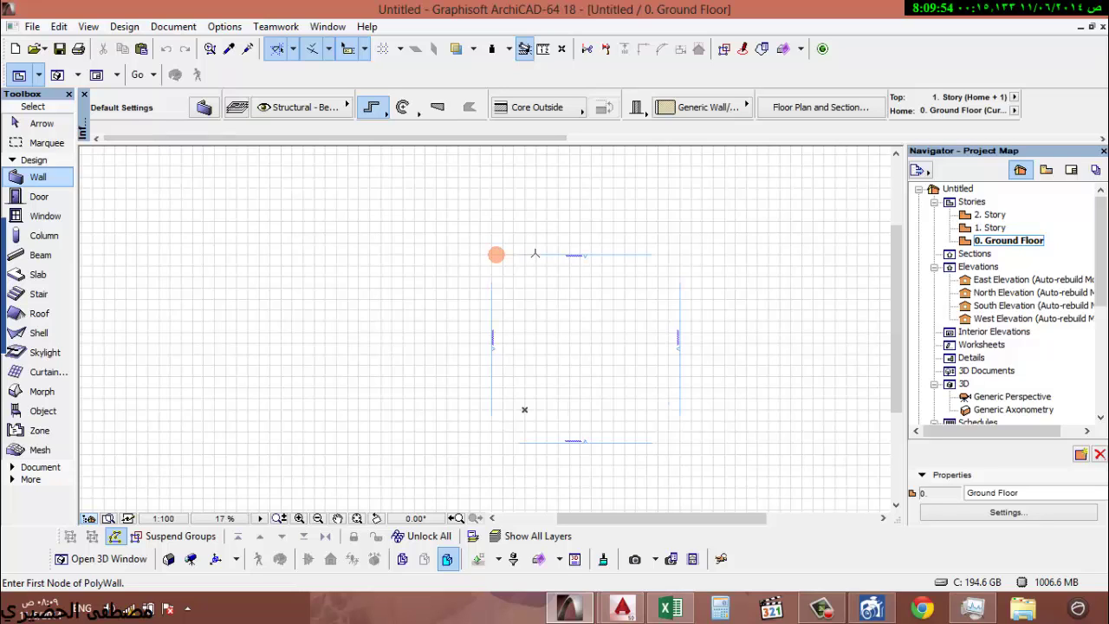
pyautogui.moveTo(518, 231); pyautogui.dragTo(505, 250, button='middle')
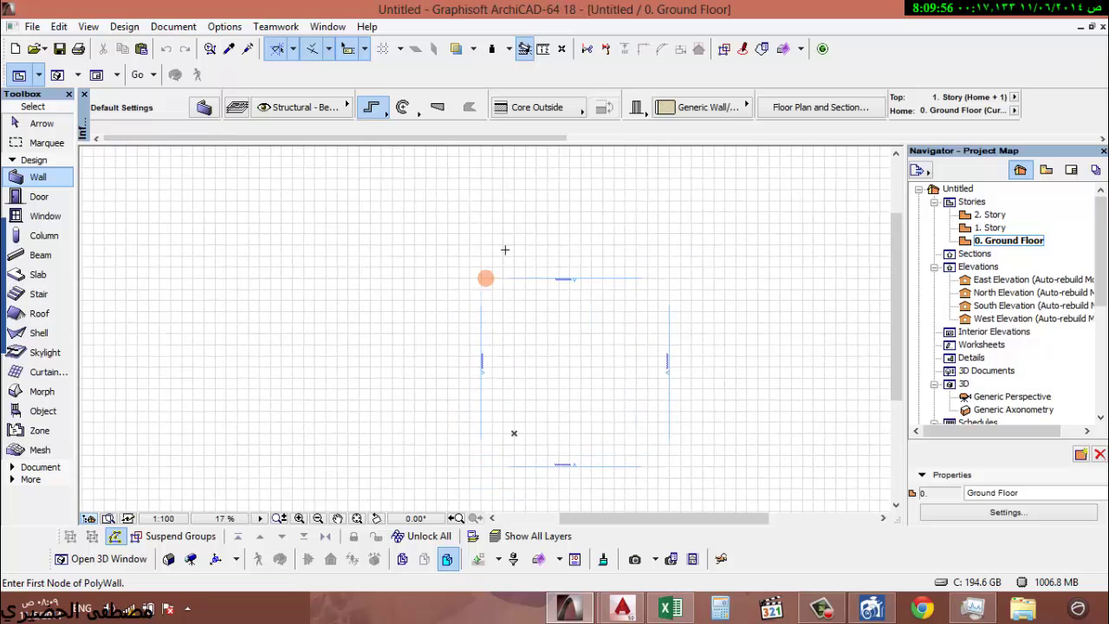
pyautogui.moveTo(561, 311); pyautogui.dragTo(548, 325, button='middle')
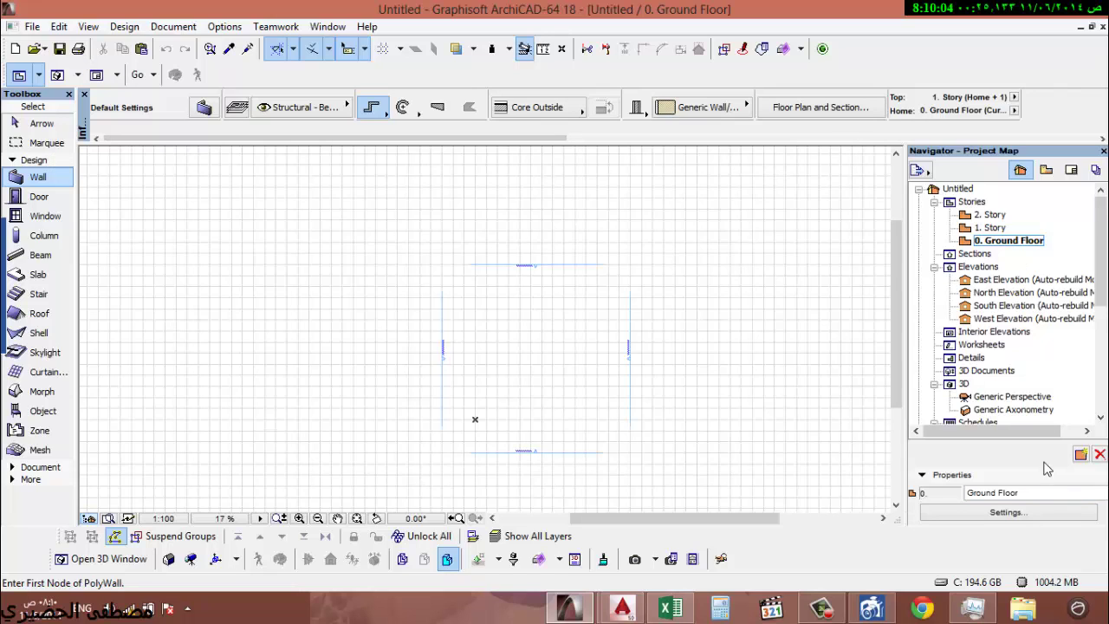
# - Set the project's model working unit to meter with 2 decimals
pyautogui.click(225, 26)
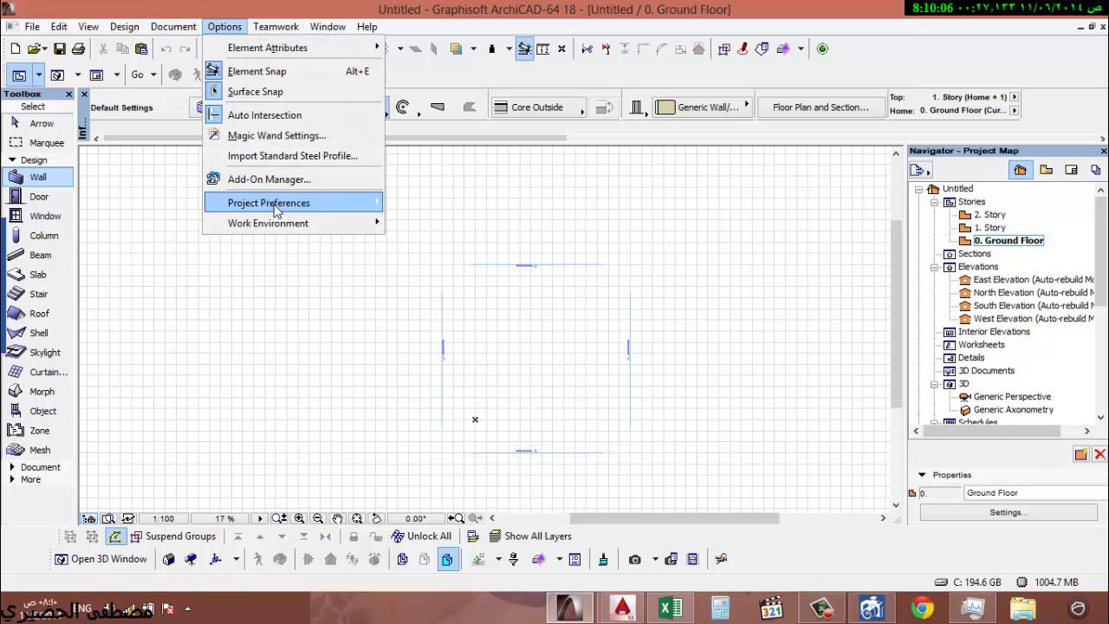
pyautogui.moveTo(338, 205)
pyautogui.click(441, 205)
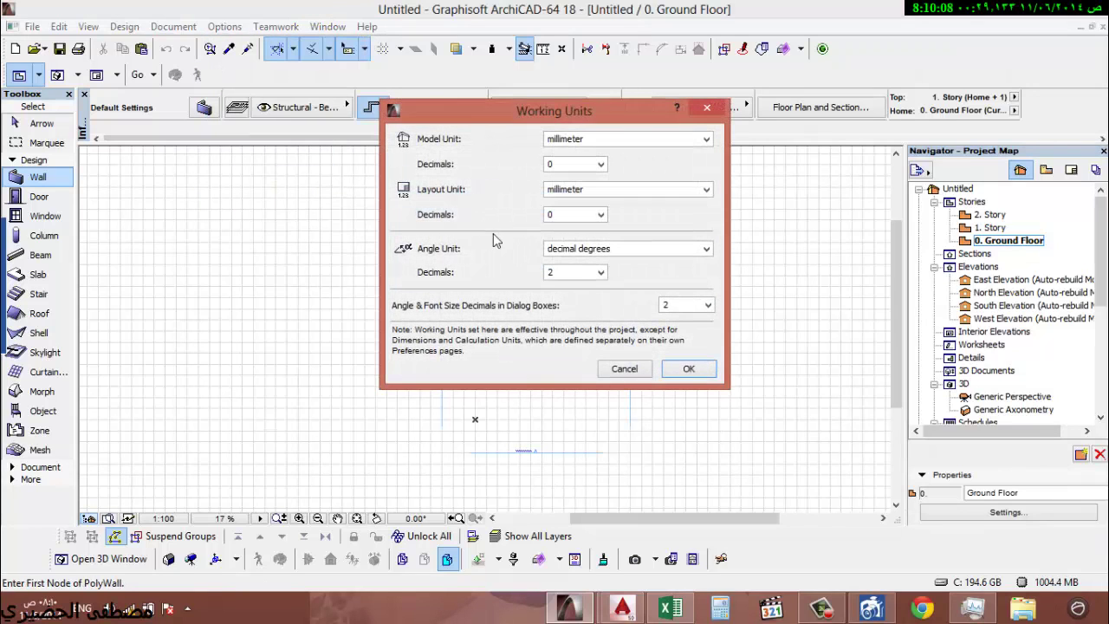
pyautogui.click(587, 139)
pyautogui.click(577, 176)
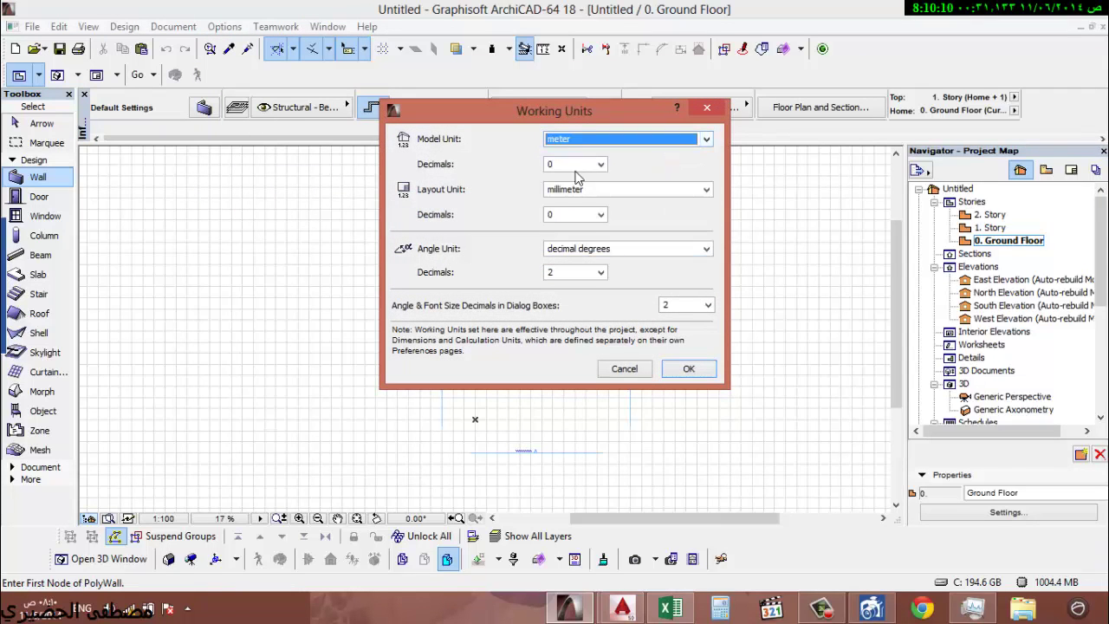
pyautogui.click(578, 164)
pyautogui.click(574, 199)
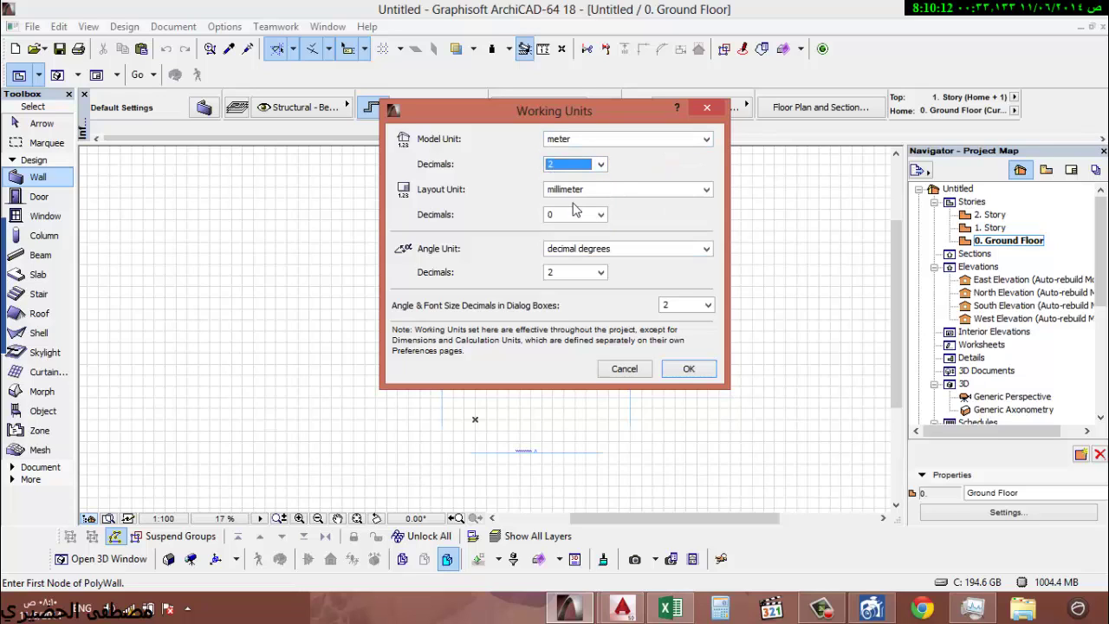
# - Set the layout unit to meter with 2 decimals and apply the working units
pyautogui.click(574, 189)
pyautogui.click(559, 204)
pyautogui.click(576, 215)
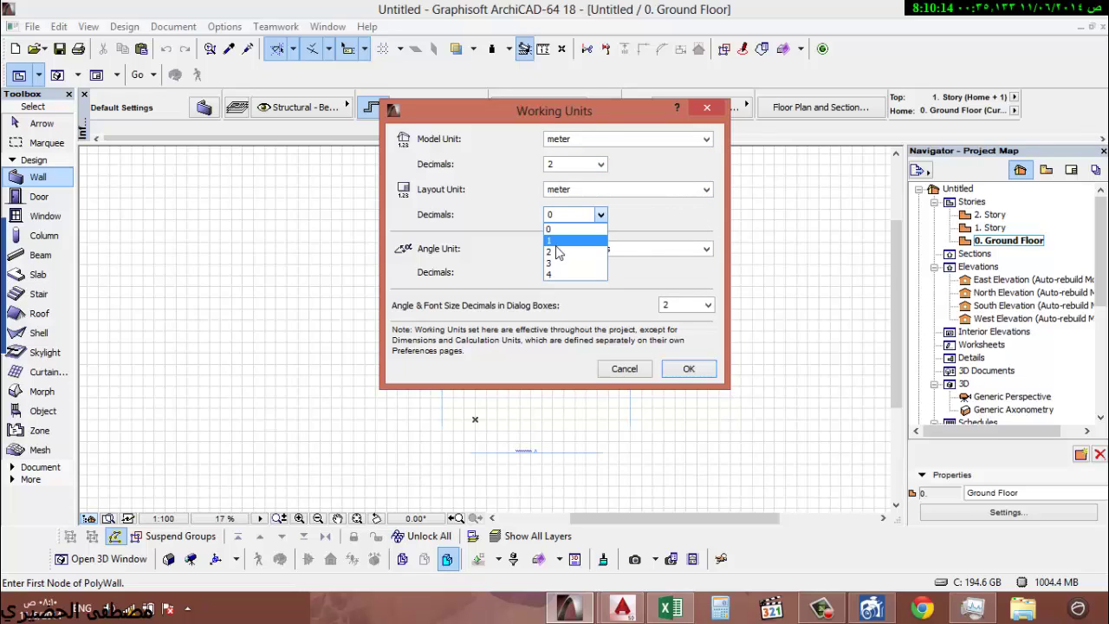
pyautogui.click(558, 252)
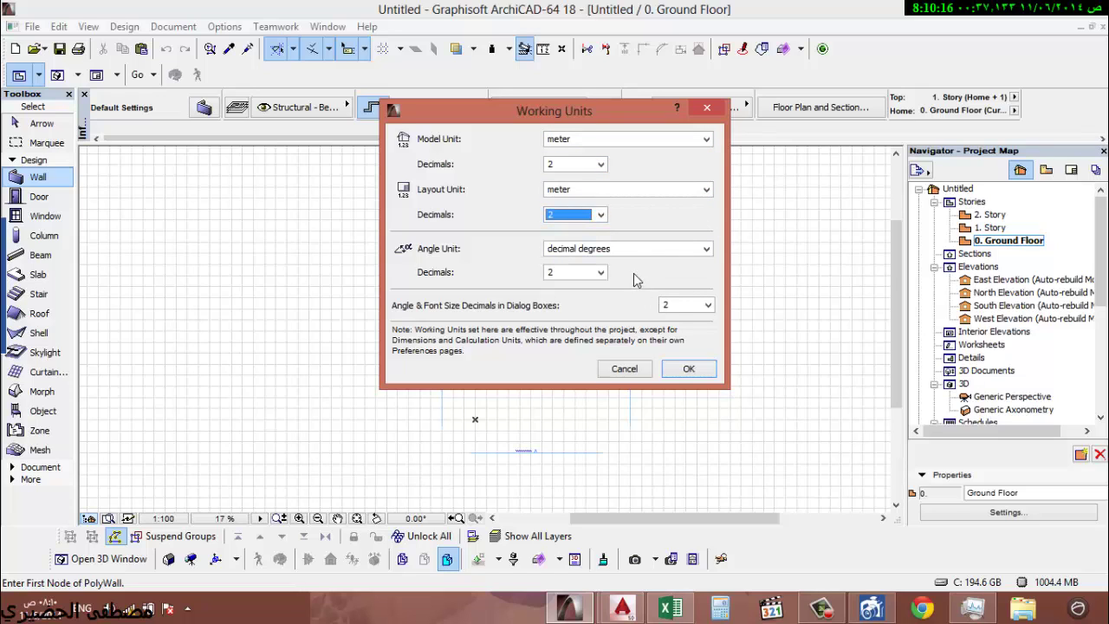
pyautogui.click(689, 370)
# - In the project's dimension preferences, set linear dimensions to meter with 2 decimals
pyautogui.click(224, 27)
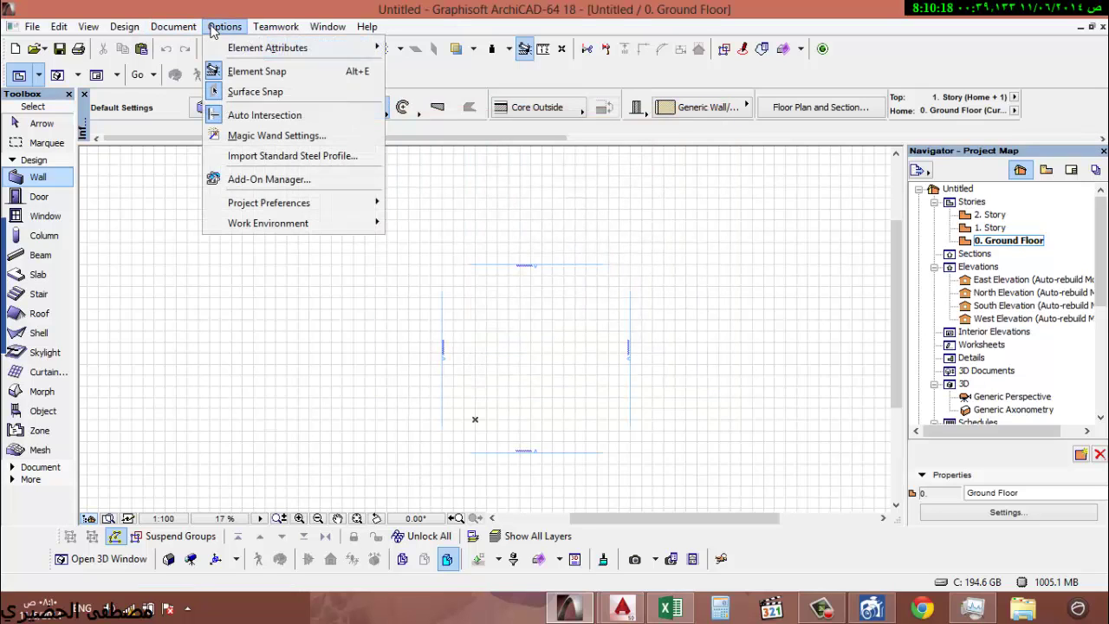
pyautogui.moveTo(265, 202)
pyautogui.click(481, 227)
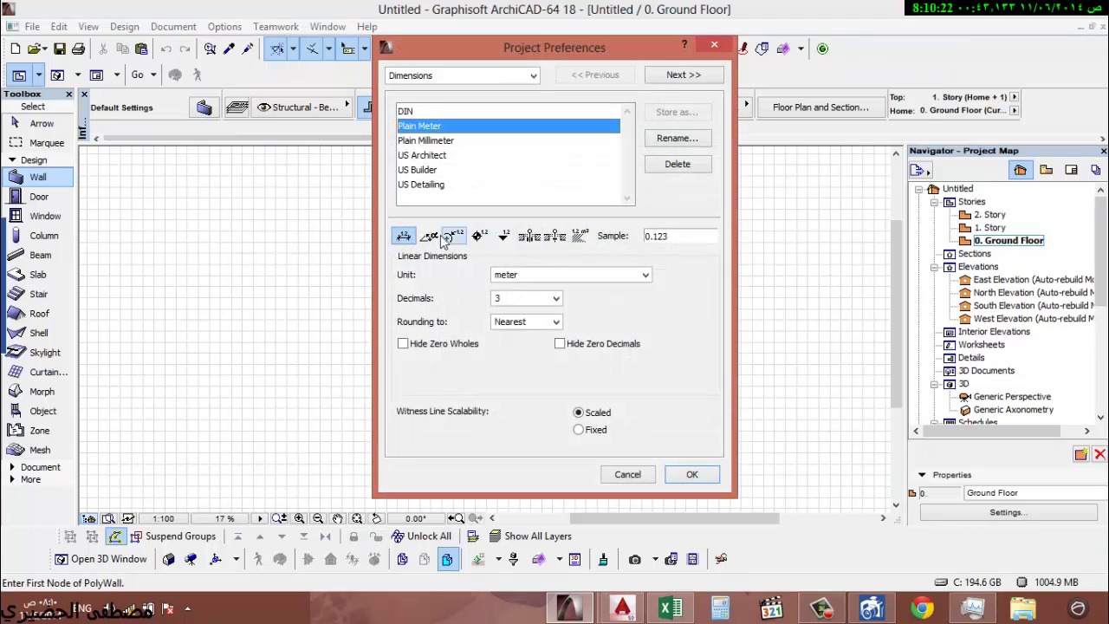
pyautogui.click(524, 276)
pyautogui.click(522, 282)
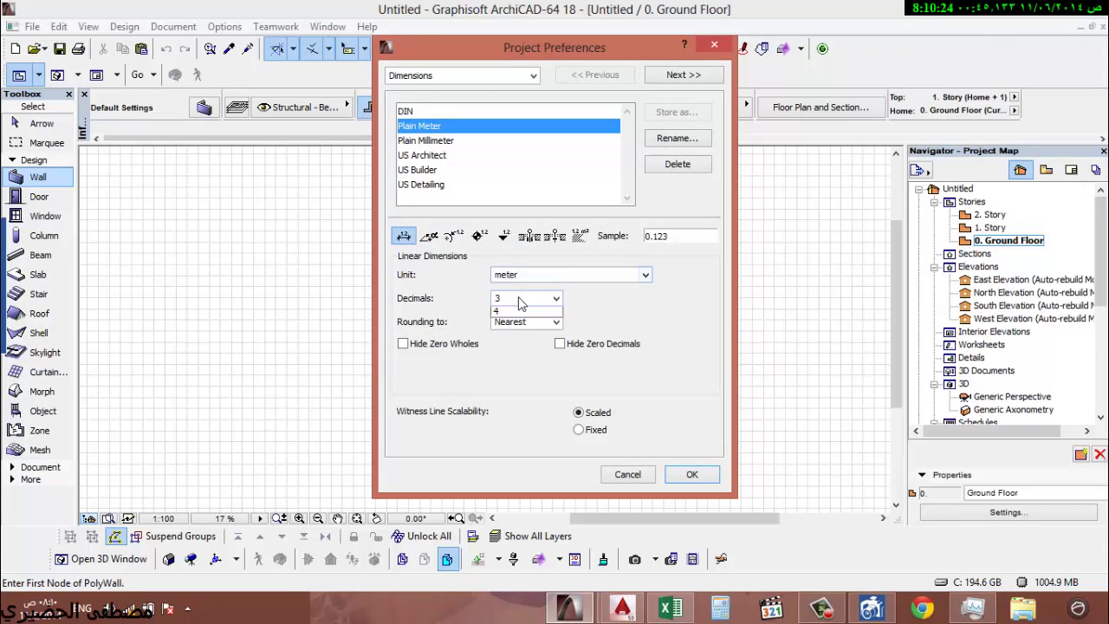
pyautogui.click(523, 298)
pyautogui.click(511, 335)
# - Set the radial dimensions to 2 decimals
pyautogui.click(429, 236)
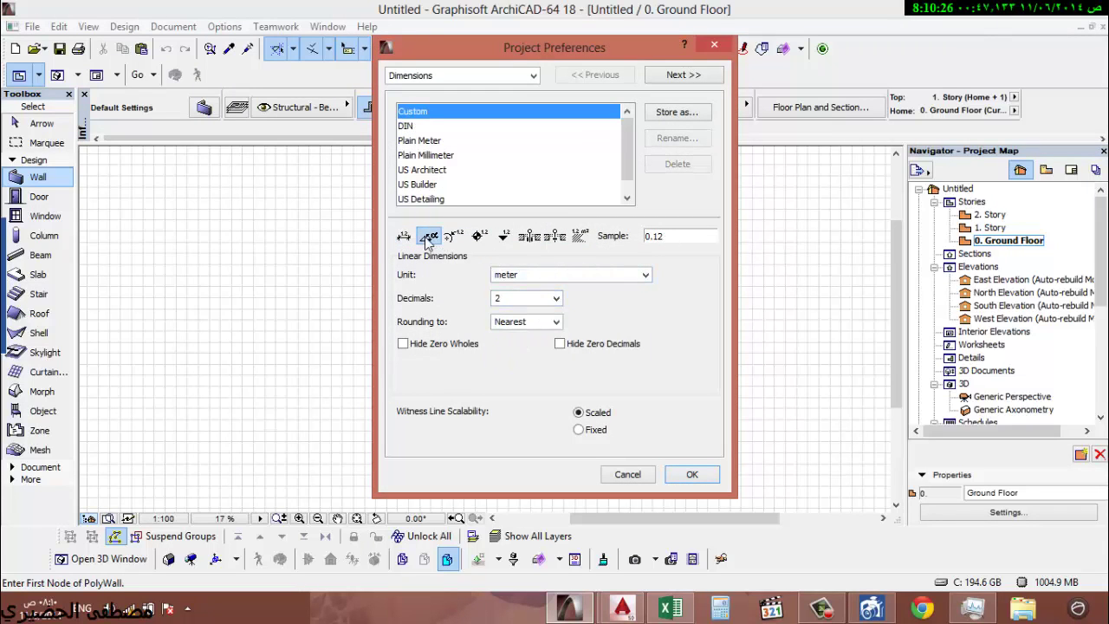
pyautogui.click(453, 237)
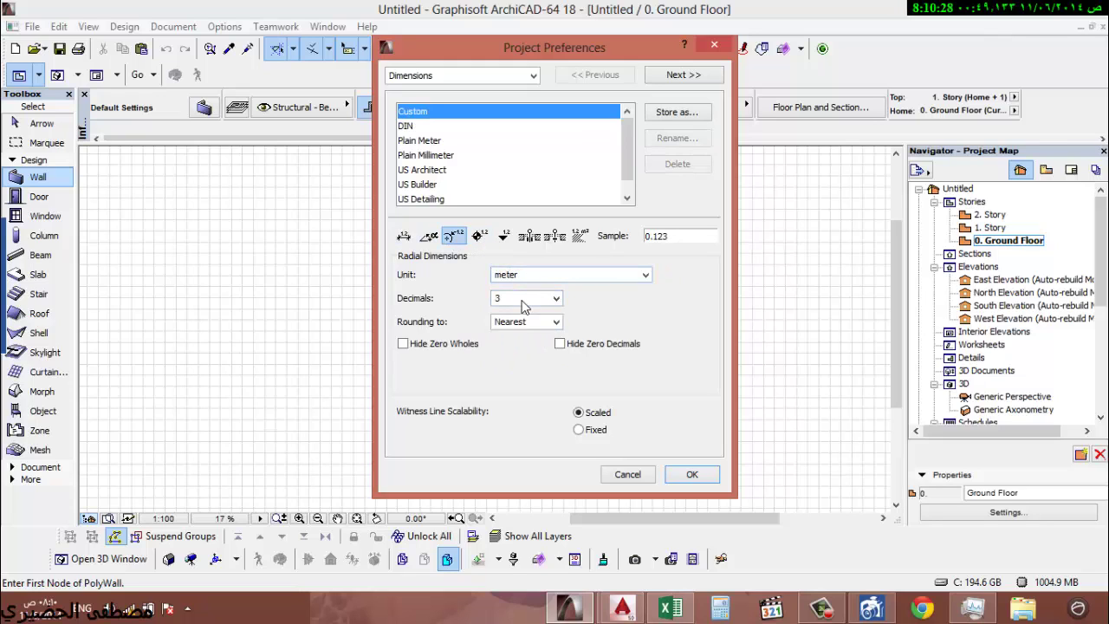
pyautogui.click(523, 298)
pyautogui.click(517, 337)
# - Set both the level dimensions and the elevation dimensions to 2 decimals
pyautogui.click(479, 236)
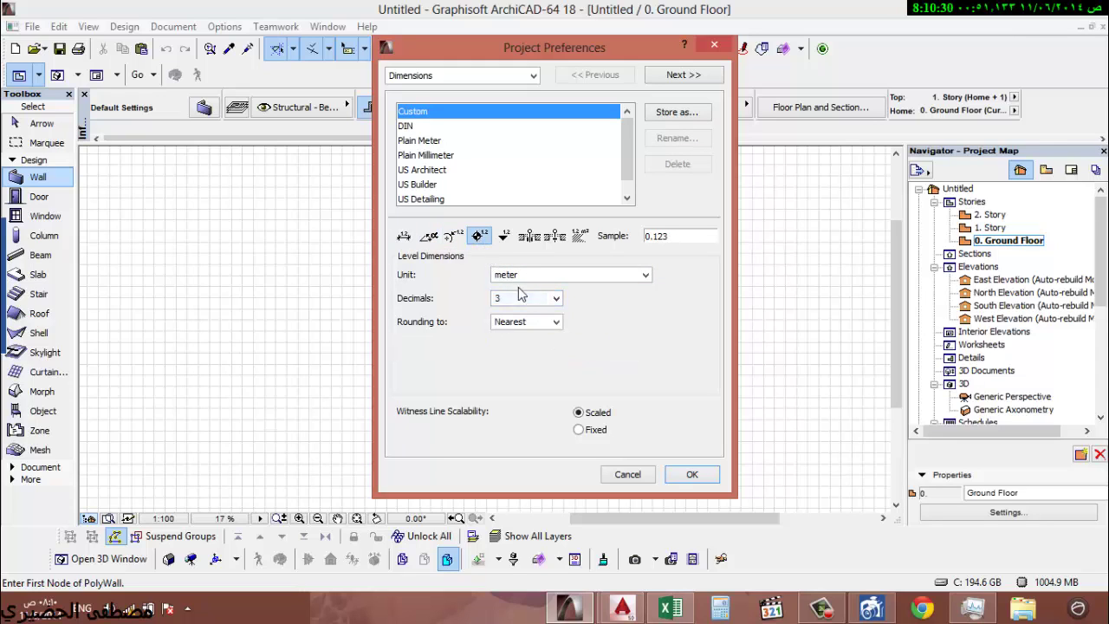
pyautogui.click(523, 298)
pyautogui.click(512, 337)
pyautogui.click(503, 235)
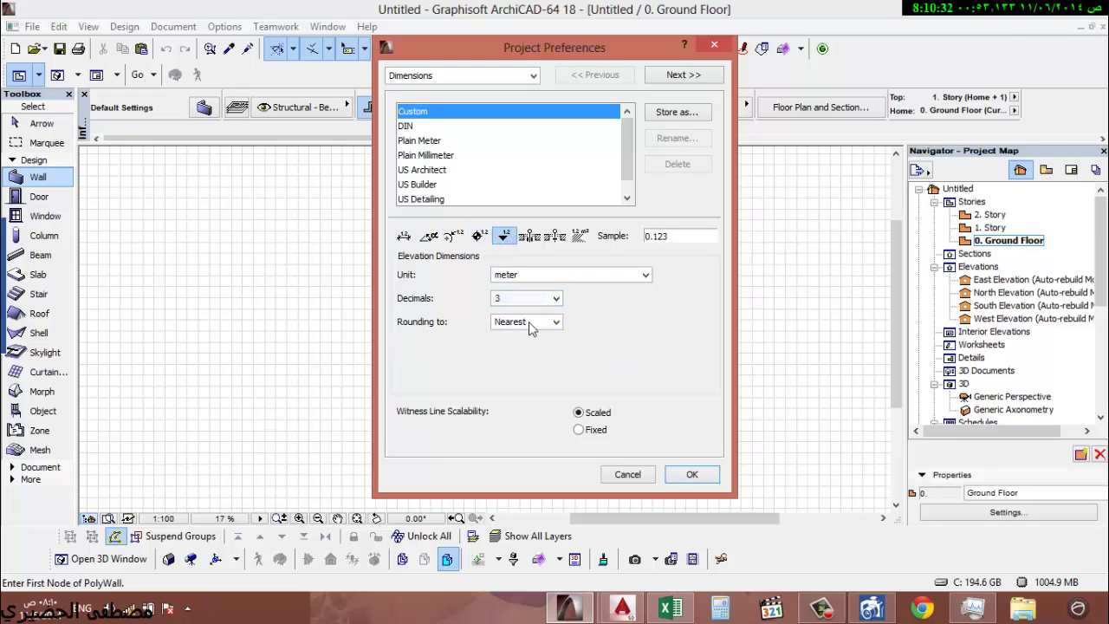
pyautogui.click(526, 301)
pyautogui.click(518, 336)
# - Set the door, window and skylight dimensions and the sill height dimensions to 2 decimals
pyautogui.click(529, 236)
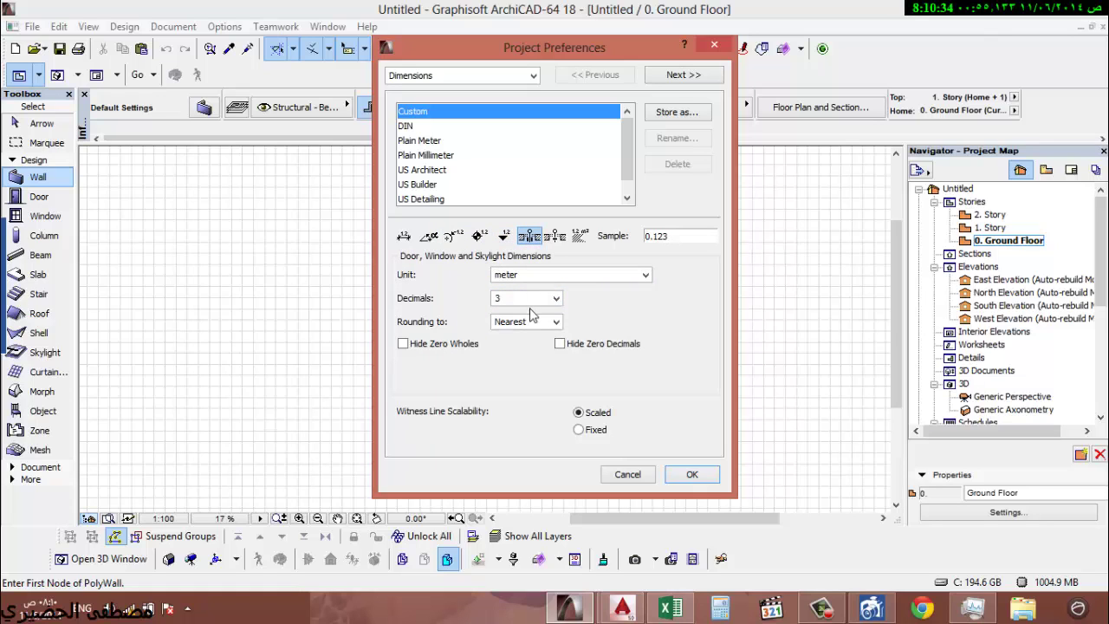
pyautogui.click(527, 299)
pyautogui.click(518, 336)
pyautogui.click(555, 237)
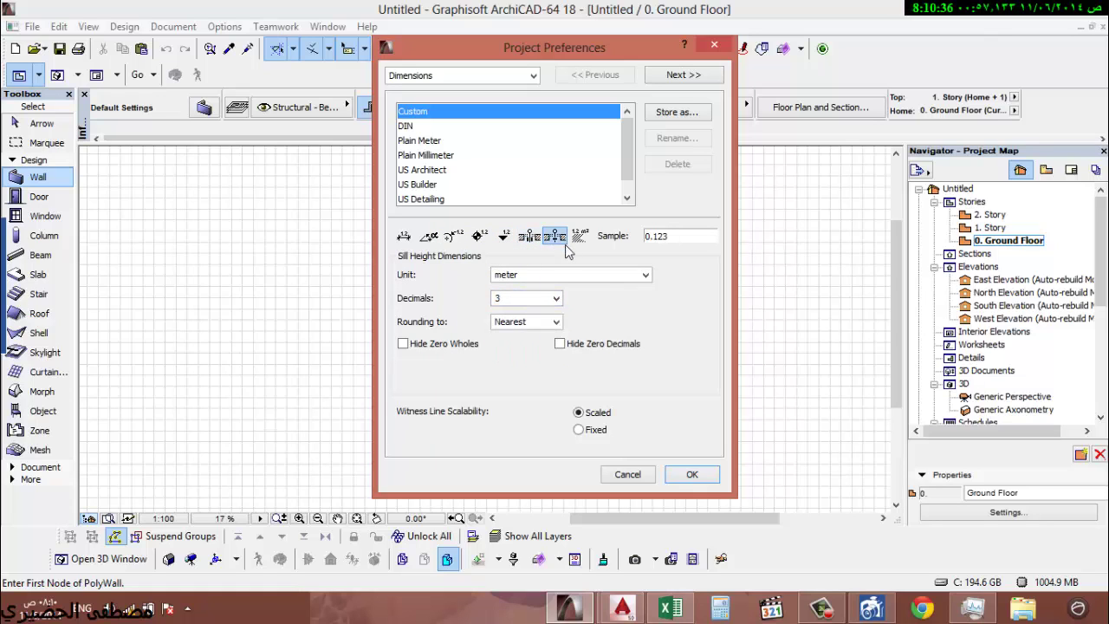
pyautogui.click(525, 300)
pyautogui.click(518, 336)
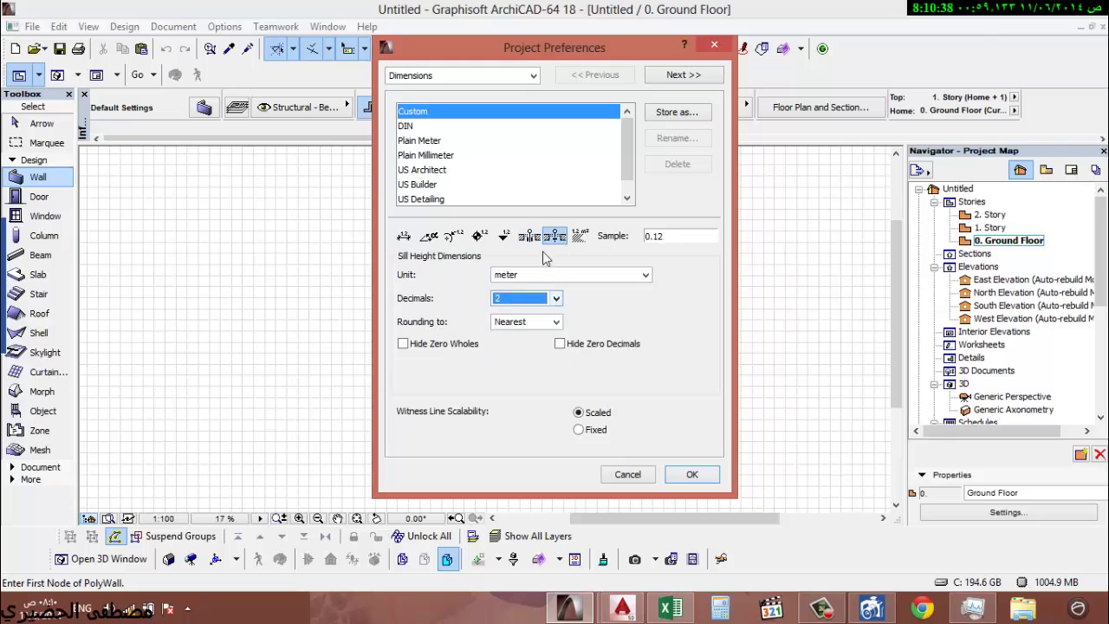
pyautogui.click(525, 241)
pyautogui.click(525, 243)
pyautogui.click(525, 300)
pyautogui.click(518, 336)
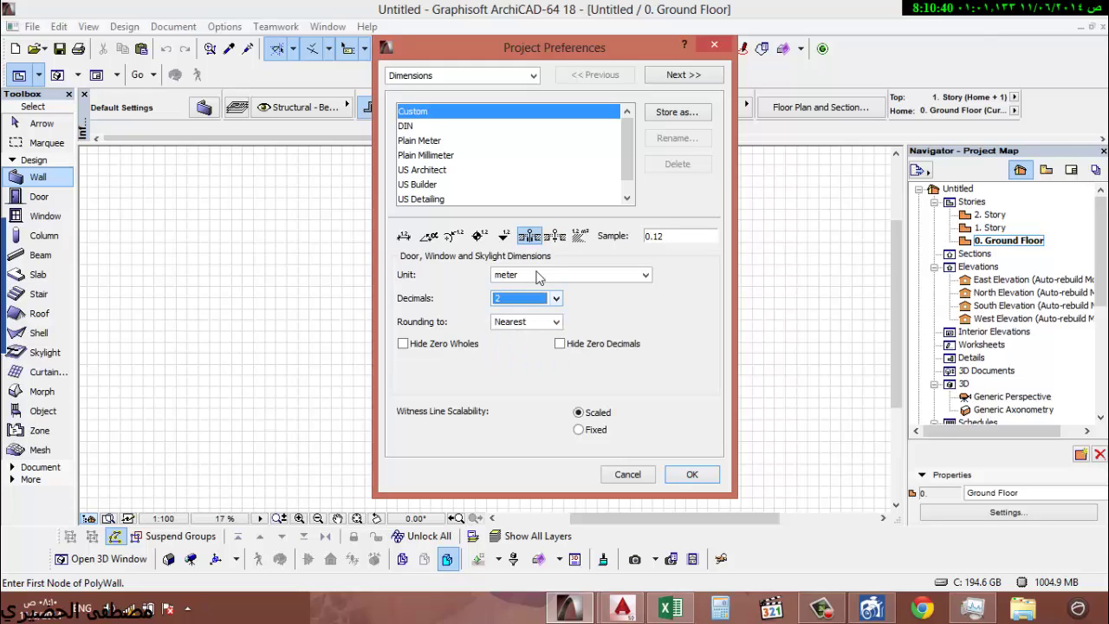
# - Set the area calculations to 2 decimals and apply the dimension preferences
pyautogui.click(555, 237)
pyautogui.click(580, 236)
pyautogui.click(544, 300)
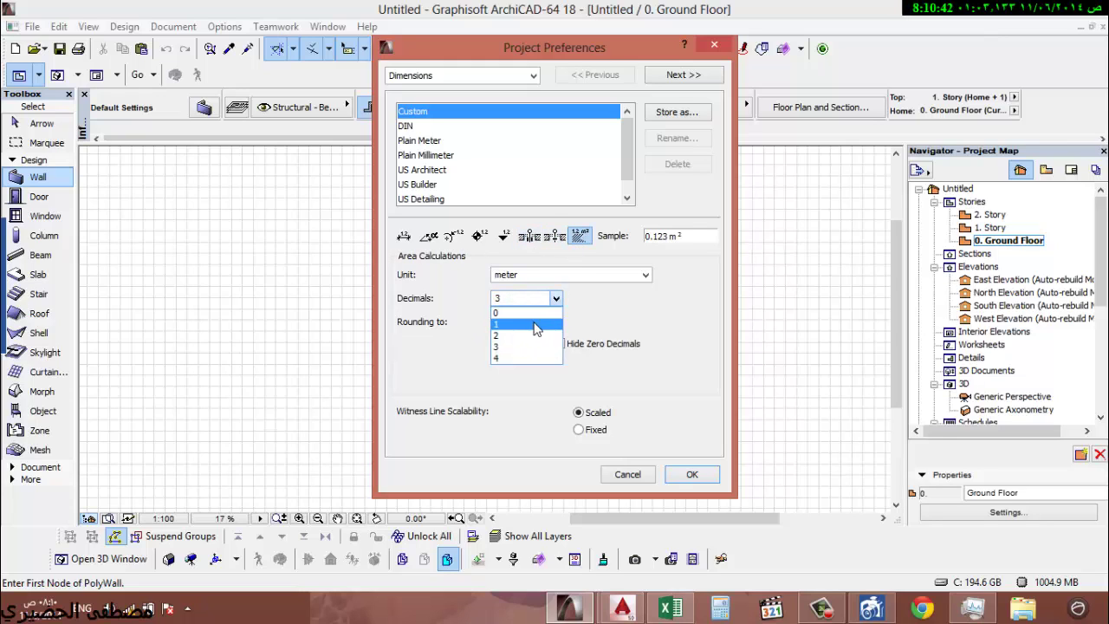
pyautogui.click(525, 336)
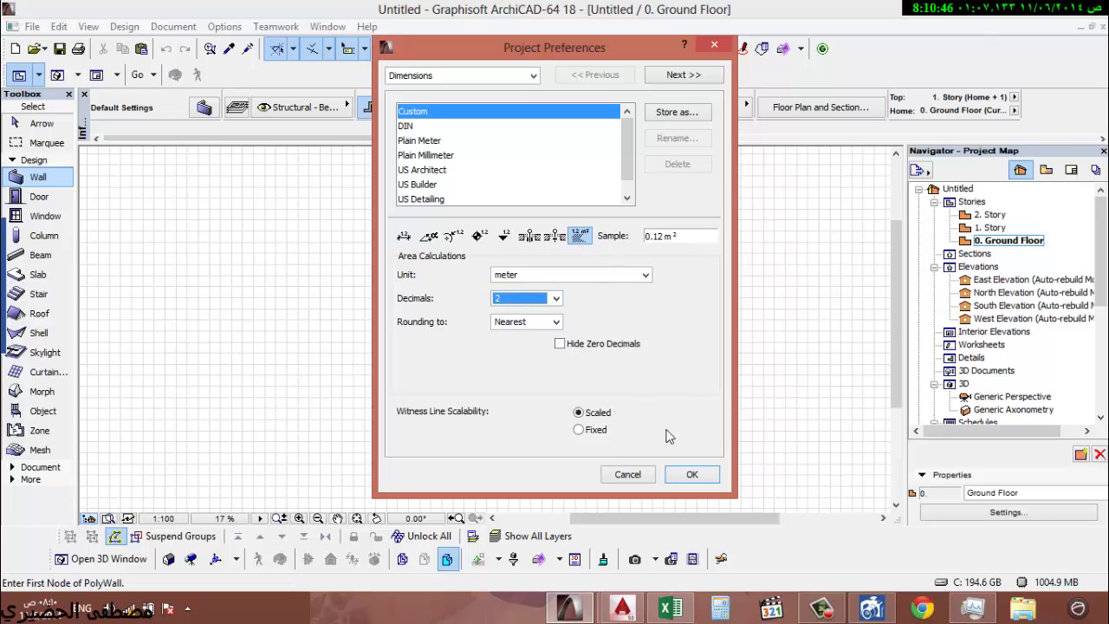
pyautogui.click(707, 477)
# - Examine the reference levels in the project preferences without changing them
pyautogui.click(225, 26)
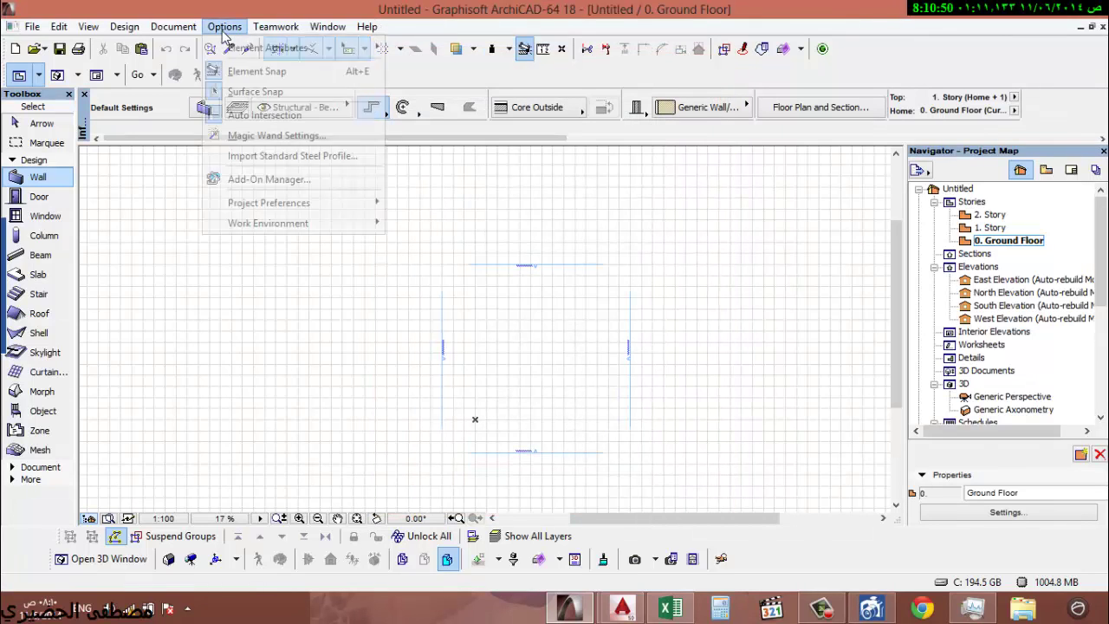
pyautogui.moveTo(189, 32)
pyautogui.moveTo(229, 33)
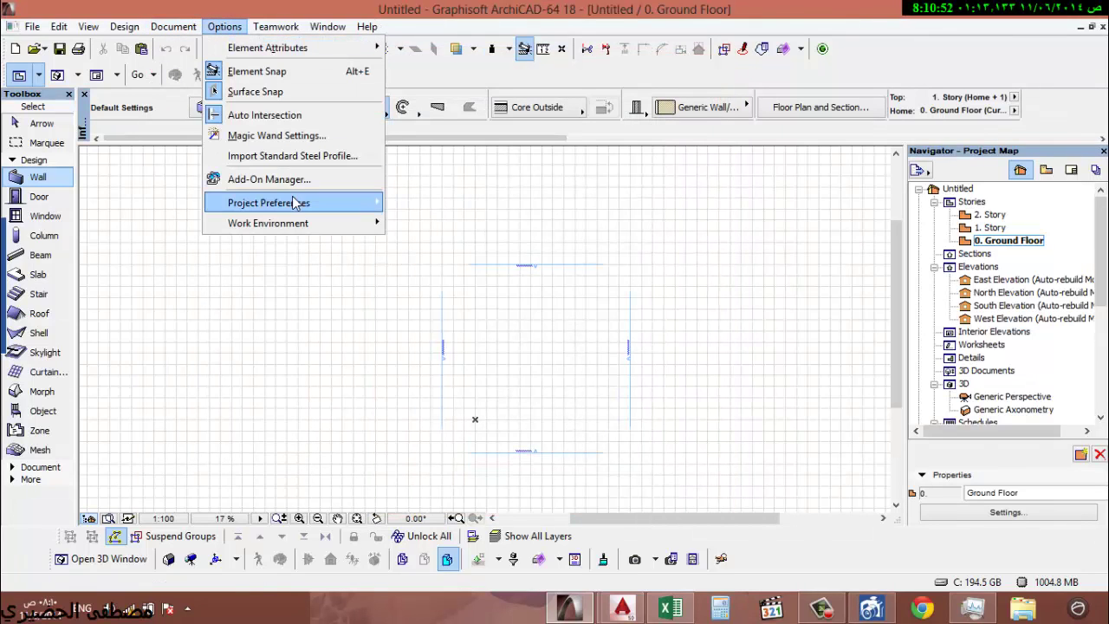
pyautogui.moveTo(297, 203)
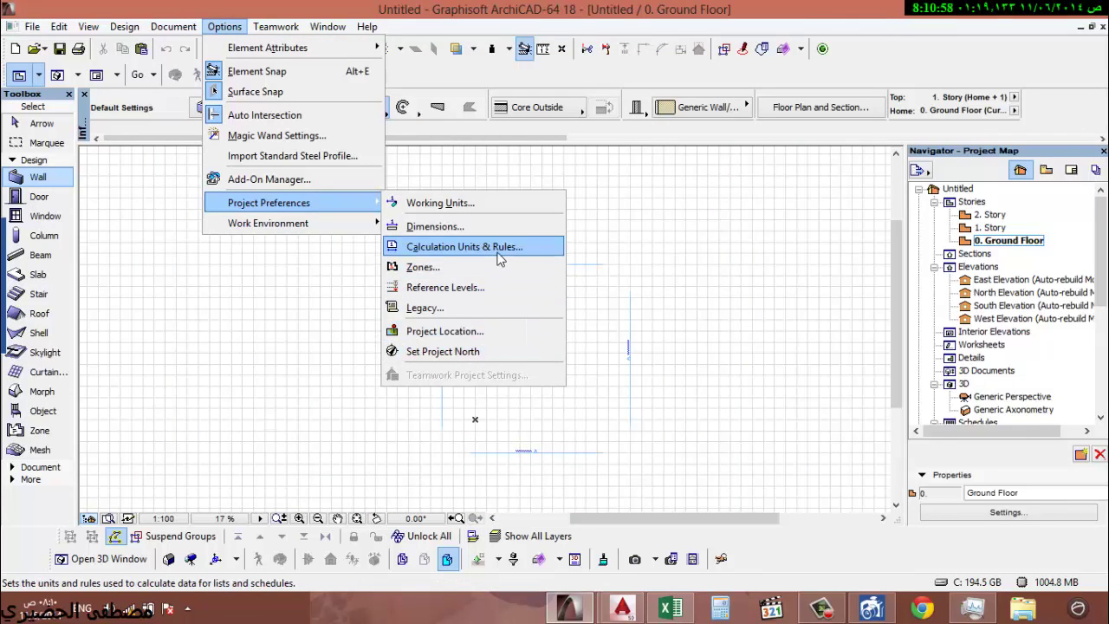
pyautogui.click(495, 290)
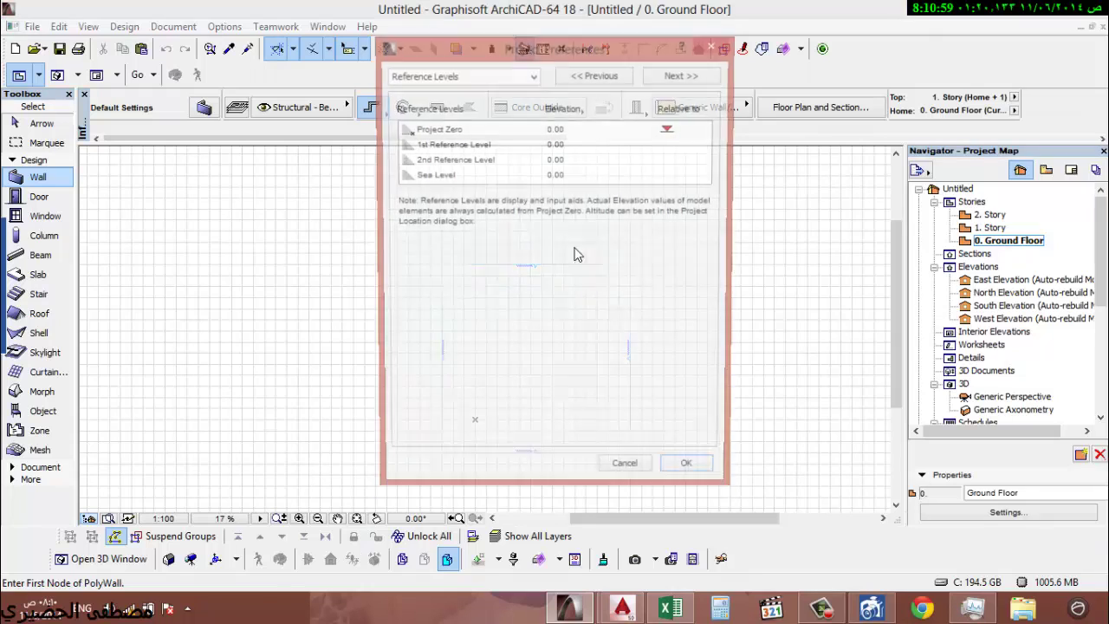
pyautogui.click(475, 145)
pyautogui.click(475, 160)
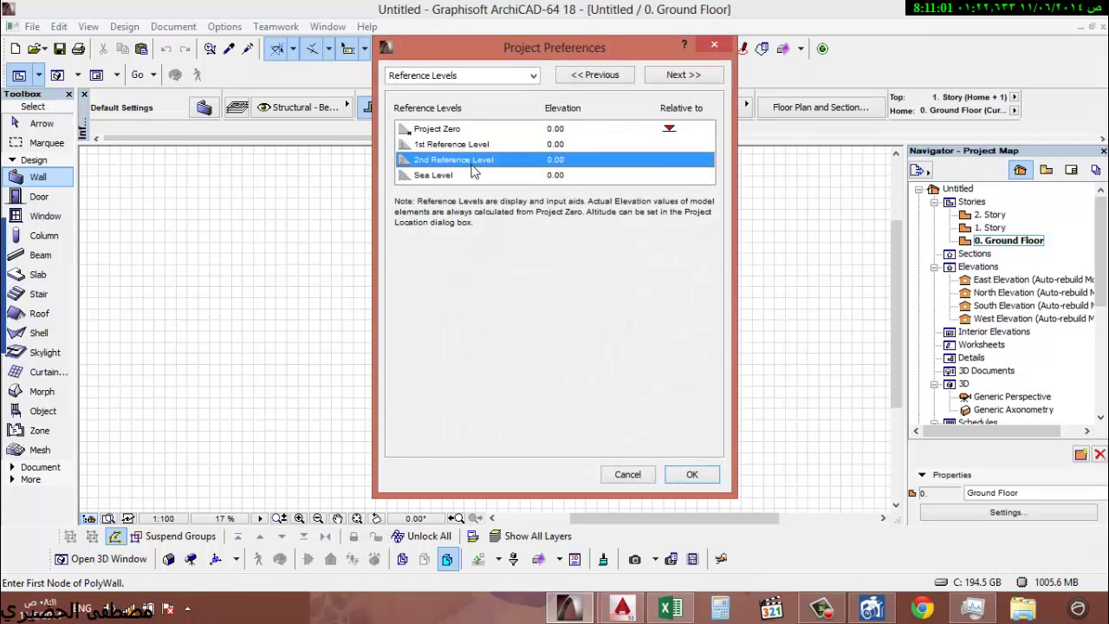
pyautogui.click(715, 44)
# - Try setting the Ground Floor's height to the next story to 5.00 and clearing its name in the story settings
pyautogui.click(224, 27)
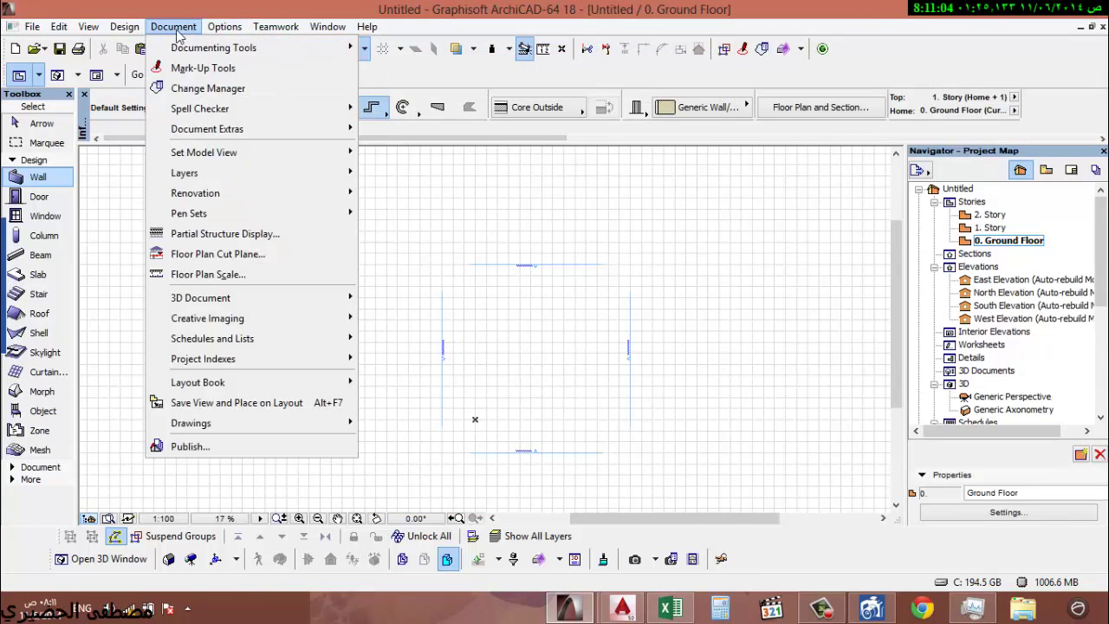
pyautogui.moveTo(258, 38)
pyautogui.click(988, 251)
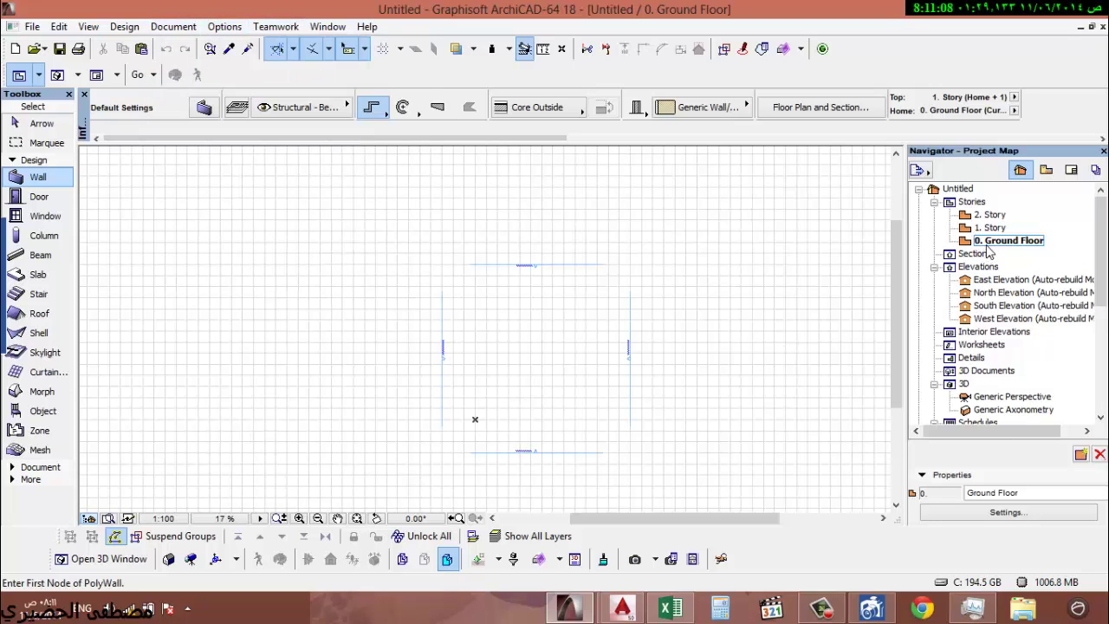
pyautogui.click(1007, 512)
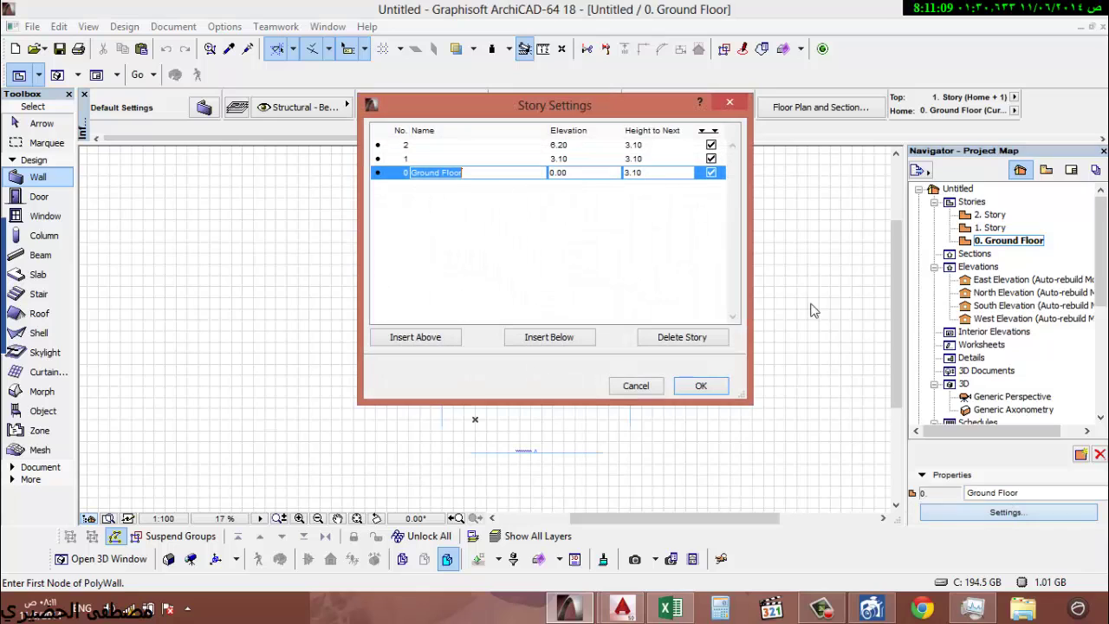
pyautogui.click(659, 172)
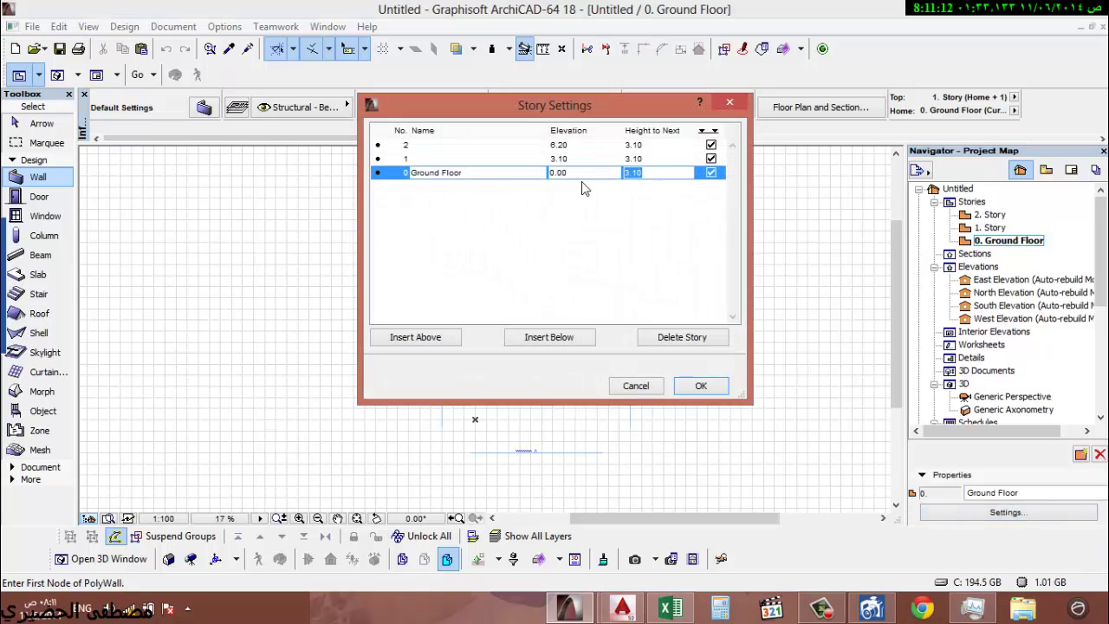
pyautogui.write('5')
pyautogui.press('Tab')
pyautogui.press('BackSpace')
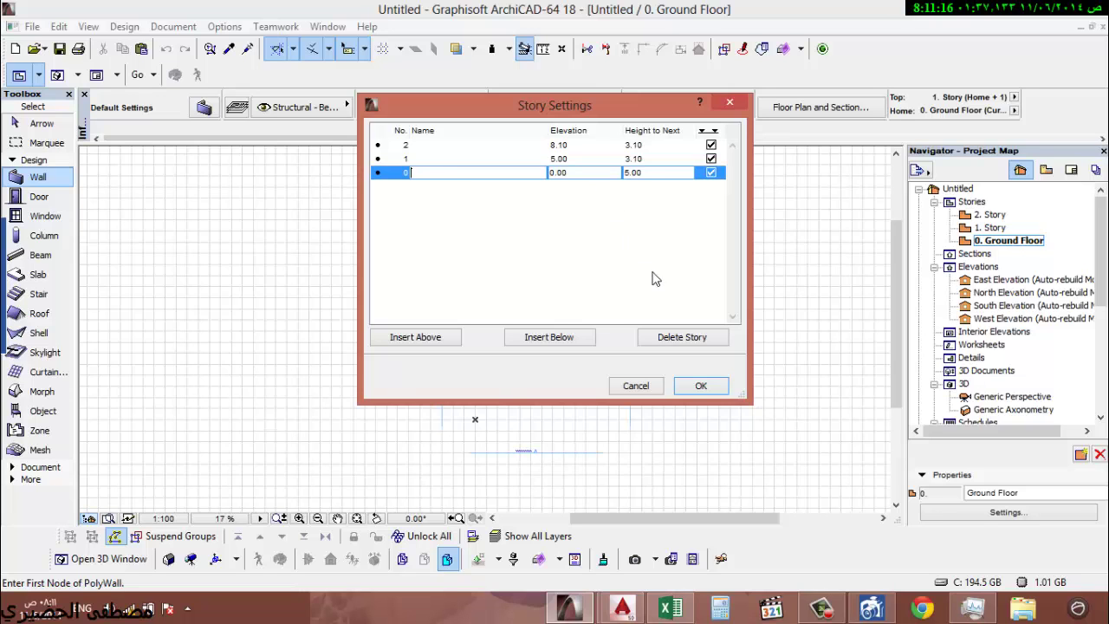
pyautogui.click(725, 106)
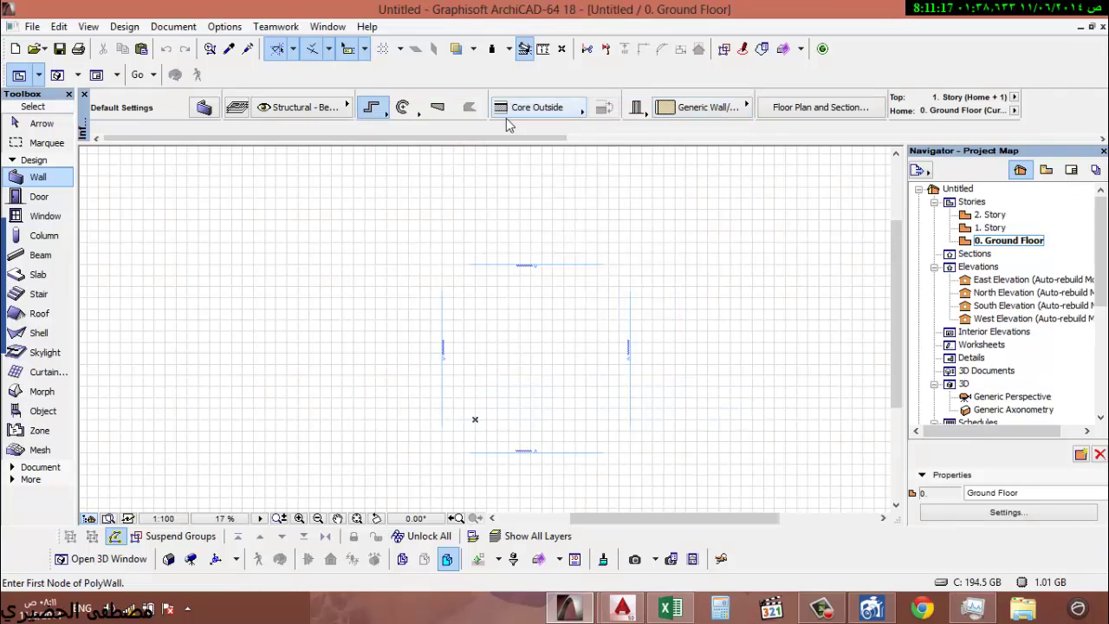
# - Set both the model unit and the layout unit to millimeter in the project's working units
pyautogui.click(222, 26)
pyautogui.moveTo(260, 203)
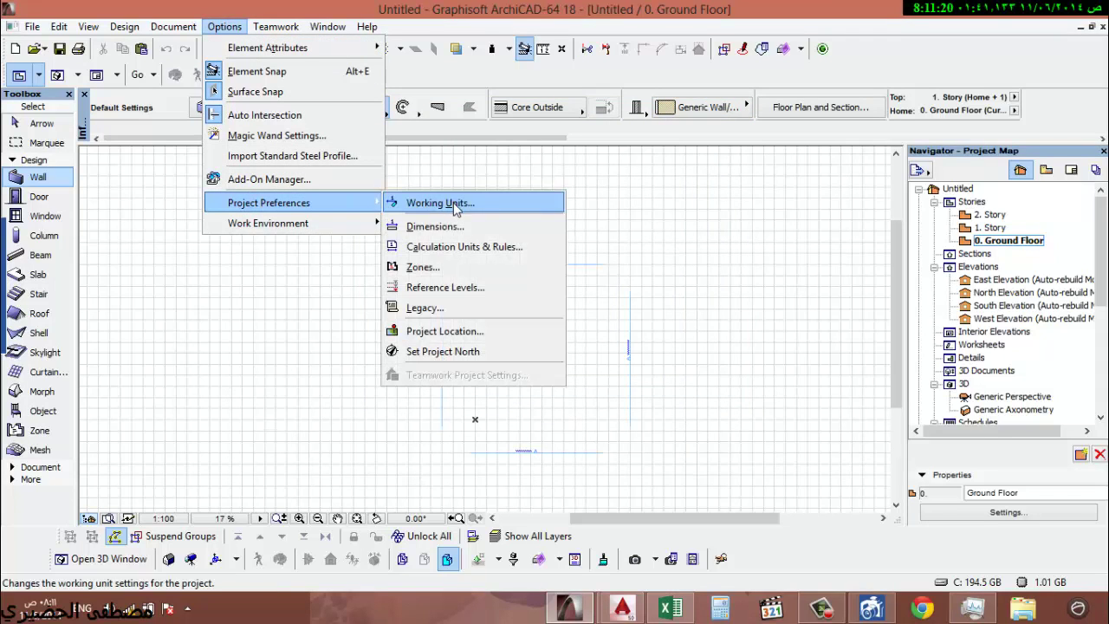
pyautogui.click(456, 205)
pyautogui.click(607, 139)
pyautogui.click(568, 178)
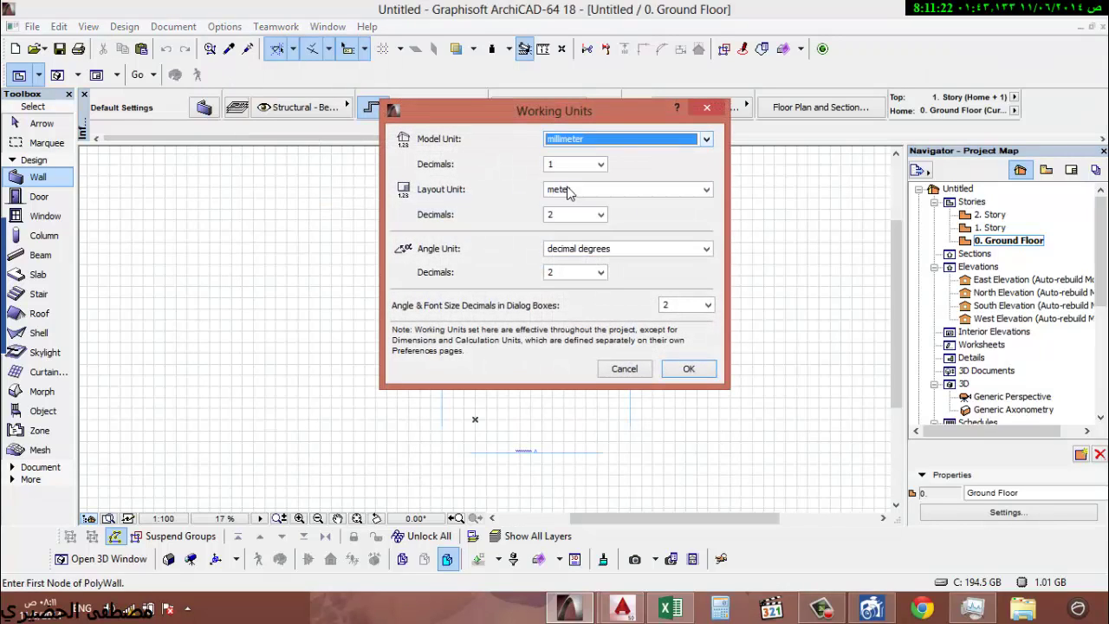
pyautogui.click(569, 191)
pyautogui.click(572, 226)
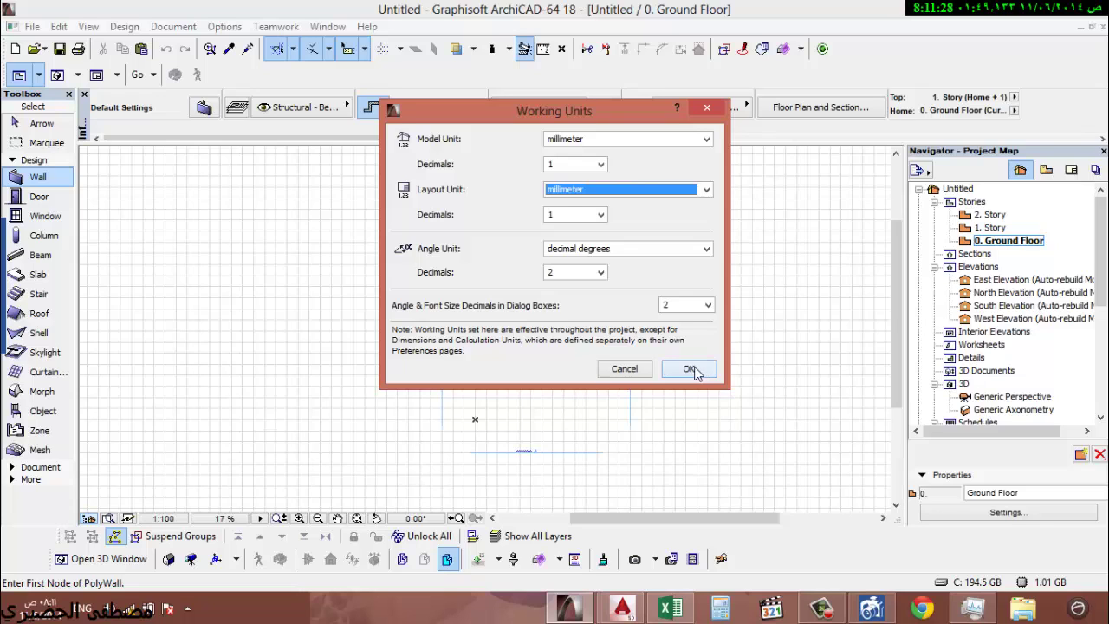
# - Set the layout unit to meter with 2 decimals
pyautogui.click(578, 194)
pyautogui.click(572, 203)
pyautogui.click(584, 223)
pyautogui.click(571, 249)
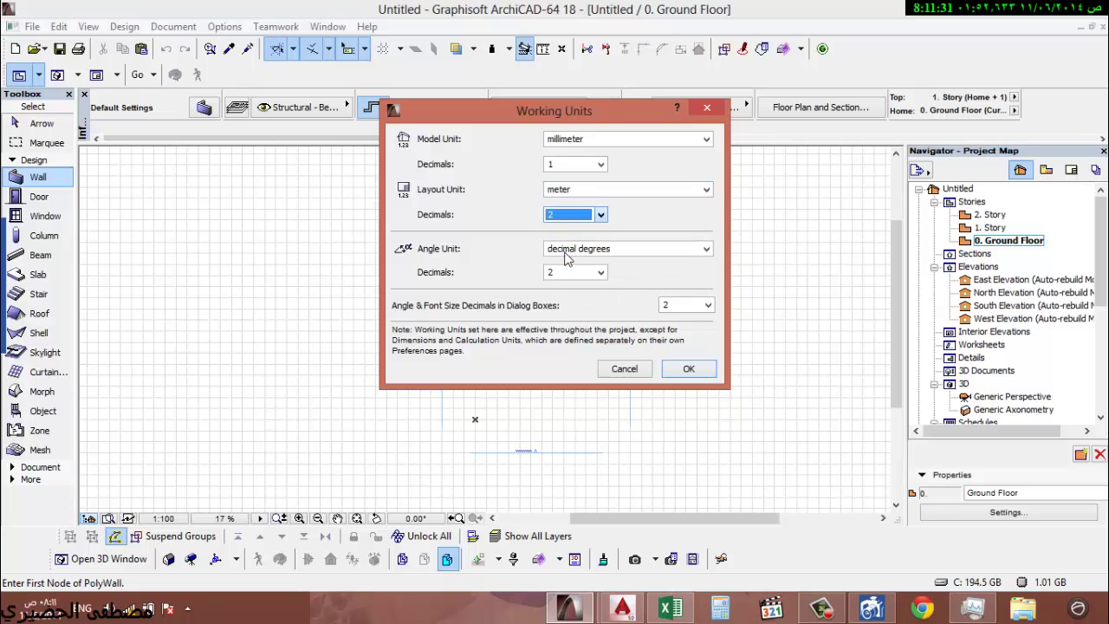
# - Set the model unit to millimeter with 0 decimals and apply the working units
pyautogui.click(583, 142)
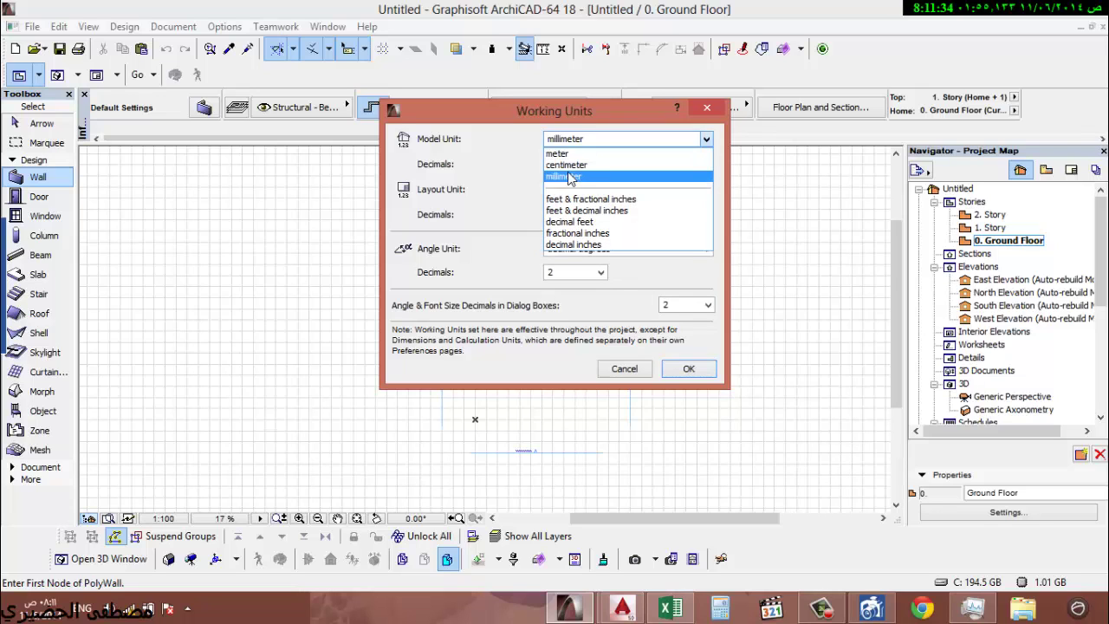
pyautogui.click(564, 176)
pyautogui.click(574, 164)
pyautogui.click(572, 173)
pyautogui.click(572, 173)
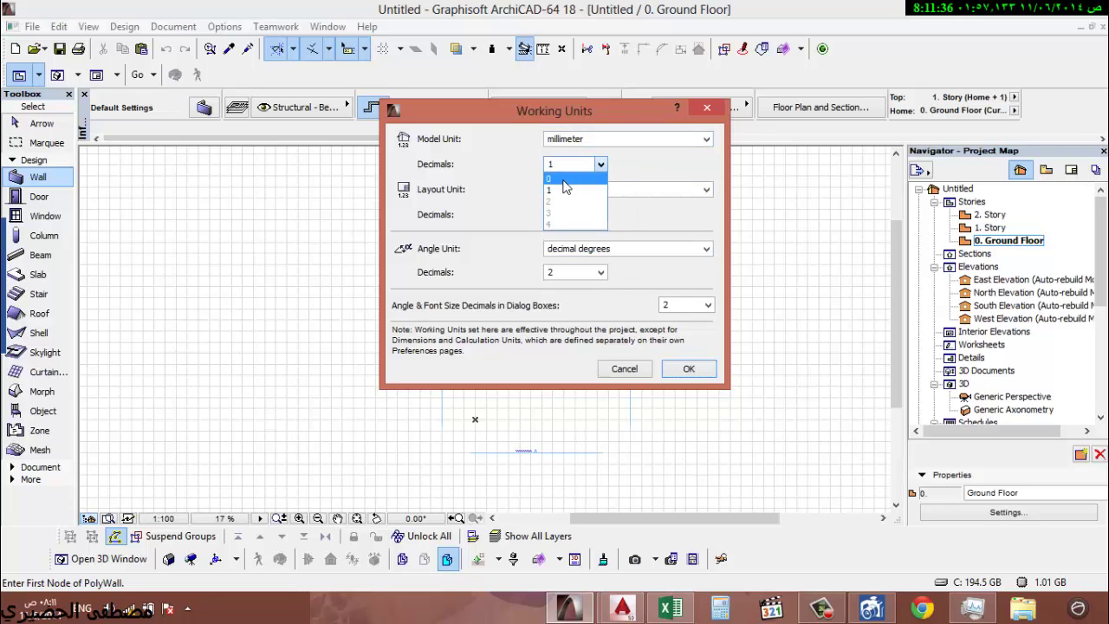
pyautogui.click(568, 179)
pyautogui.click(689, 368)
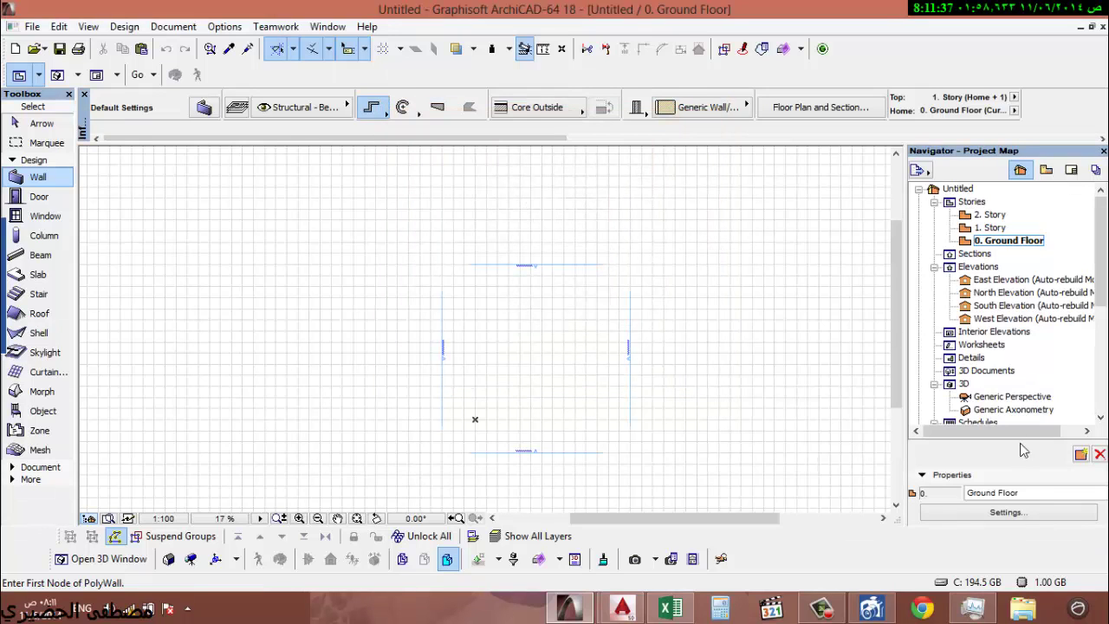
# - Check how the story settings and the distance read-out of a trial wall show lengths in the applied units
pyautogui.click(1007, 512)
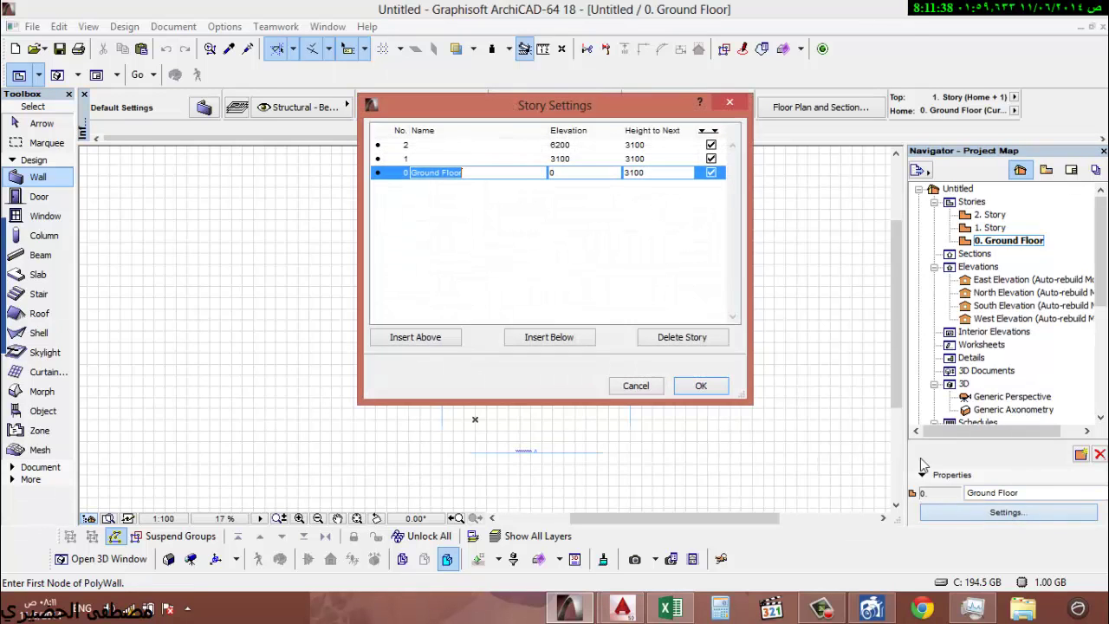
pyautogui.click(730, 102)
pyautogui.click(524, 356)
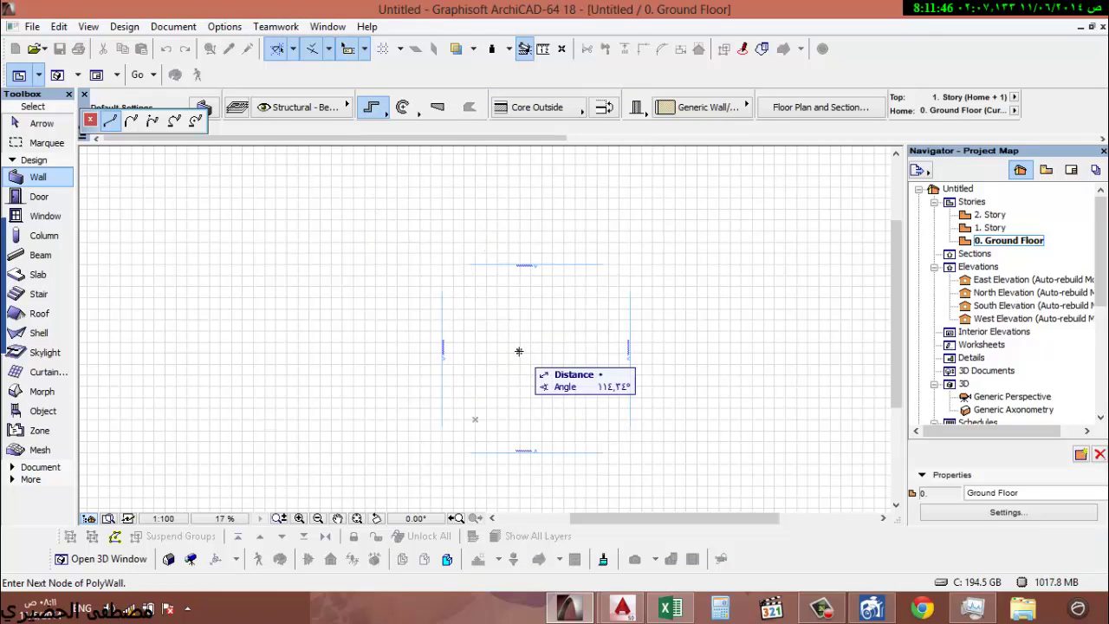
pyautogui.scroll(3, 518, 346)
pyautogui.press('Escape')
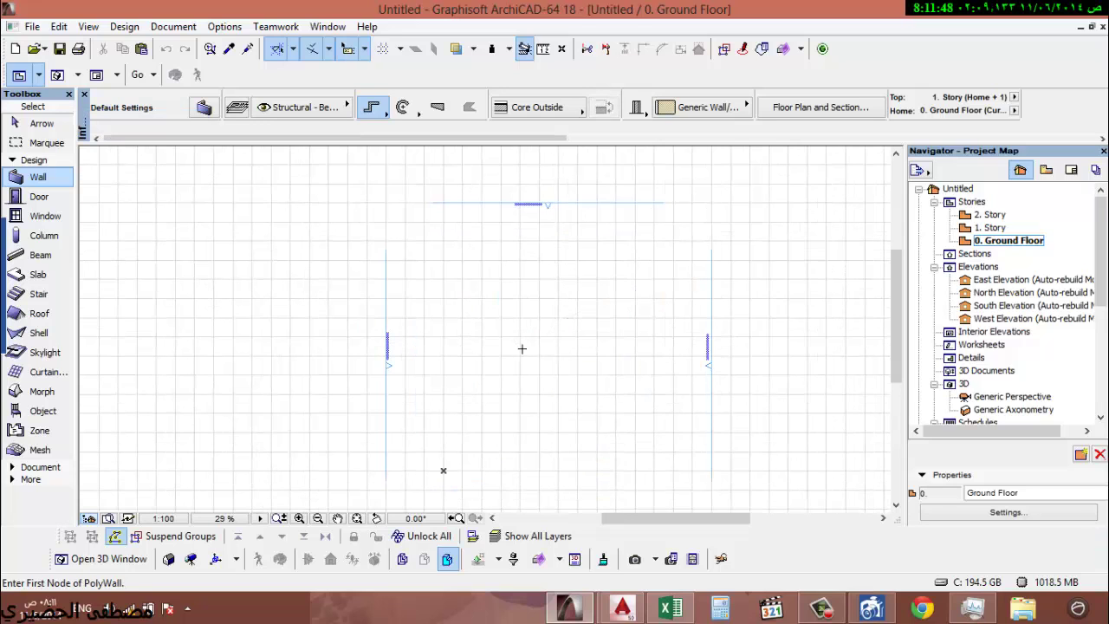
# - Set the layout unit to millimeter with 1 decimal in the project's working units
pyautogui.click(225, 27)
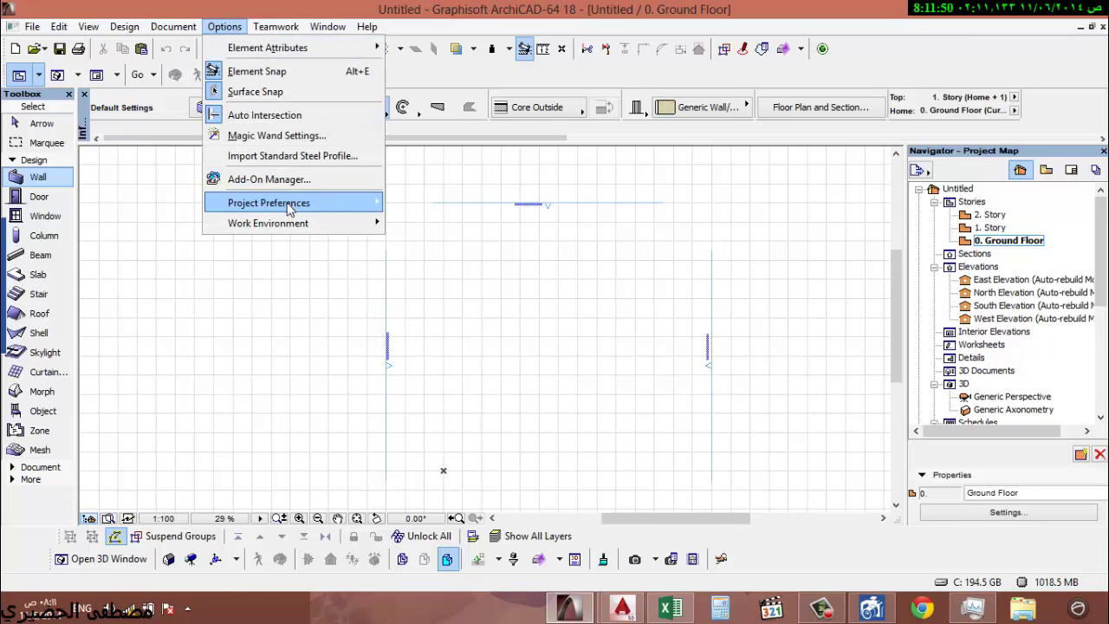
pyautogui.moveTo(260, 202)
pyautogui.click(507, 204)
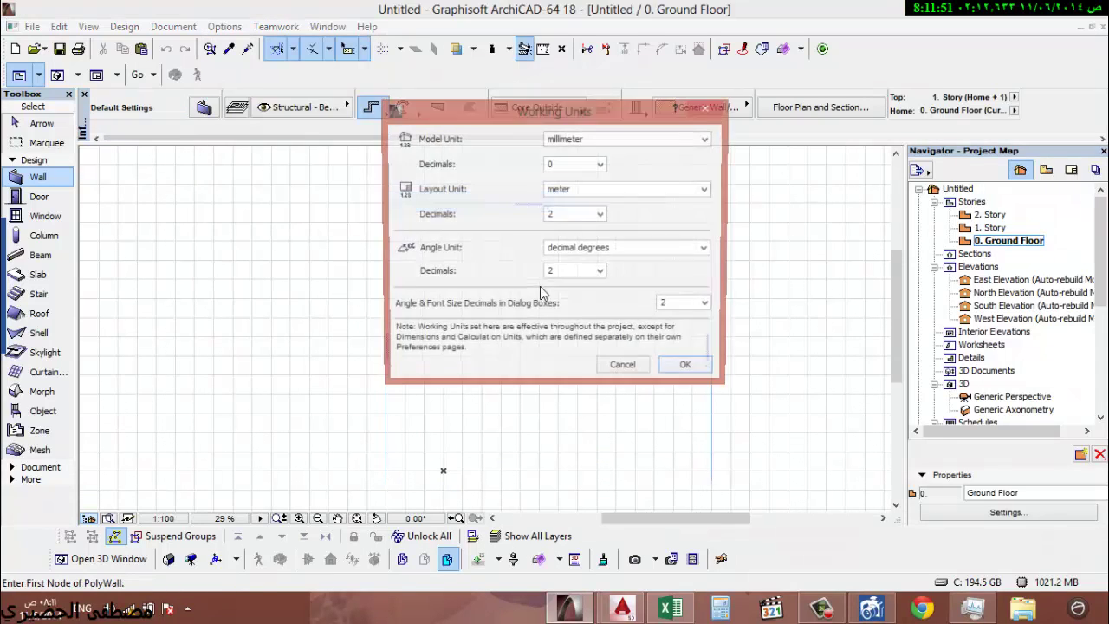
pyautogui.click(577, 189)
pyautogui.click(572, 223)
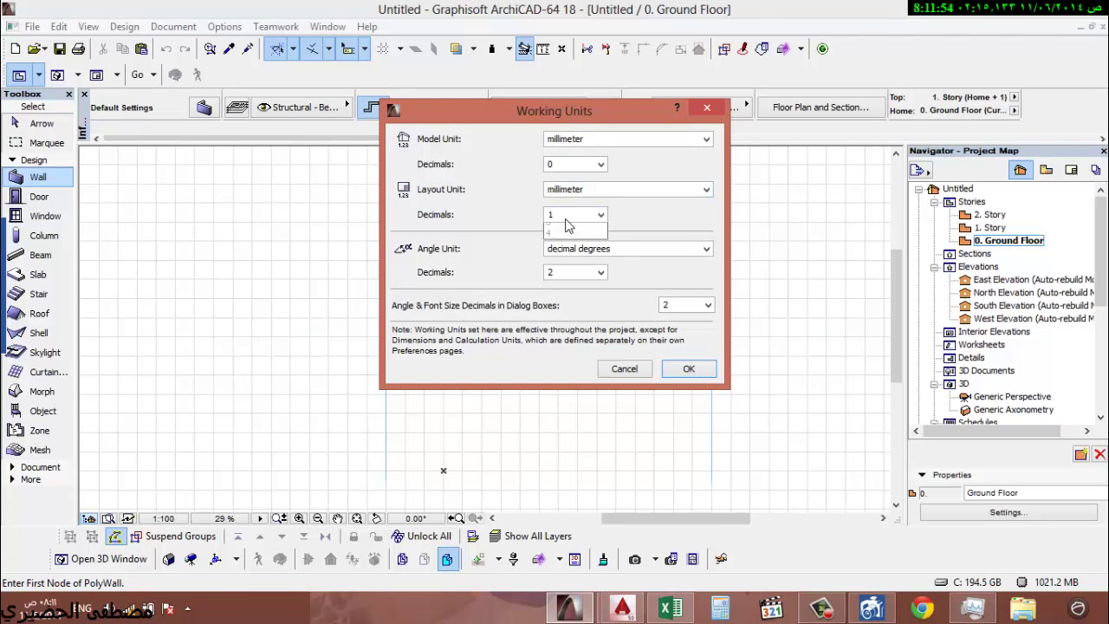
pyautogui.click(576, 214)
pyautogui.click(561, 239)
# - Set the model unit to meter with 2 decimals and apply the working units
pyautogui.click(565, 139)
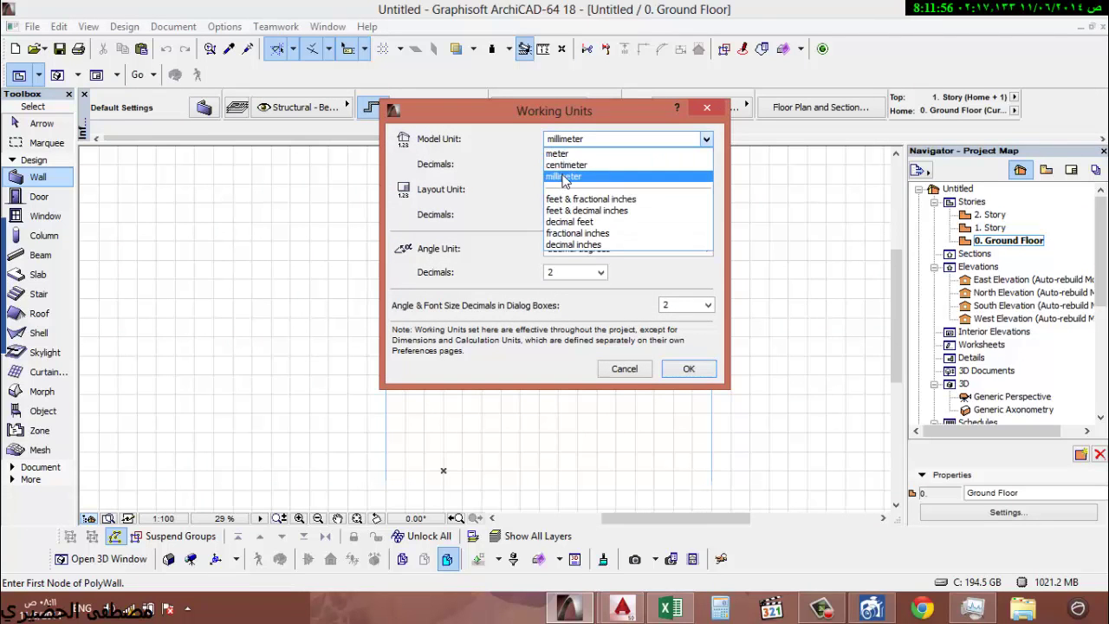
pyautogui.click(559, 153)
pyautogui.click(572, 164)
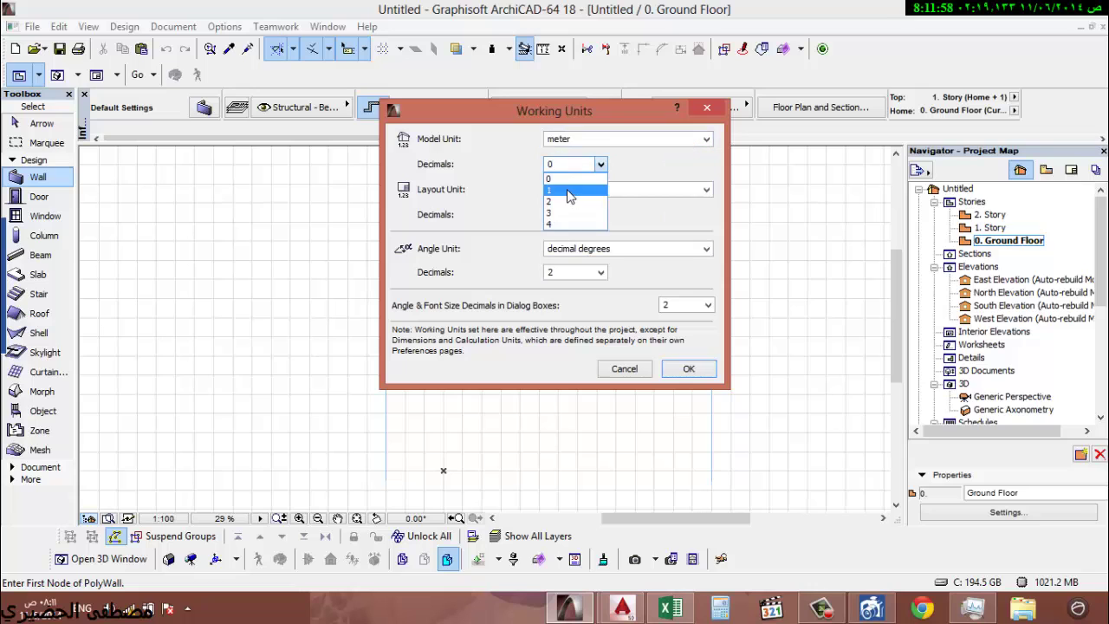
pyautogui.click(569, 200)
pyautogui.click(689, 370)
# - Check a trial wall's distance read-out and the story settings with meter as the model unit
pyautogui.click(556, 340)
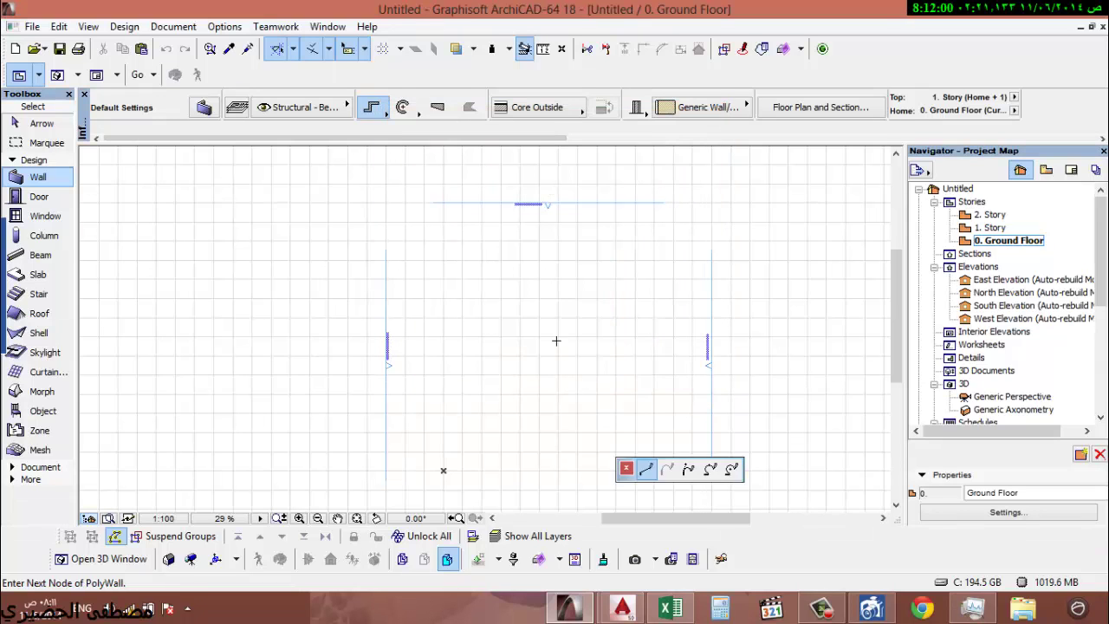
pyautogui.click(571, 389)
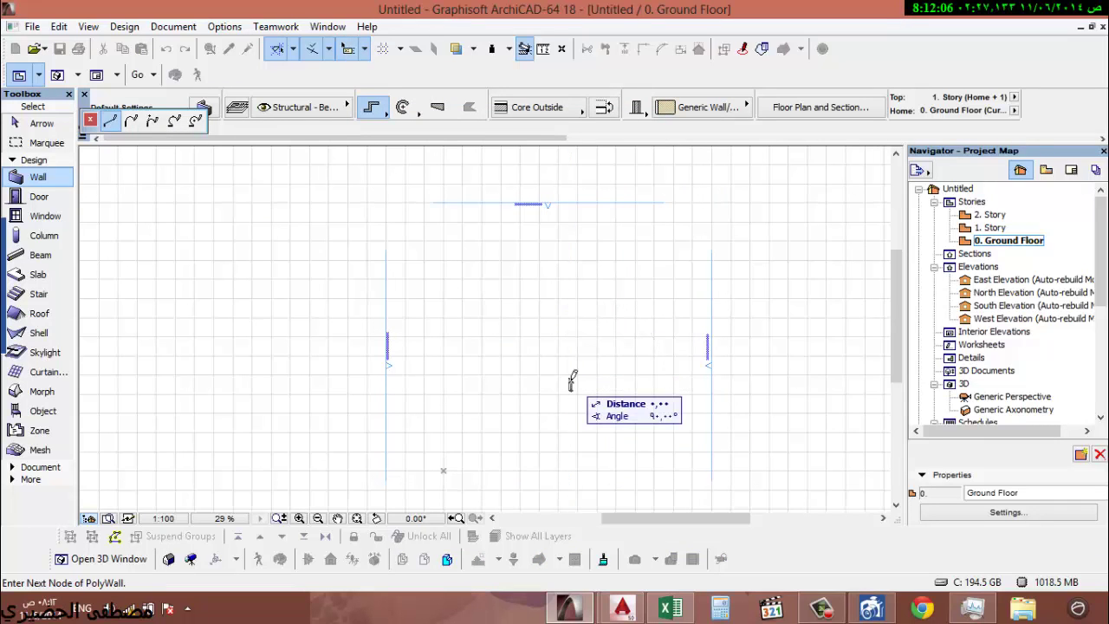
pyautogui.press('Escape')
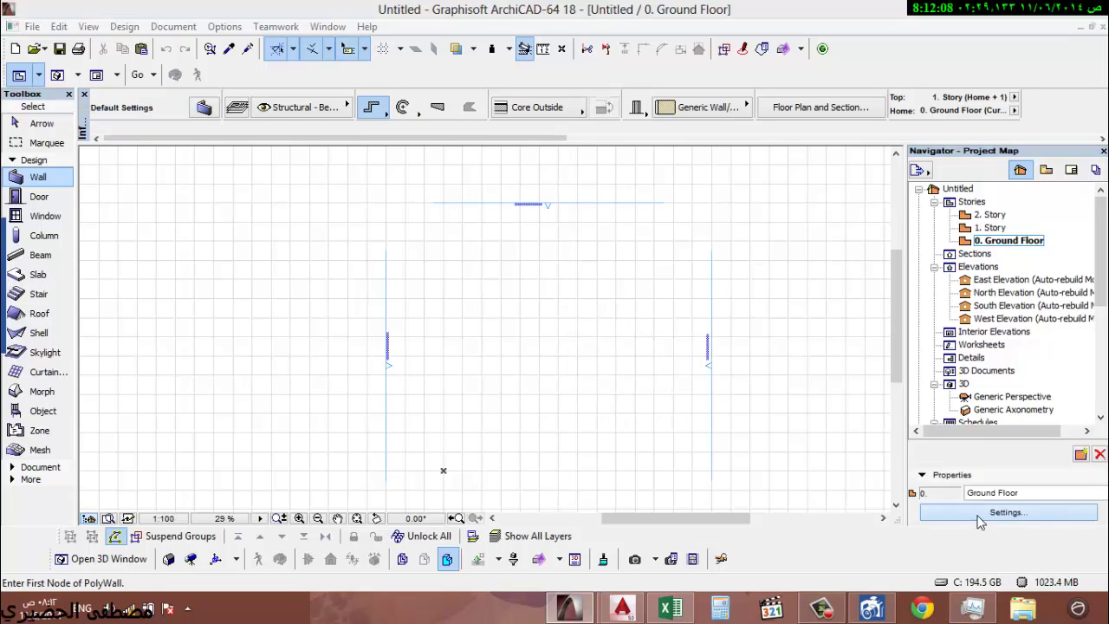
pyautogui.click(1008, 513)
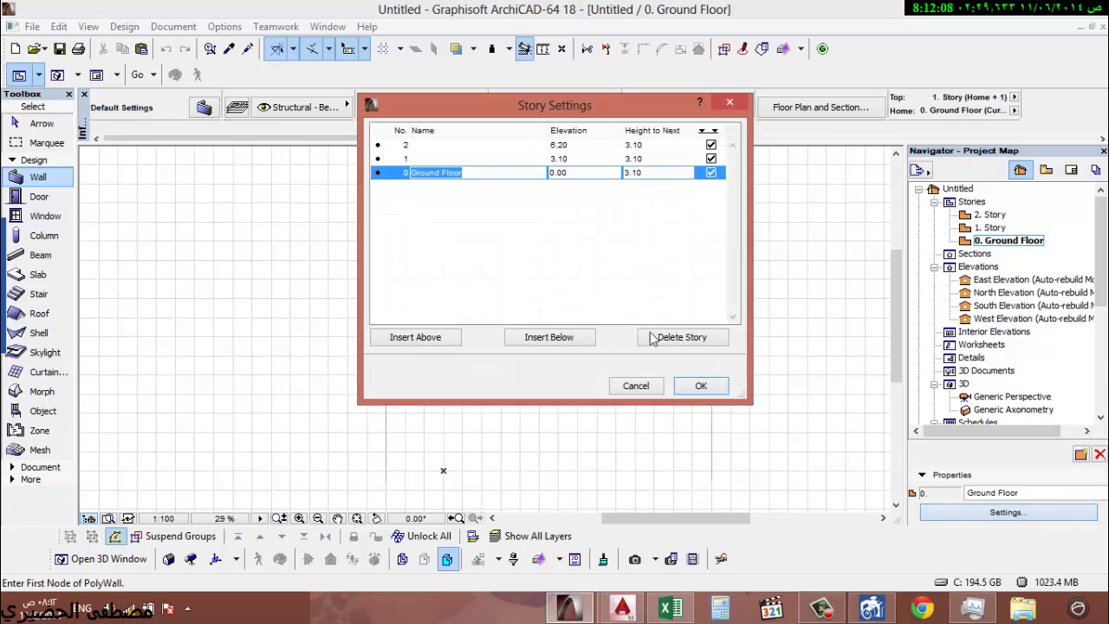
pyautogui.click(656, 388)
# - Try to draw a wall segment with a distance of 100 between the elevation markers
pyautogui.click(527, 403)
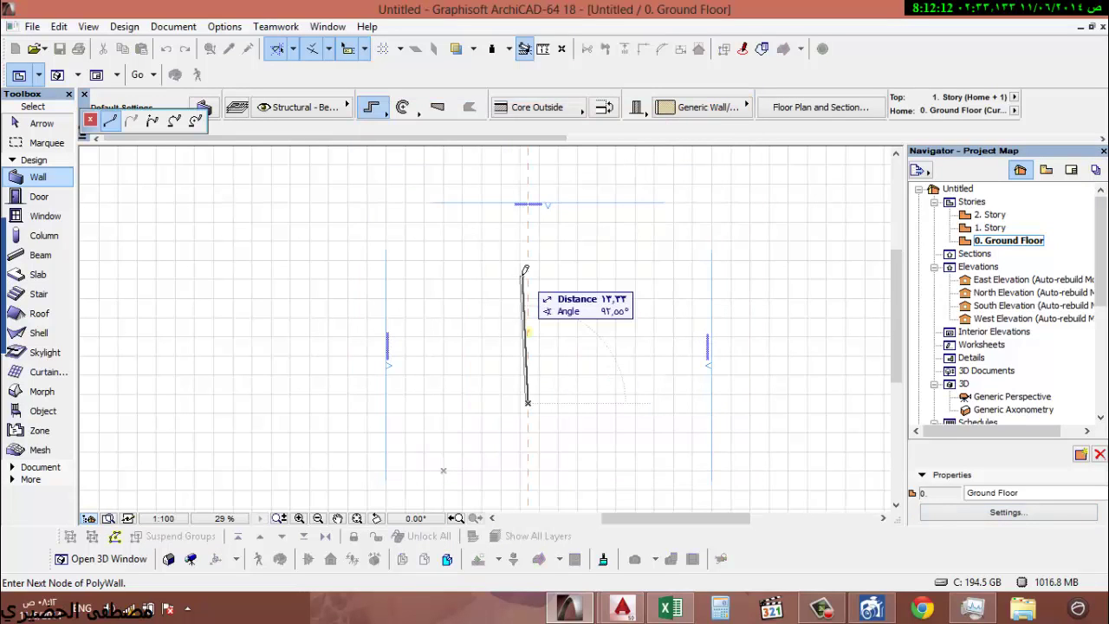
pyautogui.write('1')
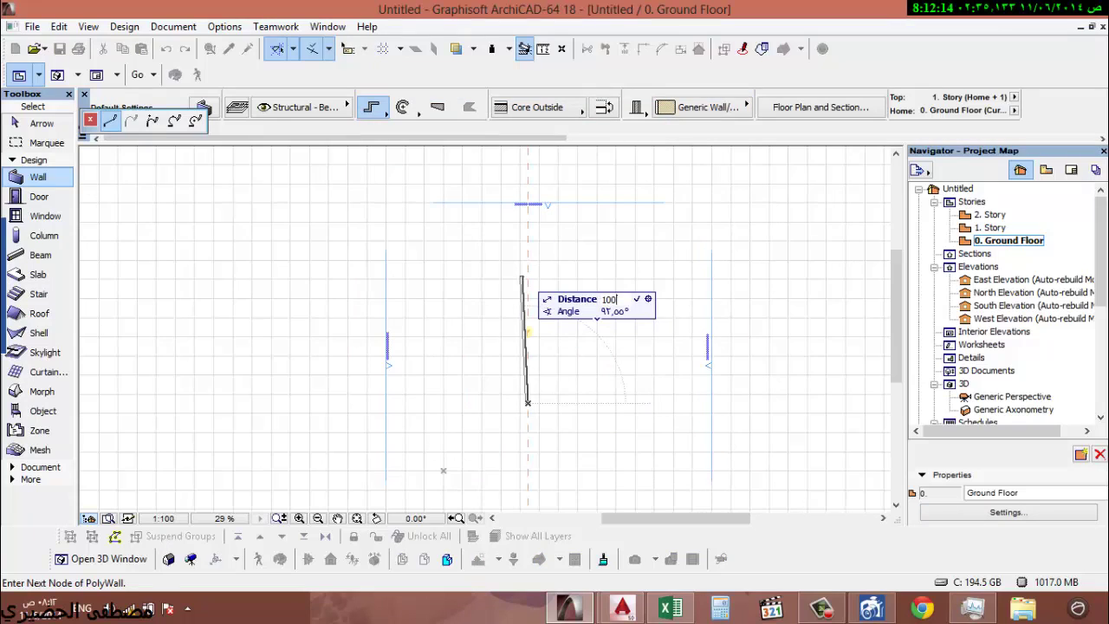
pyautogui.write('00')
pyautogui.press('Return')
pyautogui.click(42, 123)
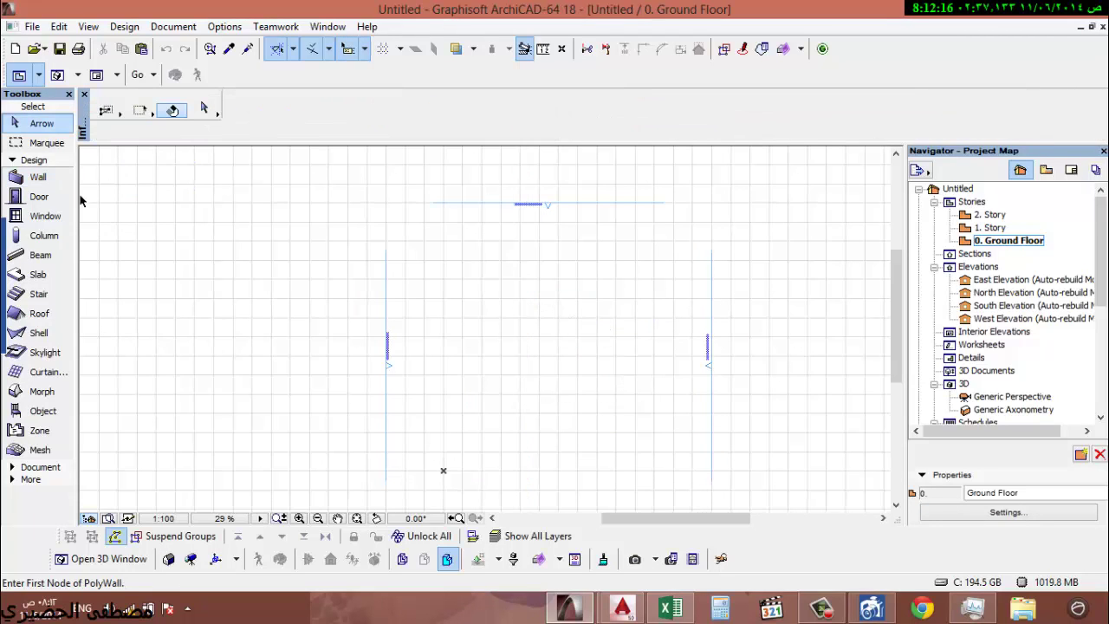
pyautogui.click(236, 27)
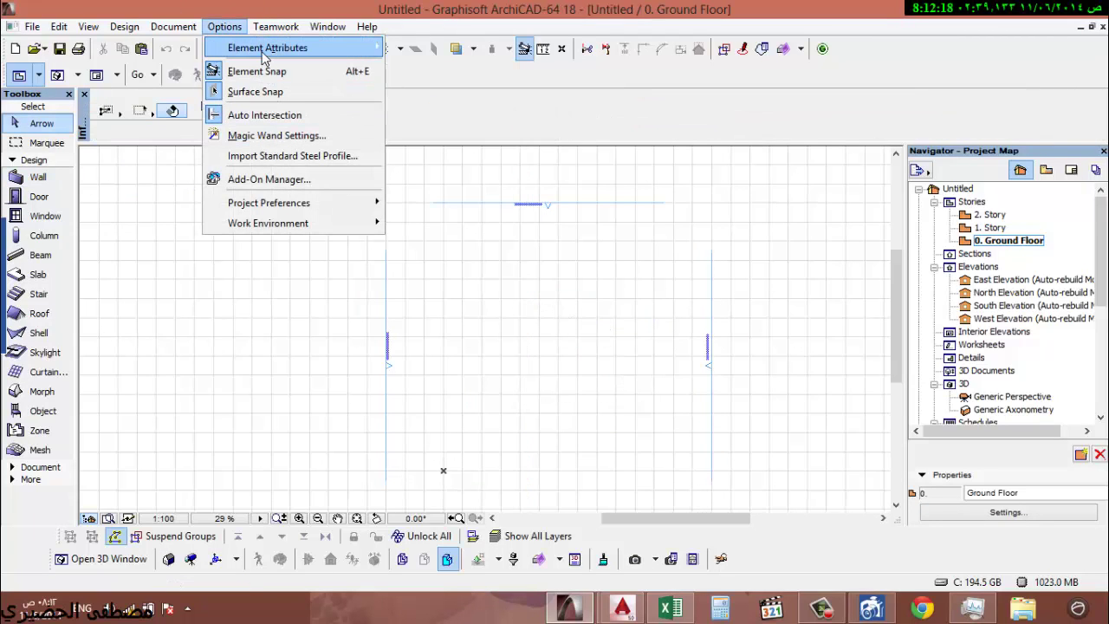
pyautogui.moveTo(260, 52)
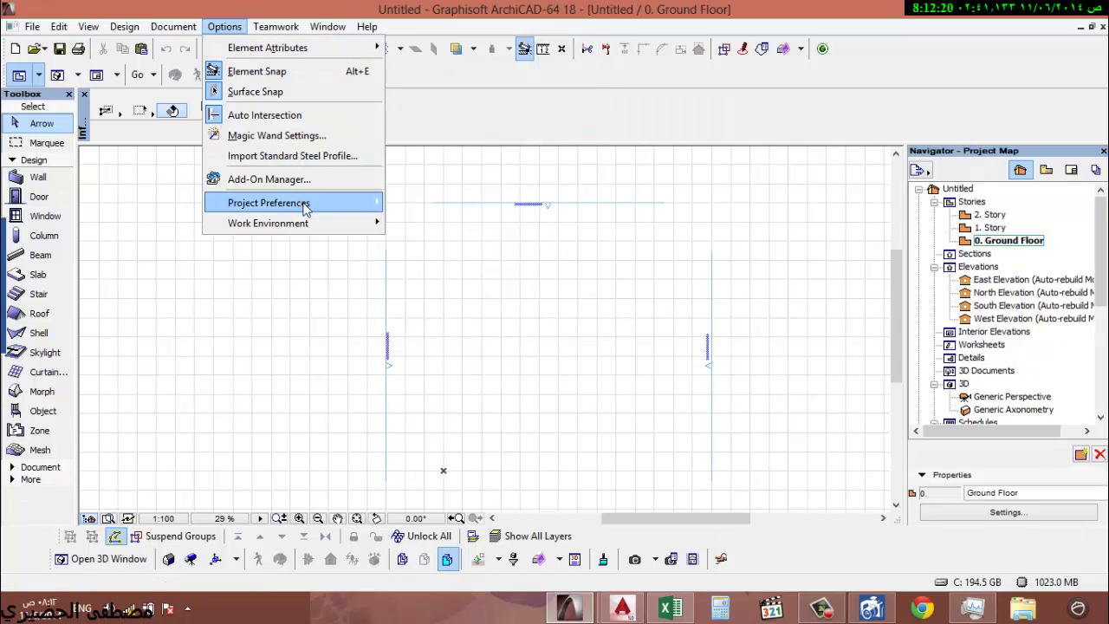
pyautogui.moveTo(303, 205)
pyautogui.click(227, 27)
pyautogui.click(234, 28)
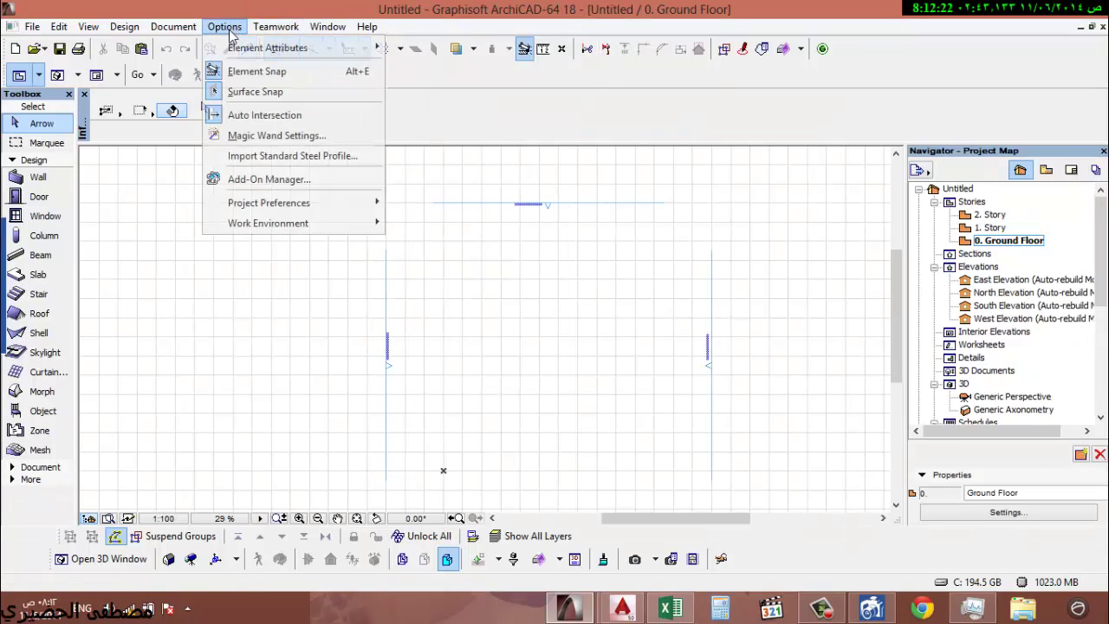
# - Examine the default geometry and positioning settings of the Wall tool without changing them
pyautogui.click(38, 178)
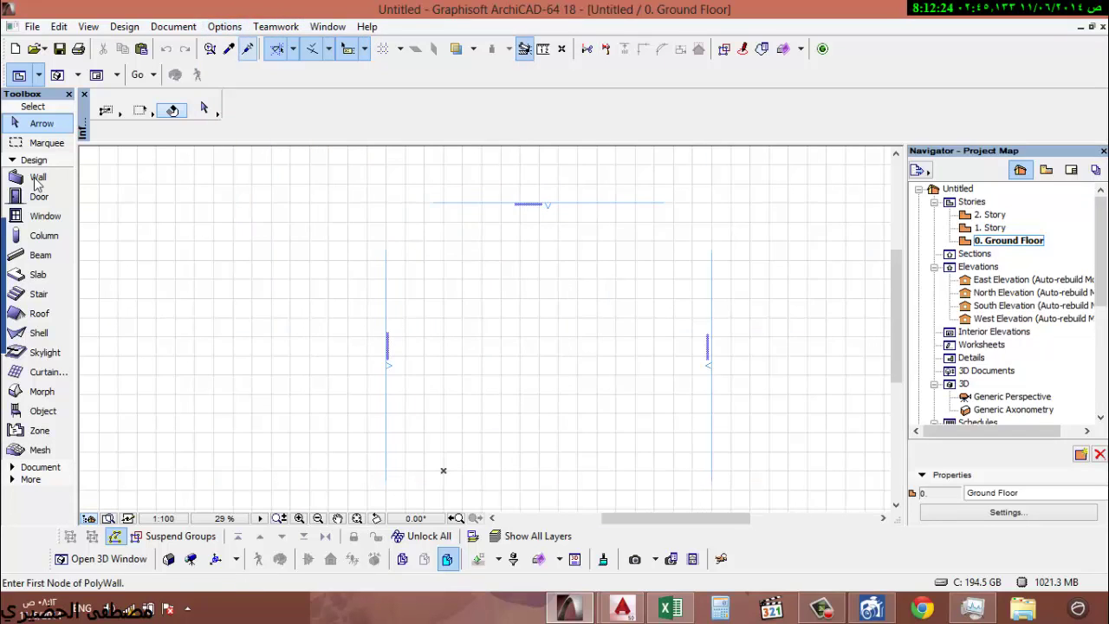
pyautogui.doubleClick(38, 177)
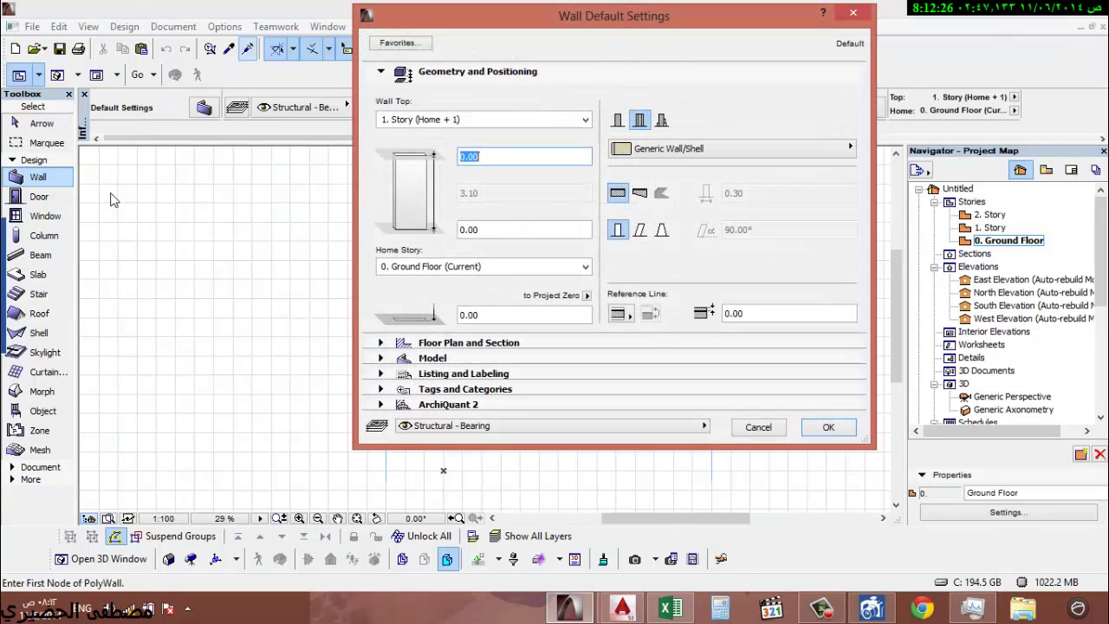
pyautogui.press('Return')
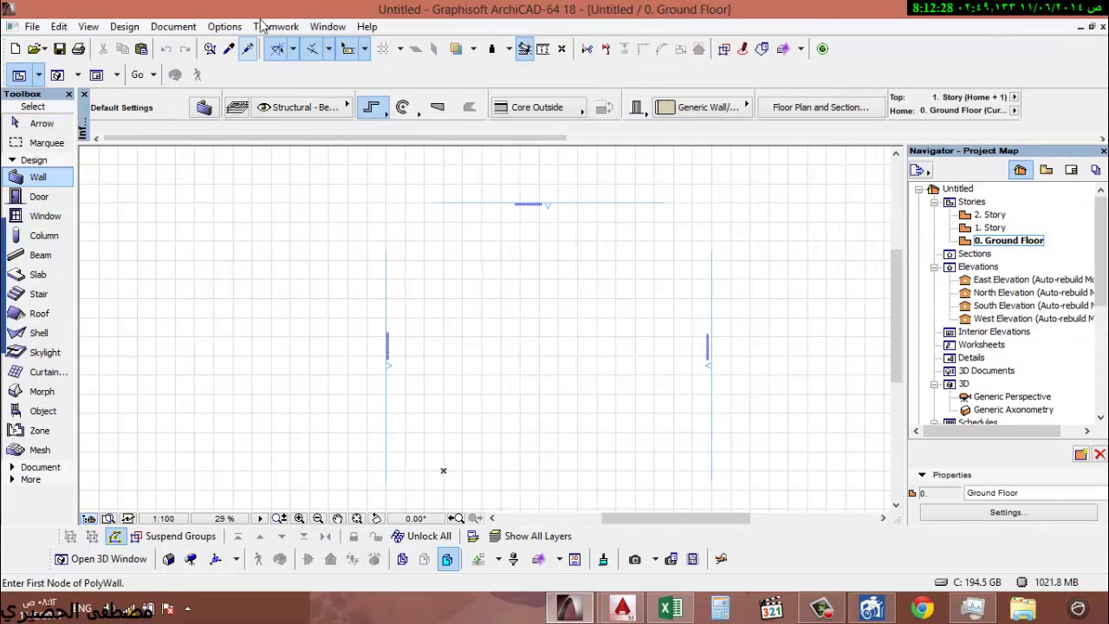
# - Change the project's model unit to millimeter with 0 decimals and apply the working units
pyautogui.click(224, 26)
pyautogui.moveTo(286, 202)
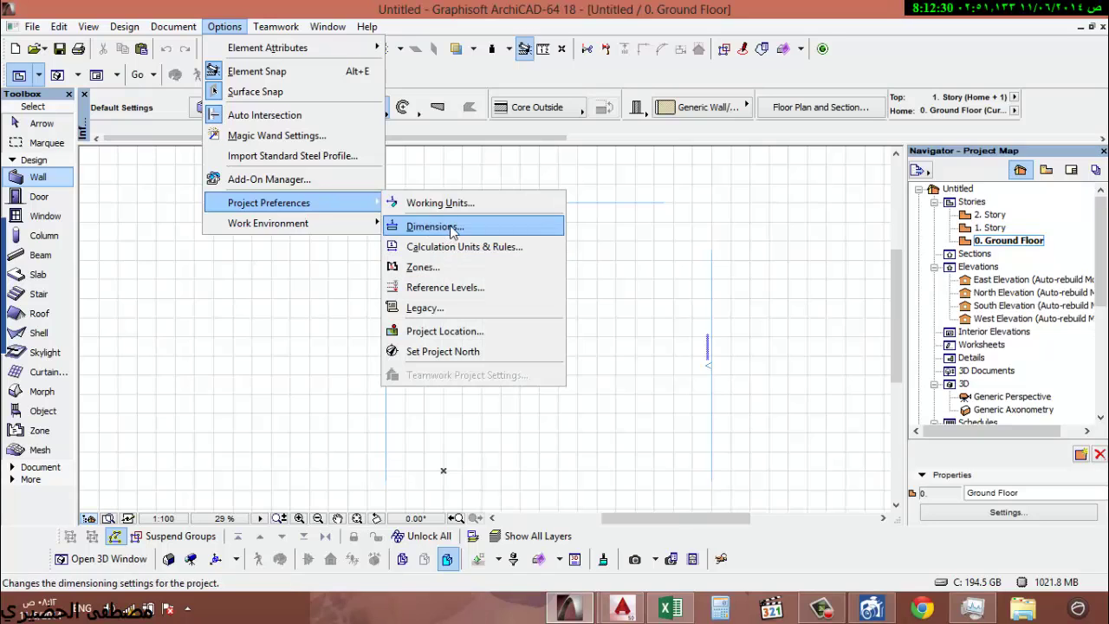
pyautogui.click(440, 203)
pyautogui.click(611, 138)
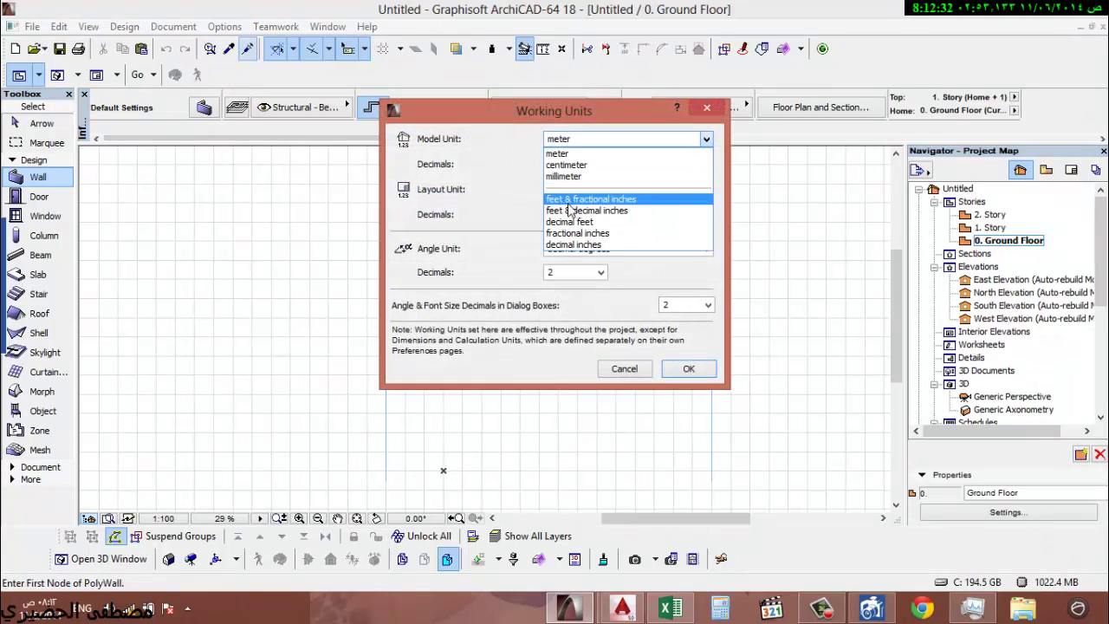
pyautogui.click(575, 176)
pyautogui.click(584, 165)
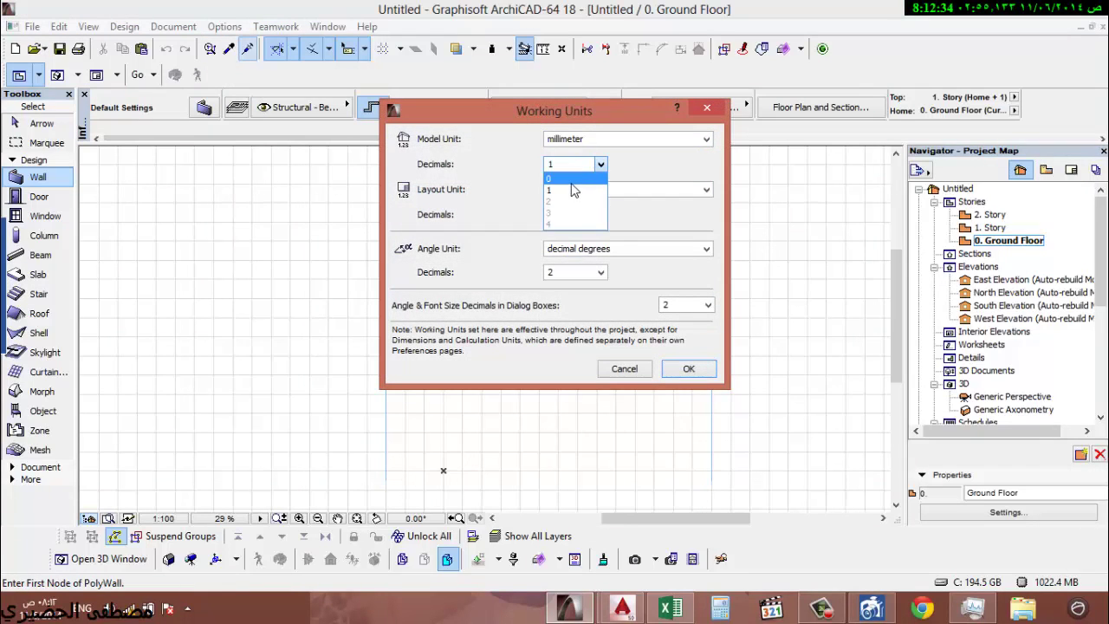
pyautogui.click(568, 177)
pyautogui.click(689, 368)
# - Set the height to next to 5200 for the Ground Floor and 3350 for story 1 in the story settings
pyautogui.moveTo(681, 302); pyautogui.dragTo(645, 314, button='middle')
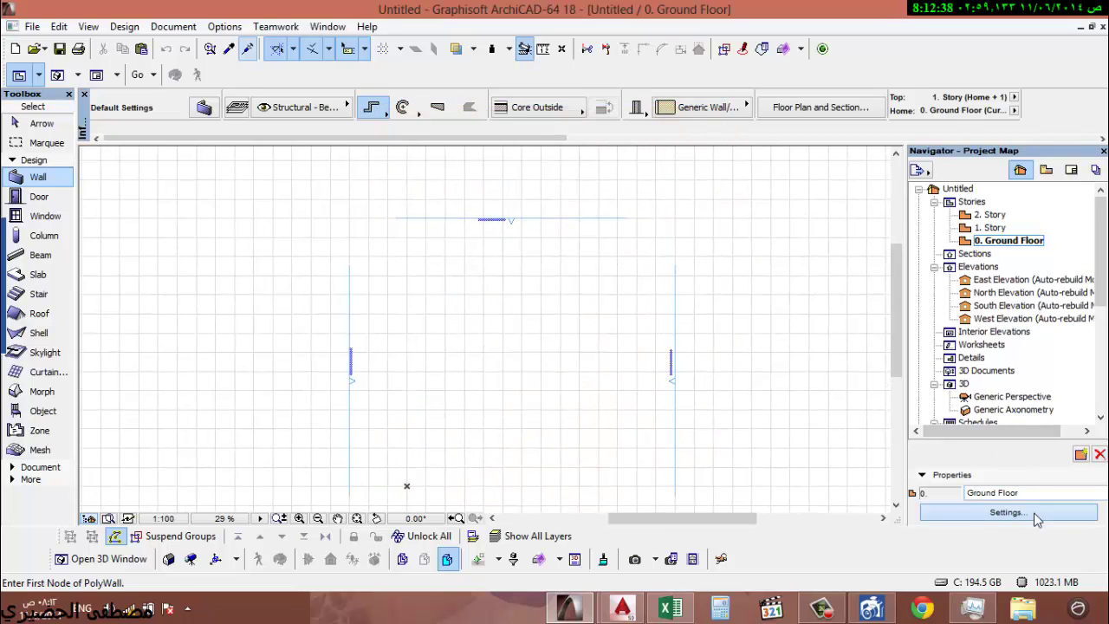
pyautogui.click(1007, 512)
pyautogui.click(675, 172)
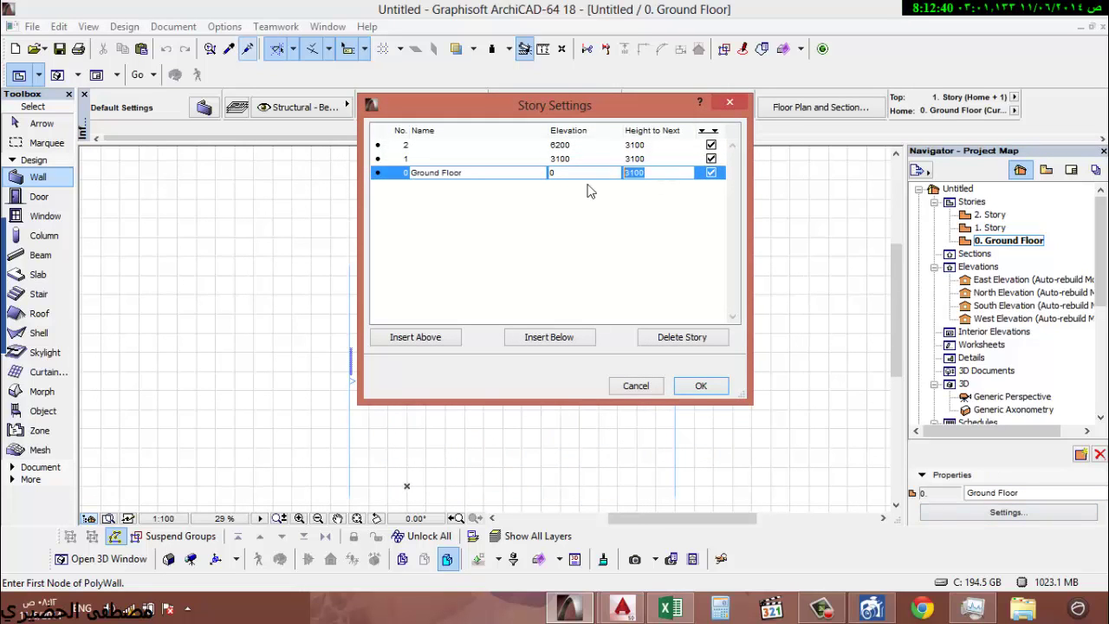
pyautogui.write('52')
pyautogui.press('Up')
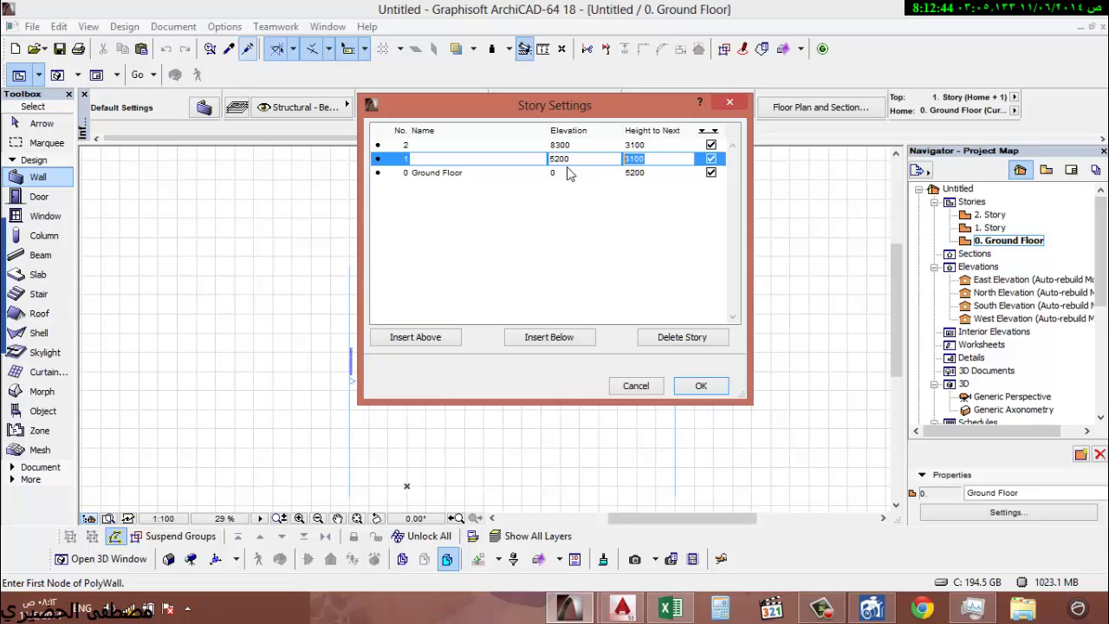
pyautogui.write('2')
pyautogui.press('Up')
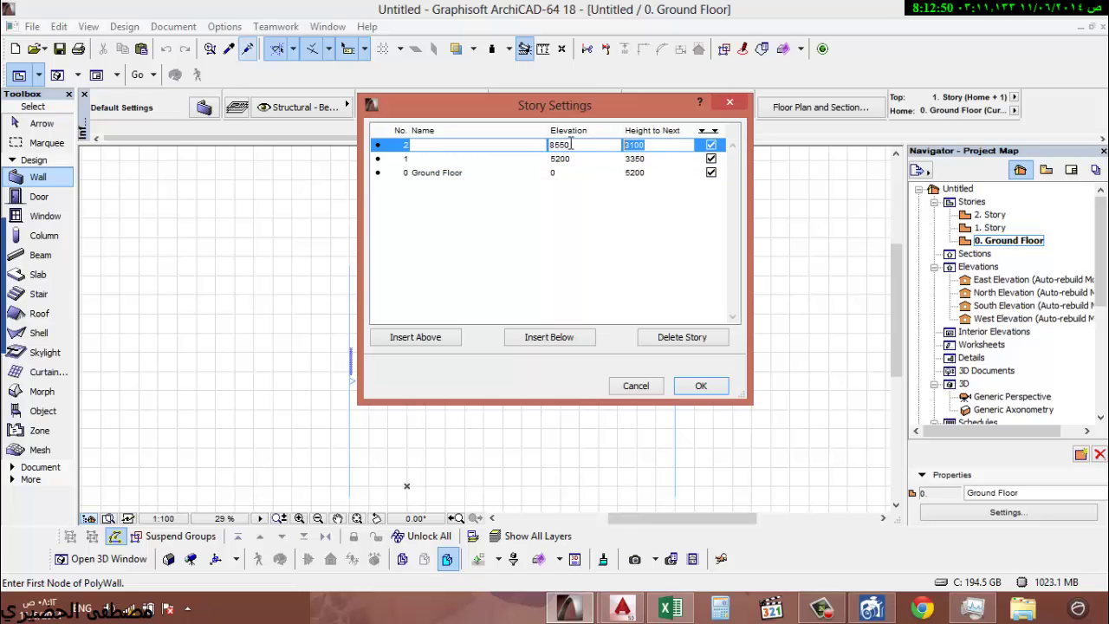
# - Set story 2's height to next to 3350, insert eight more stories above it up to story 10, and apply the story settings
pyautogui.write('33')
pyautogui.click(424, 337)
pyautogui.click(423, 337)
pyautogui.click(424, 337)
pyautogui.click(424, 337)
pyautogui.click(424, 337)
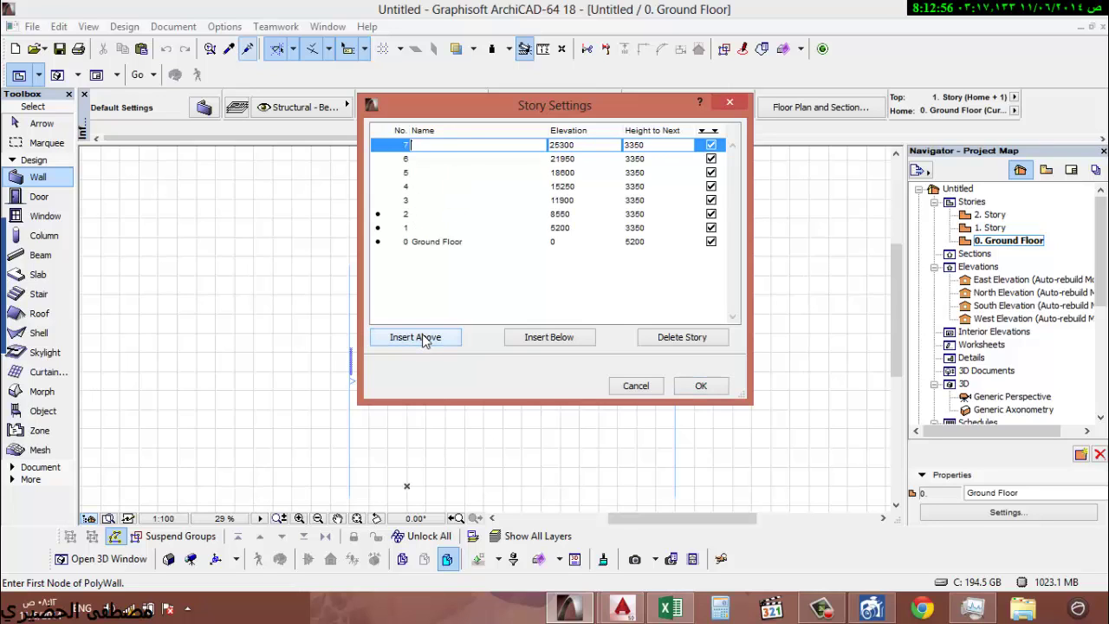
pyautogui.click(424, 337)
pyautogui.click(424, 337)
pyautogui.click(424, 337)
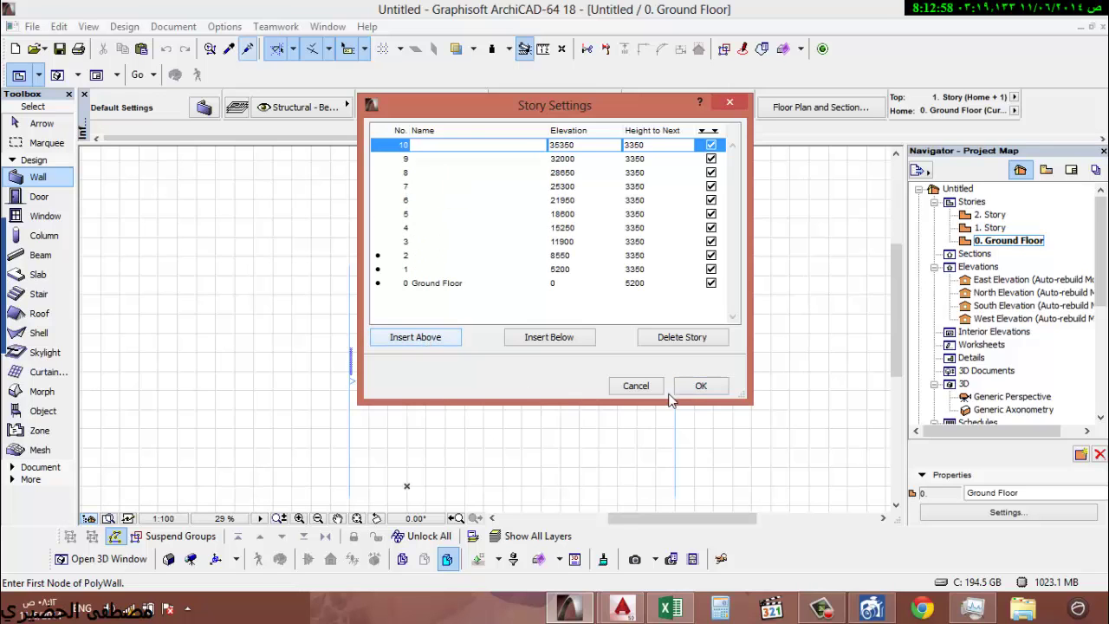
pyautogui.click(700, 387)
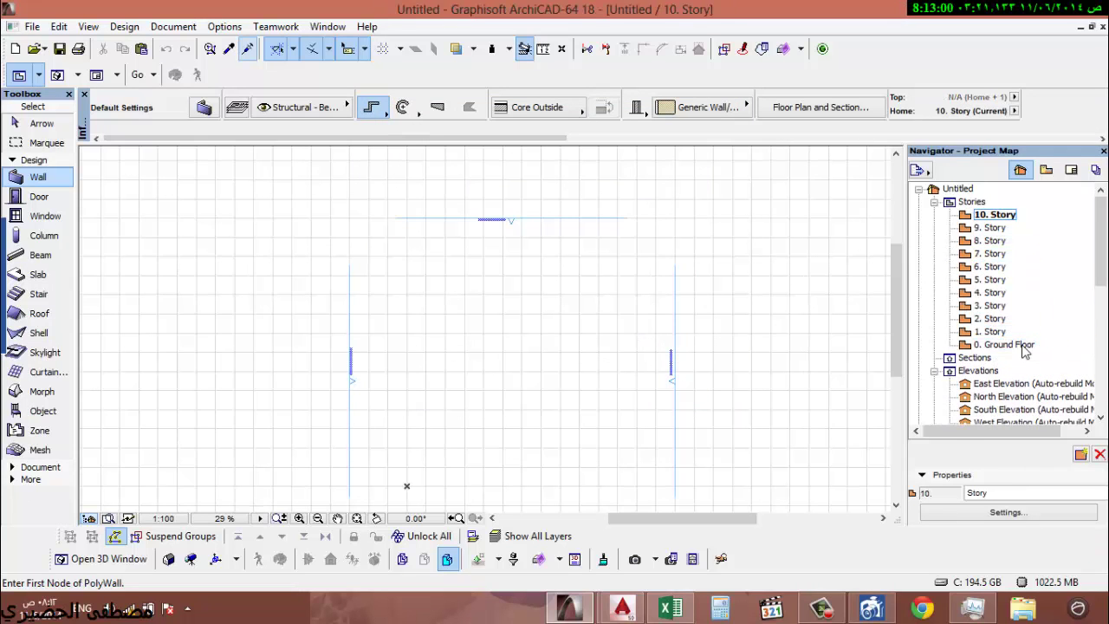
# - On the Ground Floor plan, set the wall defaults to the basic GENERIC - STRUCTURAL structure with a thickness of 120 mm
pyautogui.doubleClick(1024, 347)
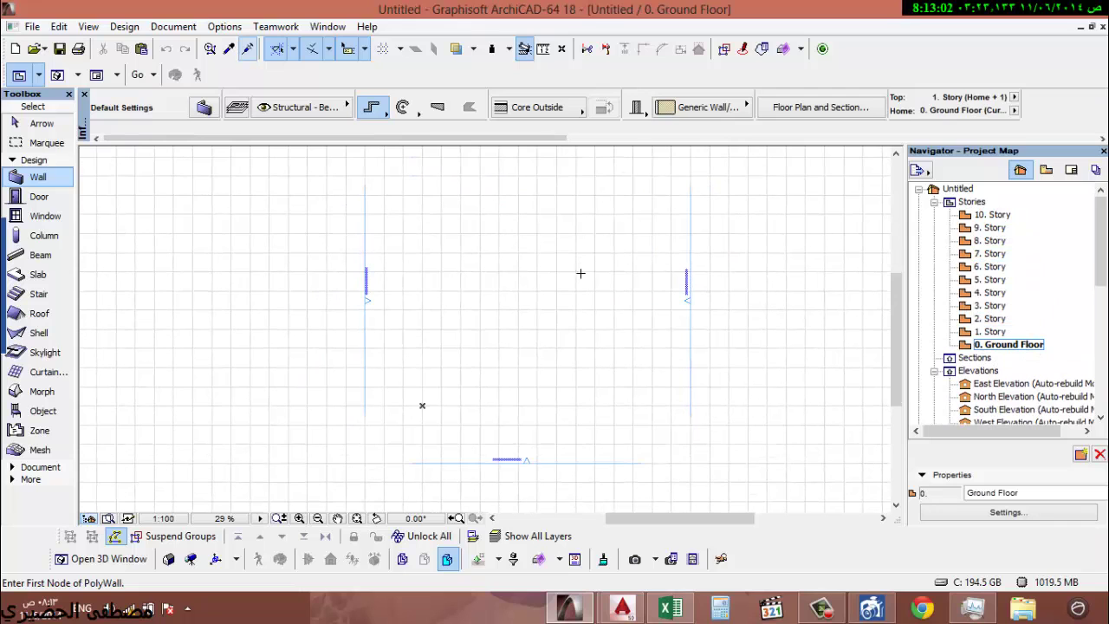
pyautogui.doubleClick(41, 178)
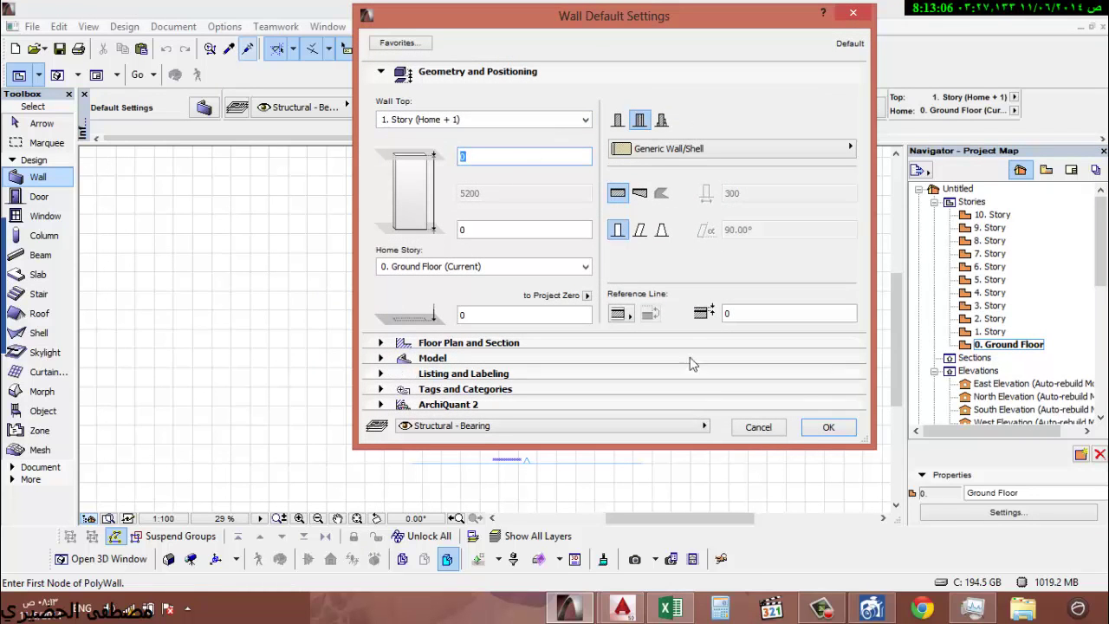
pyautogui.click(617, 121)
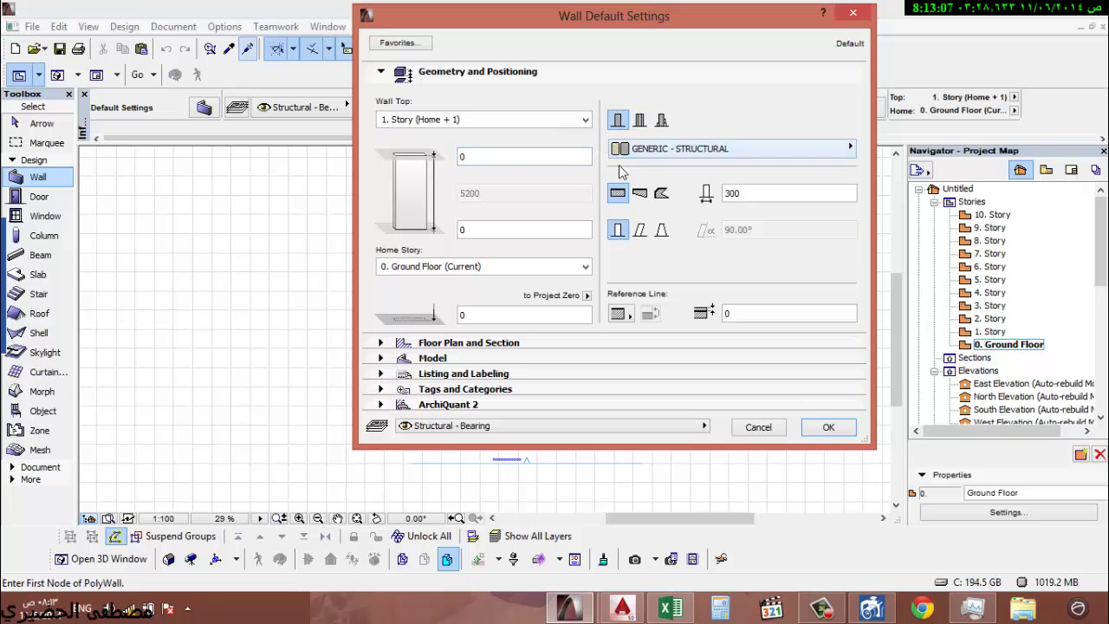
pyautogui.doubleClick(756, 193)
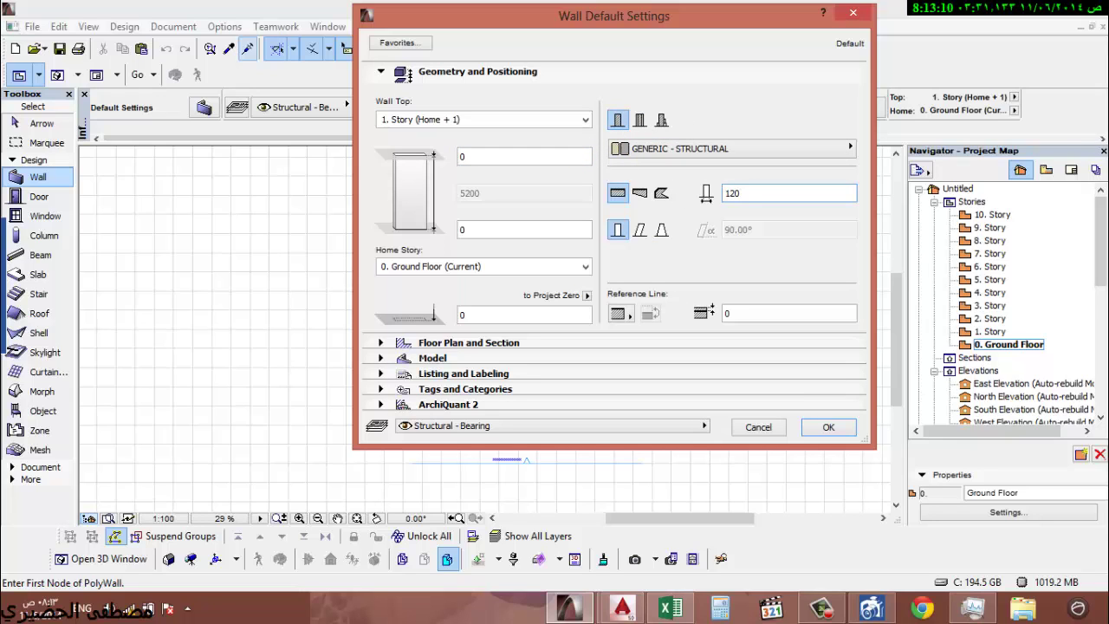
# - Examine the default wall's floor plan and section, model, and tags and categories settings, including the ID and Position options
pyautogui.click(457, 345)
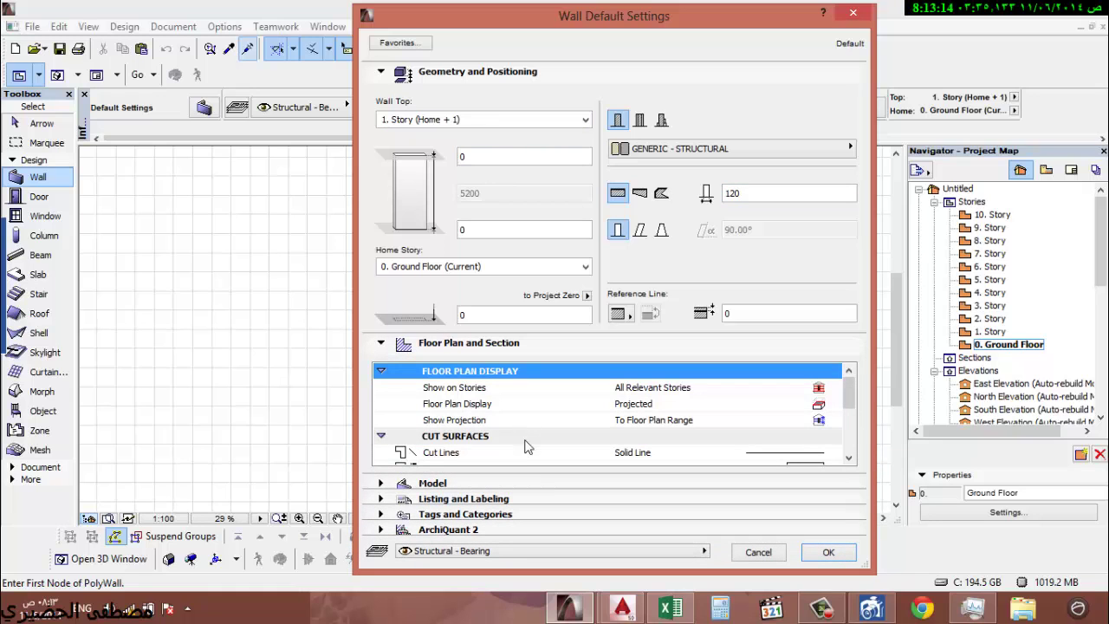
pyautogui.scroll(-3, 761, 425)
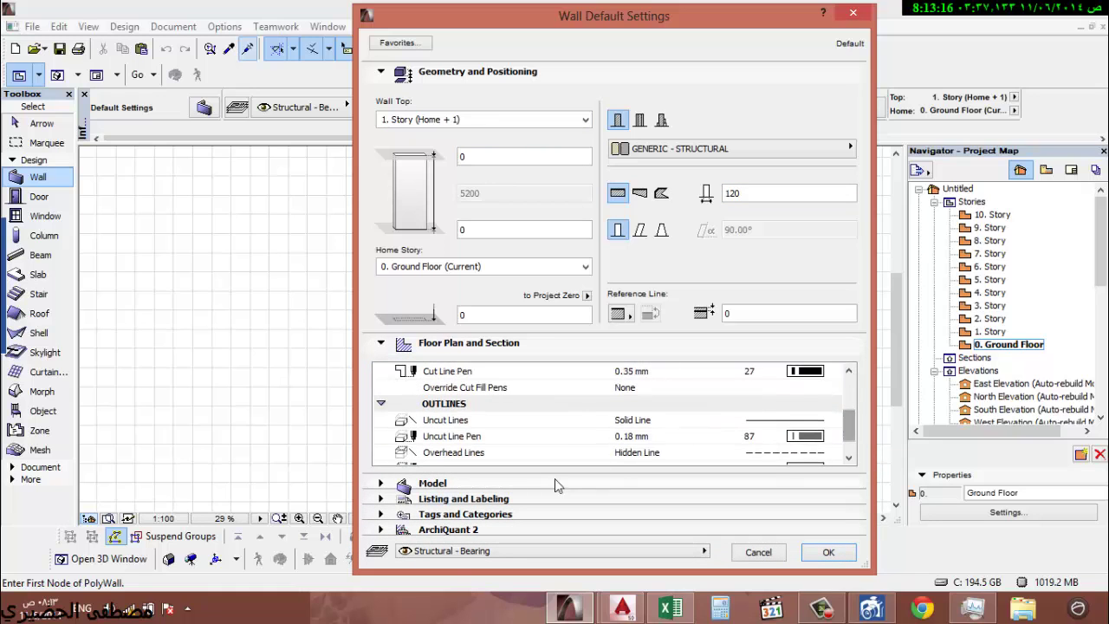
pyautogui.moveTo(554, 572); pyautogui.dragTo(543, 482)
pyautogui.click(511, 398)
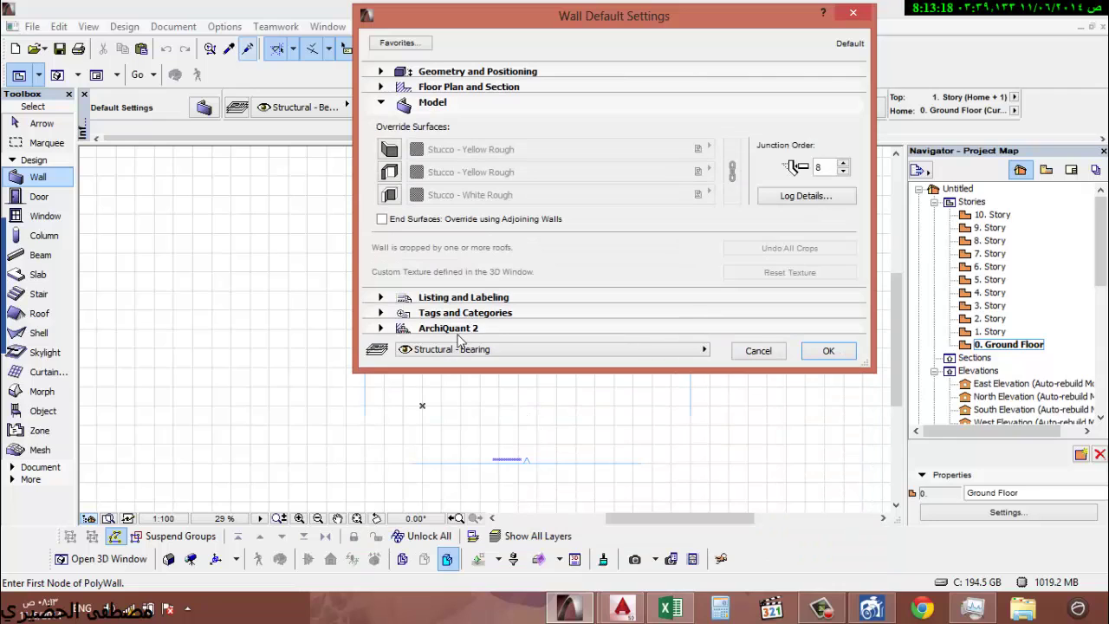
pyautogui.click(486, 319)
pyautogui.click(558, 341)
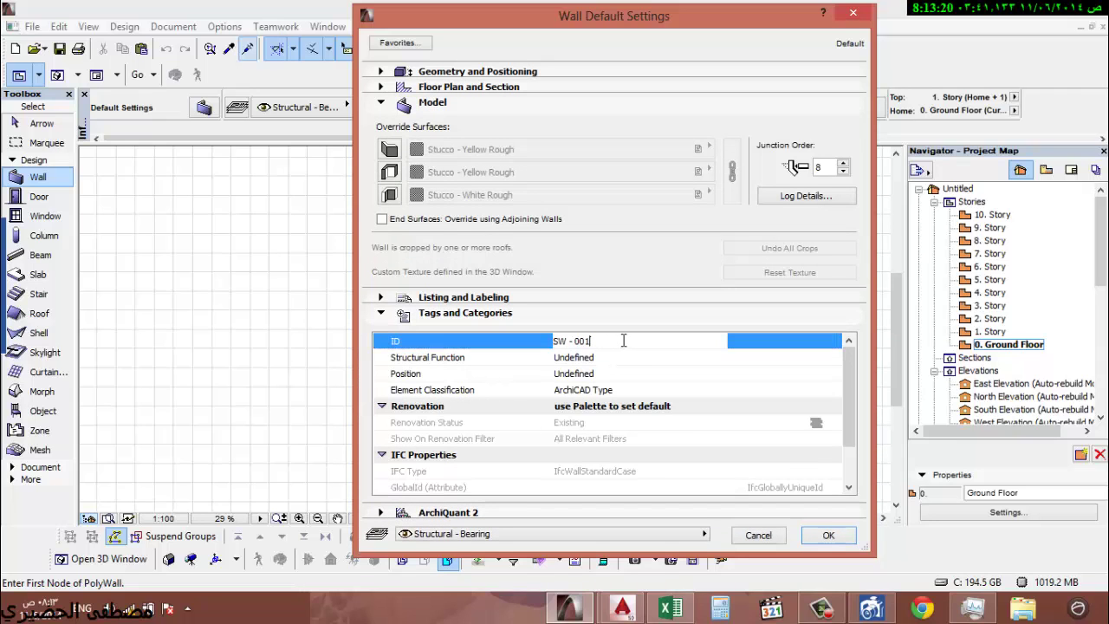
pyautogui.click(555, 343)
pyautogui.click(556, 341)
pyautogui.click(607, 373)
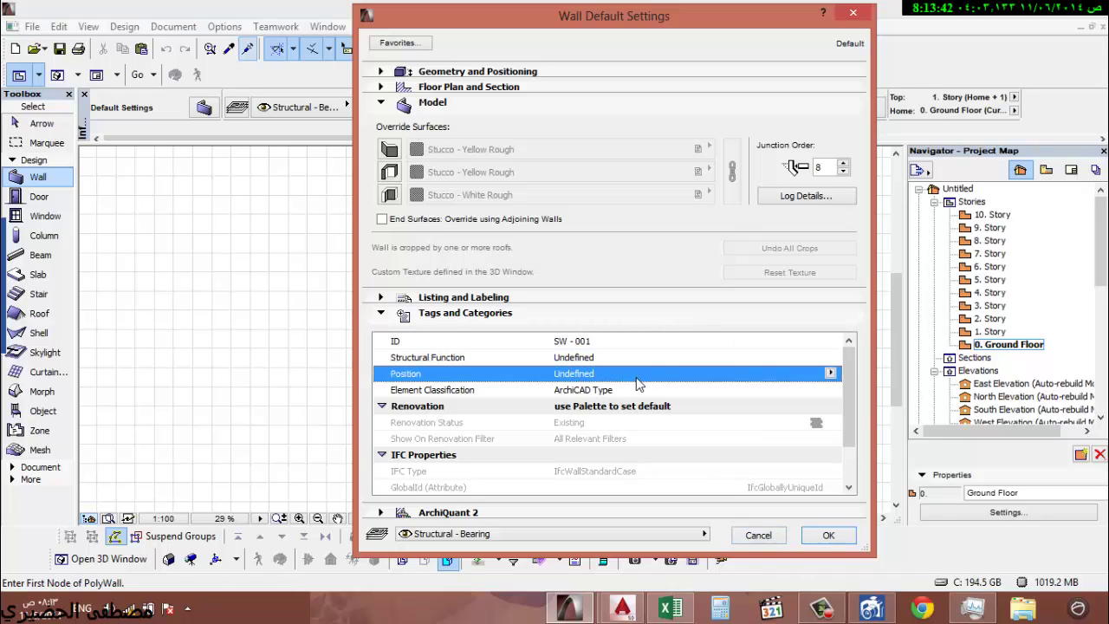
pyautogui.click(830, 373)
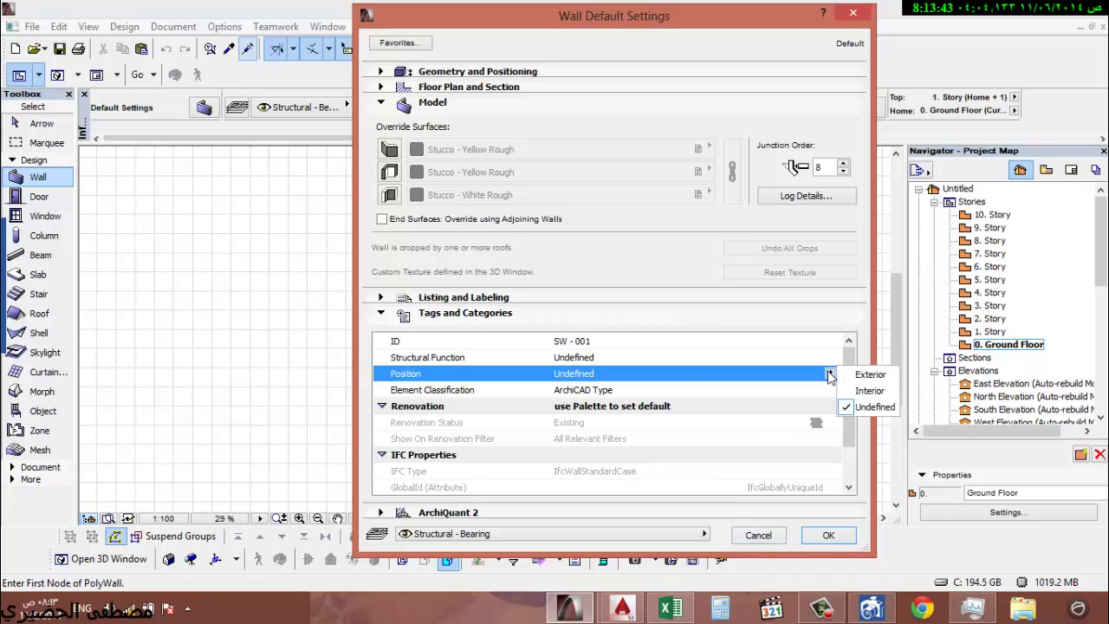
pyautogui.click(764, 364)
pyautogui.click(763, 358)
# - Classify the default wall element as Wall and set its structural function to Load-Bearing Element
pyautogui.click(768, 390)
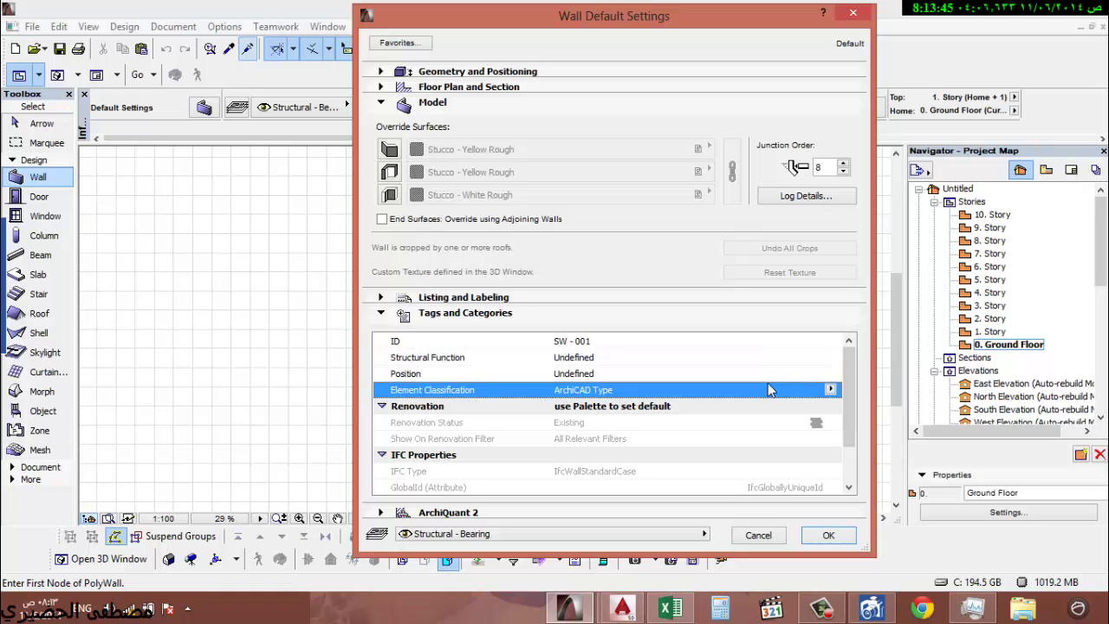
pyautogui.click(829, 390)
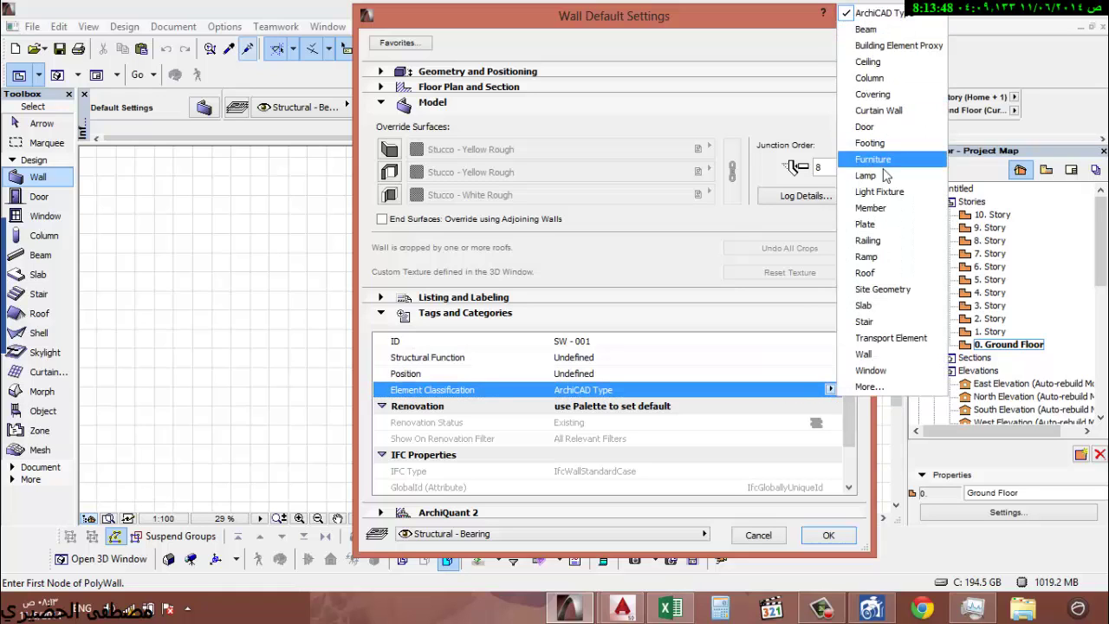
pyautogui.click(872, 354)
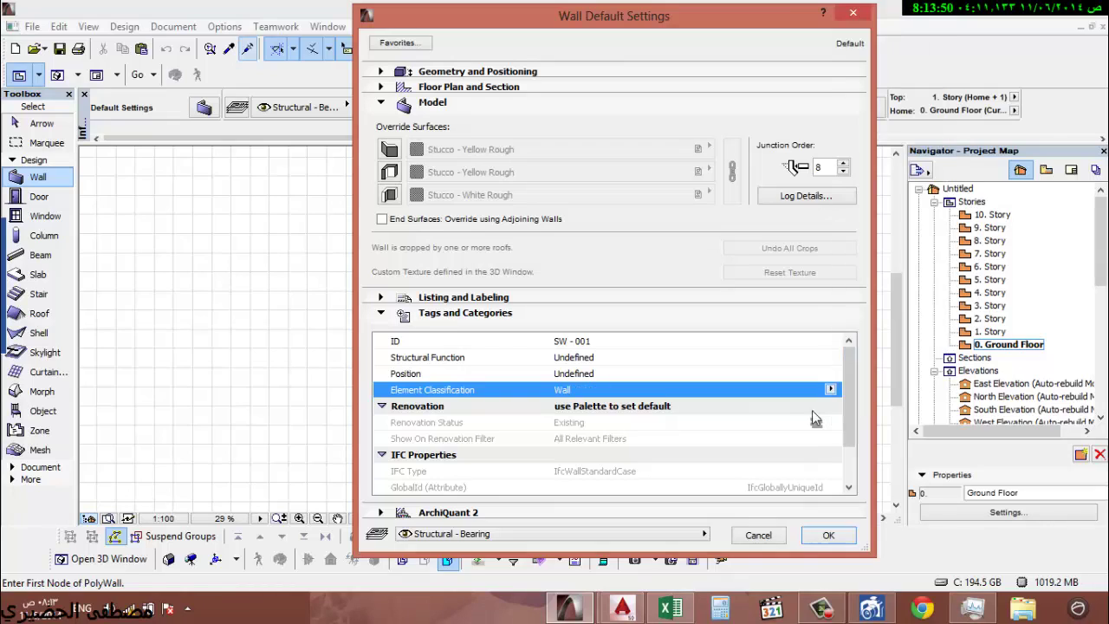
pyautogui.click(642, 358)
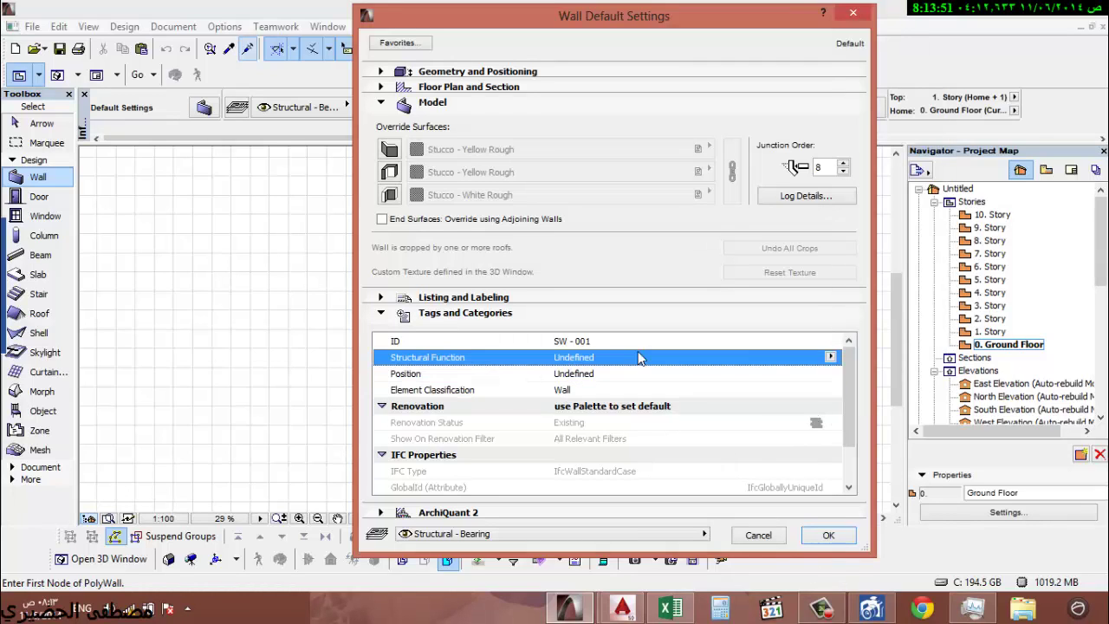
pyautogui.click(833, 357)
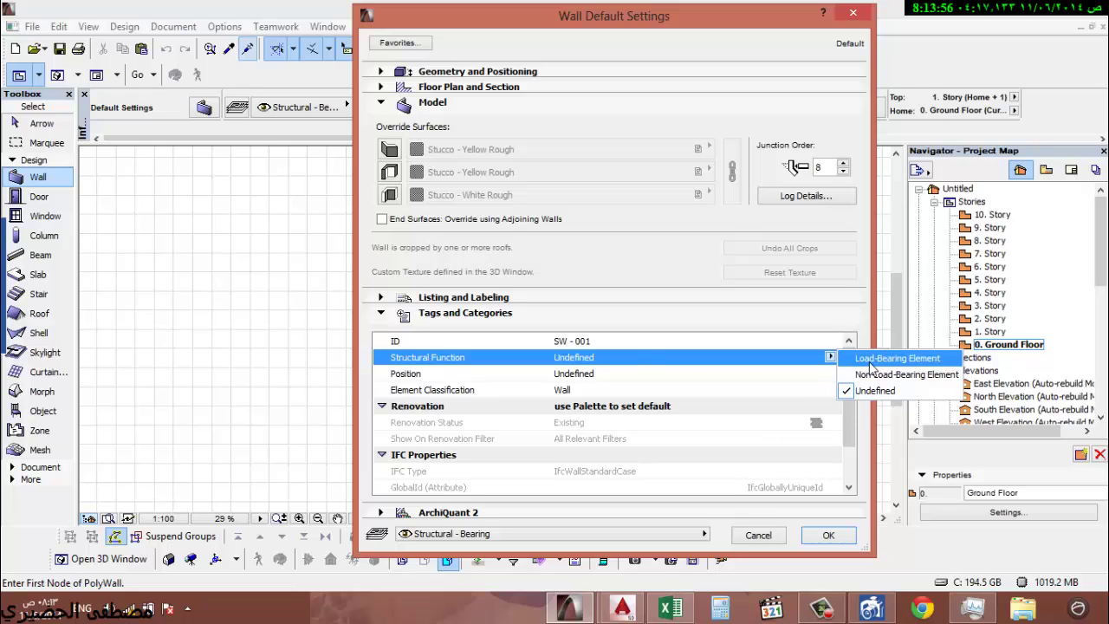
pyautogui.click(876, 358)
# - Set the default wall's ID to "shear wall" and apply the settings
pyautogui.click(530, 342)
pyautogui.click(530, 342)
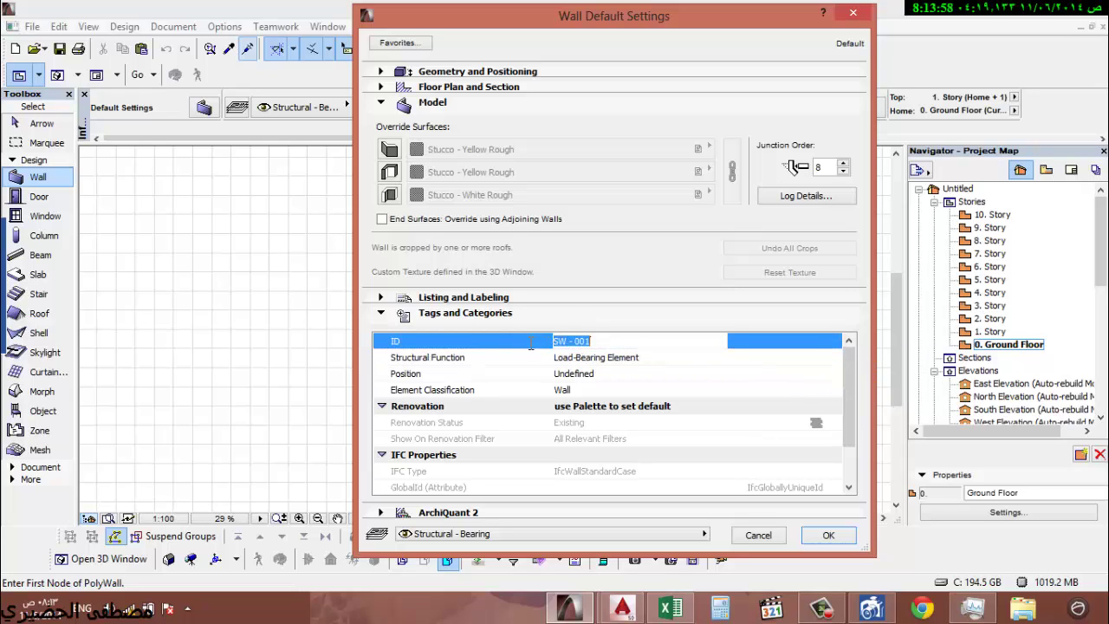
pyautogui.write('shear wall')
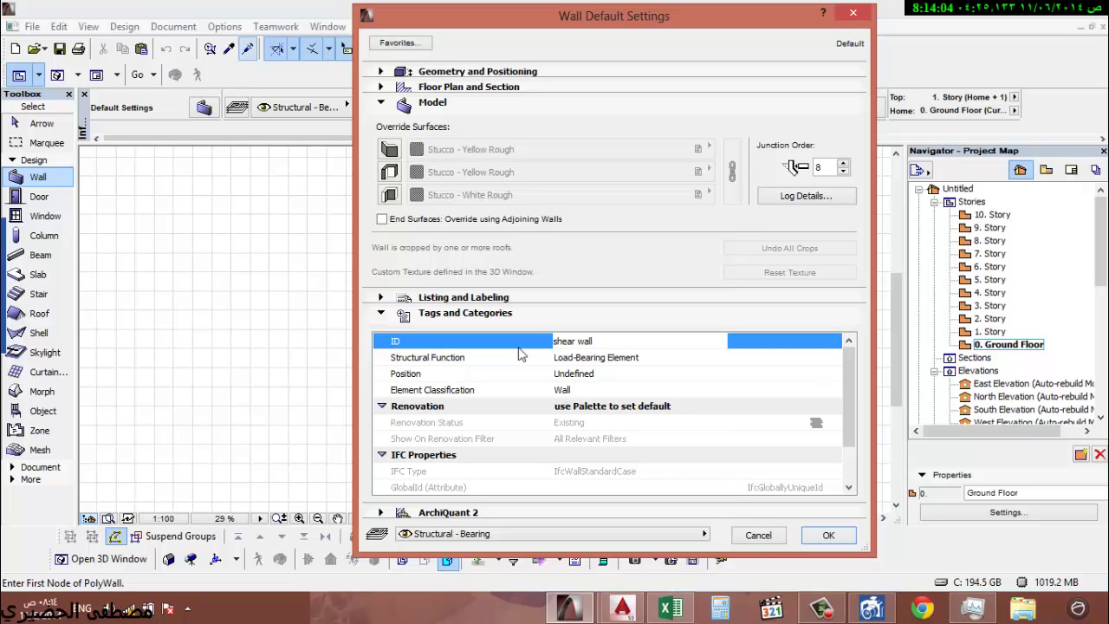
pyautogui.click(829, 535)
# - Abandon the trial wall segment and set the default wall thickness to 300 mm
pyautogui.click(522, 382)
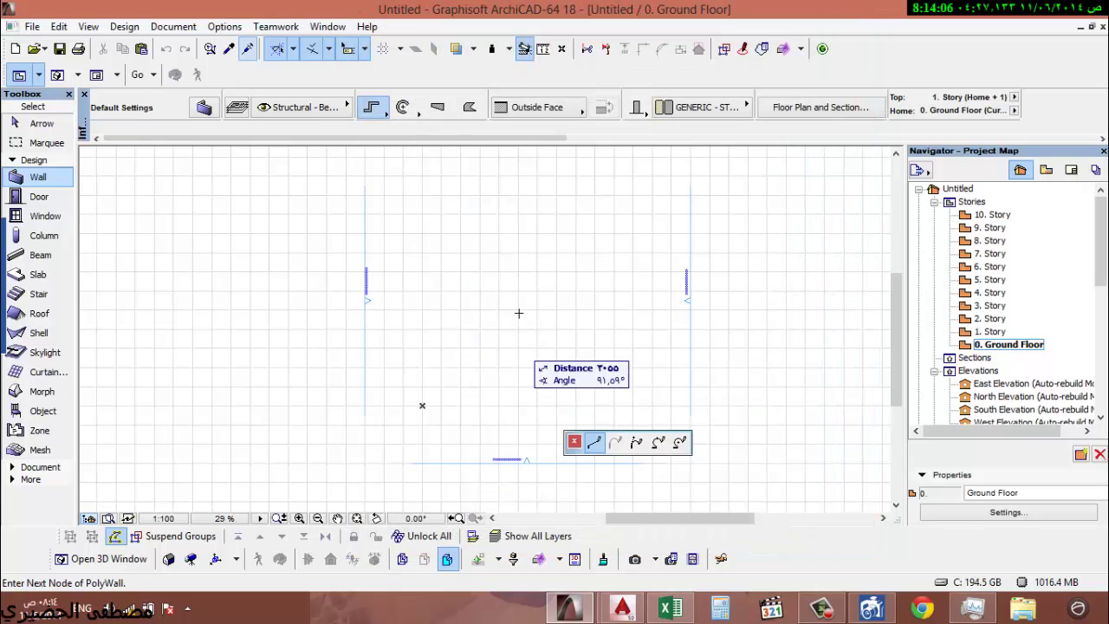
pyautogui.scroll(4, 517, 293)
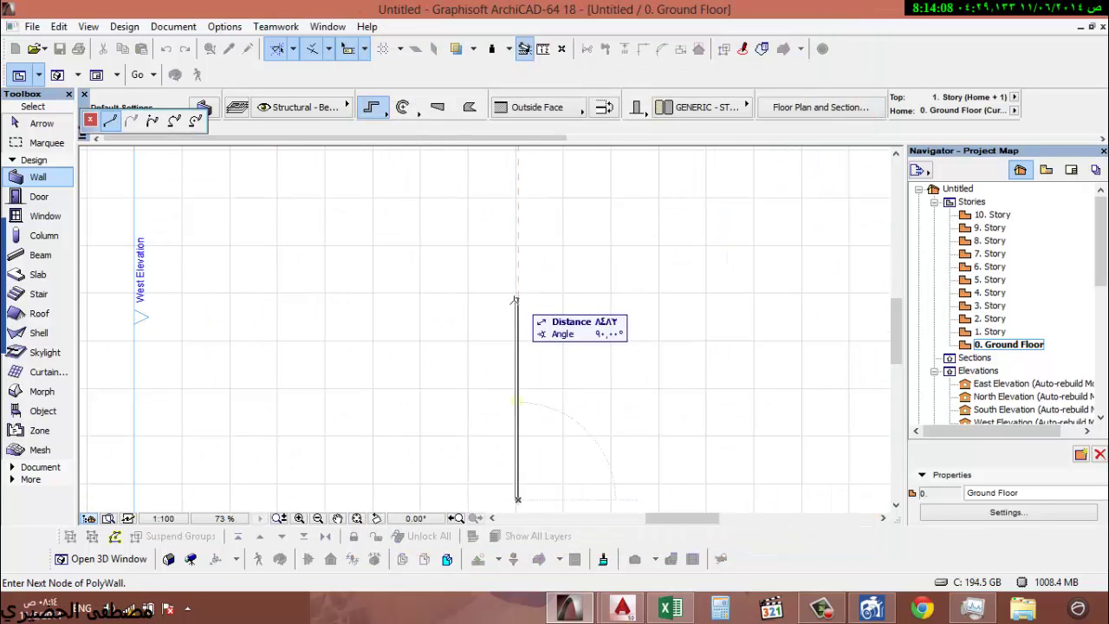
pyautogui.doubleClick(34, 177)
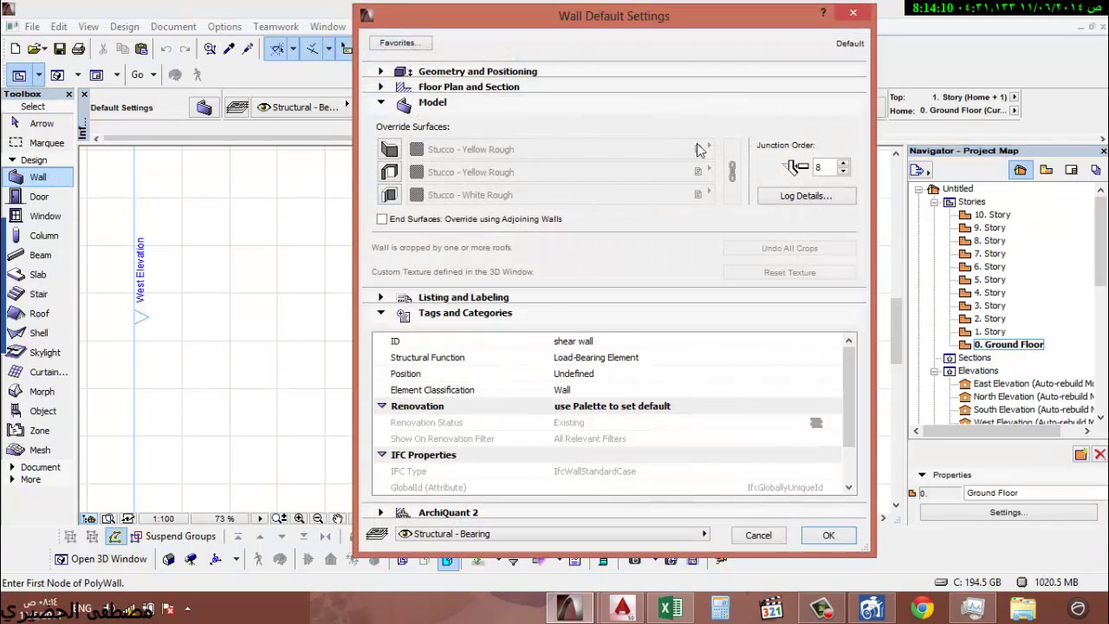
pyautogui.click(513, 73)
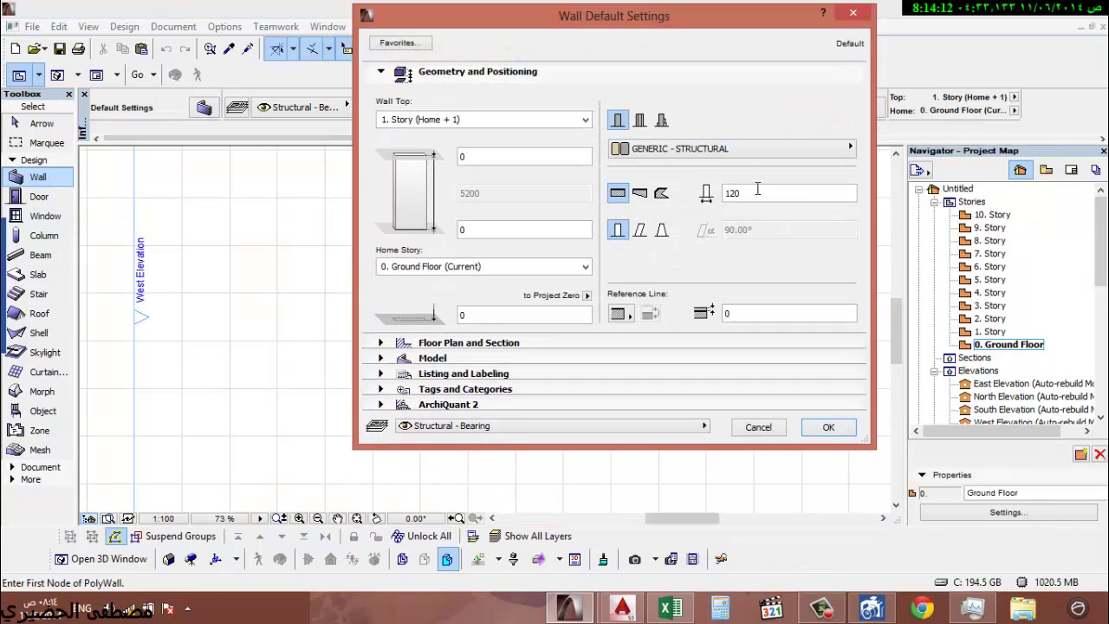
pyautogui.doubleClick(758, 193)
pyautogui.write('300')
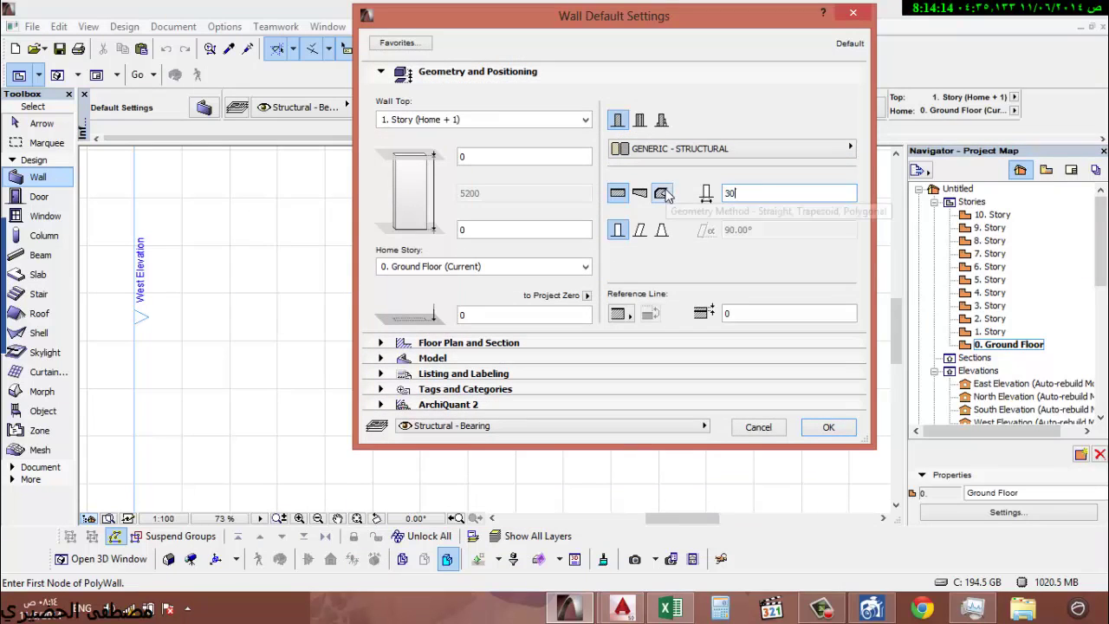
pyautogui.click(833, 425)
pyautogui.click(540, 427)
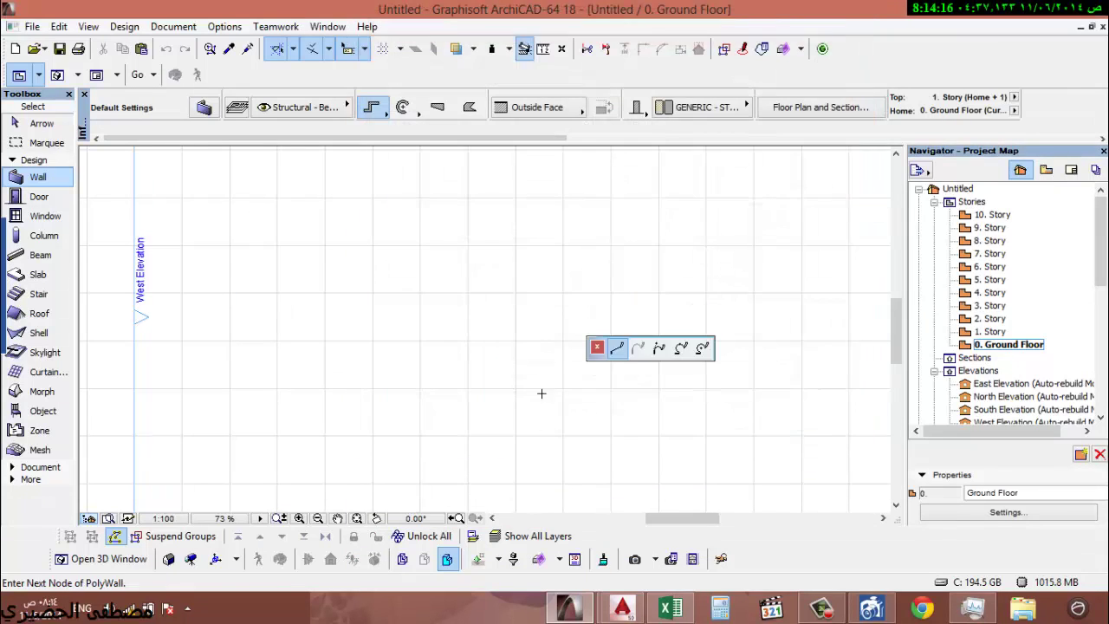
pyautogui.scroll(3, 547, 253)
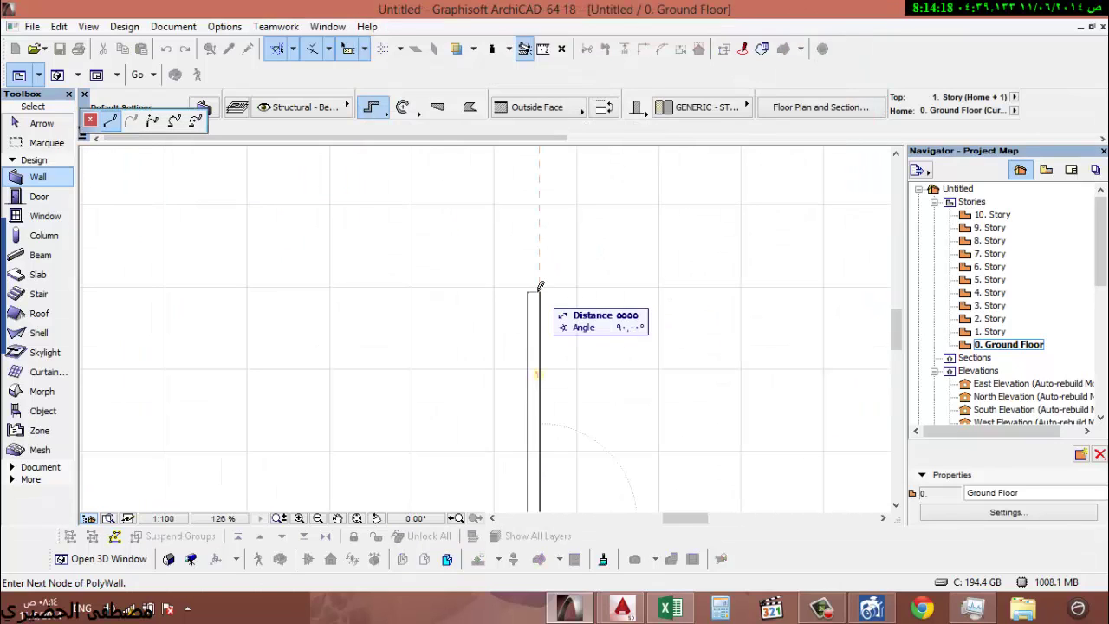
pyautogui.write('20')
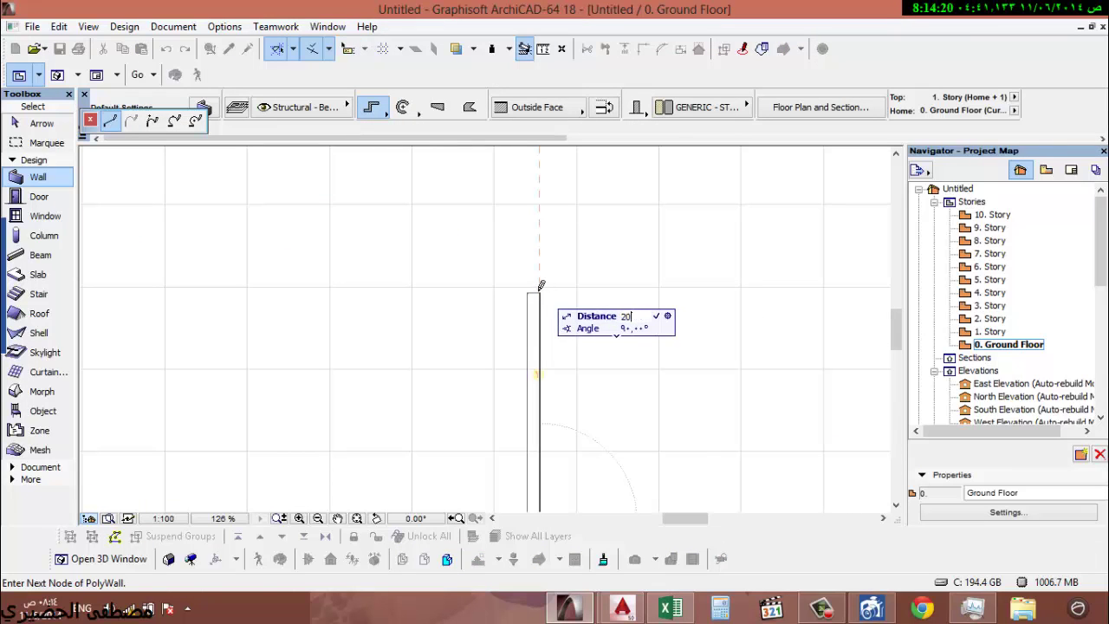
pyautogui.write('00')
pyautogui.press('Return')
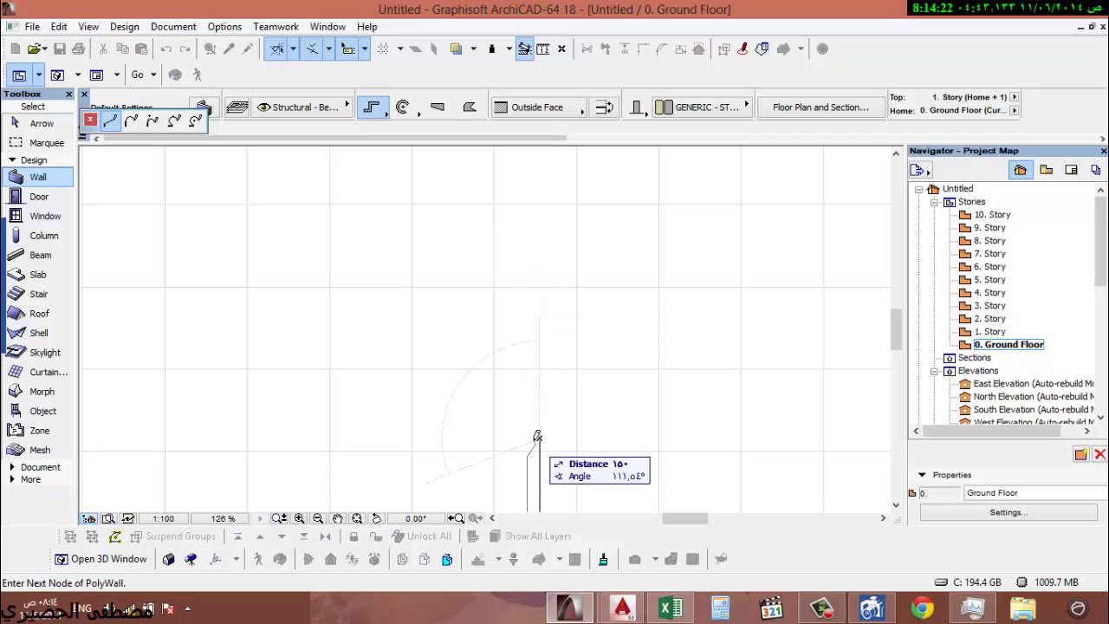
pyautogui.press('Escape')
# - Draw a vertical shear wall about 2000 mm long at 90° on the Ground Floor plan
pyautogui.click(526, 463)
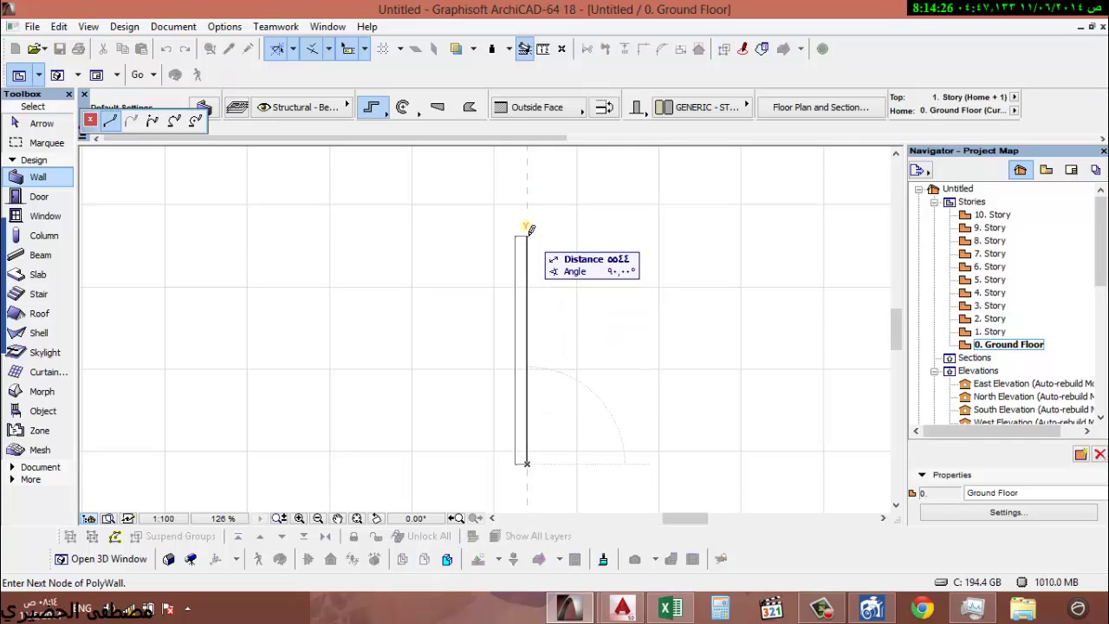
pyautogui.write('200')
pyautogui.press('Return')
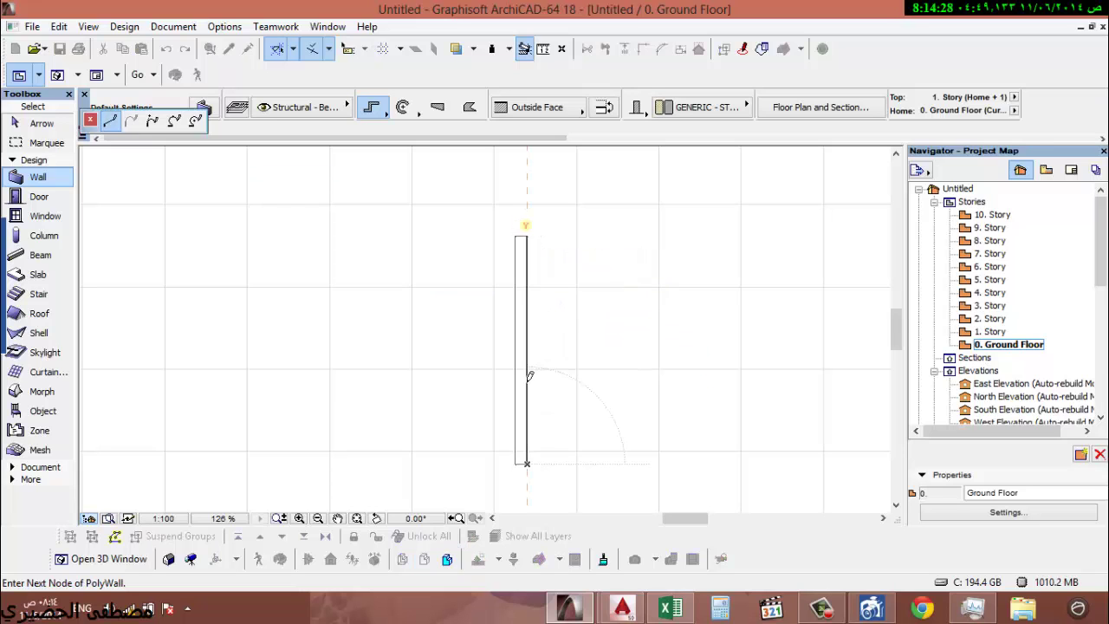
pyautogui.click(529, 384)
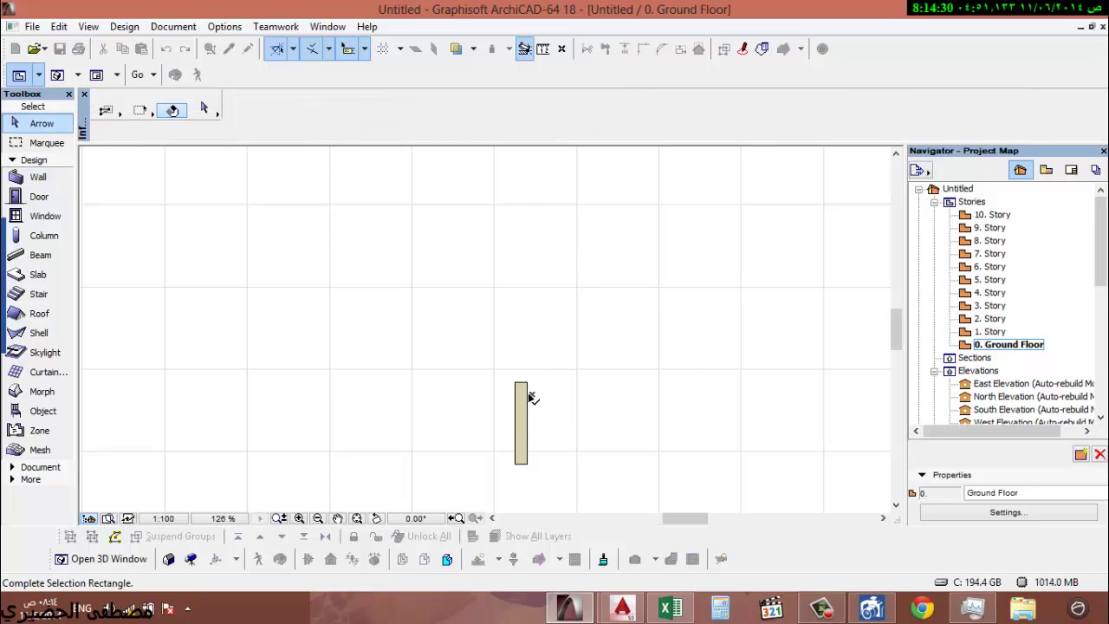
# - Display only the selected shear wall in 3D and view it from an angle
pyautogui.keyDown('shift'); pyautogui.click(525, 394); pyautogui.keyUp('shift')
pyautogui.rightClick(482, 333)
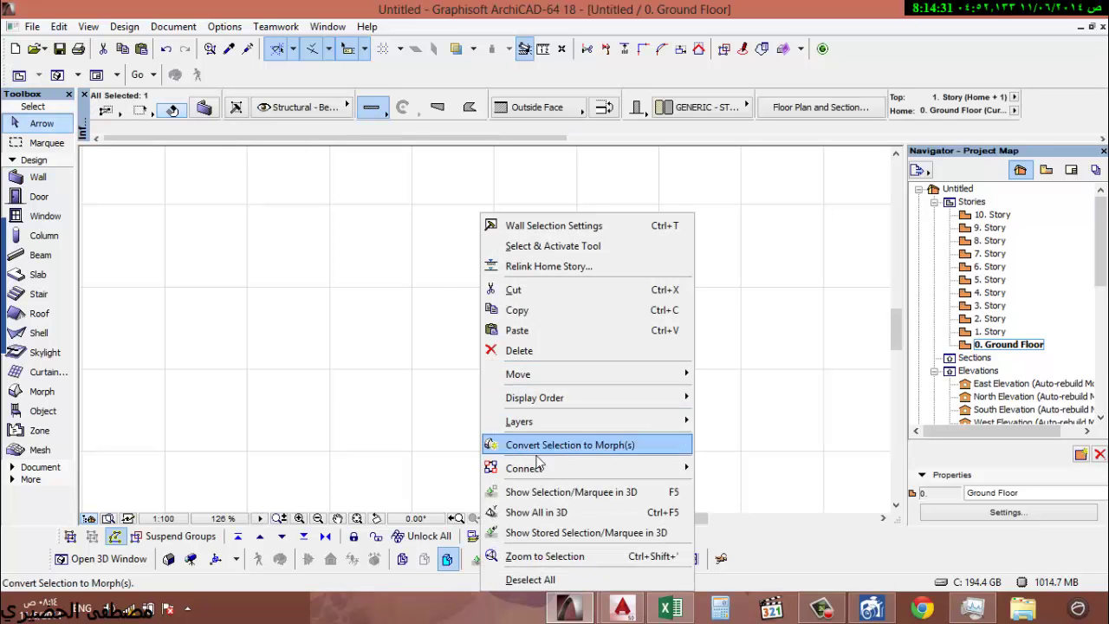
pyautogui.click(572, 492)
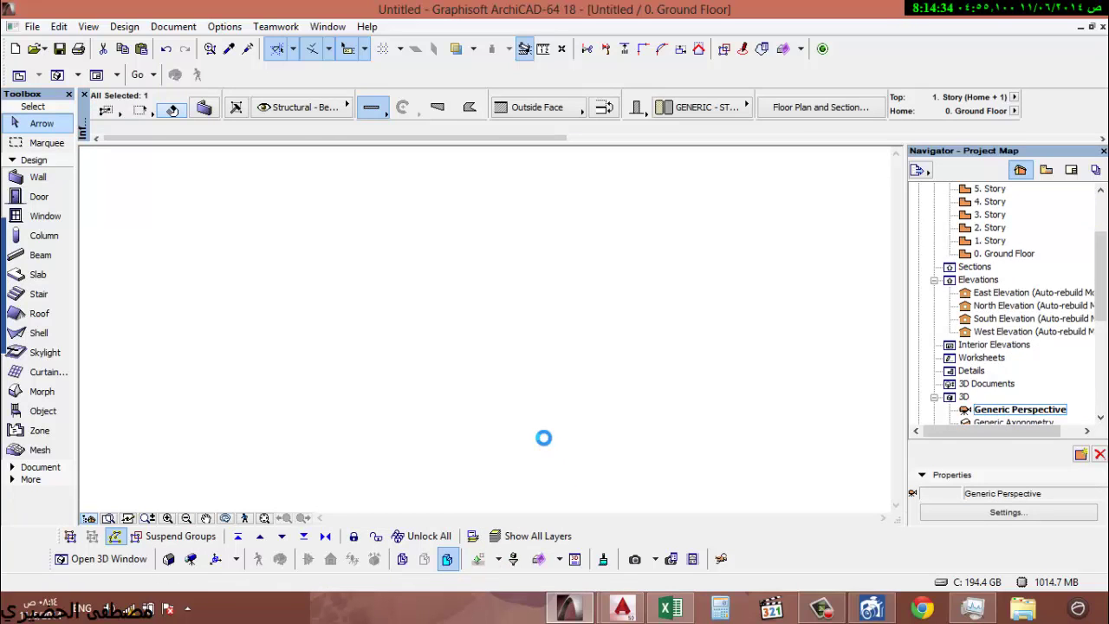
pyautogui.keyDown('shift'); pyautogui.moveTo(486, 271); pyautogui.dragTo(279, 337, button='middle'); pyautogui.keyUp('shift')
pyautogui.click(541, 346)
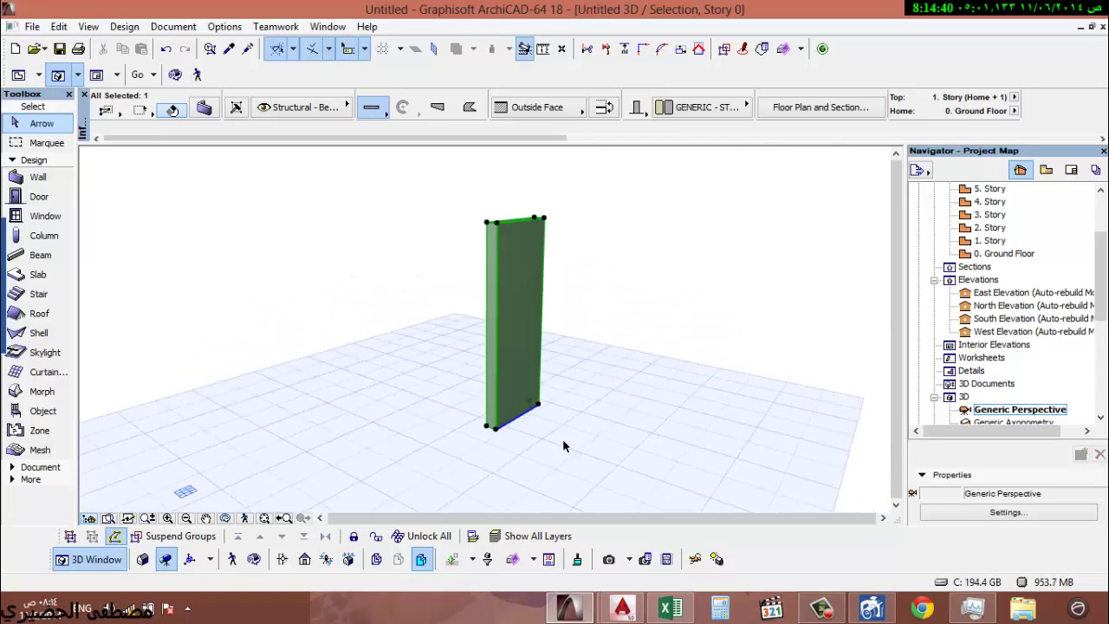
# - Delete the shear wall from the 3D view and return to the Ground Floor plan
pyautogui.press('Delete')
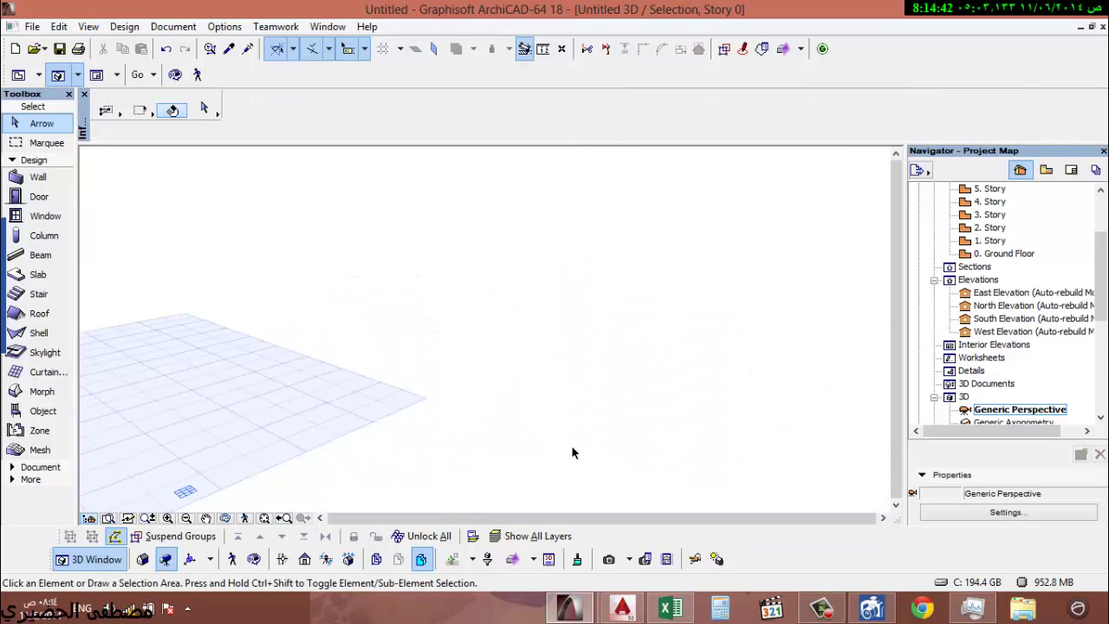
pyautogui.moveTo(1102, 234); pyautogui.dragTo(1099, 178)
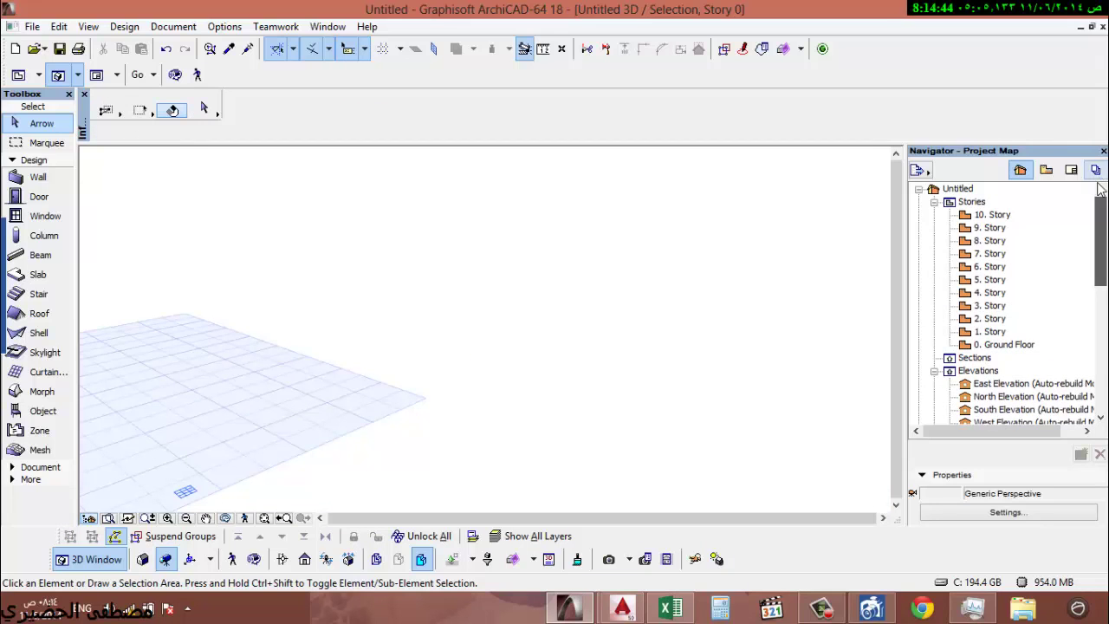
pyautogui.doubleClick(992, 346)
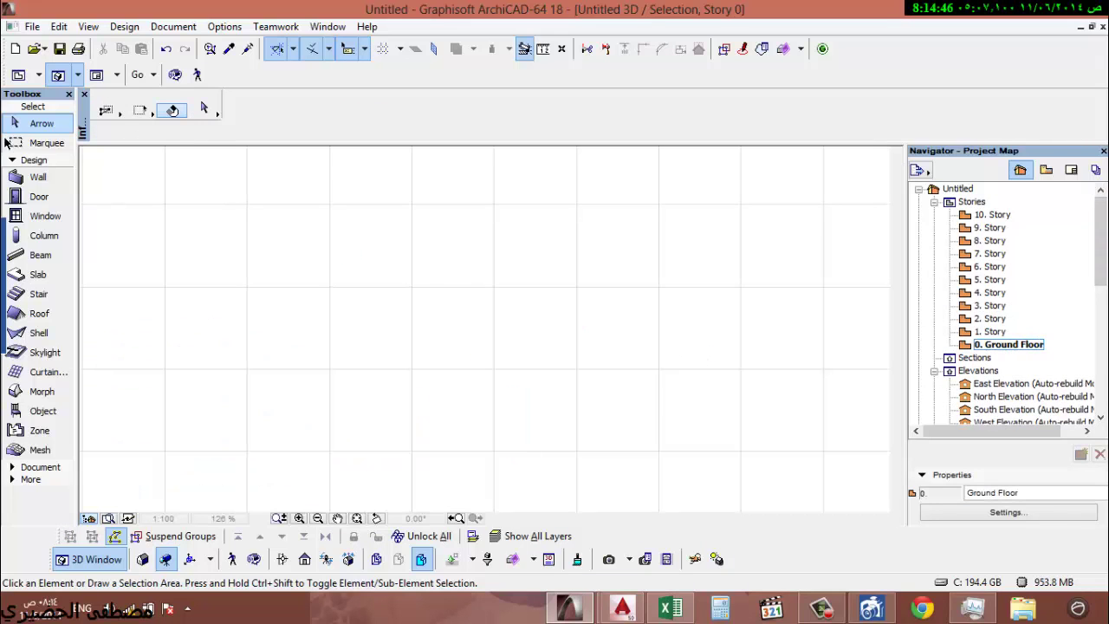
# - Set the default wall thickness to 120 mm in the wall's default settings
pyautogui.doubleClick(38, 176)
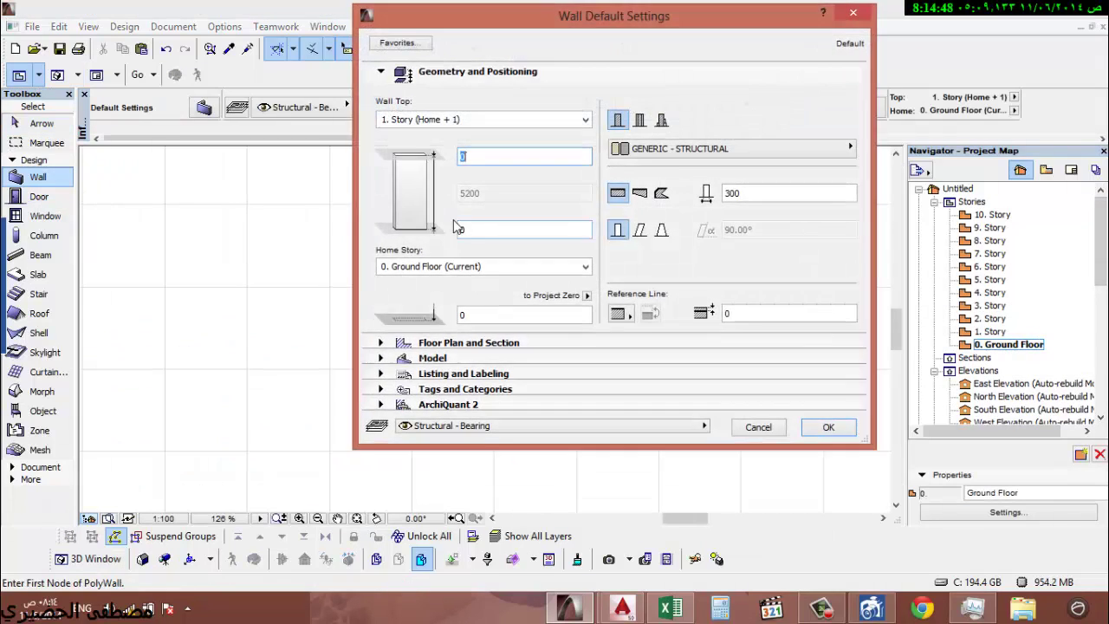
pyautogui.press('Tab')
pyautogui.write('12')
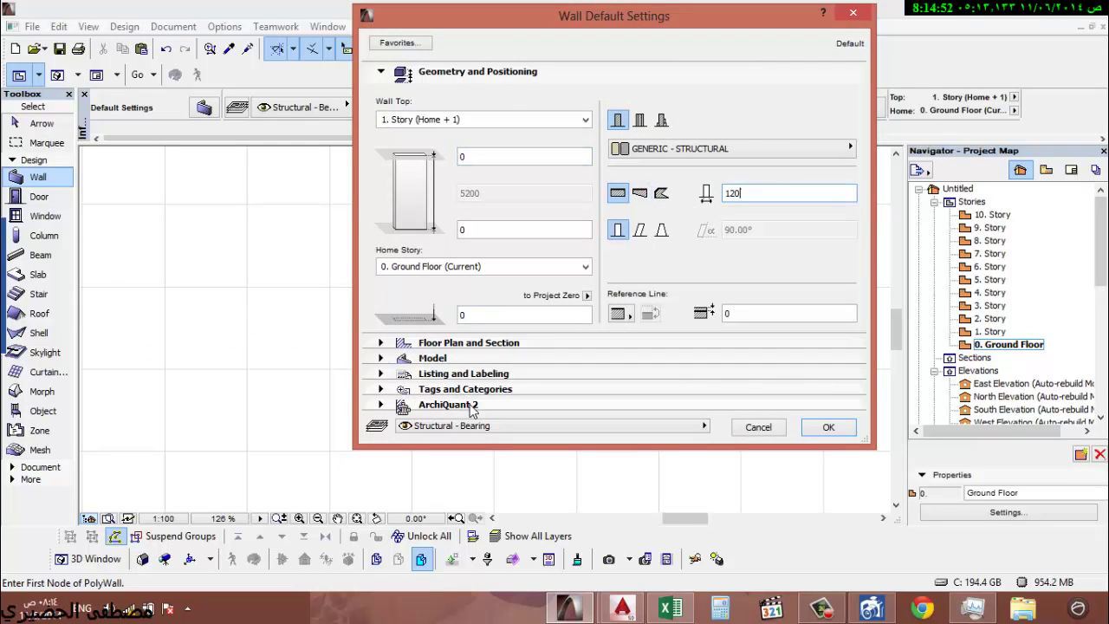
# - Save the current wall settings as a favorite named "حائط ١٢٠"
pyautogui.click(420, 41)
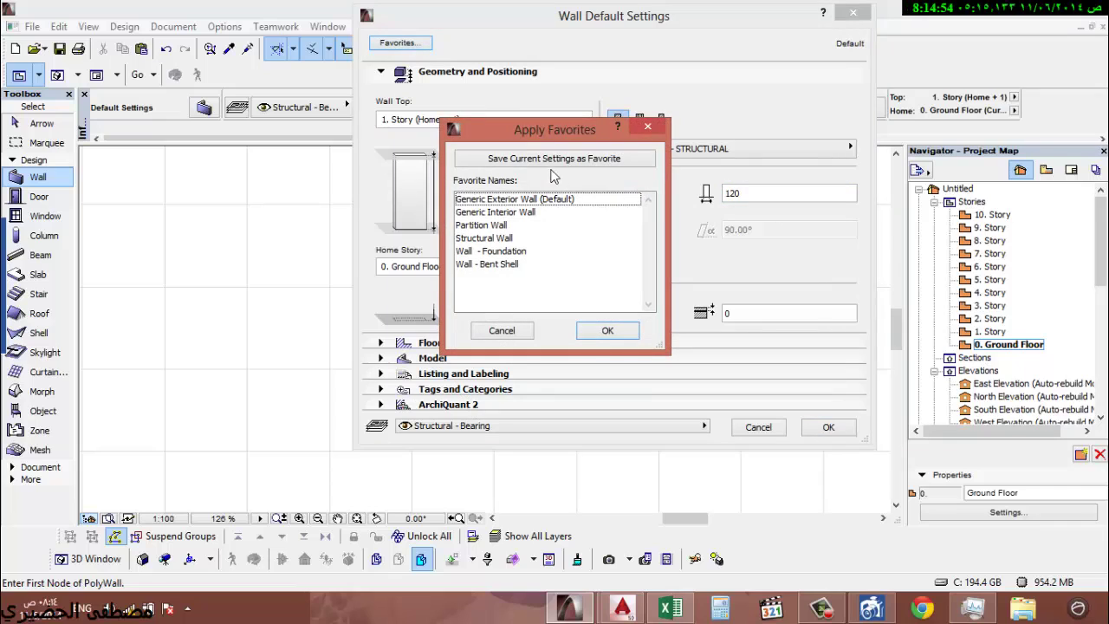
pyautogui.click(530, 200)
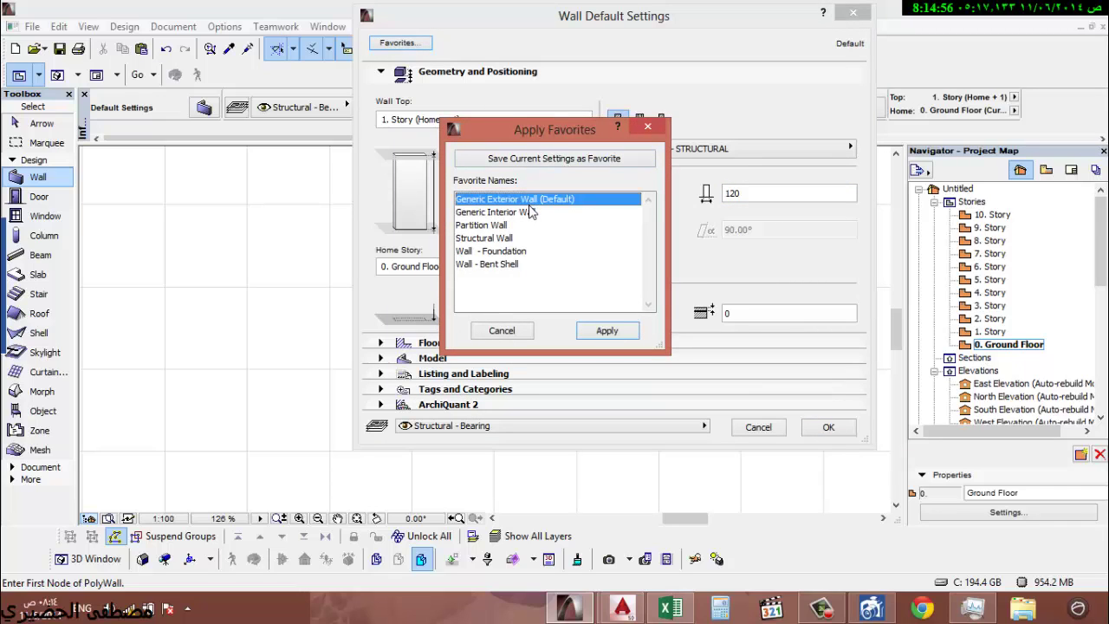
pyautogui.click(528, 213)
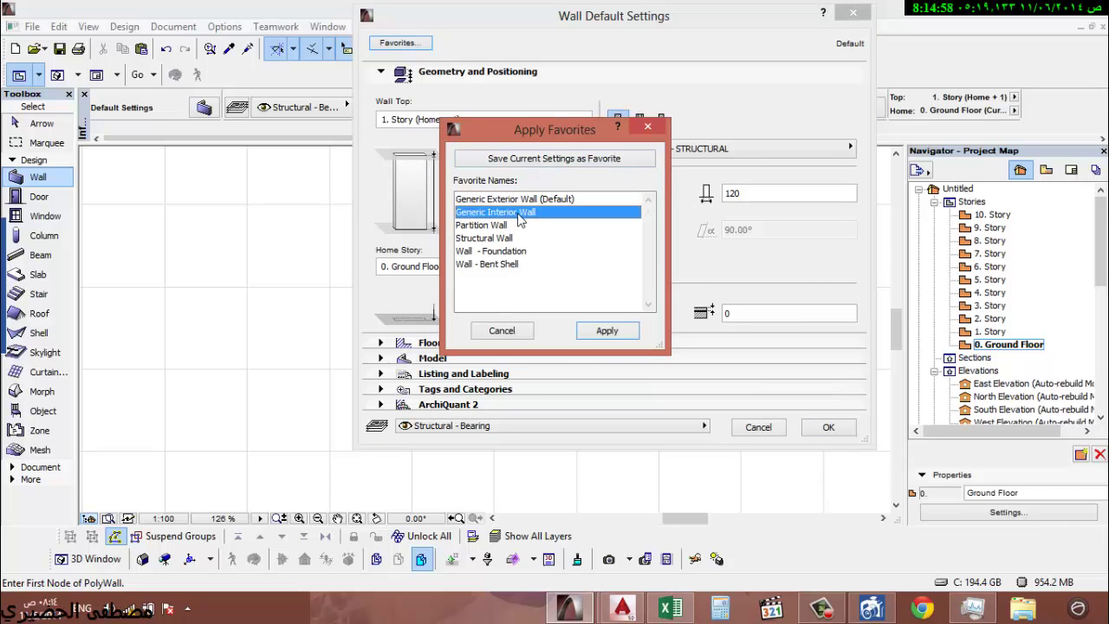
pyautogui.click(557, 160)
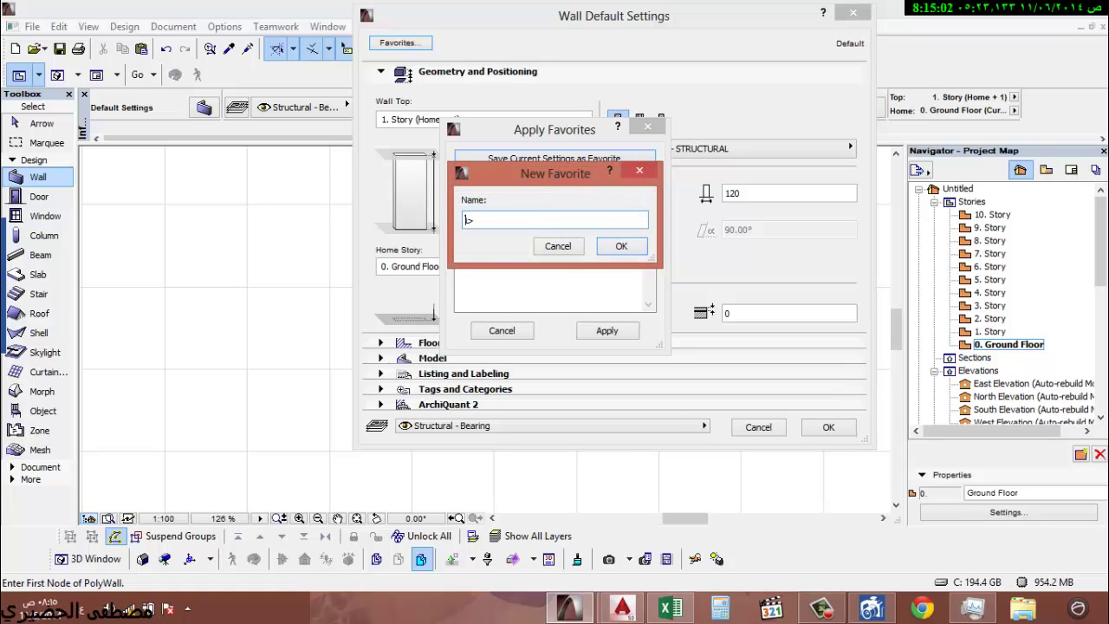
pyautogui.write('حائط ١٢٠')
pyautogui.click(620, 247)
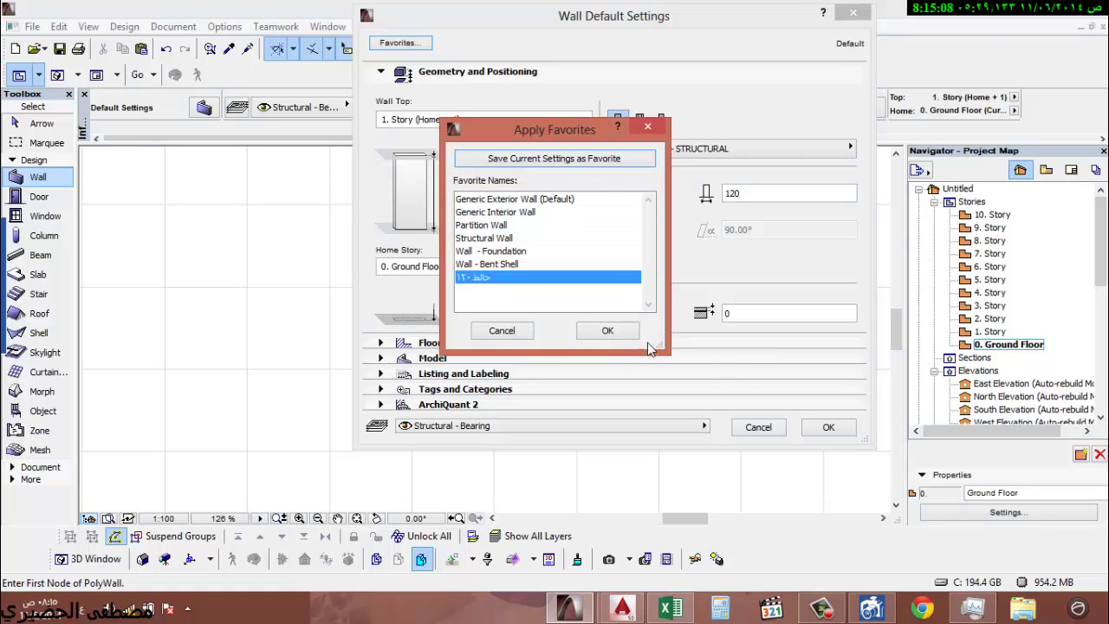
pyautogui.click(622, 331)
# - Set the default wall's top to Not Linked and its height to 1000 mm
pyautogui.click(479, 122)
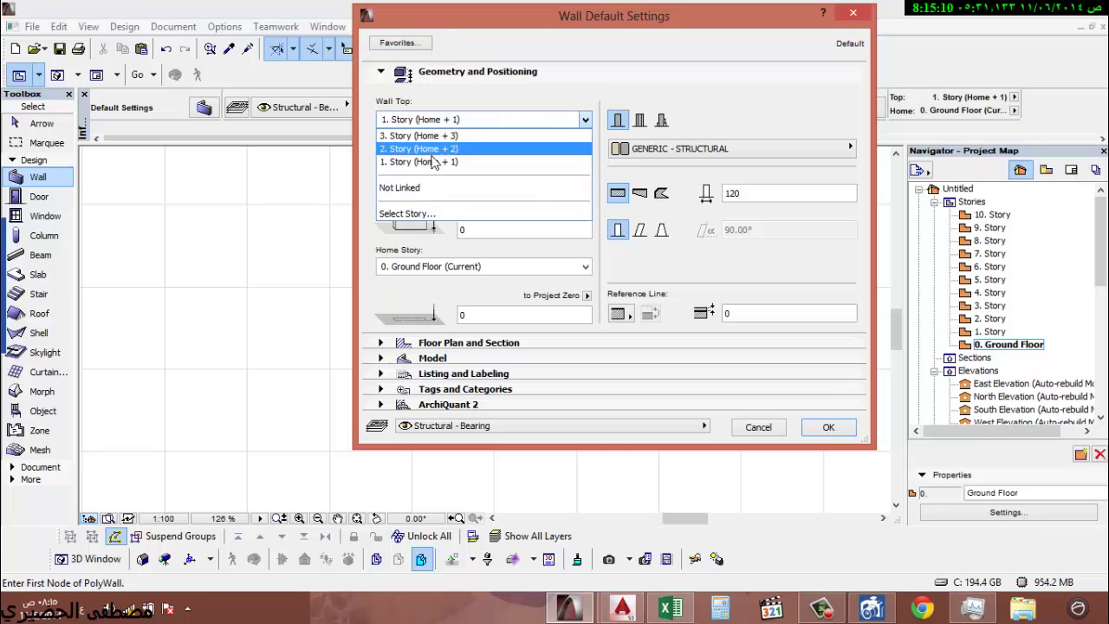
pyautogui.click(481, 185)
pyautogui.press('Tab')
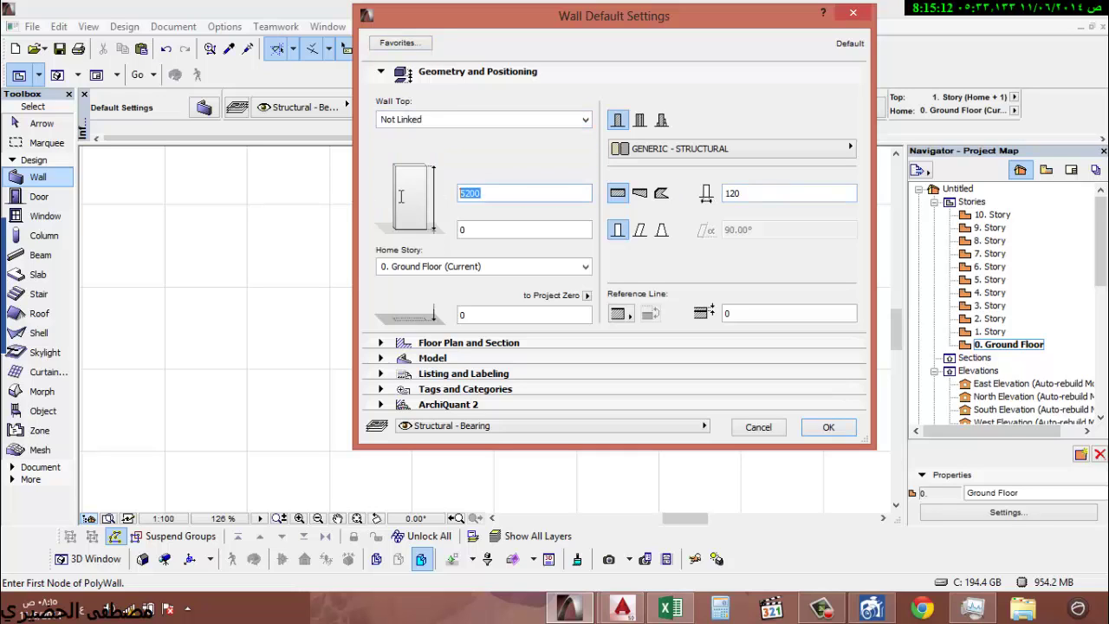
pyautogui.write('10')
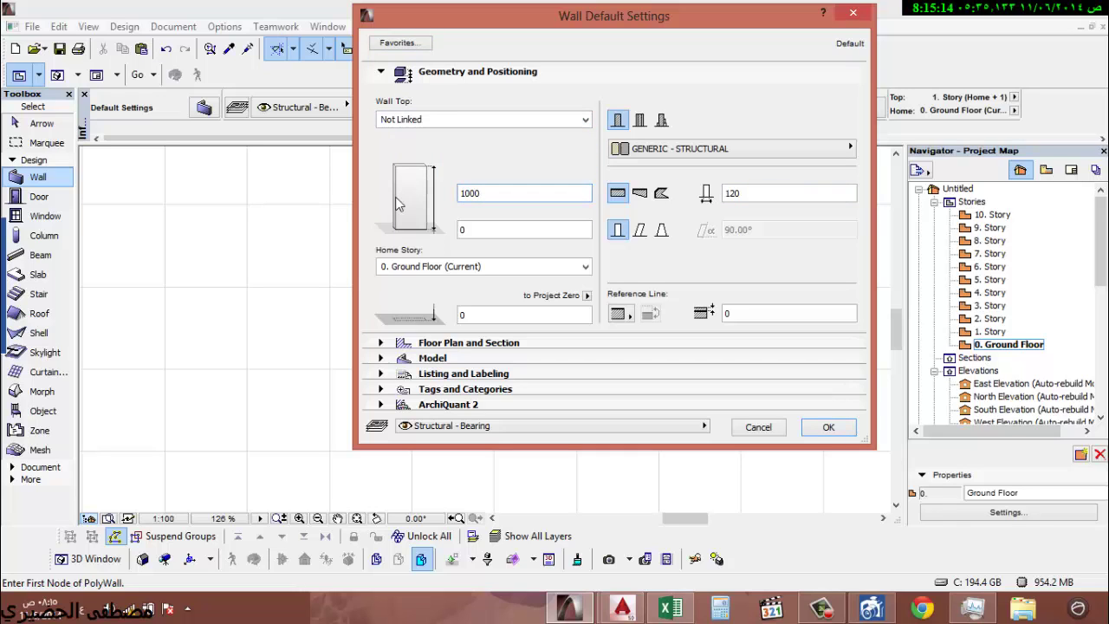
# - Save the wall settings as a favorite named "حائط بلكونه" and apply them as the wall defaults
pyautogui.click(402, 43)
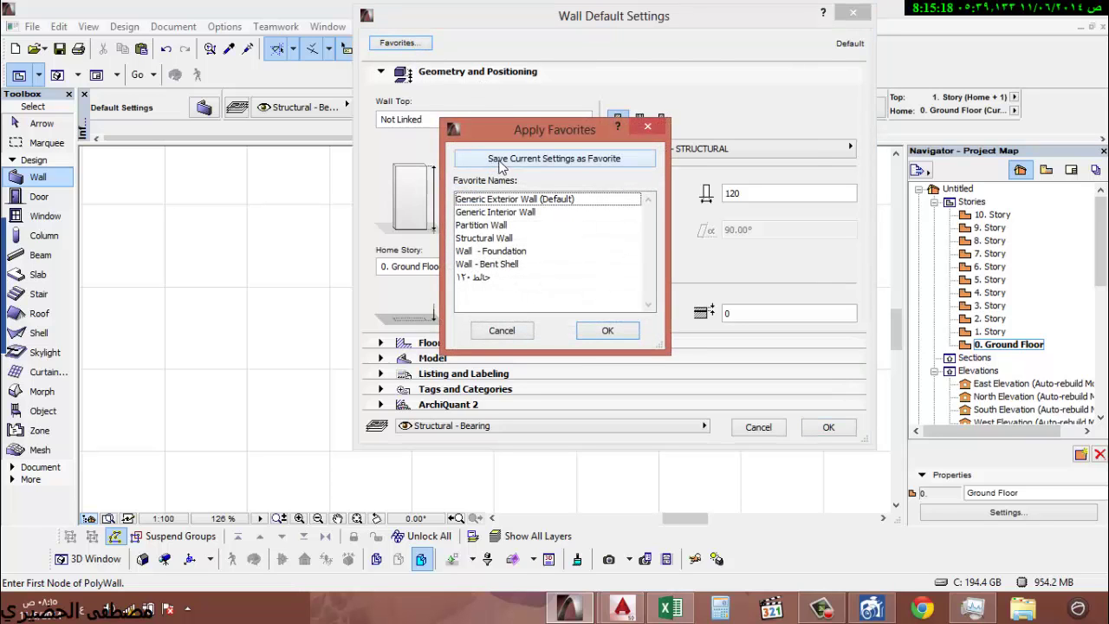
pyautogui.click(501, 161)
pyautogui.write('ح')
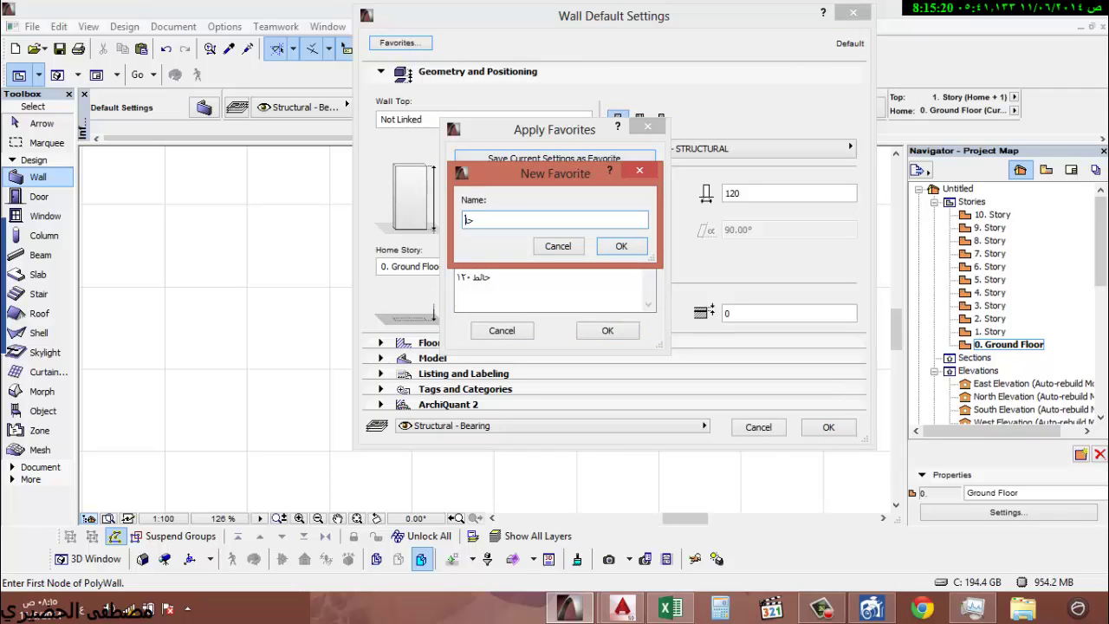
pyautogui.write('ائط بلكونه')
pyautogui.click(621, 246)
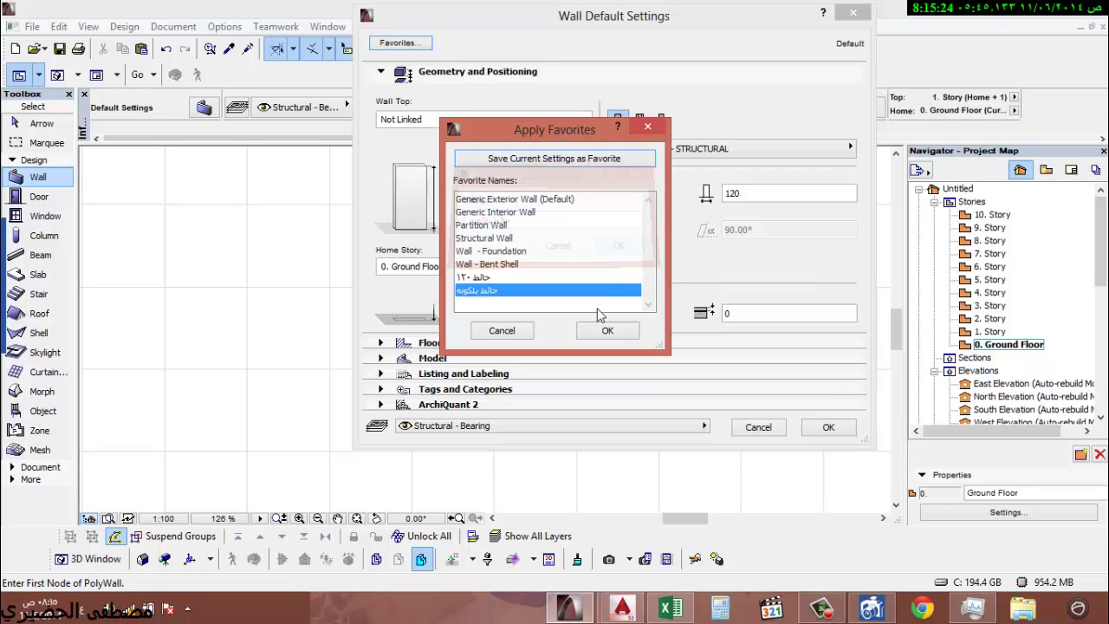
pyautogui.click(607, 331)
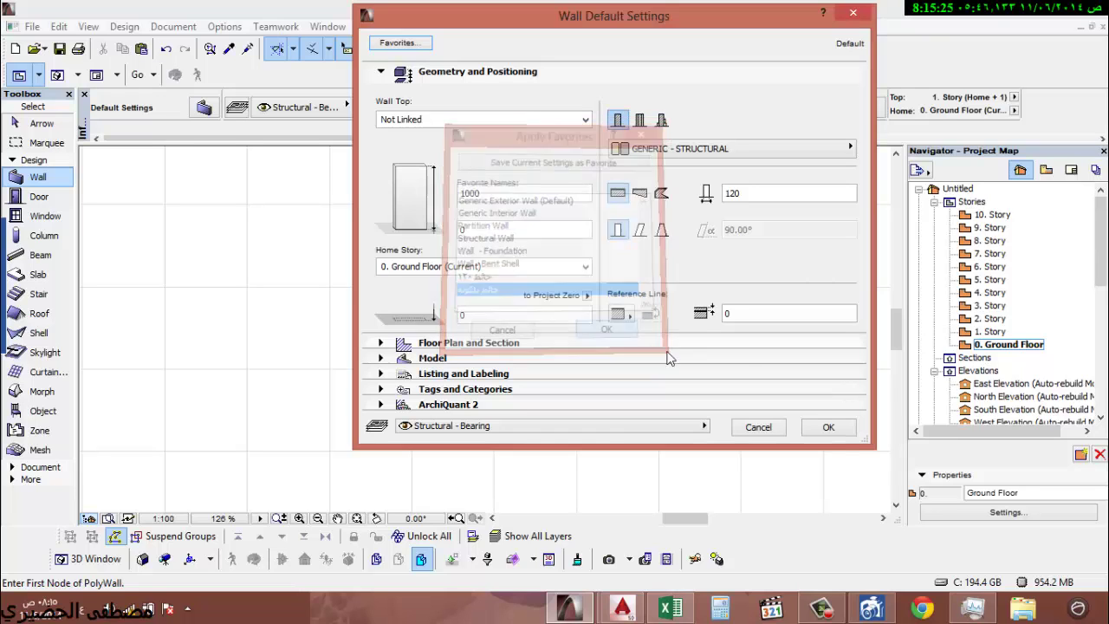
pyautogui.click(838, 428)
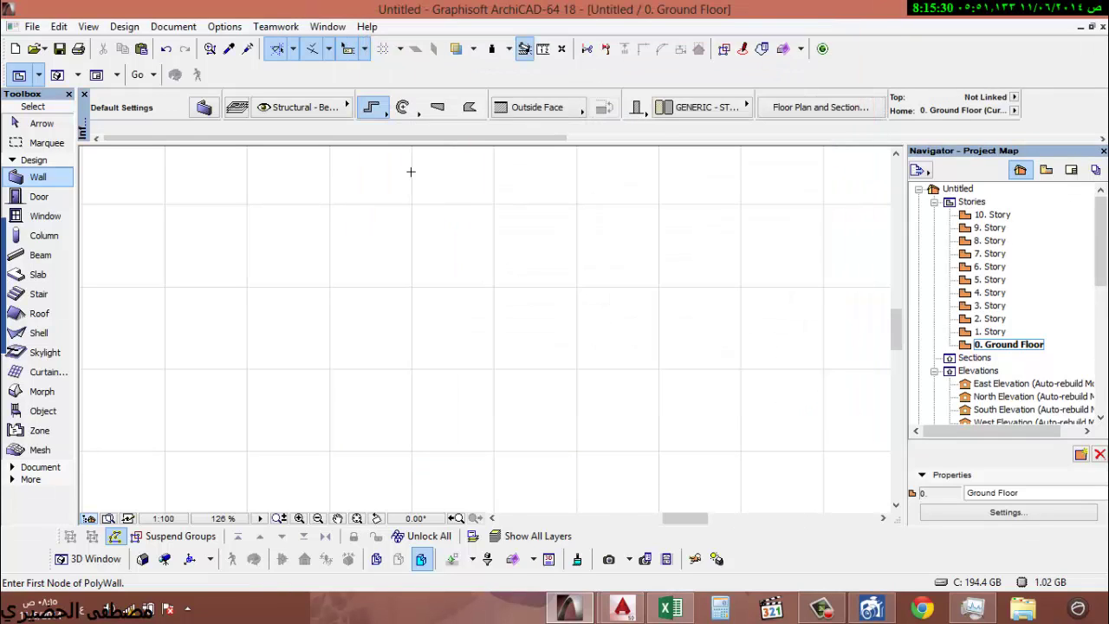
# - Add a new building material named "تغفيق حائط" to the project's element attributes
pyautogui.click(224, 27)
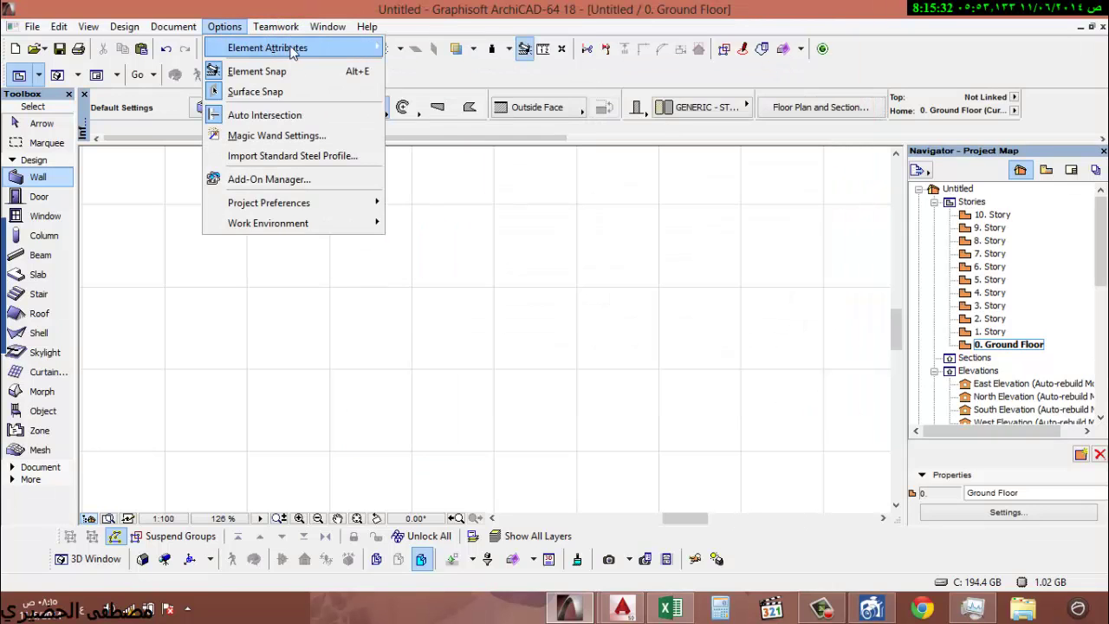
pyautogui.moveTo(295, 47)
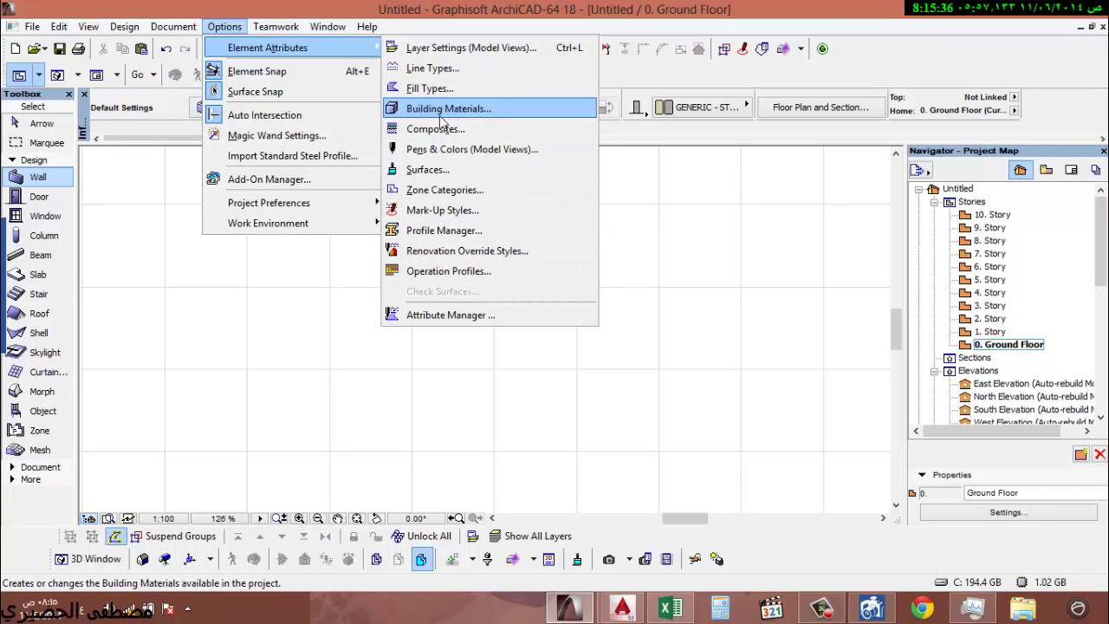
pyautogui.click(495, 109)
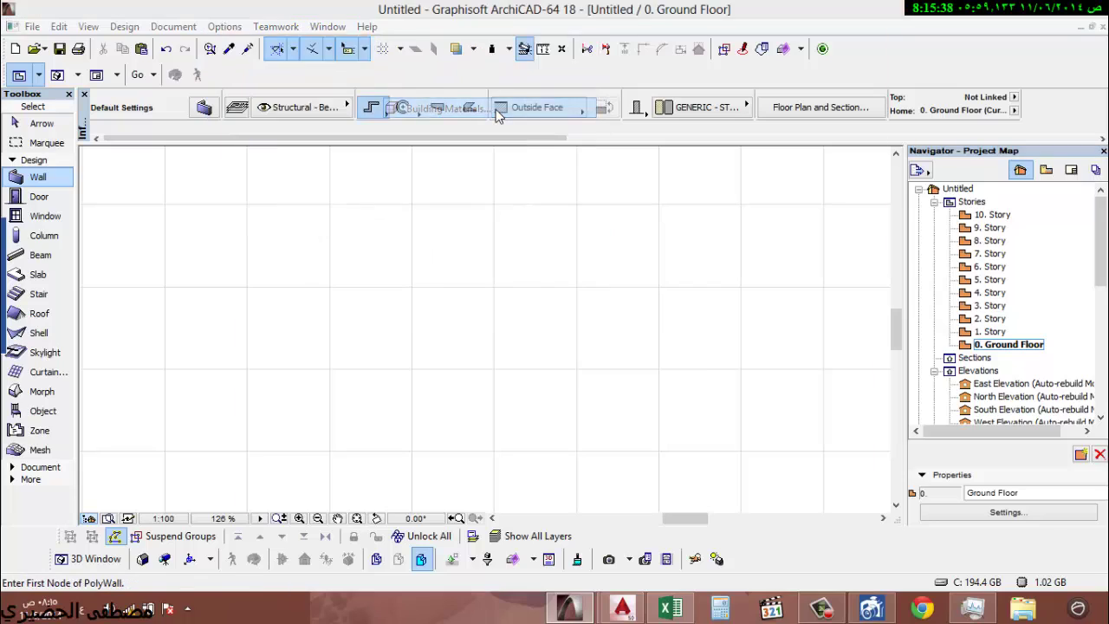
pyautogui.moveTo(561, 50); pyautogui.dragTo(604, 25)
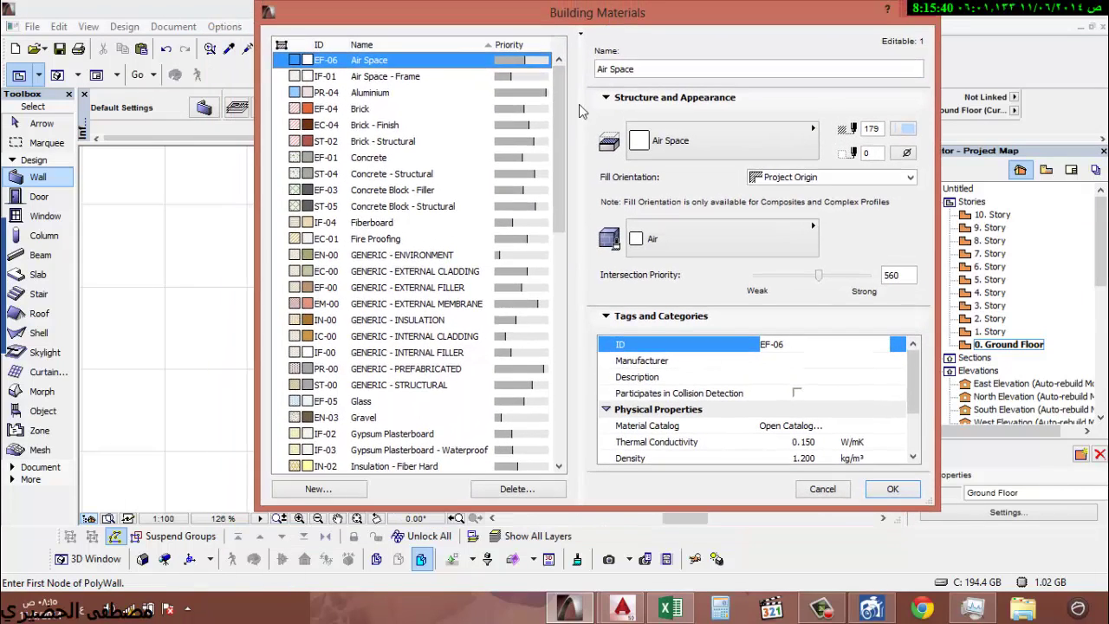
pyautogui.moveTo(564, 138); pyautogui.dragTo(553, 393)
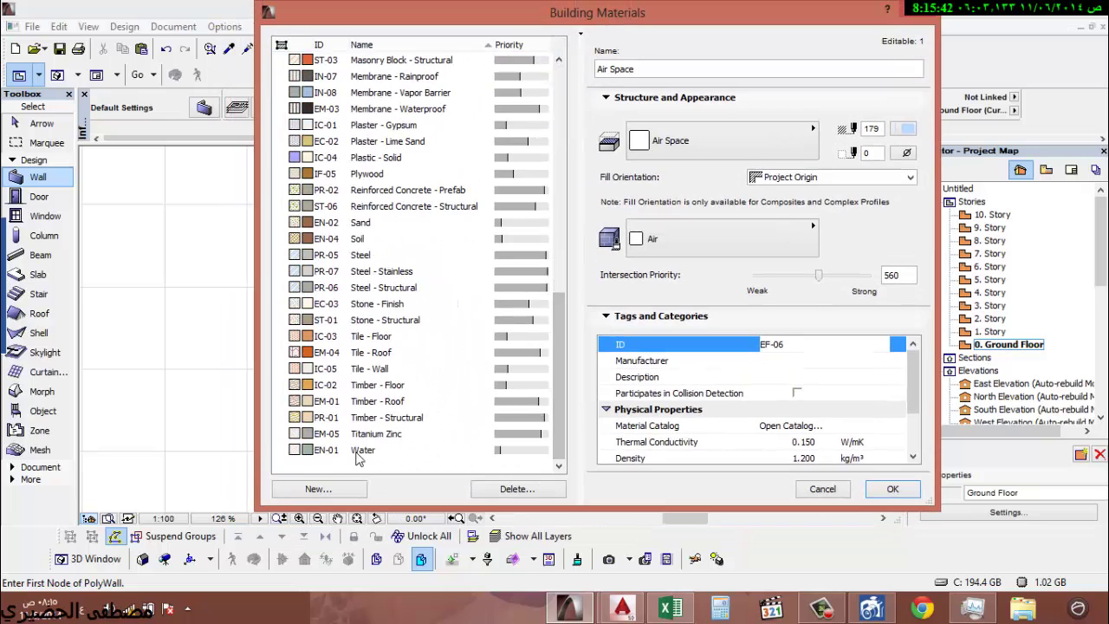
pyautogui.click(313, 489)
pyautogui.click(451, 214)
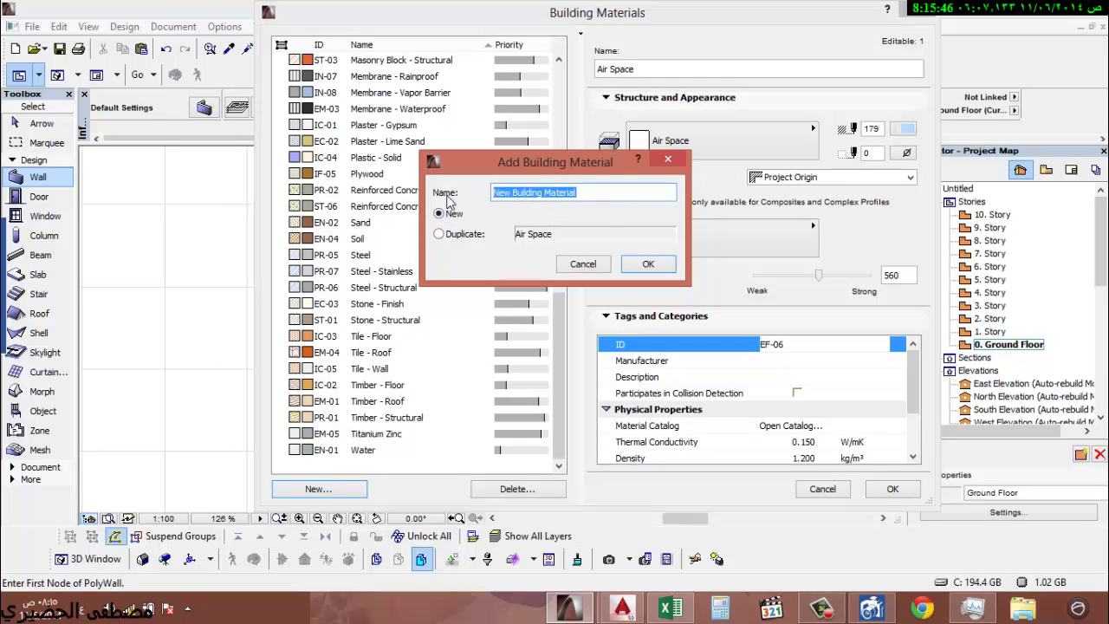
pyautogui.press('BackSpace')
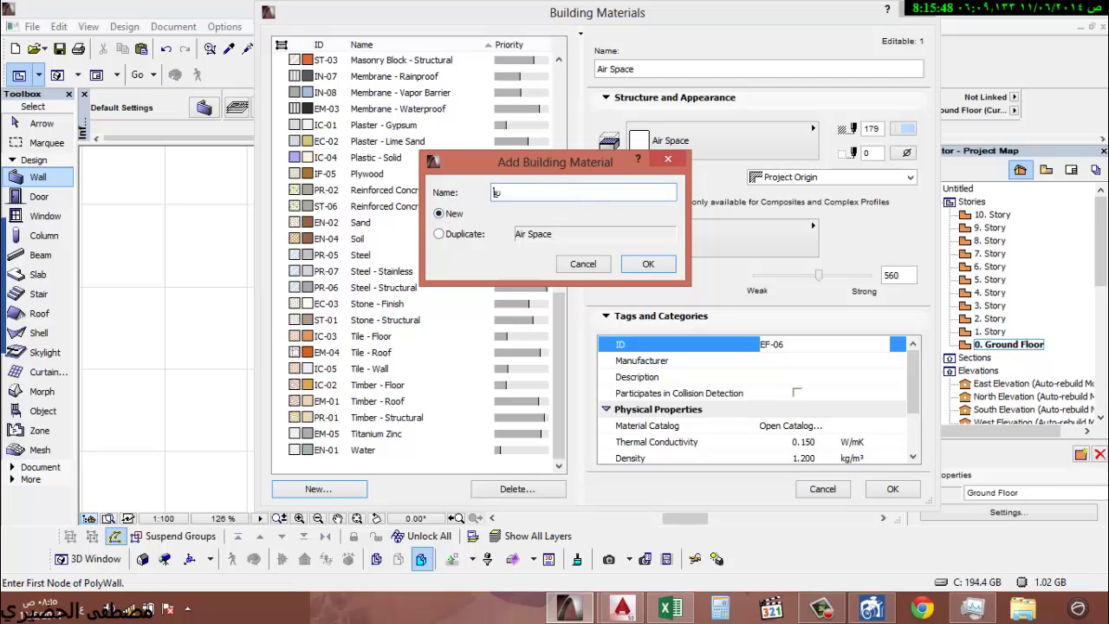
pyautogui.write('تعقيق حائط')
pyautogui.click(647, 265)
# - Set the "تغفيق حائط" material's density to 2000 kg/m³ and its surface to Concrete - 02
pyautogui.scroll(-2, 906, 390)
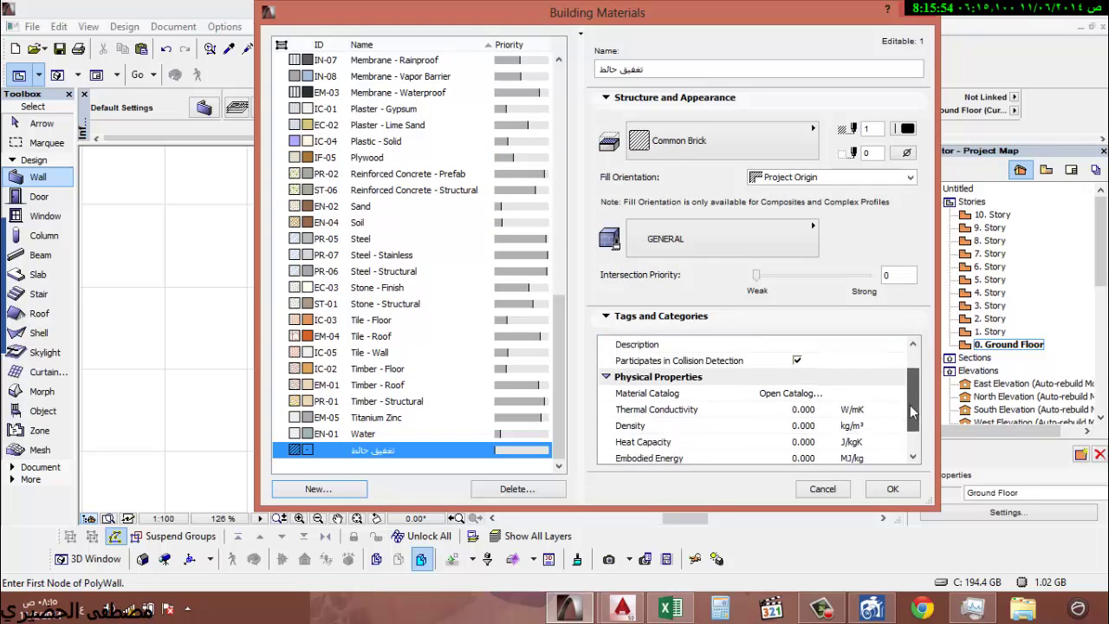
pyautogui.click(822, 392)
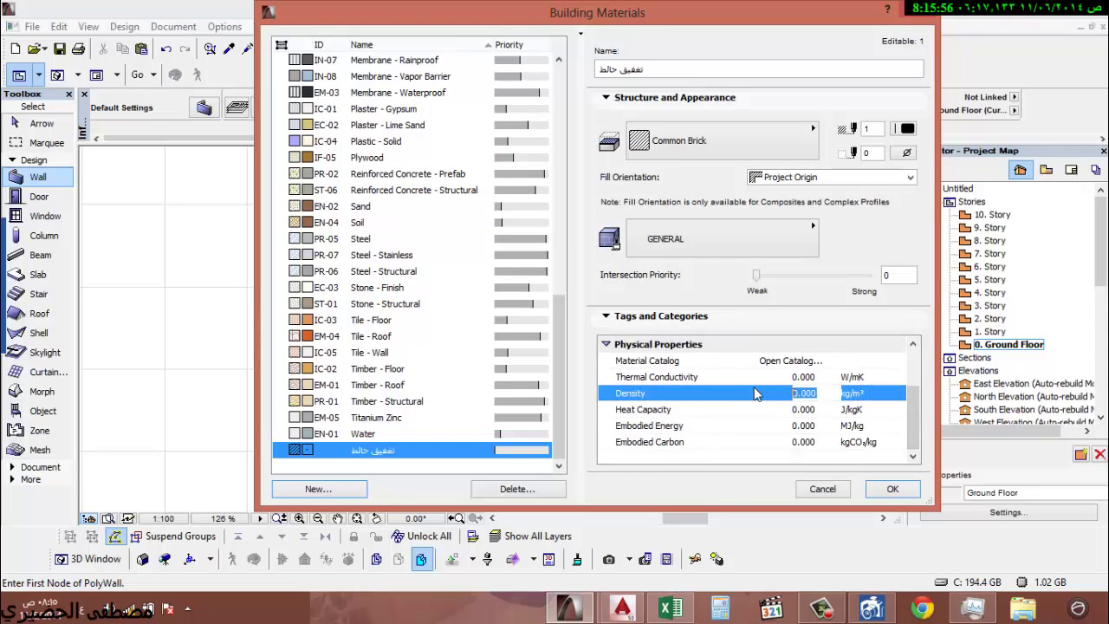
pyautogui.write('200')
pyautogui.click(684, 239)
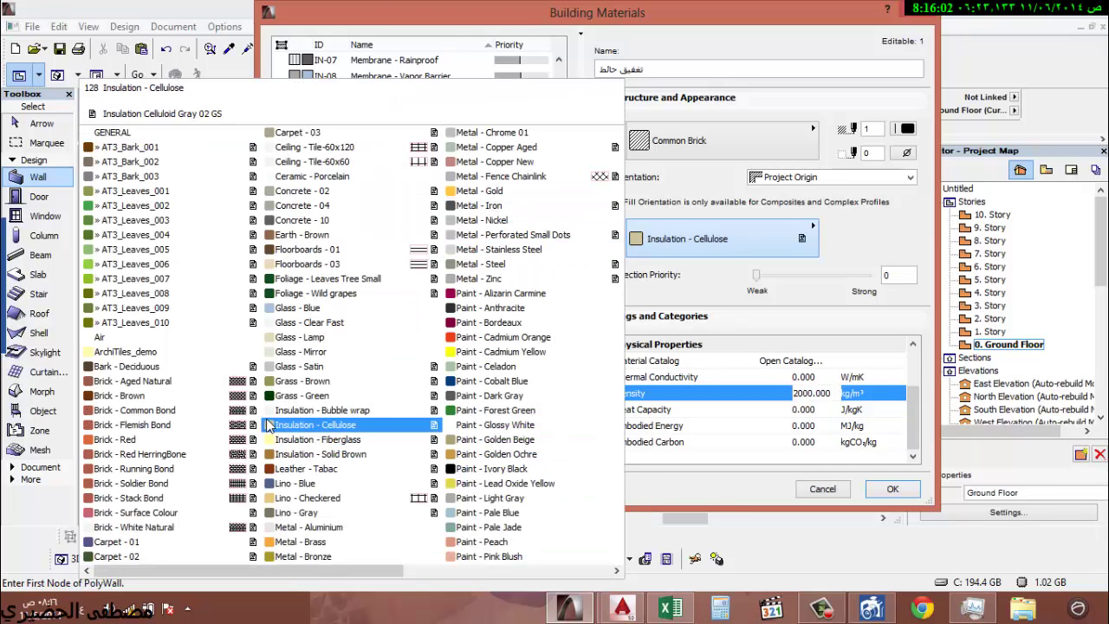
pyautogui.scroll(-2, 320, 486)
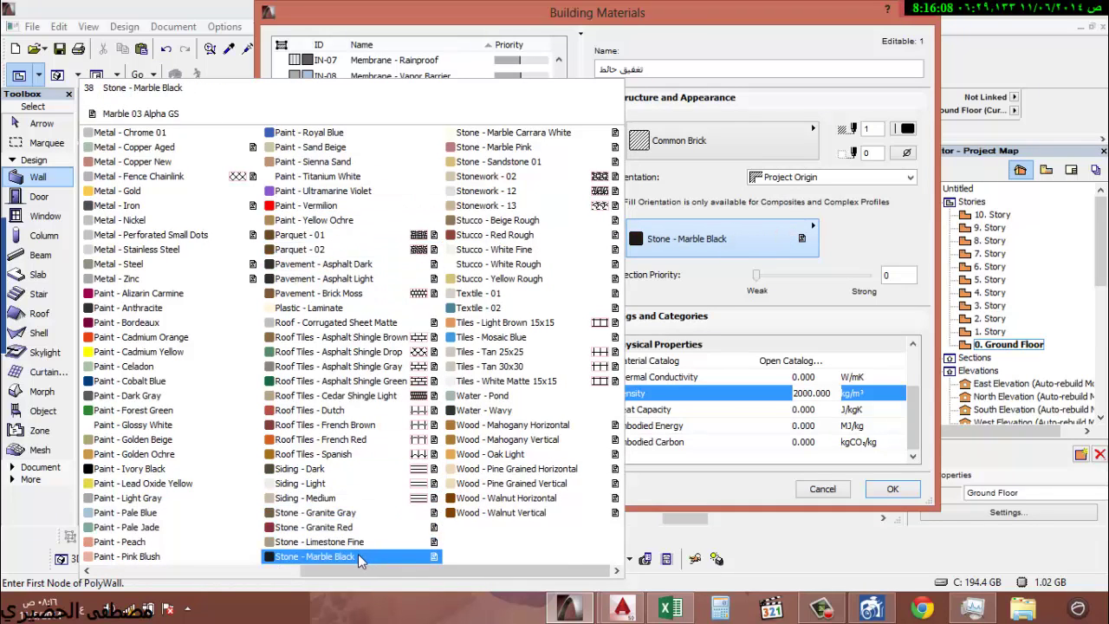
pyautogui.scroll(2, 363, 559)
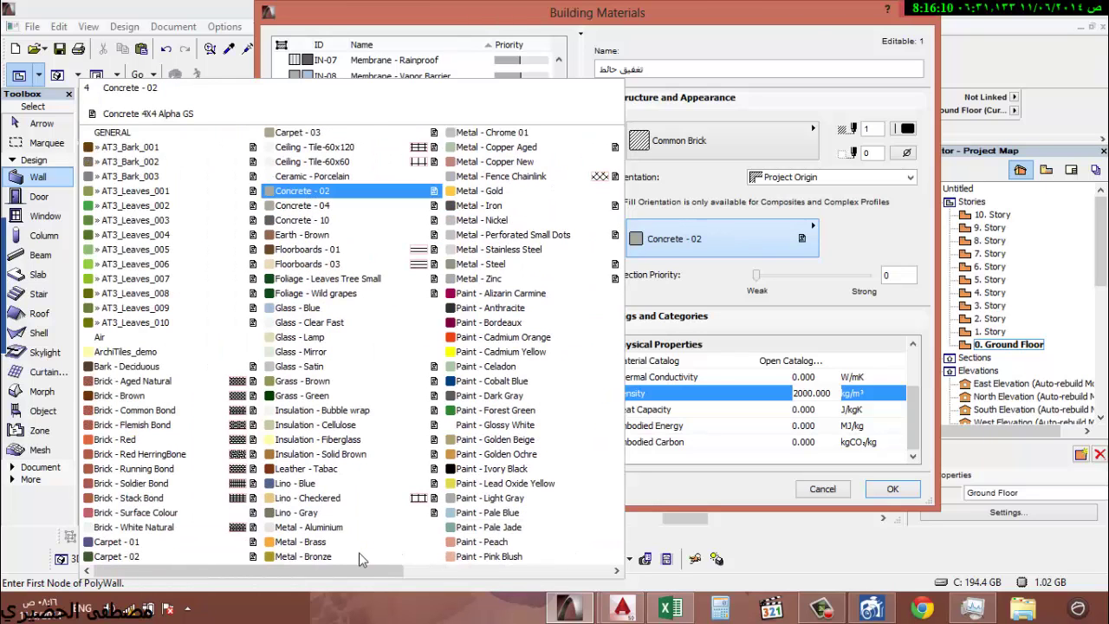
pyautogui.click(375, 193)
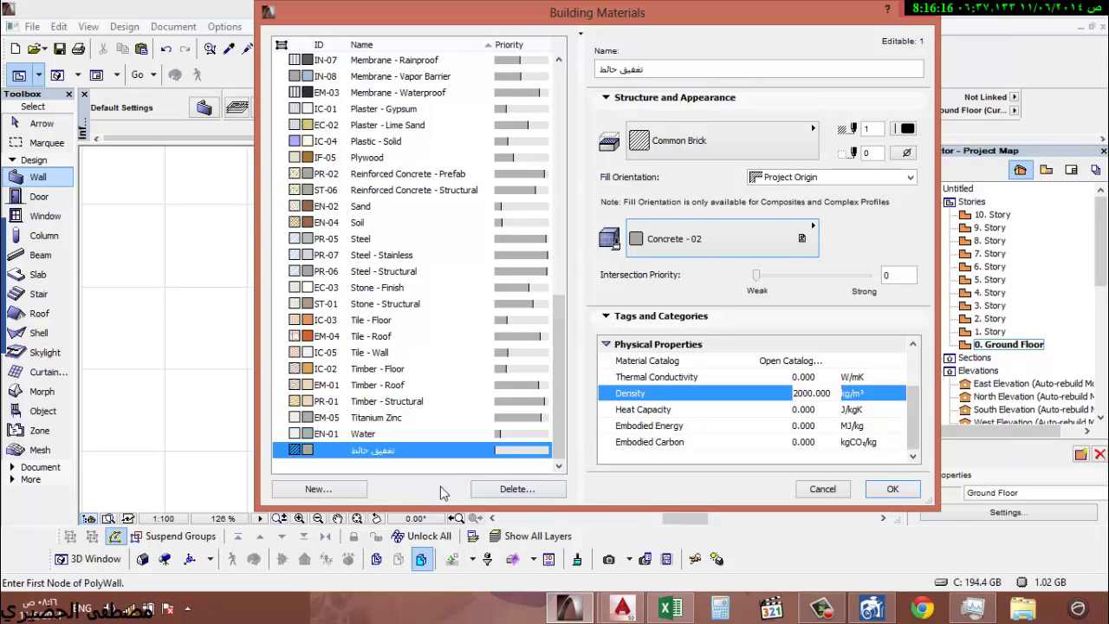
# - Add another new, non-duplicated building material named "دهان حائط"
pyautogui.click(319, 489)
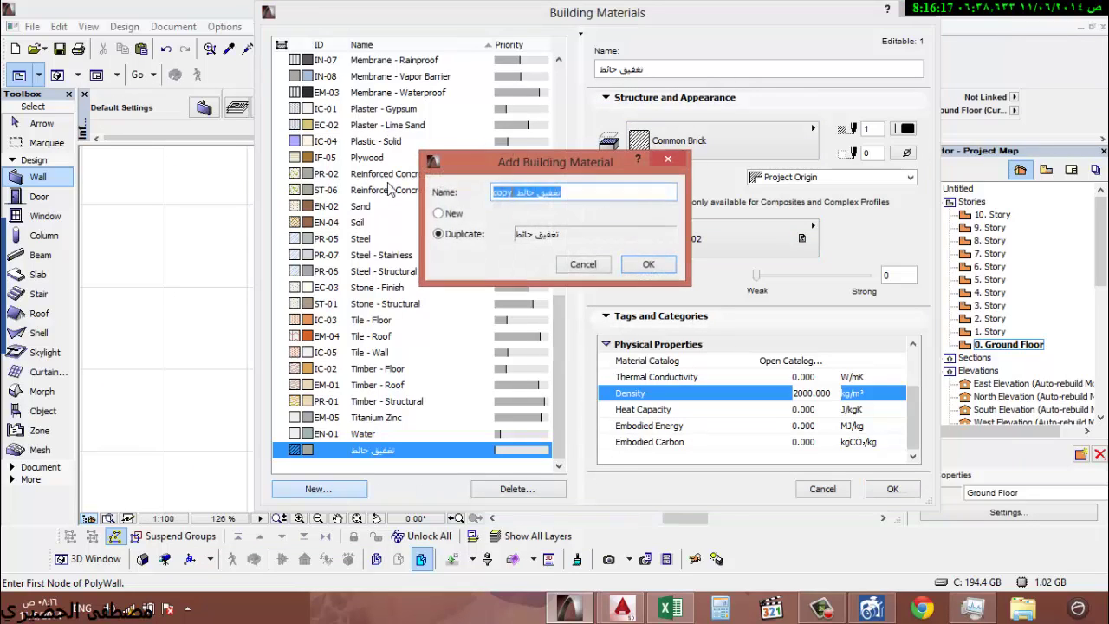
pyautogui.click(449, 214)
pyautogui.press('Tab')
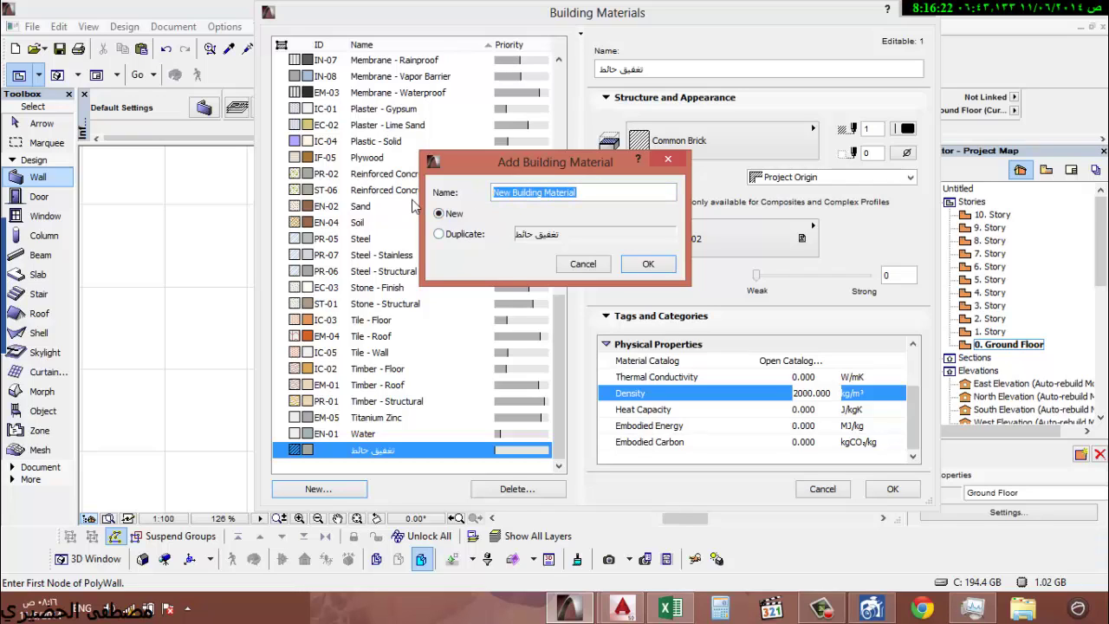
pyautogui.write('t')
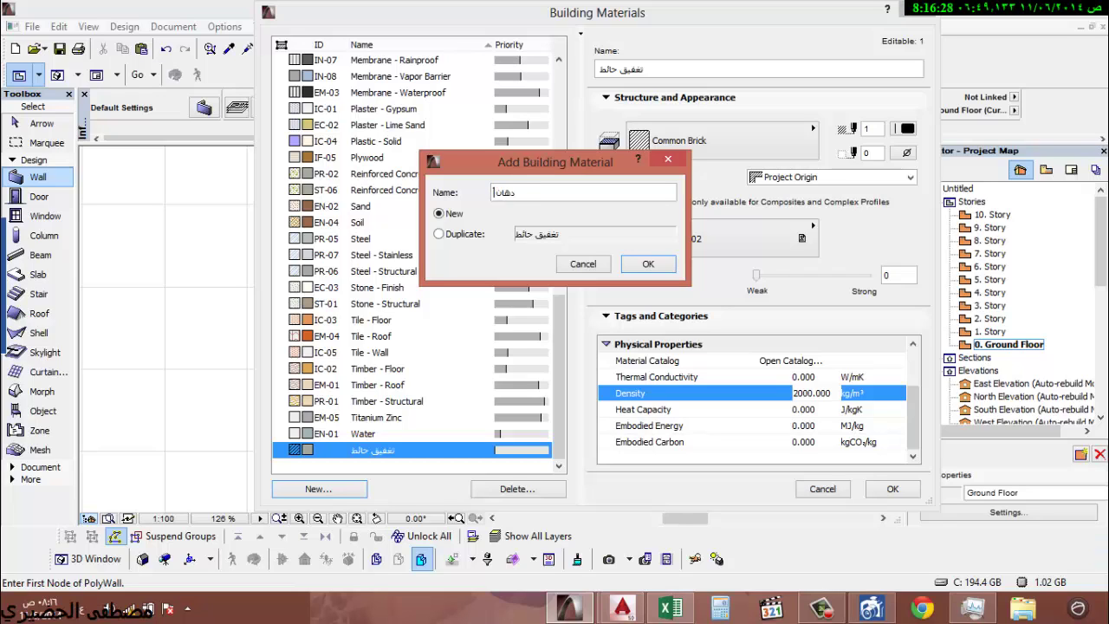
pyautogui.write('هان حائط')
pyautogui.click(625, 268)
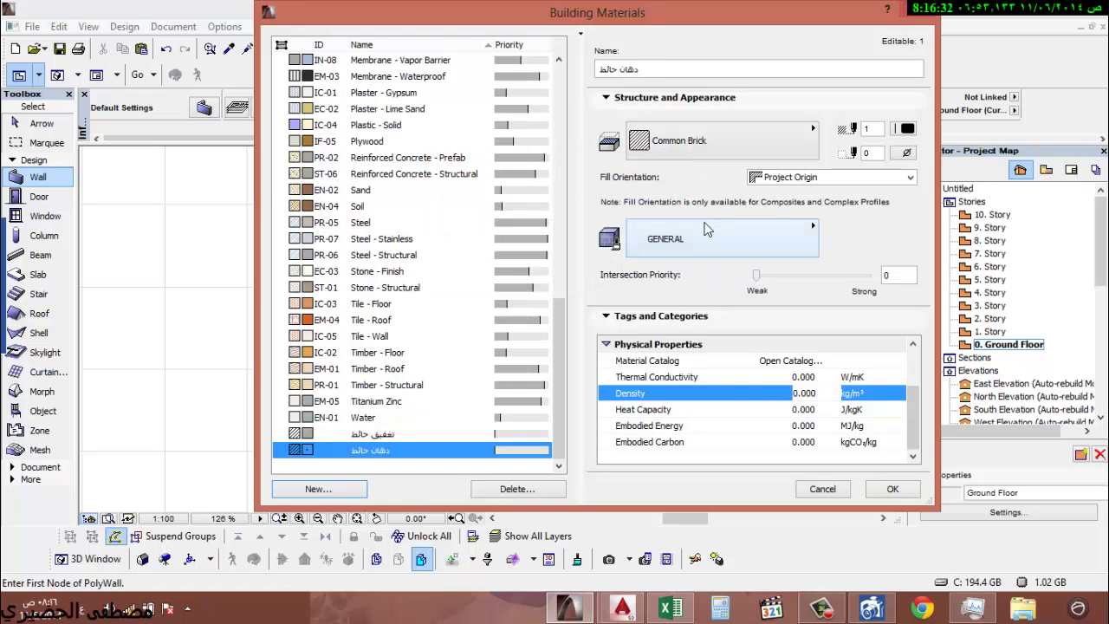
# - Set the surface of the "دهان حائط" building material to Plastic - Laminate
pyautogui.click(707, 239)
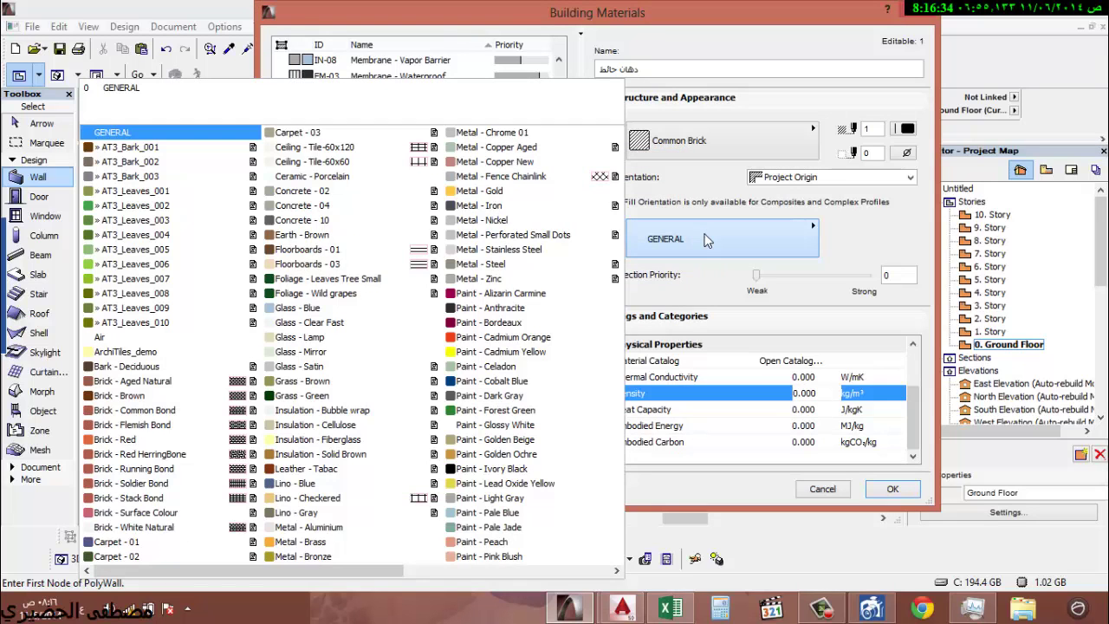
pyautogui.scroll(-2, 346, 364)
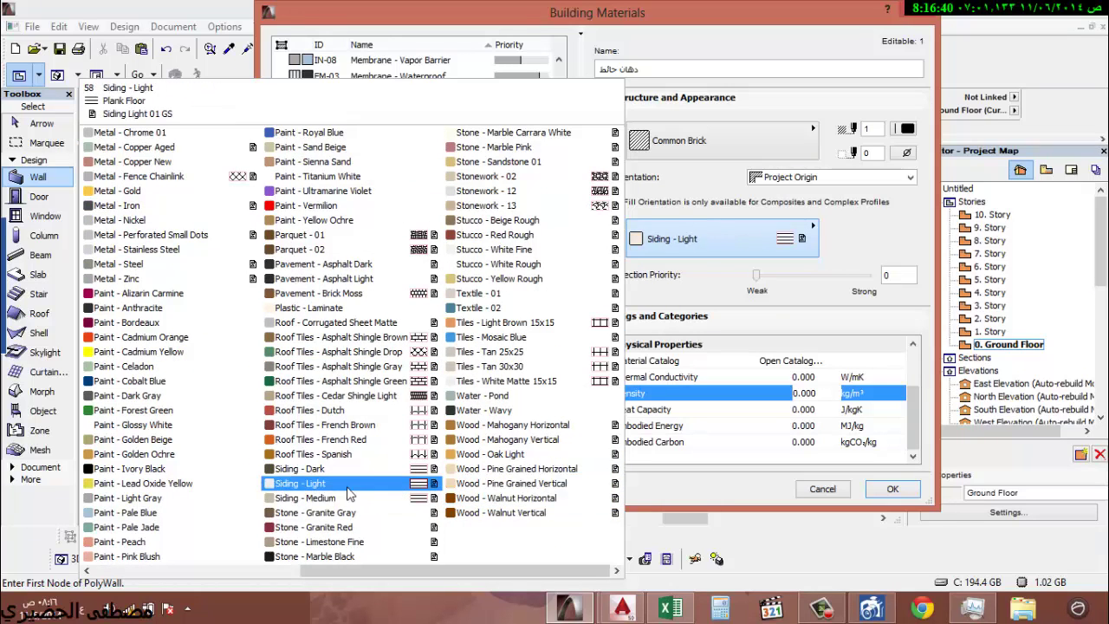
pyautogui.click(355, 308)
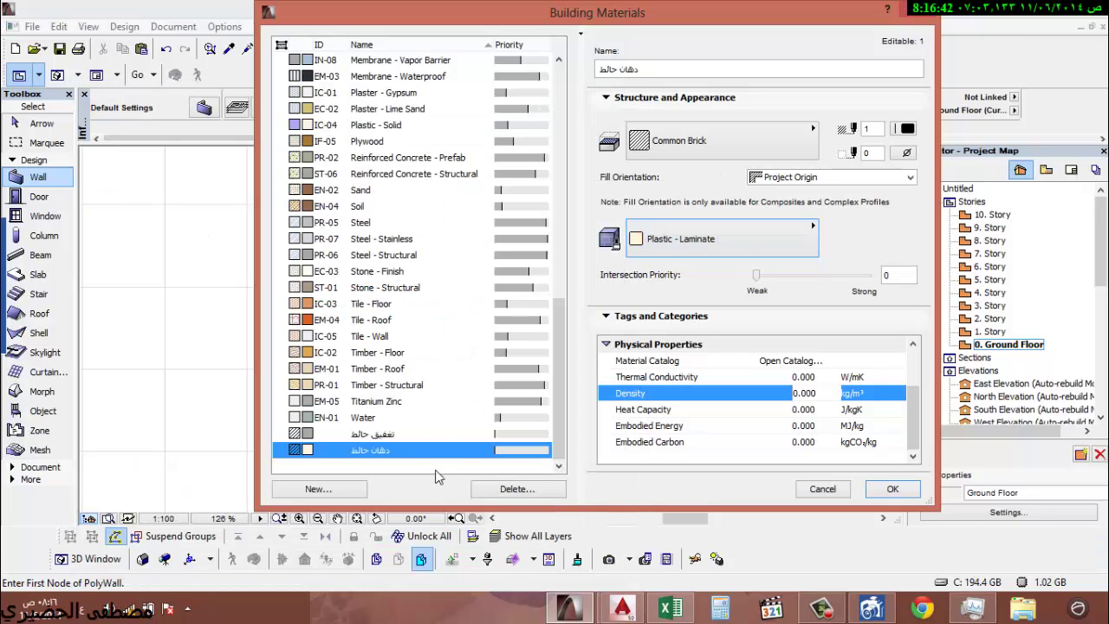
# - Add a new, non-duplicated building material named "خرسانه سقف"
pyautogui.click(355, 491)
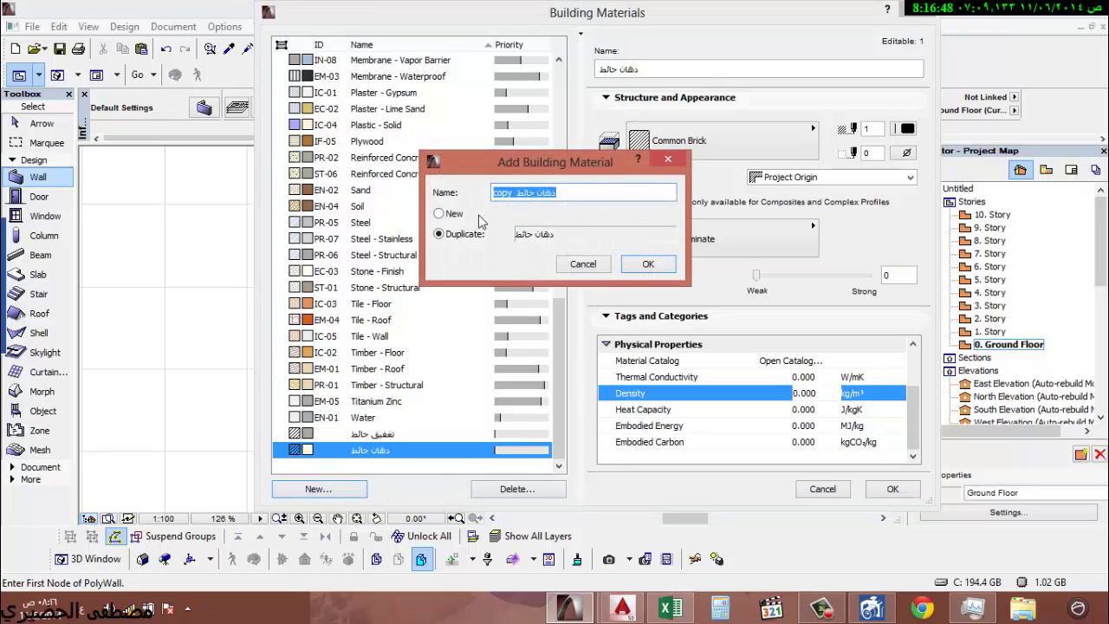
pyautogui.click(456, 217)
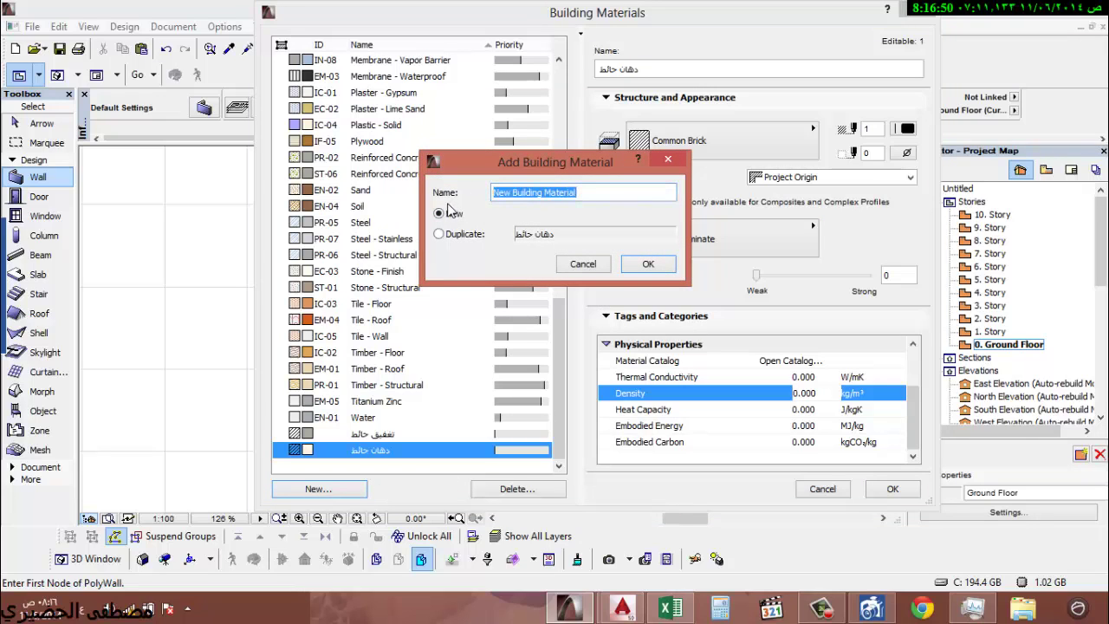
pyautogui.write('خا')
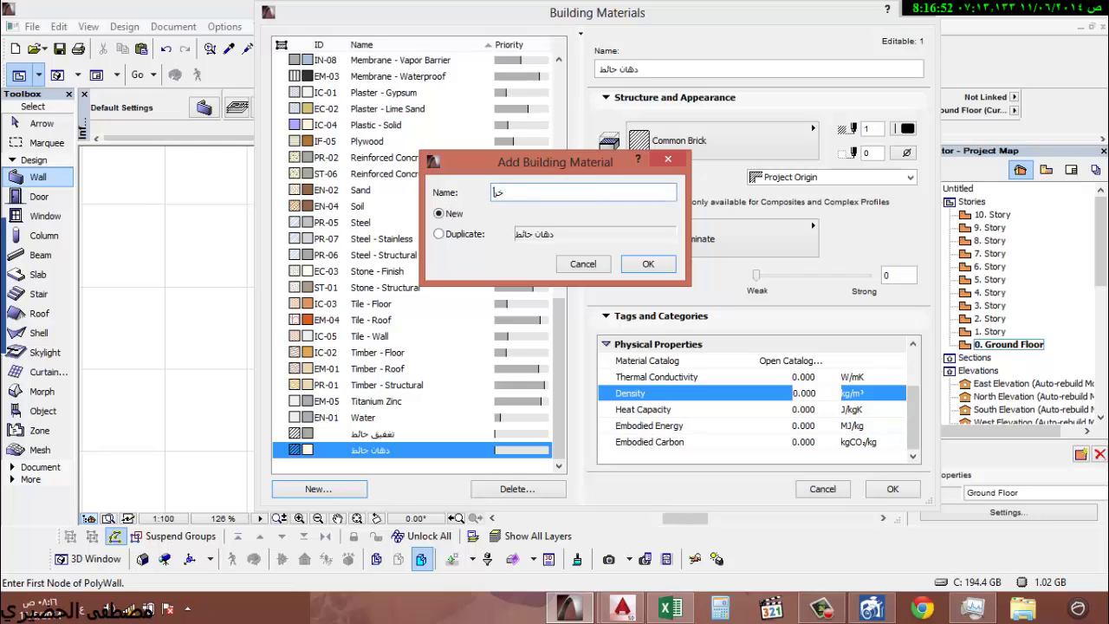
pyautogui.write('سانه سقف')
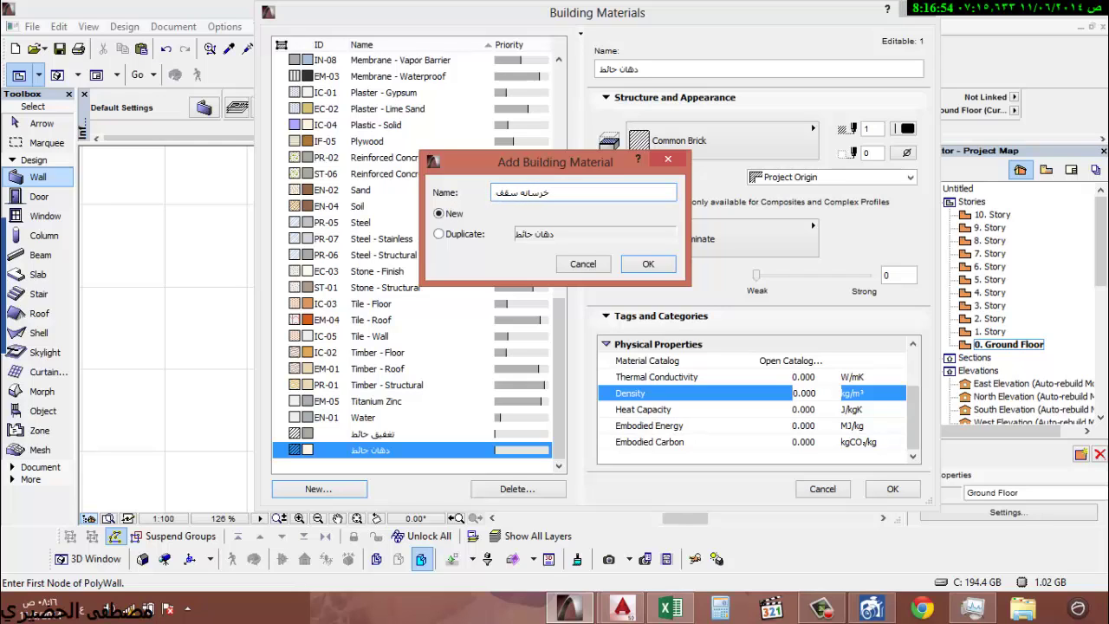
pyautogui.click(648, 265)
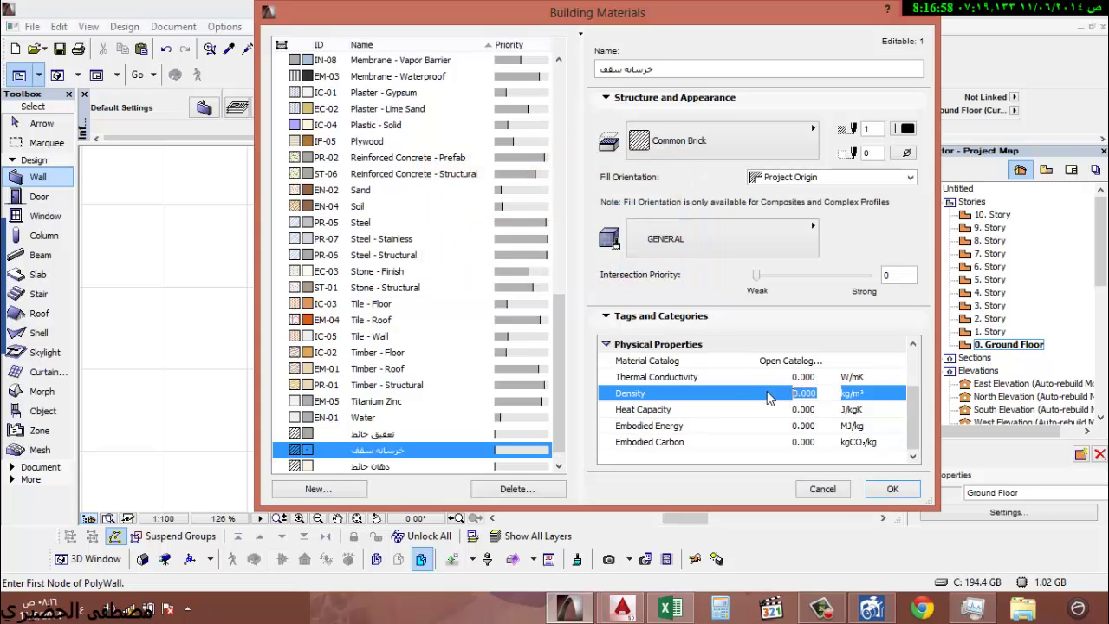
# - Set the density of the "خرسانه سقف" material to 2500 kg/m³
pyautogui.write('2')
pyautogui.press('BackSpace')
pyautogui.press('BackSpace')
pyautogui.write('25')
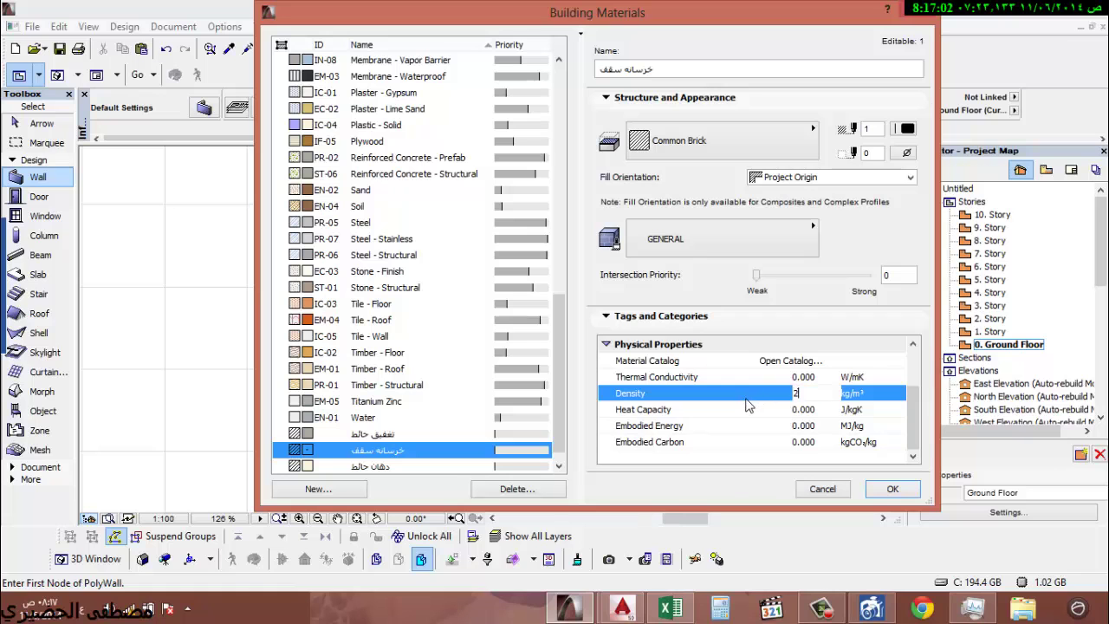
# - Give the "خرسانه سقف" material the Concrete - 10 surface and the Lightweight Concrete cut fill
pyautogui.click(811, 249)
pyautogui.hscroll(-2, 379, 276)
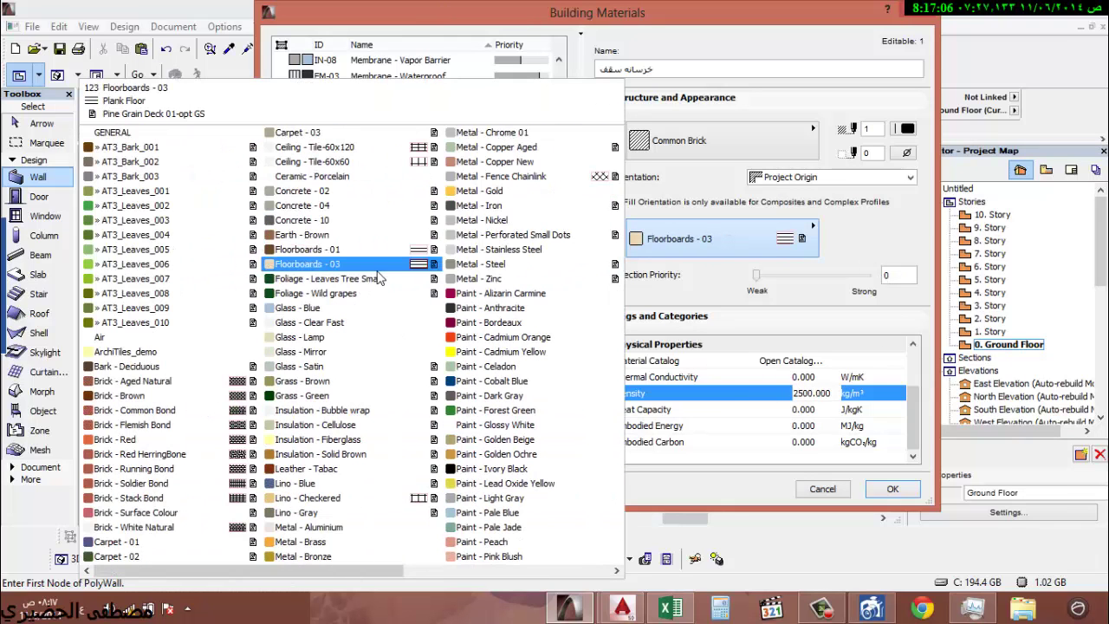
pyautogui.hotkey('alt', 'shift')
pyautogui.press('c')
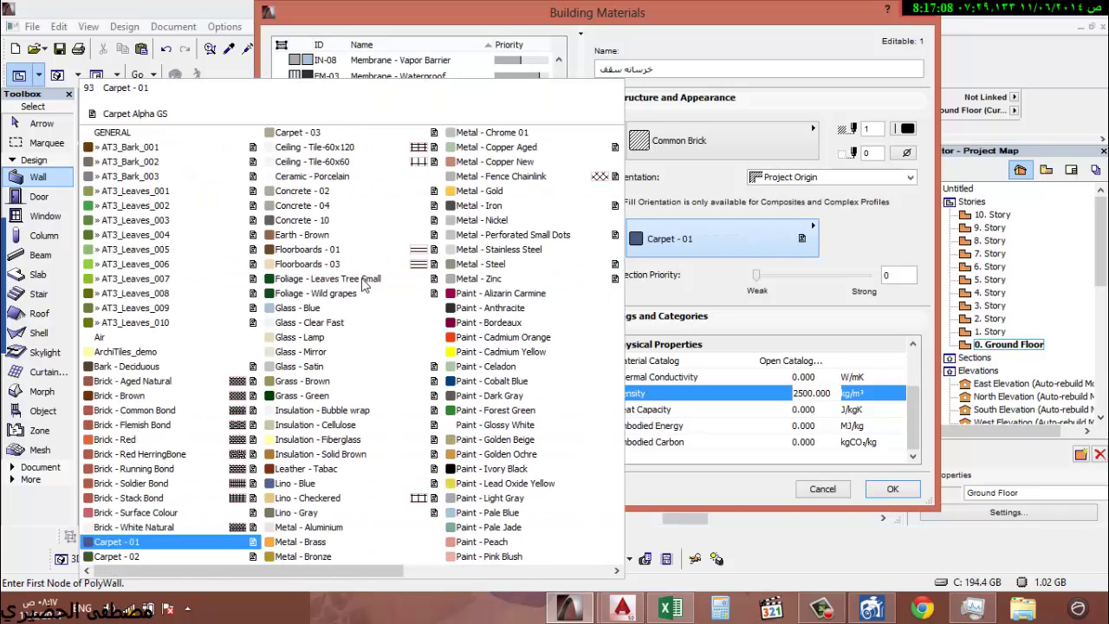
pyautogui.press('o')
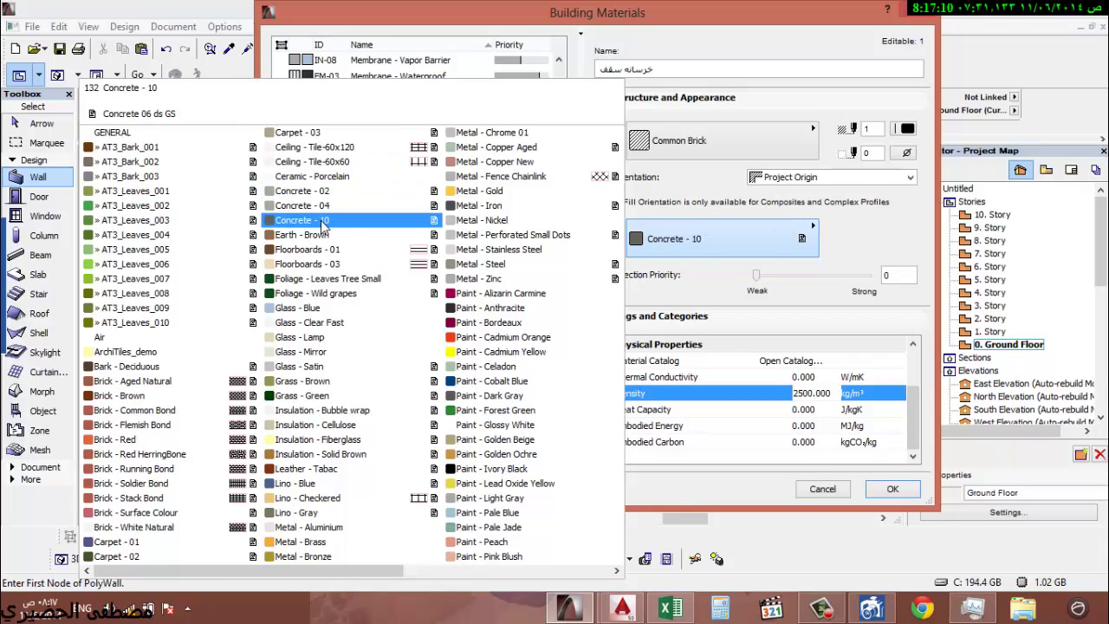
pyautogui.click(322, 222)
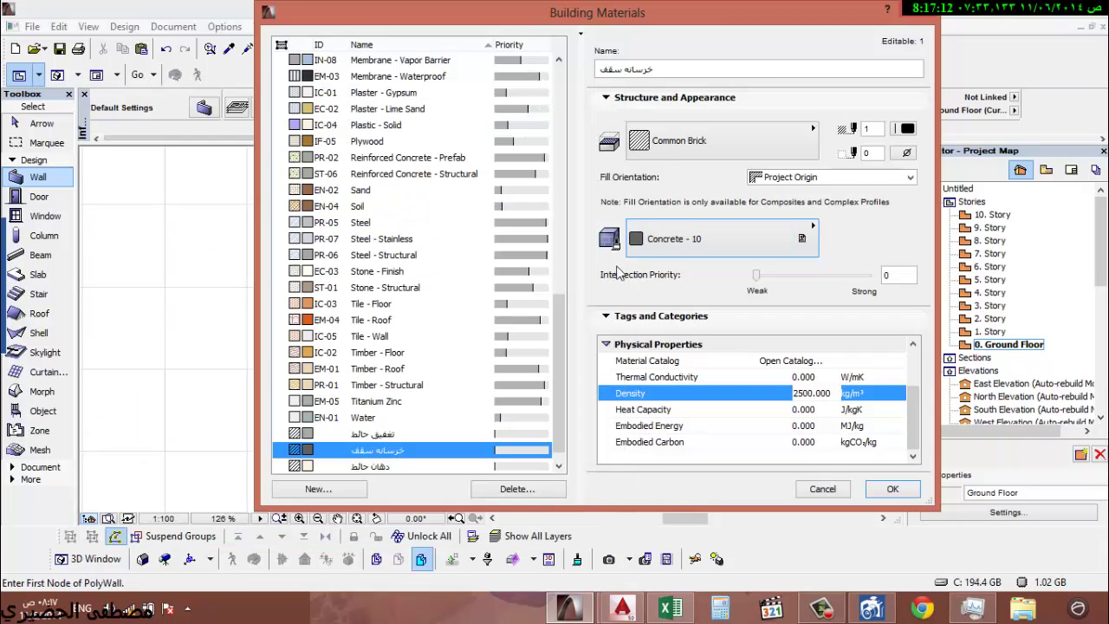
pyautogui.click(784, 134)
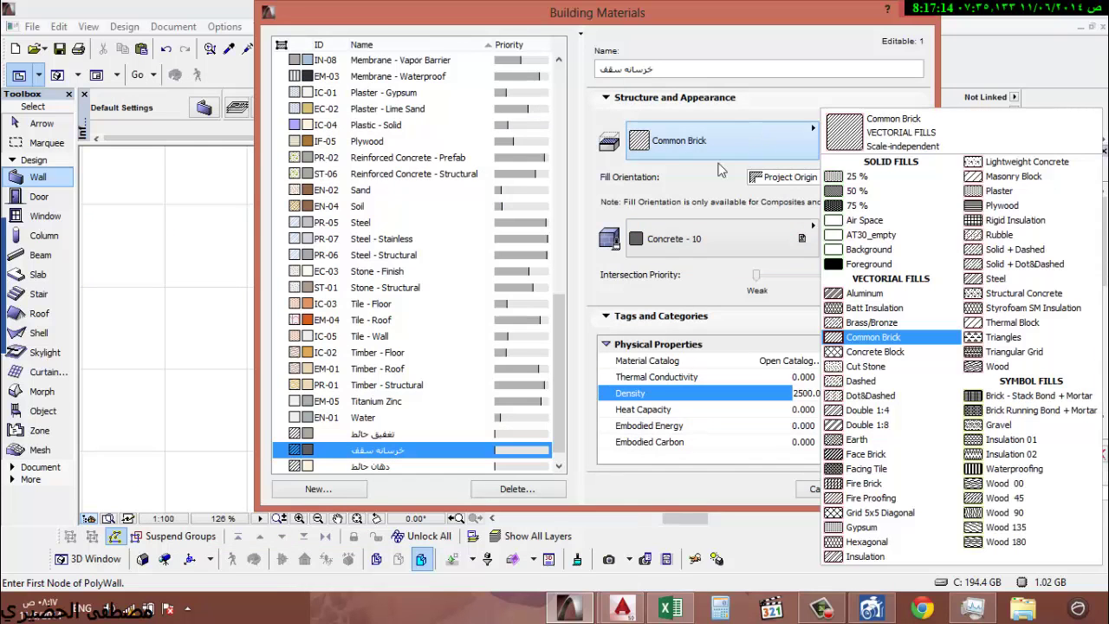
pyautogui.click(1044, 163)
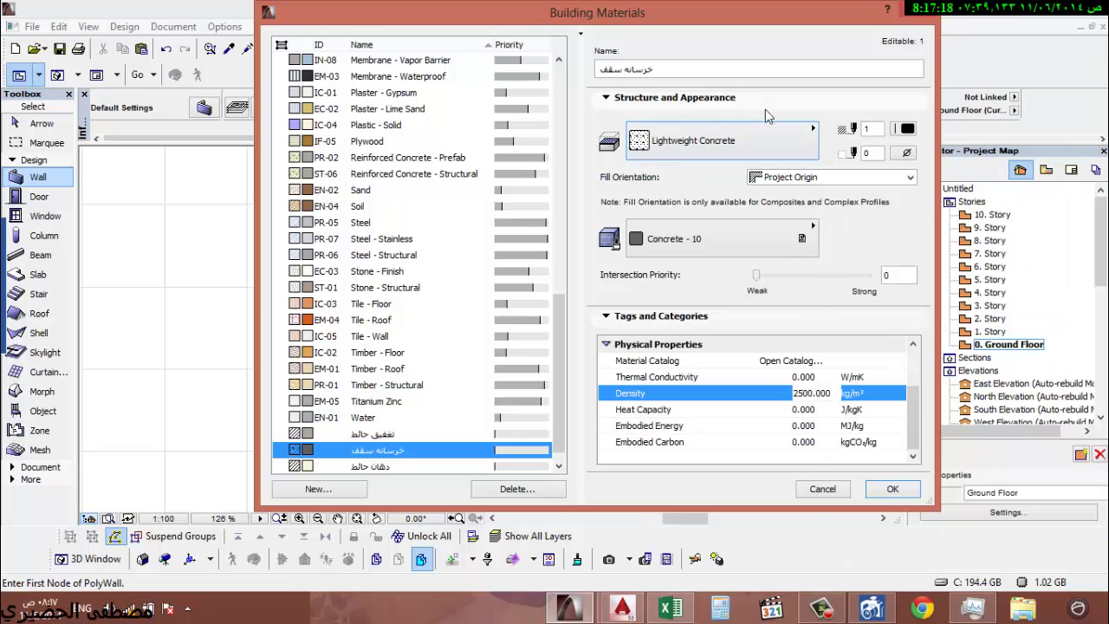
# - Add a new, non-duplicated building material named "خرسانه سملات"
pyautogui.click(317, 488)
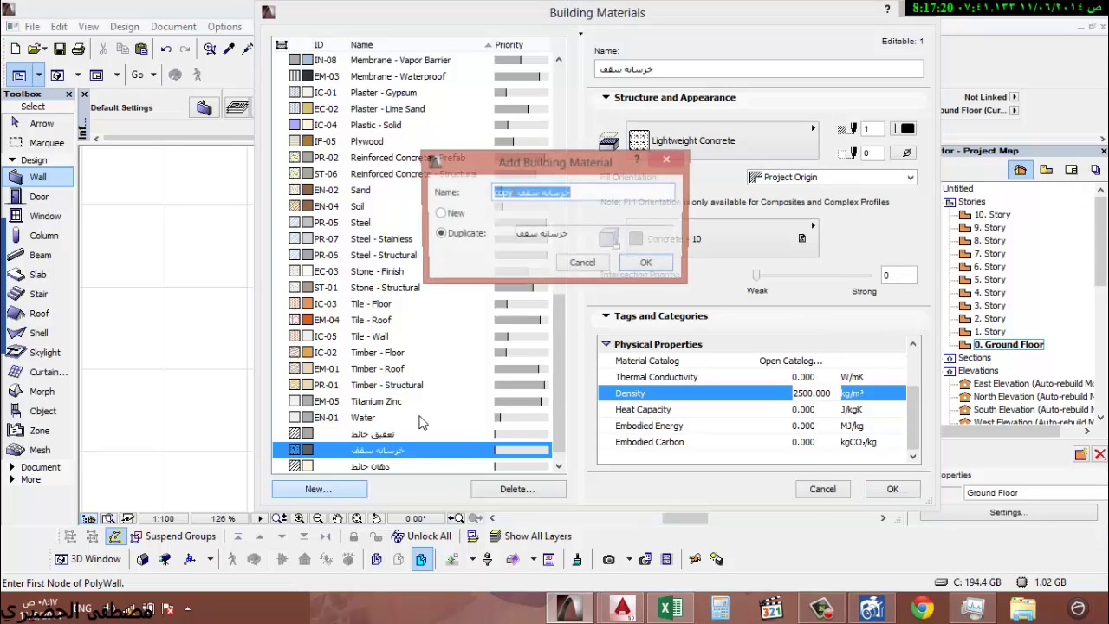
pyautogui.click(440, 213)
pyautogui.write('os')
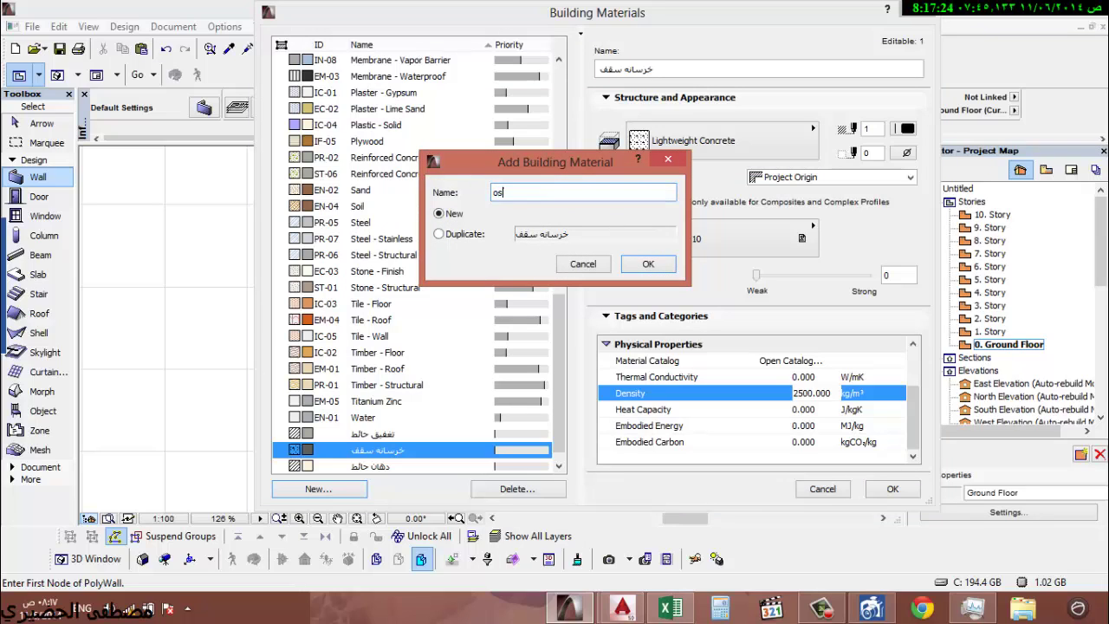
pyautogui.write('v')
pyautogui.press('BackSpace')
pyautogui.press('BackSpace')
pyautogui.press('BackSpace')
pyautogui.write('ov')
pyautogui.write('سانه سمل')
pyautogui.write('ات')
pyautogui.click(649, 263)
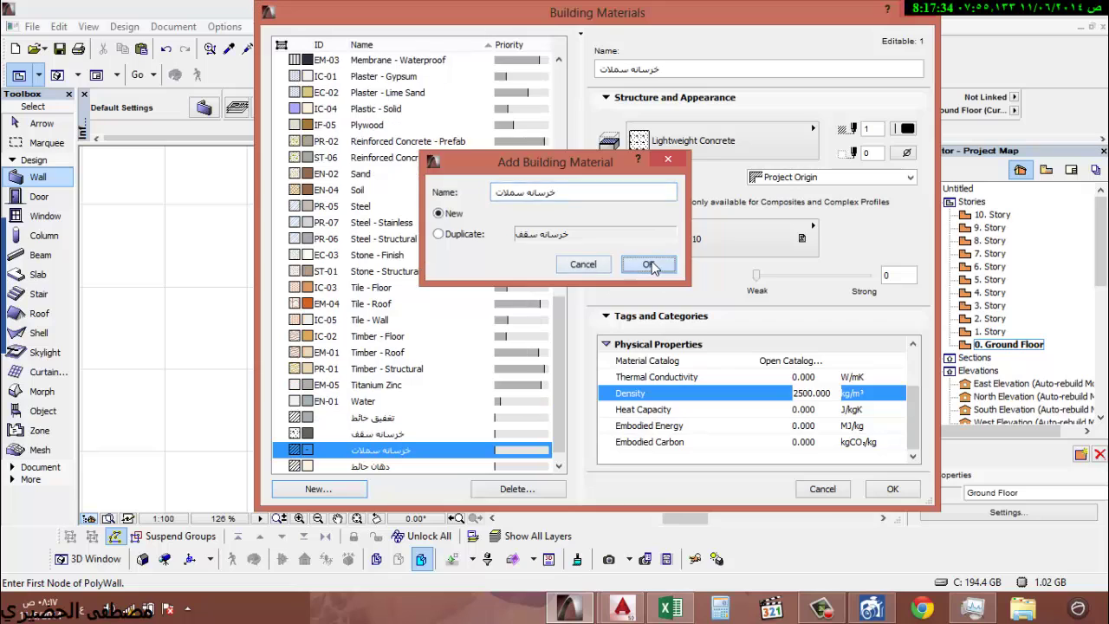
# - Configure the "خرسانه سملات" material with a density of 2500 kg/m³, Lightweight Concrete cut fill and Concrete - 10 surface
pyautogui.write('2500')
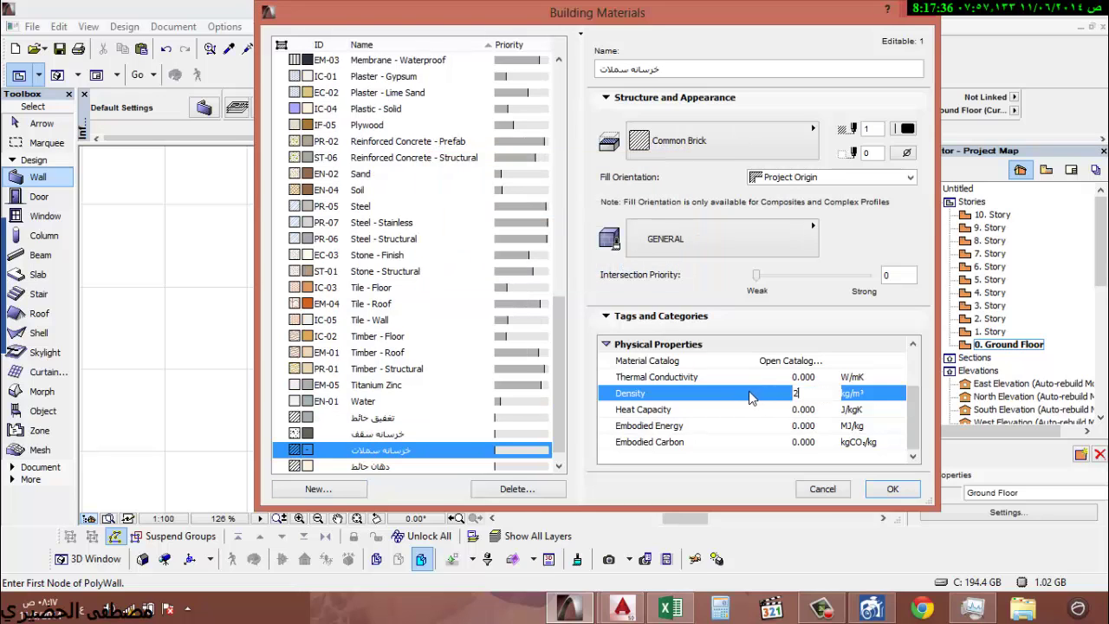
pyautogui.click(768, 154)
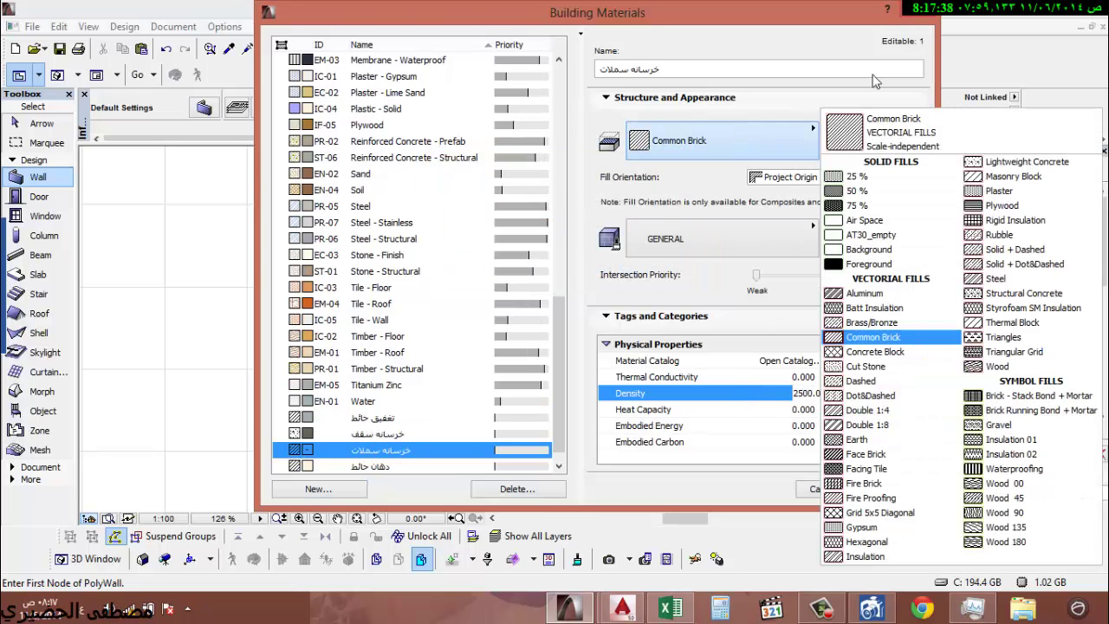
pyautogui.click(969, 179)
pyautogui.click(694, 230)
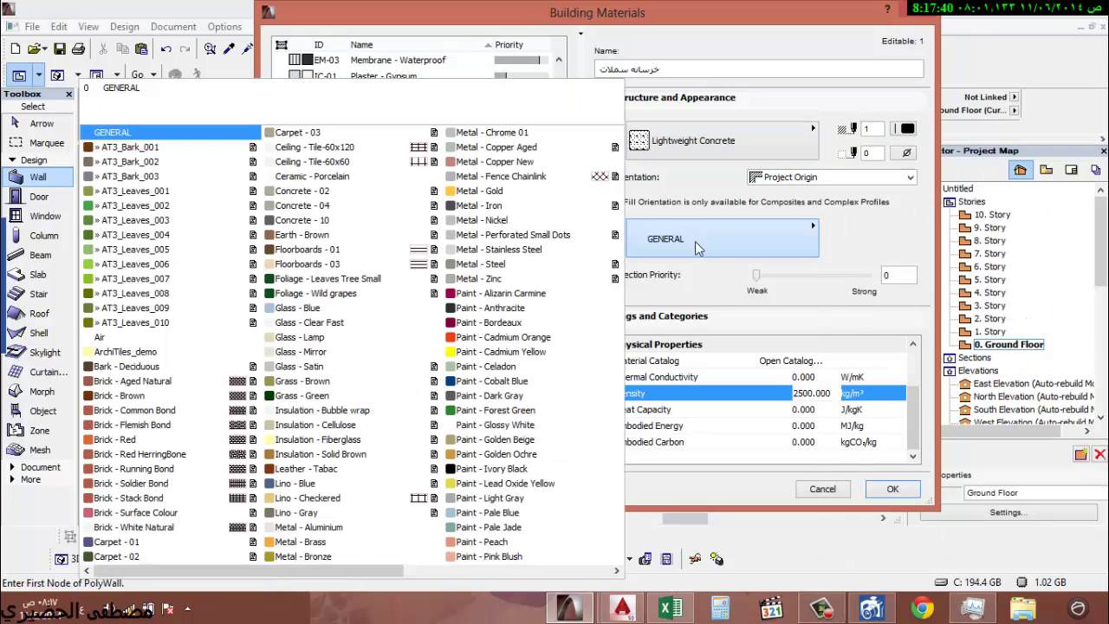
pyautogui.click(310, 229)
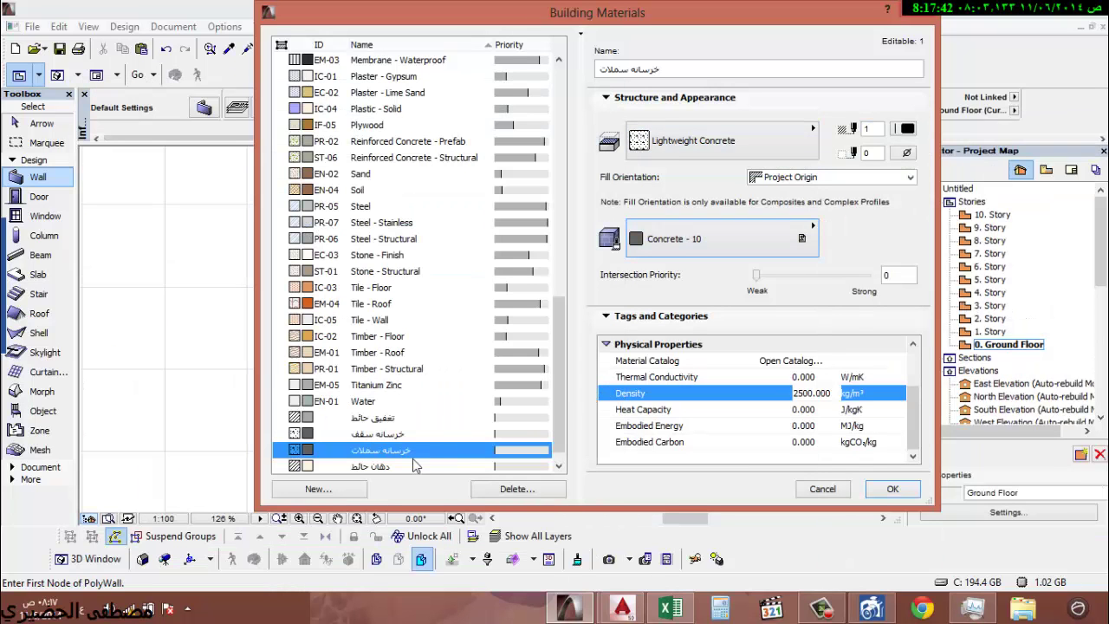
# - Add a new, non-duplicated building material named "خرسانه قواعد"
pyautogui.click(347, 488)
pyautogui.click(440, 214)
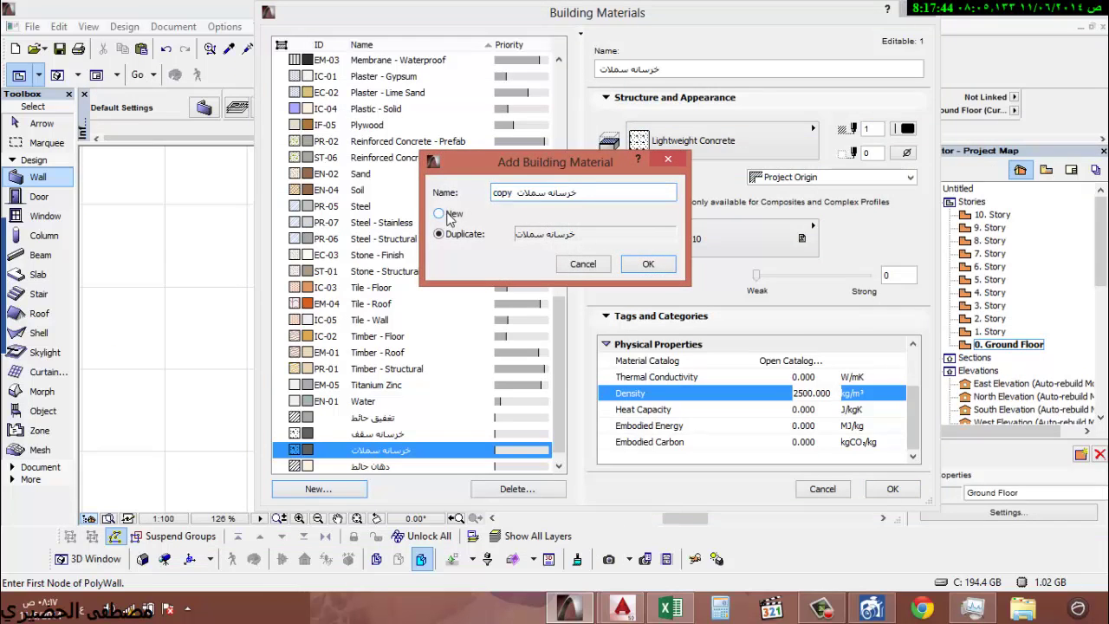
pyautogui.hotkey('alt', 'shift')
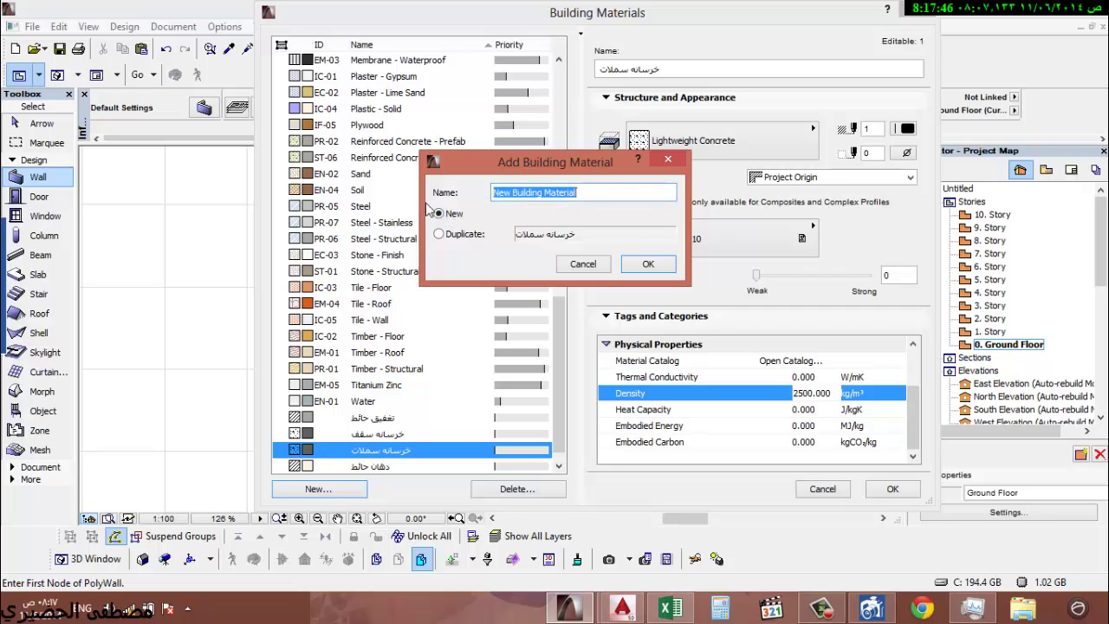
pyautogui.write('ovsh')
pyautogui.press('BackSpace')
pyautogui.press('BackSpace')
pyautogui.press('BackSpace')
pyautogui.press('BackSpace')
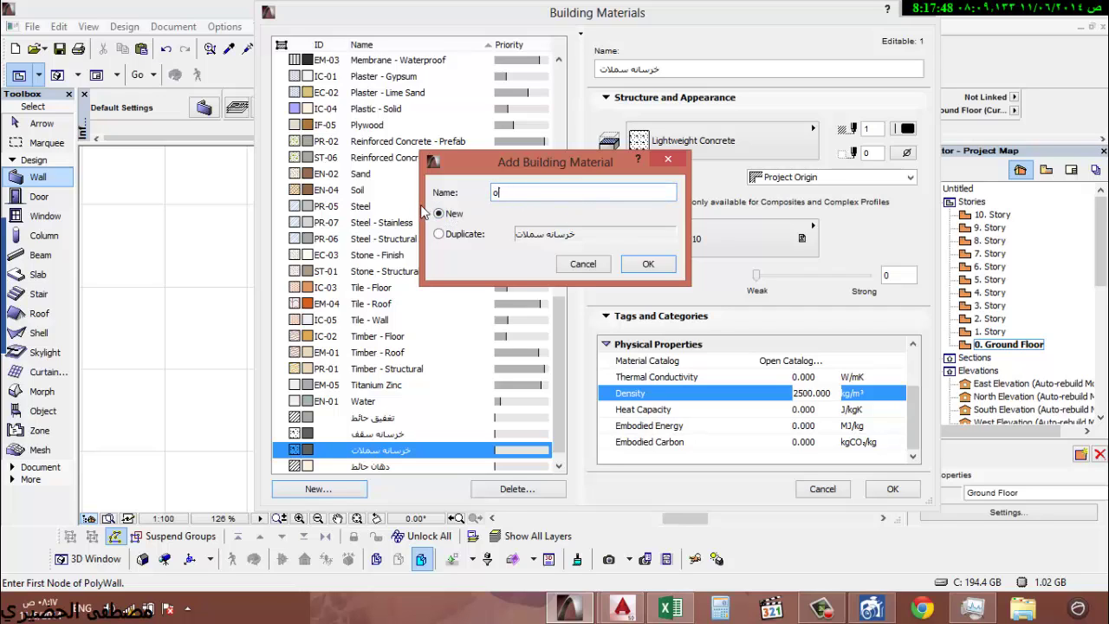
pyautogui.hotkey('alt', 'shift')
pyautogui.write('خرسانه قواعد')
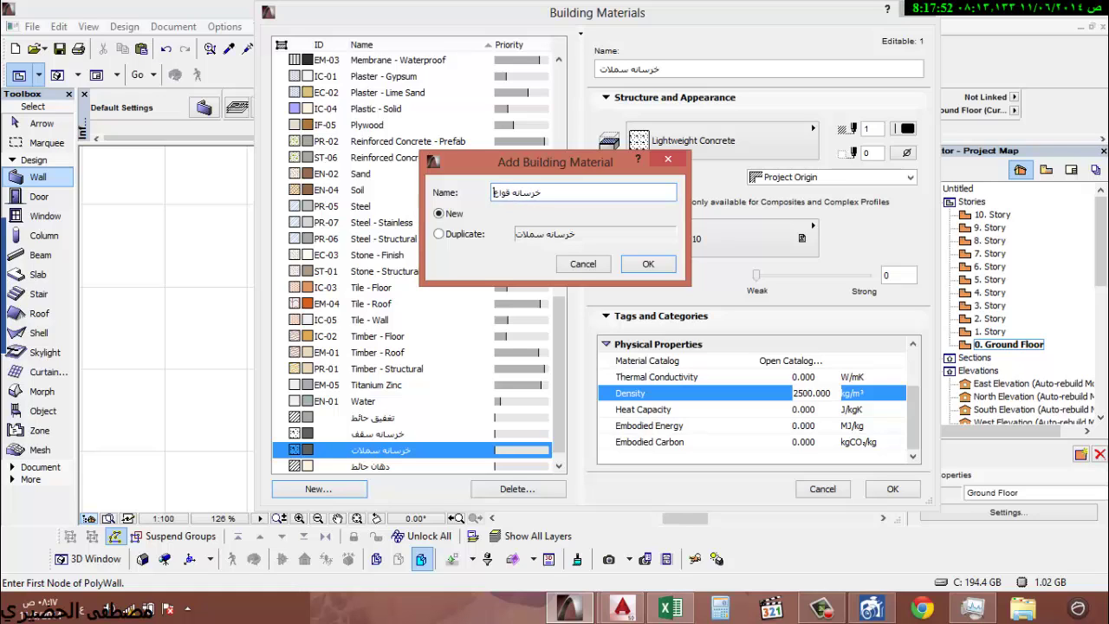
pyautogui.click(649, 263)
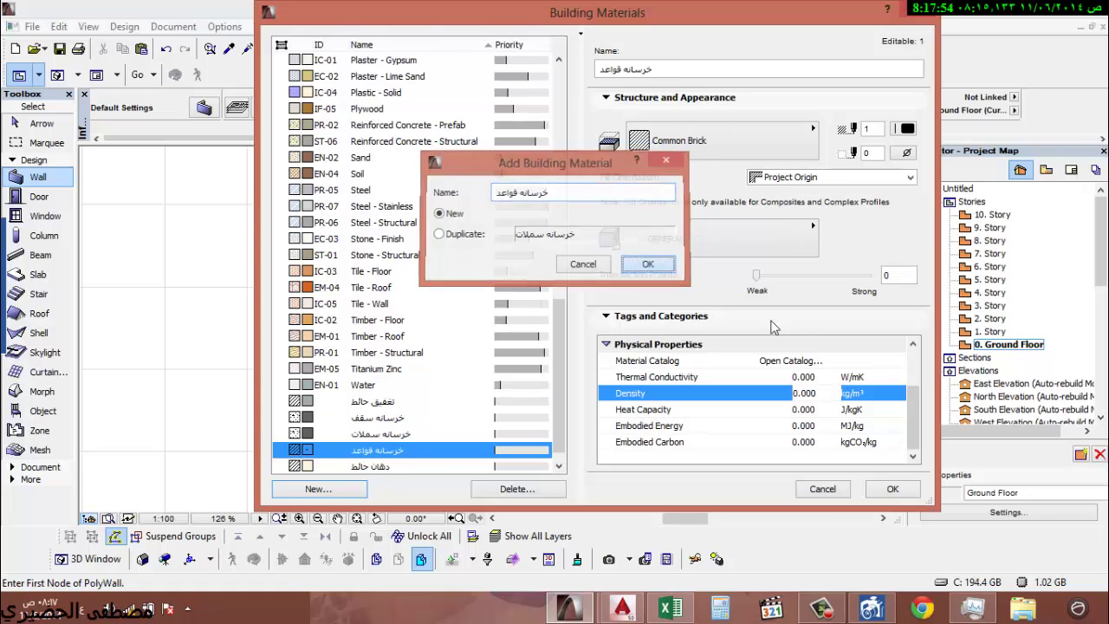
# - Set the density of the "خرسانه قواعد" material to 2500 kg/m³
pyautogui.click(828, 392)
pyautogui.write('25')
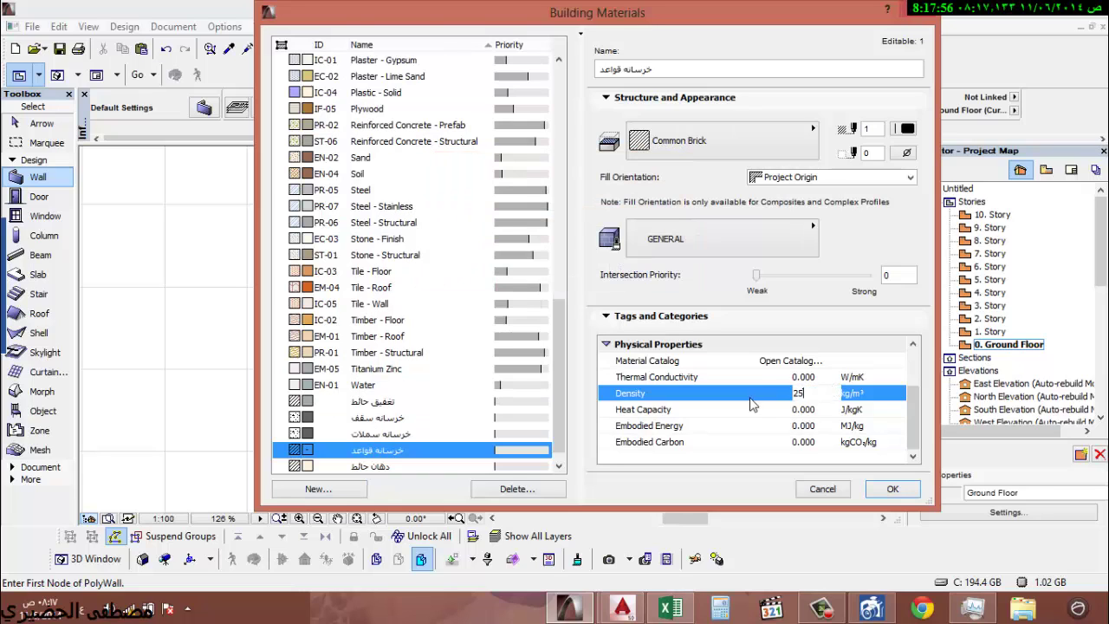
pyautogui.write('00')
pyautogui.press('Return')
# - Add a new, non-duplicated building material named "خرسانه أعمده"
pyautogui.click(318, 488)
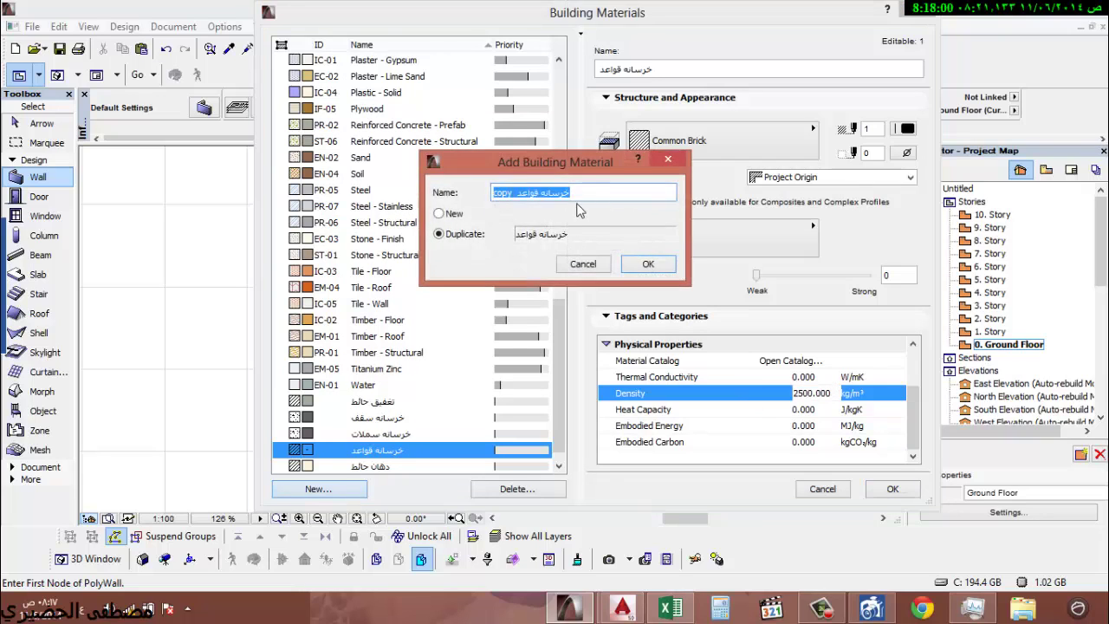
pyautogui.click(440, 214)
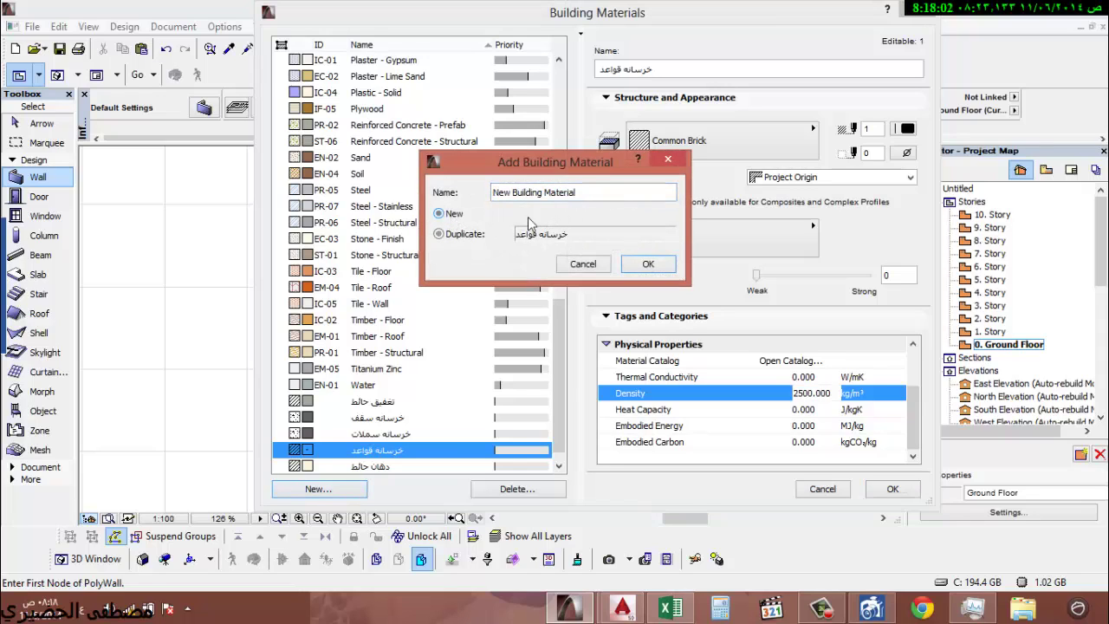
pyautogui.click(588, 194)
pyautogui.write('ج')
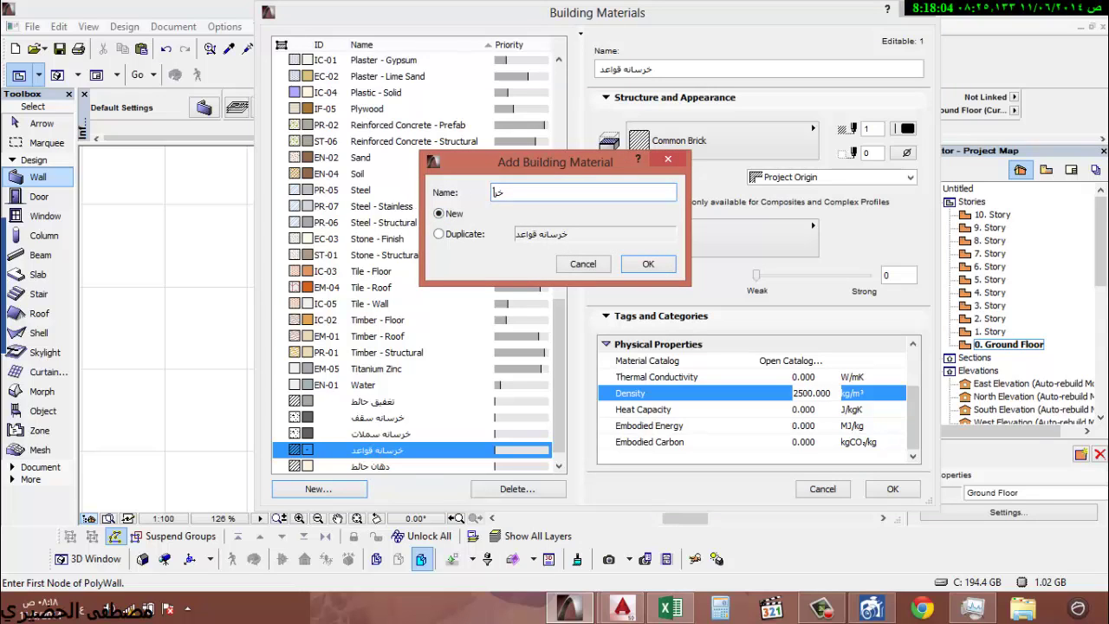
pyautogui.write('رسانه أعمدة')
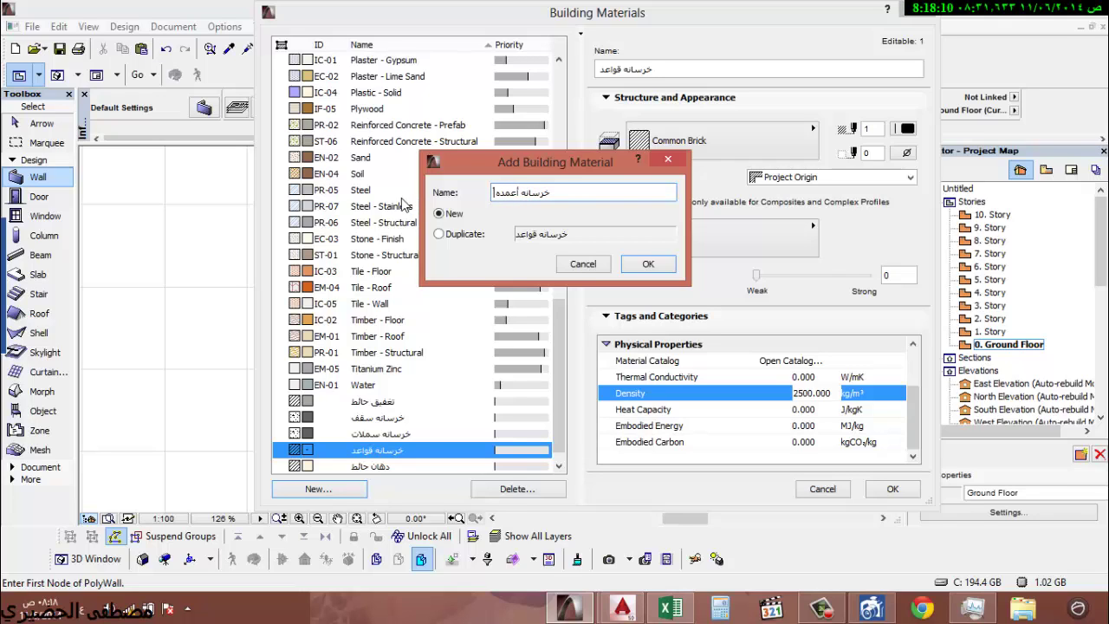
pyautogui.click(652, 264)
# - Set the density of the "خرسانه أعمده" material to 2500 kg/m³
pyautogui.doubleClick(806, 393)
pyautogui.write('2')
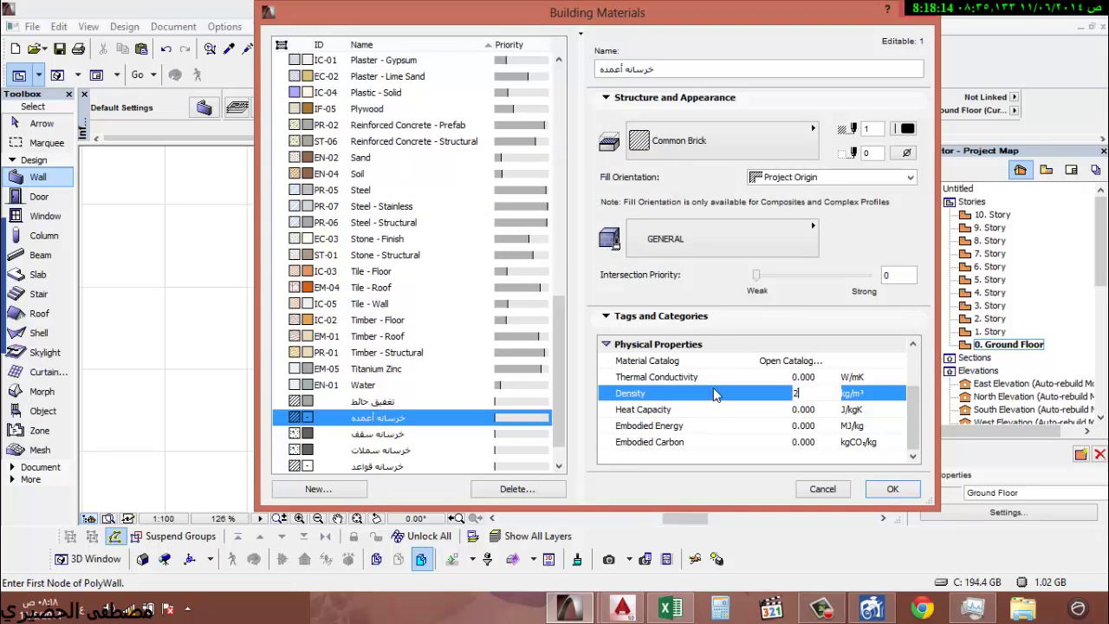
pyautogui.write('500')
# - Add a new, non-duplicated building material named "خرسانه حصيره"
pyautogui.click(350, 491)
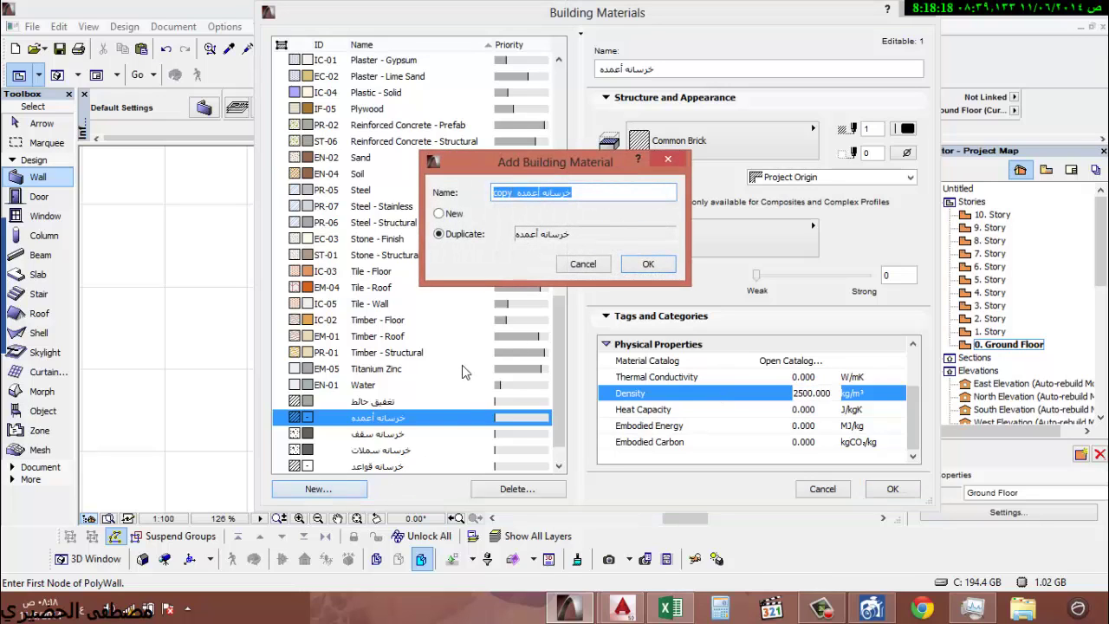
pyautogui.click(439, 214)
pyautogui.click(597, 197)
pyautogui.write('خرسا')
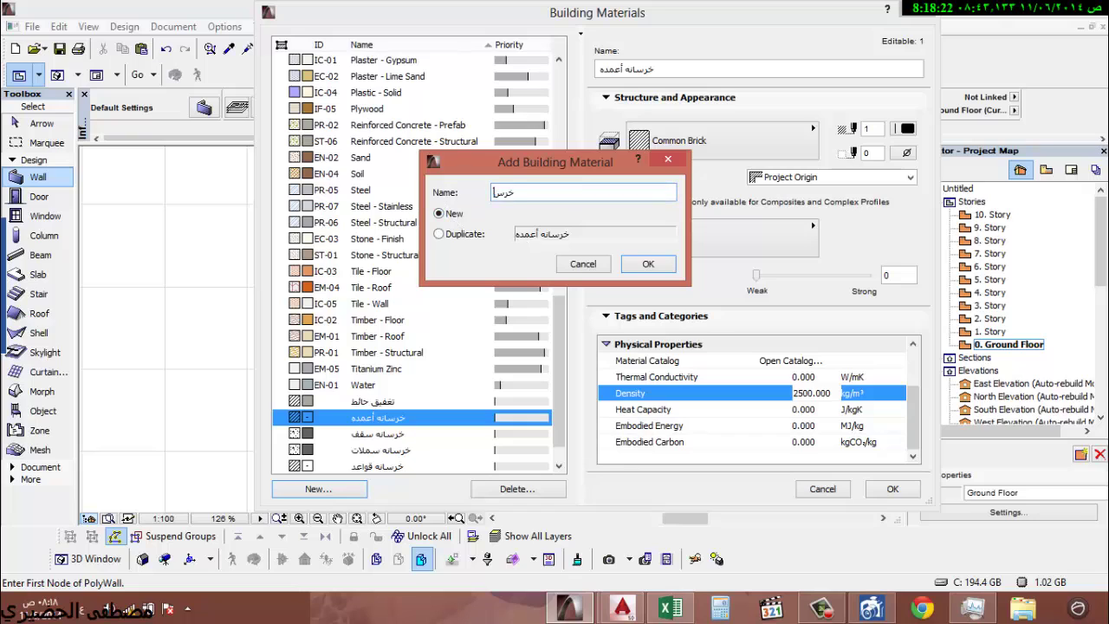
pyautogui.write('نة حصيرة')
pyautogui.click(650, 265)
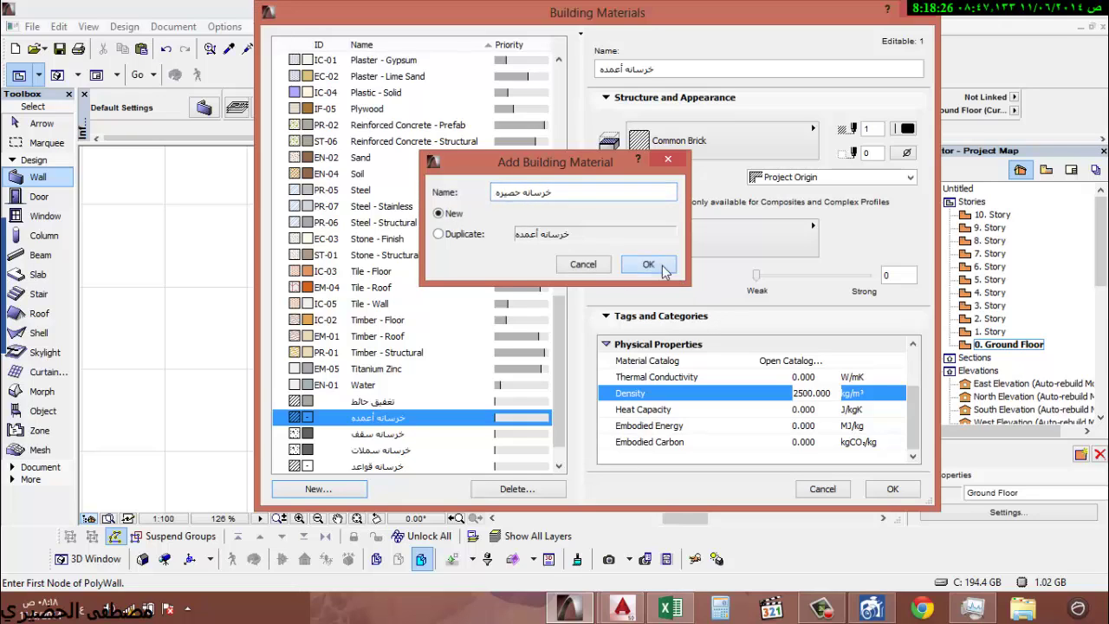
# - Set the density of the "خرسانه حصيره" material to 2500 kg/m³
pyautogui.write('2')
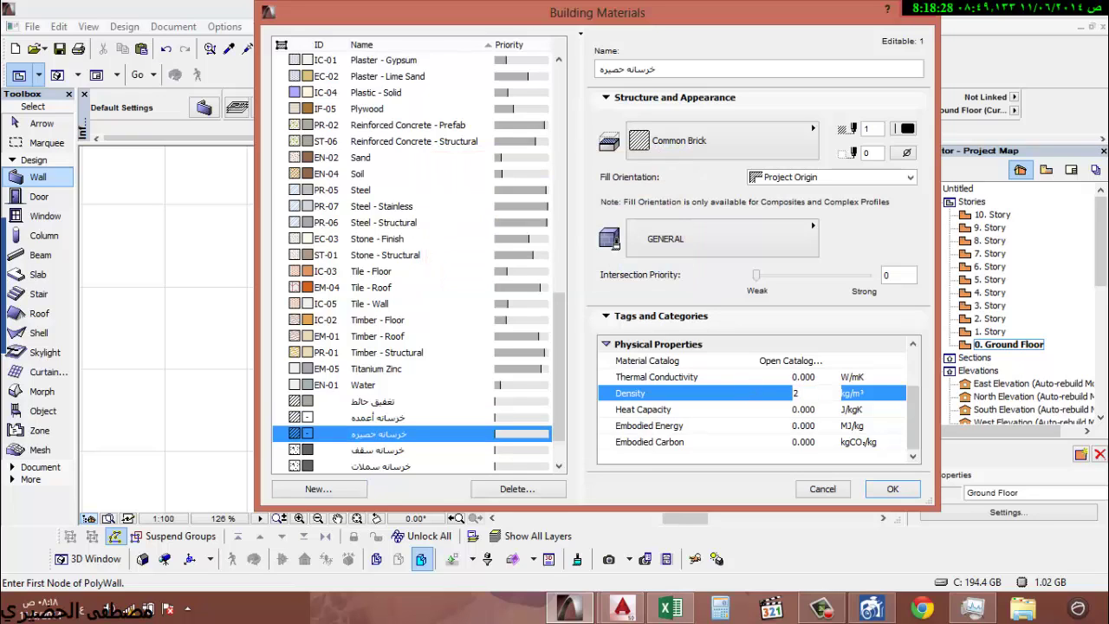
pyautogui.write('500')
pyautogui.click(896, 490)
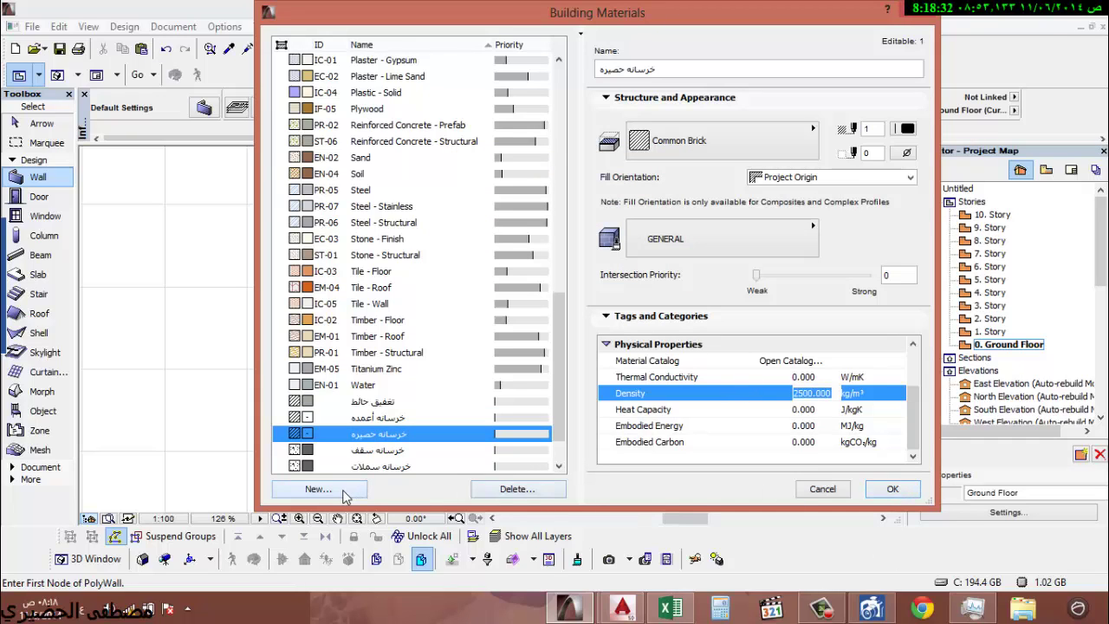
# - Add a new, non-duplicated building material named "خرسانه نظافه" with a density of 2200 kg/m³
pyautogui.click(318, 489)
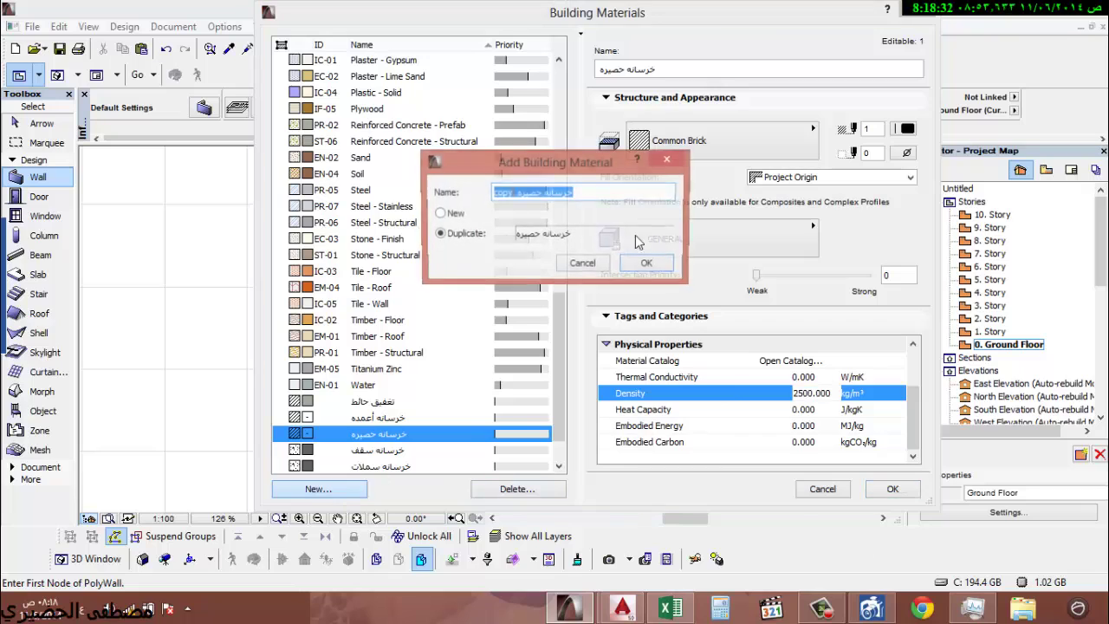
pyautogui.click(438, 213)
pyautogui.write('خر')
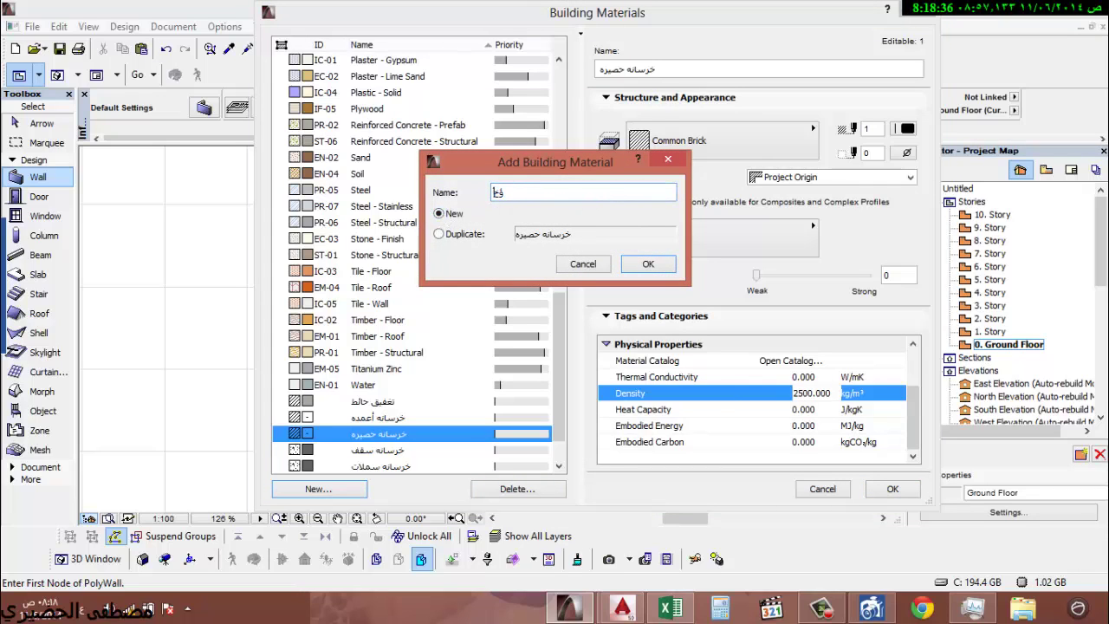
pyautogui.write('سانه نظافه')
pyautogui.click(649, 264)
pyautogui.write('2')
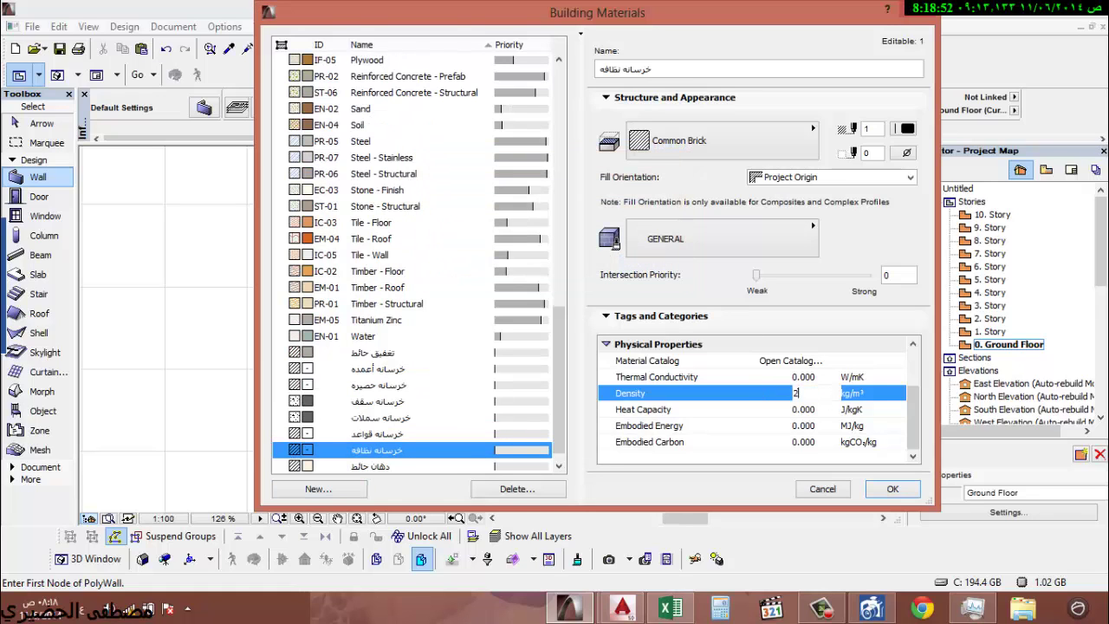
pyautogui.write('200')
# - Set the density of the "خرسانه حصيره" material to 2200 kg/m³ and check the densities of the other custom concrete materials
pyautogui.click(400, 385)
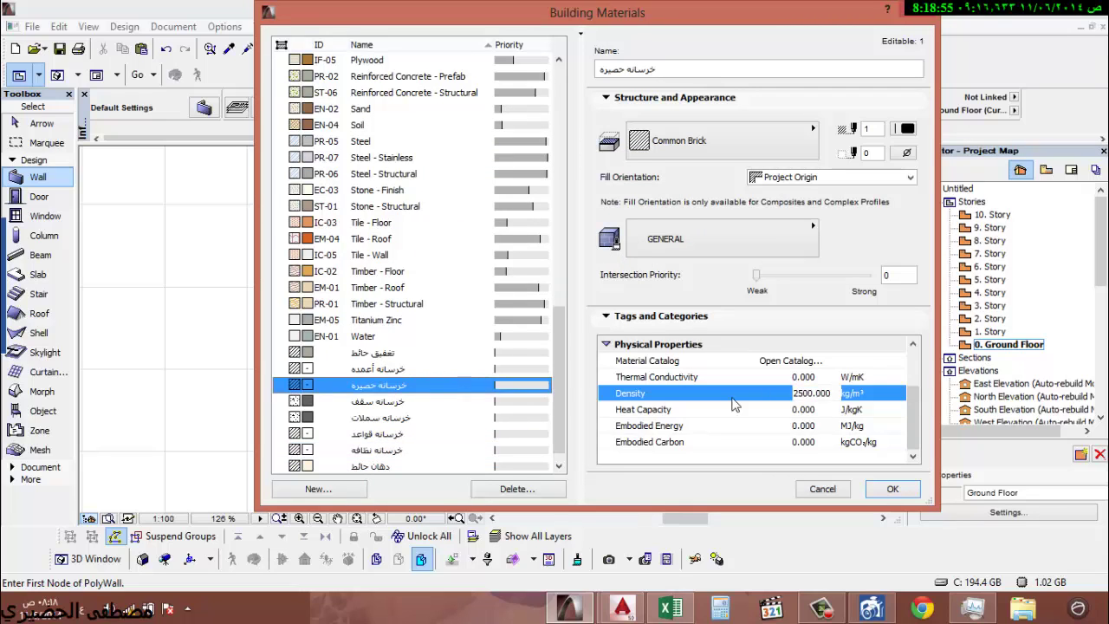
pyautogui.click(838, 392)
pyautogui.write('2200')
pyautogui.press('Return')
pyautogui.press('super+c')
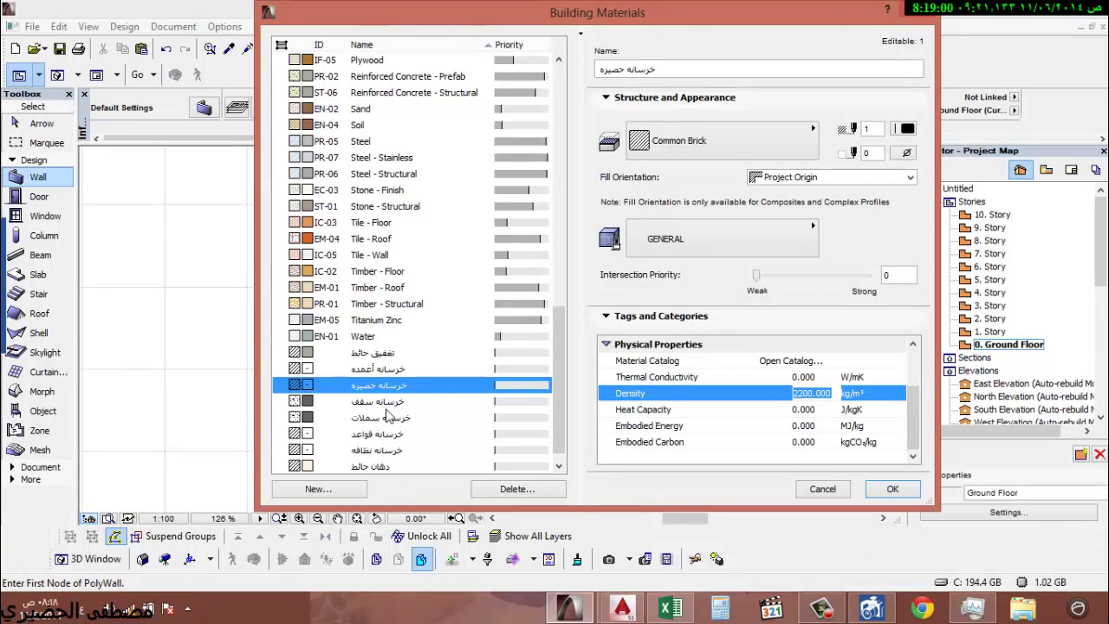
pyautogui.click(387, 404)
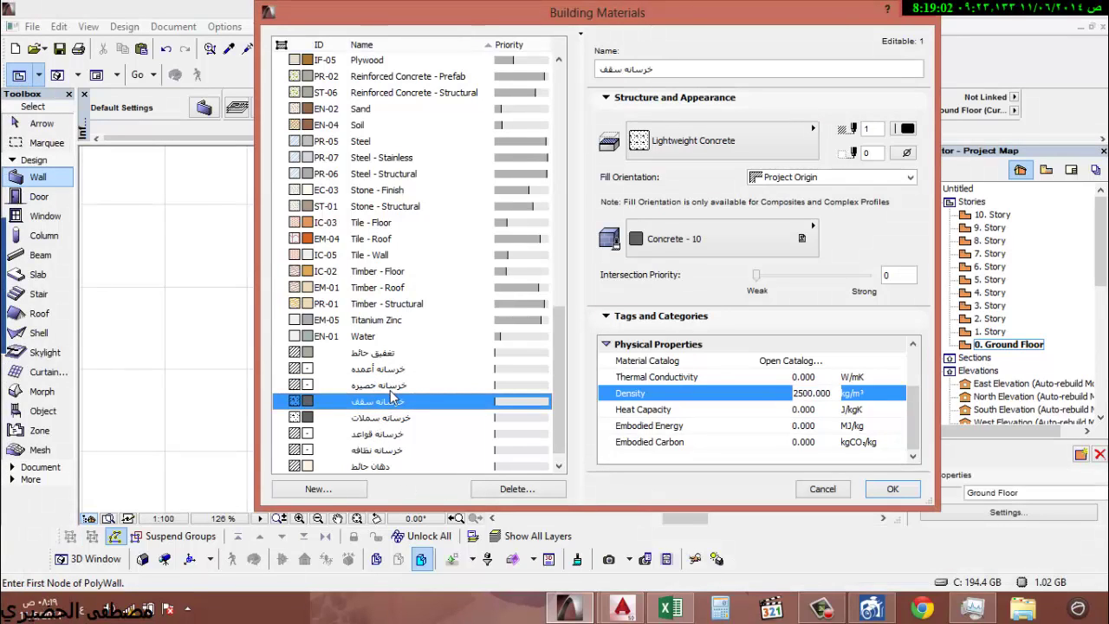
pyautogui.click(395, 418)
pyautogui.click(395, 434)
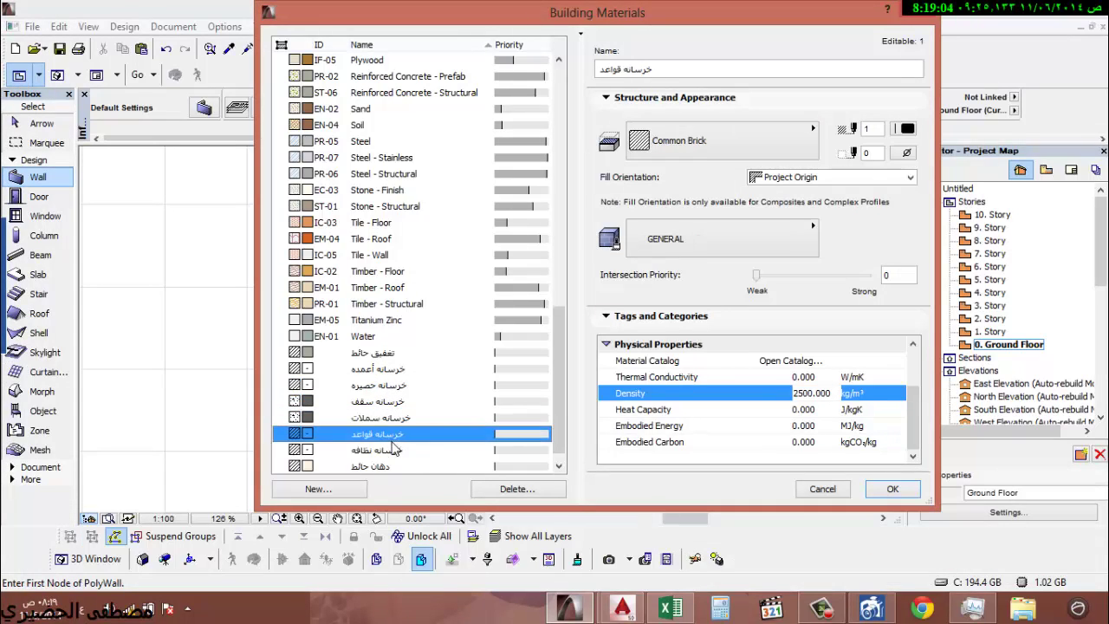
pyautogui.click(396, 451)
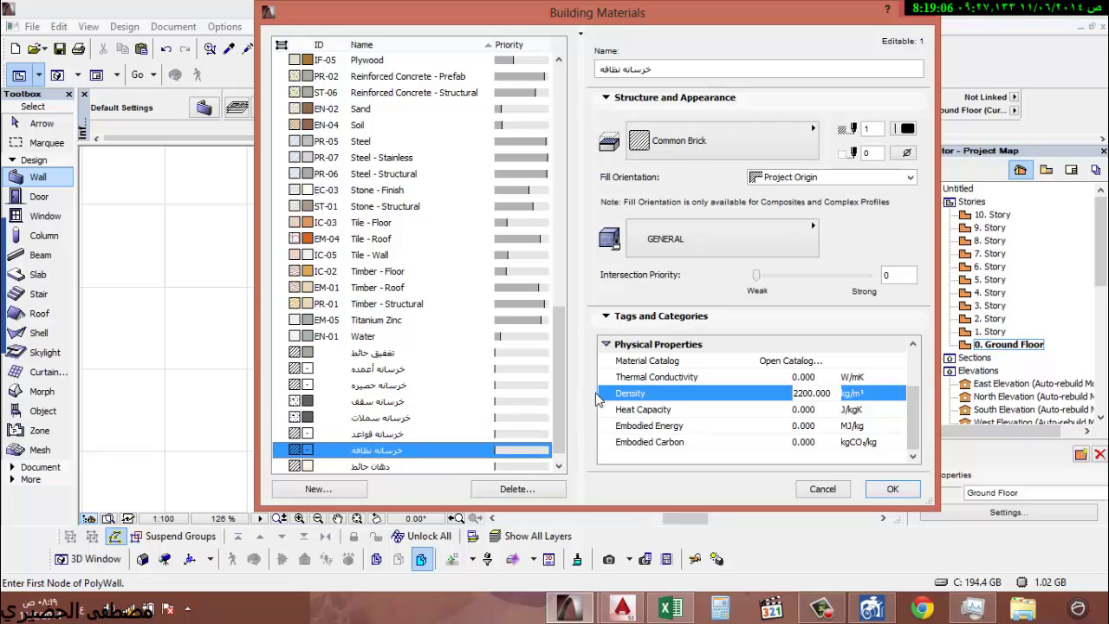
# - Add a new, non-duplicated building material named "رمل السقف"
pyautogui.scroll(-1, 562, 390)
pyautogui.click(337, 492)
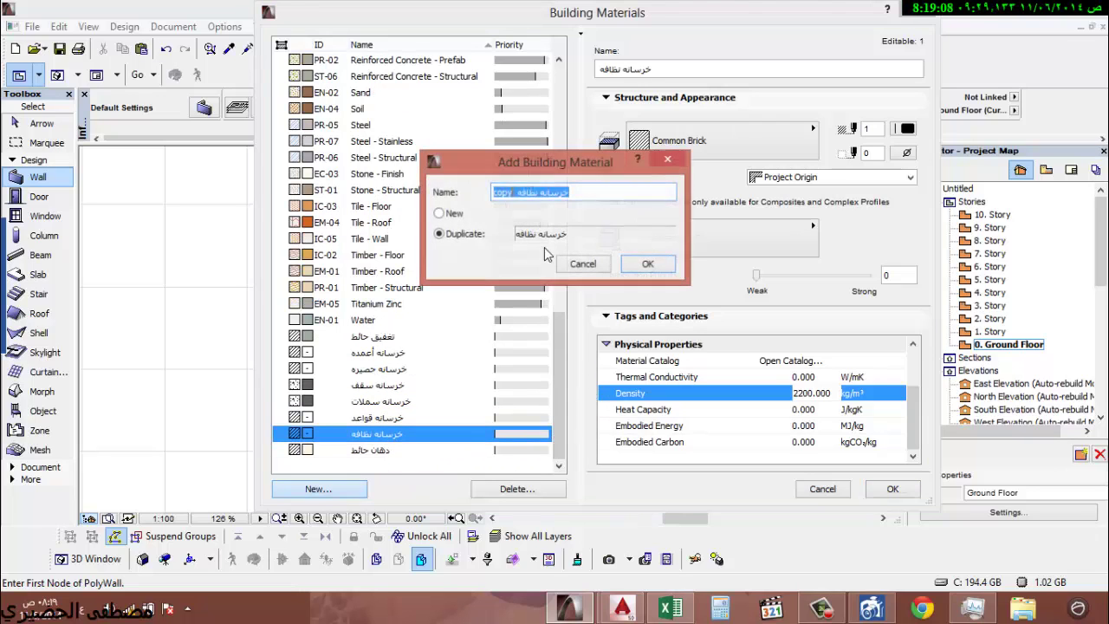
pyautogui.click(457, 214)
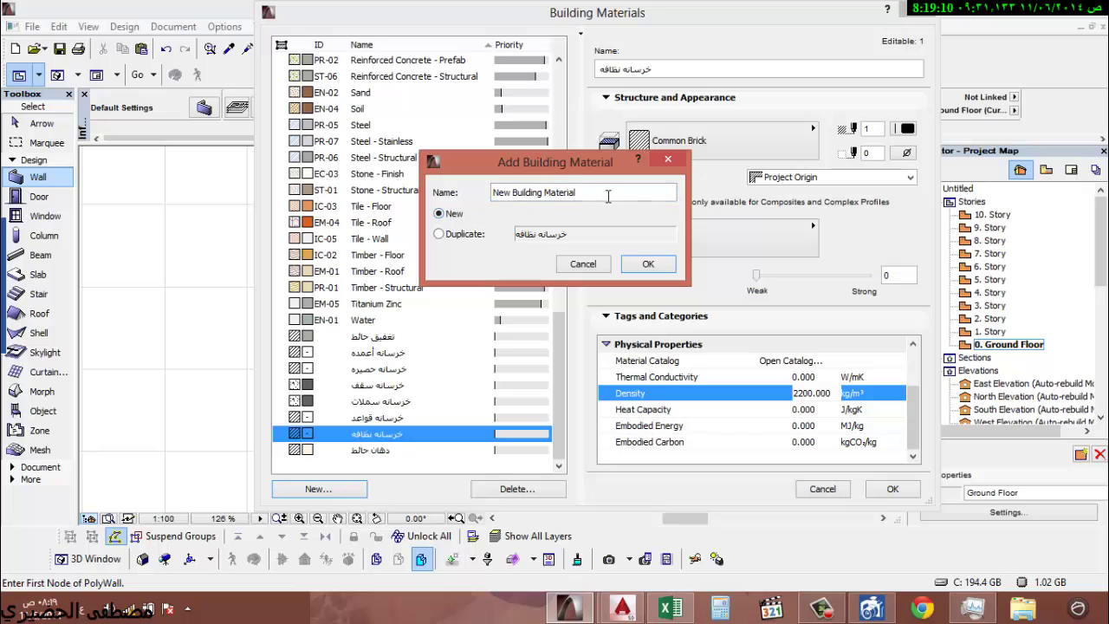
pyautogui.click(497, 191)
pyautogui.write('امل ال')
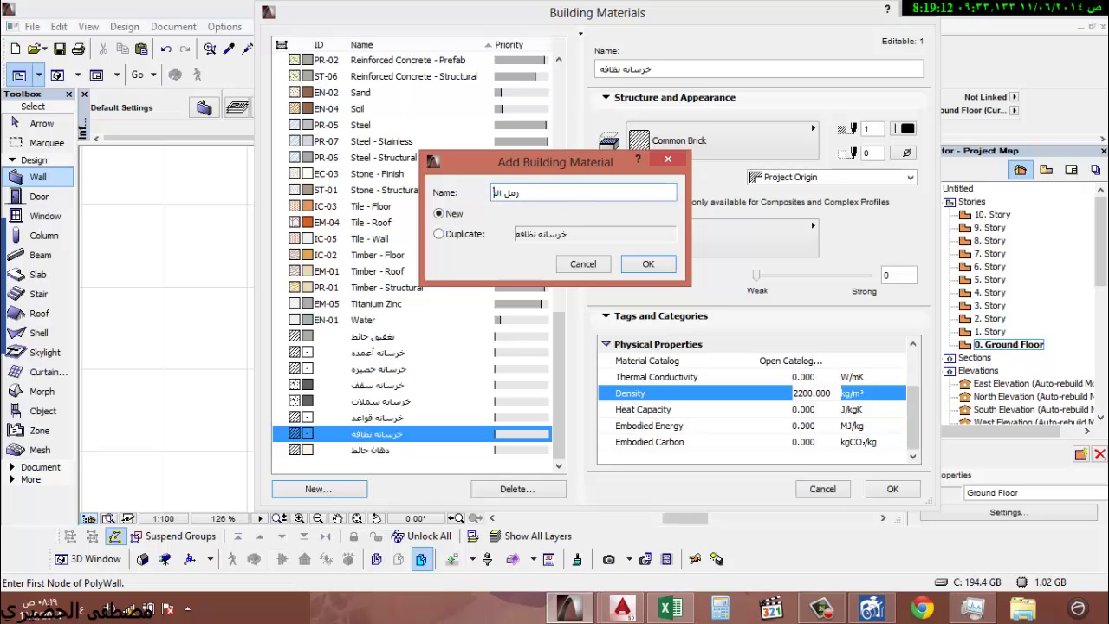
pyautogui.write('سقف')
pyautogui.click(645, 263)
# - Set the density of the "رمل السقف" material to 1800 kg/m³
pyautogui.click(751, 399)
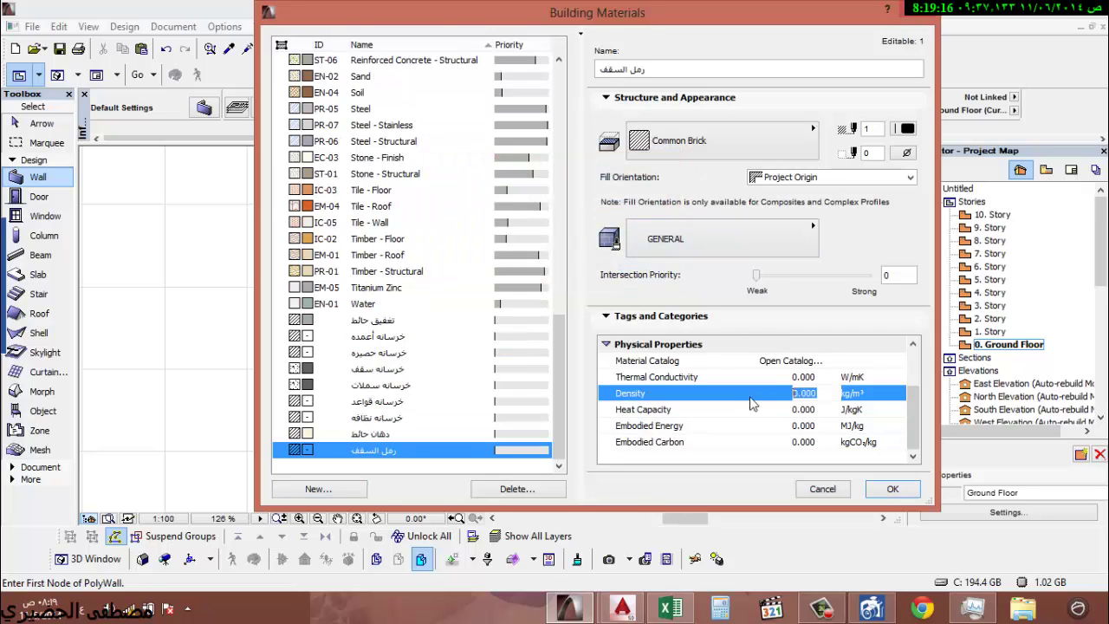
pyautogui.write('2')
pyautogui.write('1')
pyautogui.write('800')
pyautogui.press('Return')
pyautogui.click(759, 240)
pyautogui.click(825, 283)
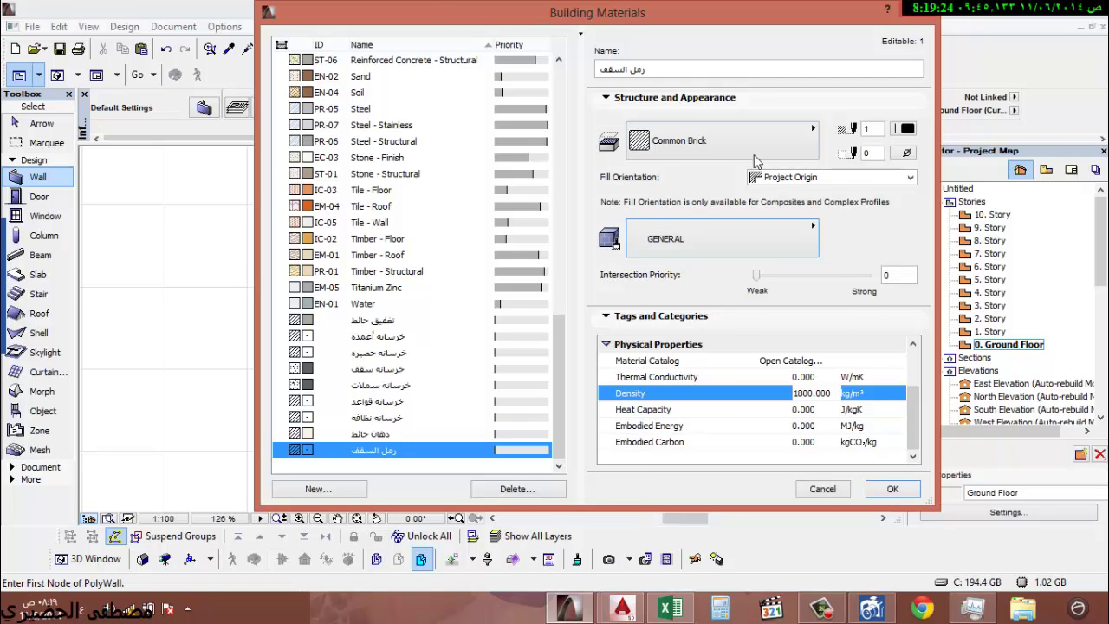
pyautogui.click(738, 140)
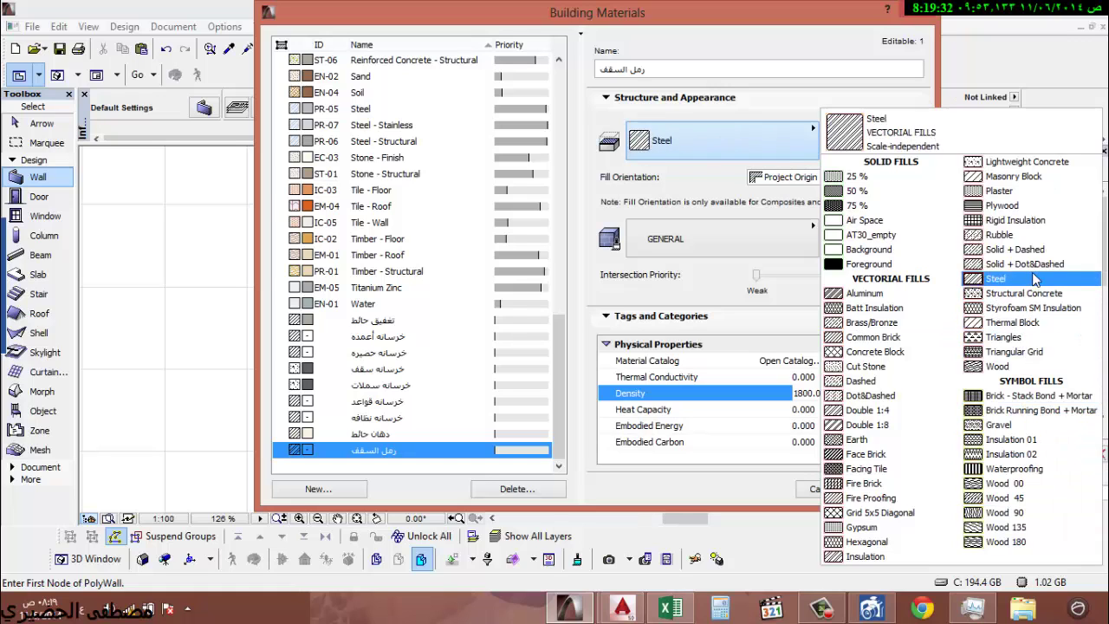
pyautogui.click(384, 419)
# - Give the "خرسانه قواعد" material the Structural Concrete cut fill and the Concrete - 10 surface
pyautogui.click(379, 401)
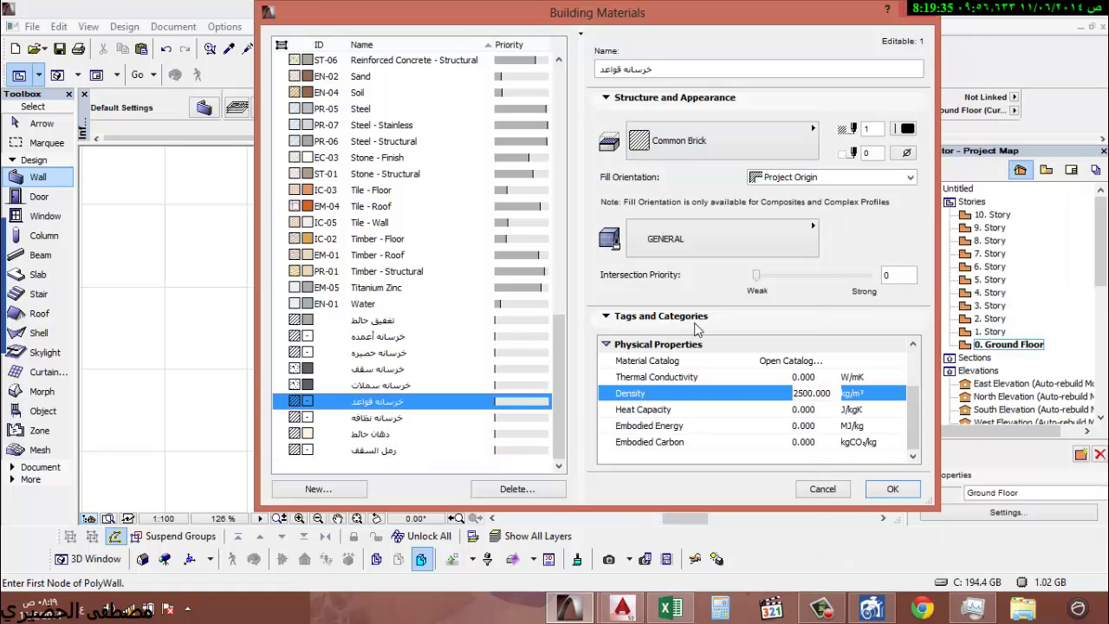
pyautogui.click(708, 234)
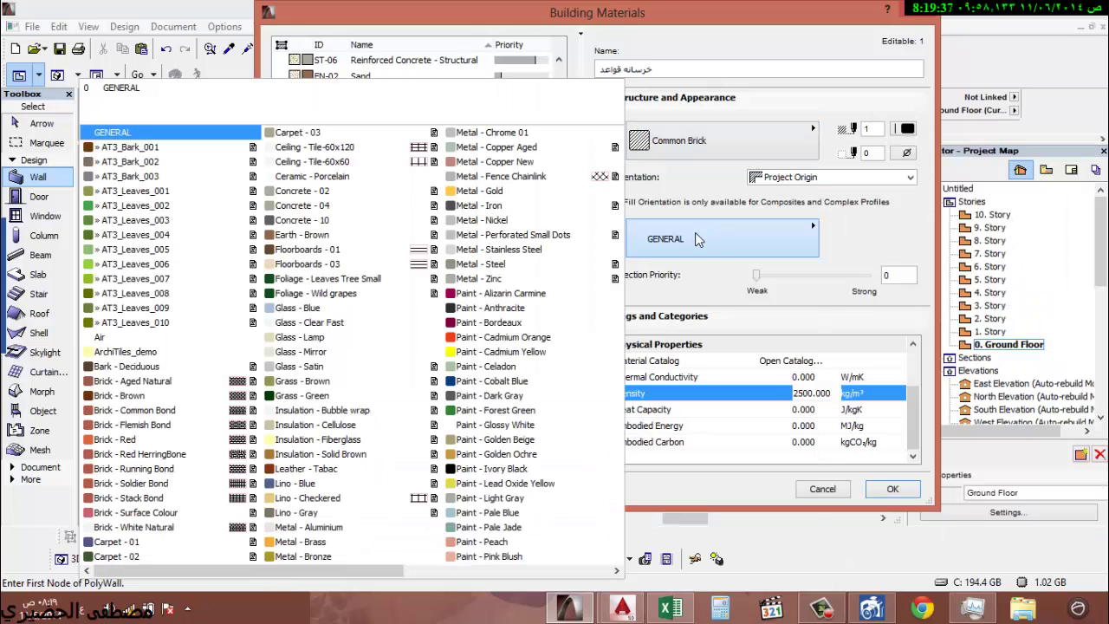
pyautogui.click(726, 153)
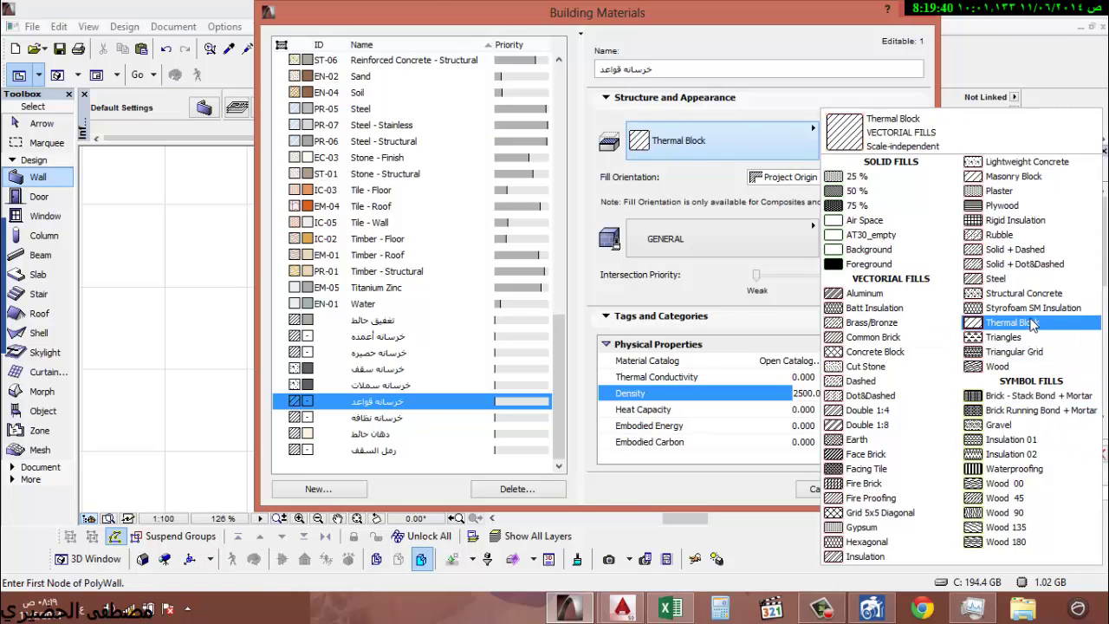
pyautogui.click(1043, 296)
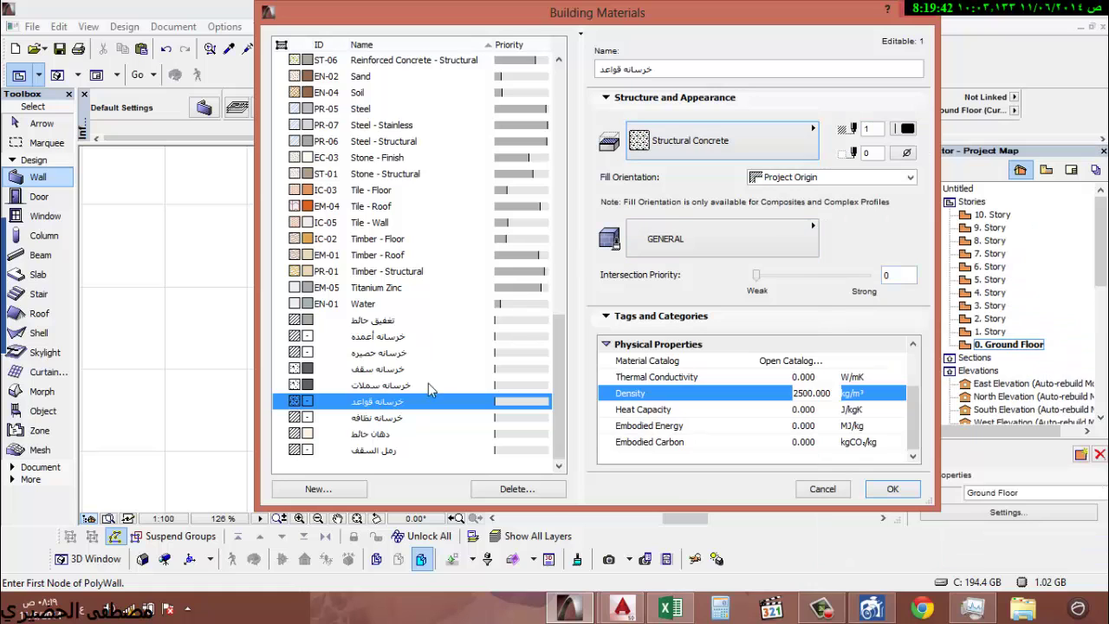
pyautogui.click(724, 239)
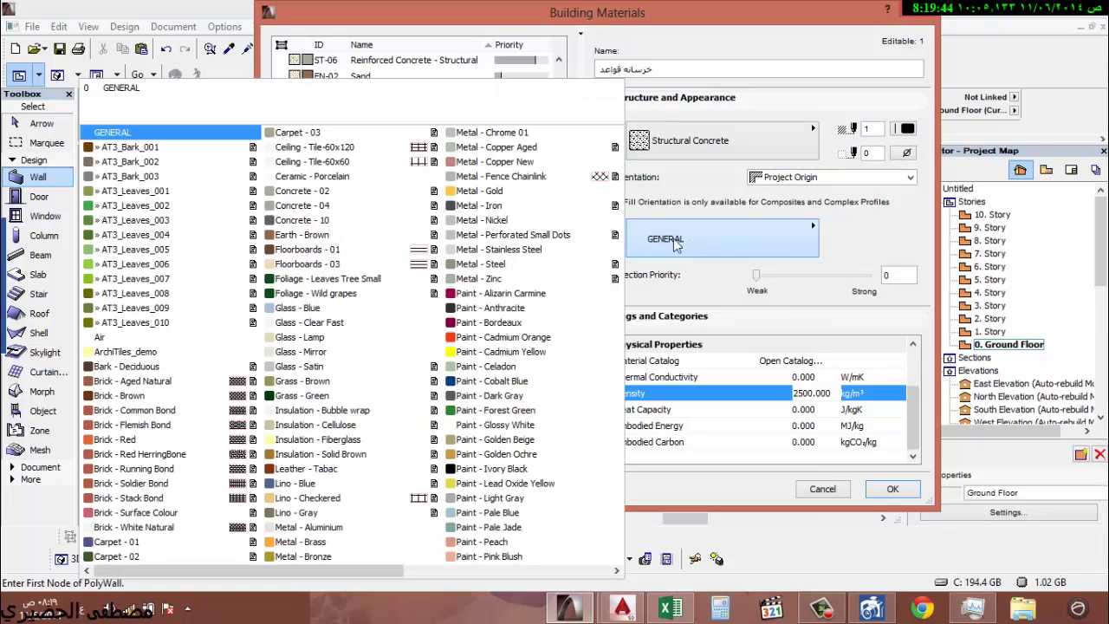
pyautogui.click(301, 220)
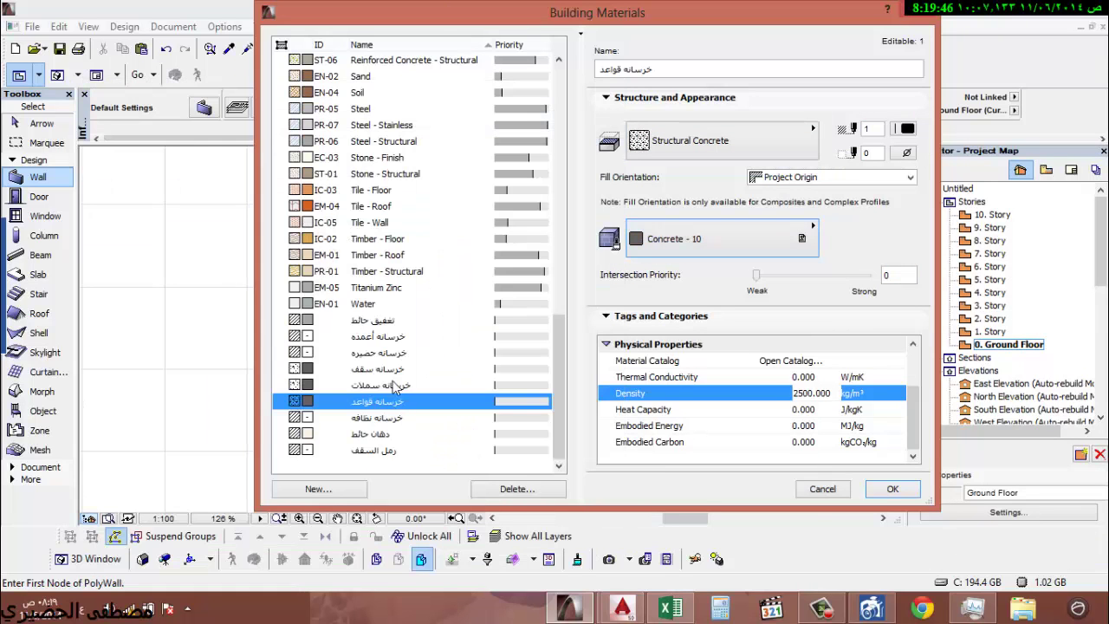
# - Give the "خرسانه سملات" material the Concrete - 04 surface and the Structural Concrete cut fill
pyautogui.click(394, 385)
pyautogui.click(691, 244)
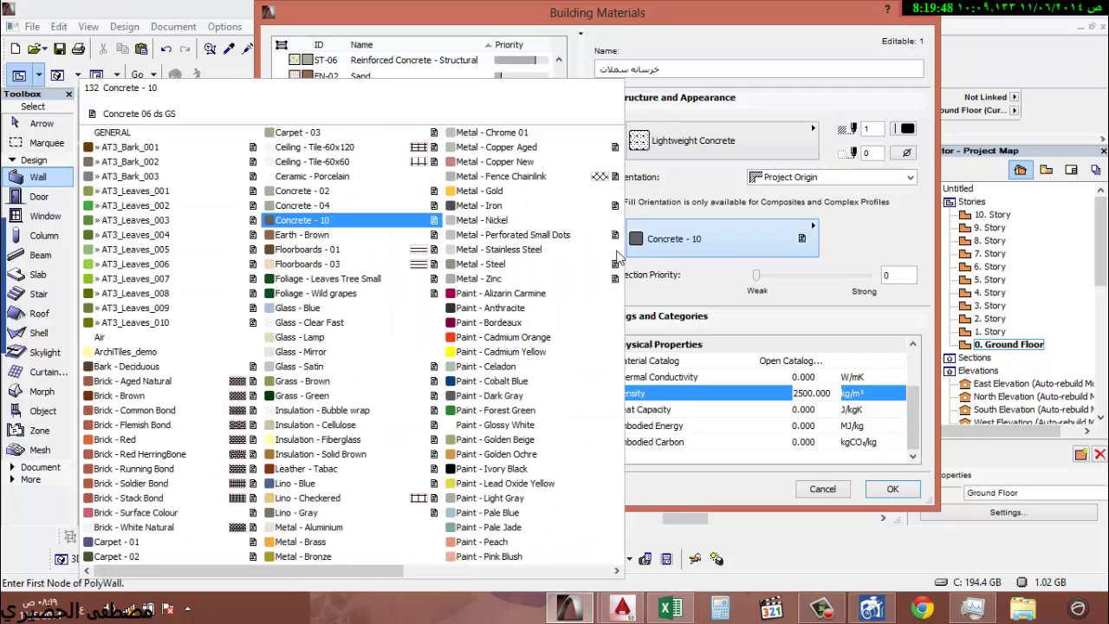
pyautogui.click(735, 145)
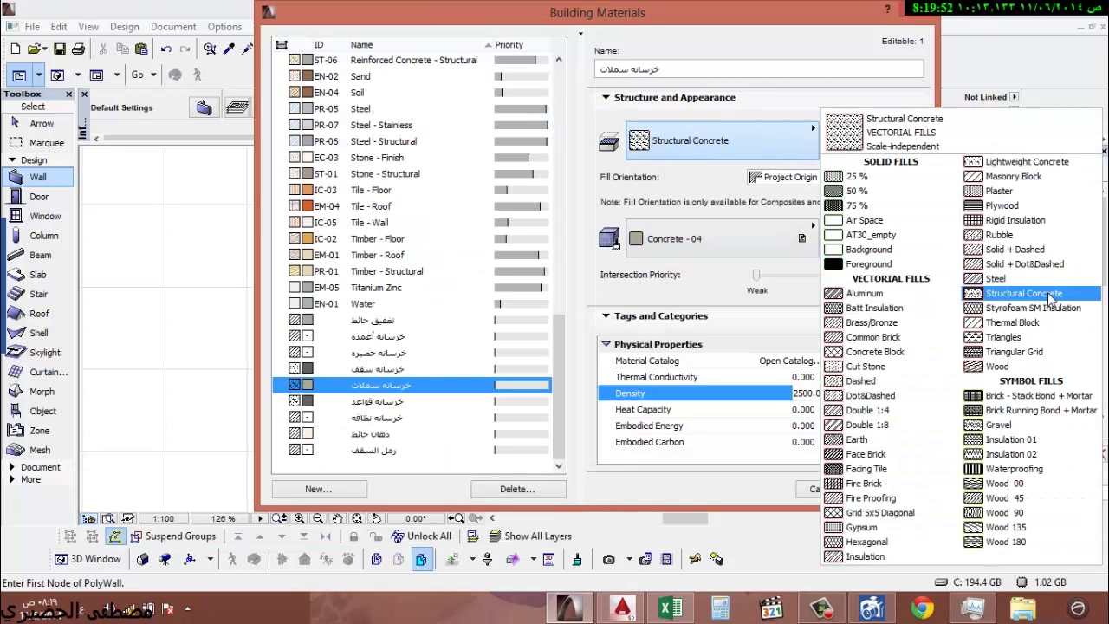
pyautogui.click(1051, 294)
# - Give the "خرسانه سقف" material the Structural Concrete cut fill and the Concrete - 02 surface
pyautogui.click(416, 368)
pyautogui.click(776, 146)
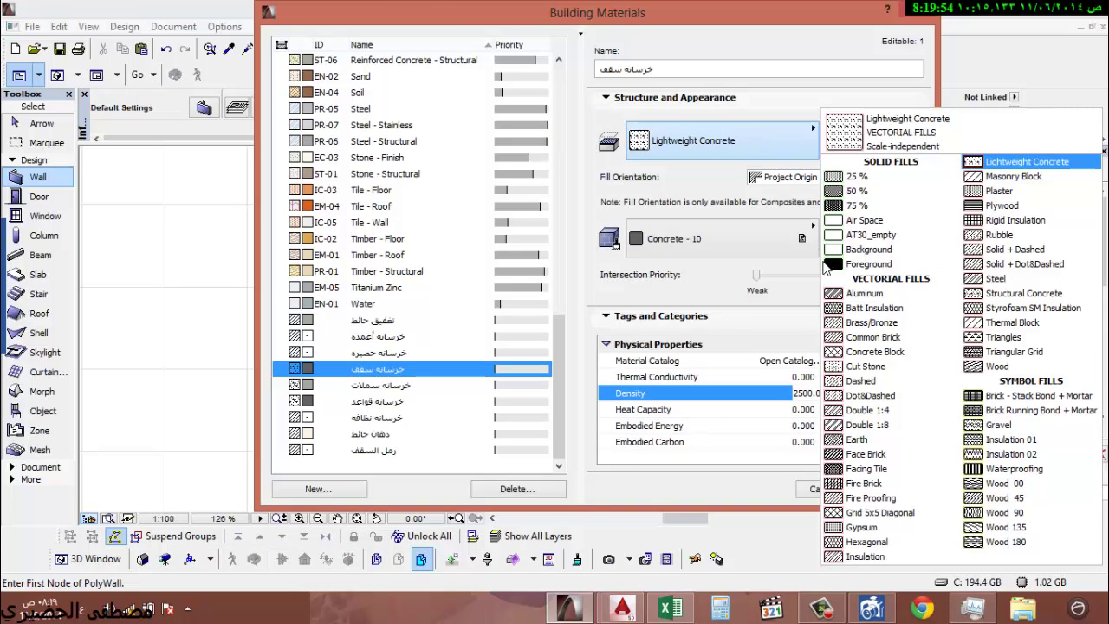
pyautogui.click(1027, 293)
pyautogui.click(726, 247)
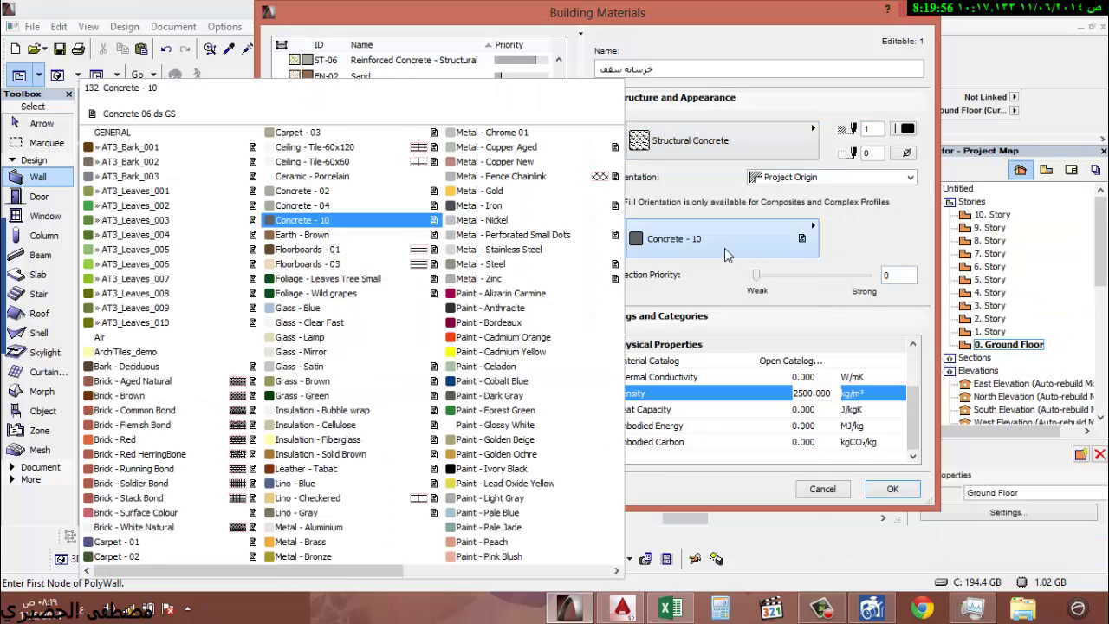
pyautogui.click(305, 191)
pyautogui.click(696, 144)
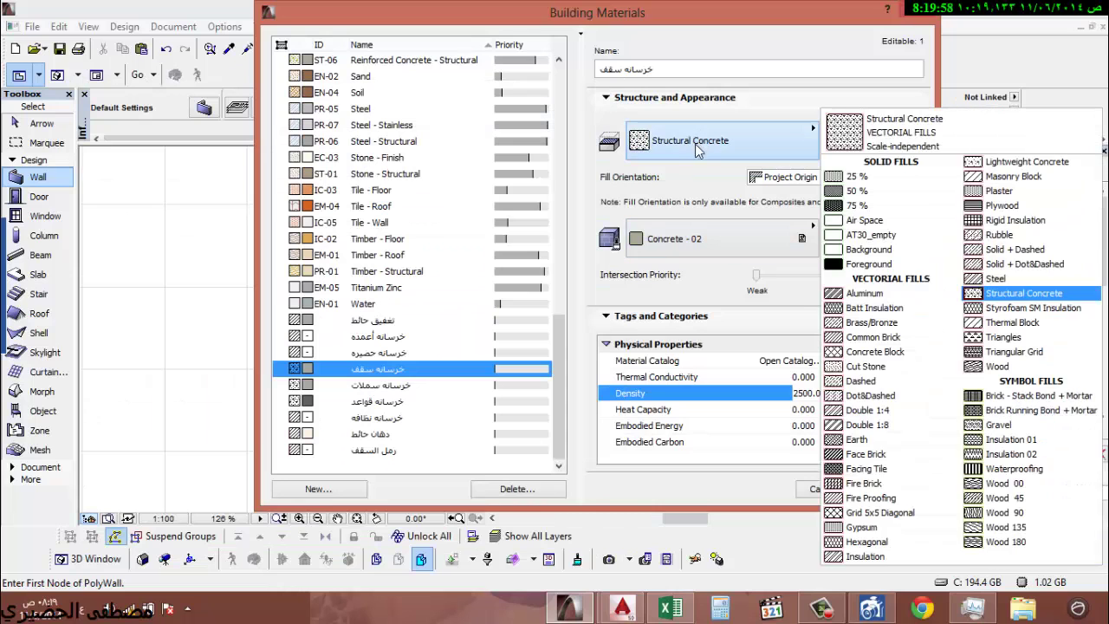
# - Give the "خرسانه حصيره" material the Lightweight Concrete cut fill and the Concrete - 04 surface
pyautogui.click(401, 354)
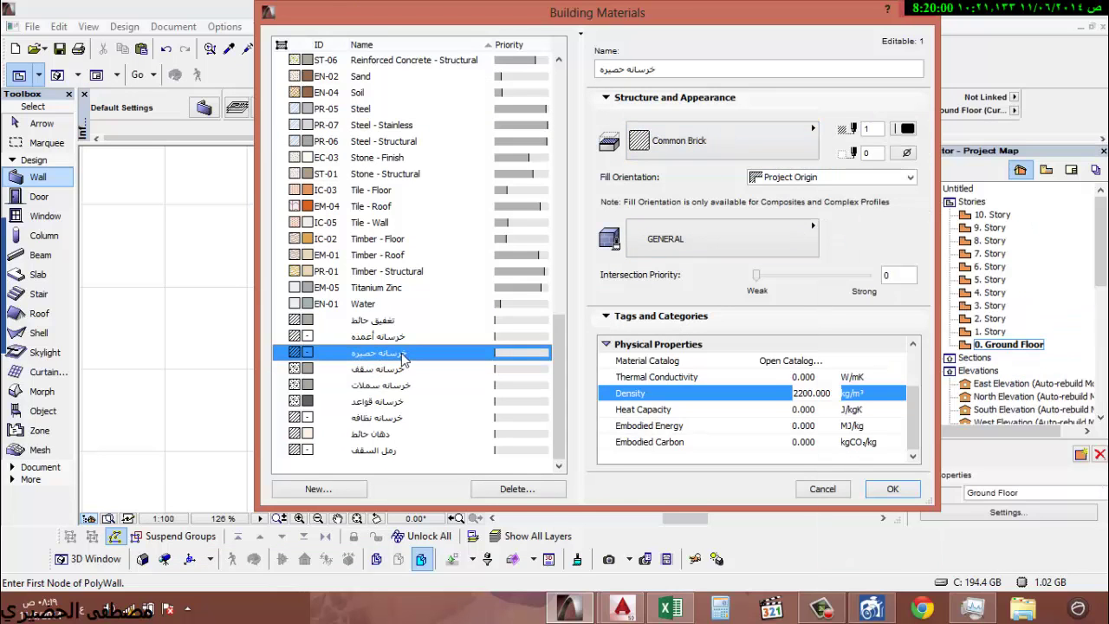
pyautogui.click(702, 235)
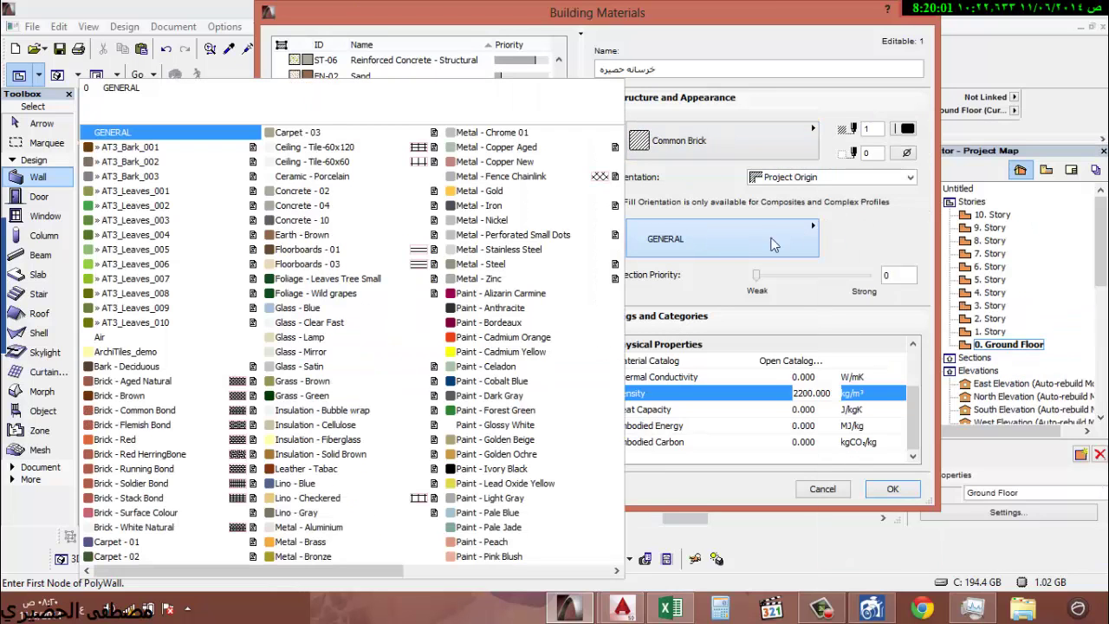
pyautogui.click(713, 254)
pyautogui.click(711, 139)
pyautogui.click(1068, 163)
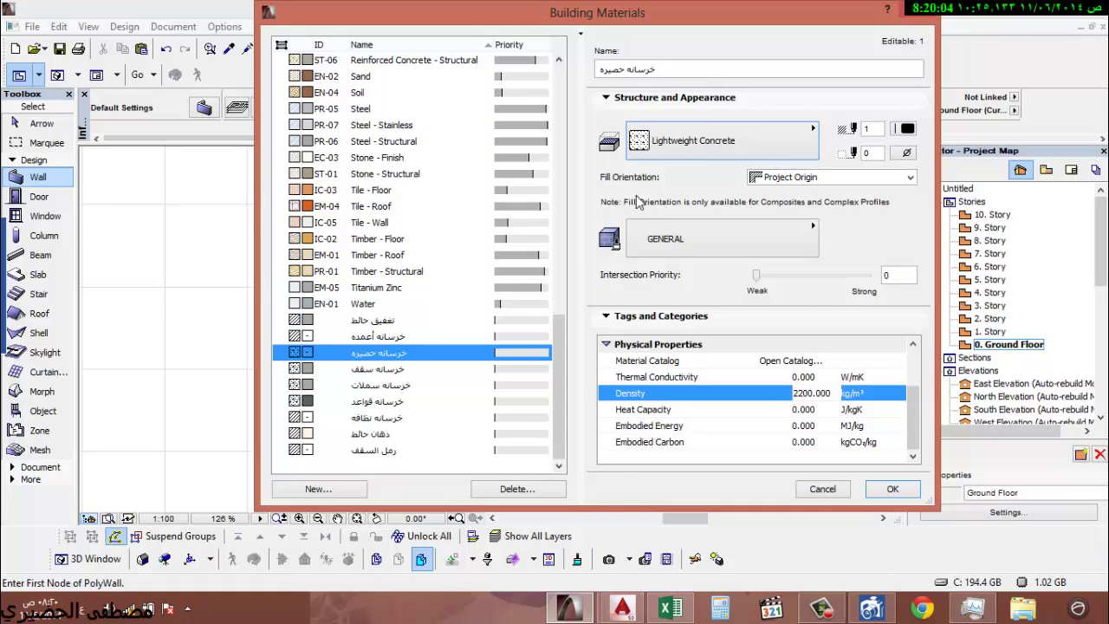
pyautogui.click(702, 239)
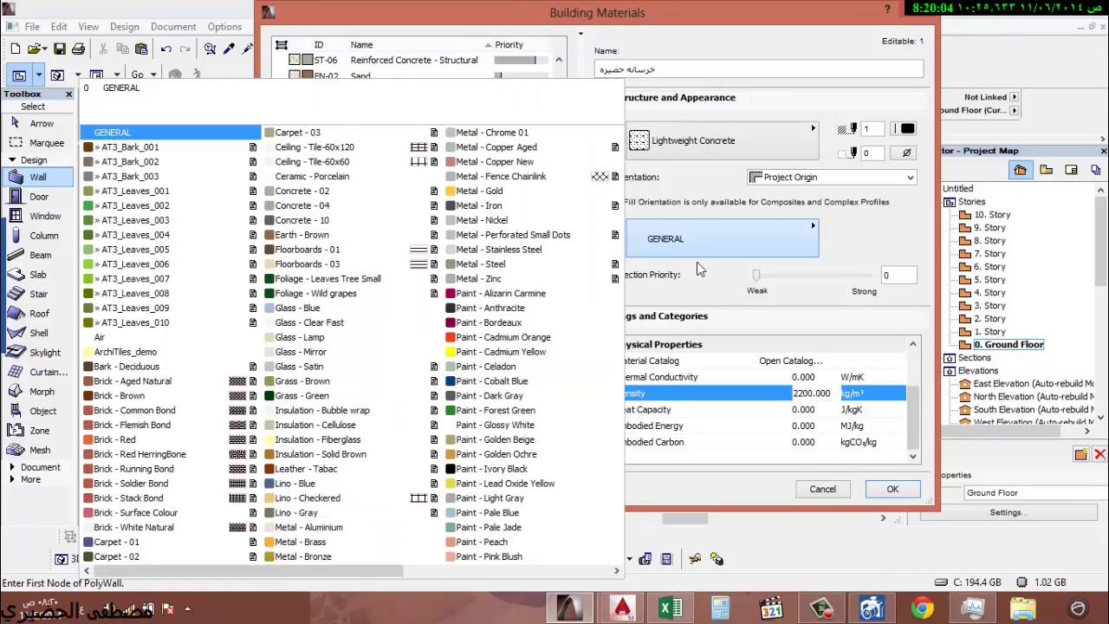
pyautogui.click(319, 206)
# - Give the "خرسانه أعمده" material the Structural Concrete cut fill and the Concrete - 02 surface
pyautogui.click(358, 338)
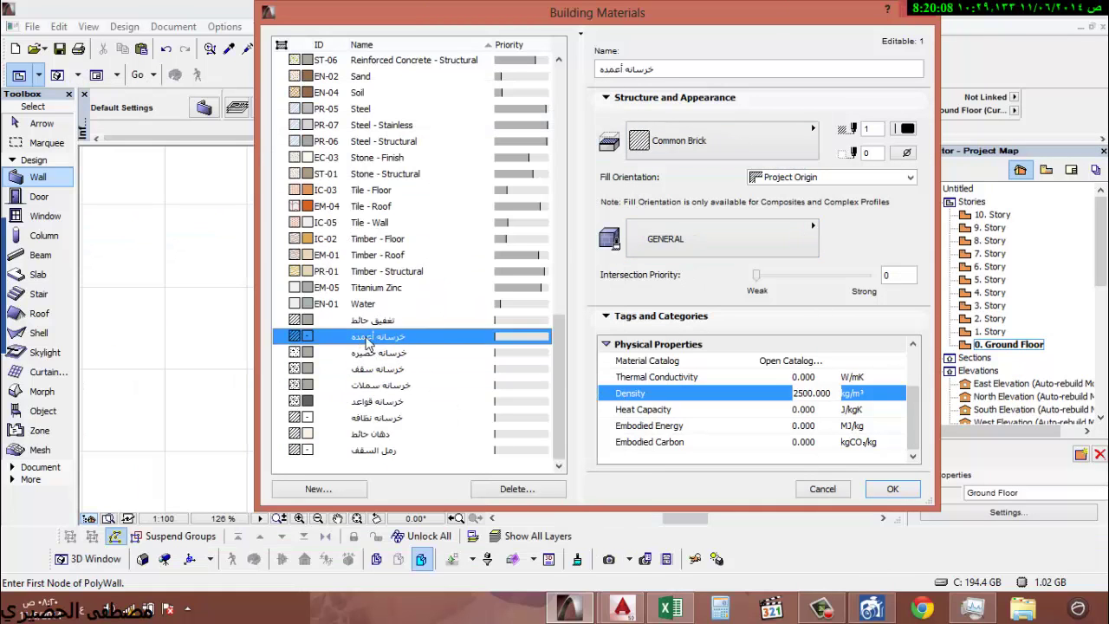
pyautogui.click(692, 143)
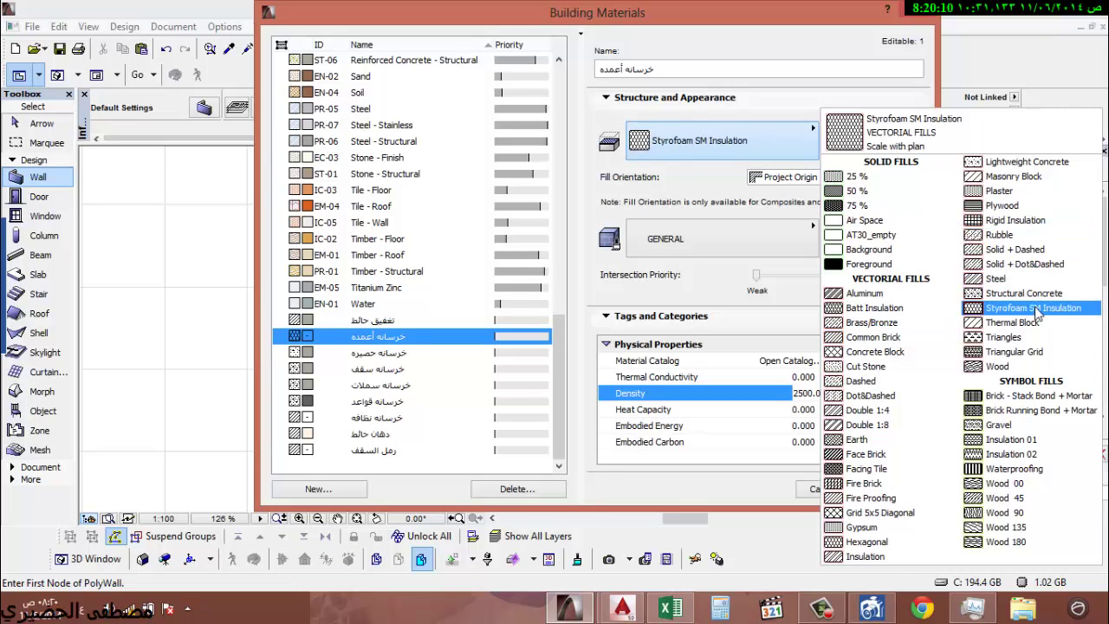
pyautogui.click(1025, 293)
pyautogui.click(750, 251)
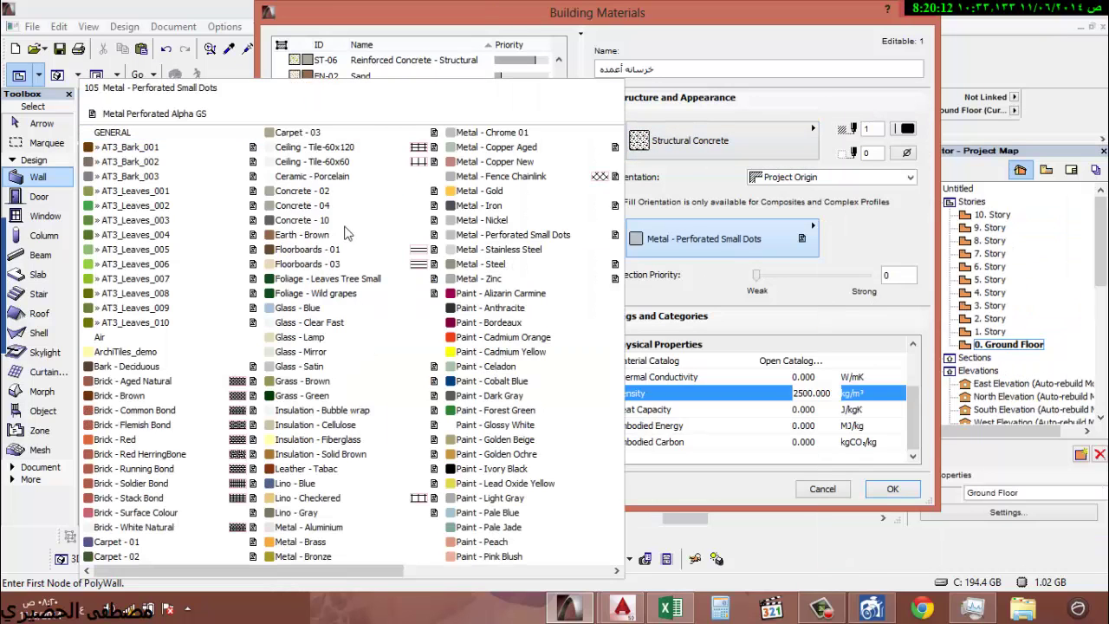
pyautogui.click(305, 198)
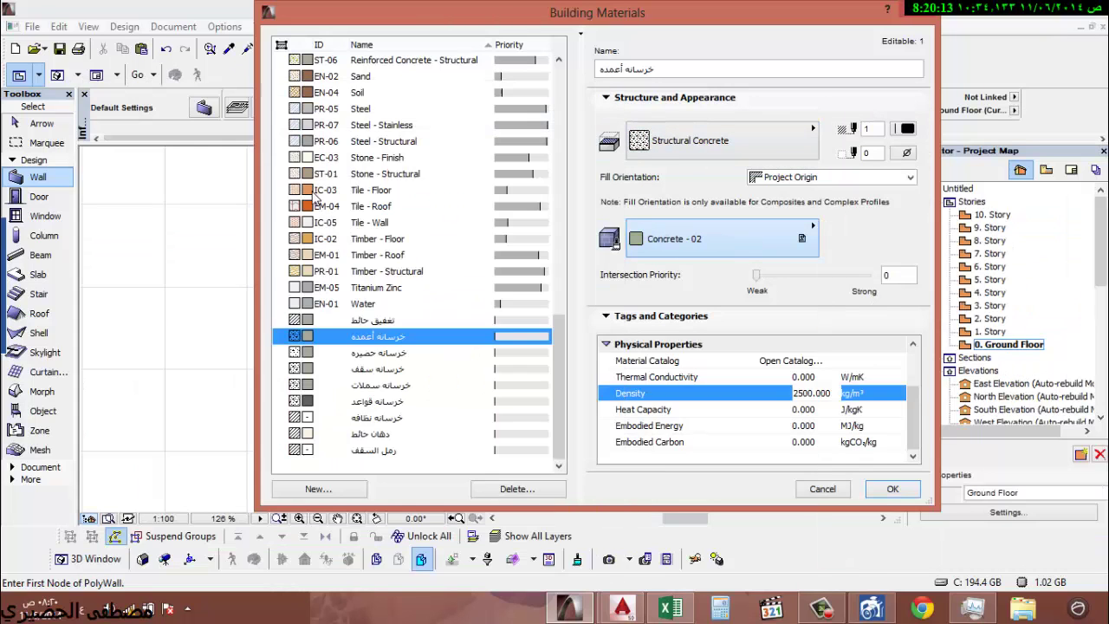
# - Give the "رمل السقف" material the Foreground cut fill and the Paint - Golden Ochre surface
pyautogui.click(384, 322)
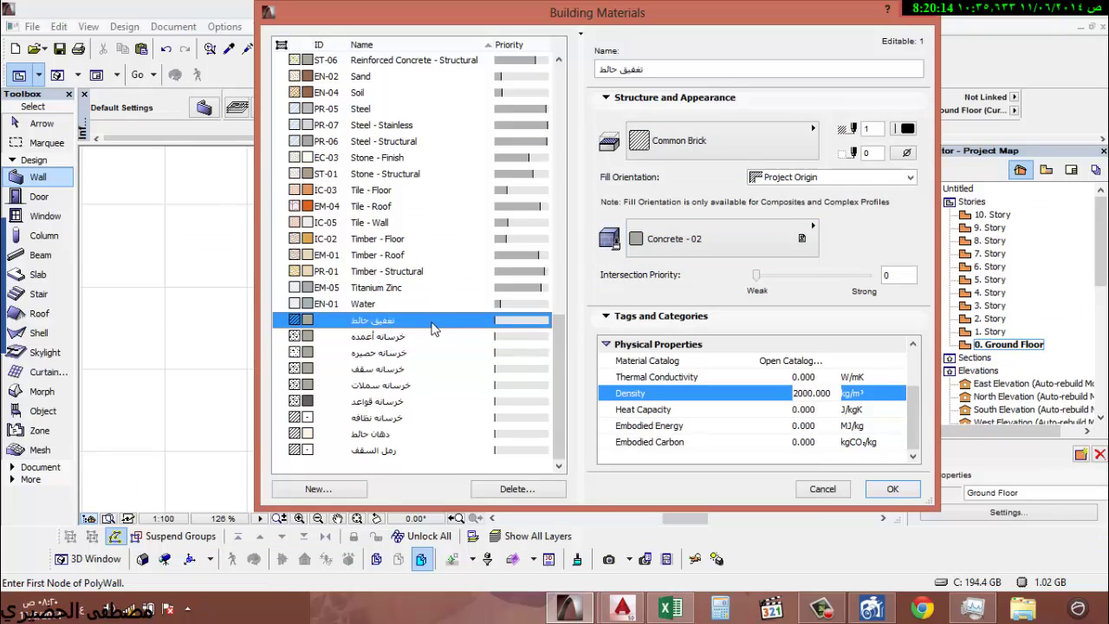
pyautogui.click(381, 435)
pyautogui.click(381, 450)
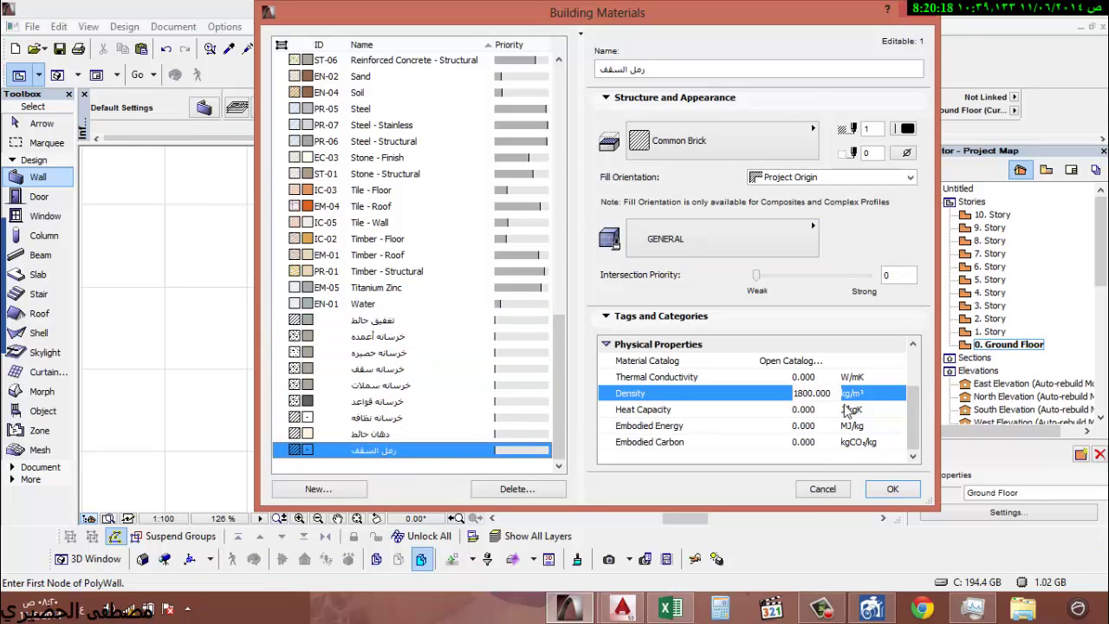
pyautogui.click(673, 236)
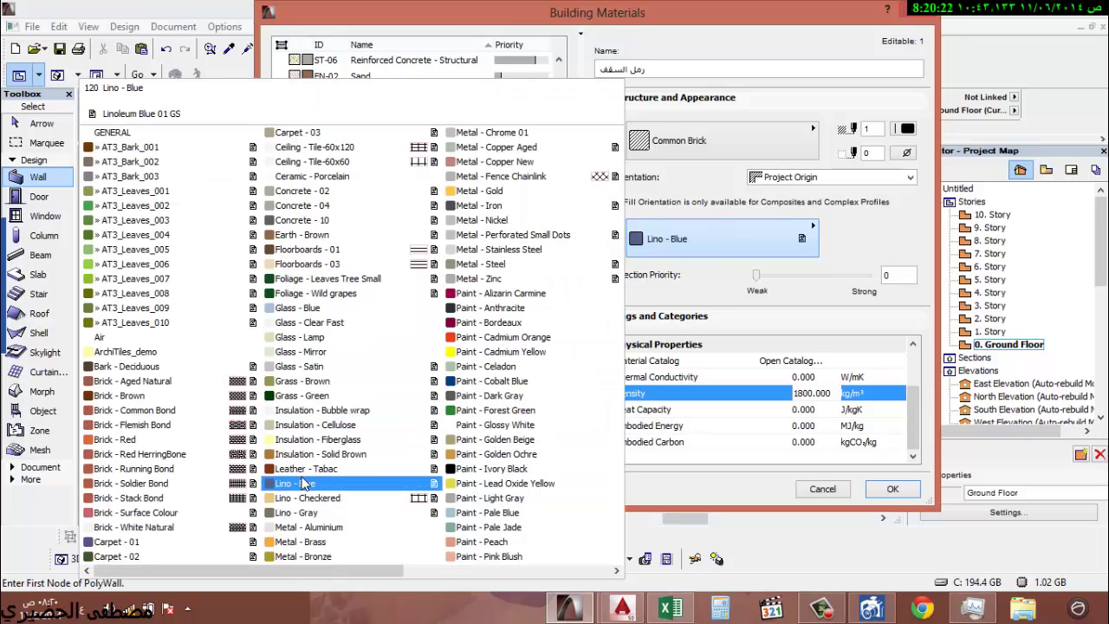
pyautogui.press('s')
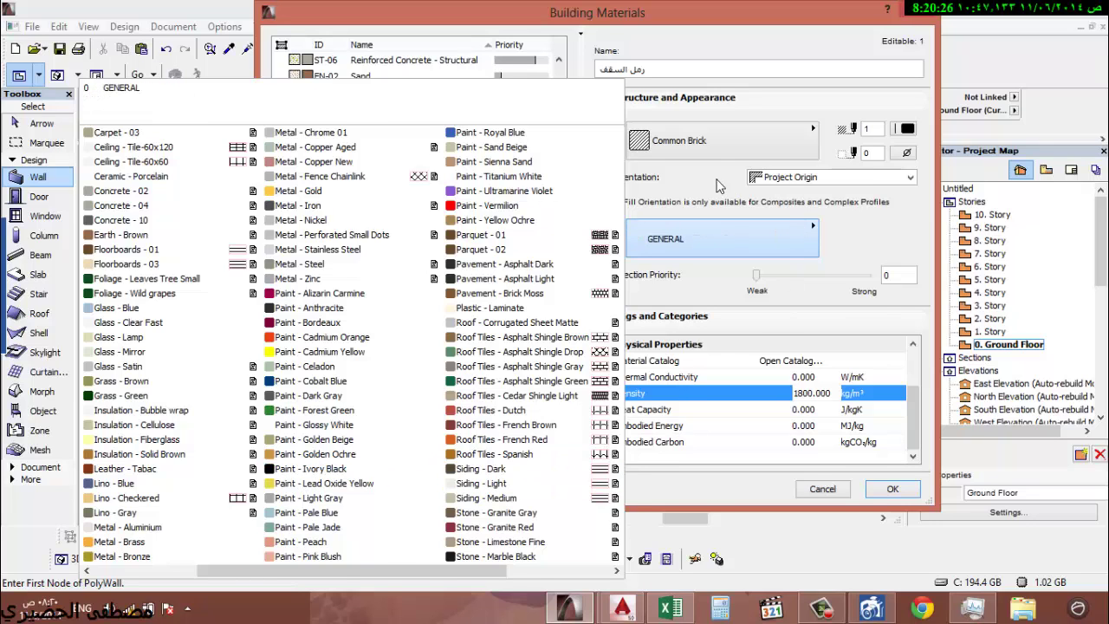
pyautogui.click(724, 142)
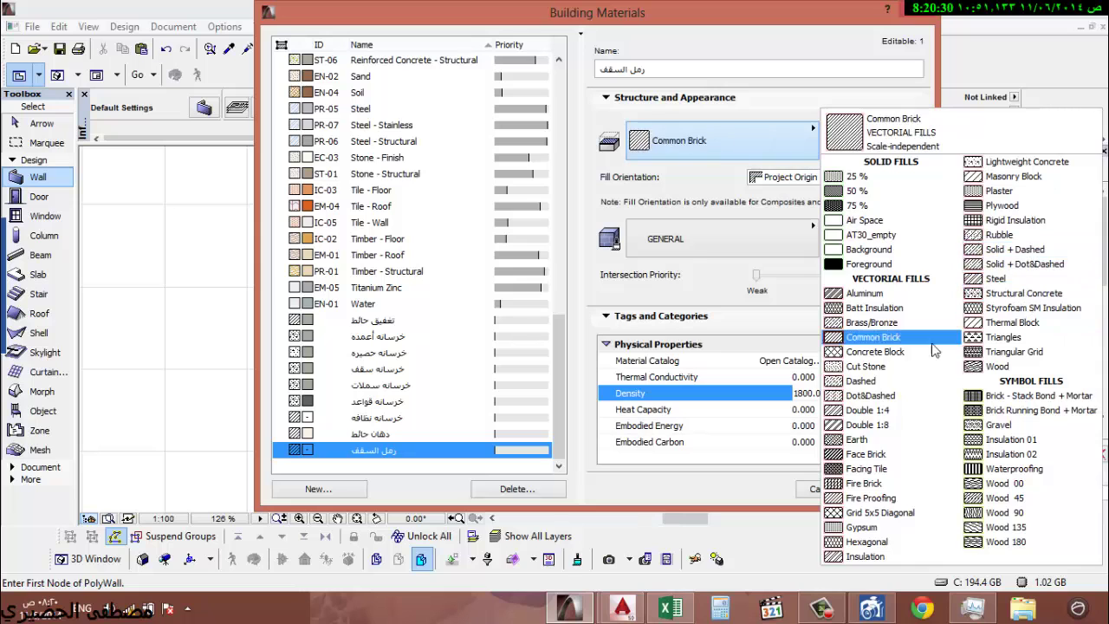
pyautogui.click(869, 264)
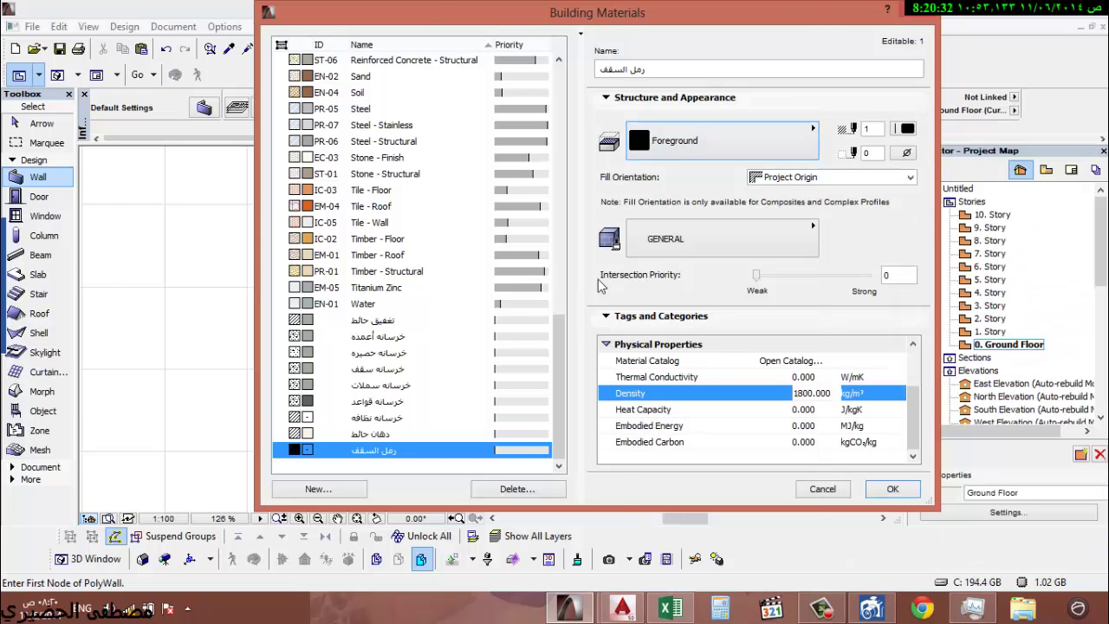
pyautogui.click(696, 240)
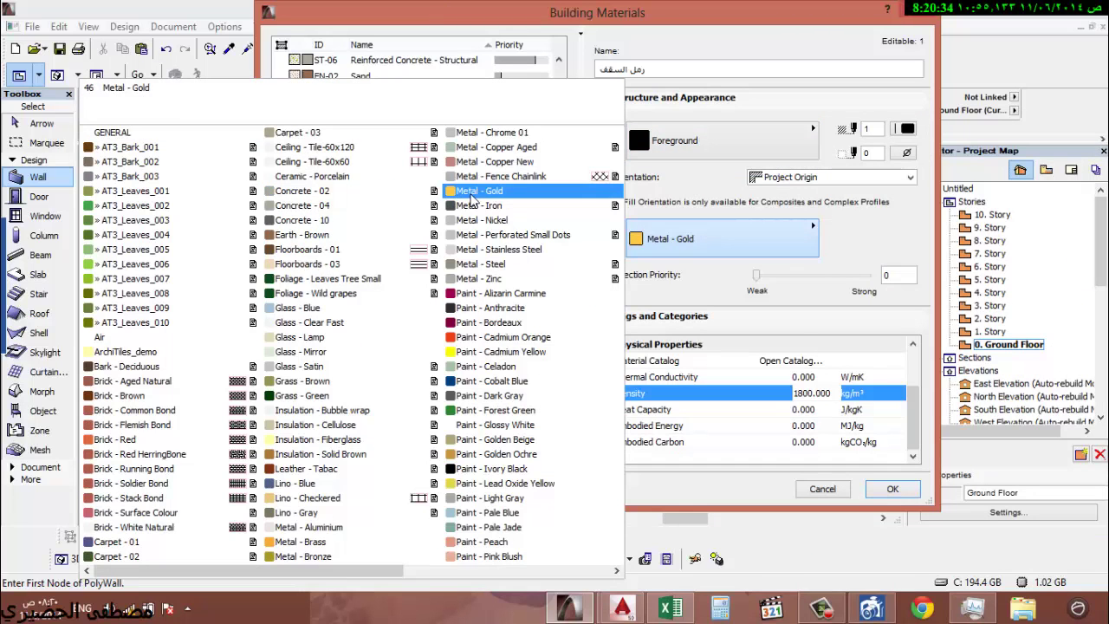
pyautogui.click(492, 454)
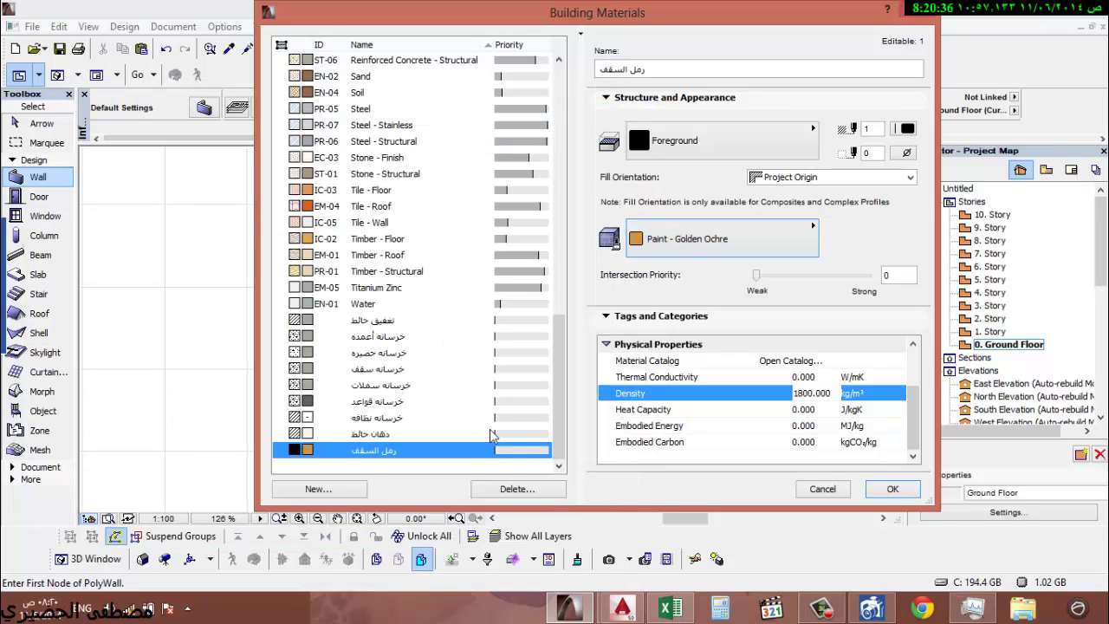
# - Create a new building material named "دهان السقف" from scratch, not as a duplicate
pyautogui.click(348, 491)
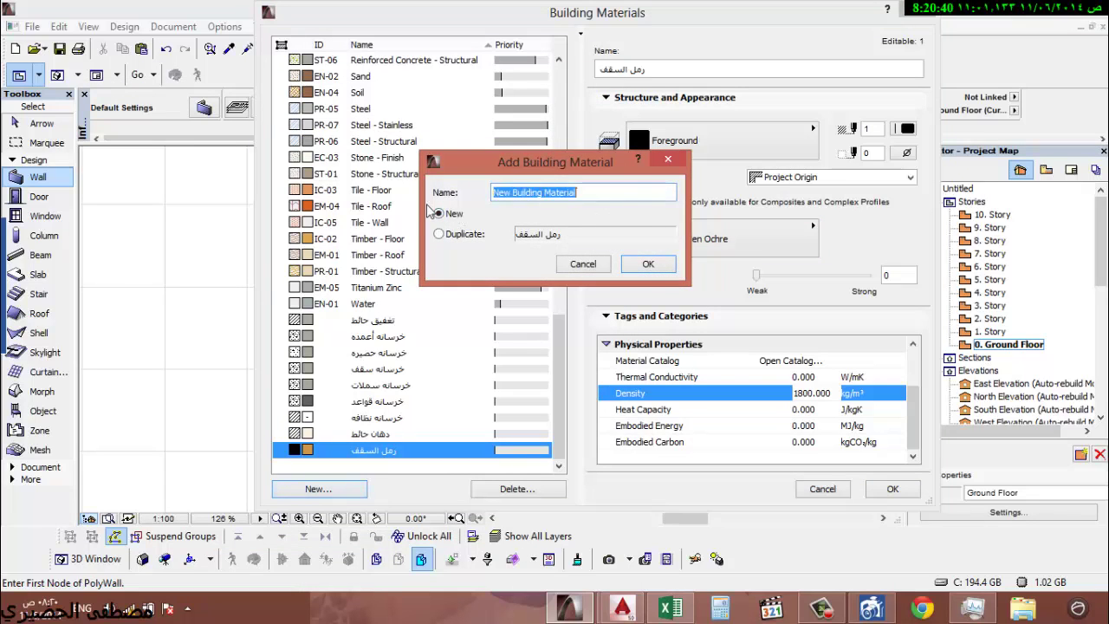
pyautogui.press('BackSpace')
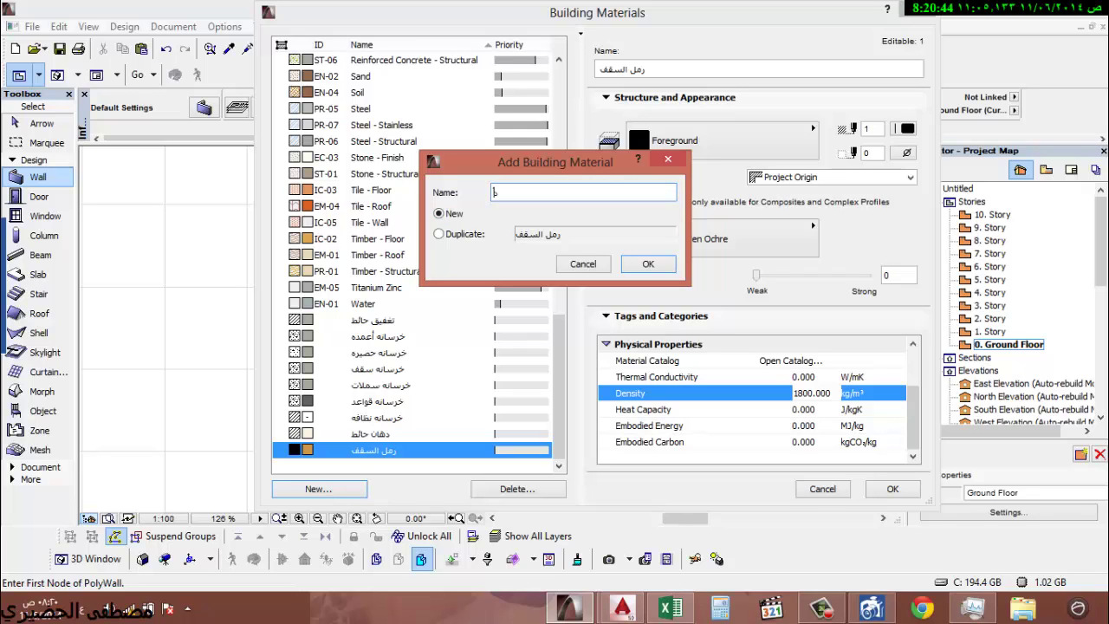
pyautogui.write('دهان السقف')
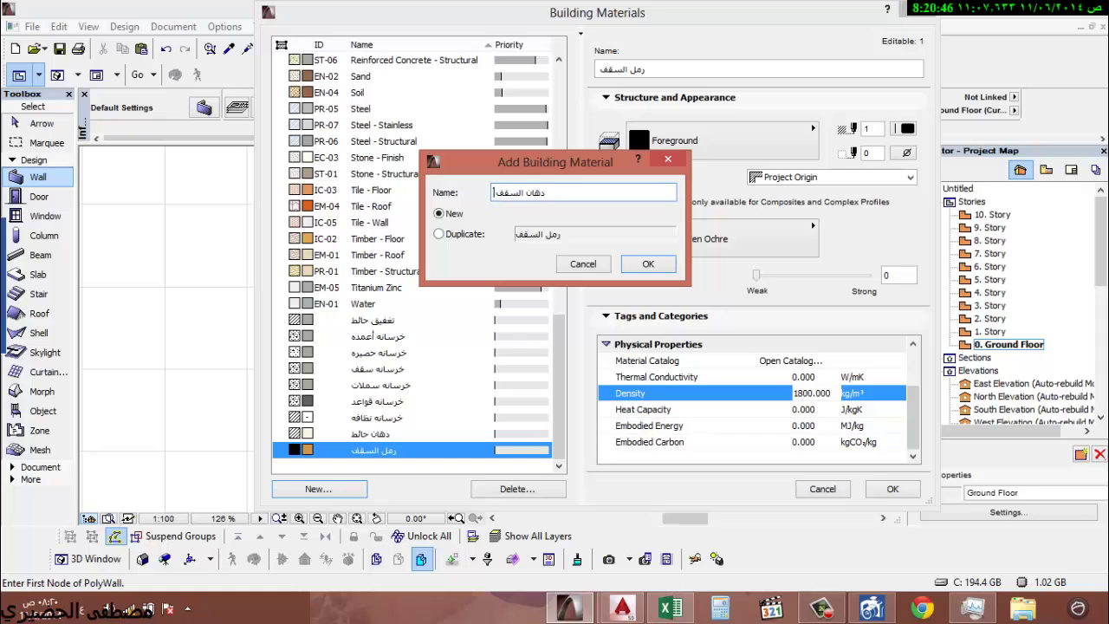
pyautogui.click(645, 271)
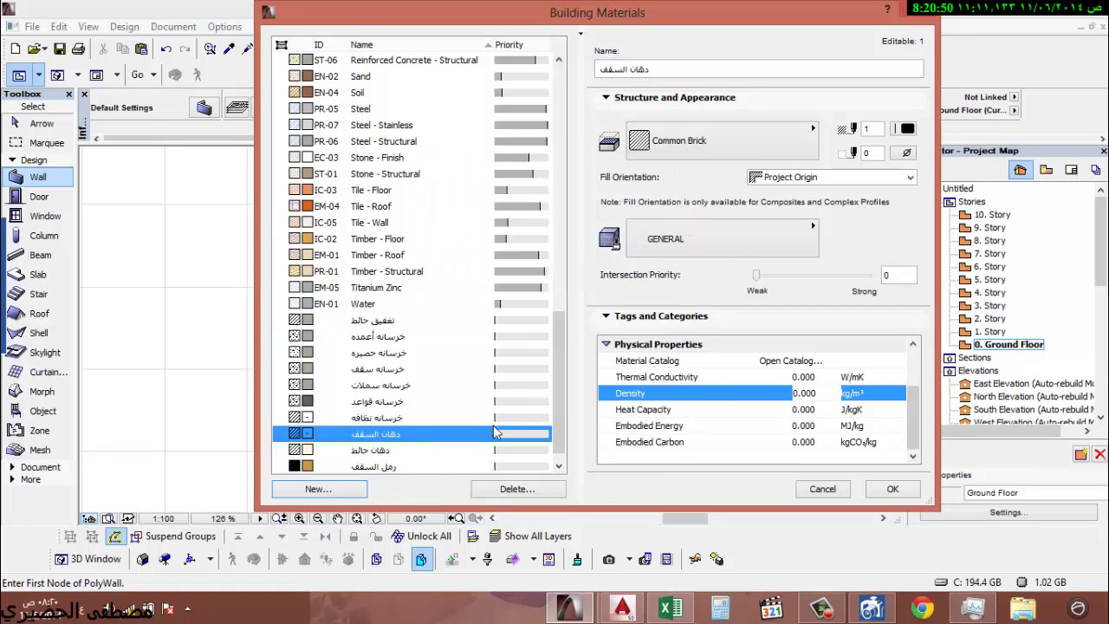
# - Give the "دهان السقف" material the Foreground cut fill and the Plastic - Laminate surface
pyautogui.click(707, 149)
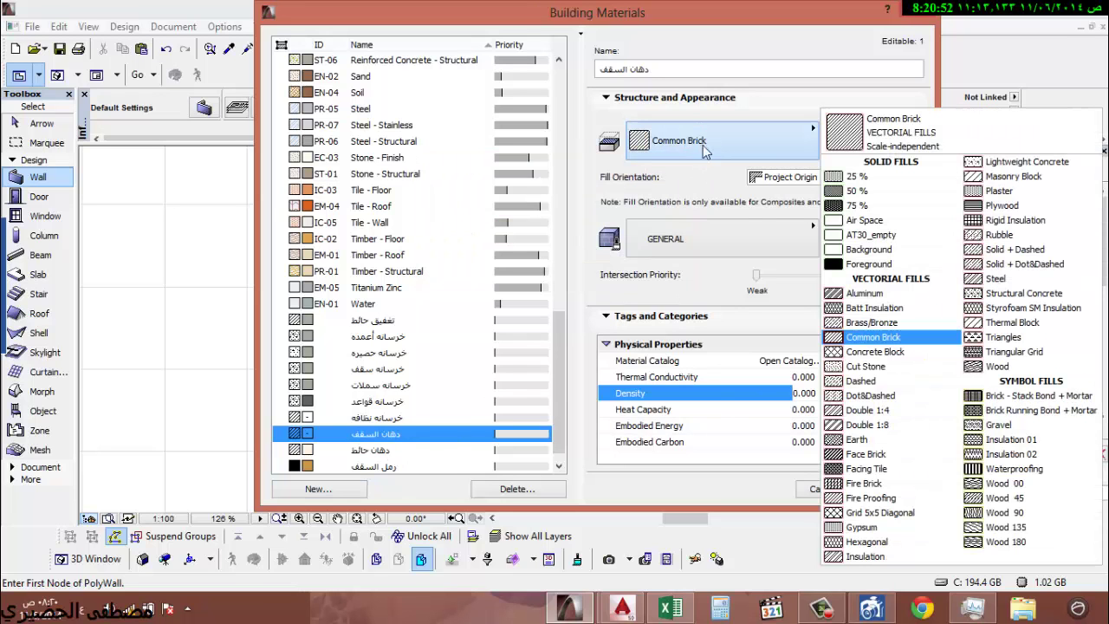
pyautogui.click(868, 263)
pyautogui.click(702, 240)
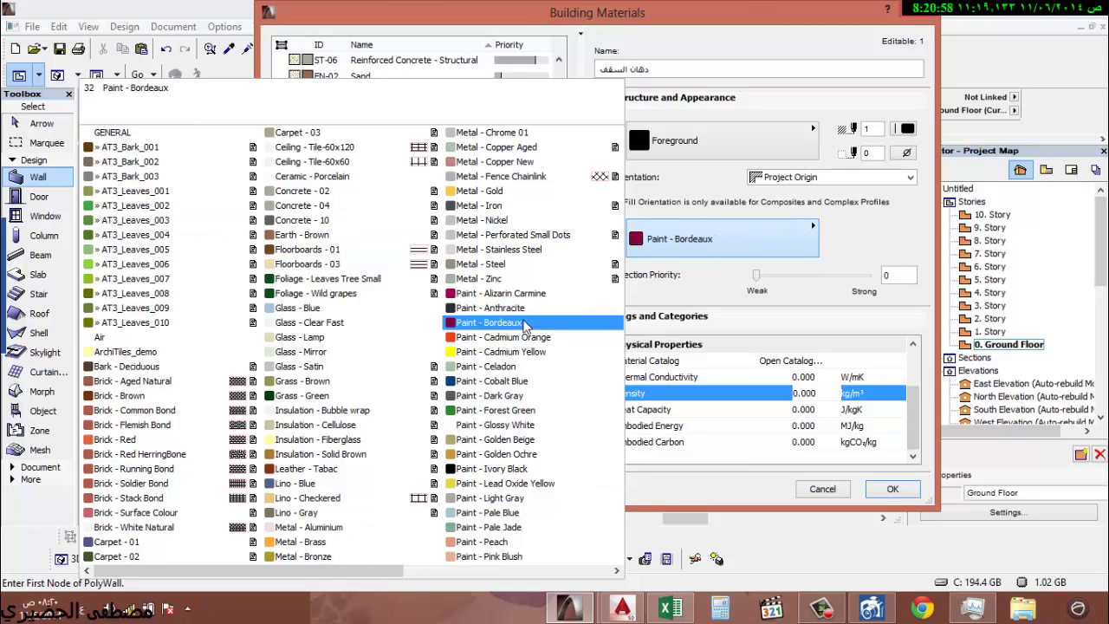
pyautogui.hscroll(3, 539, 264)
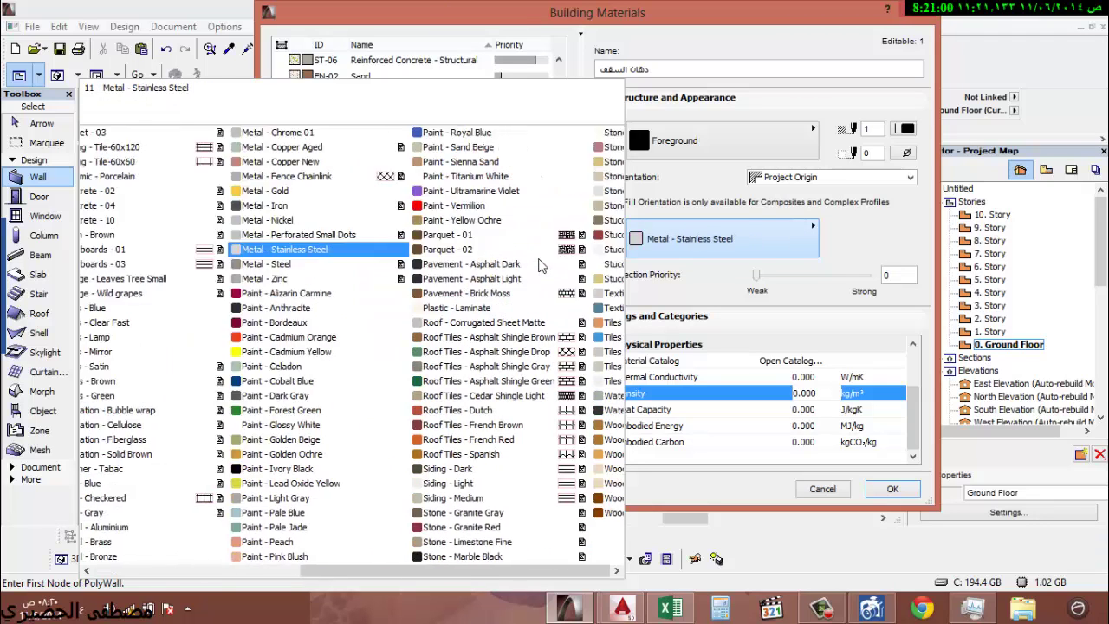
pyautogui.hscroll(3, 539, 264)
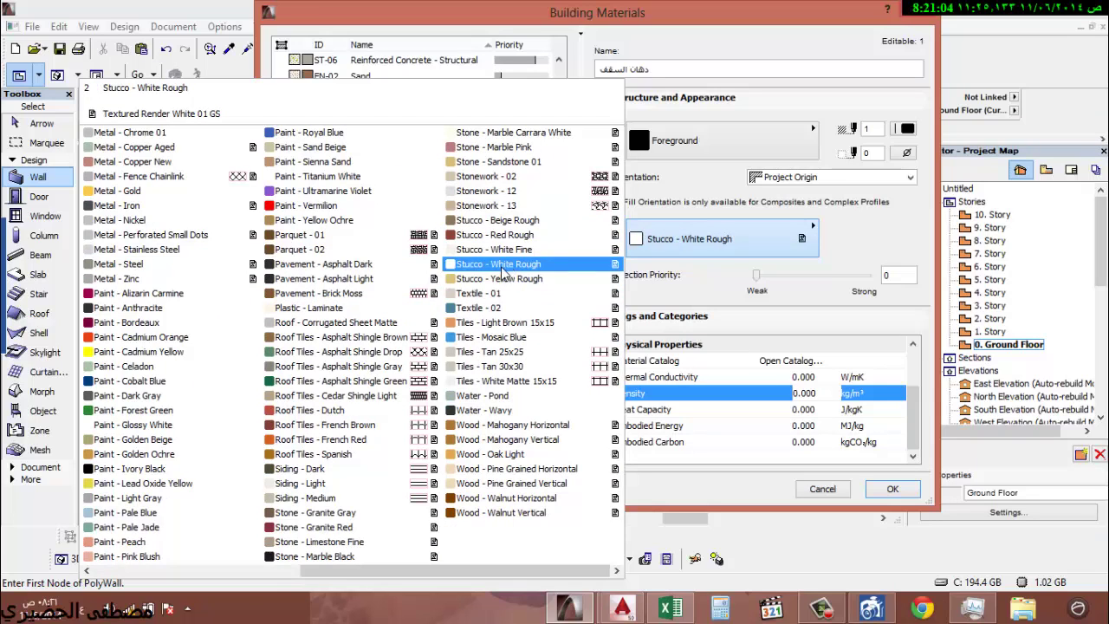
pyautogui.click(296, 308)
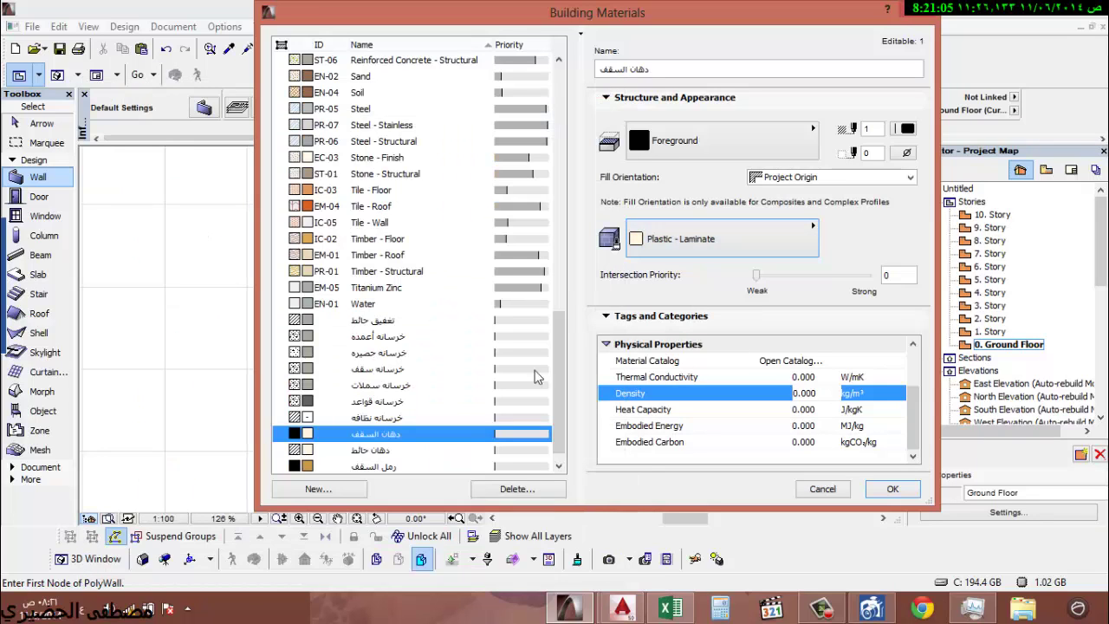
# - Add a new, non-duplicated building material named "مونه البلاط"
pyautogui.click(319, 489)
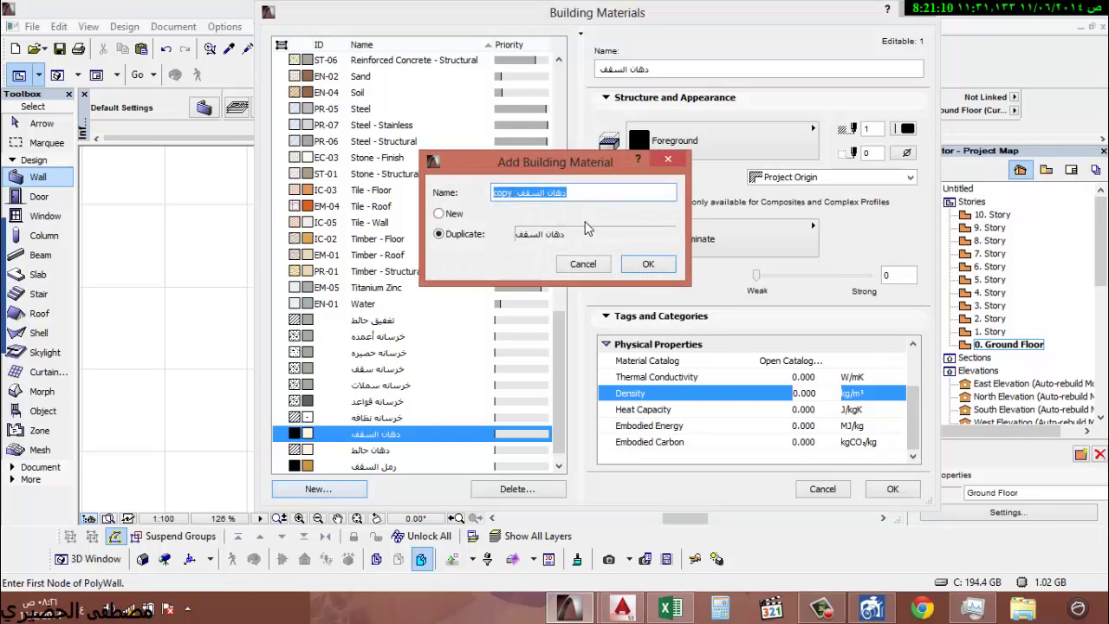
pyautogui.click(438, 213)
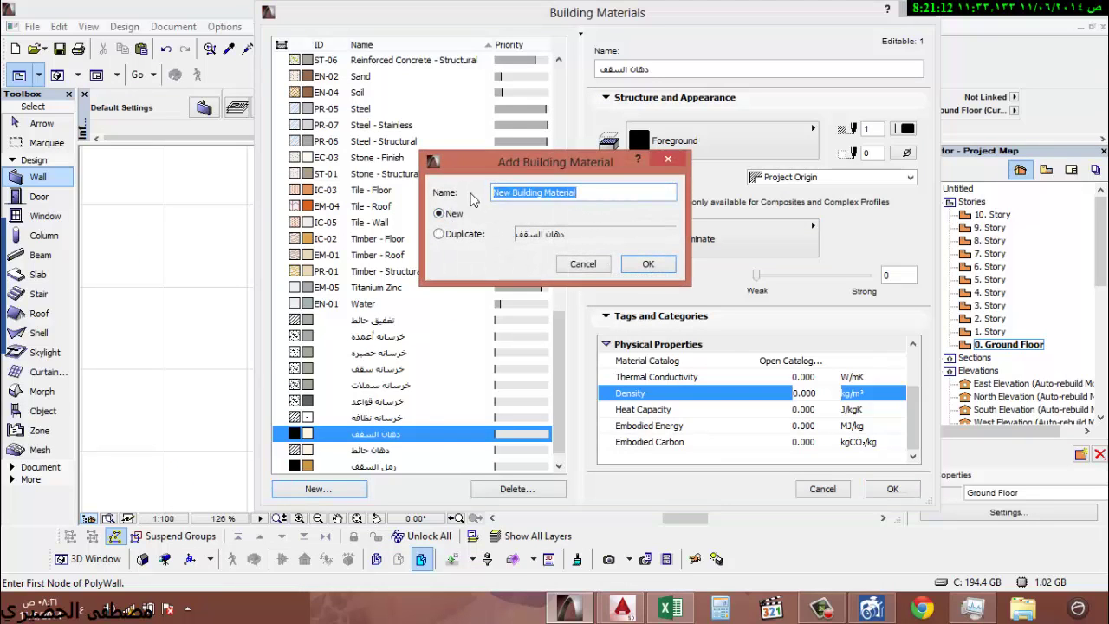
pyautogui.write('م')
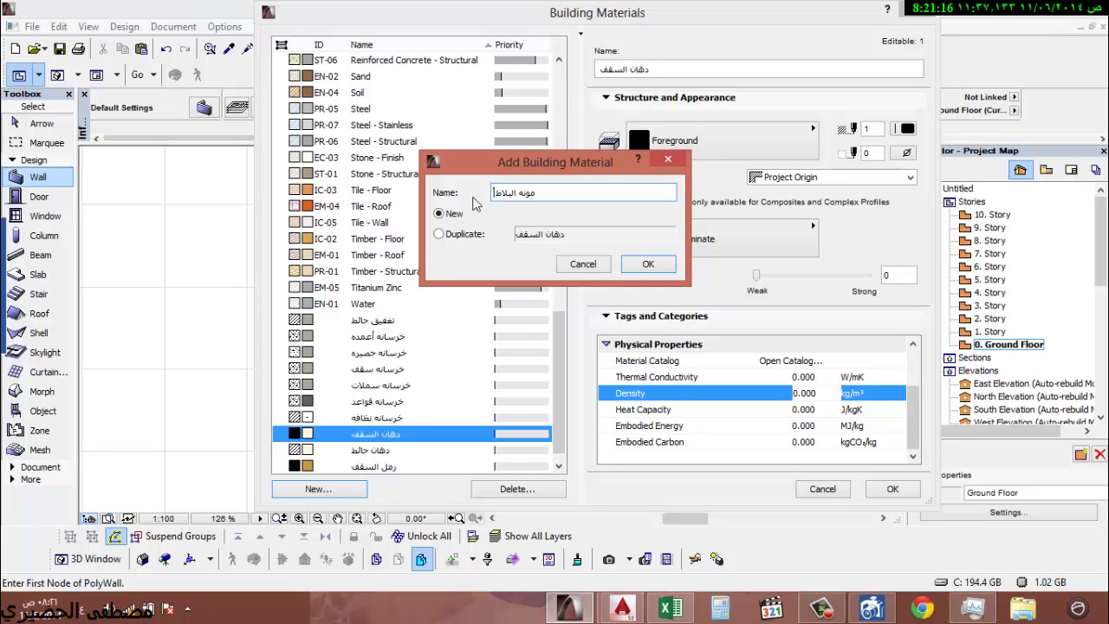
pyautogui.write('ونه البلاط')
pyautogui.click(649, 263)
# - Give the "مونه البلاط" material the Lightweight Concrete cut fill and the Paint - Light Gray surface
pyautogui.click(741, 139)
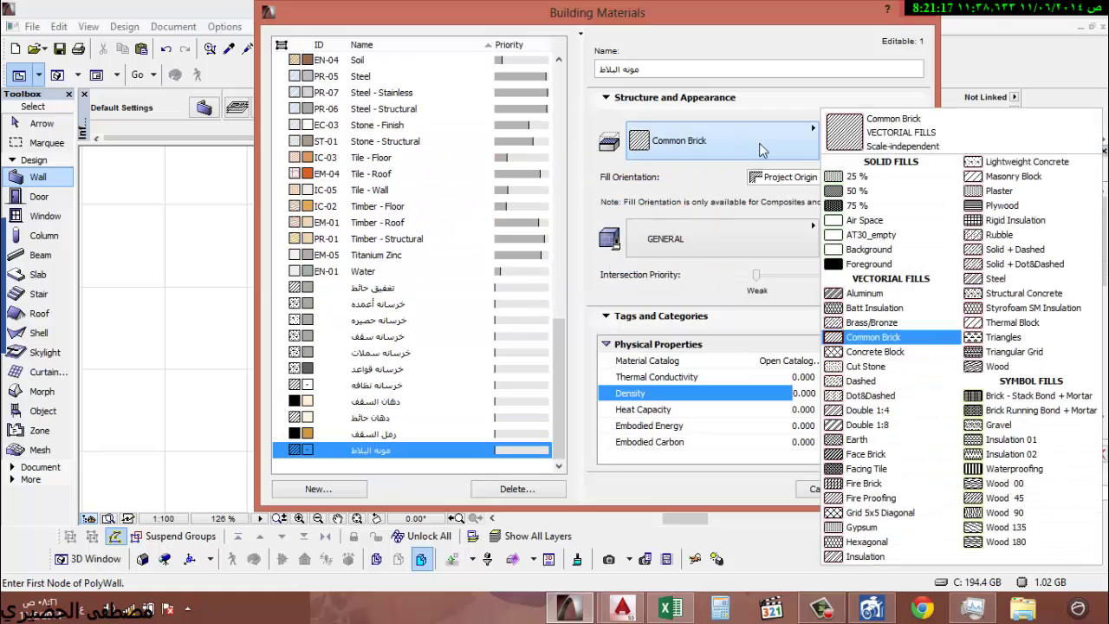
pyautogui.click(1007, 165)
pyautogui.click(737, 247)
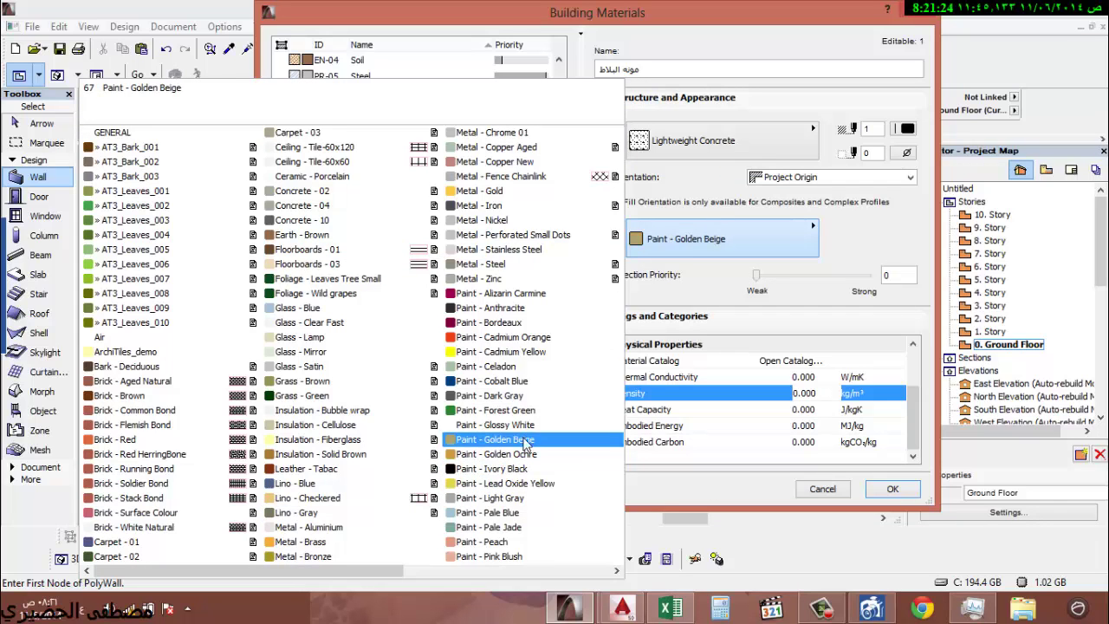
pyautogui.scroll(-1, 511, 342)
pyautogui.scroll(-1, 511, 342)
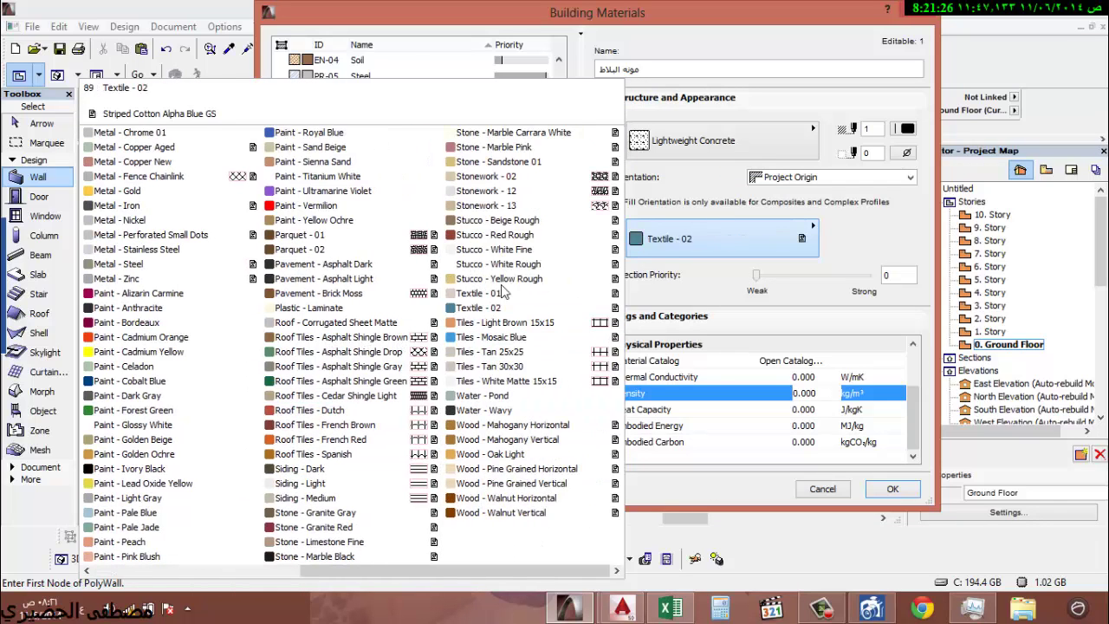
pyautogui.scroll(2, 221, 232)
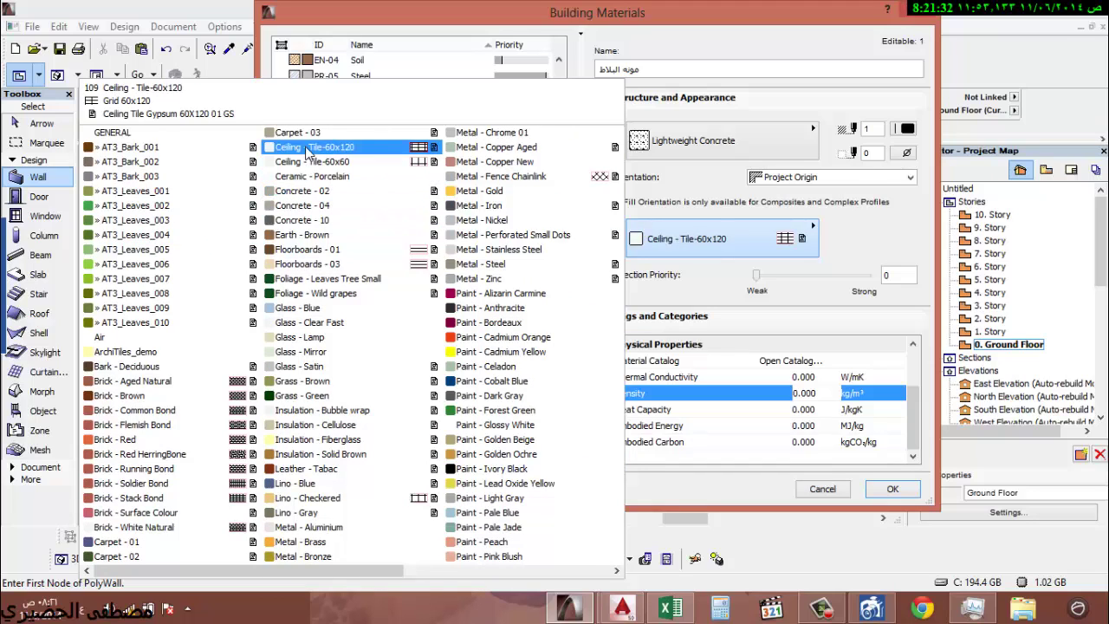
pyautogui.click(498, 500)
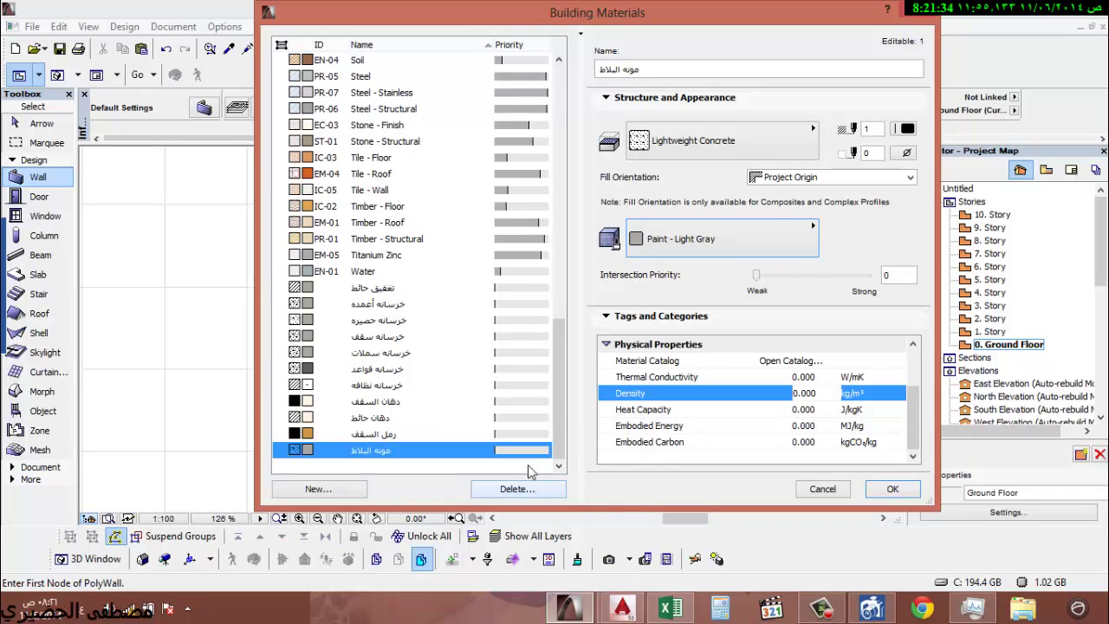
# - Set the density of the "مونه البلاط" material to 2000 kg/m³
pyautogui.click(761, 392)
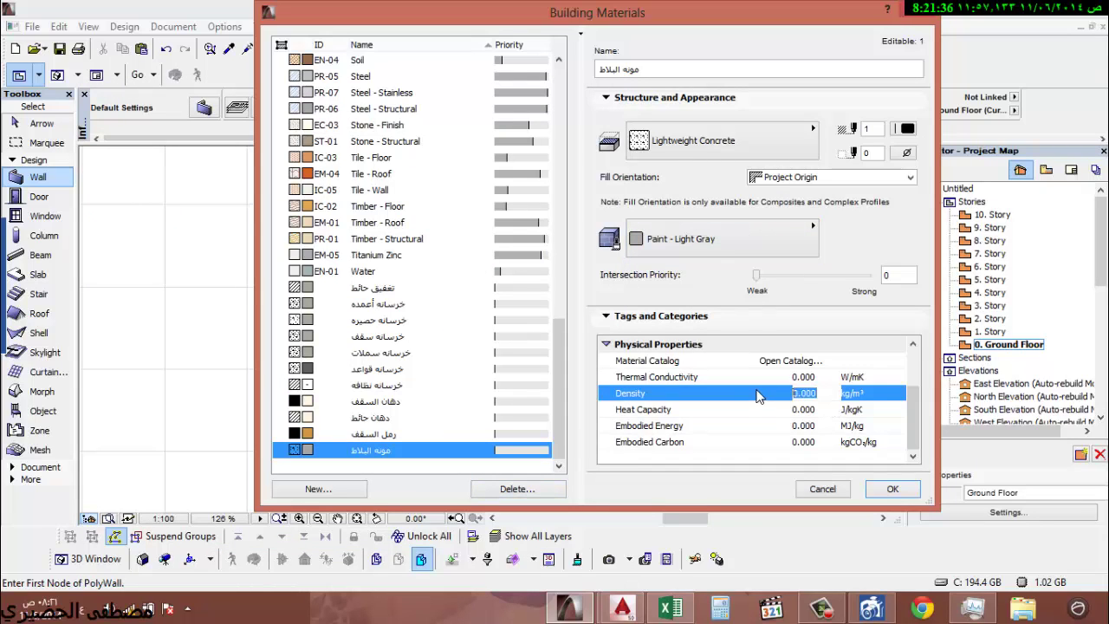
pyautogui.write('20')
pyautogui.press('Return')
# - Add a new, non-duplicated building material named "البلاط"
pyautogui.click(363, 489)
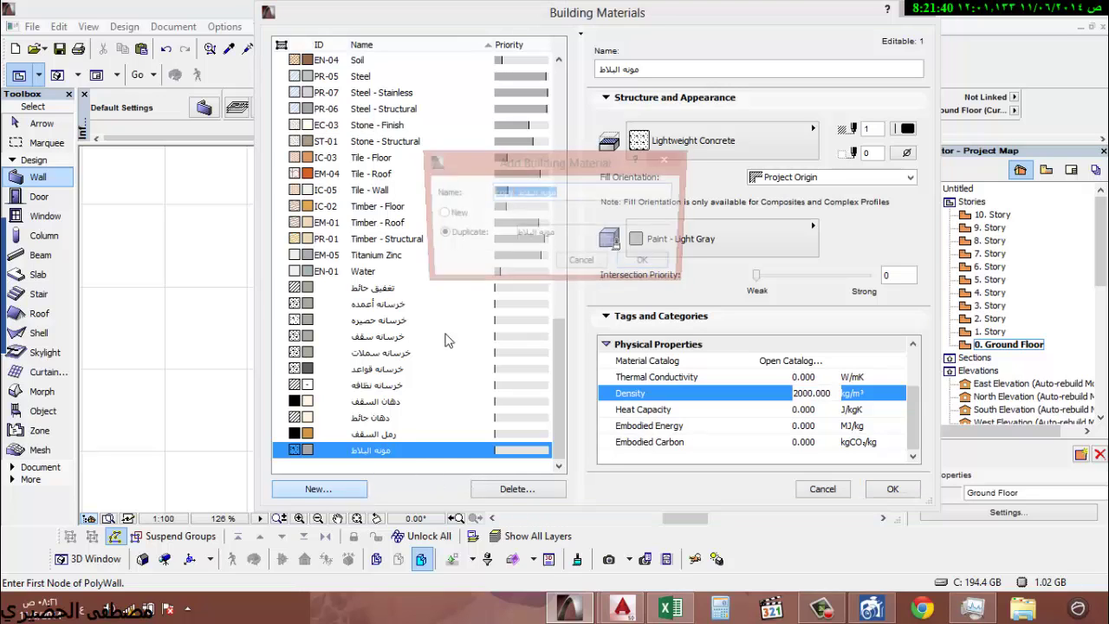
pyautogui.click(440, 214)
pyautogui.tripleClick(601, 193)
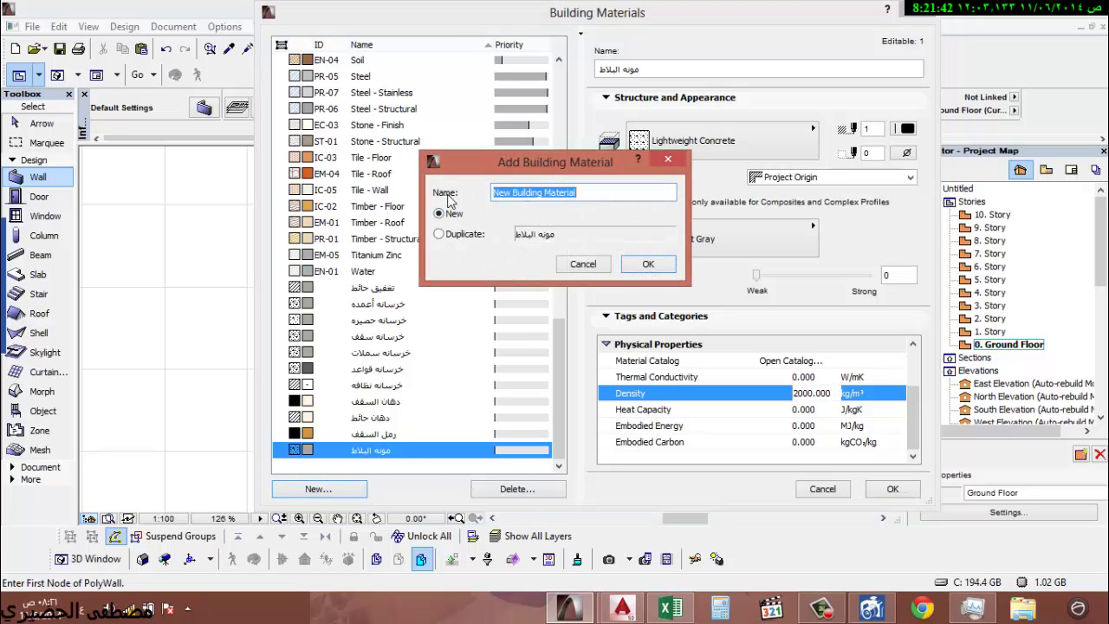
pyautogui.press('BackSpace')
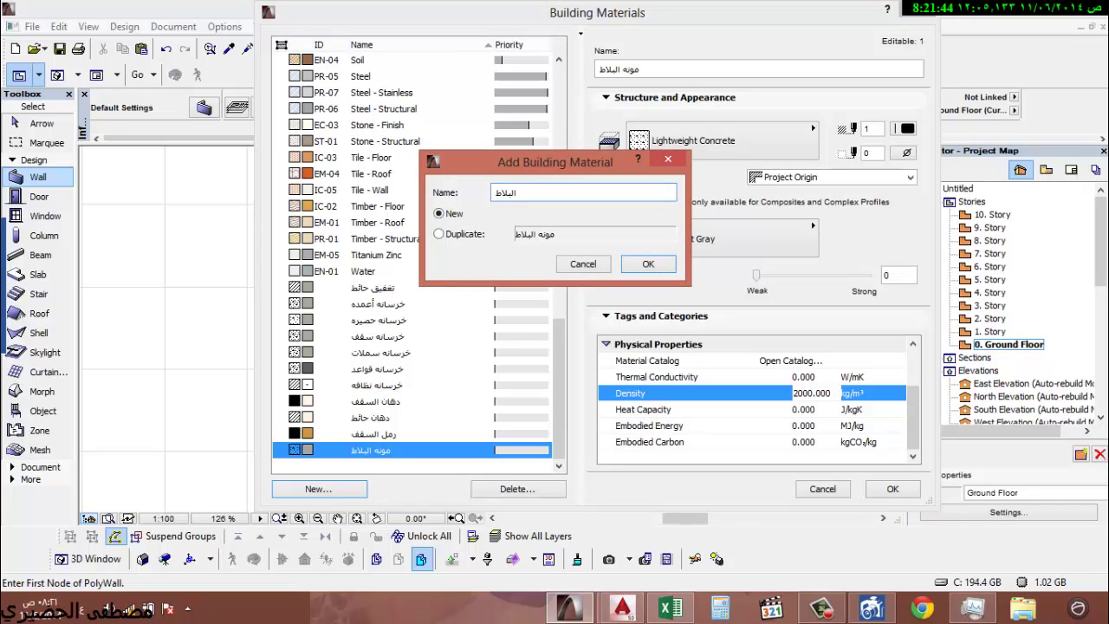
pyautogui.click(649, 264)
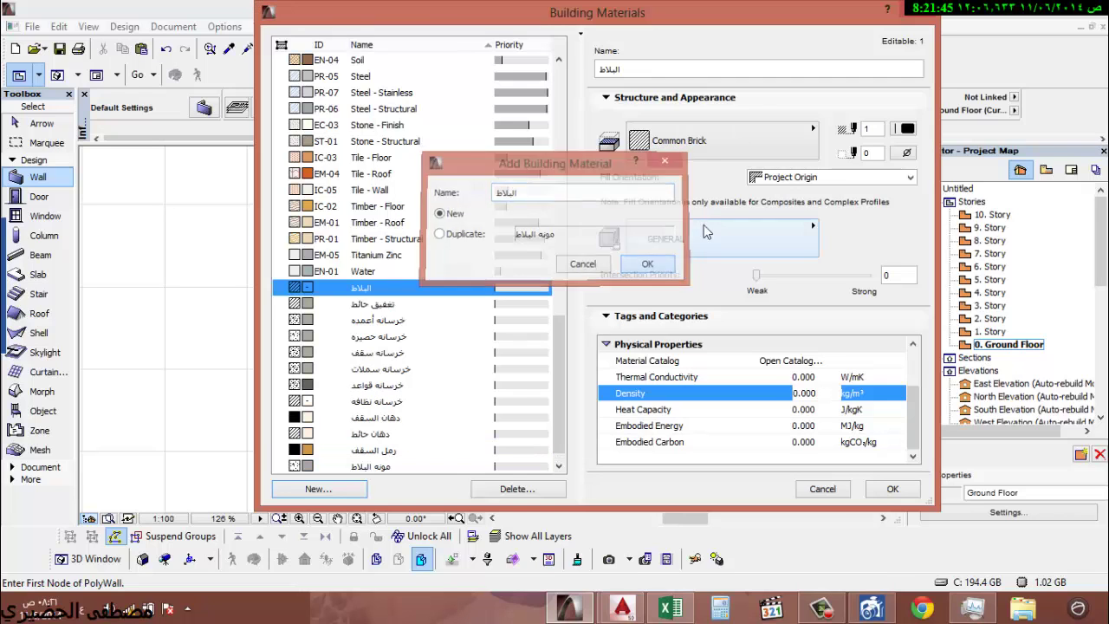
# - Give the "البلاط" building material the Grid 5x5 Diagonal cut fill
pyautogui.click(711, 144)
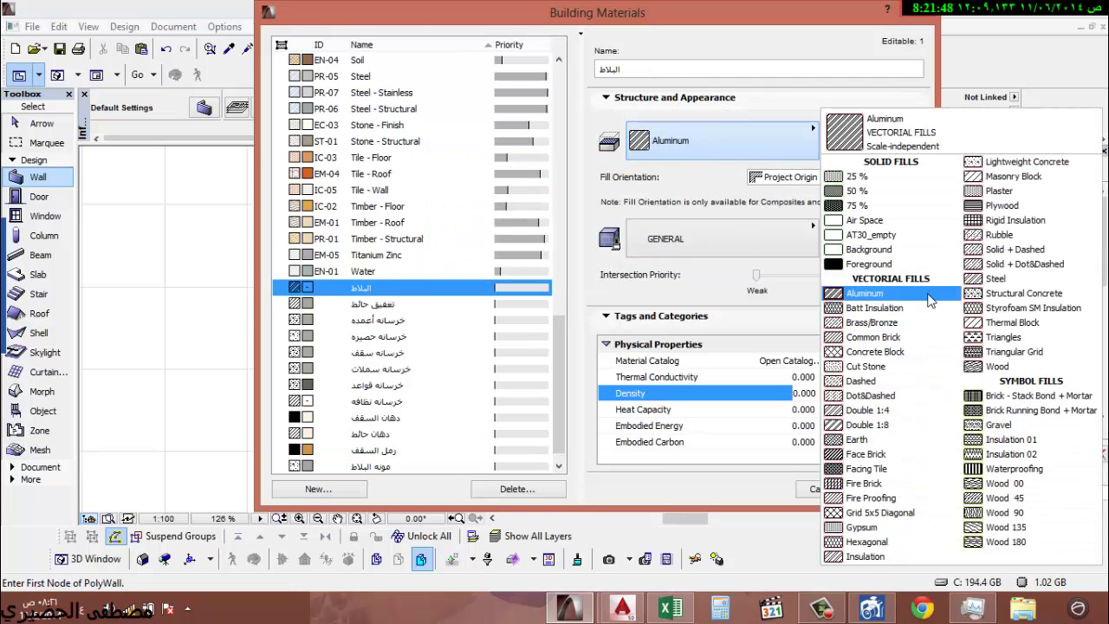
pyautogui.click(911, 354)
pyautogui.click(730, 238)
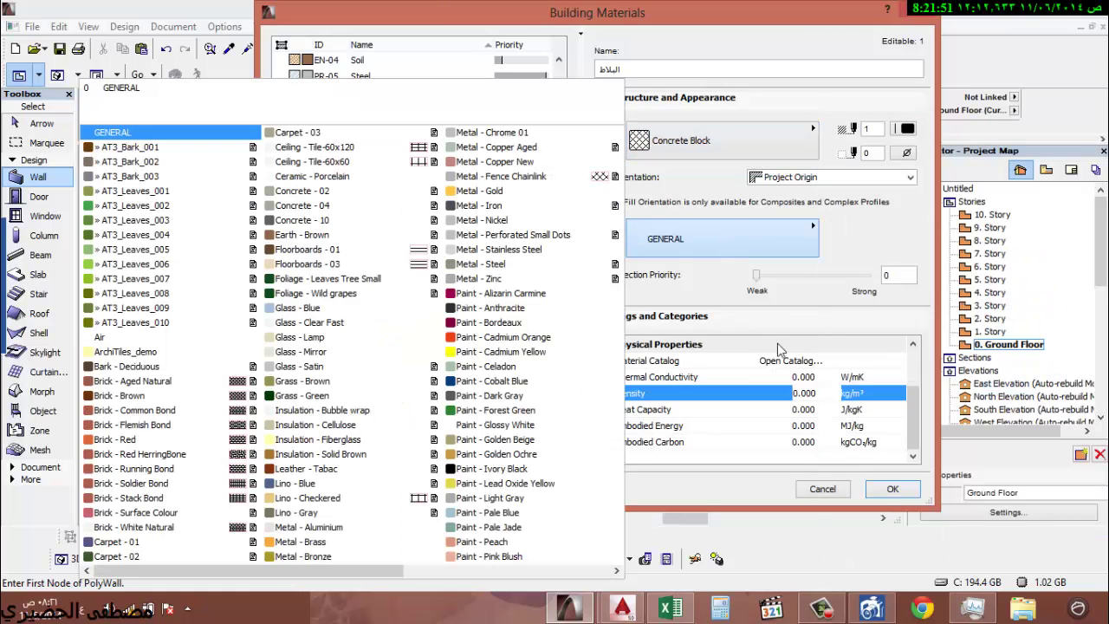
pyautogui.click(726, 139)
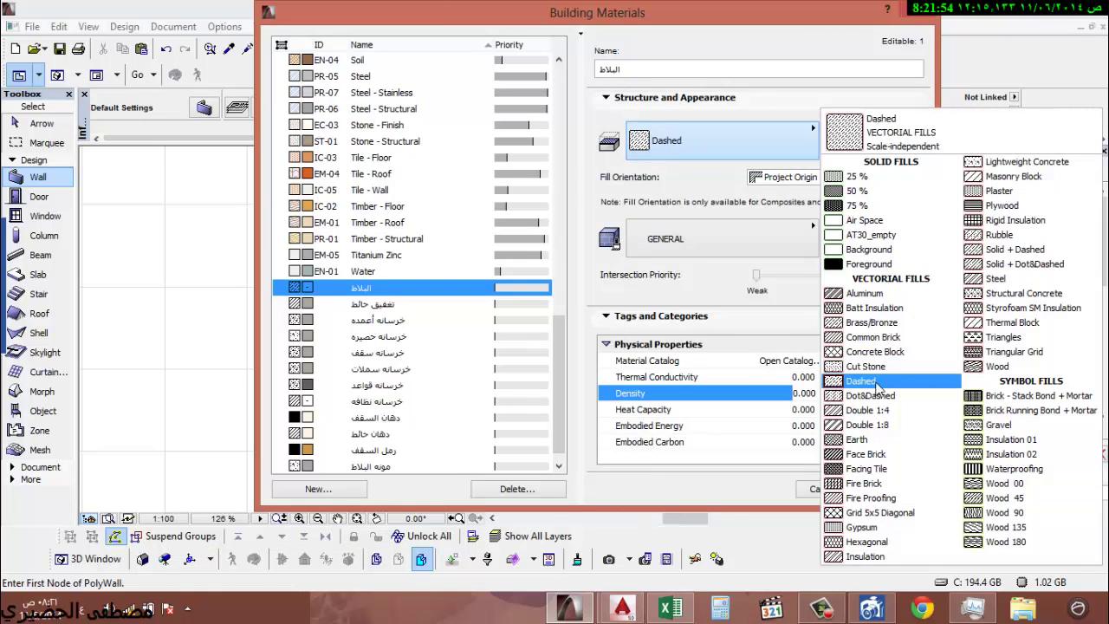
pyautogui.click(919, 514)
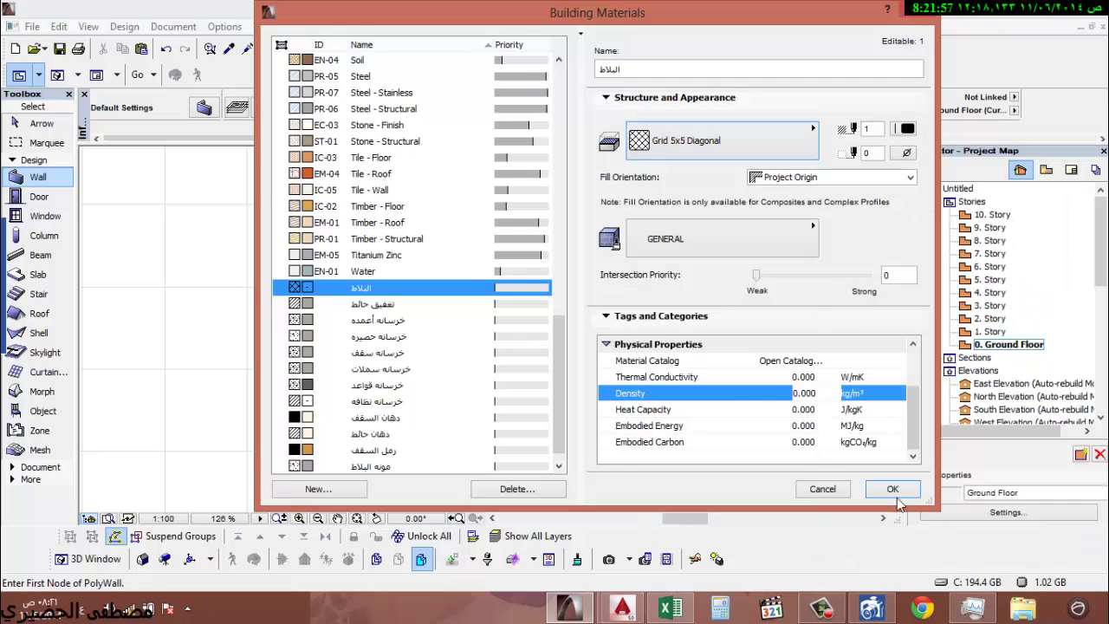
# - Set the density of the "البلاط" material to 2000 kg/m³
pyautogui.click(828, 394)
pyautogui.write('2')
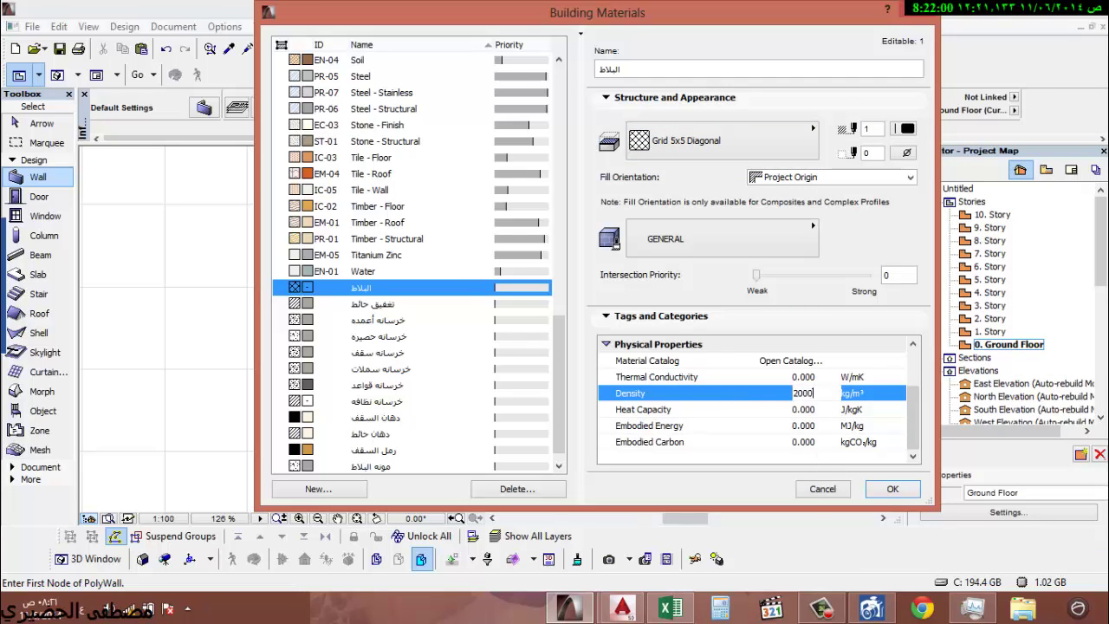
pyautogui.press('Return')
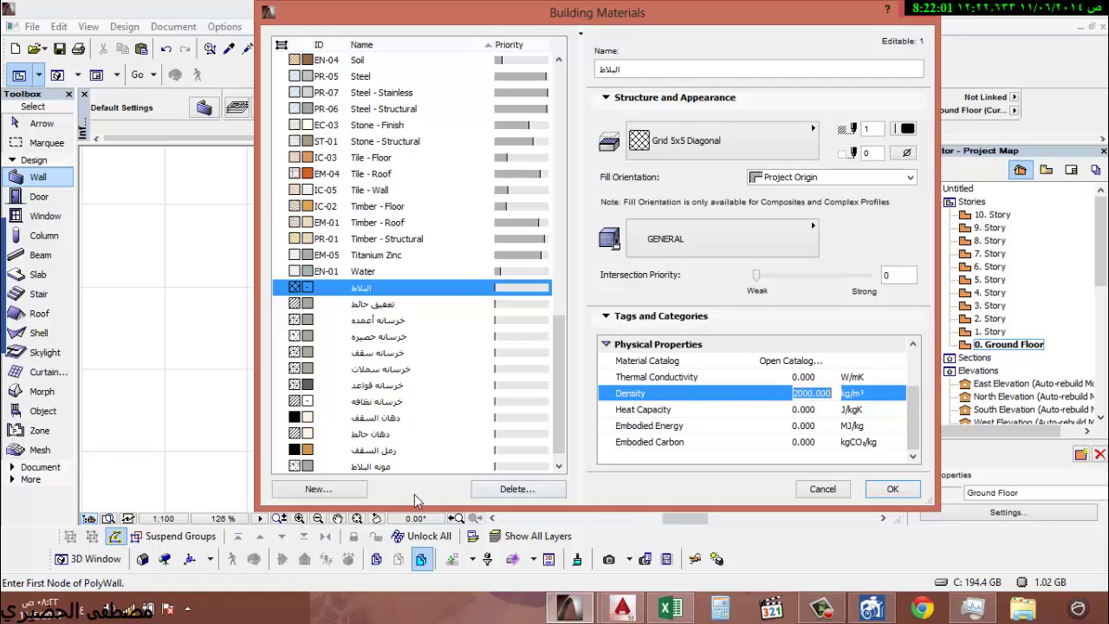
# - Add a new, non-duplicated building material named "جرانيت"
pyautogui.click(343, 489)
pyautogui.click(451, 213)
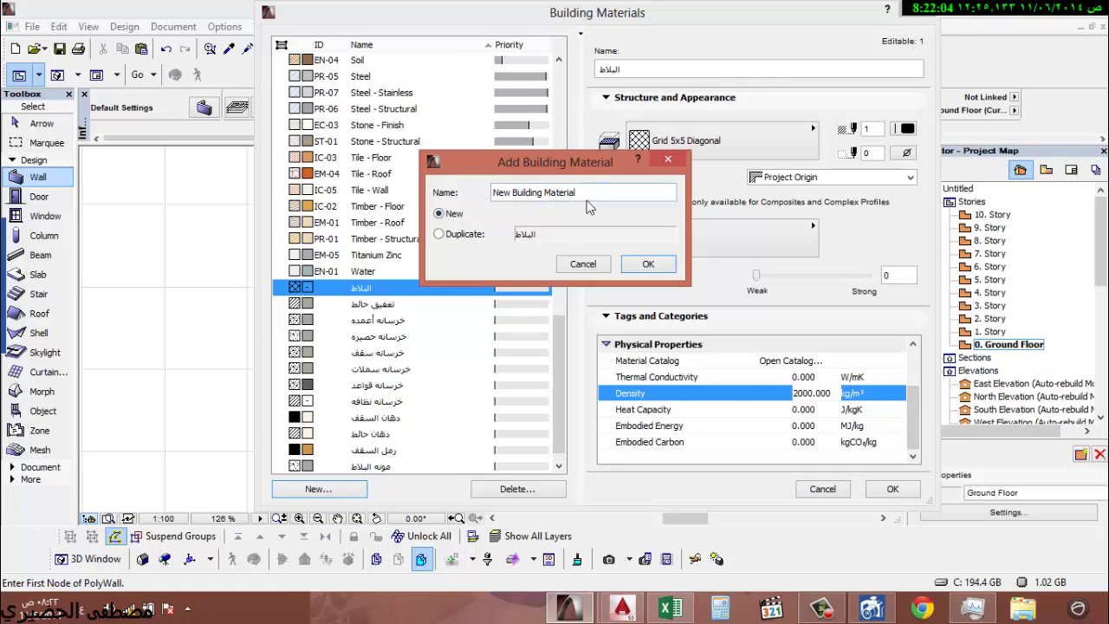
pyautogui.hotkey('shift', 'Tab')
pyautogui.write('ج')
pyautogui.click(650, 264)
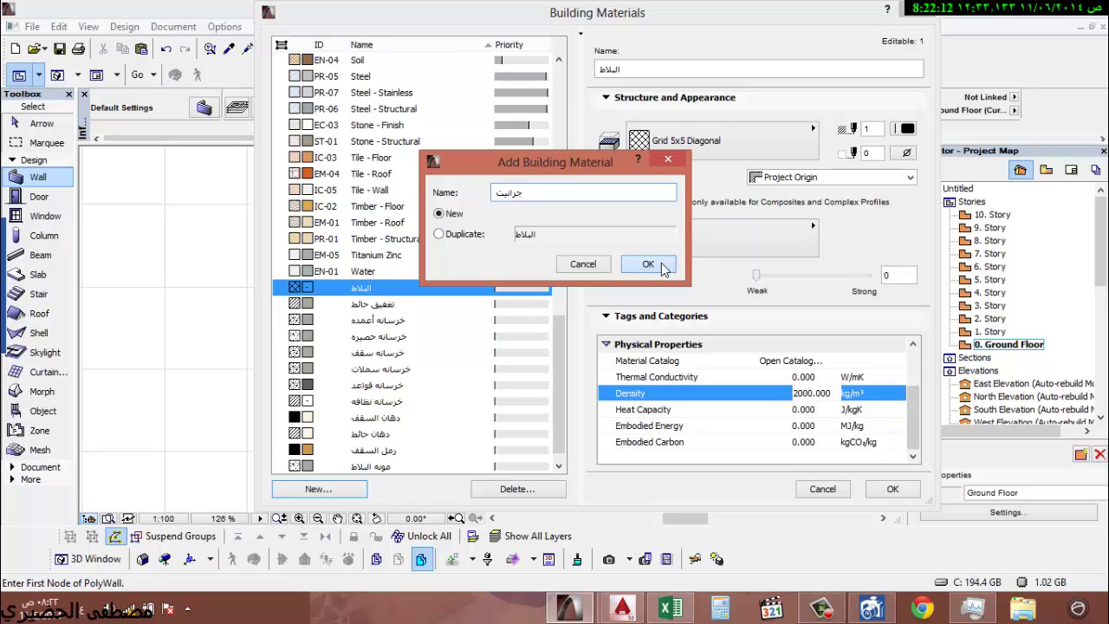
# - Set the "جرانيت" material's density to 2650 kg/m³ and its cut fill to Foreground
pyautogui.write('2')
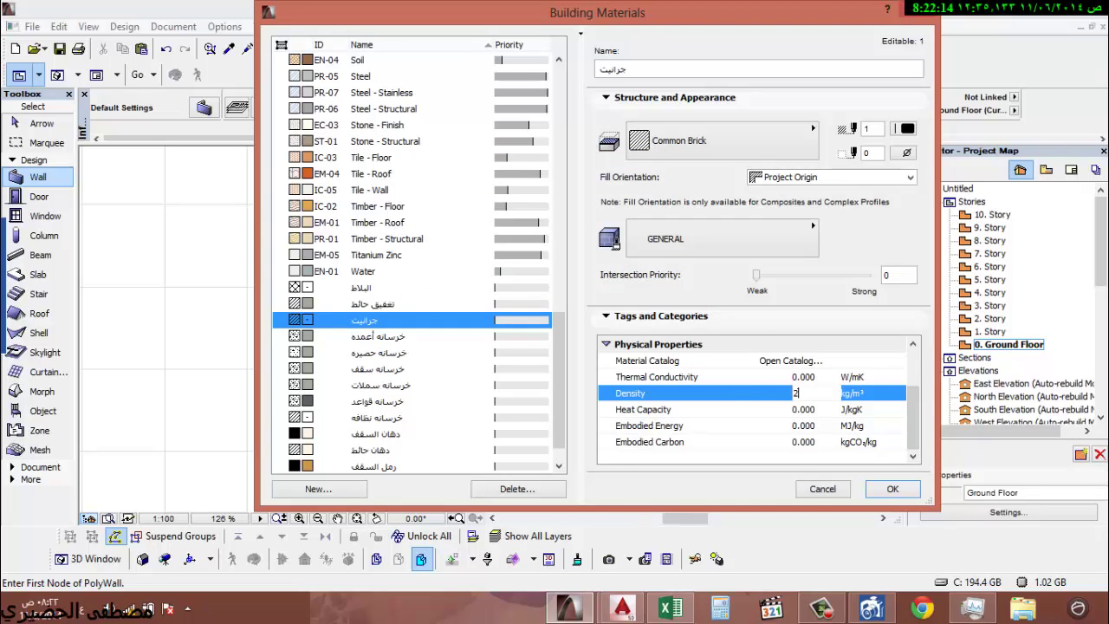
pyautogui.write('650')
pyautogui.click(707, 137)
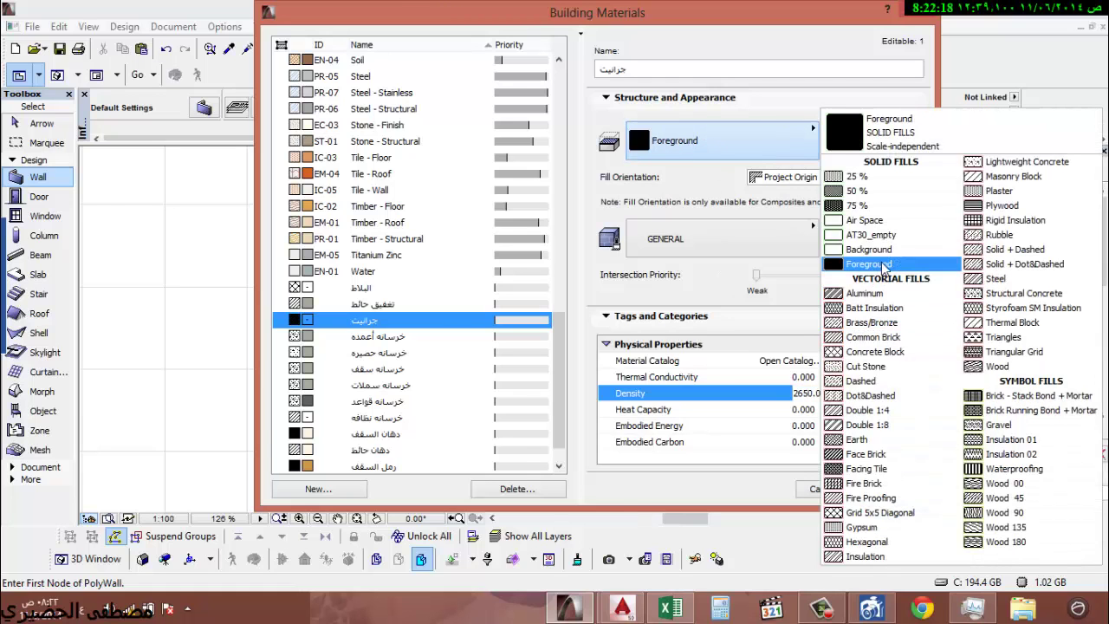
pyautogui.click(883, 265)
# - Assign the Stone - Marble Pink surface to the "جرانيت" material
pyautogui.click(711, 234)
pyautogui.hscroll(2, 485, 260)
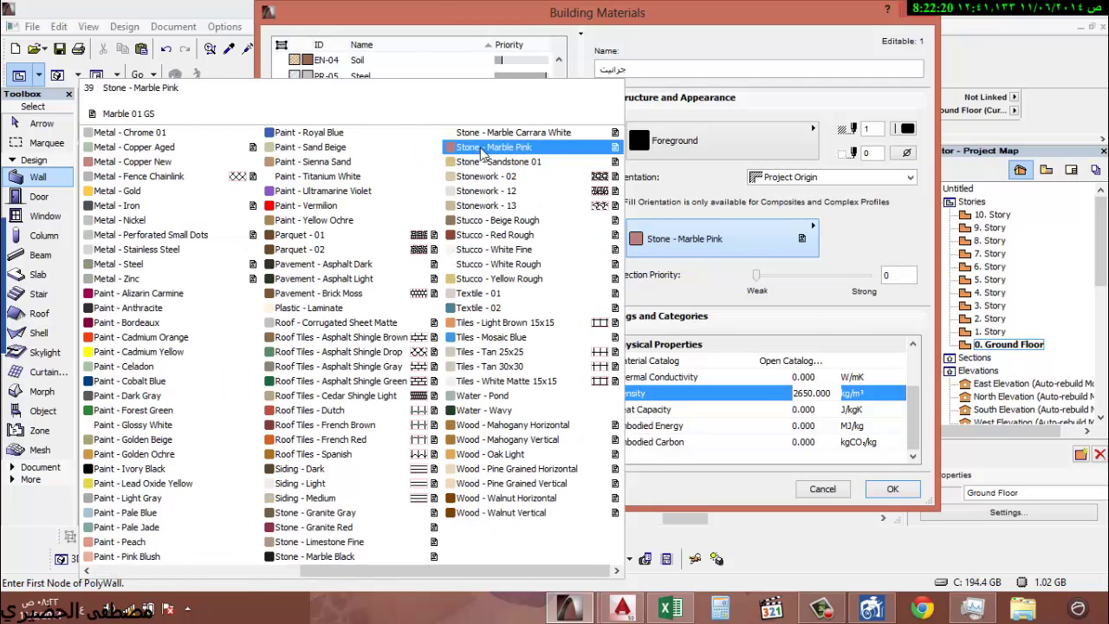
pyautogui.click(483, 148)
# - Duplicate the "جرانيت" building material under the name "مونه الجرانيت"
pyautogui.click(318, 489)
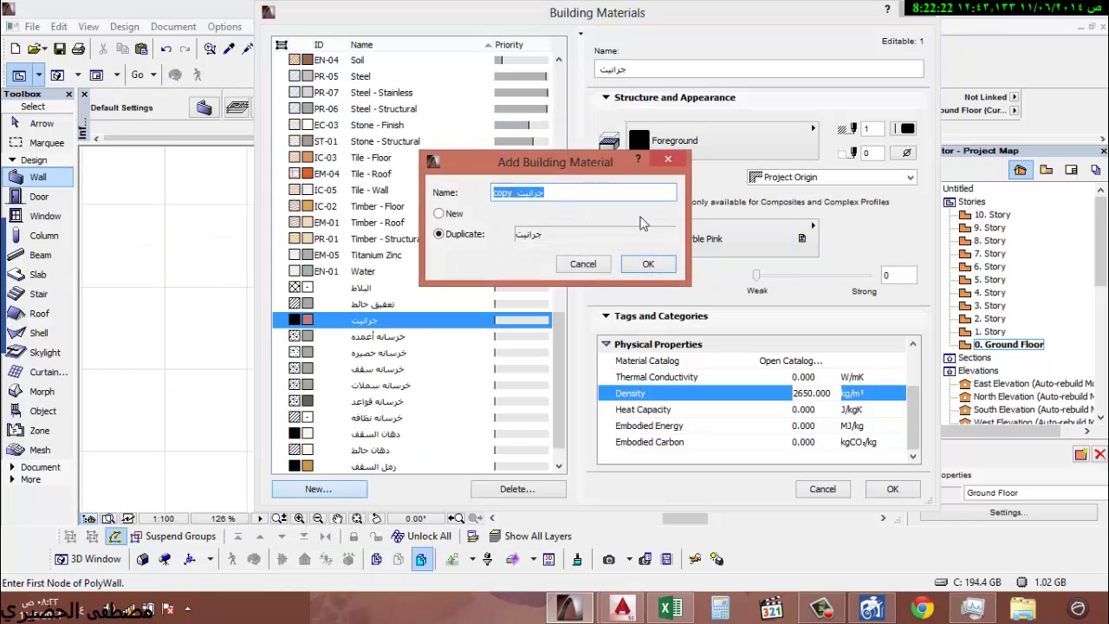
pyautogui.write('ال')
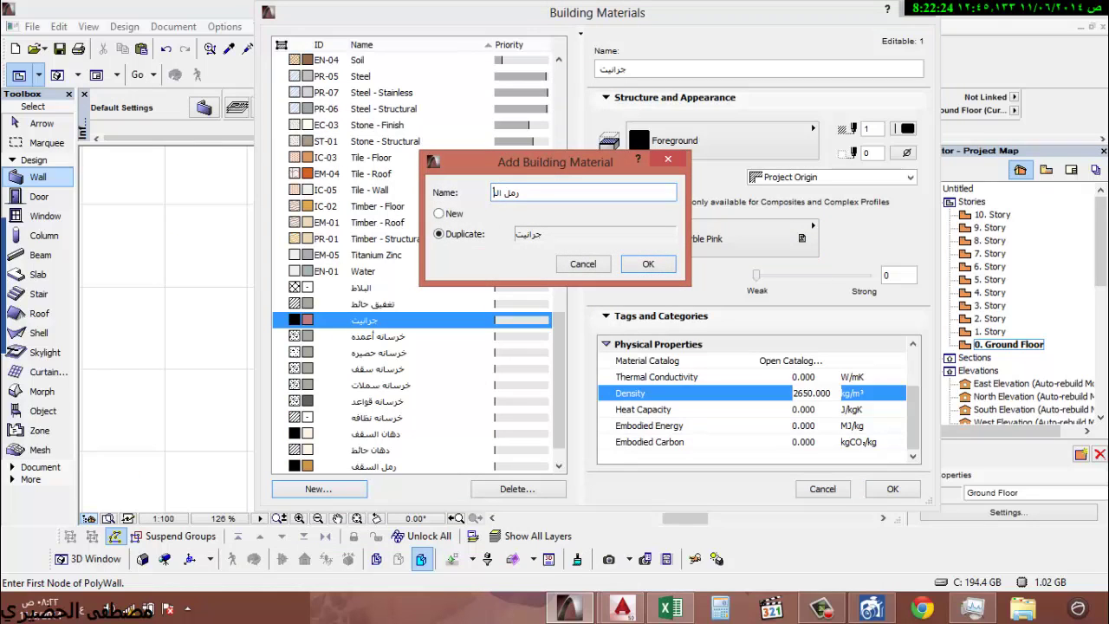
pyautogui.write('مل الجرانيت')
pyautogui.press('BackSpace')
pyautogui.press('BackSpace')
pyautogui.press('BackSpace')
pyautogui.press('BackSpace')
pyautogui.press('BackSpace')
pyautogui.press('BackSpace')
pyautogui.write('رانيت')
pyautogui.click(651, 263)
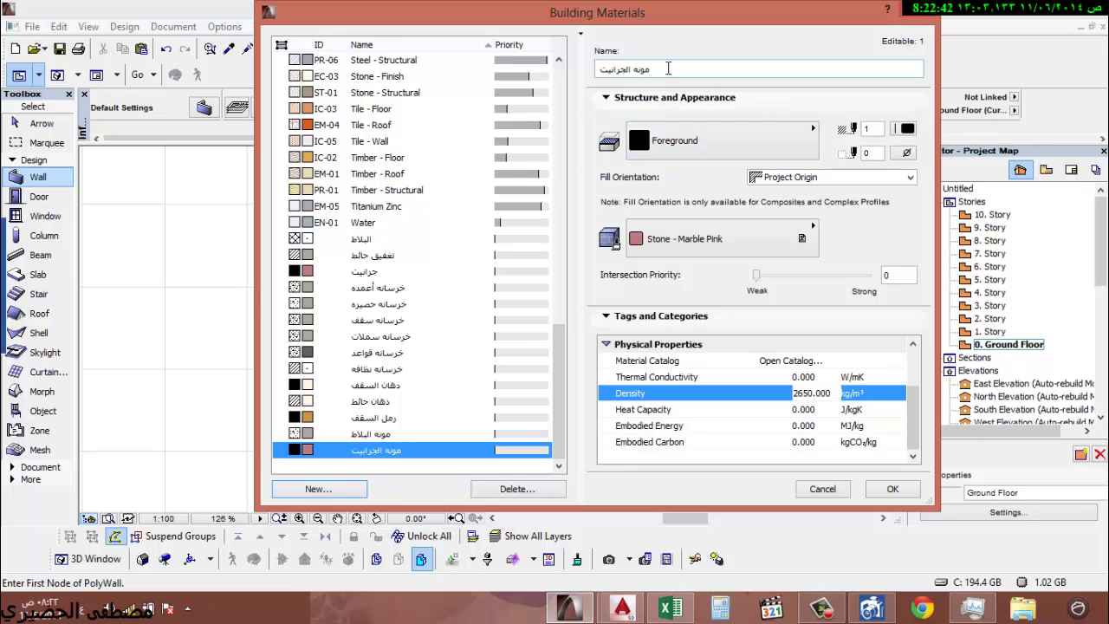
pyautogui.moveTo(663, 67); pyautogui.dragTo(602, 67)
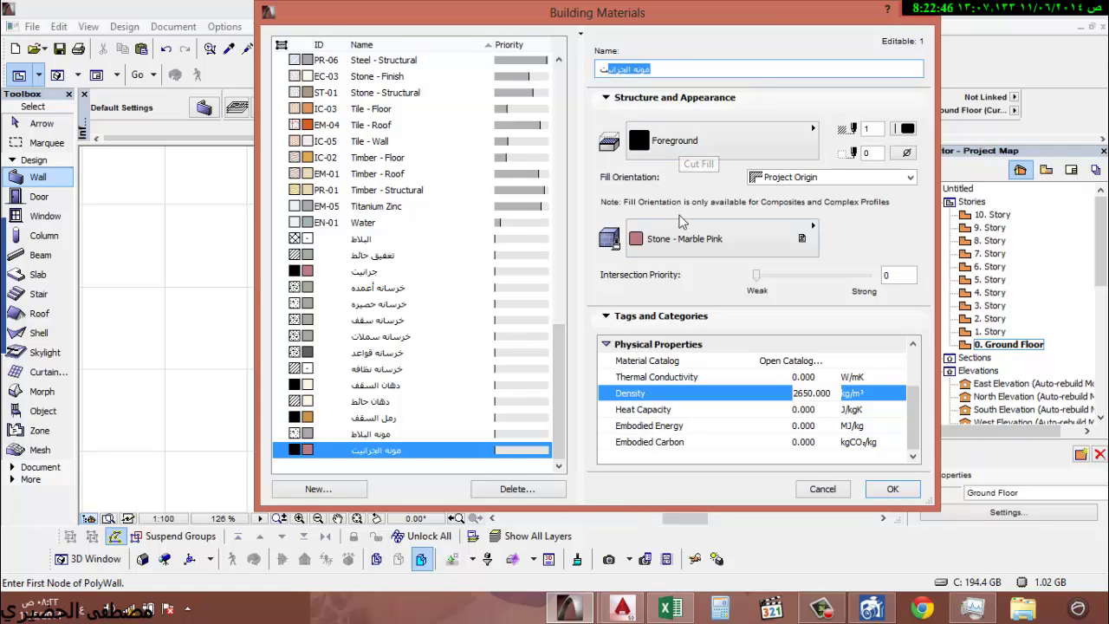
pyautogui.click(683, 245)
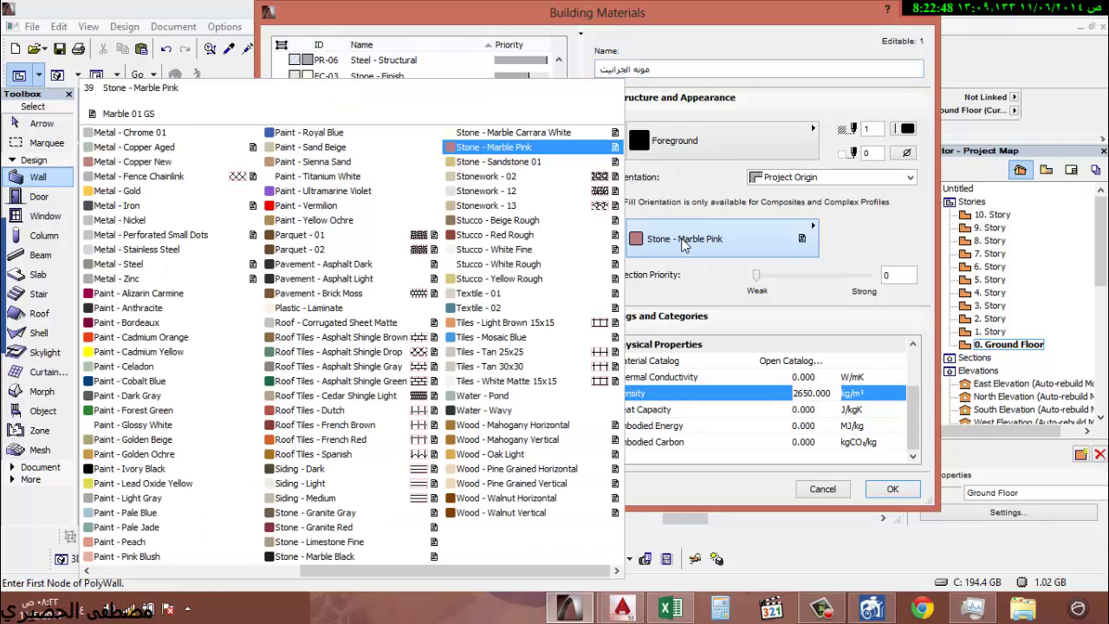
pyautogui.press('Escape')
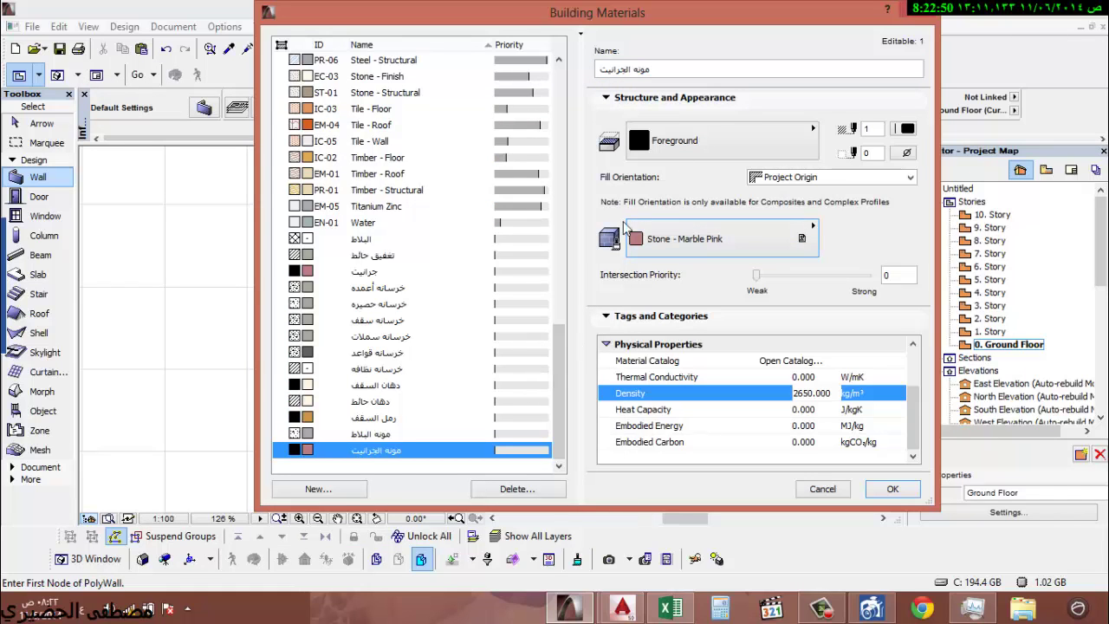
pyautogui.click(693, 239)
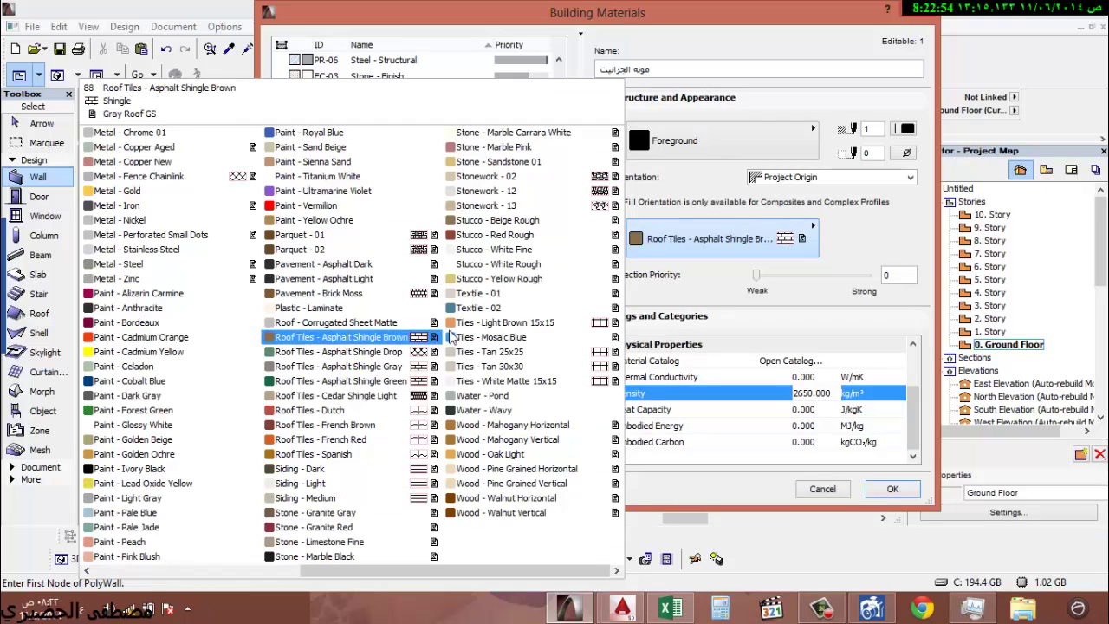
pyautogui.click(698, 140)
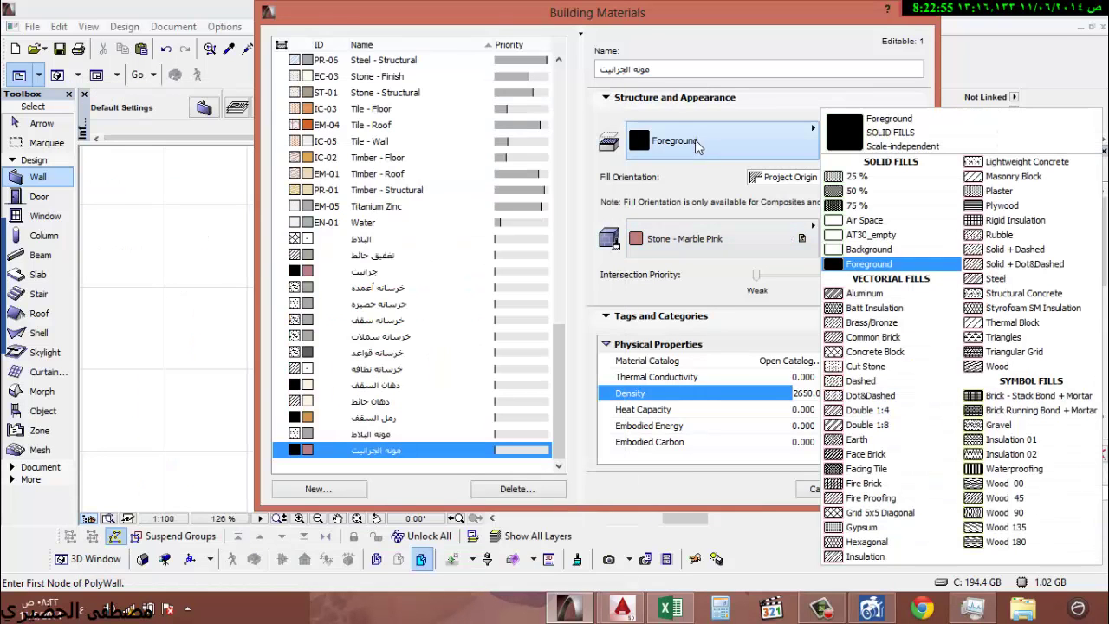
pyautogui.click(888, 272)
pyautogui.click(711, 240)
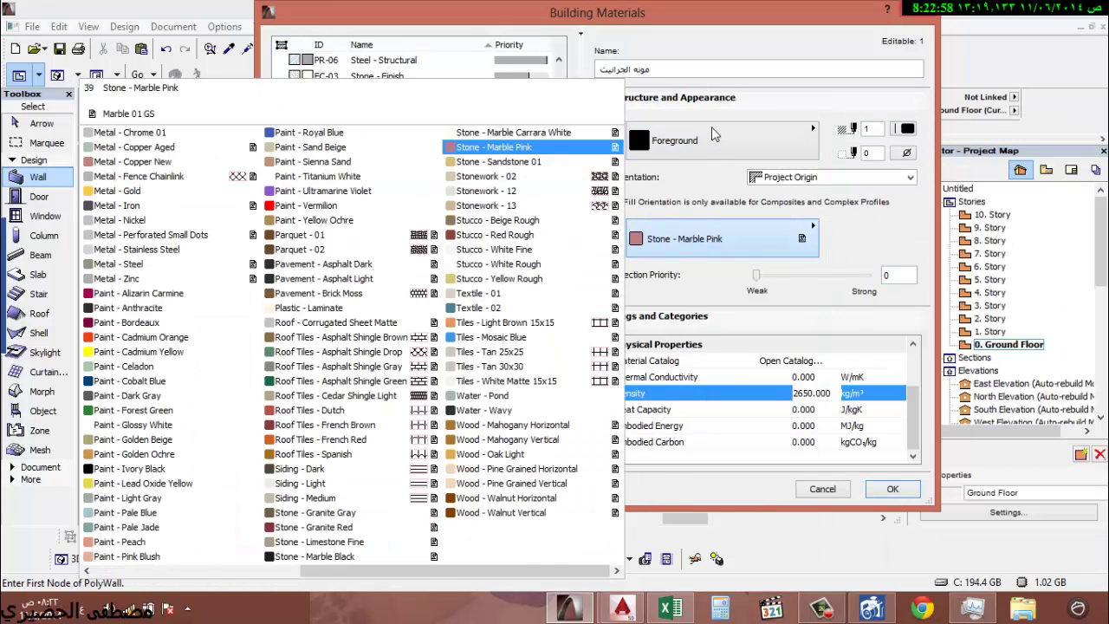
# - Give the "مونه الجرانيت" material the Plaster cut fill and the Roof - Corrugated Sheet Matte surface
pyautogui.click(712, 131)
pyautogui.click(999, 191)
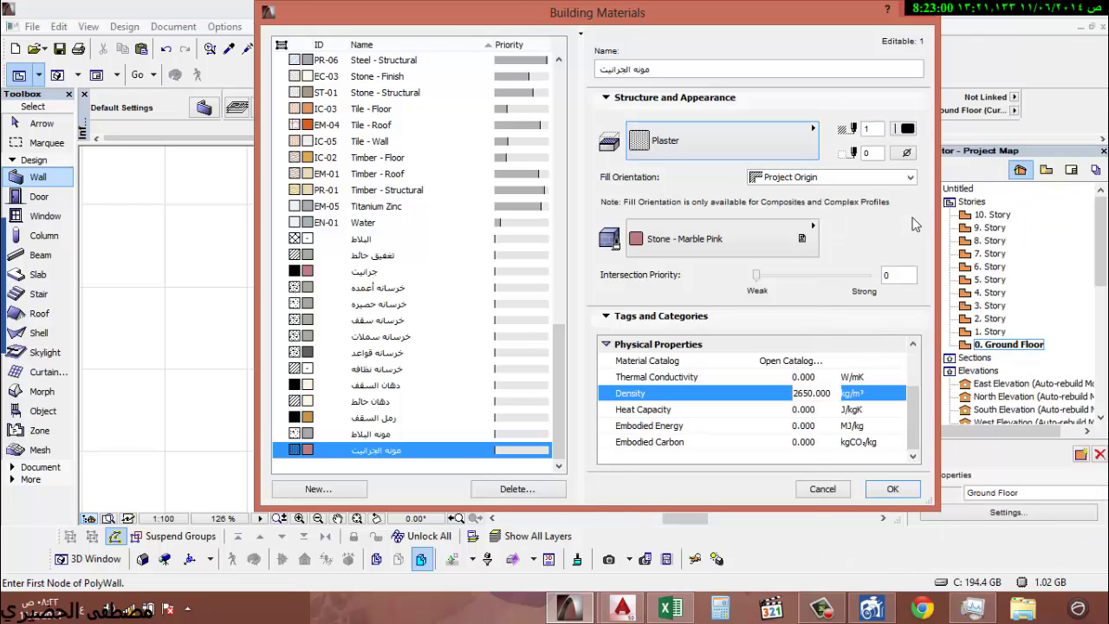
pyautogui.click(723, 241)
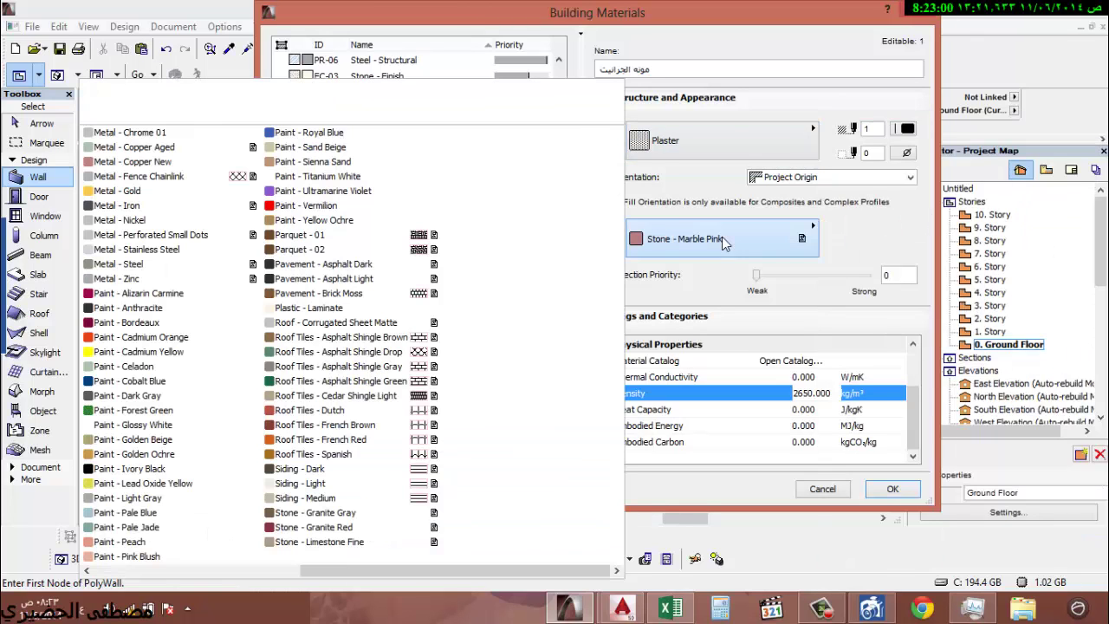
pyautogui.click(338, 324)
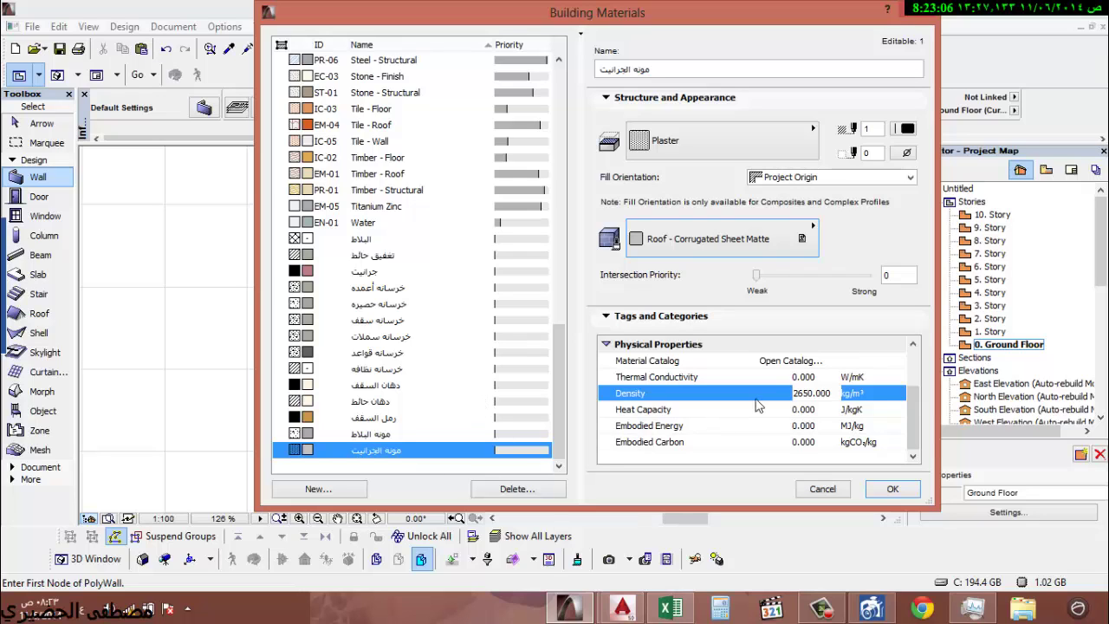
# - Set the density of the "مونه الجرانيت" material to 2000 kg/m³
pyautogui.moveTo(828, 393); pyautogui.dragTo(727, 393)
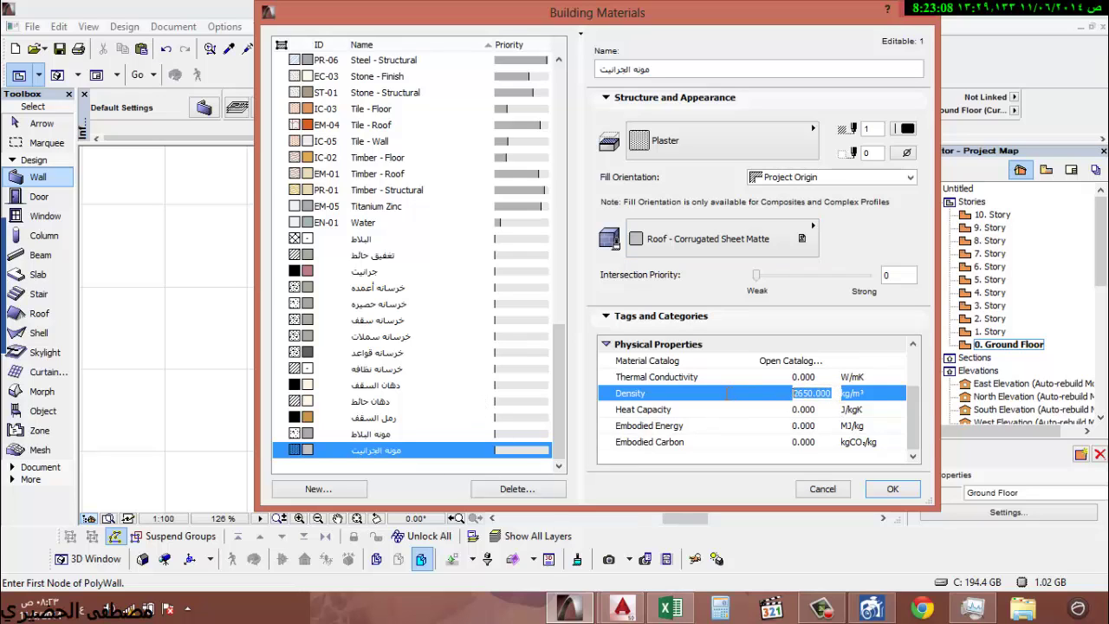
pyautogui.write('20')
pyautogui.press('Return')
# - Add a new, non-duplicated building material named "رمل الجرانيت"
pyautogui.click(356, 491)
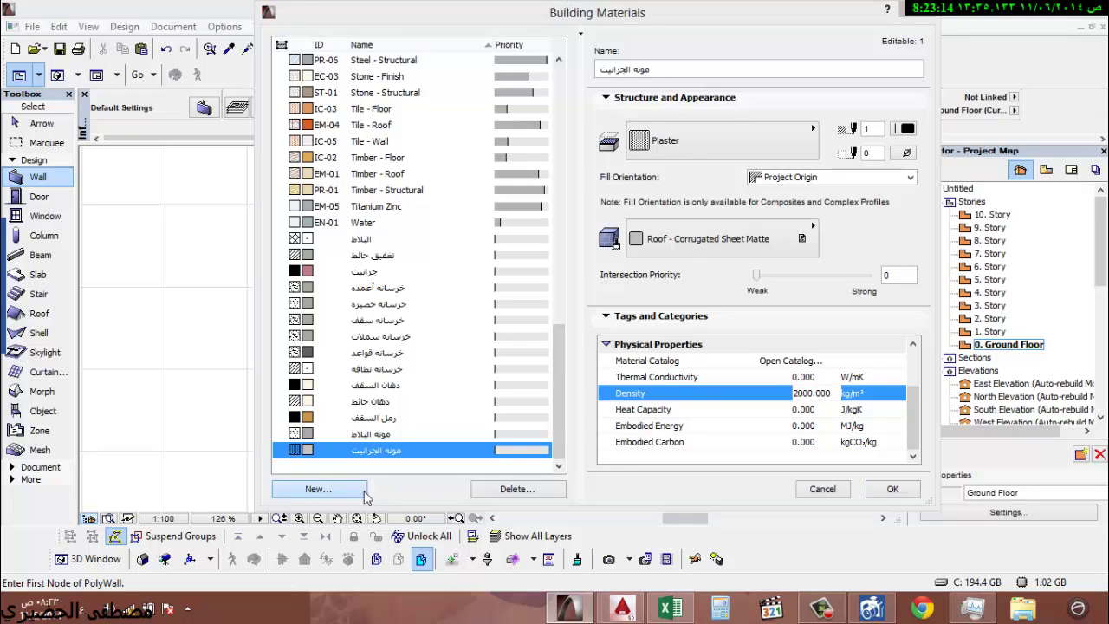
pyautogui.click(439, 214)
pyautogui.moveTo(596, 192); pyautogui.dragTo(448, 203)
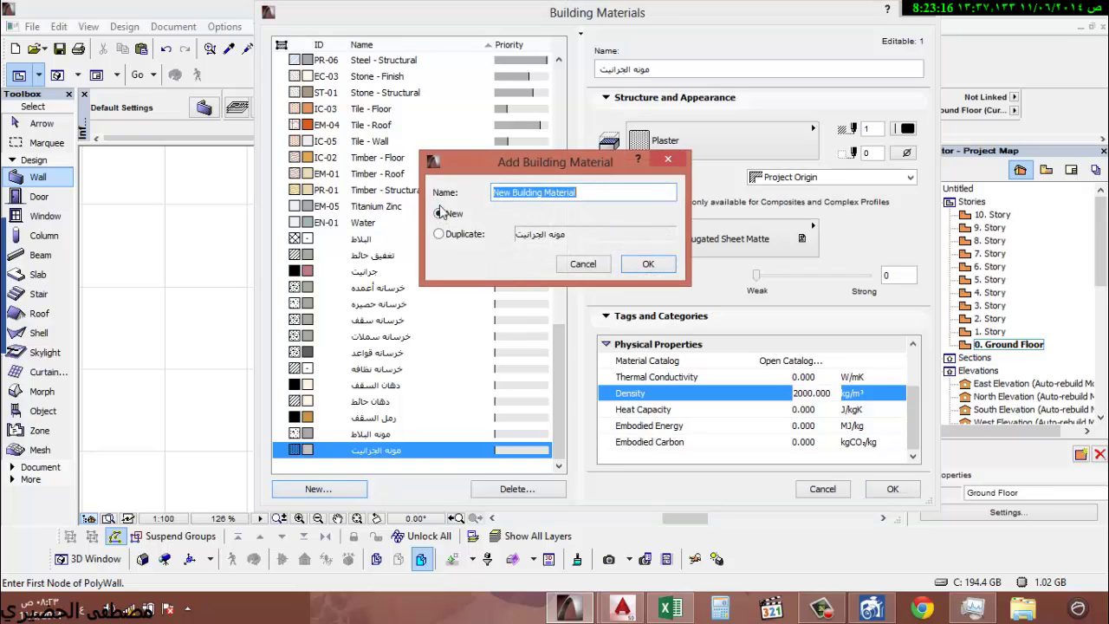
pyautogui.write('ا')
pyautogui.write('مل الجرانيت')
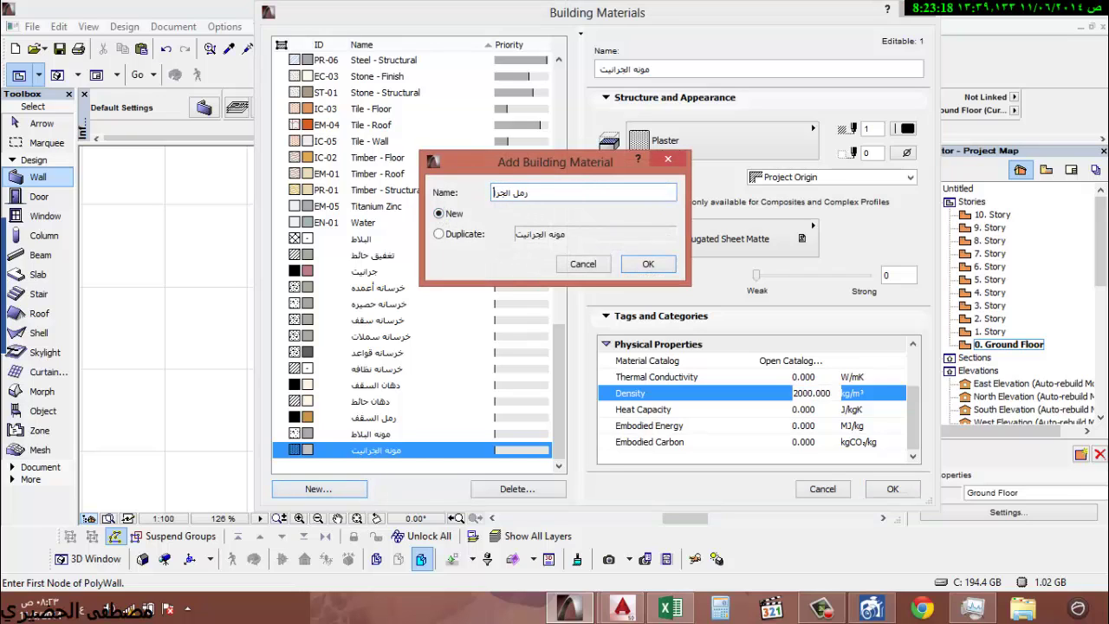
pyautogui.click(632, 269)
# - Give the "رمل الجرانيت" material the Rubble cut fill and the Insulation - Cellulose surface
pyautogui.click(719, 140)
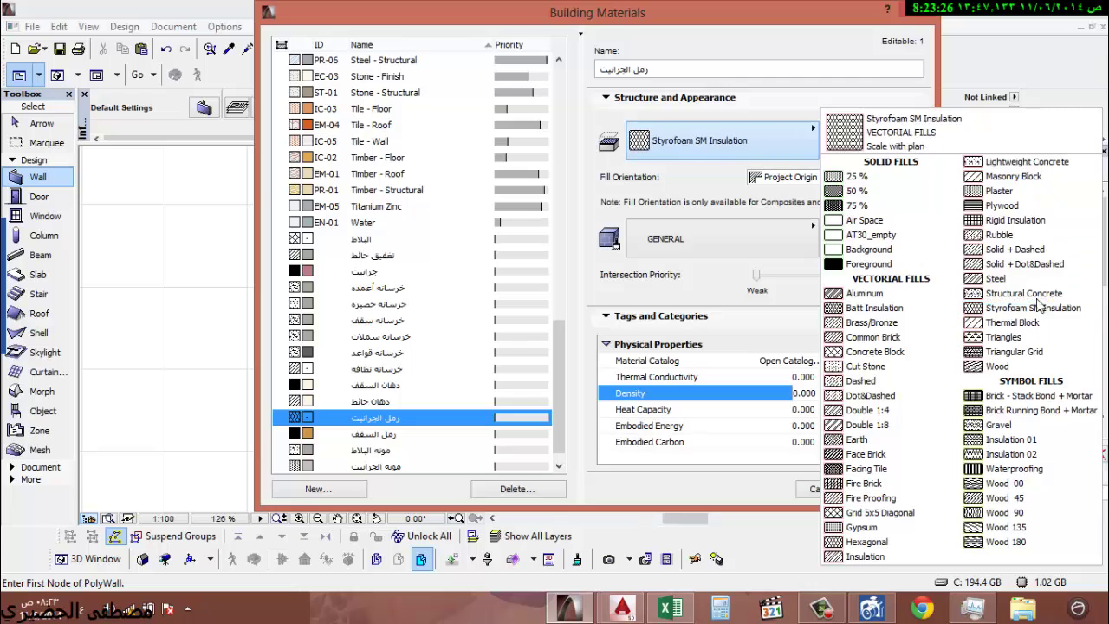
pyautogui.click(1020, 235)
pyautogui.click(713, 233)
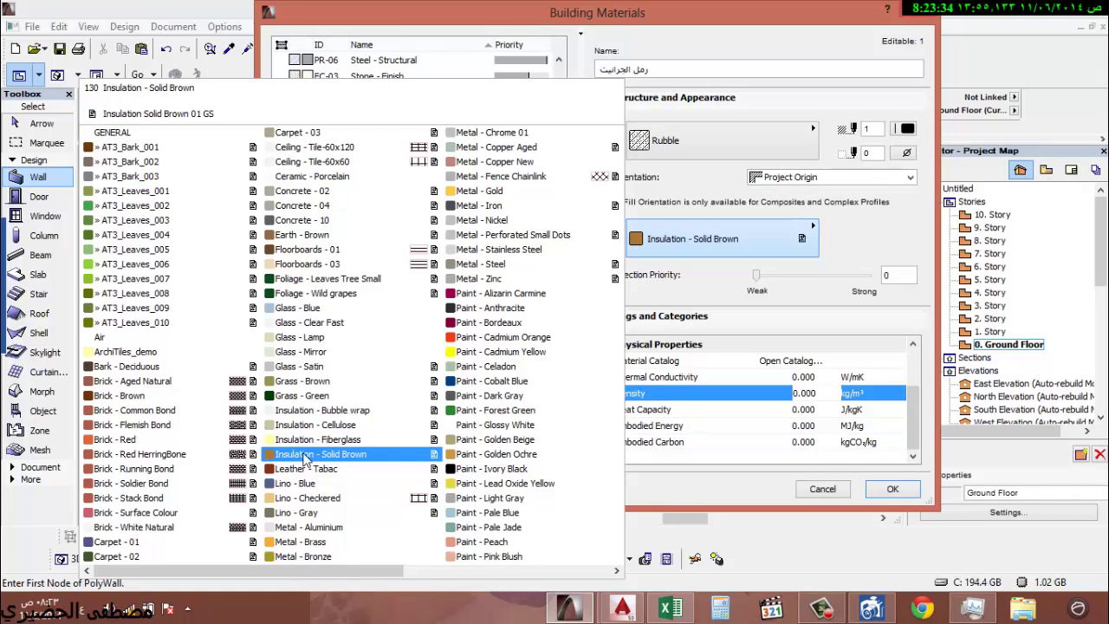
pyautogui.click(326, 426)
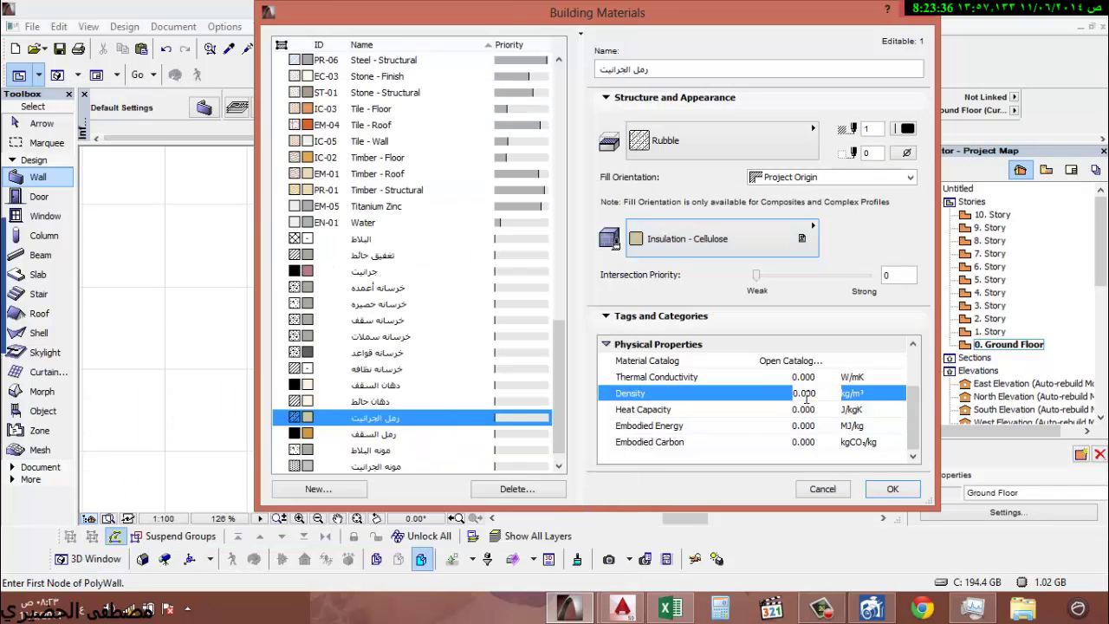
# - Set the density of the "رمل الجرانيت" material to 1800 kg/m³
pyautogui.doubleClick(813, 393)
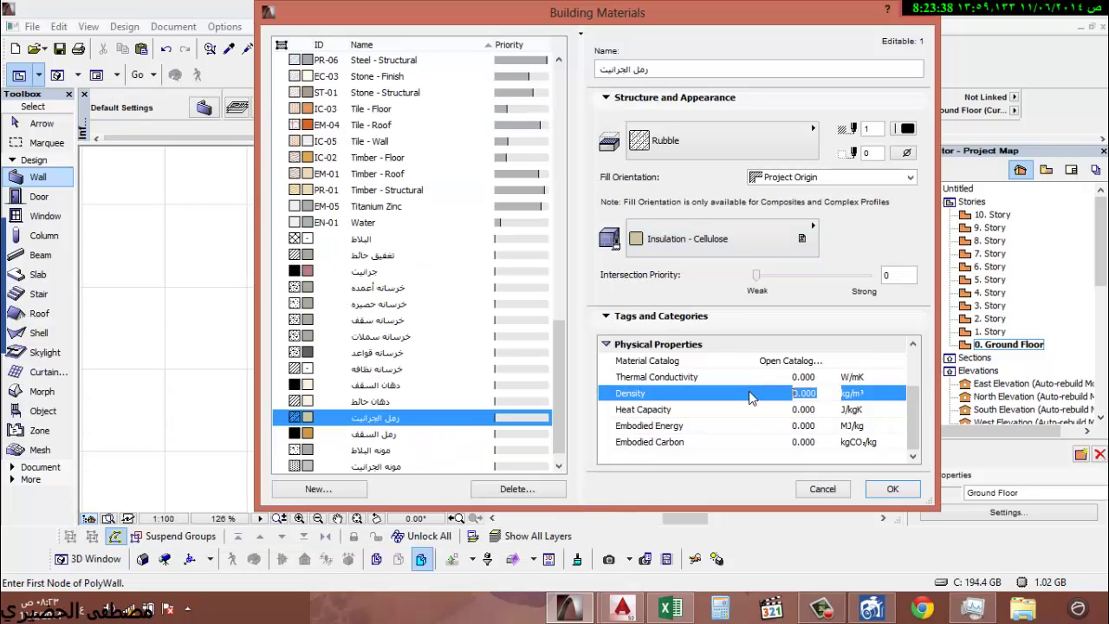
pyautogui.write('18')
pyautogui.press('Return')
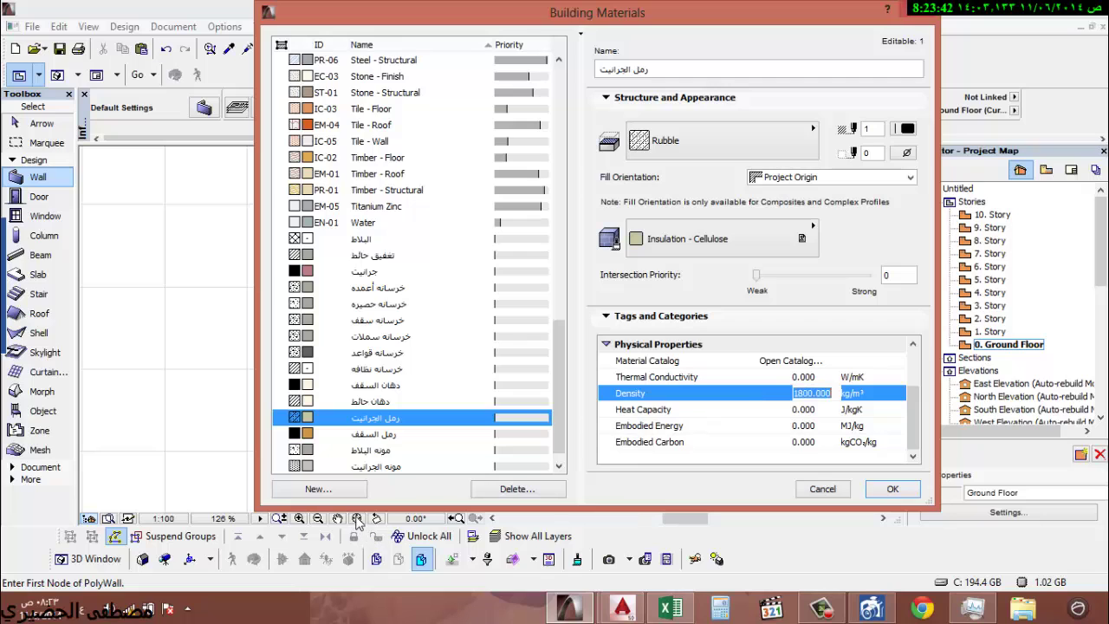
# - Add a new, non-duplicated building material named "بتومين سقف"
pyautogui.click(318, 489)
pyautogui.click(438, 213)
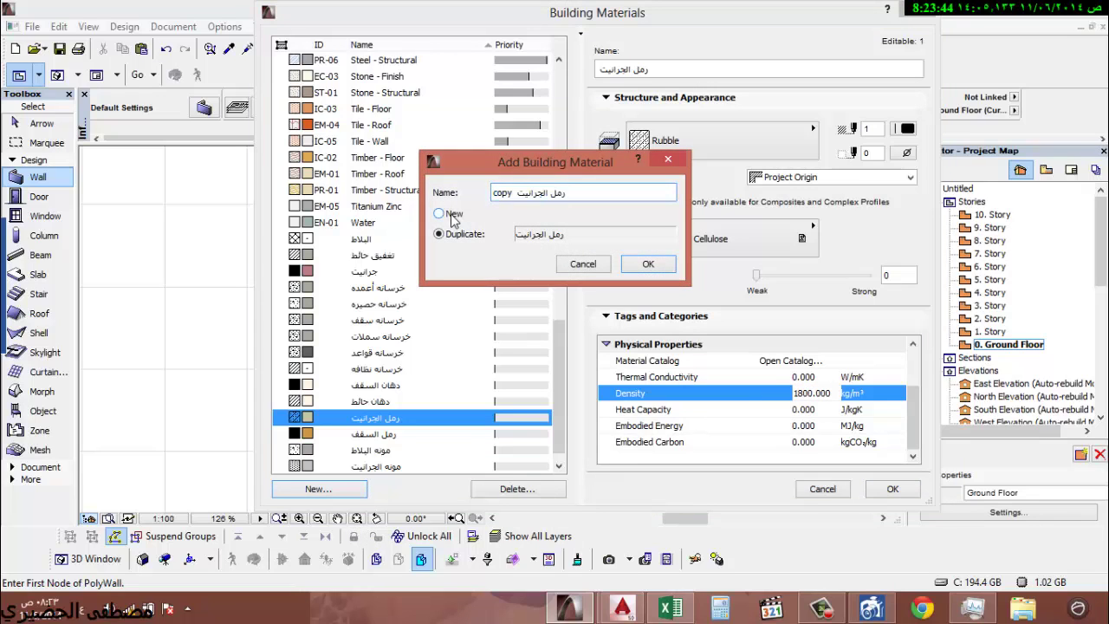
pyautogui.write('ا')
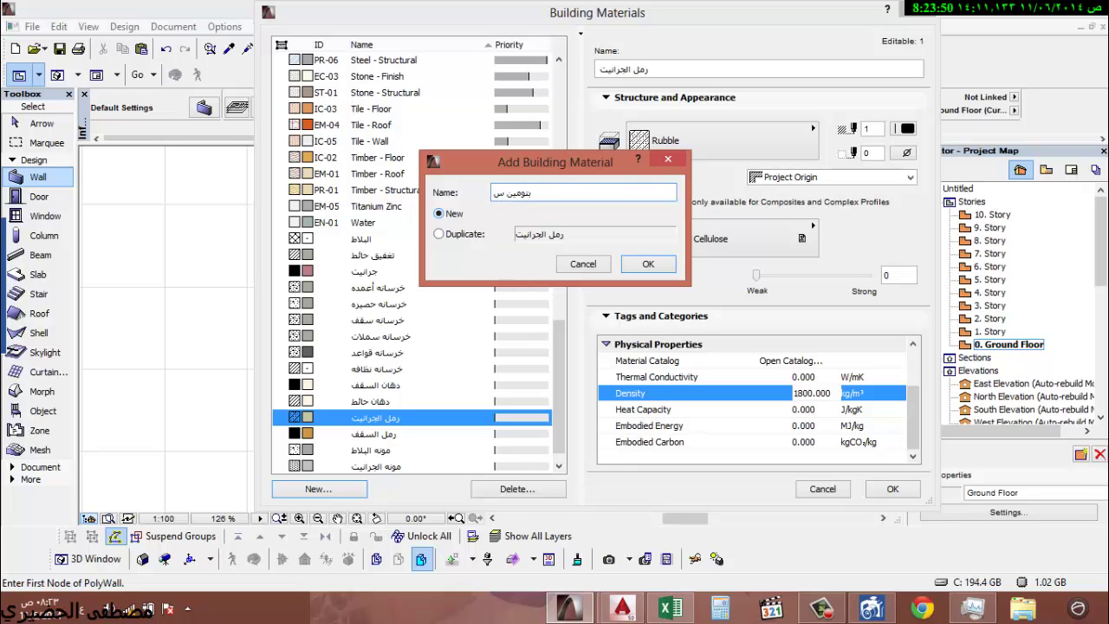
pyautogui.write('تومين سقف')
pyautogui.click(648, 266)
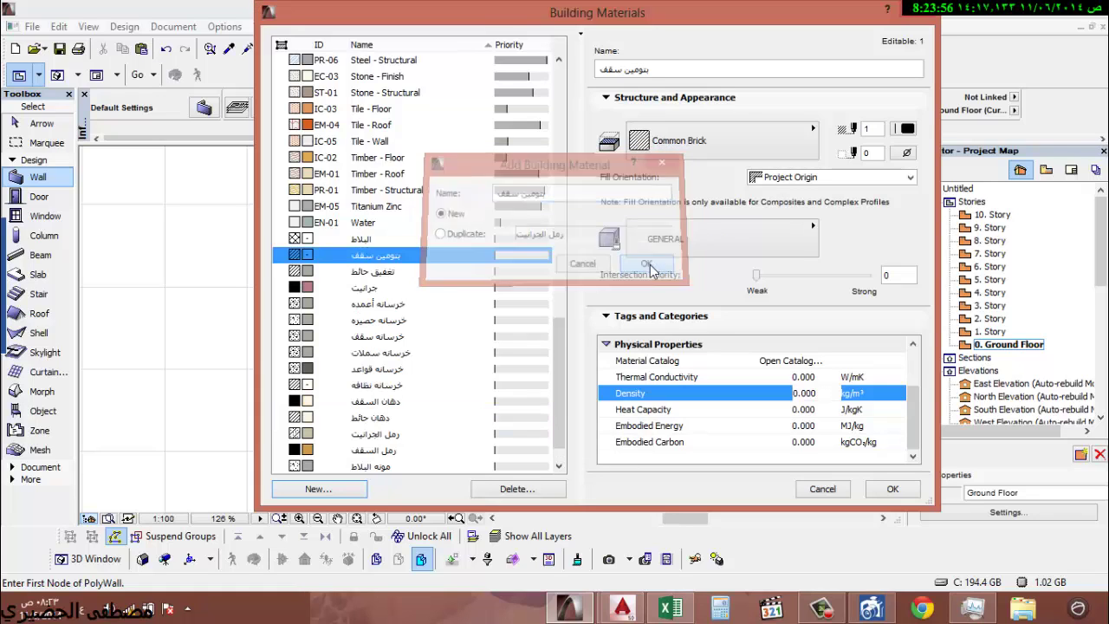
# - Give the "بتومين سقف" material the Foreground cut fill and the Paint - Ivory Black surface
pyautogui.click(711, 152)
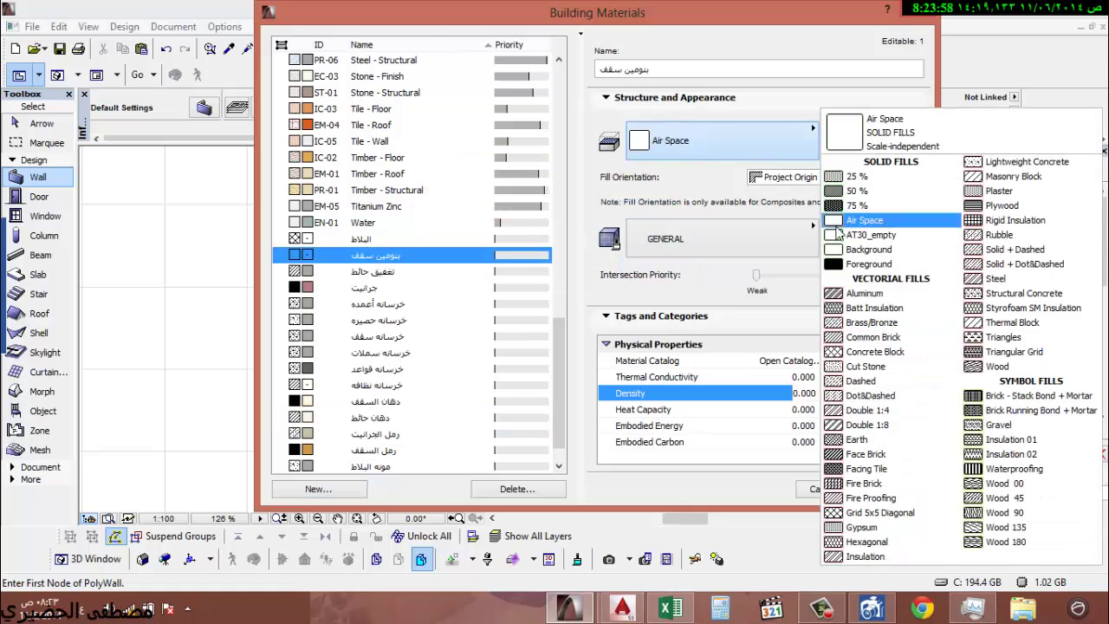
pyautogui.click(858, 267)
pyautogui.click(734, 240)
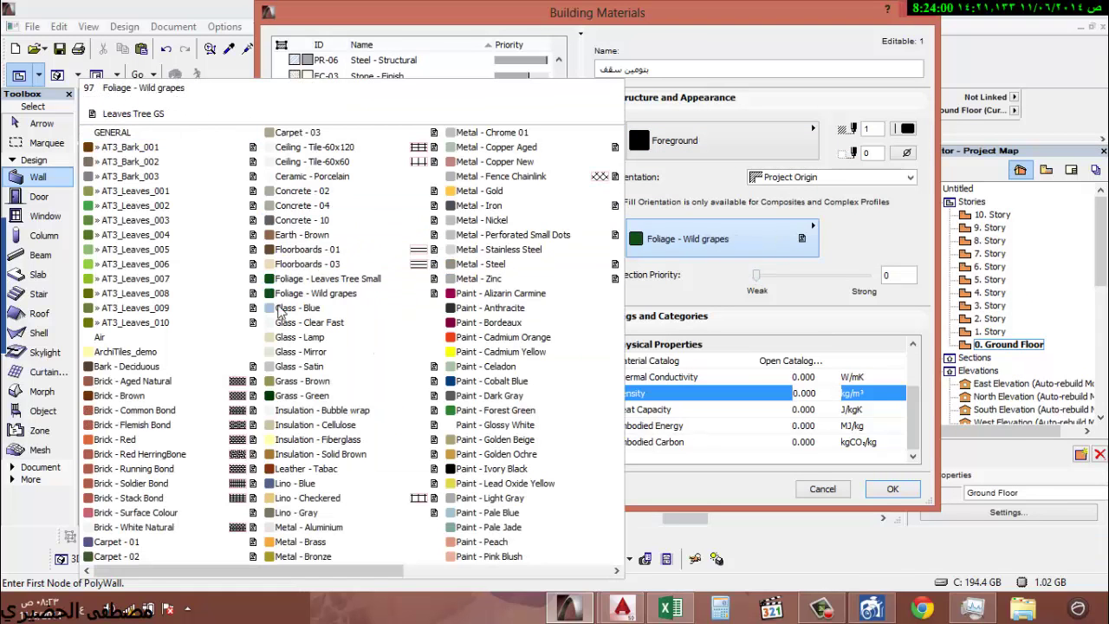
pyautogui.click(490, 469)
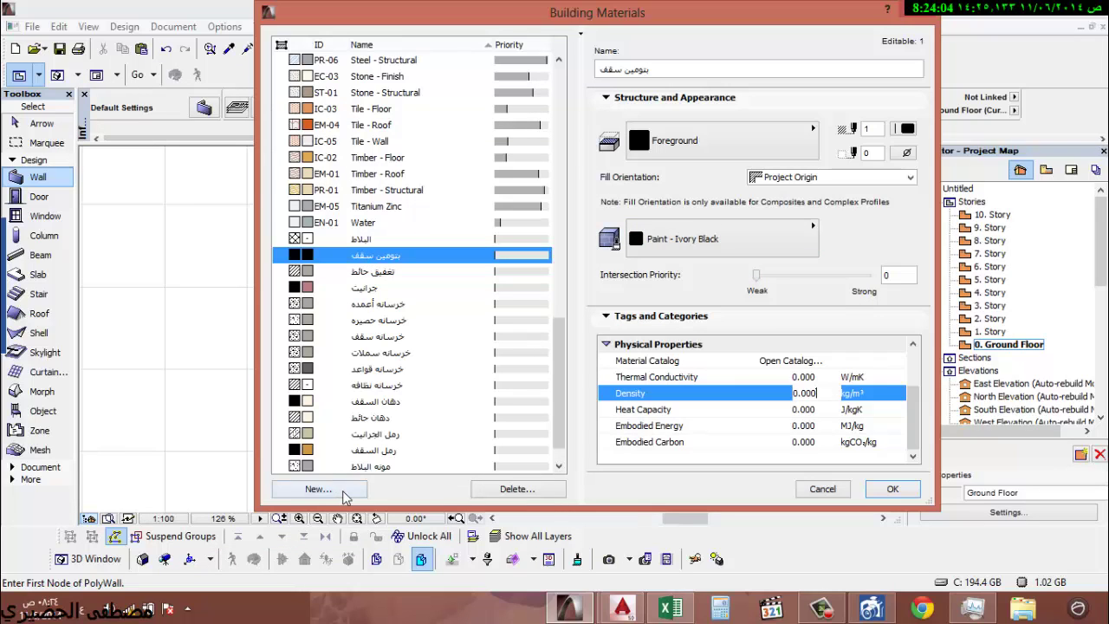
# - Add a new, non-duplicated building material named "بتومين سملات و قواعد"
pyautogui.click(318, 489)
pyautogui.write('بت')
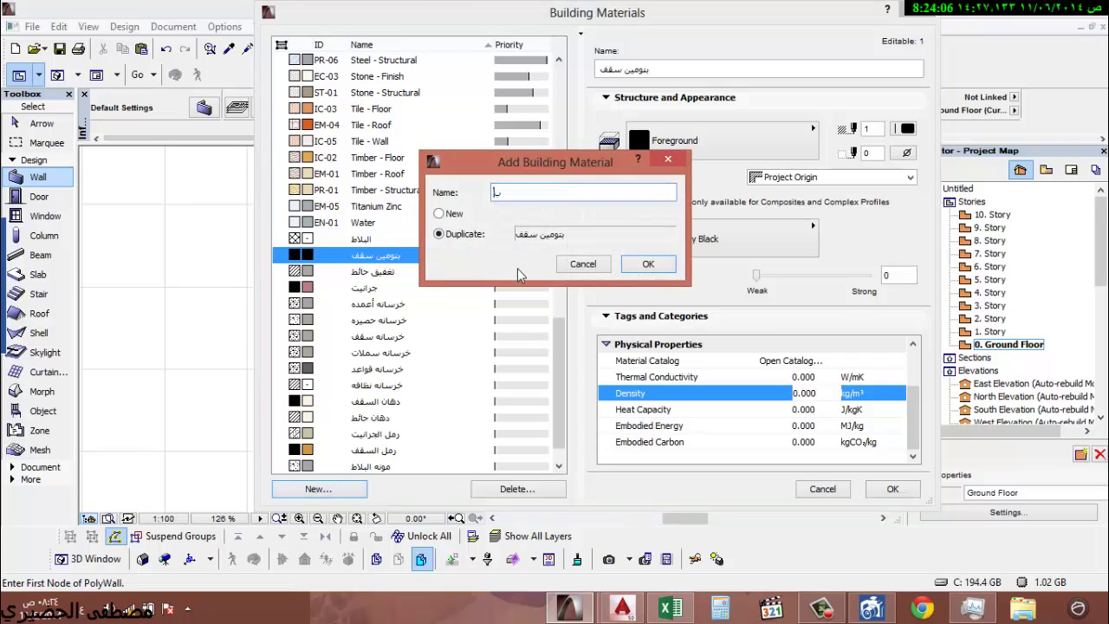
pyautogui.write('ومين سملات و قواعد')
pyautogui.click(465, 218)
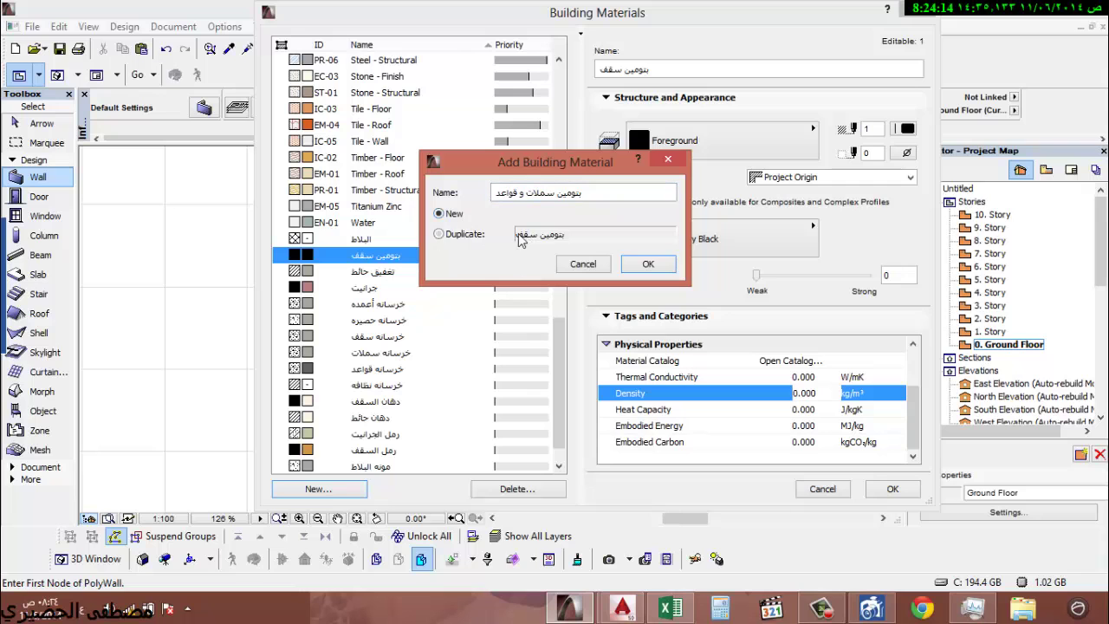
pyautogui.click(643, 264)
# - Give the "بتومين سملات و قواعد" material the Foreground cut fill and Paint - Ivory Black surface, and save the building materials
pyautogui.click(727, 141)
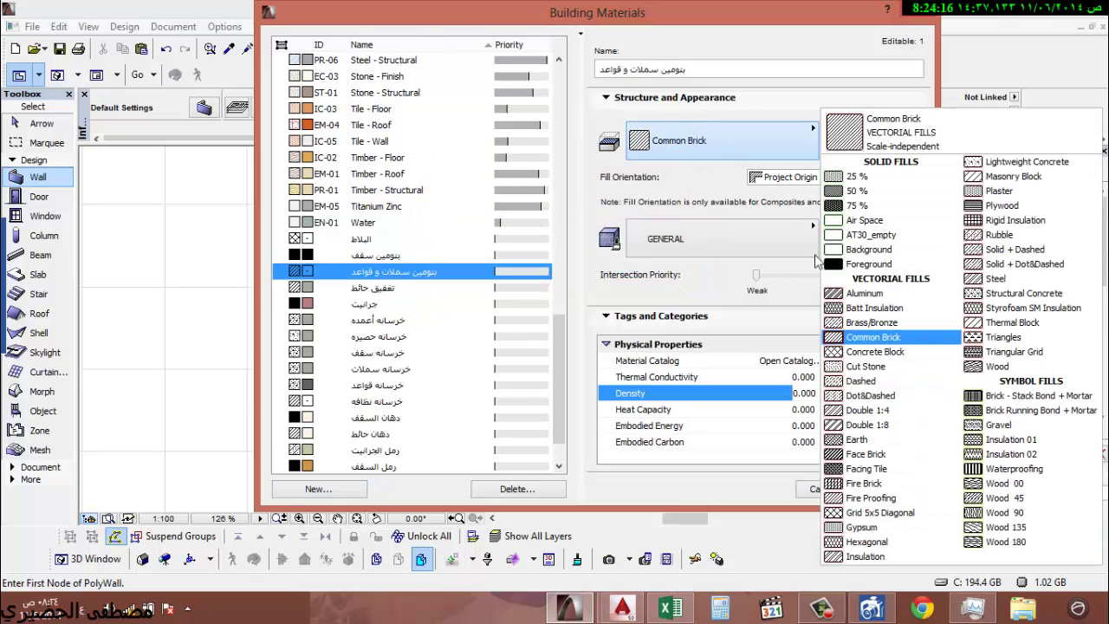
pyautogui.click(867, 271)
pyautogui.click(737, 250)
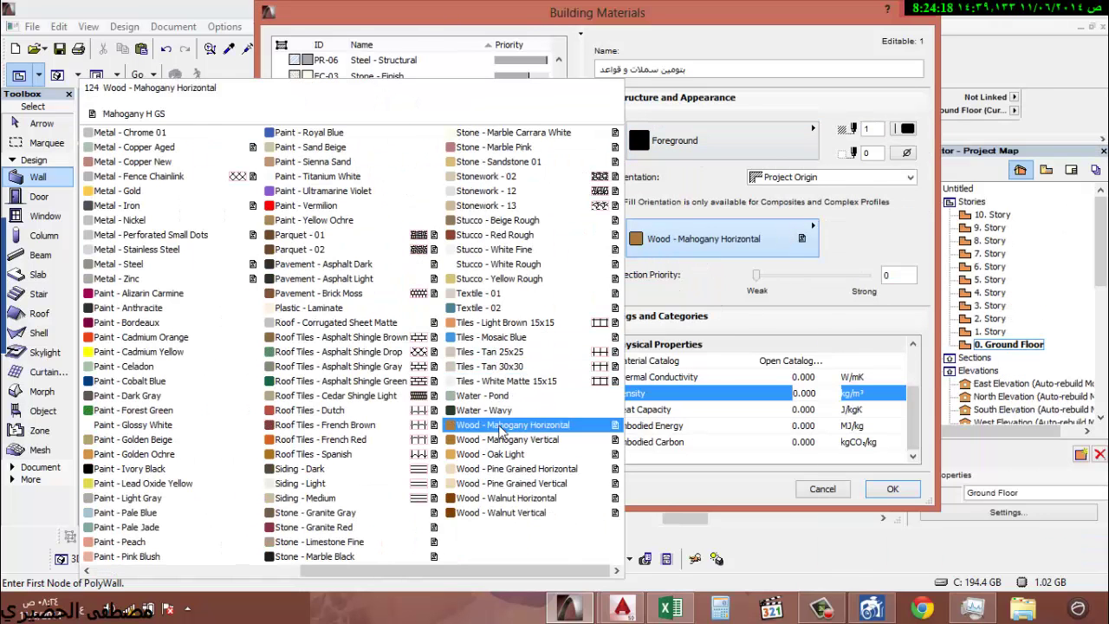
pyautogui.click(176, 475)
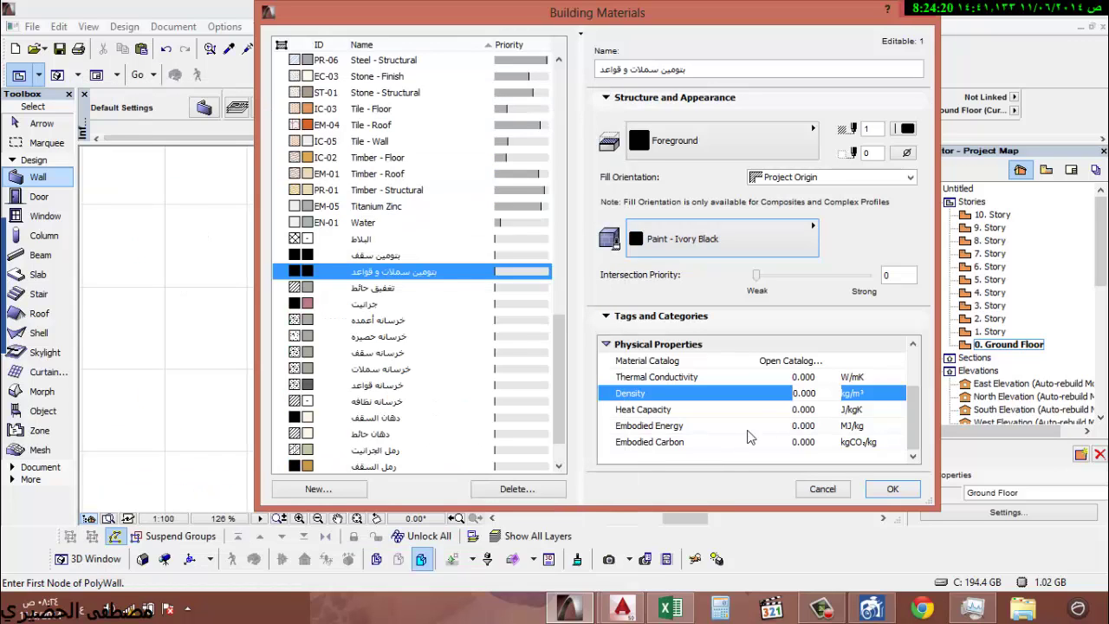
pyautogui.click(893, 490)
pyautogui.scroll(-5, 486, 351)
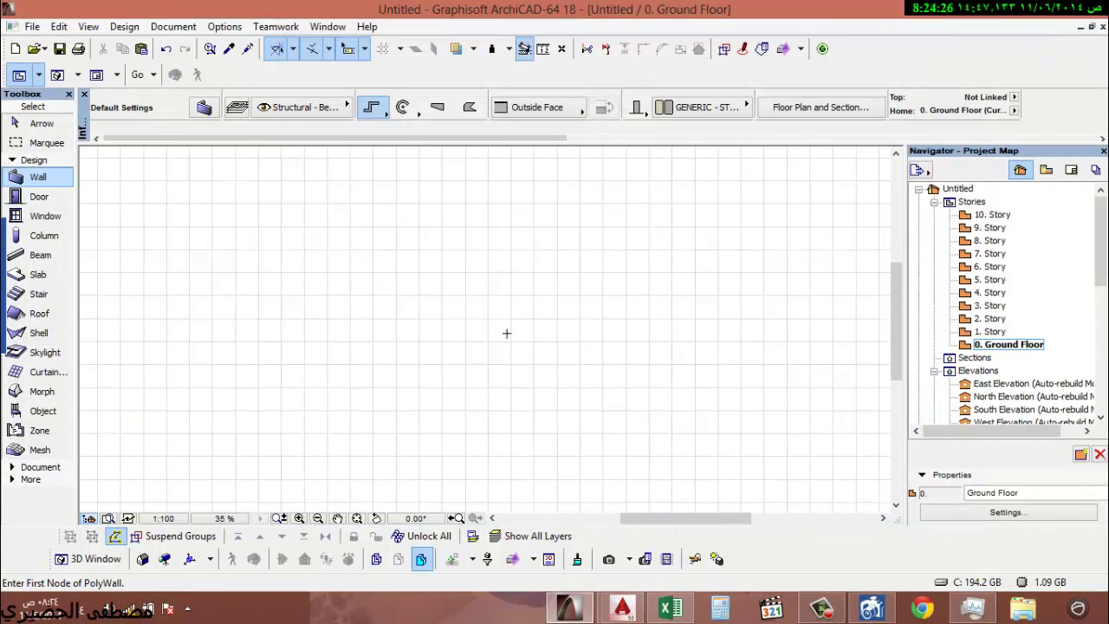
pyautogui.scroll(1, 481, 381)
pyautogui.moveTo(488, 381); pyautogui.dragTo(481, 311, button='middle')
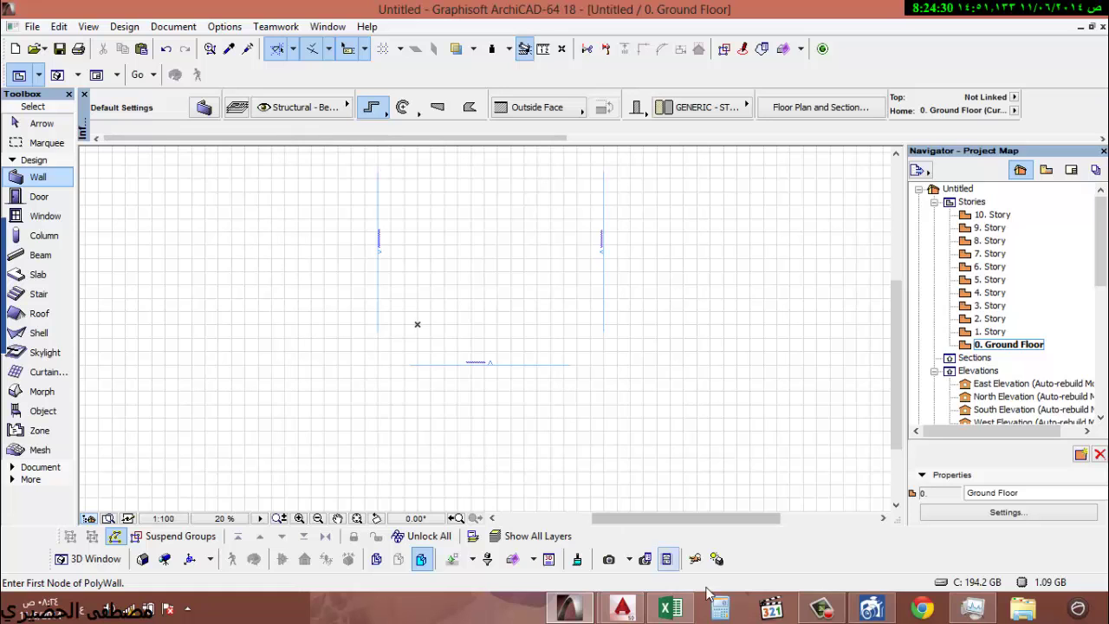
pyautogui.click(822, 609)
pyautogui.click(823, 610)
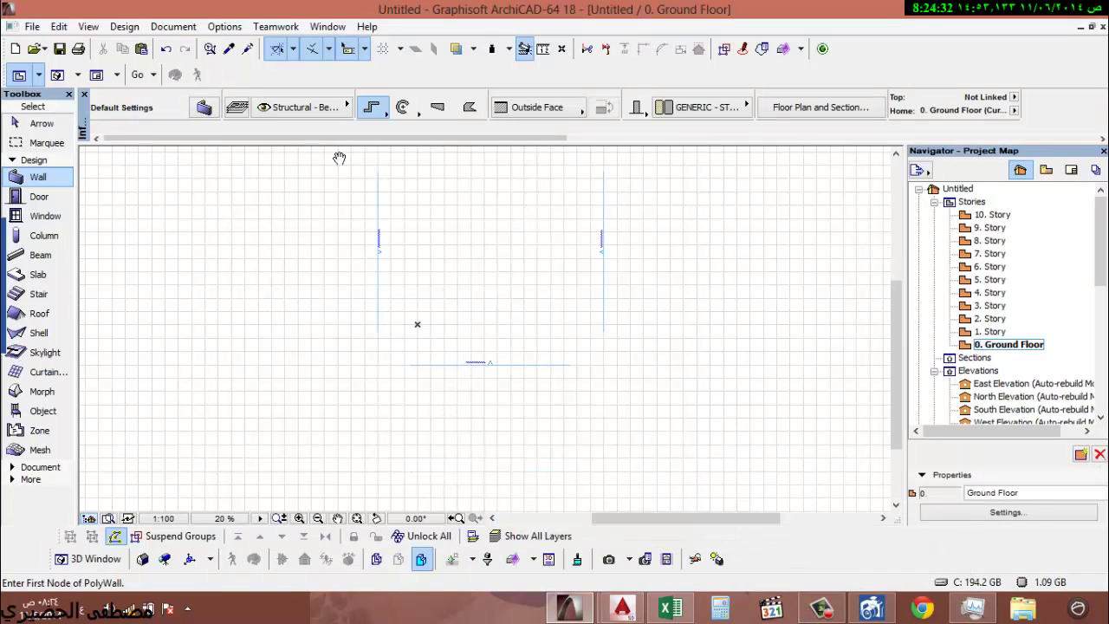
# - Open the composite structures settings and start creating a new composite
pyautogui.click(224, 27)
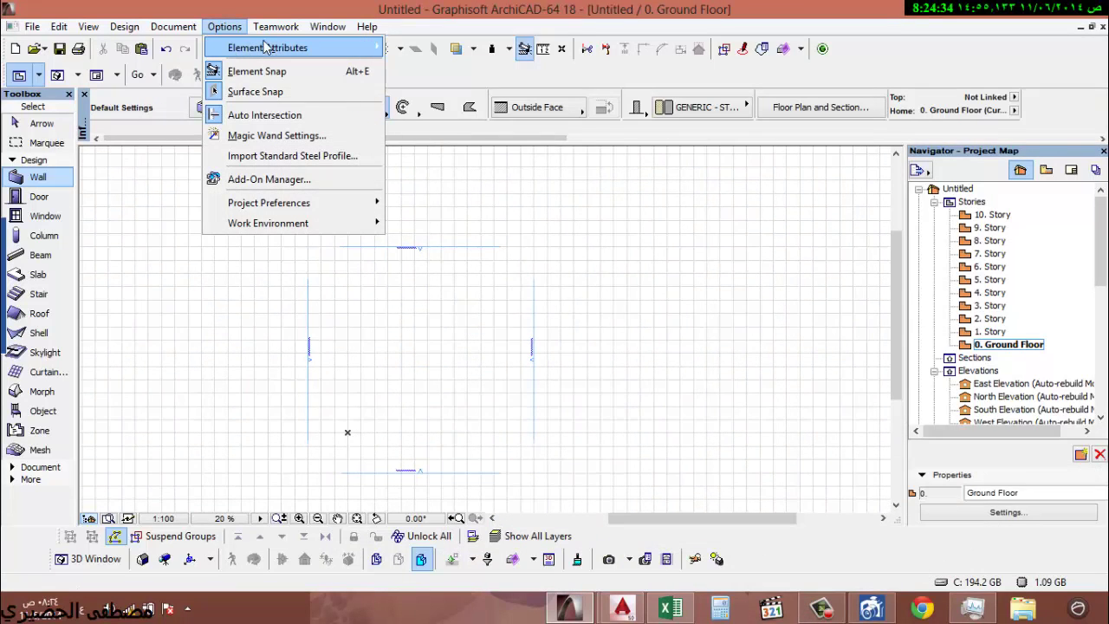
pyautogui.moveTo(286, 48)
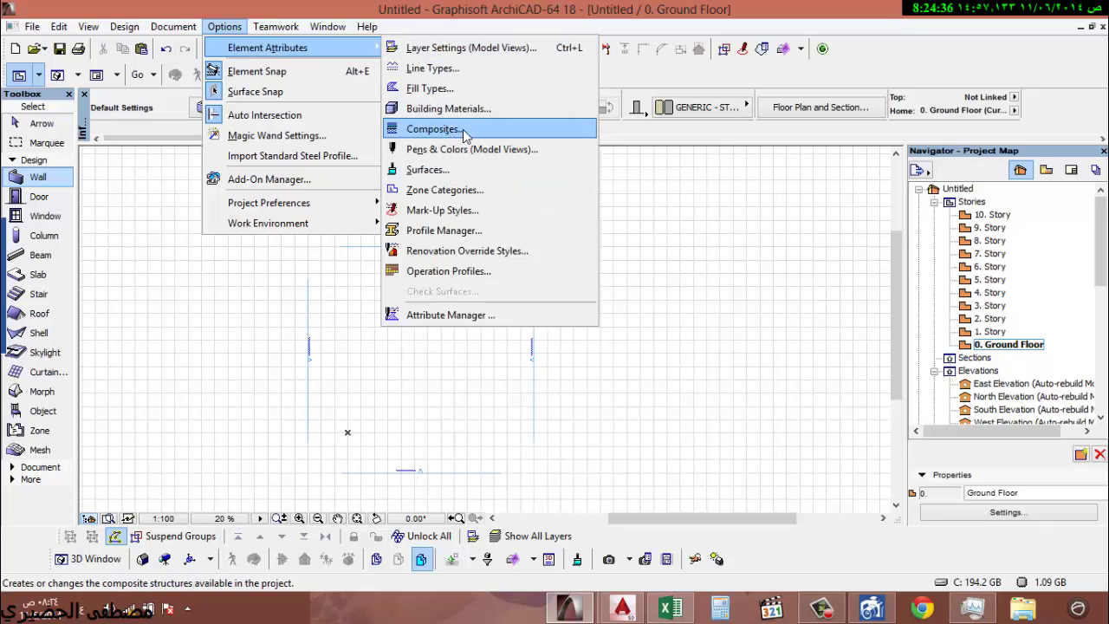
pyautogui.click(433, 129)
pyautogui.moveTo(571, 103); pyautogui.dragTo(452, 84)
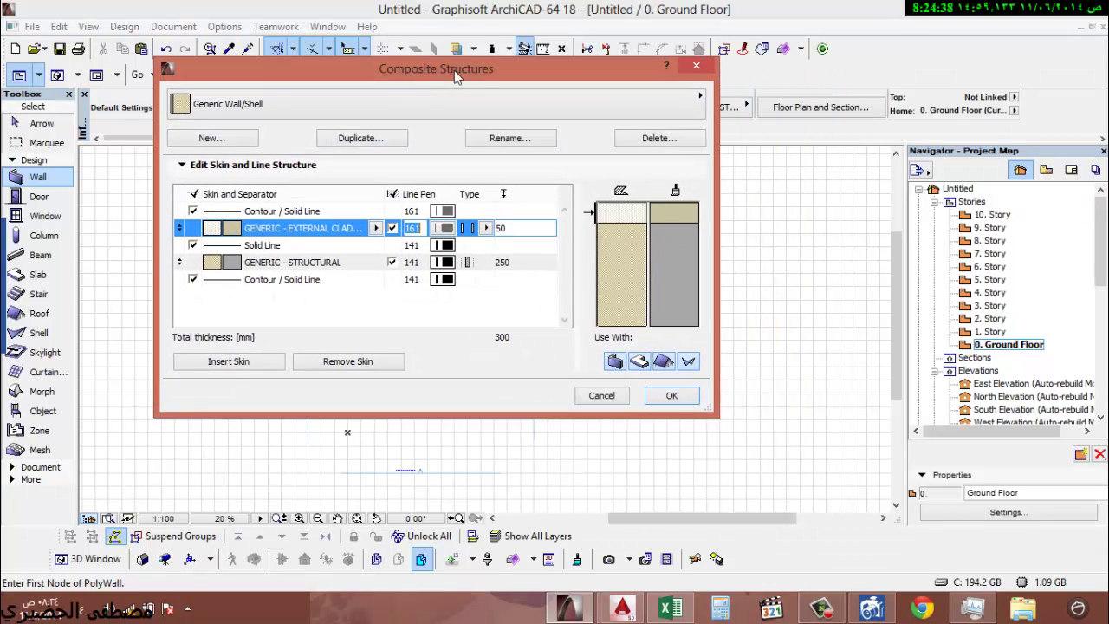
pyautogui.click(241, 141)
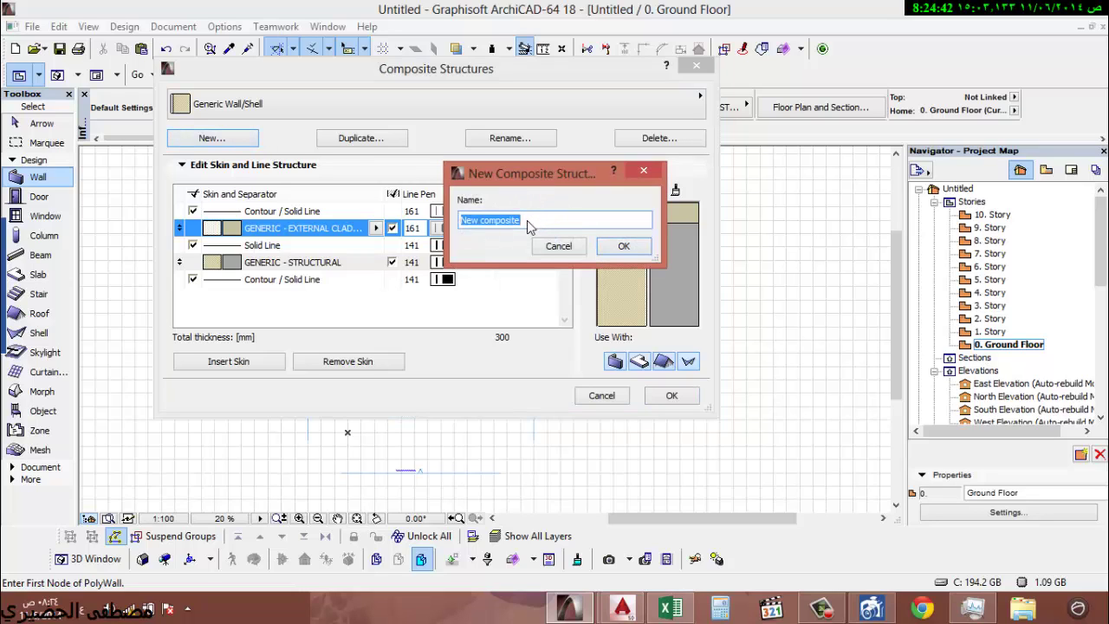
# - Create a composite named حائط داخلي whose first skin is 1 mm thick and uses the دهان حائط material
pyautogui.write('حائط داخلی')
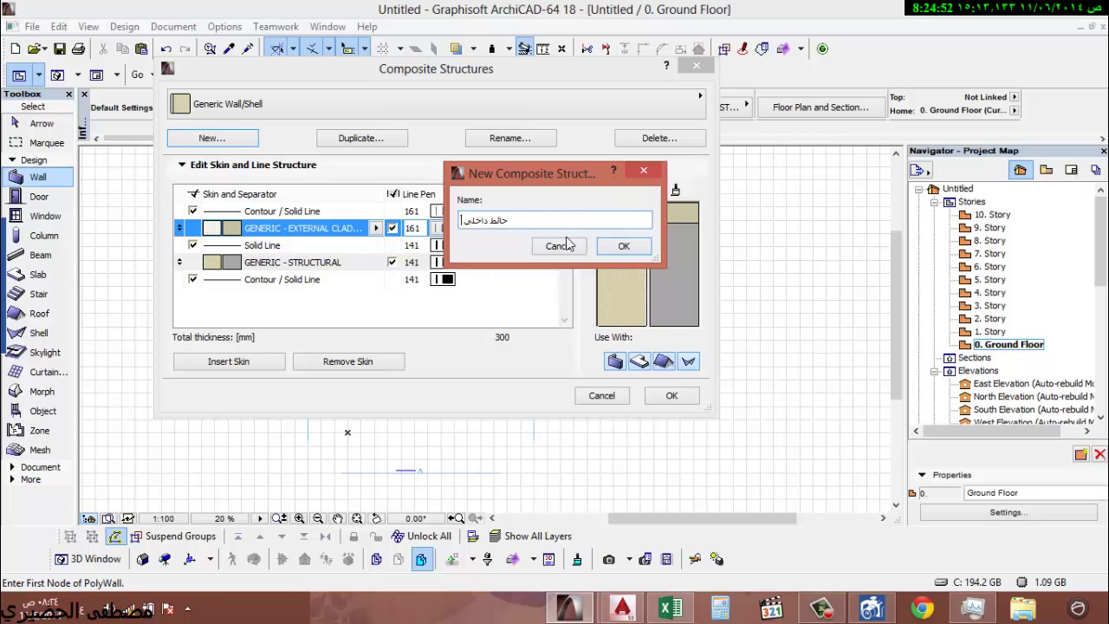
pyautogui.click(621, 247)
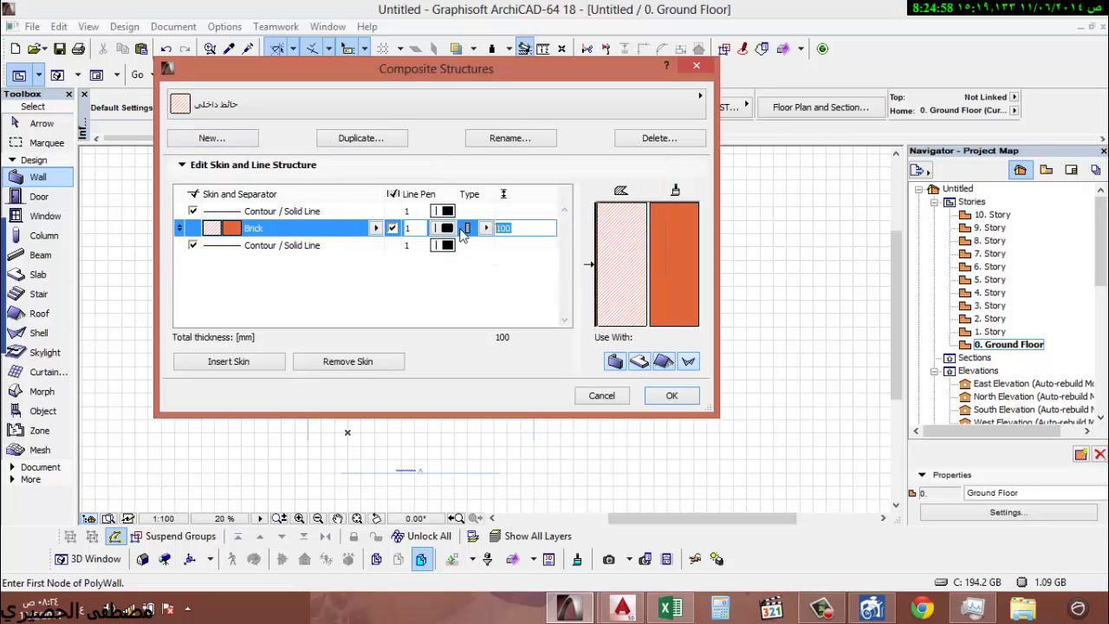
pyautogui.write('1')
pyautogui.click(376, 228)
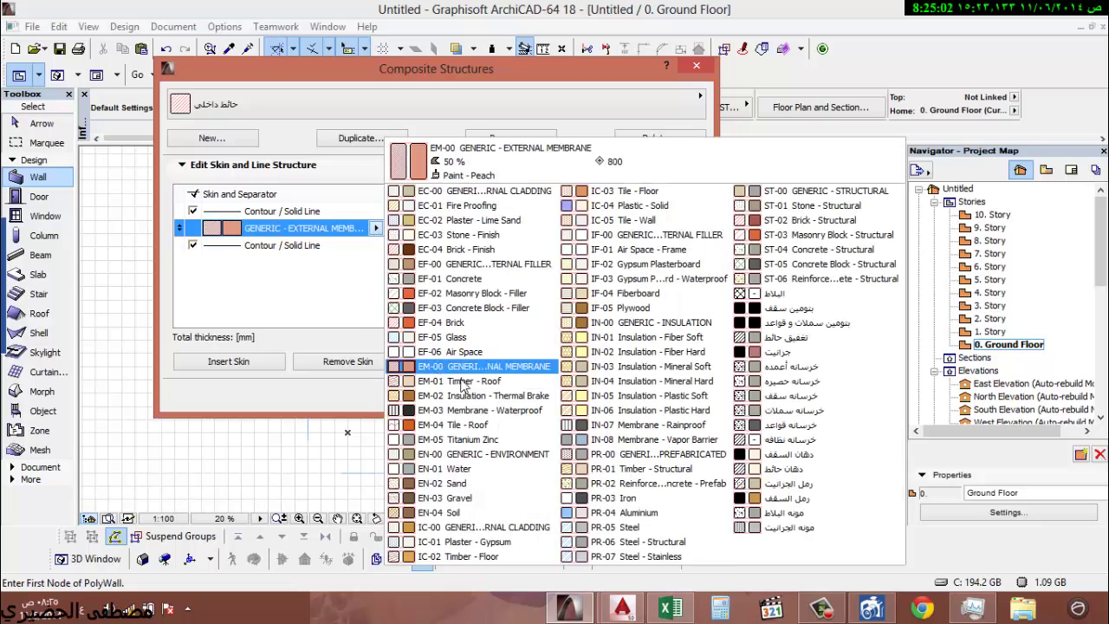
pyautogui.click(833, 468)
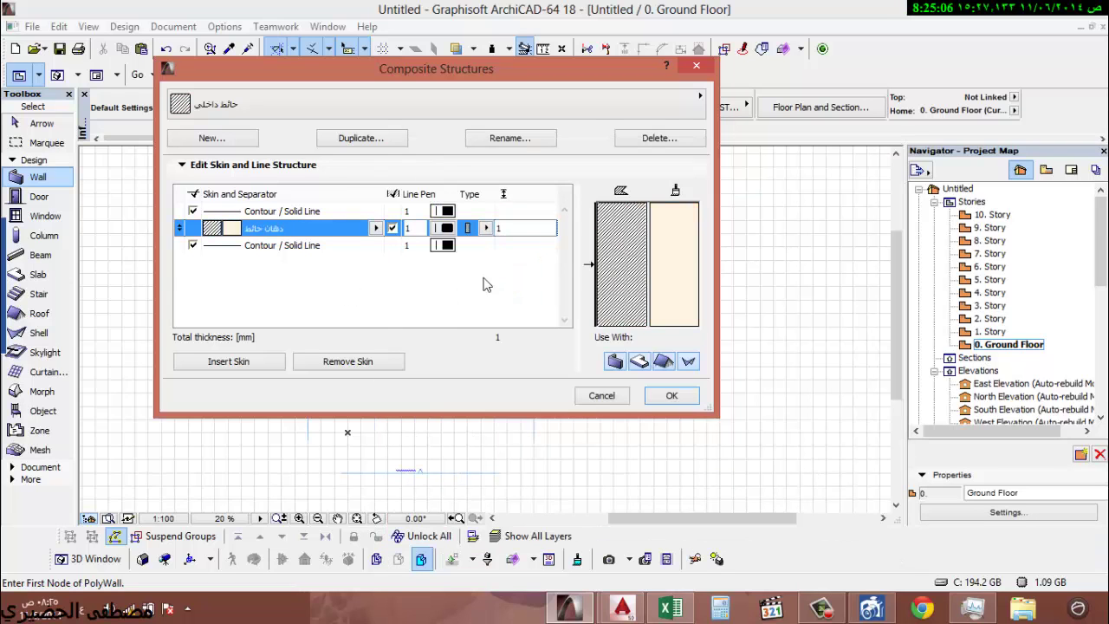
# - Add a second skin to the composite using the تغفيق حائط material, 20 mm thick
pyautogui.click(228, 362)
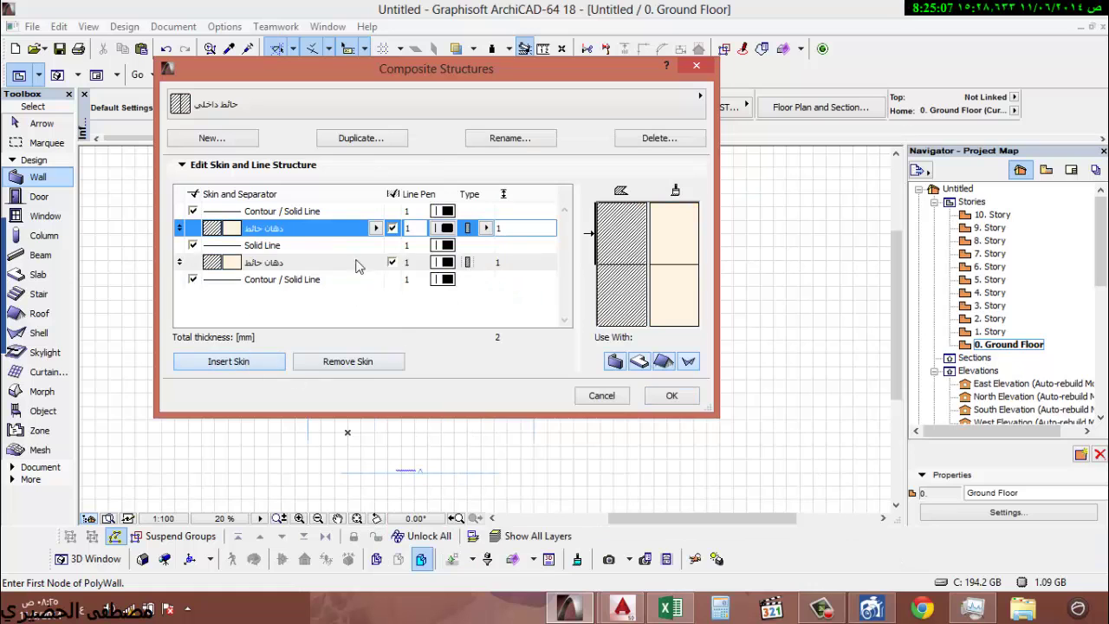
pyautogui.click(289, 262)
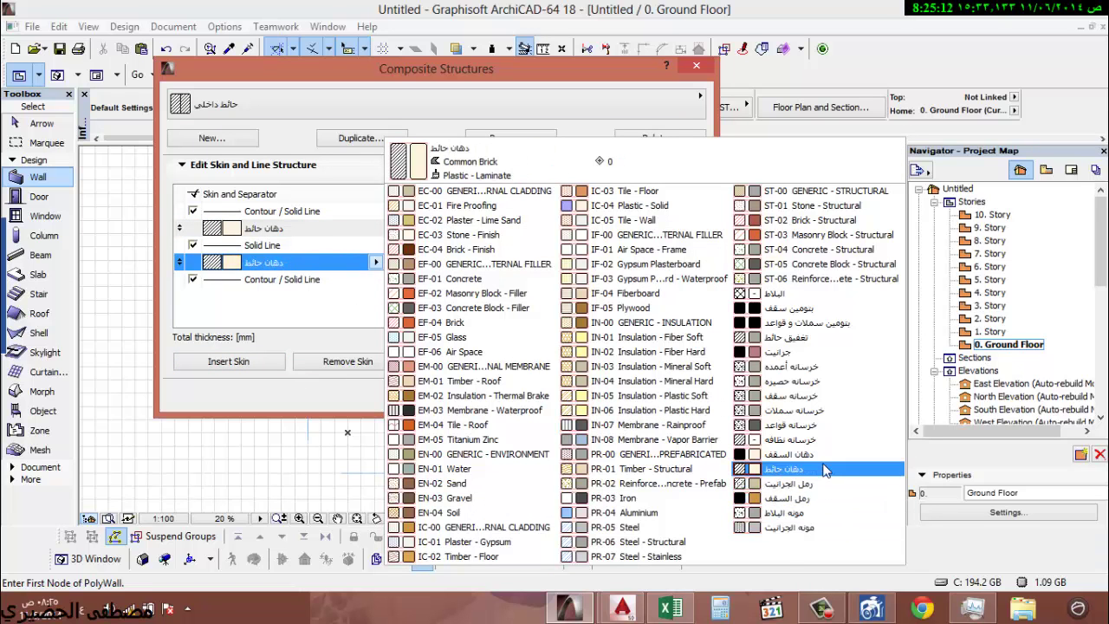
pyautogui.click(814, 337)
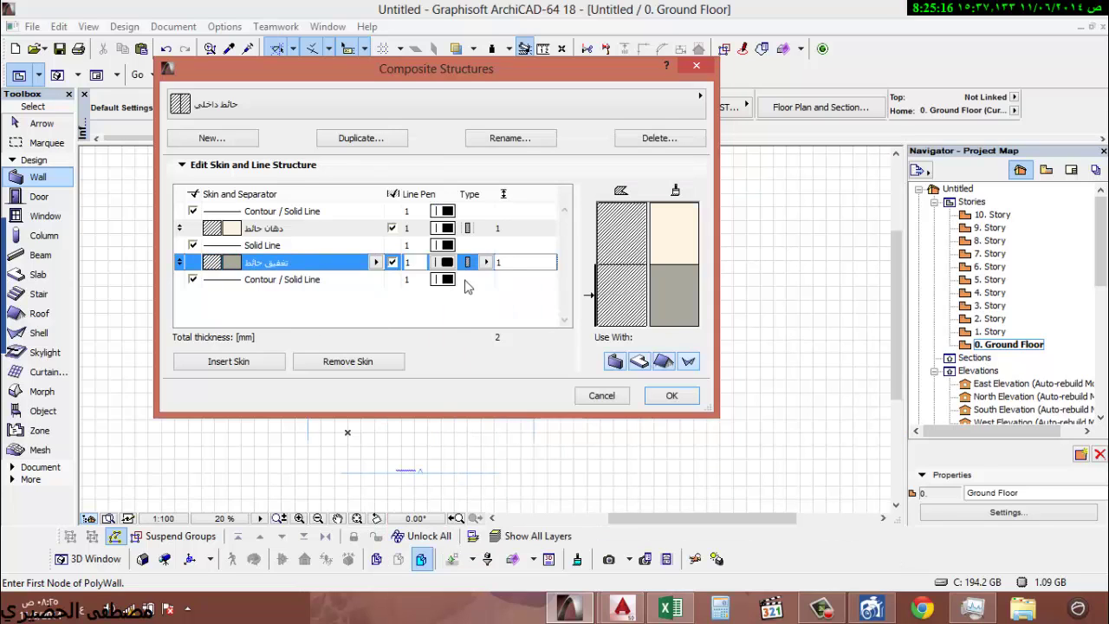
pyautogui.doubleClick(500, 261)
pyautogui.write('20')
# - Insert a third skin after the 20 mm تغفيق حائط skin and save the composite
pyautogui.click(214, 370)
pyautogui.click(252, 369)
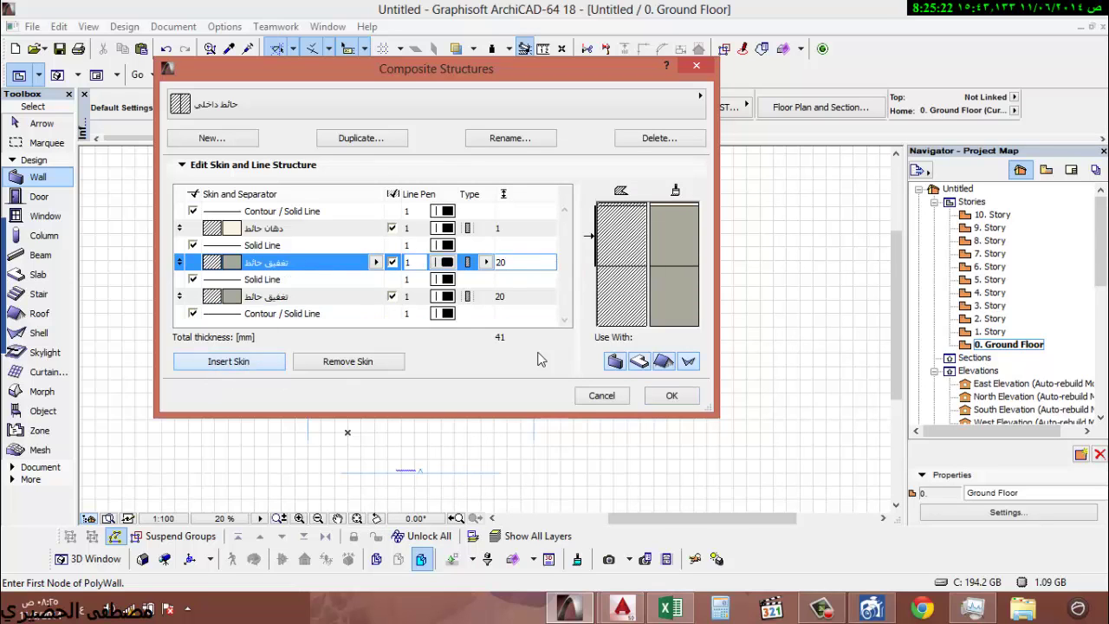
pyautogui.click(315, 297)
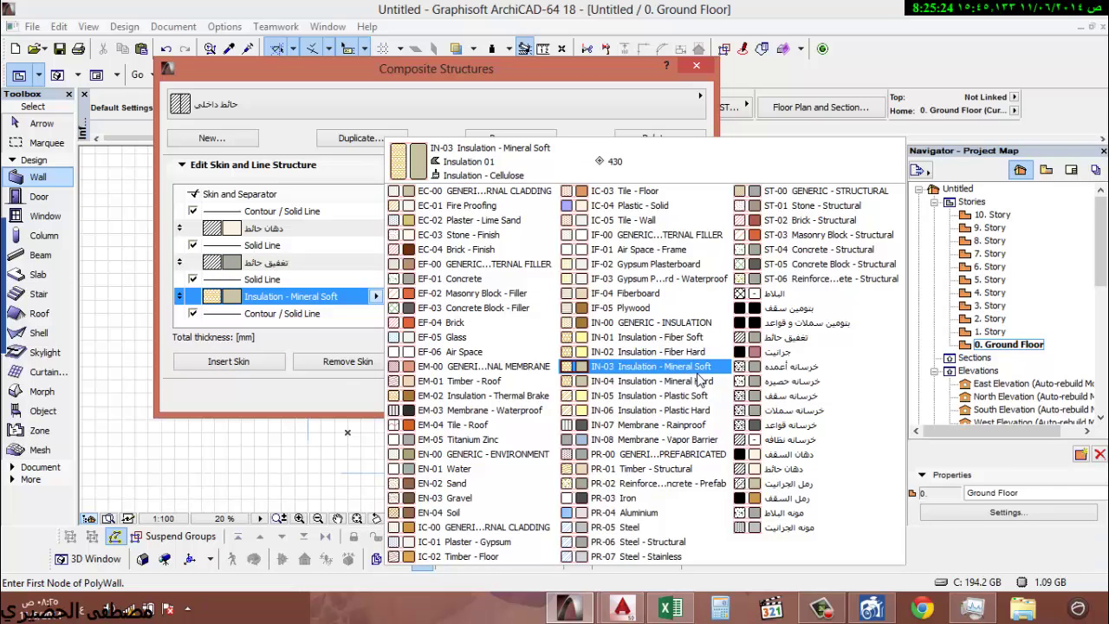
pyautogui.press('Escape')
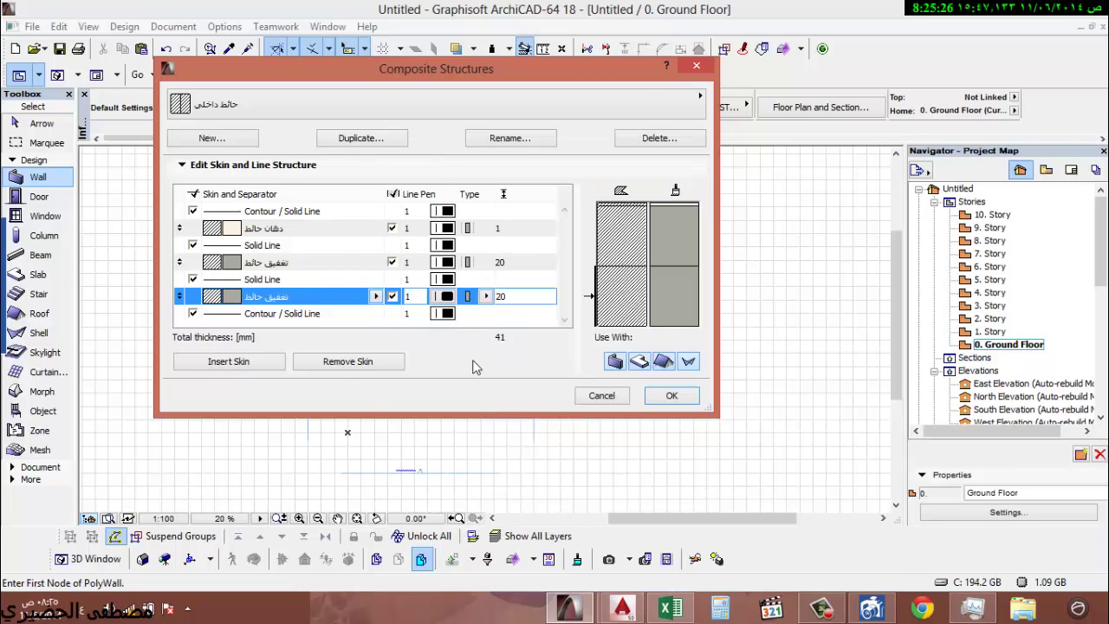
pyautogui.click(666, 395)
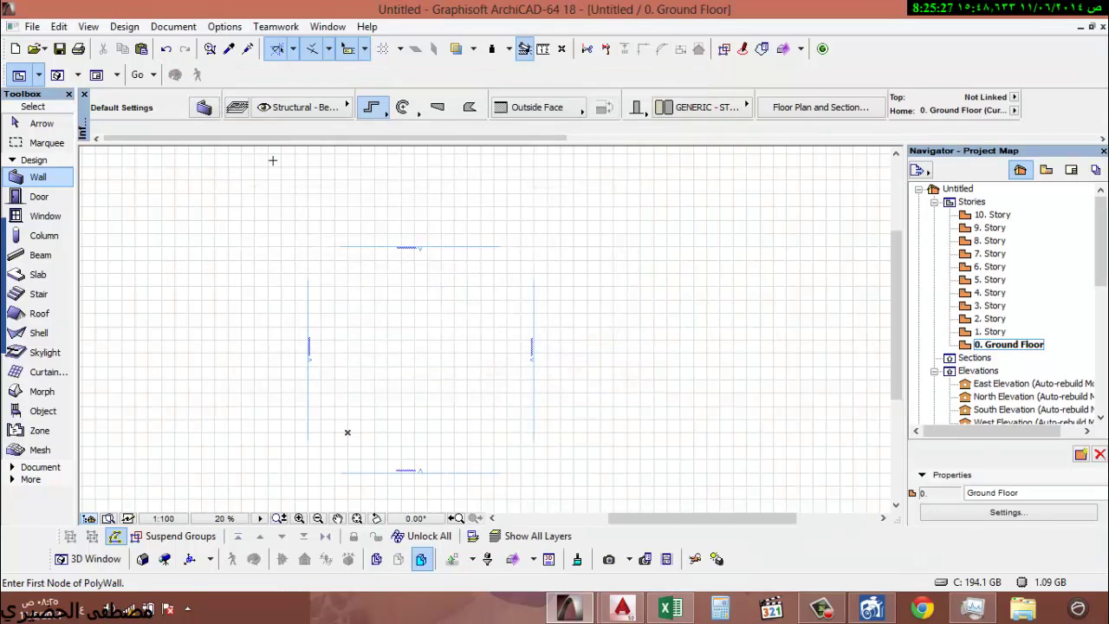
# - Add a new building material named طوب, created as new rather than as a duplicate
pyautogui.click(227, 27)
pyautogui.moveTo(312, 54)
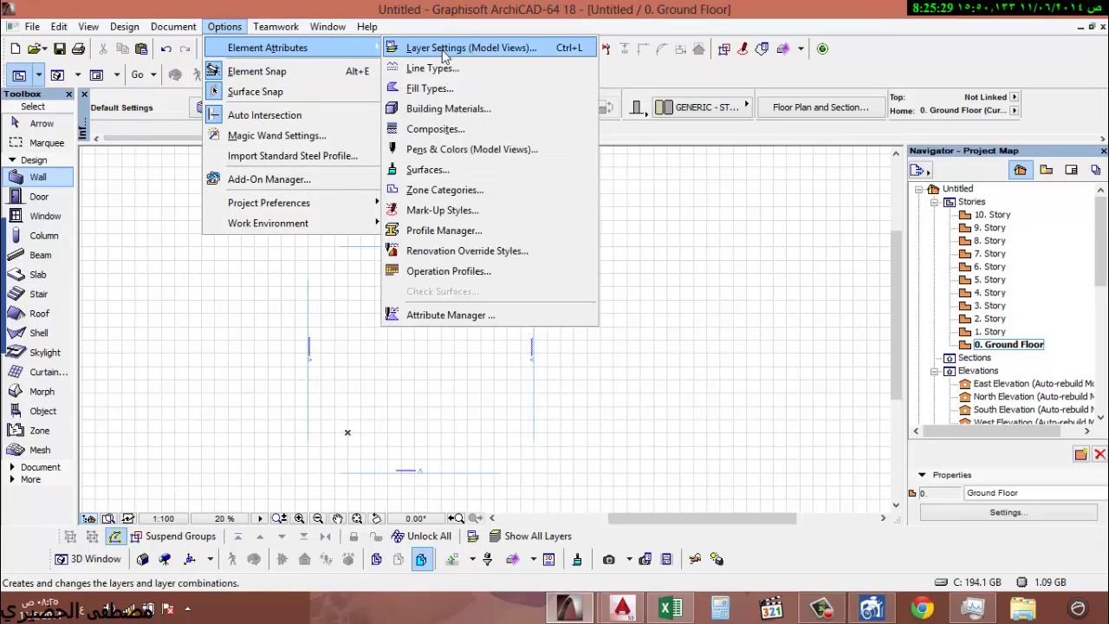
pyautogui.click(434, 107)
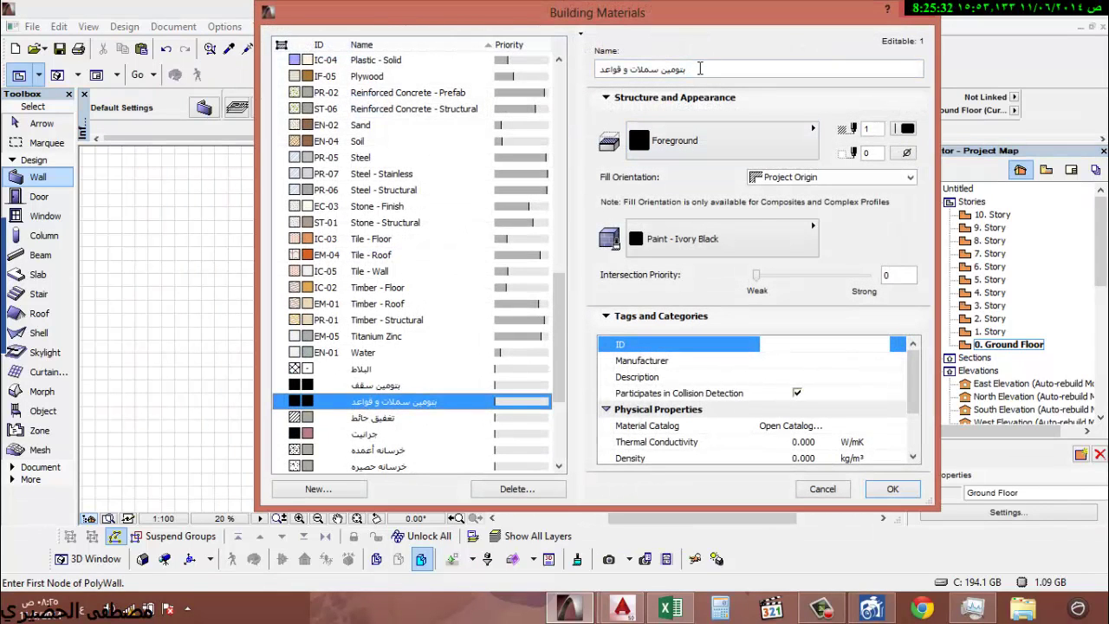
pyautogui.click(299, 491)
pyautogui.click(449, 214)
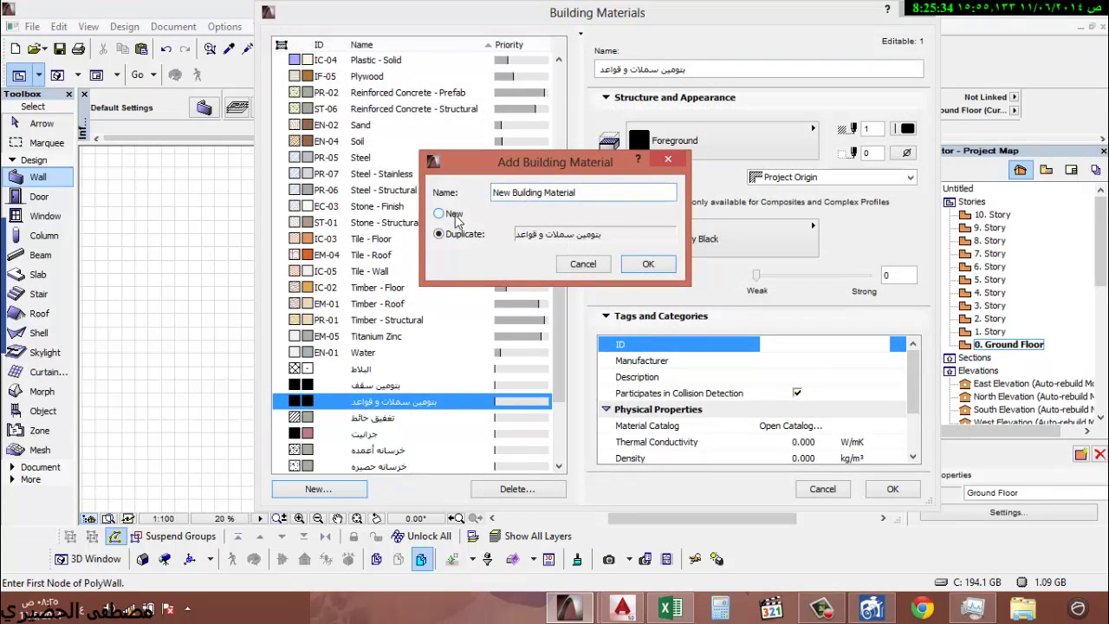
pyautogui.moveTo(598, 197); pyautogui.dragTo(441, 215)
pyautogui.write('طوب')
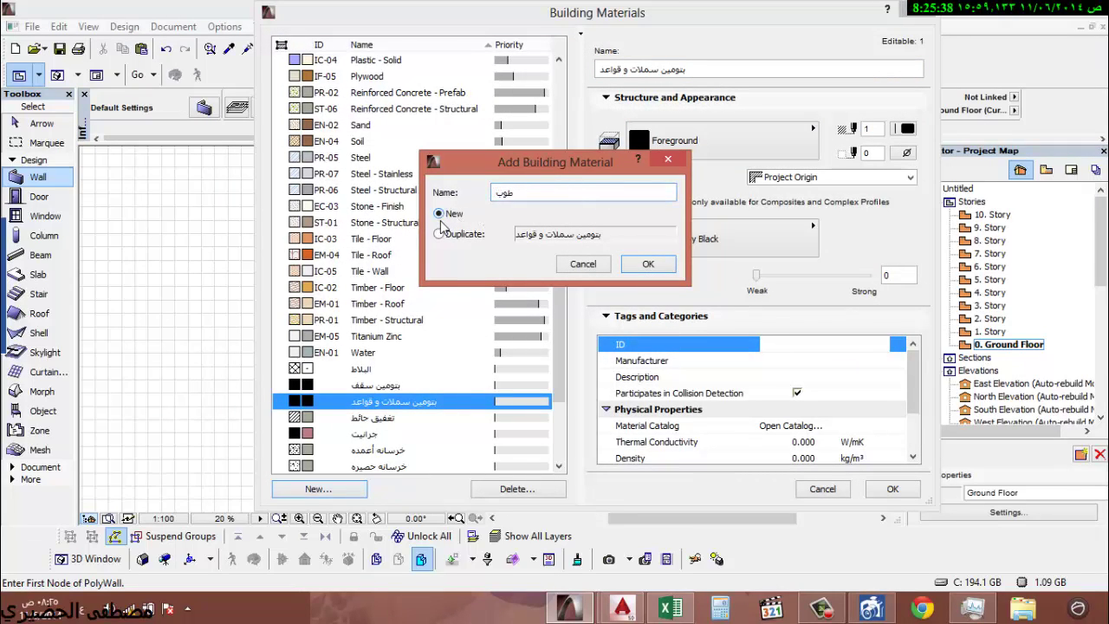
pyautogui.click(648, 265)
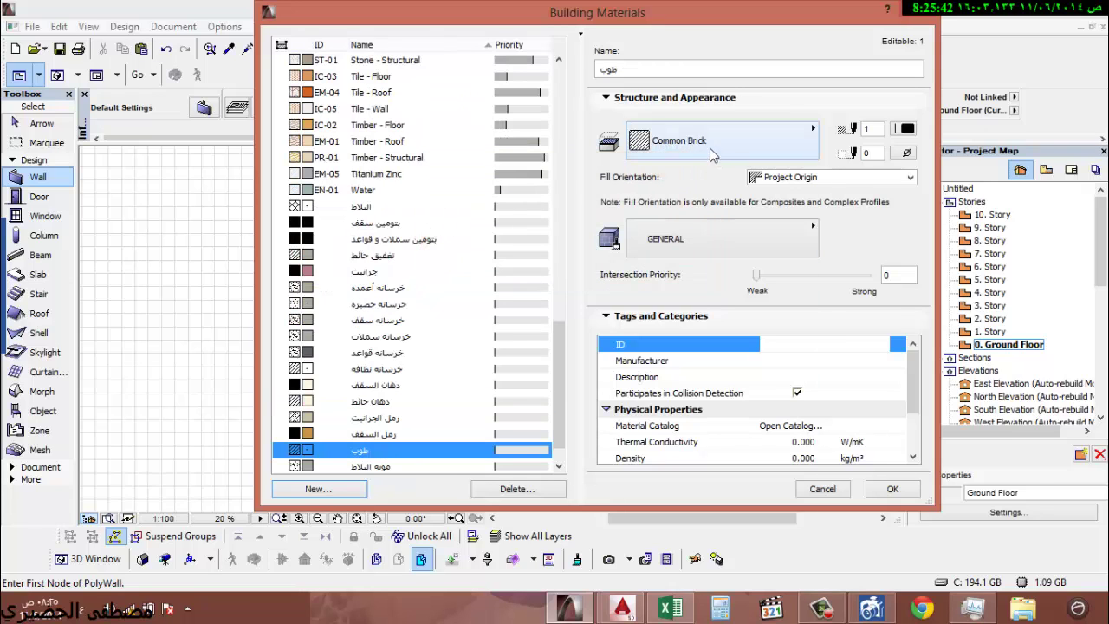
# - Give the طوب material the Batt Insulation fill and the Brick - Aged Natural surface
pyautogui.click(713, 154)
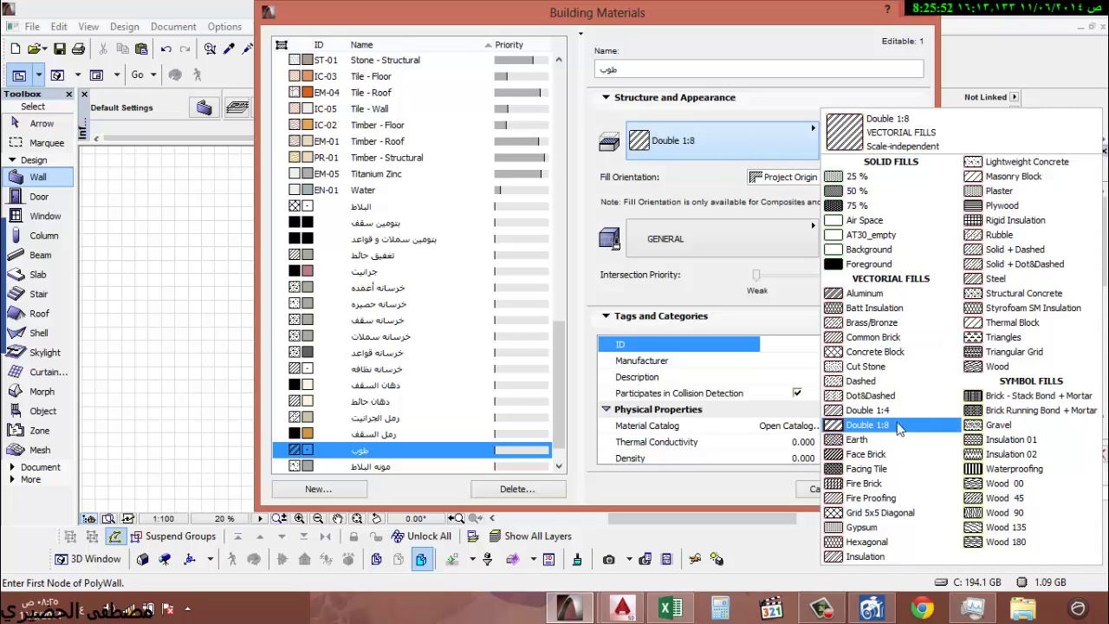
pyautogui.click(897, 311)
pyautogui.click(712, 247)
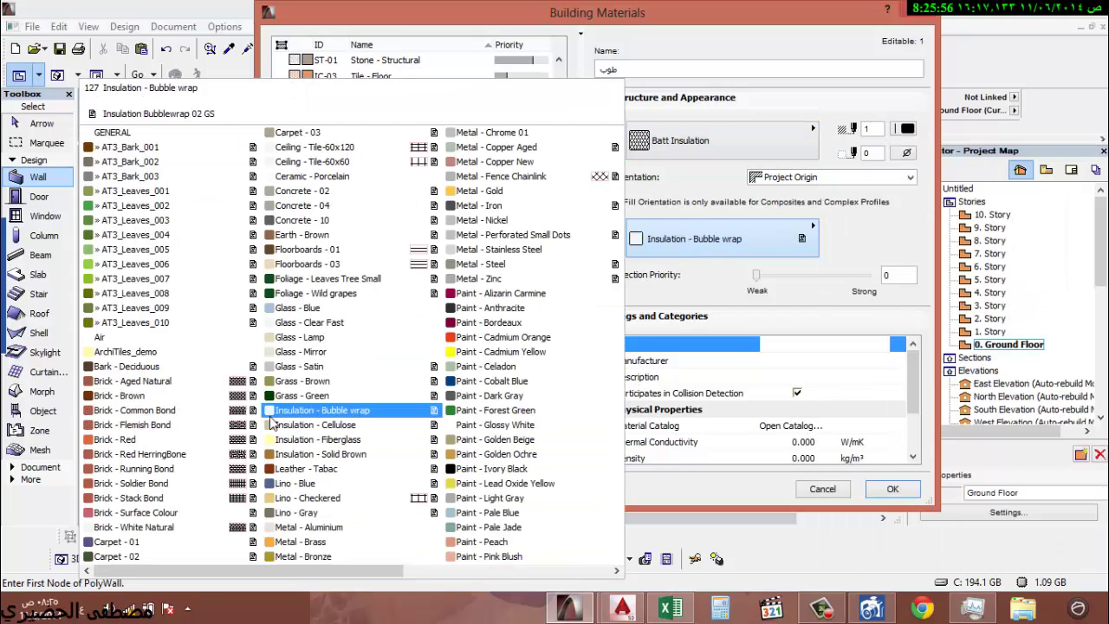
pyautogui.click(119, 383)
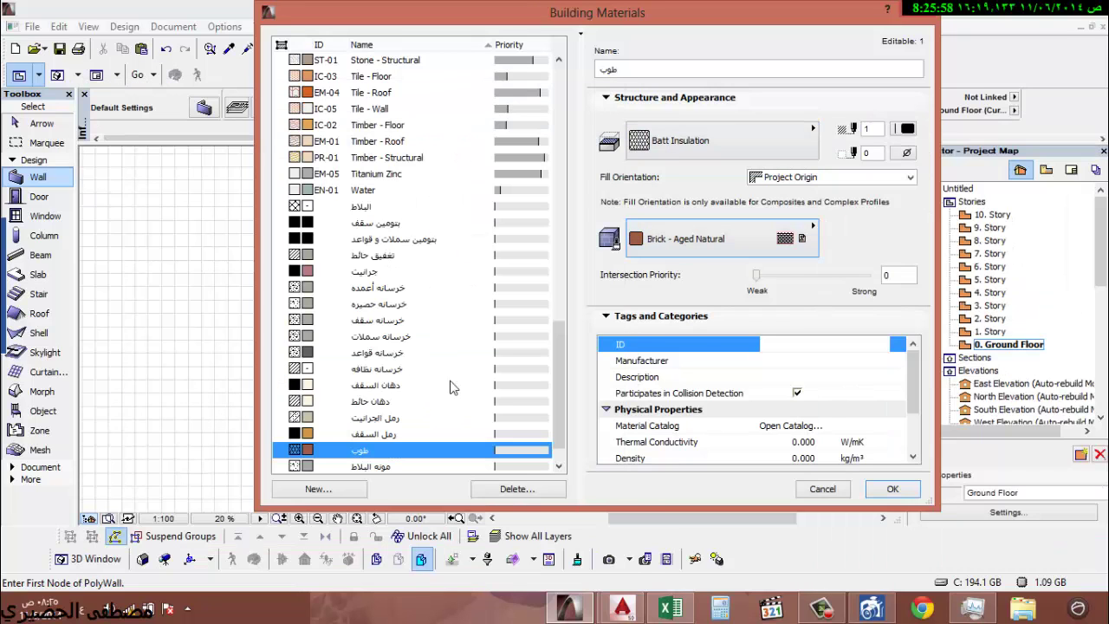
# - Set the طوب material's density to 2000 kg/m³ and save the building materials
pyautogui.click(791, 442)
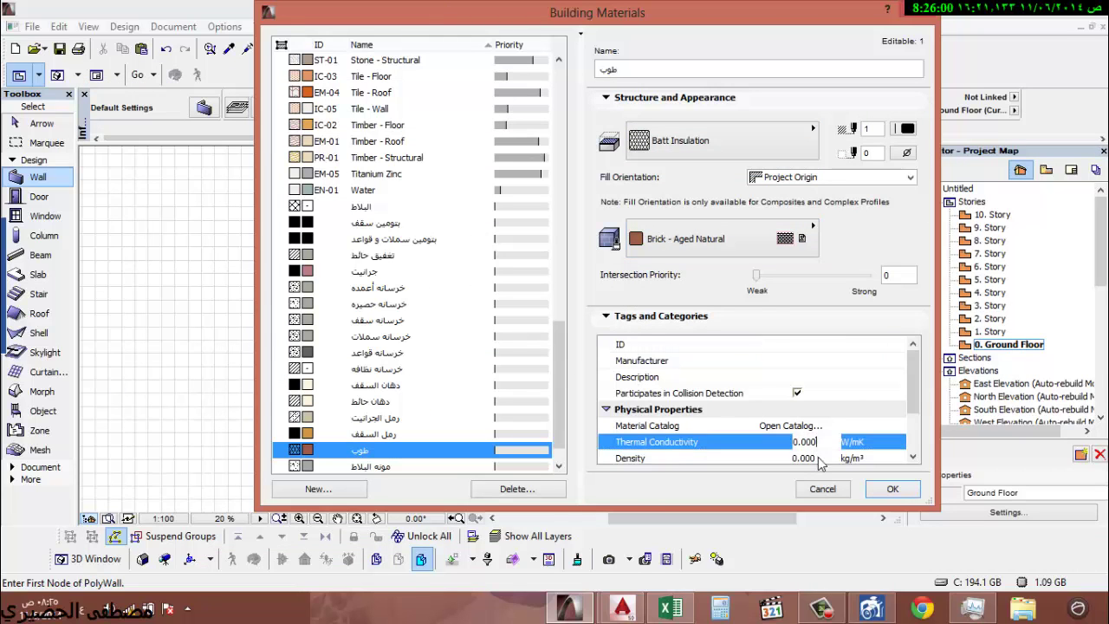
pyautogui.scroll(-1, 821, 458)
pyautogui.click(820, 425)
pyautogui.click(769, 410)
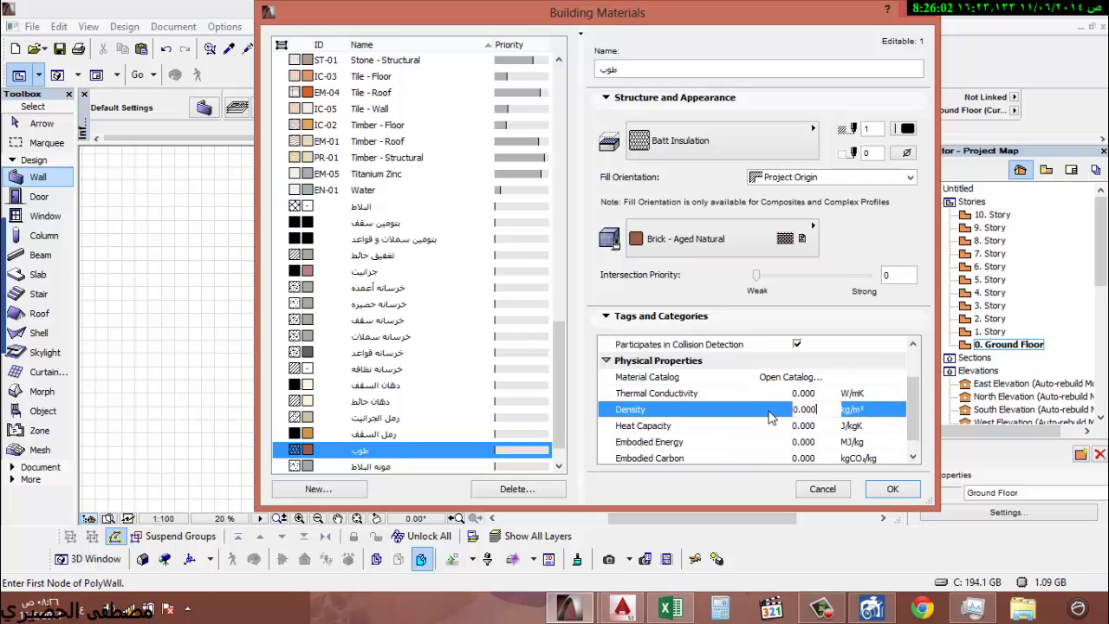
pyautogui.doubleClick(815, 408)
pyautogui.write('2000')
pyautogui.press('Return')
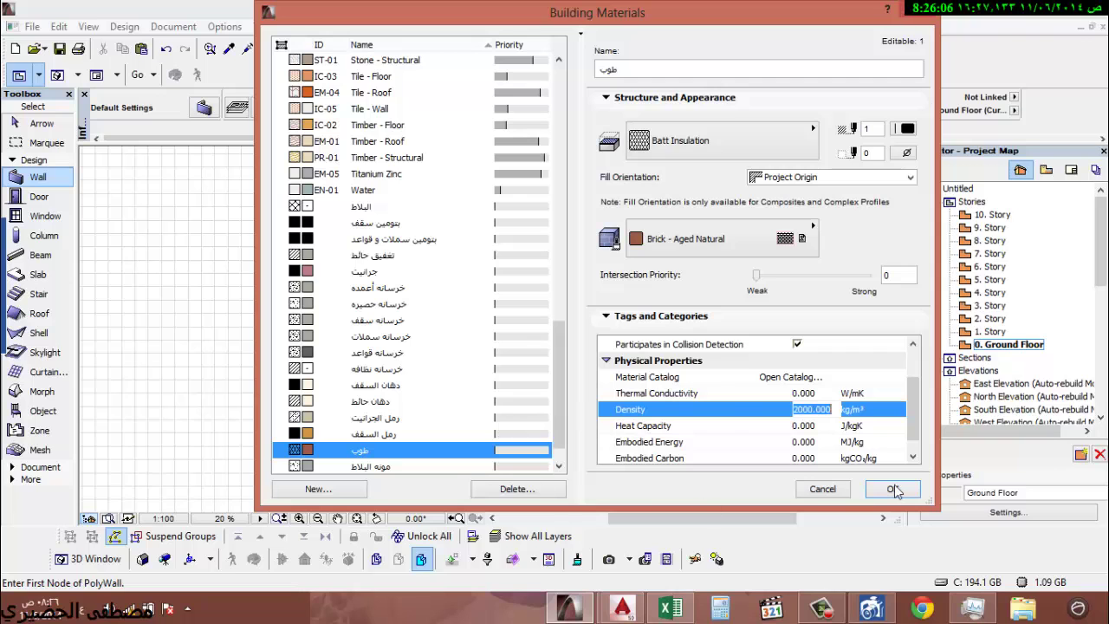
pyautogui.click(893, 490)
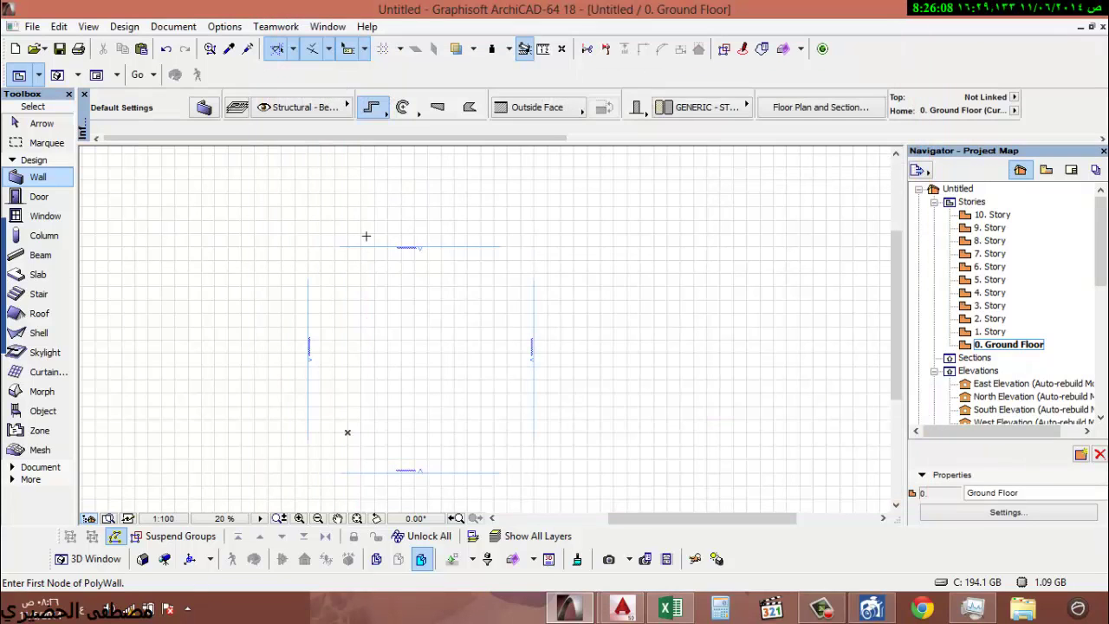
# - Try to change the third skin of the حائط داخلي composite to طوب with a thickness of 120 mm
pyautogui.click(223, 28)
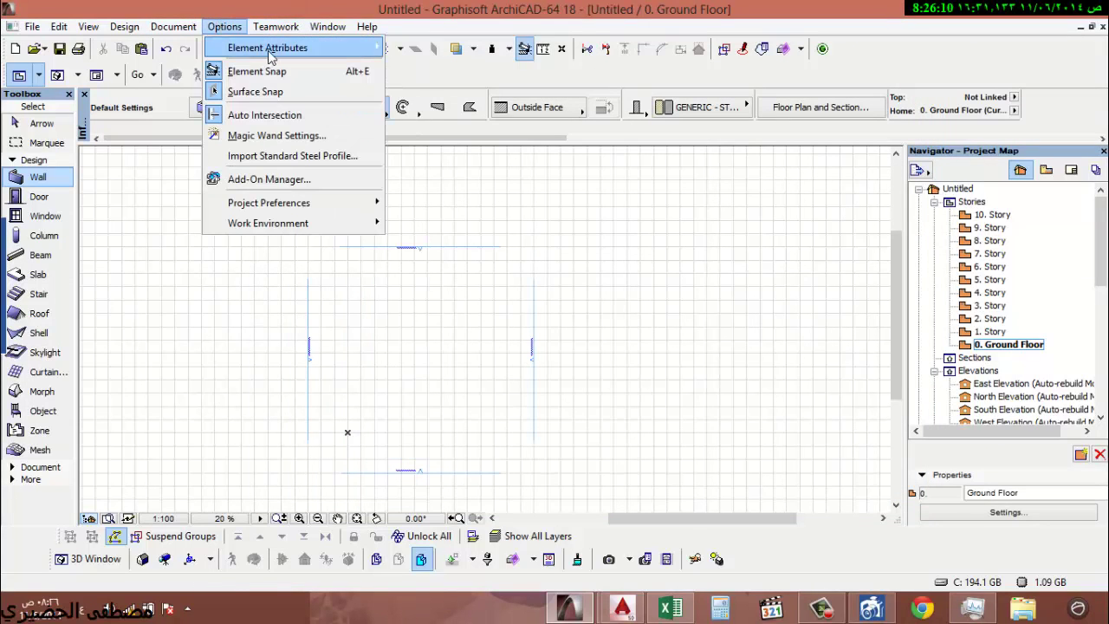
pyautogui.moveTo(286, 48)
pyautogui.click(423, 127)
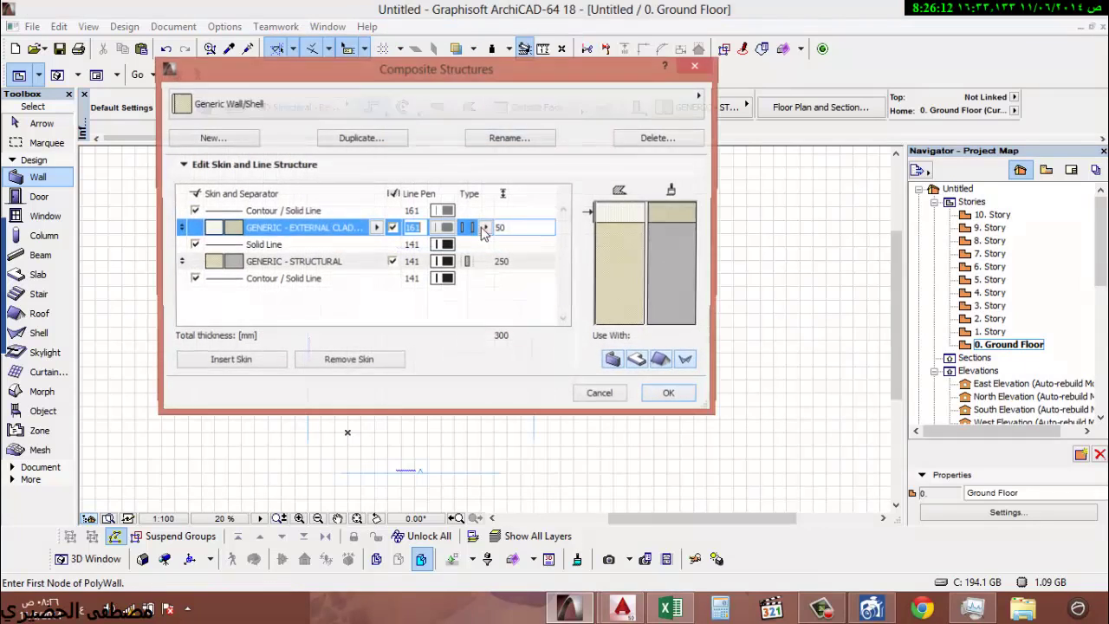
pyautogui.click(329, 108)
pyautogui.click(756, 493)
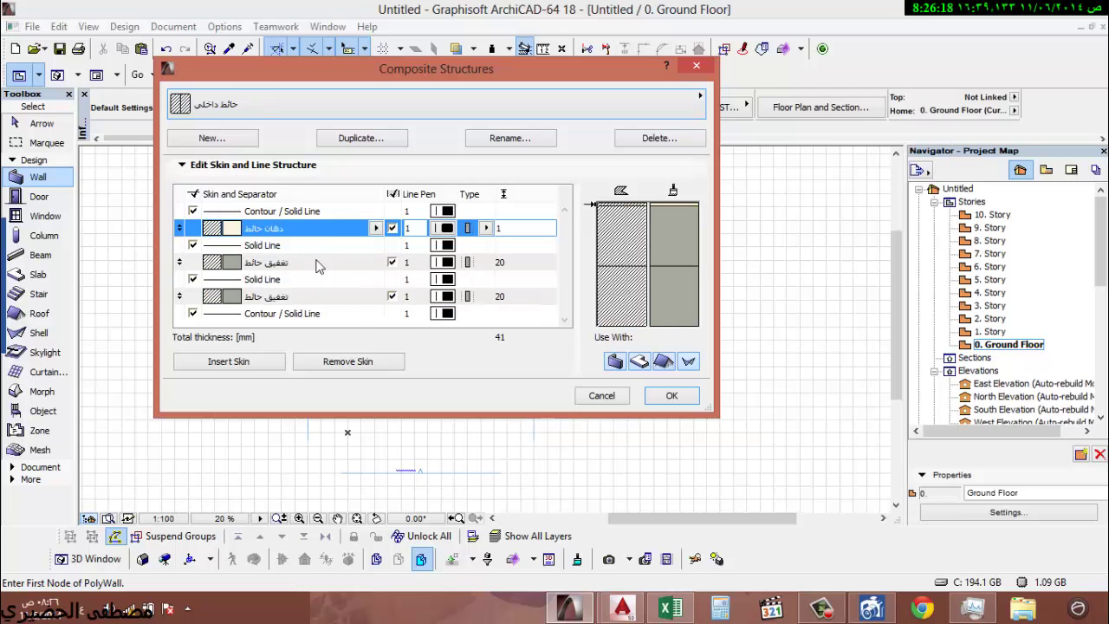
pyautogui.click(271, 299)
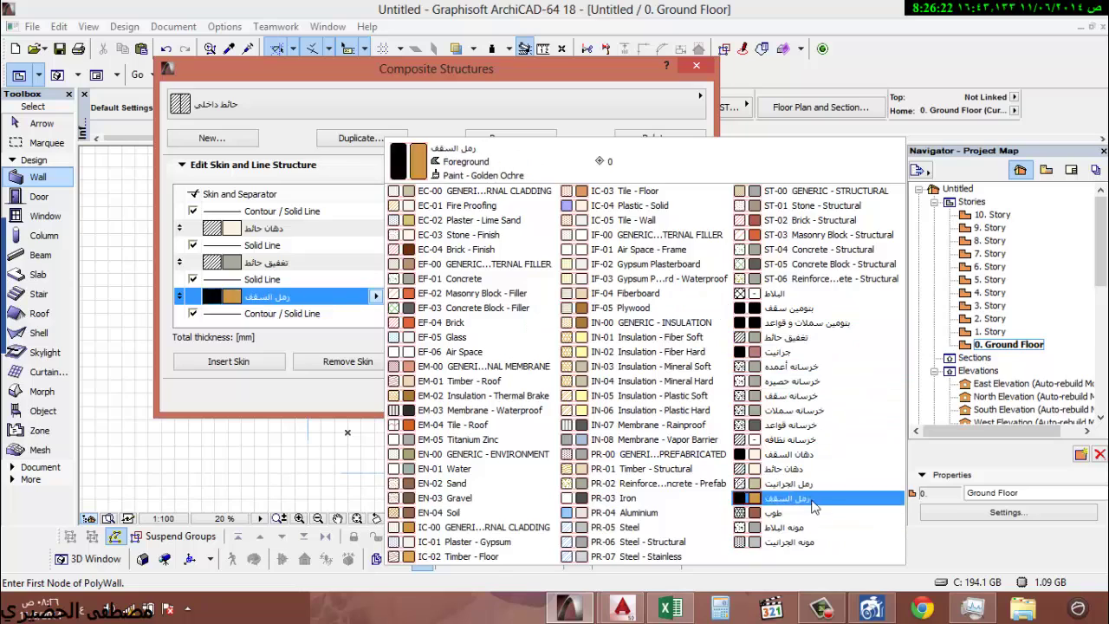
pyautogui.click(784, 512)
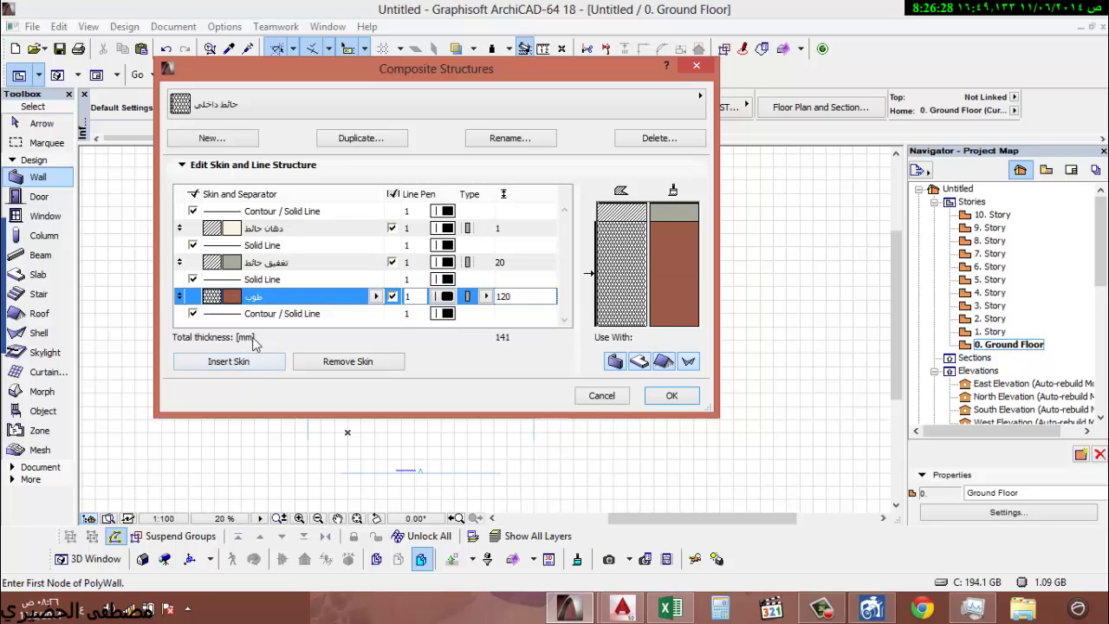
pyautogui.click(268, 279)
pyautogui.click(271, 281)
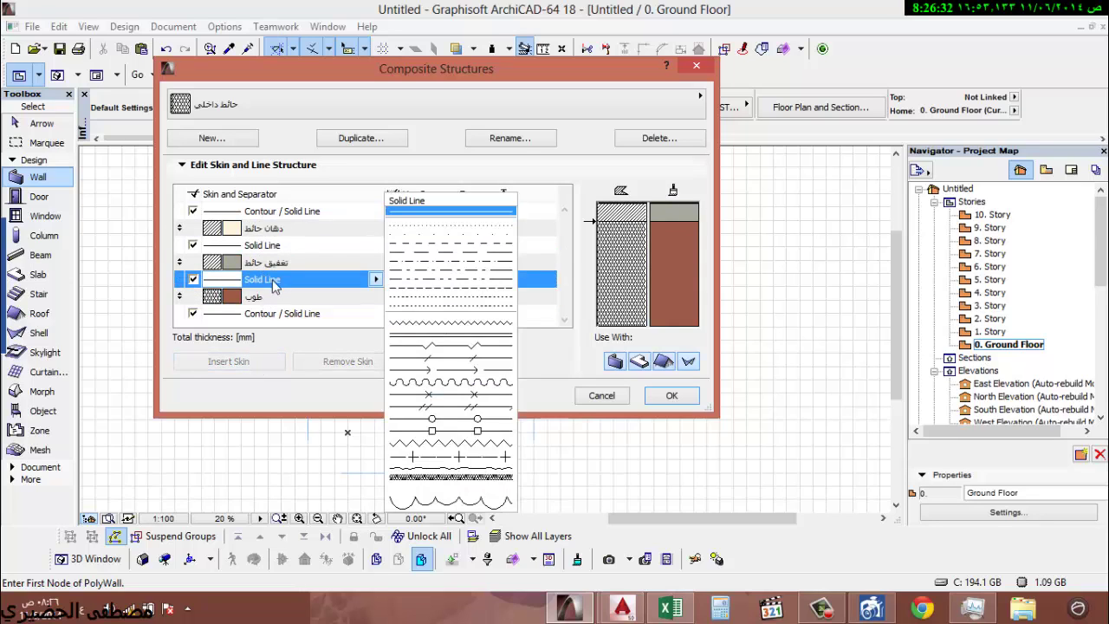
pyautogui.press('Escape')
pyautogui.press('Escape')
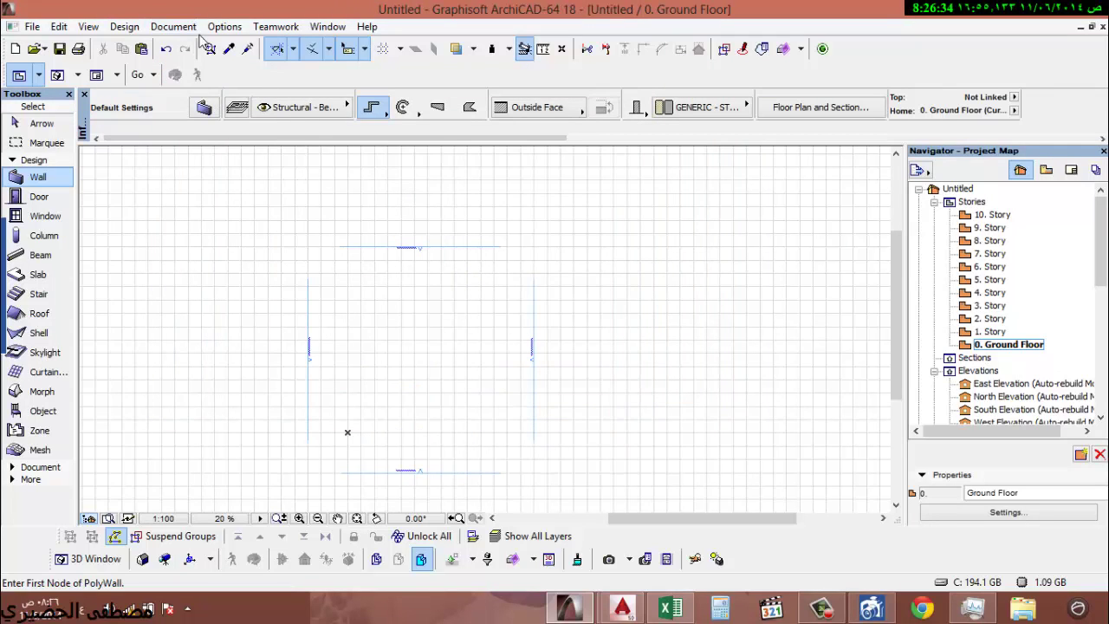
# - Reopen the حائط داخلي composite for editing and assign the طوب material to its third skin
pyautogui.click(223, 26)
pyautogui.moveTo(292, 52)
pyautogui.click(532, 127)
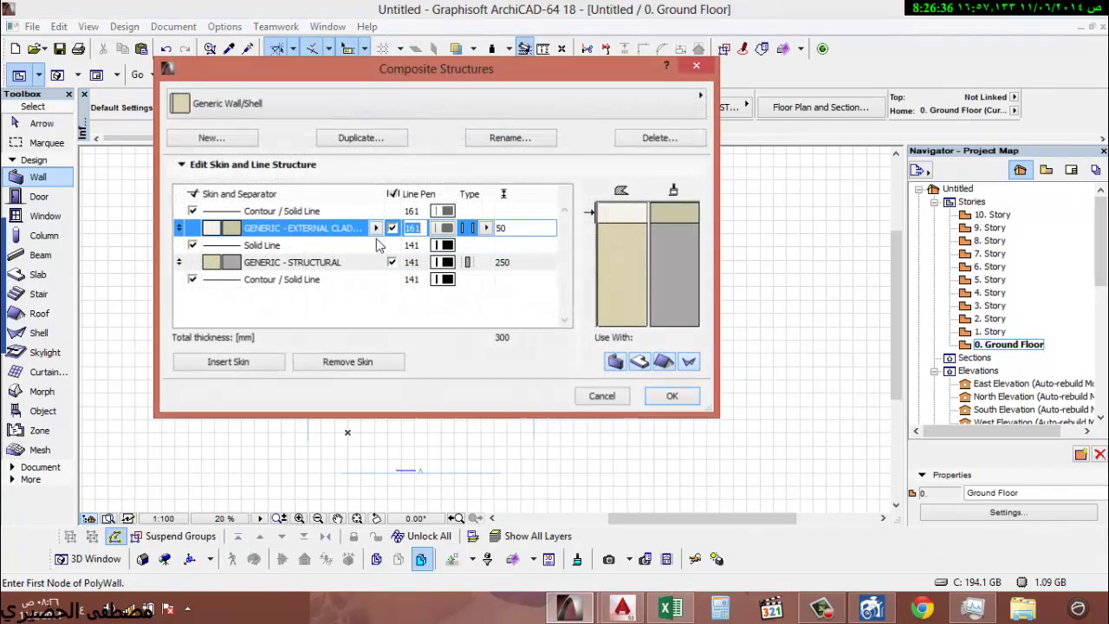
pyautogui.click(434, 103)
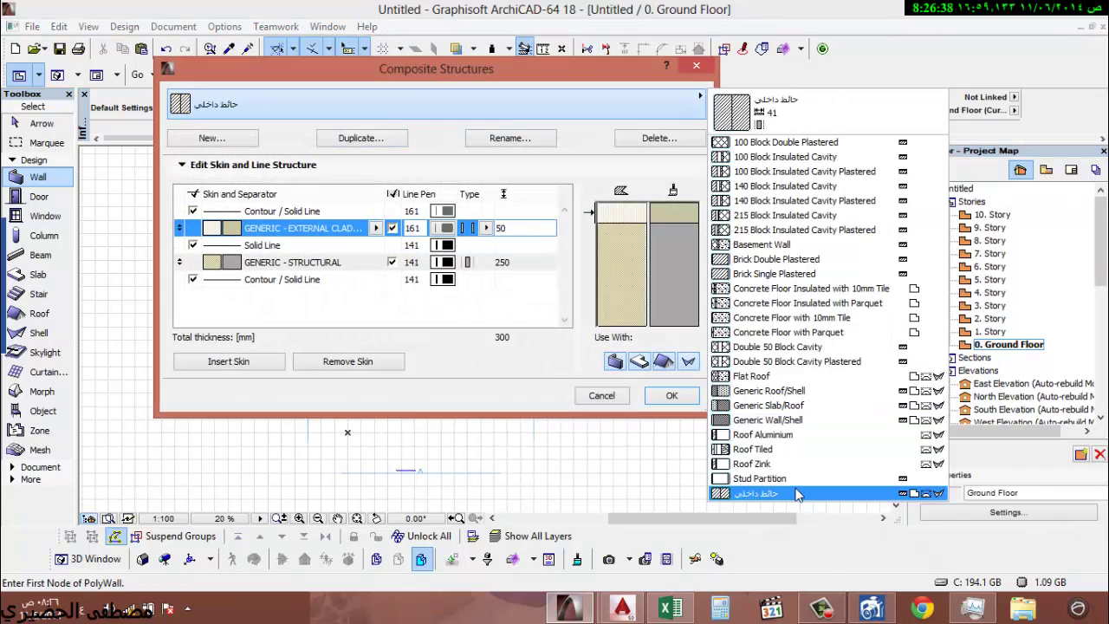
pyautogui.click(798, 493)
pyautogui.click(292, 260)
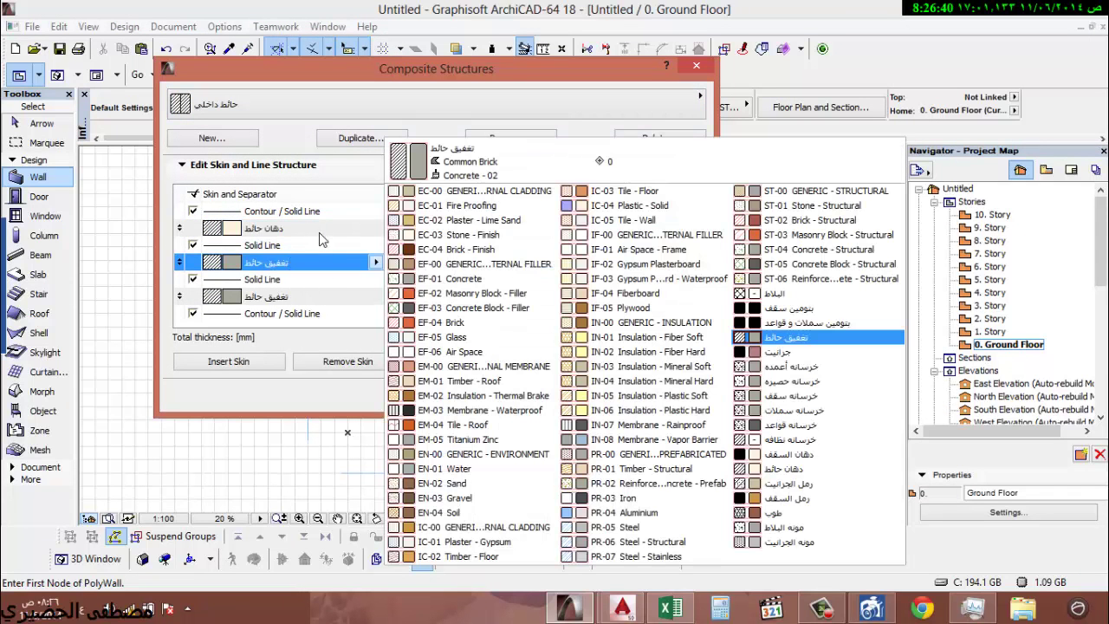
pyautogui.click(305, 297)
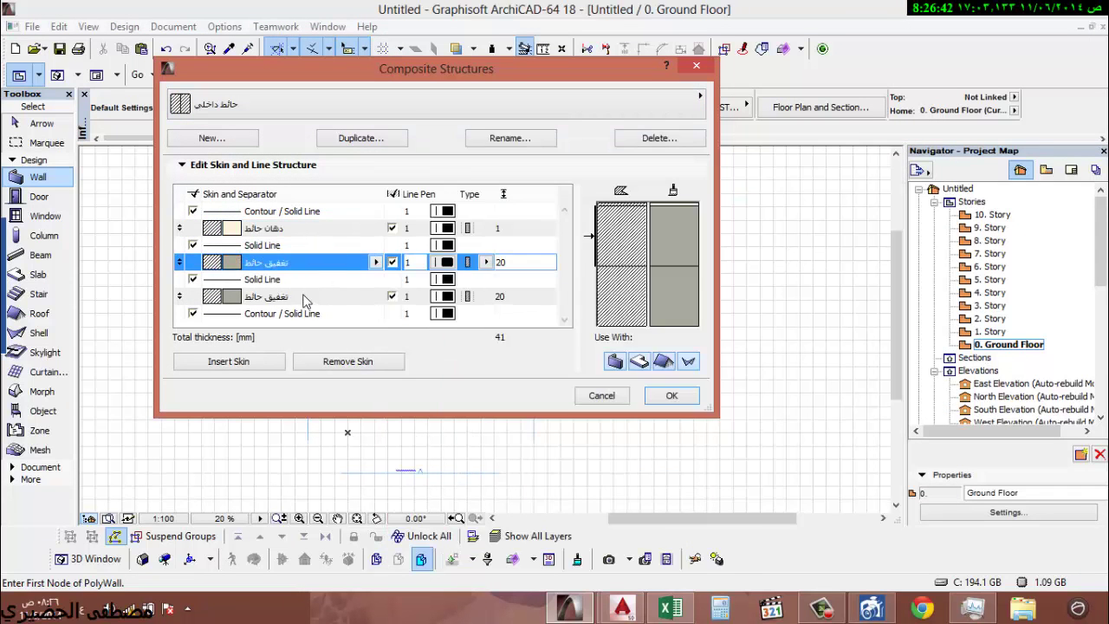
pyautogui.click(305, 296)
pyautogui.click(767, 512)
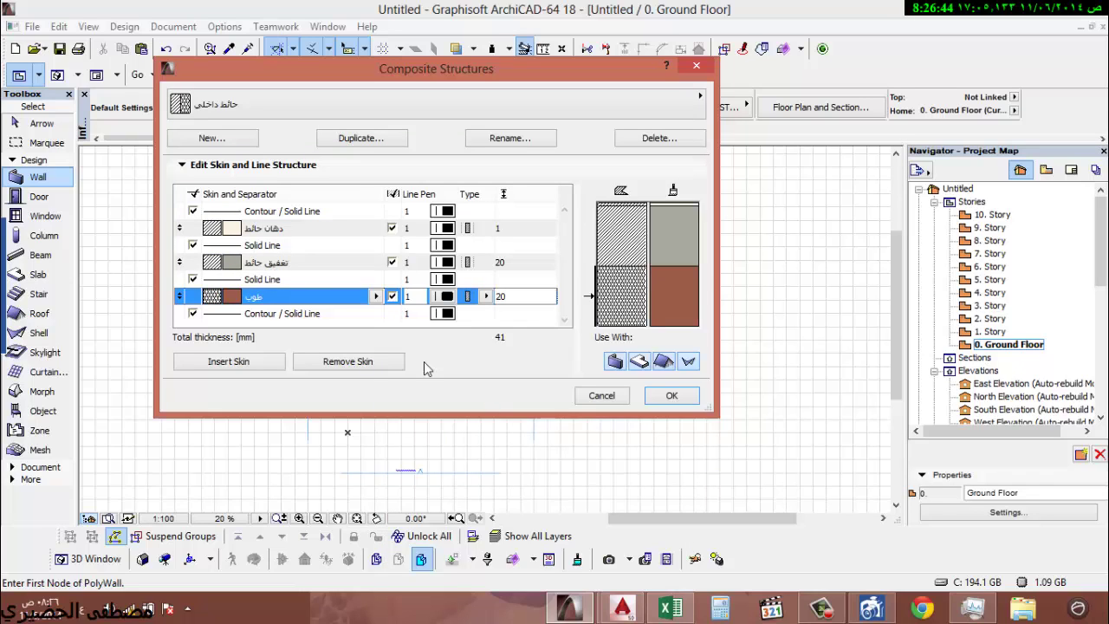
# - Set the طوب skin's thickness to 120 mm and insert a 20 mm تغفيق حائط skin below it
pyautogui.doubleClick(534, 296)
pyautogui.write('12')
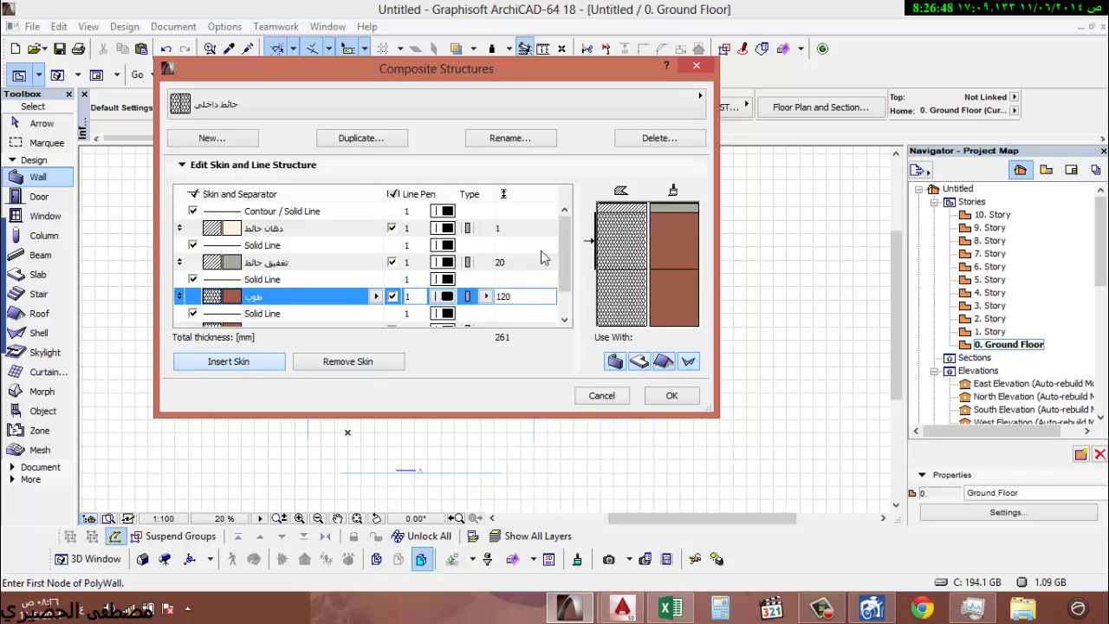
pyautogui.click(262, 362)
pyautogui.moveTo(565, 251); pyautogui.dragTo(564, 273)
pyautogui.click(351, 299)
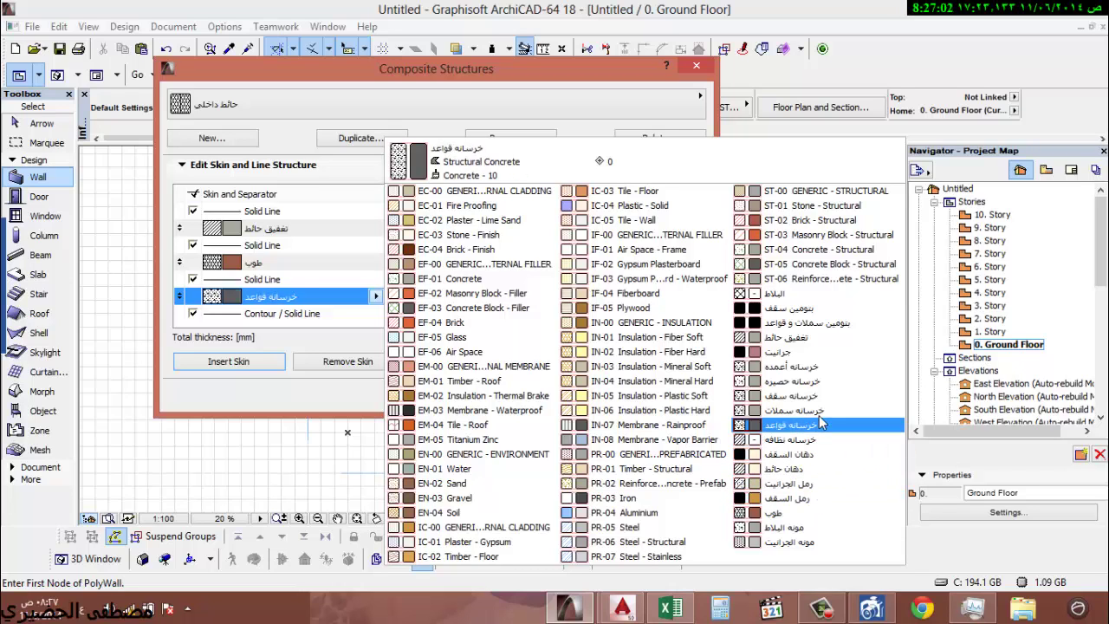
pyautogui.click(814, 338)
pyautogui.moveTo(535, 296); pyautogui.dragTo(449, 303)
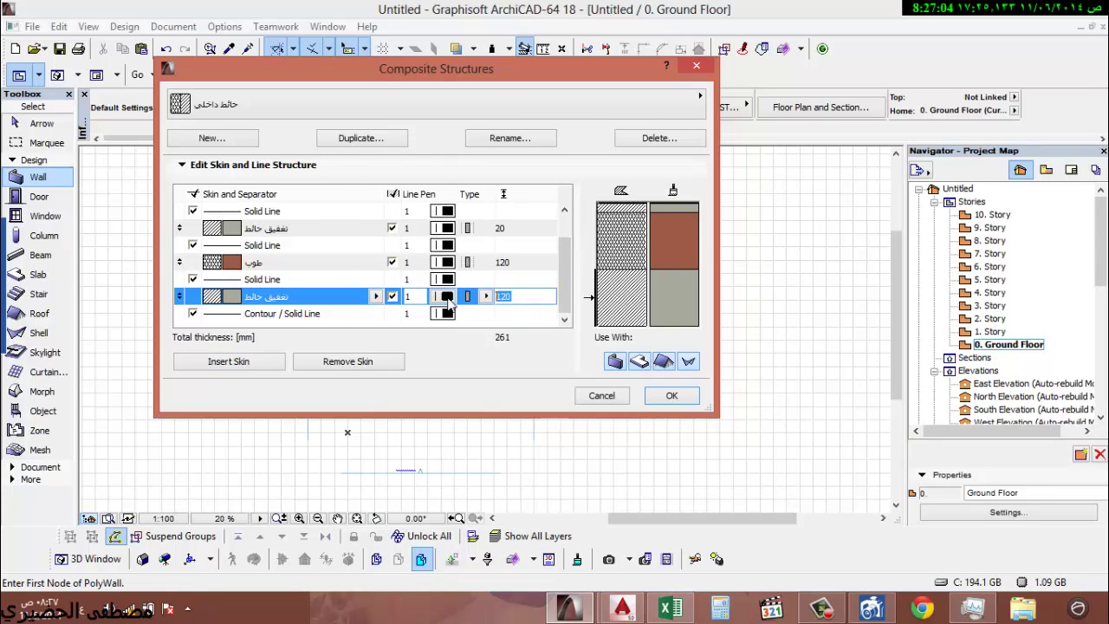
pyautogui.write('20')
# - Insert a final 1 mm دهان حائط skin at the end of the حائط داخلي composite and save it for walls
pyautogui.click(245, 364)
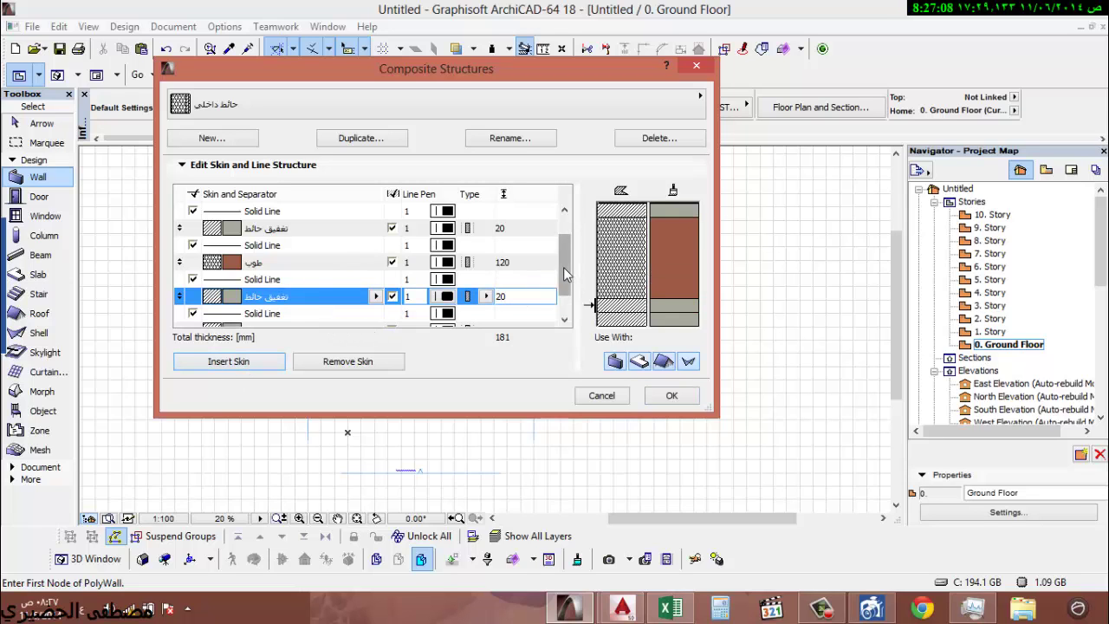
pyautogui.scroll(-2, 546, 277)
pyautogui.click(314, 296)
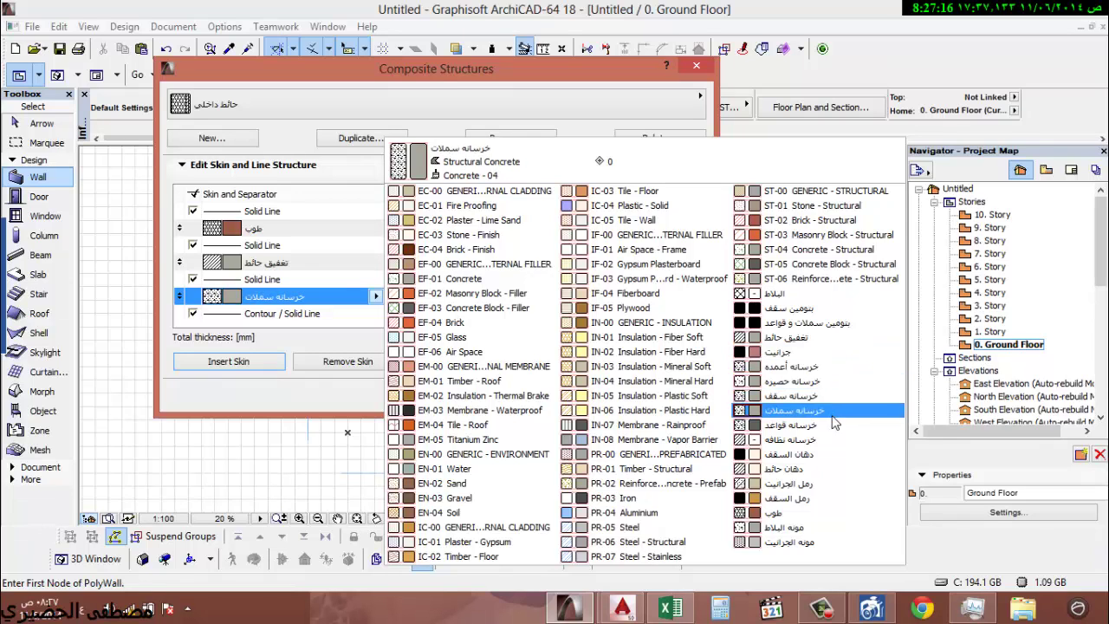
pyautogui.click(817, 471)
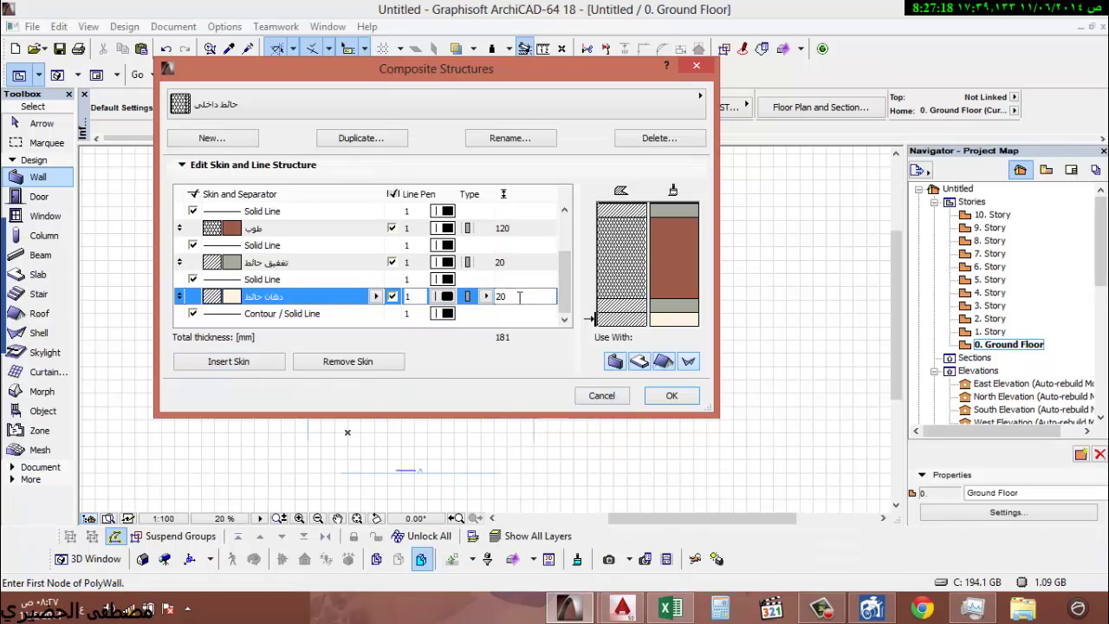
pyautogui.click(501, 295)
pyautogui.write('1')
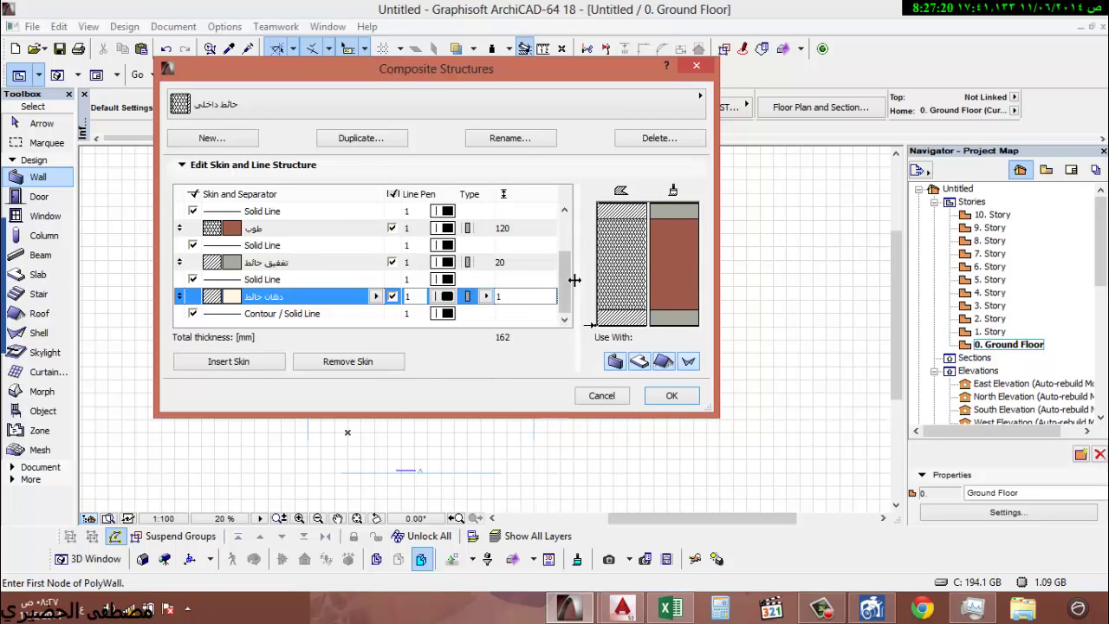
pyautogui.scroll(4, 565, 263)
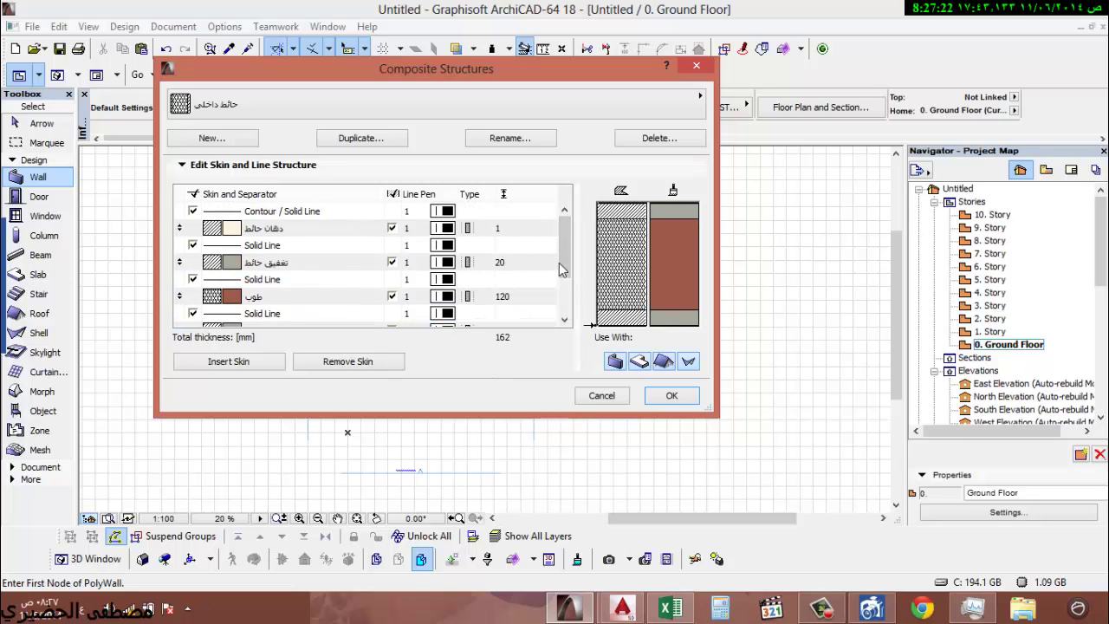
pyautogui.scroll(-4, 559, 262)
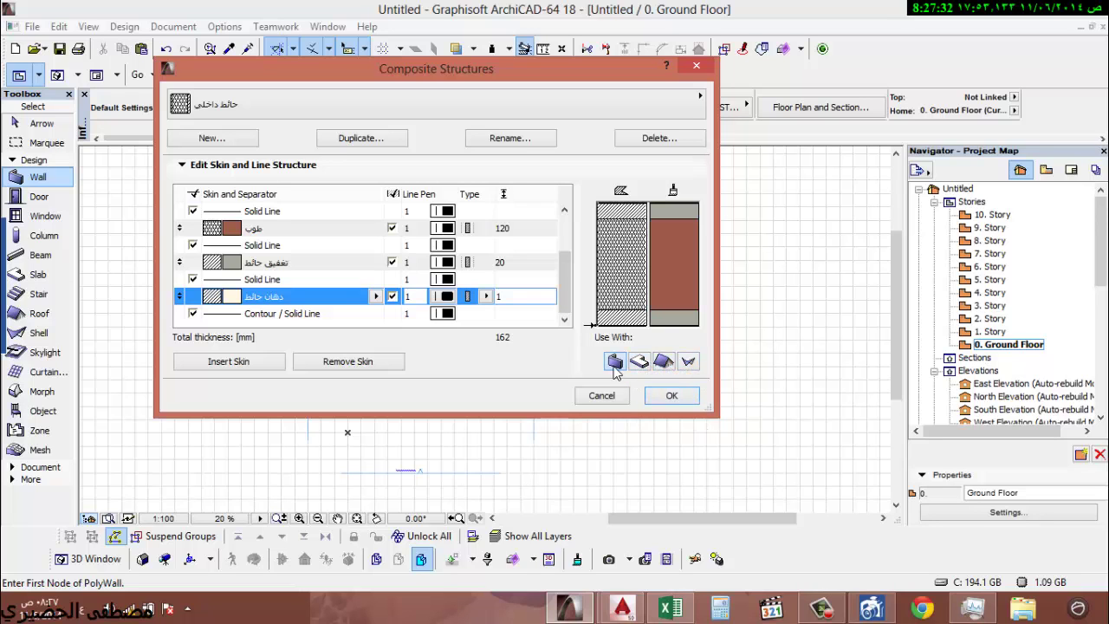
pyautogui.click(672, 396)
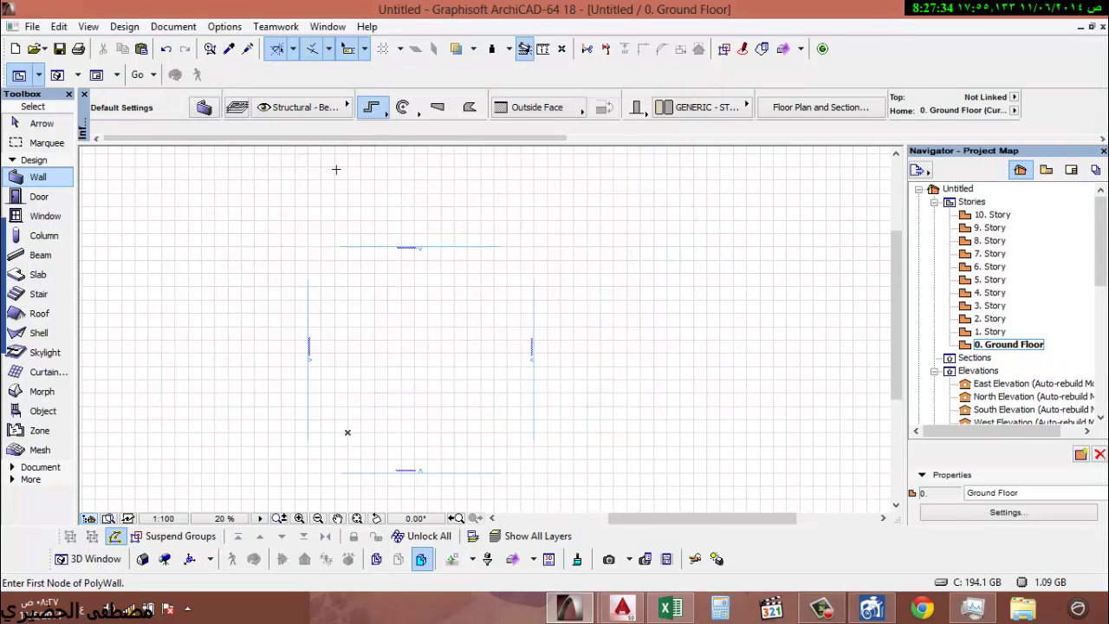
# - Show the Attributes toolbar and dock it above the Arrange Elements toolbar
pyautogui.click(327, 26)
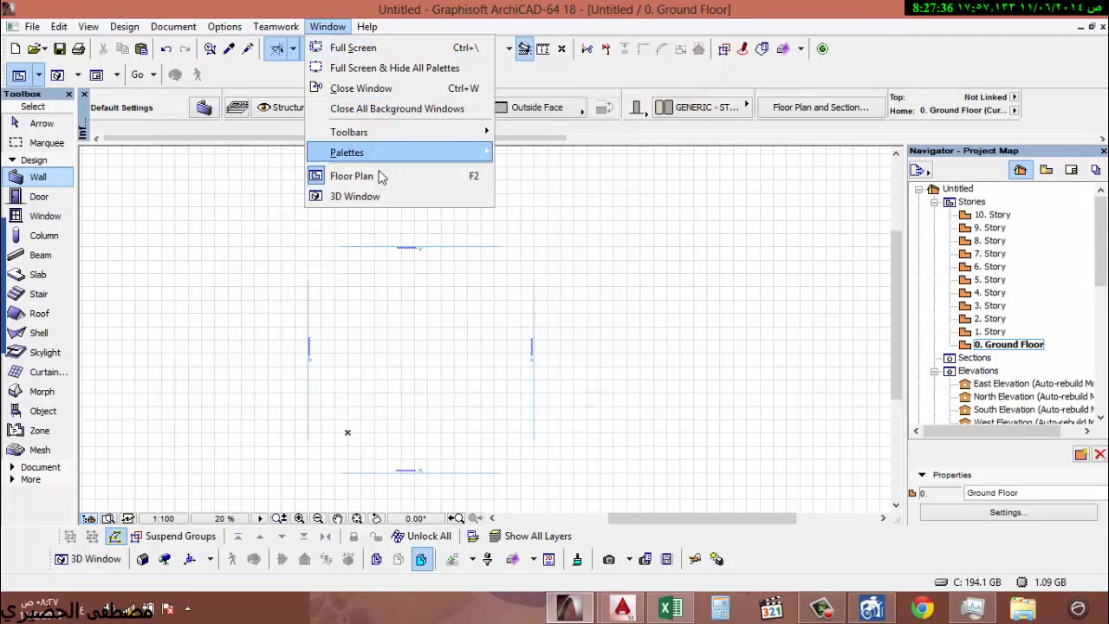
pyautogui.moveTo(390, 153)
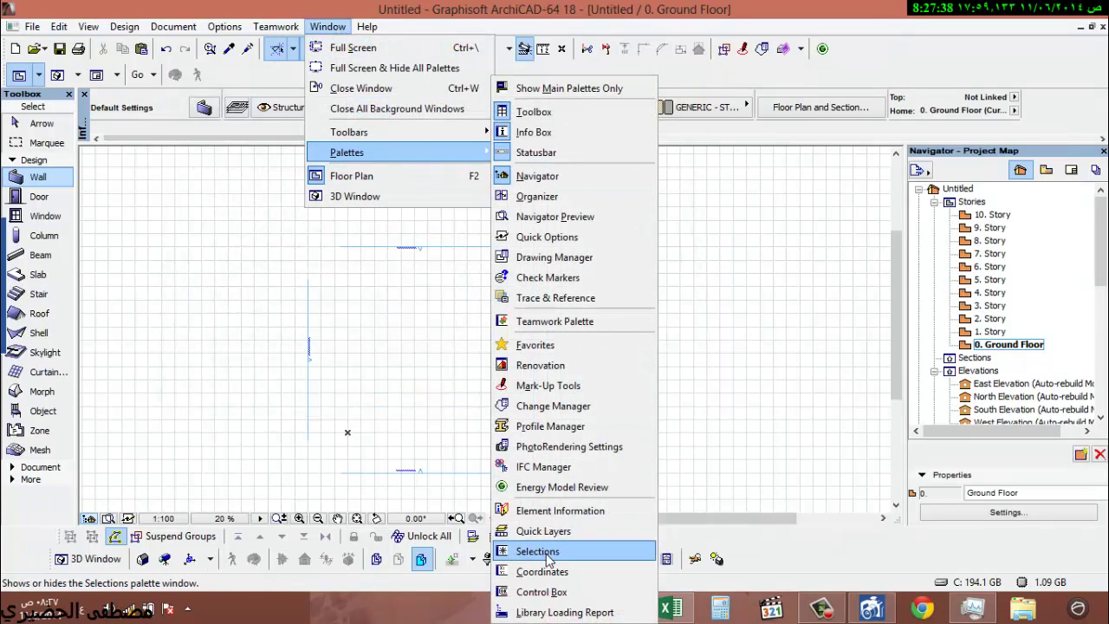
pyautogui.click(346, 28)
pyautogui.click(346, 28)
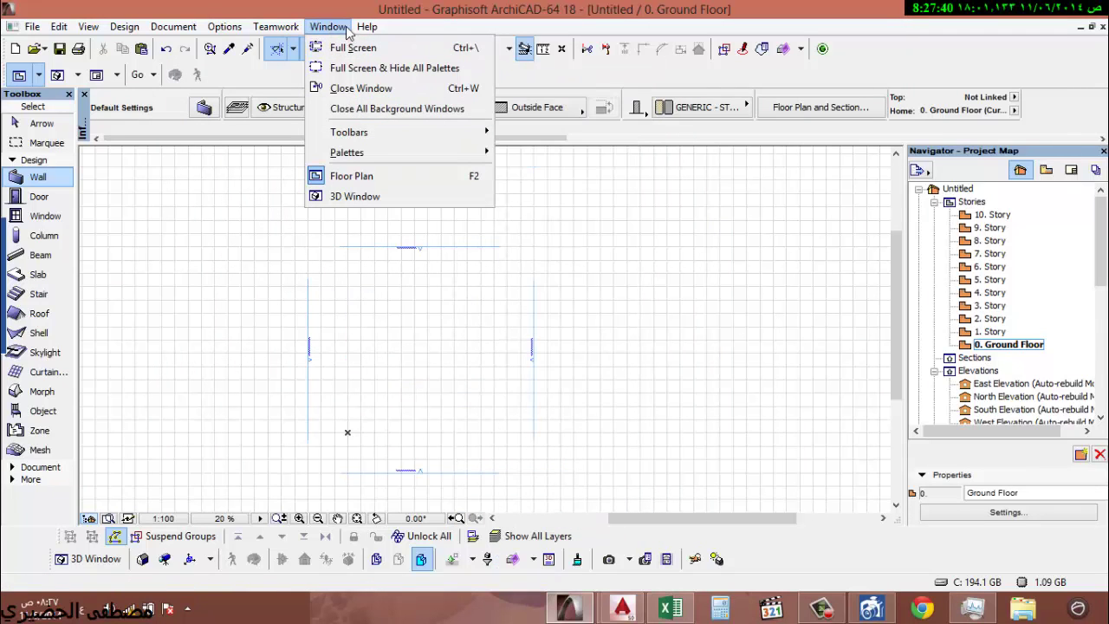
pyautogui.moveTo(349, 132)
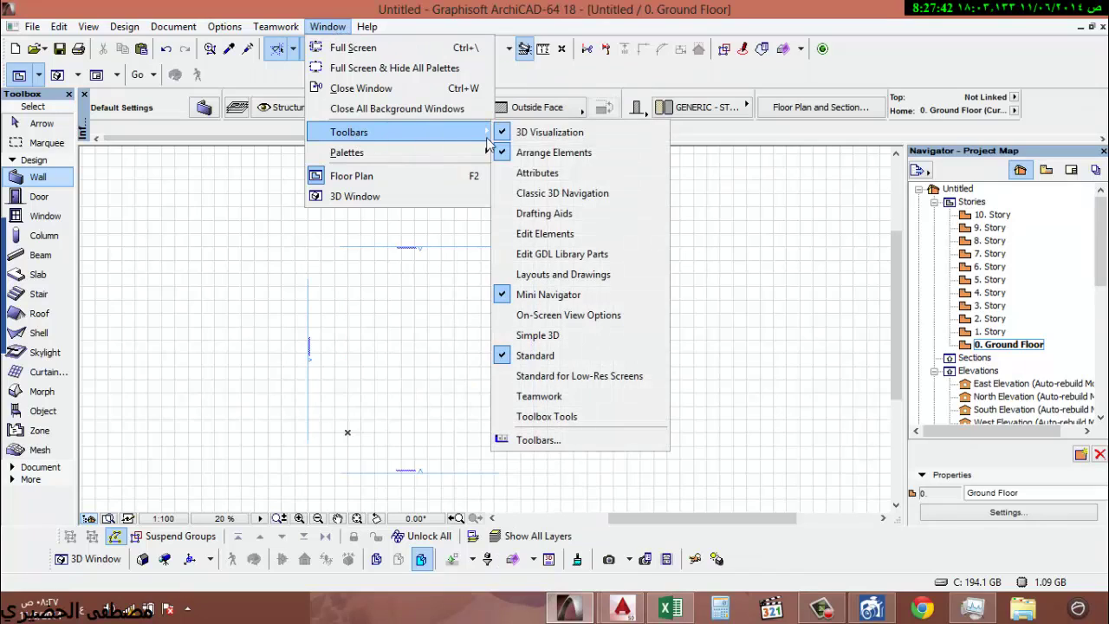
pyautogui.click(551, 173)
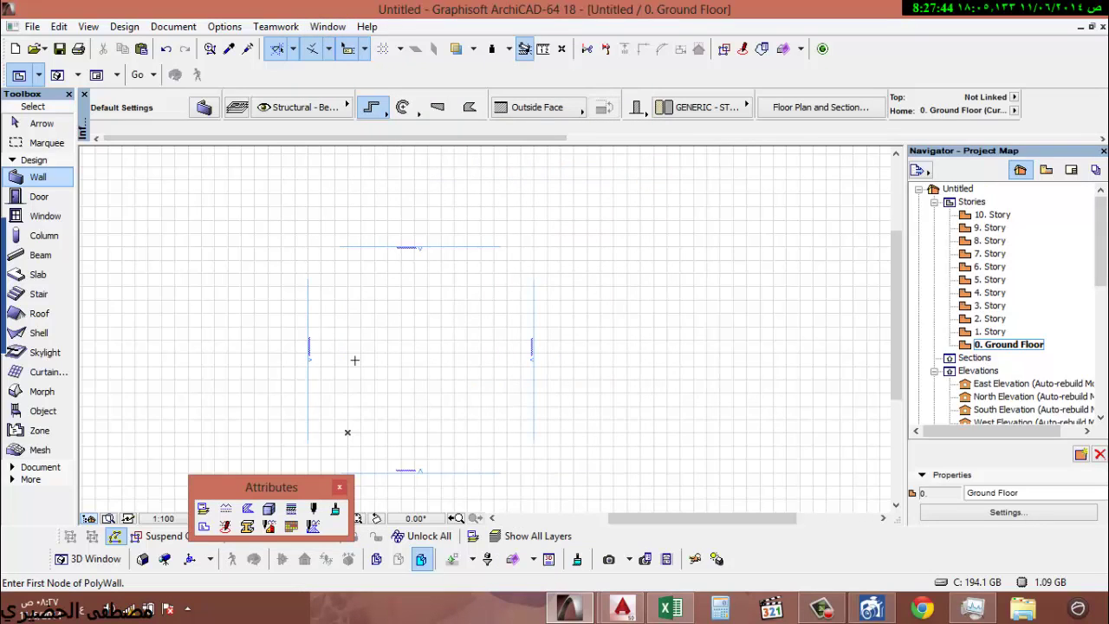
pyautogui.moveTo(239, 491); pyautogui.dragTo(179, 520)
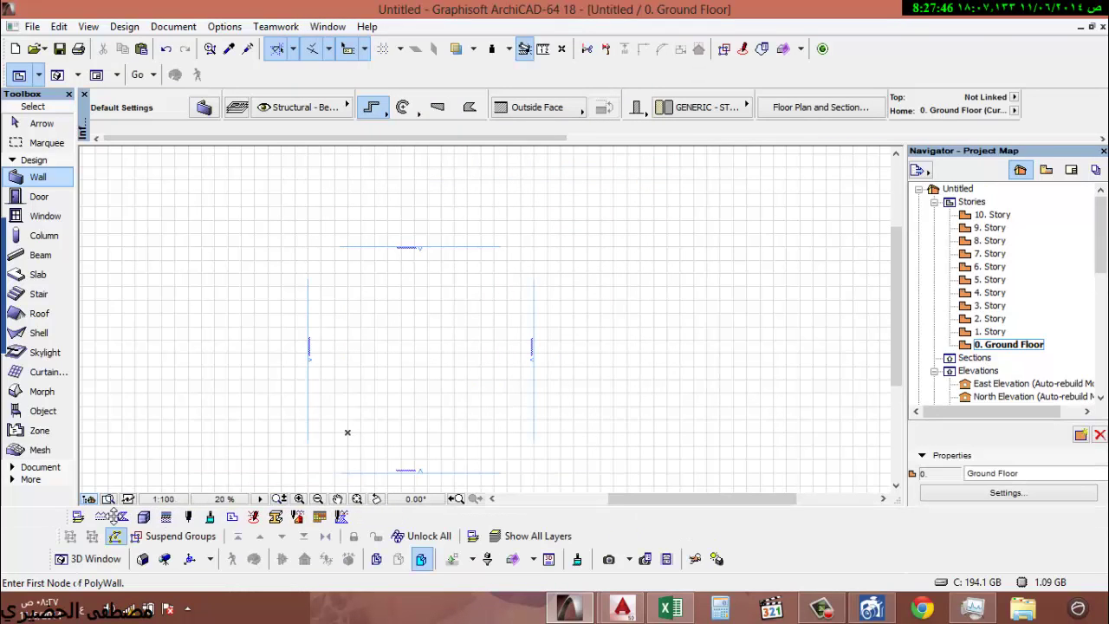
# - Duplicate the حائط داخلي composite under the name حائط جار
pyautogui.click(165, 516)
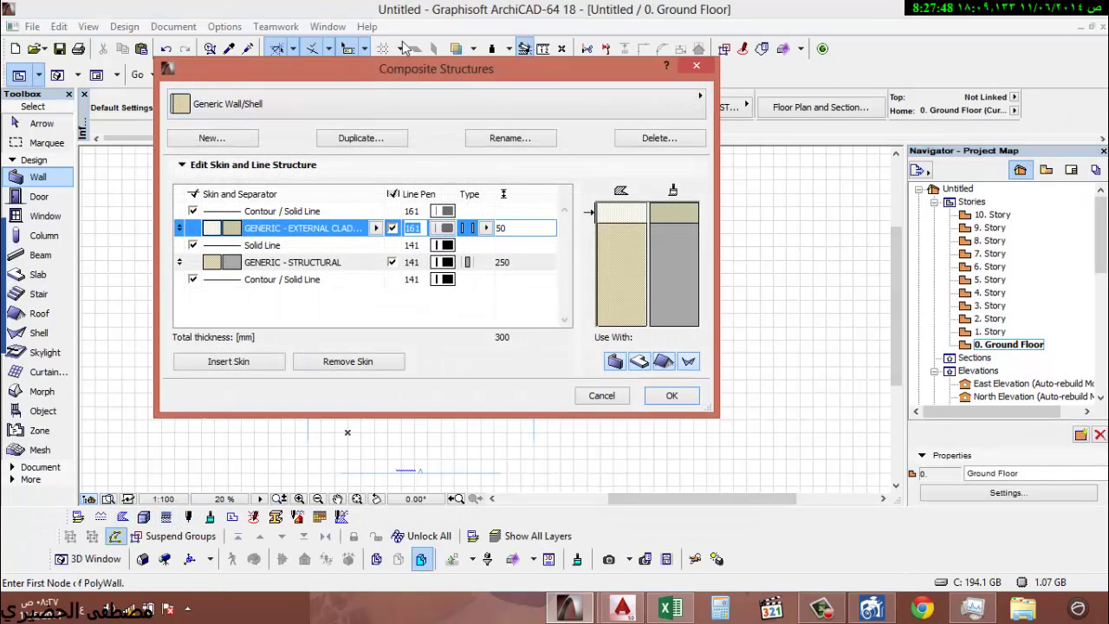
pyautogui.click(390, 103)
pyautogui.click(394, 103)
pyautogui.click(395, 103)
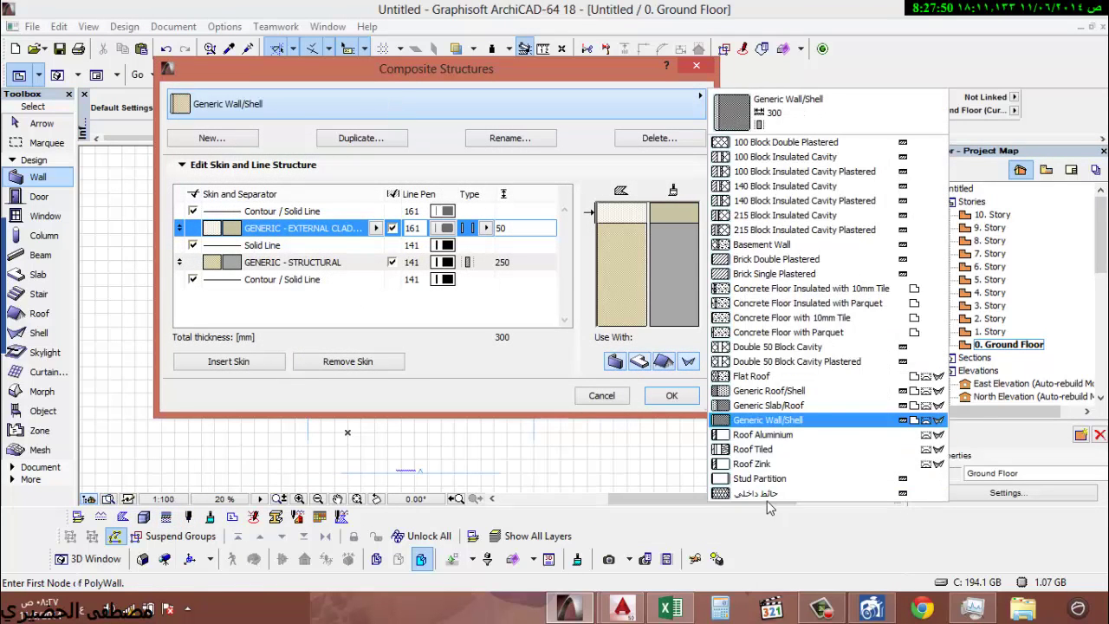
pyautogui.click(761, 493)
pyautogui.click(361, 138)
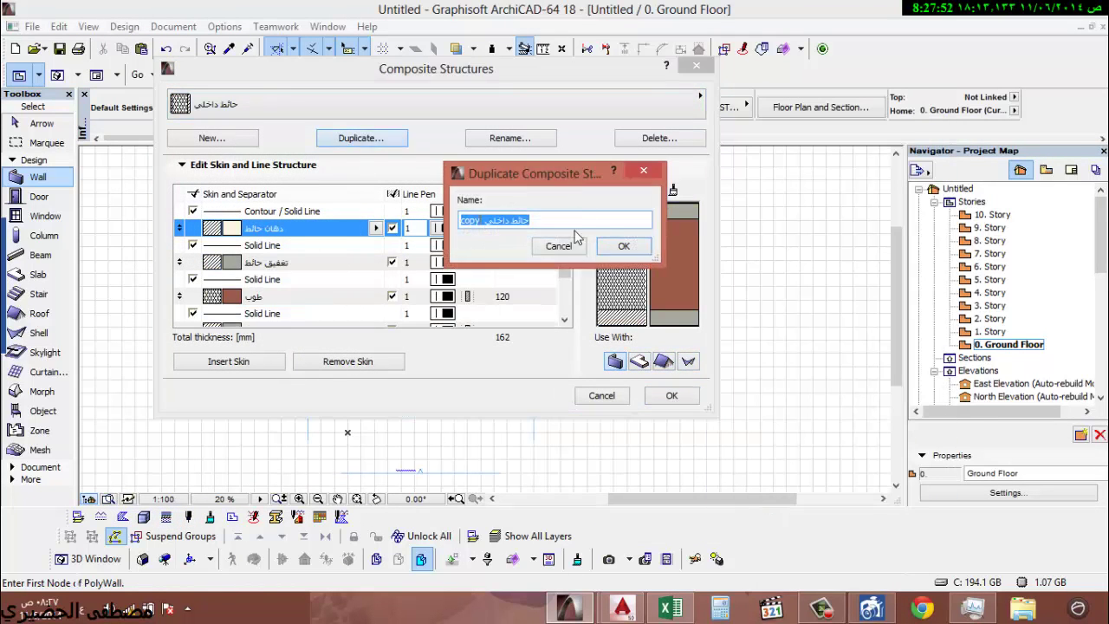
pyautogui.press('BackSpace')
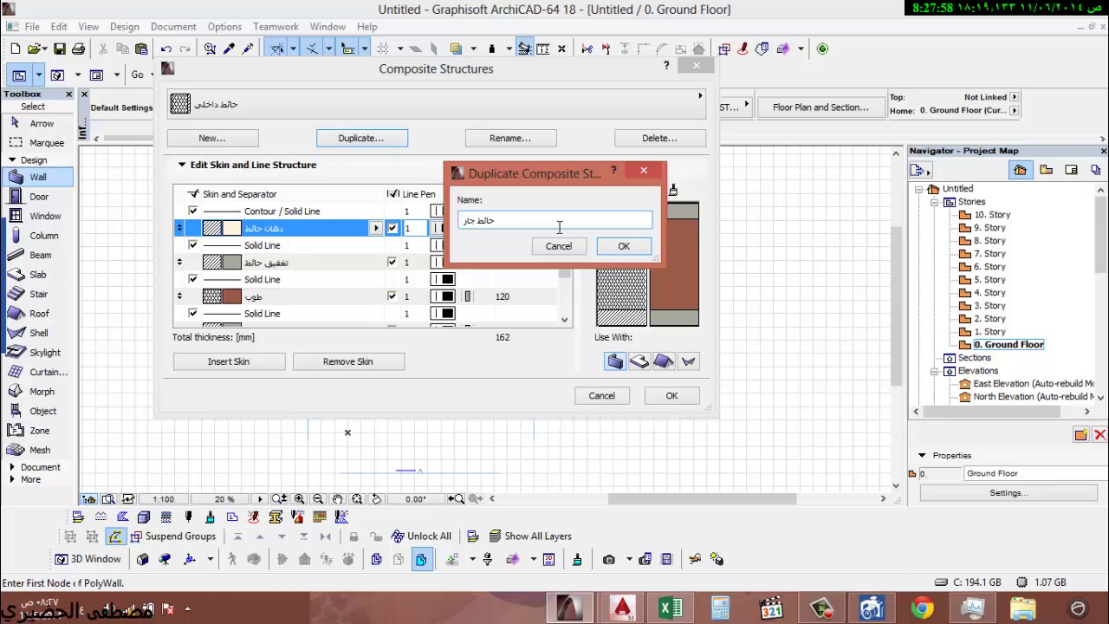
pyautogui.click(620, 246)
# - Remove the plaster and paint skins below the طوب skin from the حائط جار composite and save it
pyautogui.moveTo(558, 256); pyautogui.dragTo(554, 326)
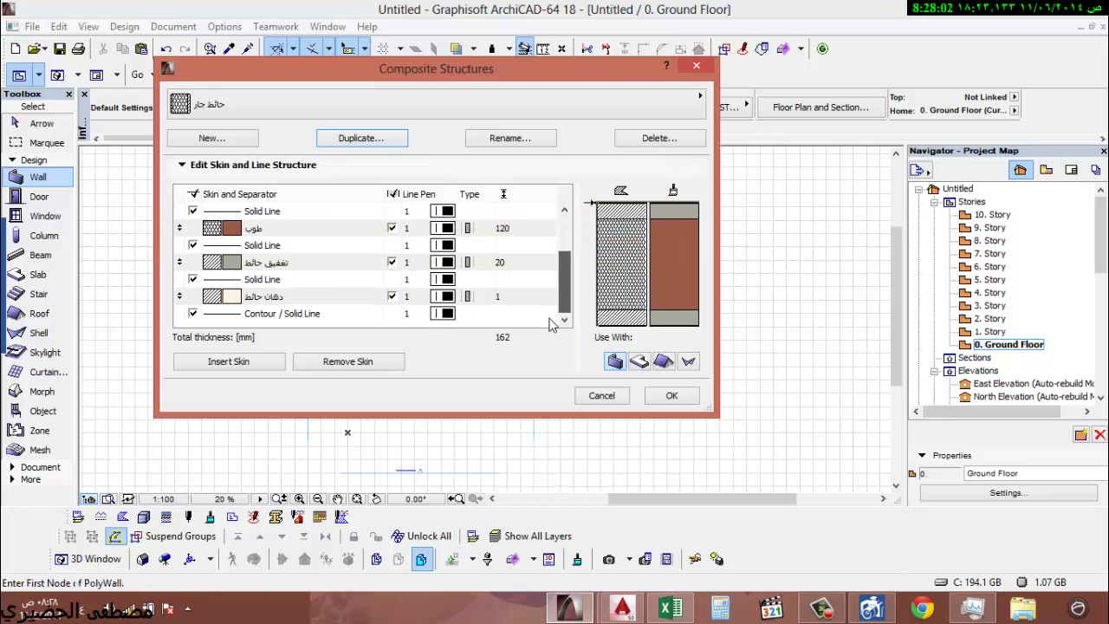
pyautogui.click(266, 297)
pyautogui.click(364, 364)
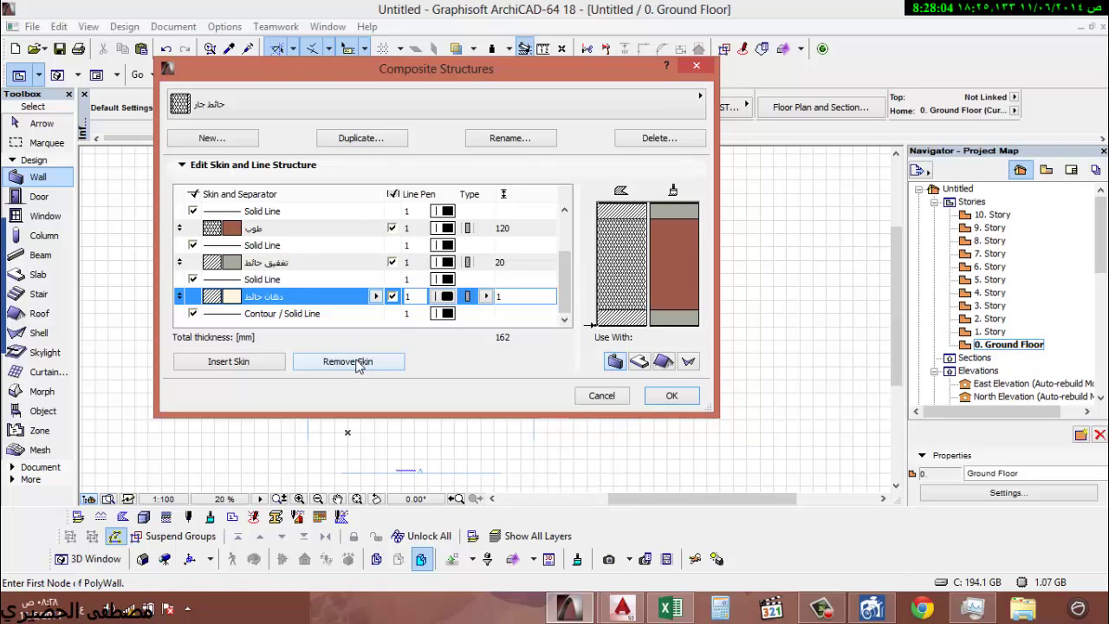
pyautogui.click(359, 363)
pyautogui.click(358, 363)
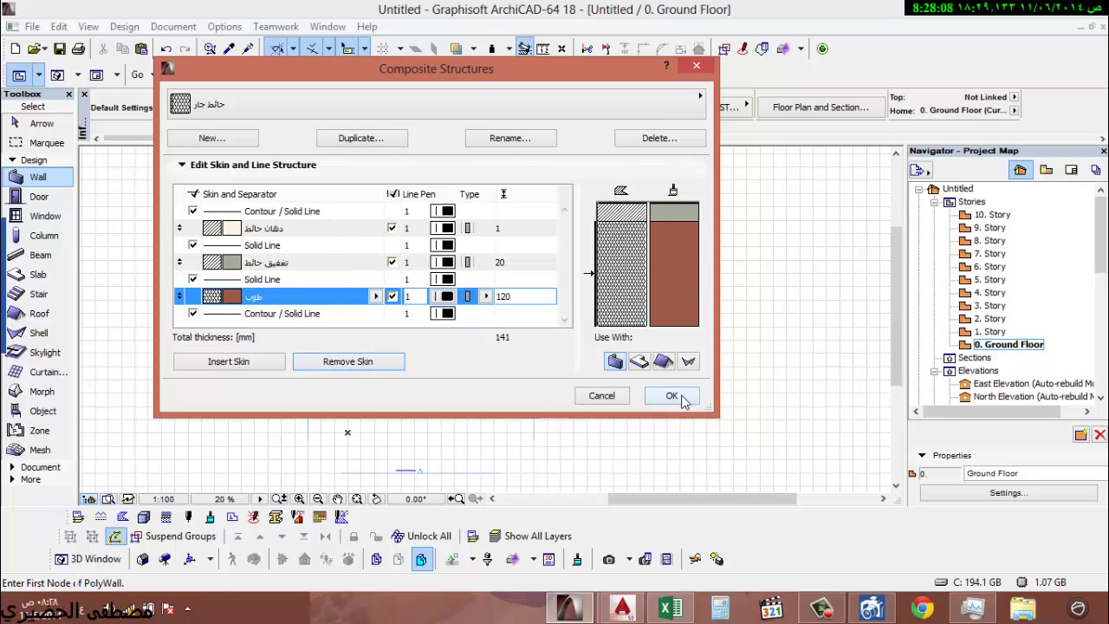
pyautogui.click(673, 397)
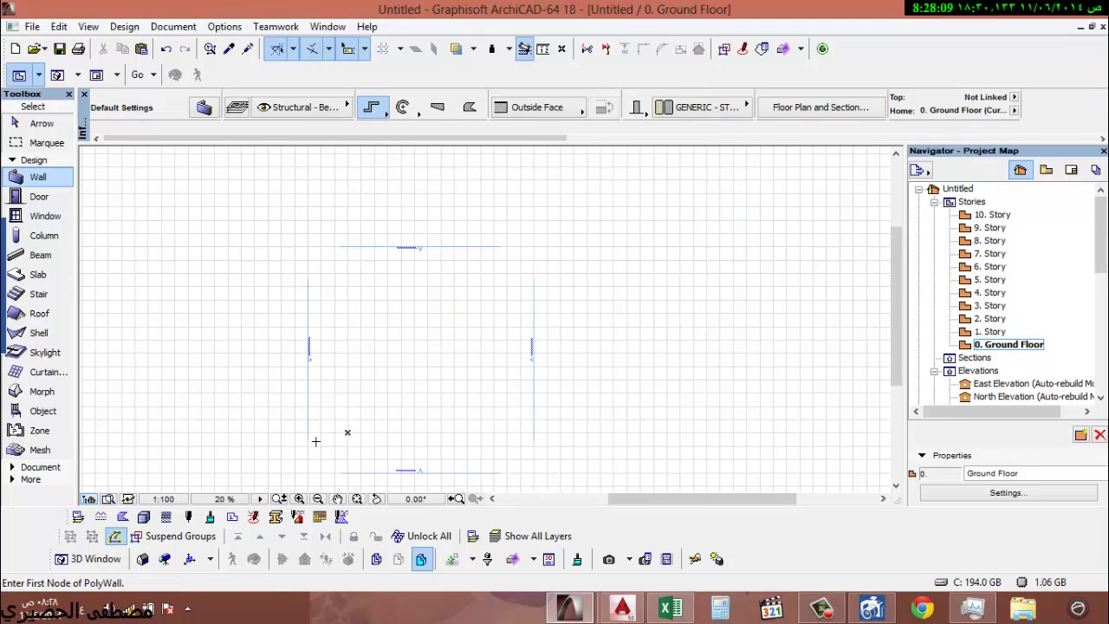
pyautogui.click(165, 517)
pyautogui.click(320, 101)
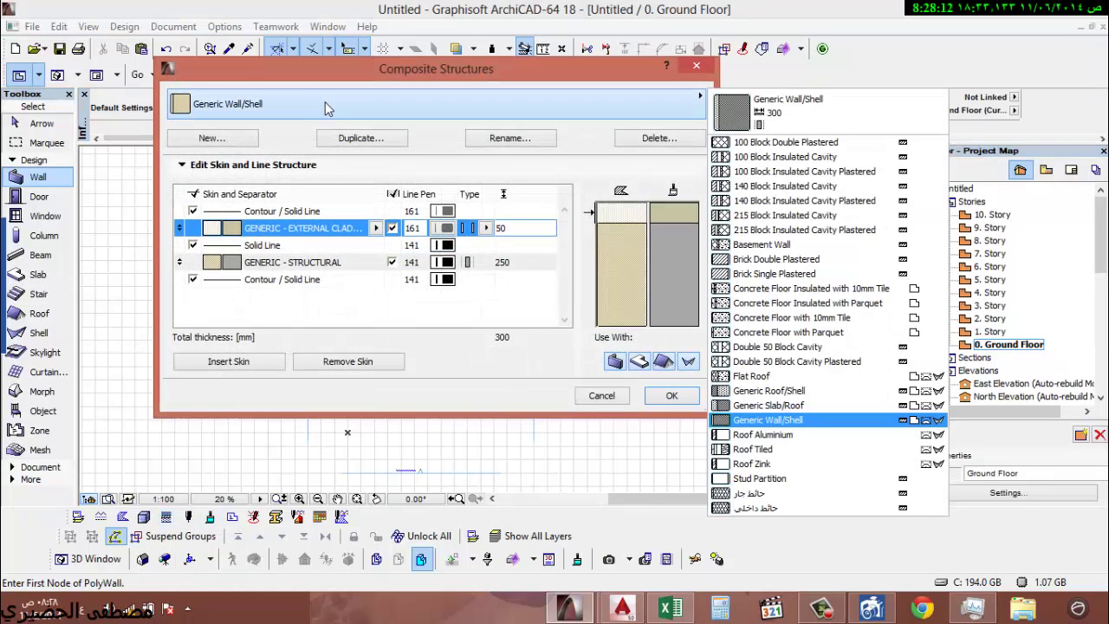
pyautogui.click(325, 101)
pyautogui.press('Escape')
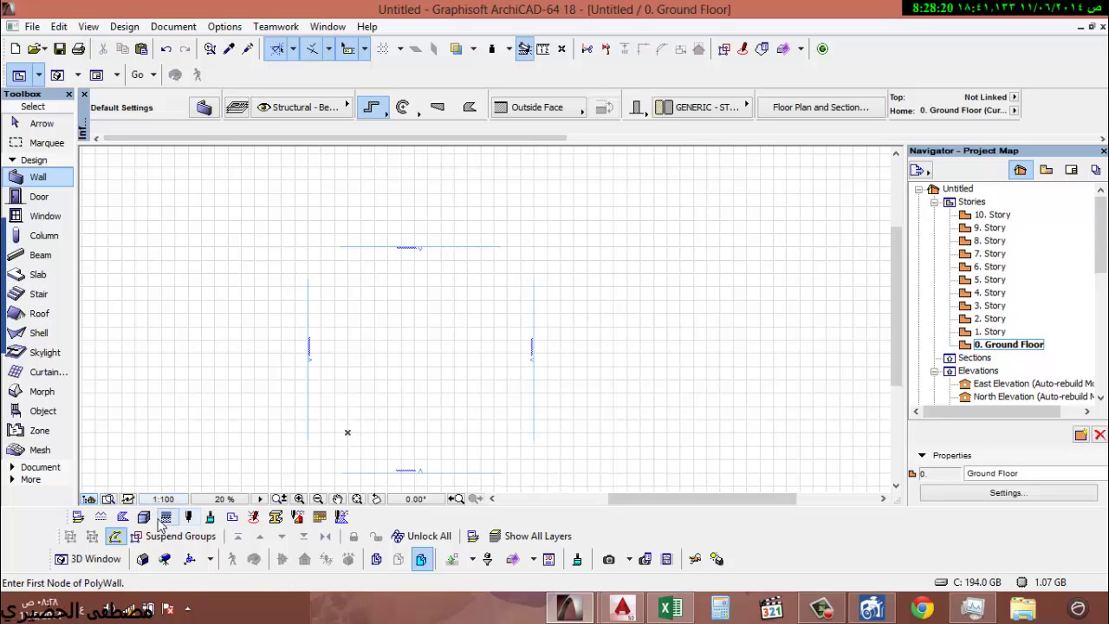
# - Create a new building material named سراميك حمام, starting from blank rather than duplicating طوب
pyautogui.click(144, 517)
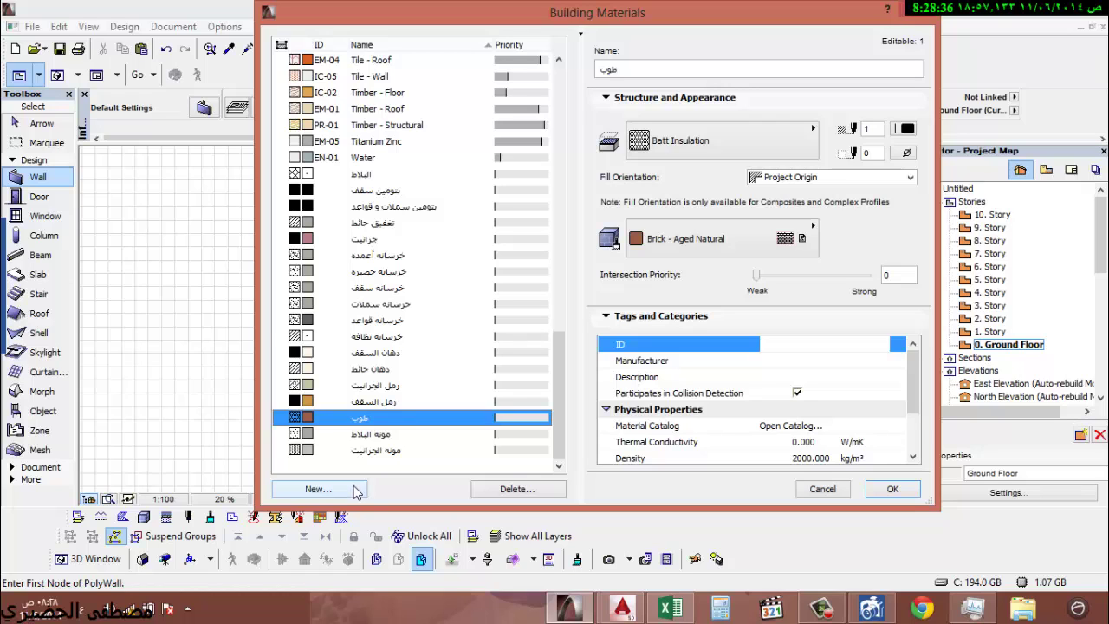
pyautogui.click(318, 489)
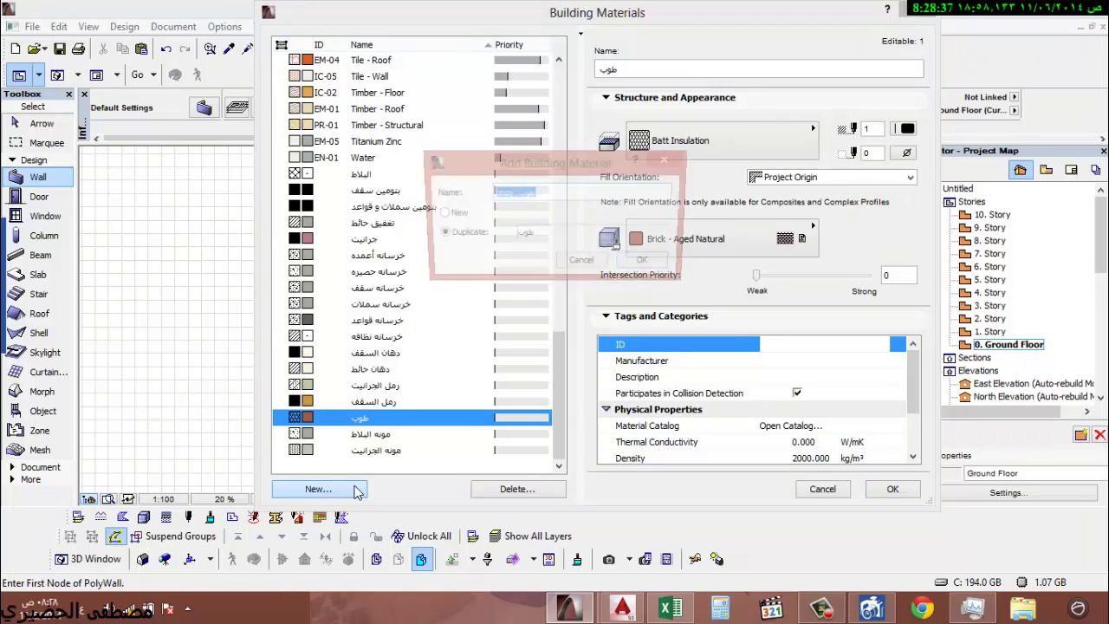
pyautogui.click(460, 215)
pyautogui.write('س')
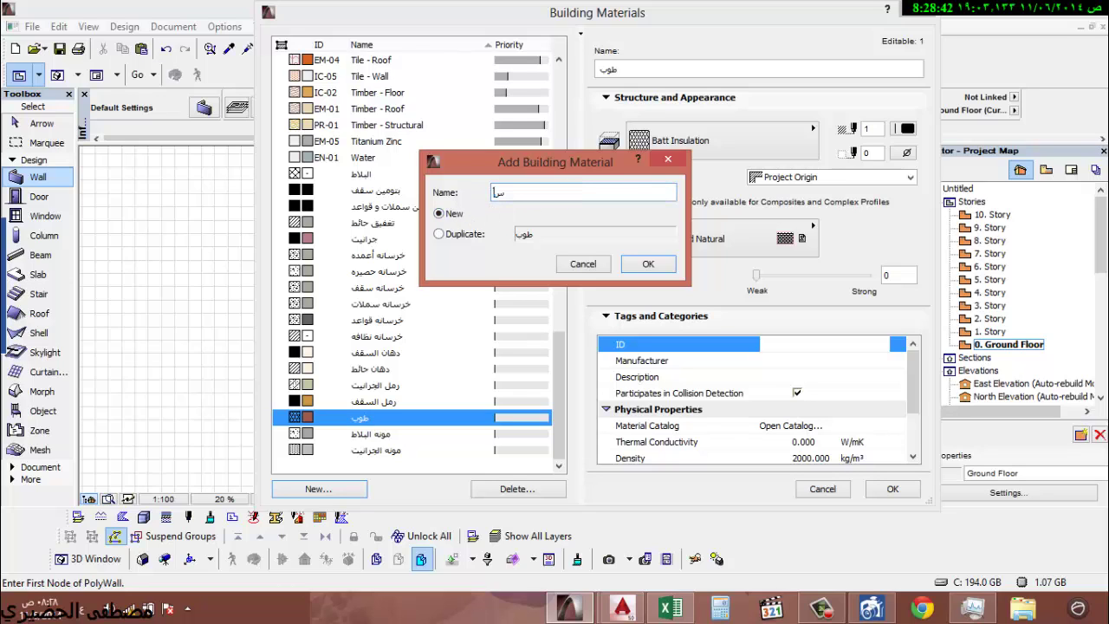
pyautogui.write('راميك حمام')
pyautogui.click(648, 264)
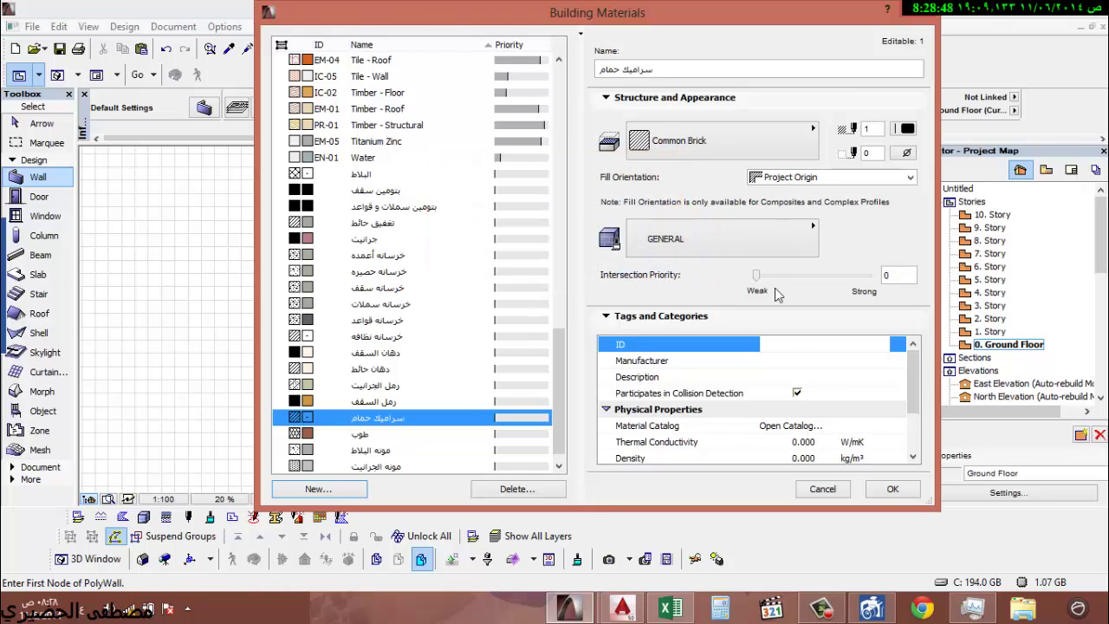
# - Set the density of the سراميك حمام material to 2000 kg/m³
pyautogui.moveTo(817, 454); pyautogui.dragTo(817, 423)
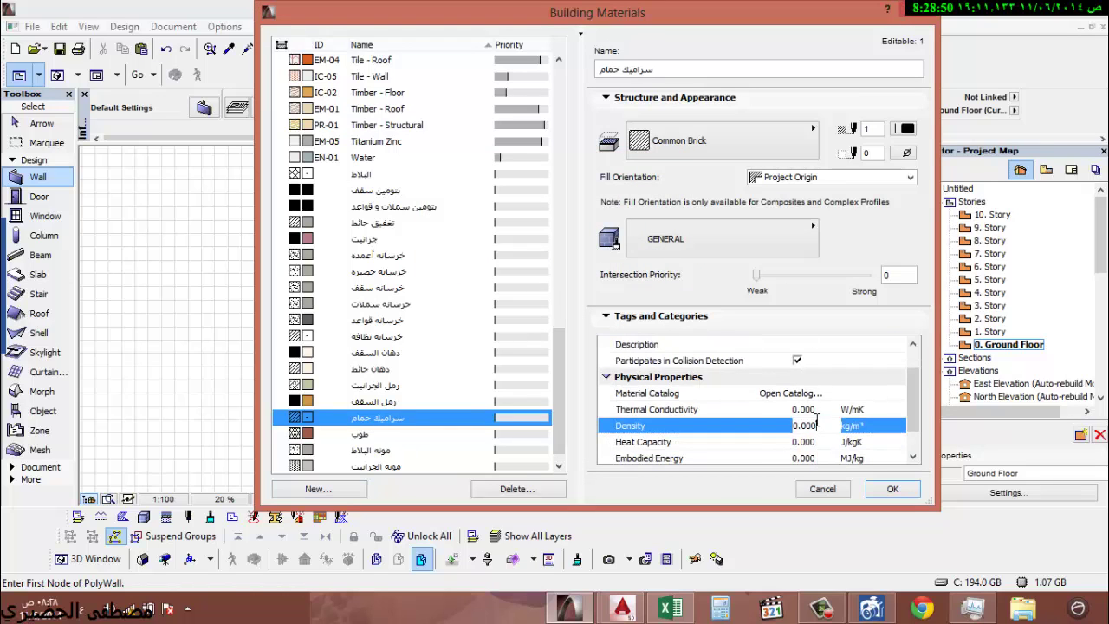
pyautogui.click(820, 428)
pyautogui.write('2')
# - Give the سراميك حمام material the Tiles - White Matte 15x15 surface and the Dot&Dashed fill
pyautogui.click(728, 237)
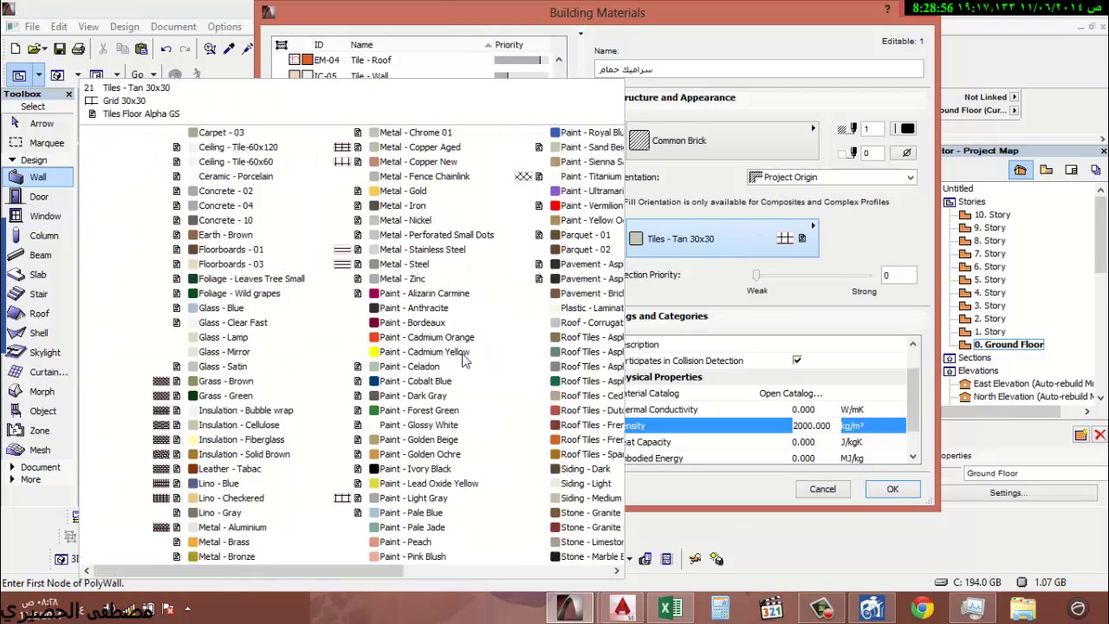
pyautogui.scroll(-2, 490, 378)
pyautogui.scroll(2, 490, 378)
pyautogui.scroll(-2, 490, 379)
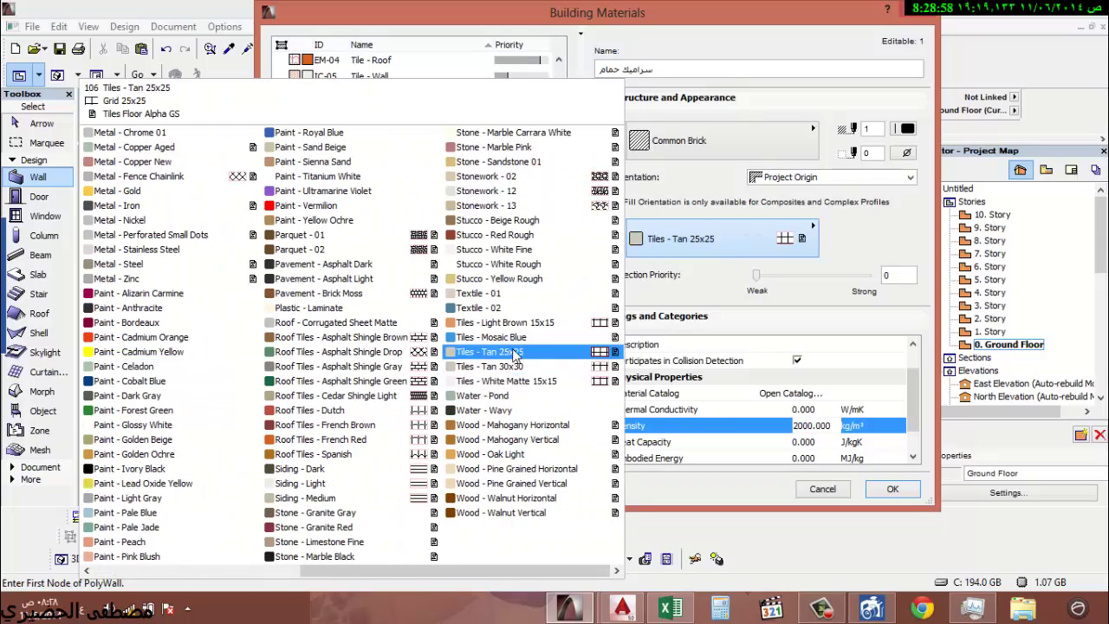
pyautogui.click(490, 380)
pyautogui.click(694, 144)
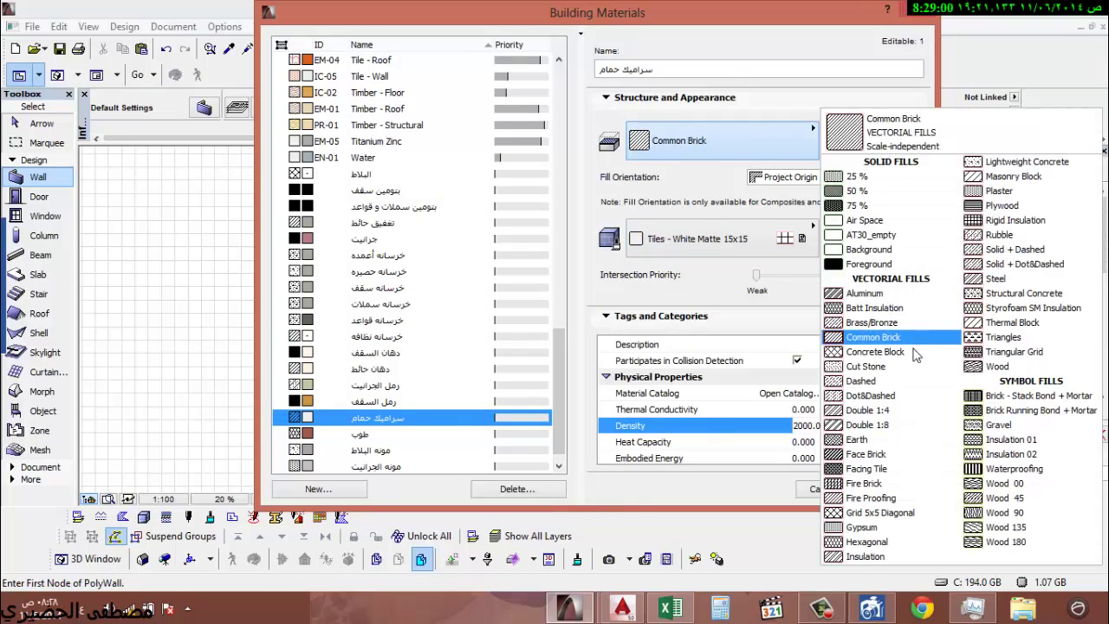
pyautogui.click(893, 395)
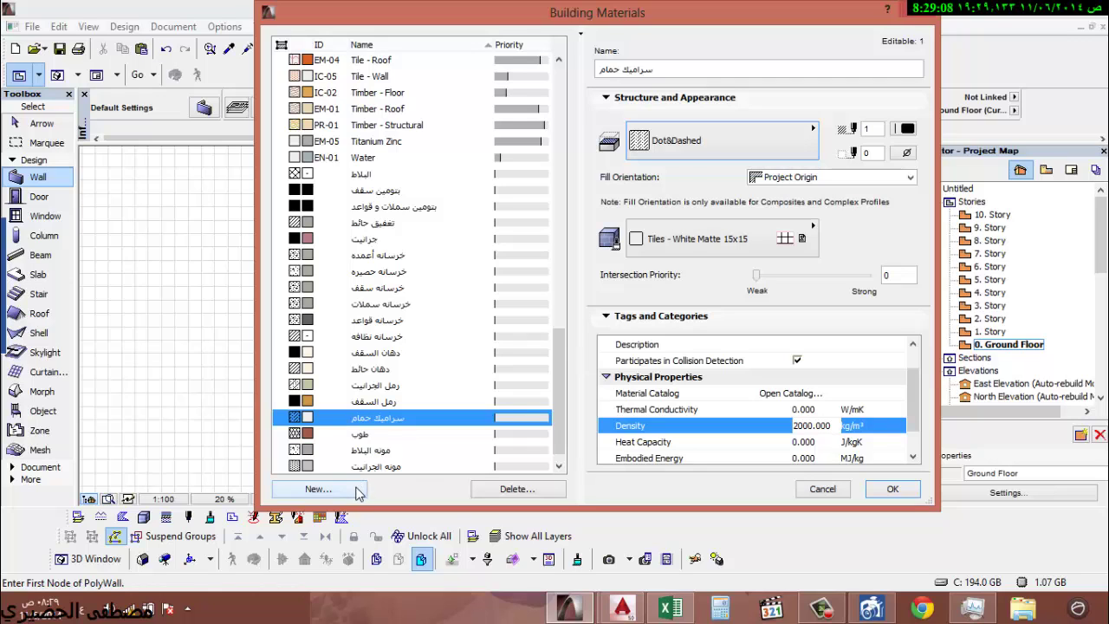
# - Create a new building material named مونه سراميك الحمام, starting from blank rather than duplicating سراميك حمام
pyautogui.click(318, 489)
pyautogui.click(450, 213)
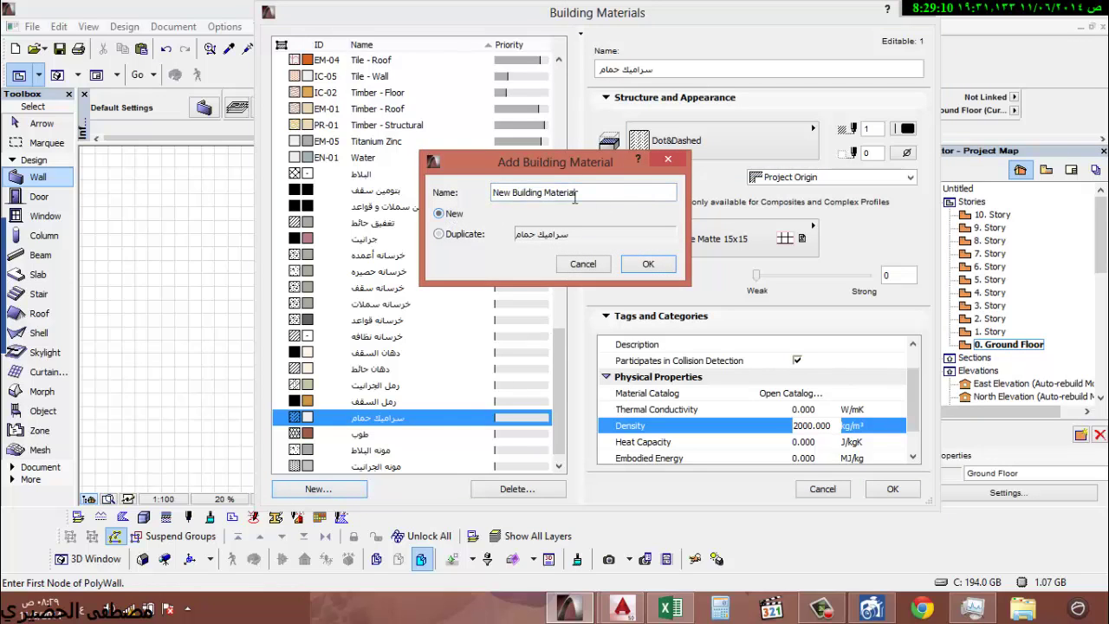
pyautogui.moveTo(492, 193); pyautogui.dragTo(577, 192)
pyautogui.write('مونه سرا')
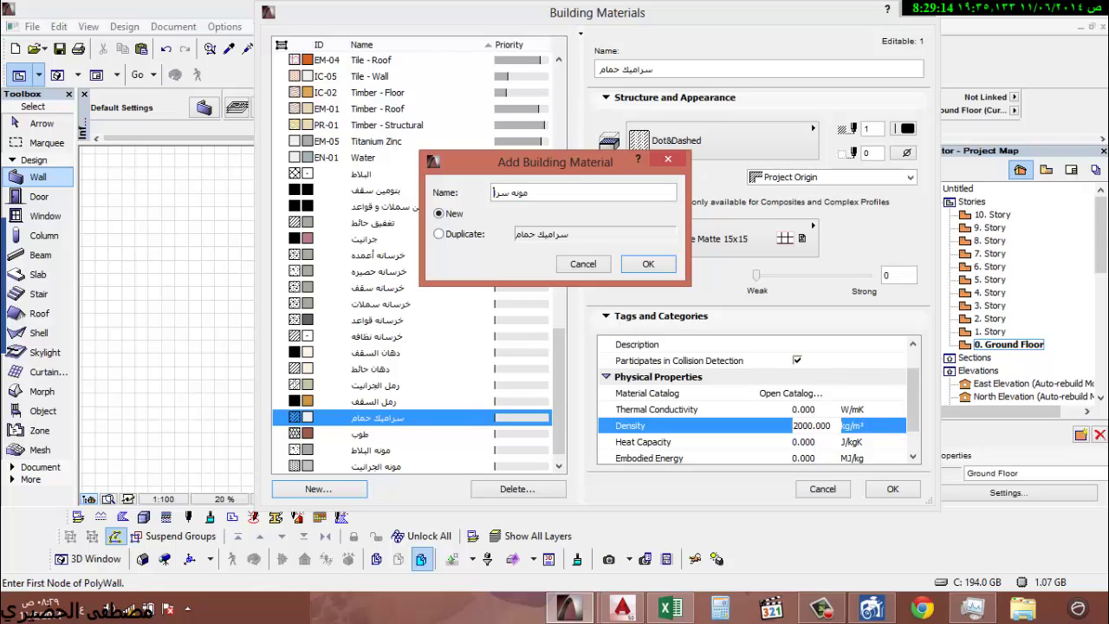
pyautogui.write('ميك الحمام')
pyautogui.click(649, 264)
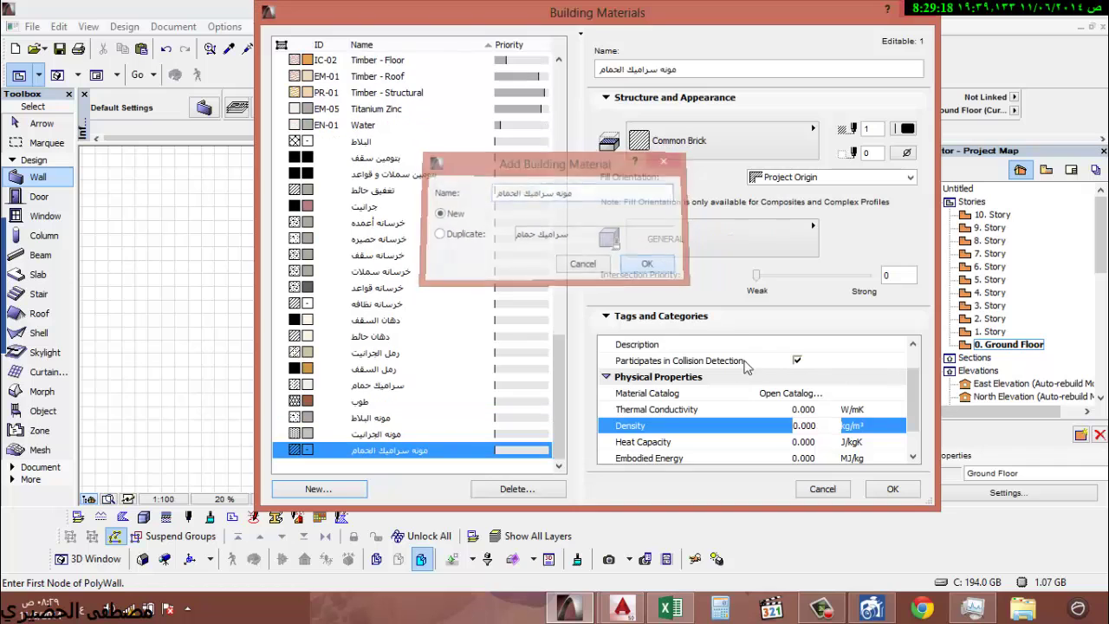
# - Give the مونه سراميك الحمام material a density of 2000 kg/m³, the Foreground fill and the Concrete - 02 surface
pyautogui.write('2')
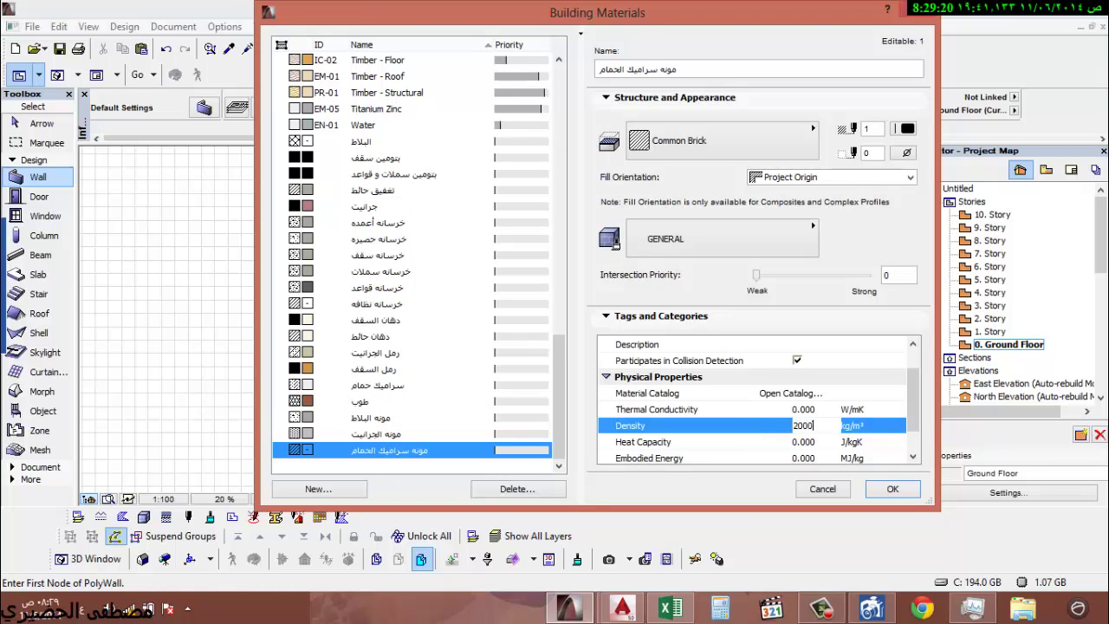
pyautogui.click(750, 136)
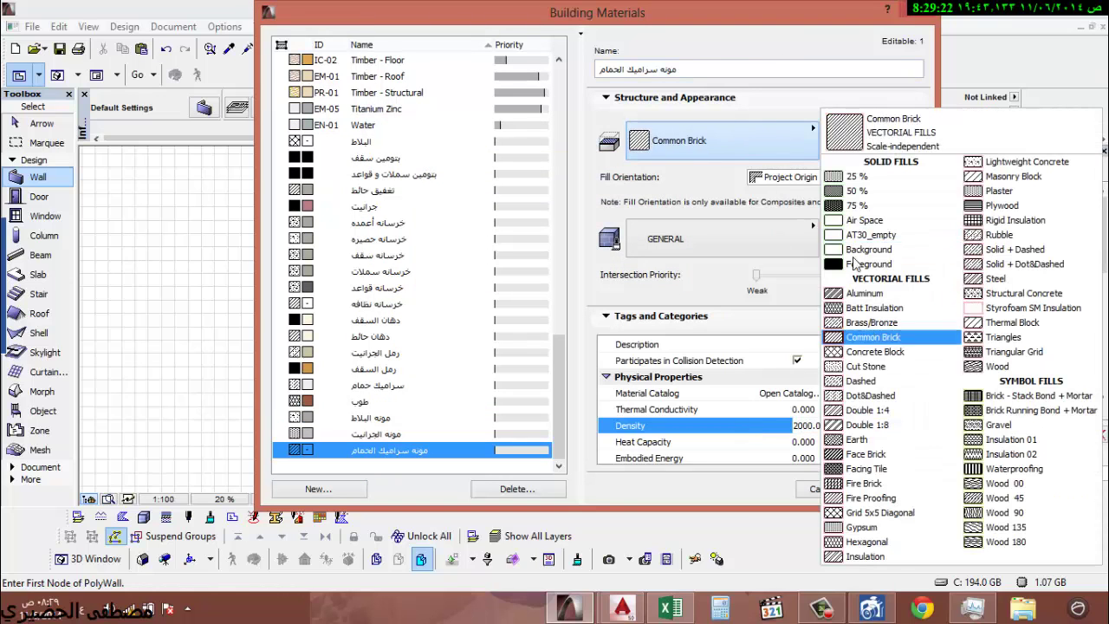
pyautogui.click(875, 266)
pyautogui.click(710, 236)
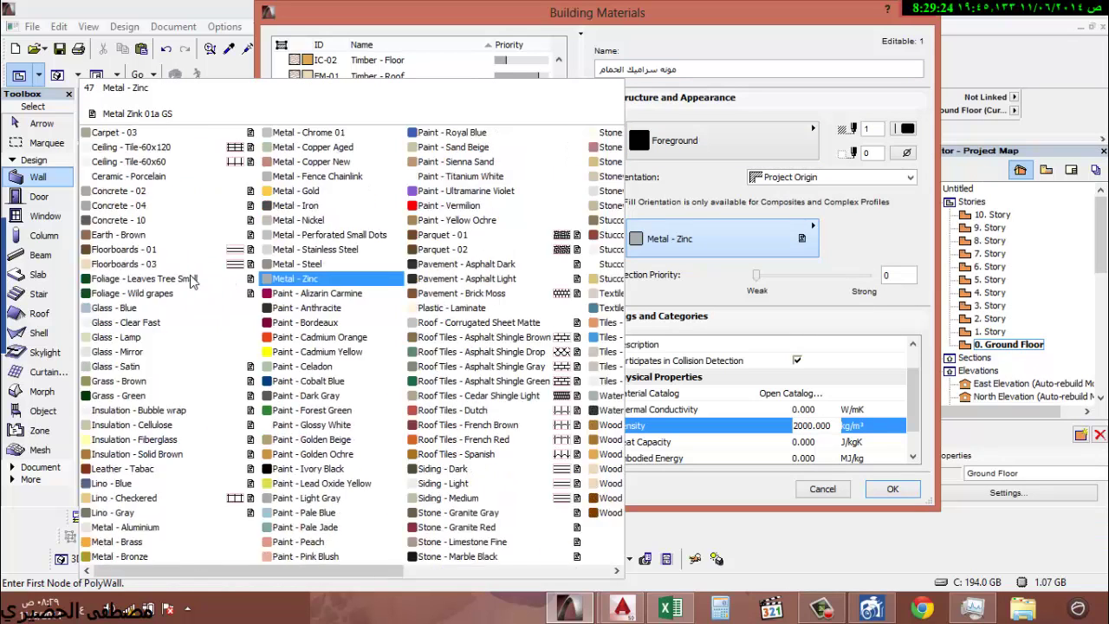
pyautogui.click(314, 192)
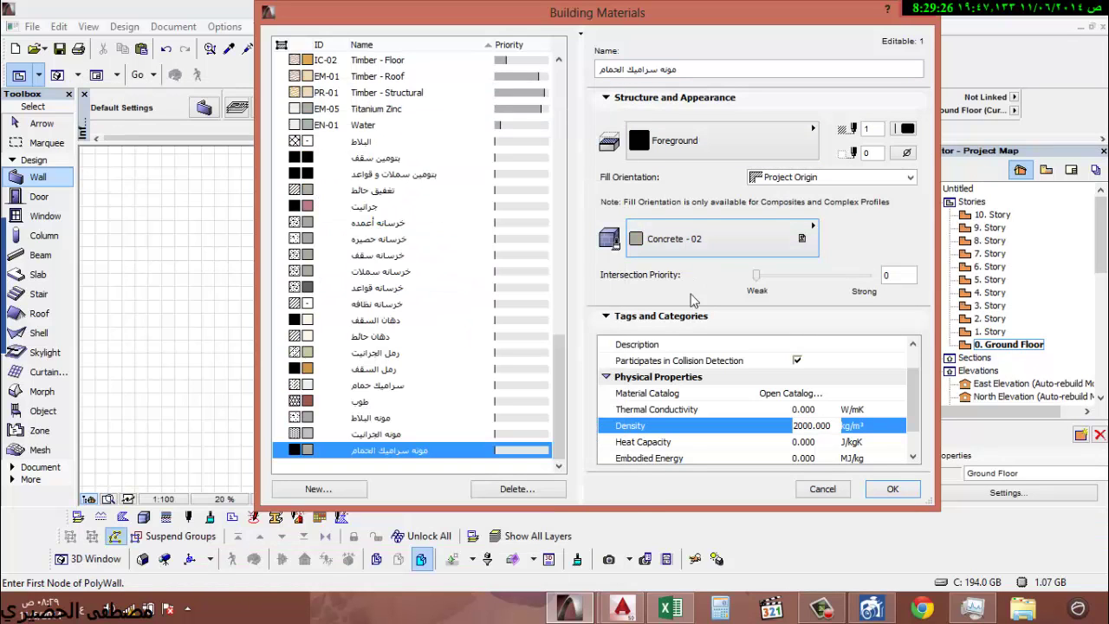
pyautogui.click(358, 490)
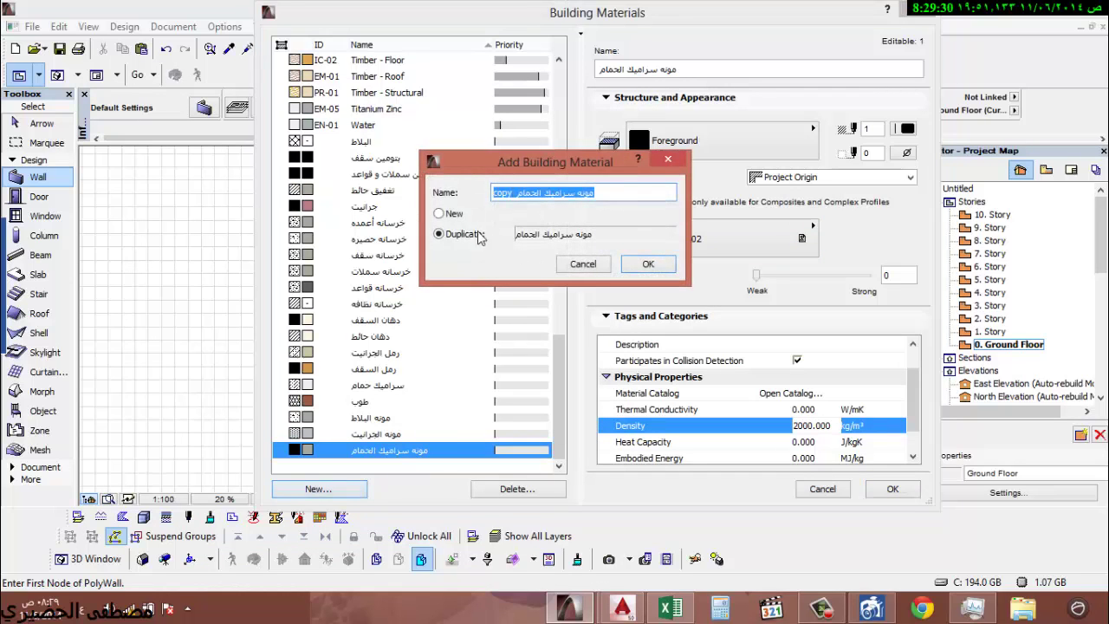
pyautogui.click(451, 213)
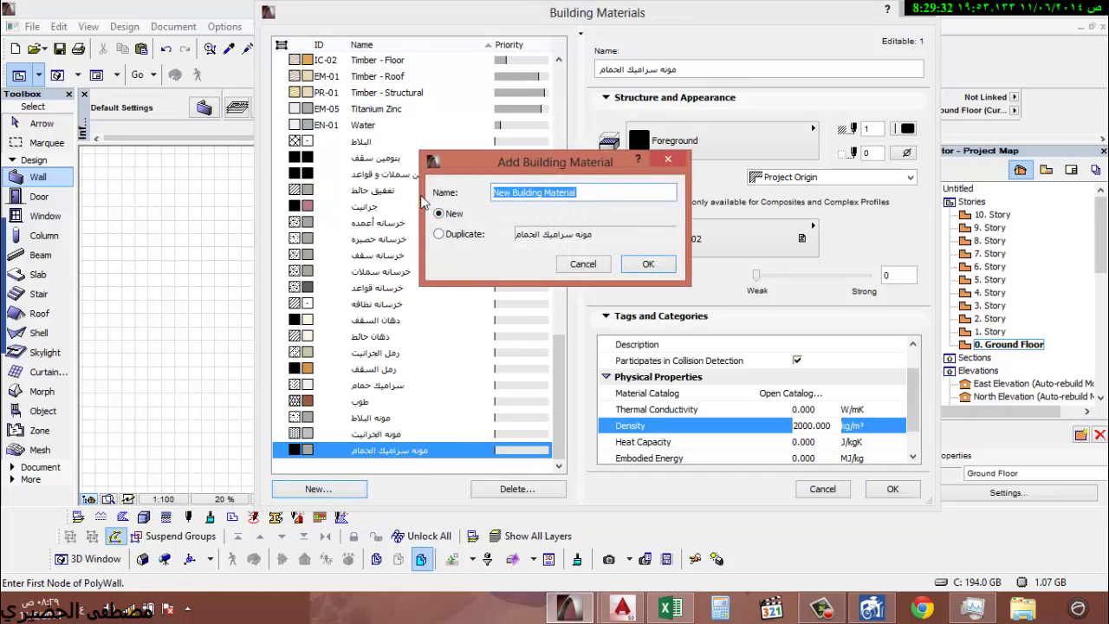
pyautogui.press('Escape')
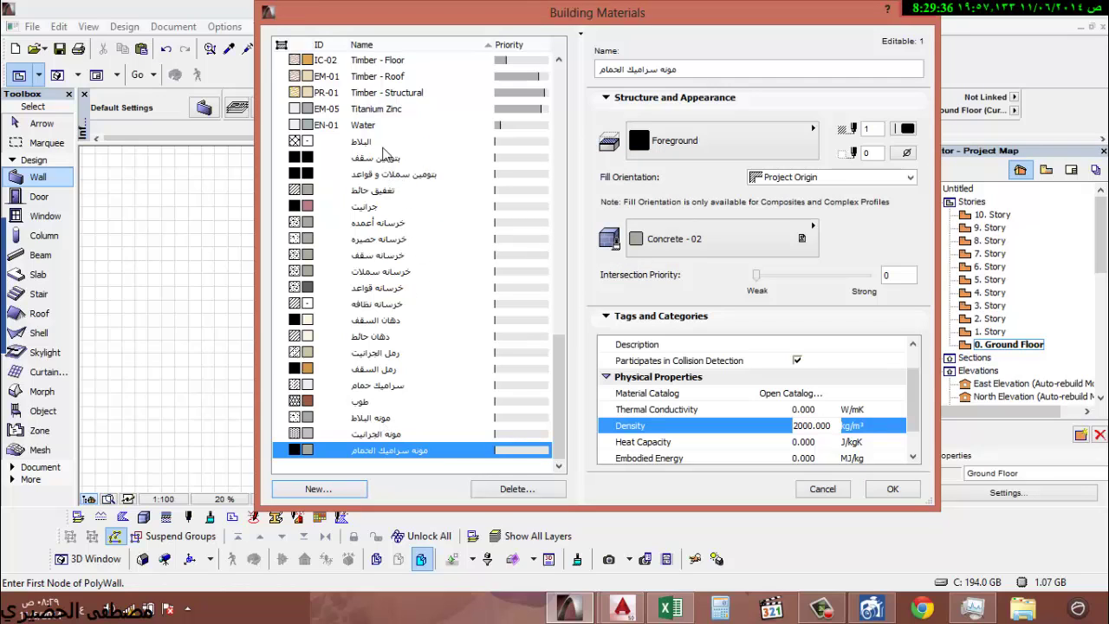
# - Duplicate the سراميك حمام building material under the name سيراميك المطبخ
pyautogui.click(380, 305)
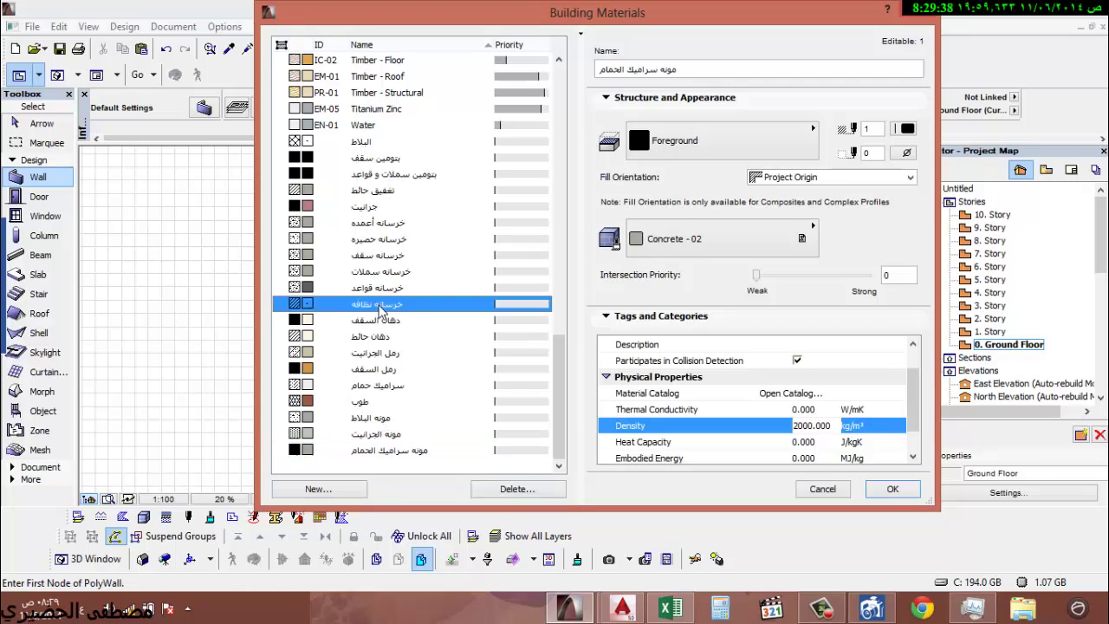
pyautogui.click(398, 387)
pyautogui.click(334, 490)
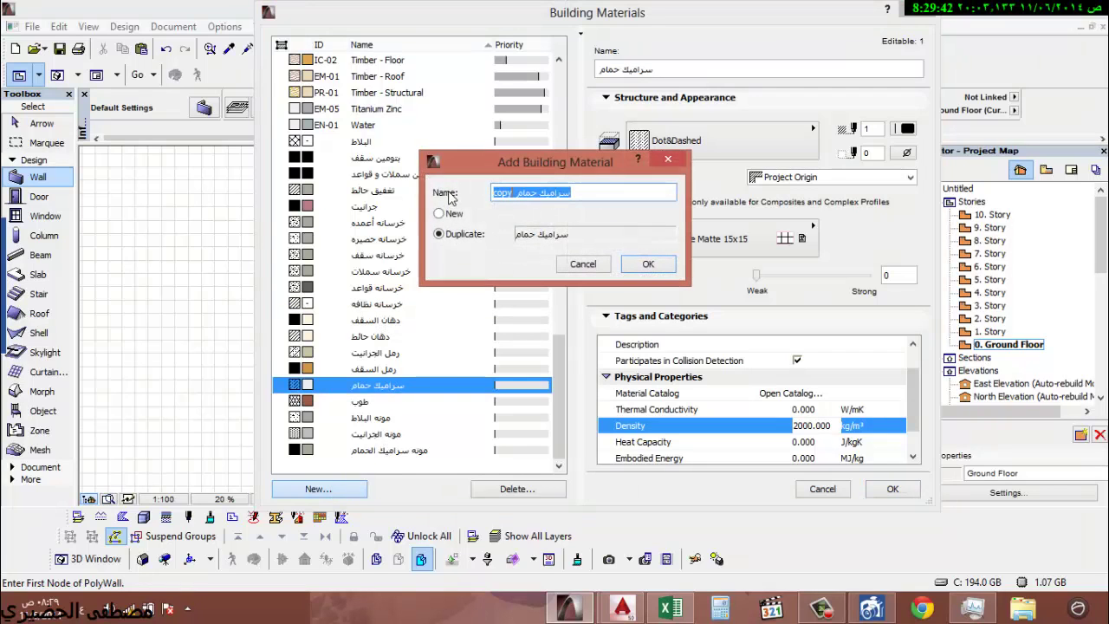
pyautogui.write('سي')
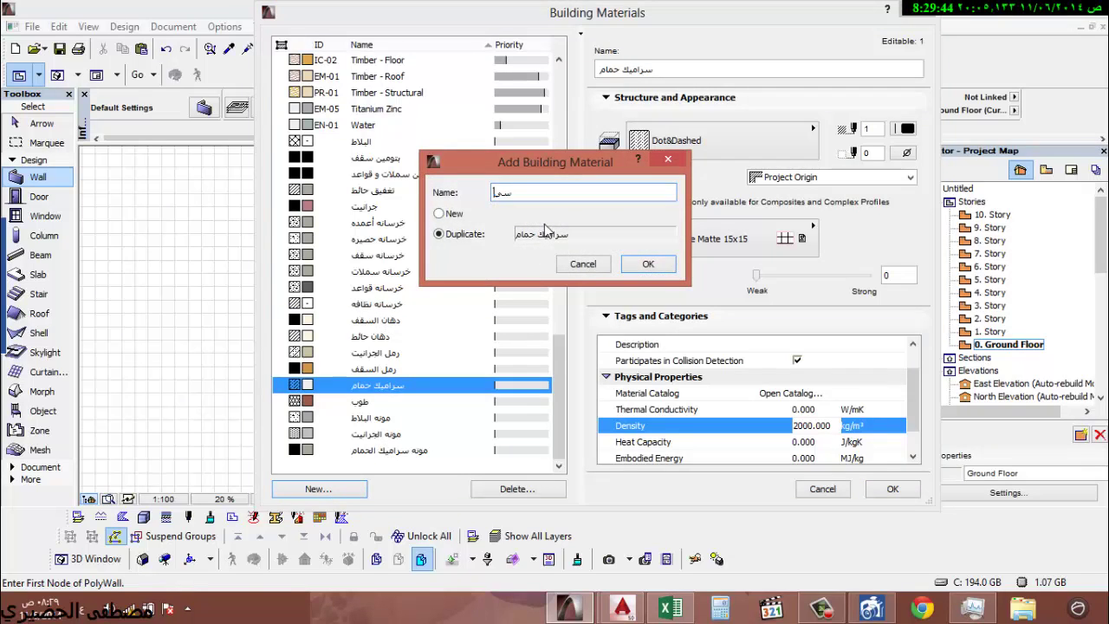
pyautogui.write('راميك المطبخ')
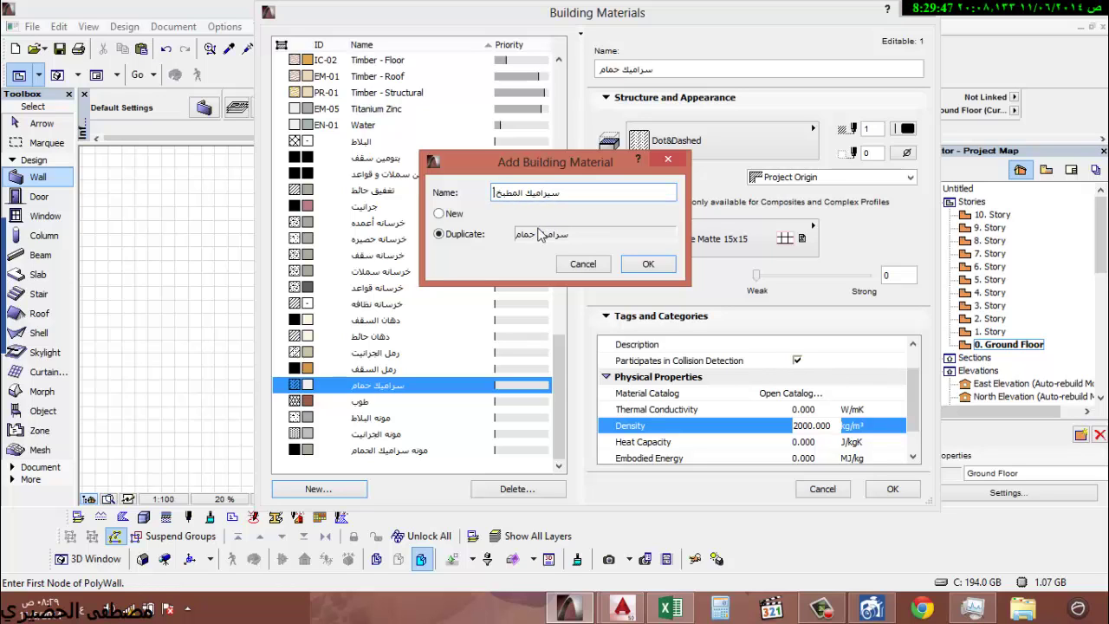
pyautogui.click(648, 264)
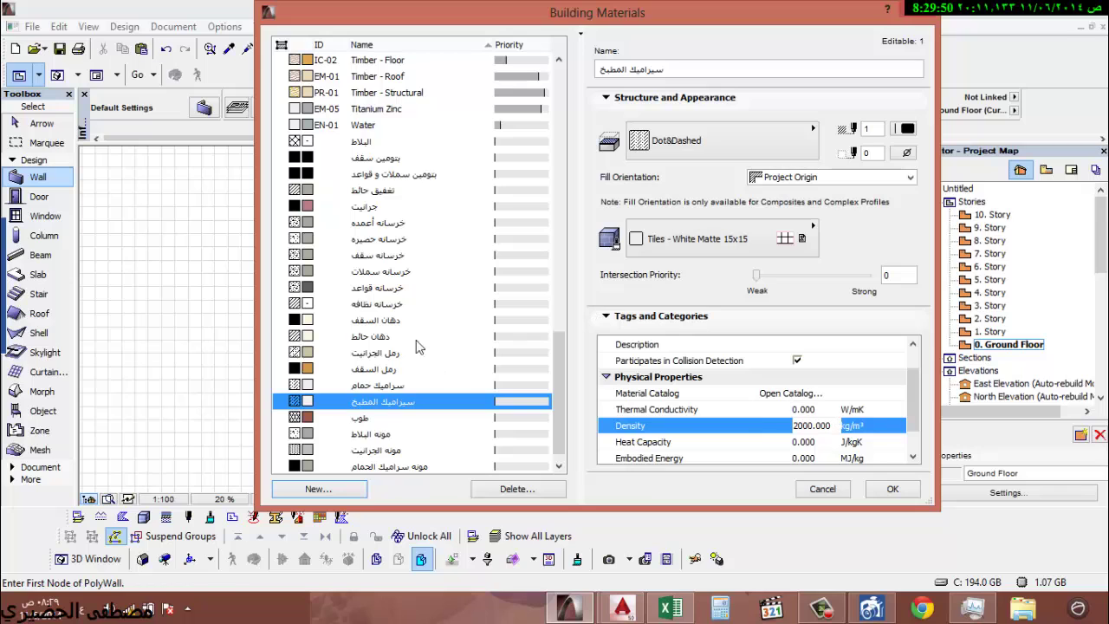
# - Create a blank building material named مونه سراميك المطبخ and save the building material changes
pyautogui.click(395, 468)
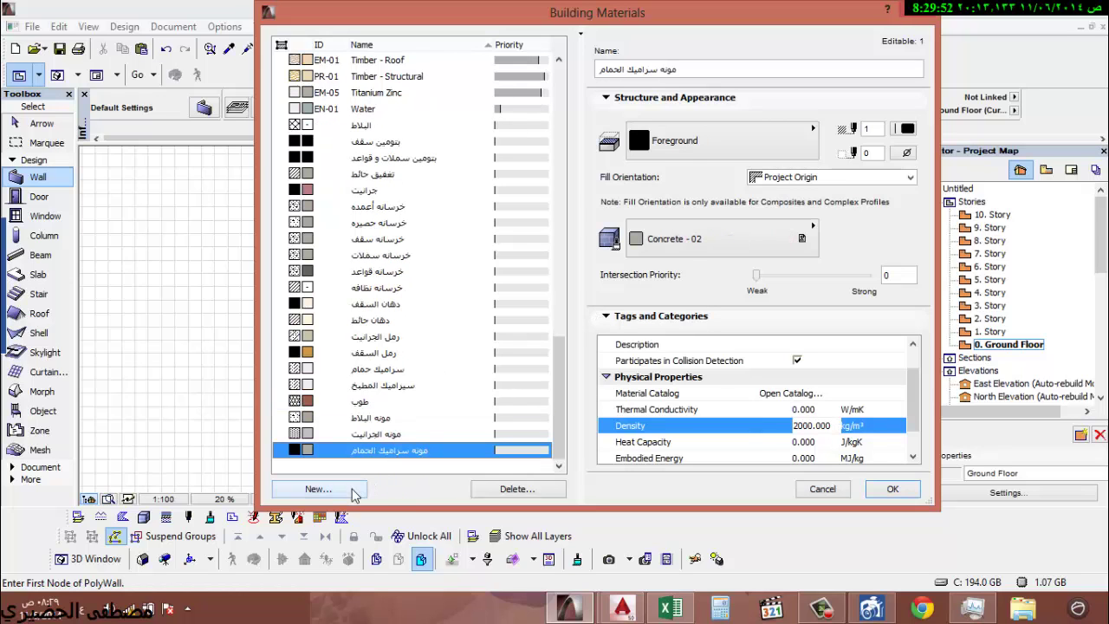
pyautogui.click(362, 489)
pyautogui.click(542, 194)
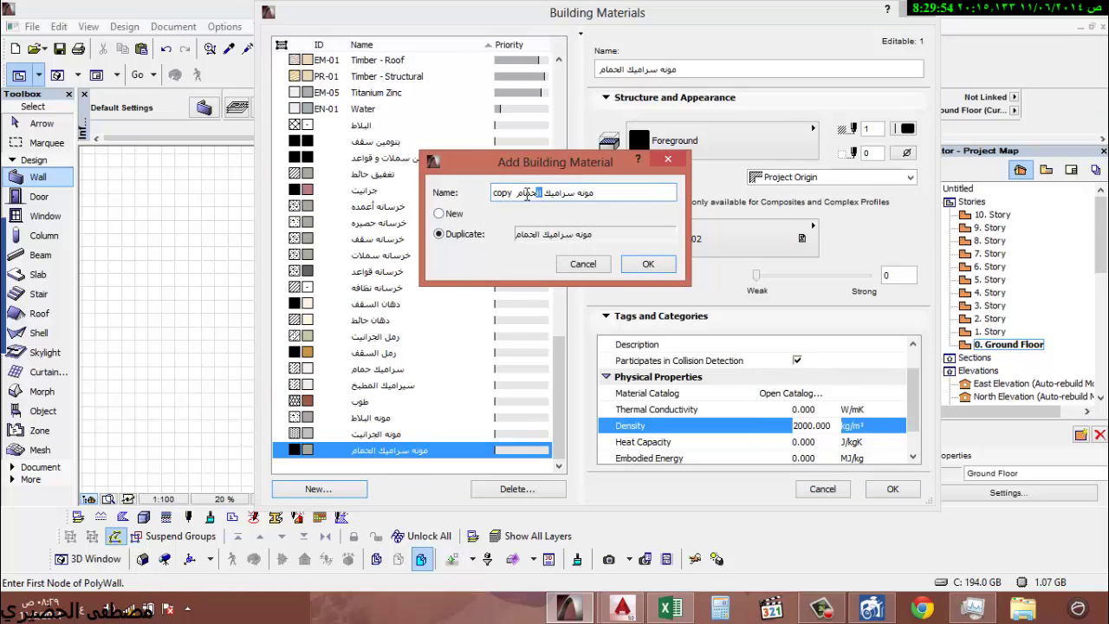
pyautogui.moveTo(528, 194); pyautogui.dragTo(468, 208)
pyautogui.write('المطبخ')
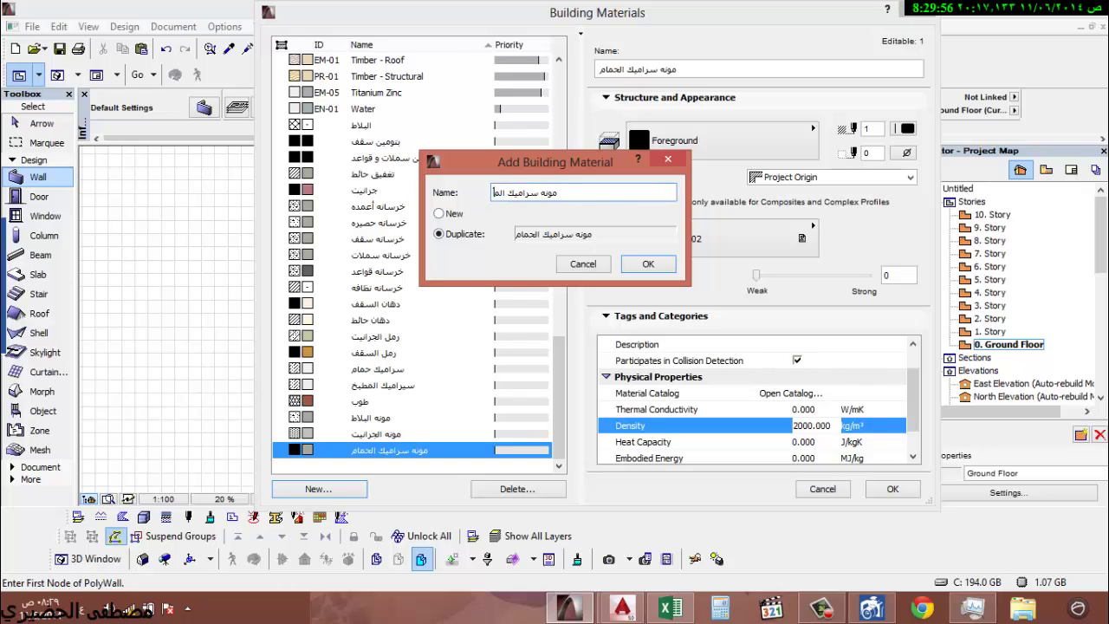
pyautogui.click(452, 214)
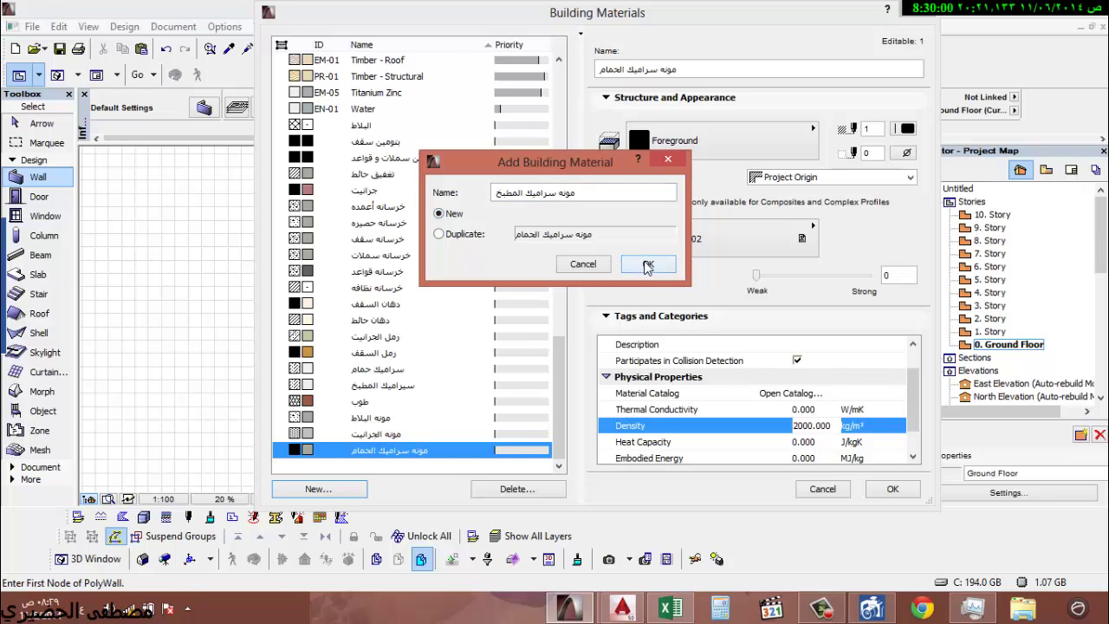
pyautogui.click(648, 267)
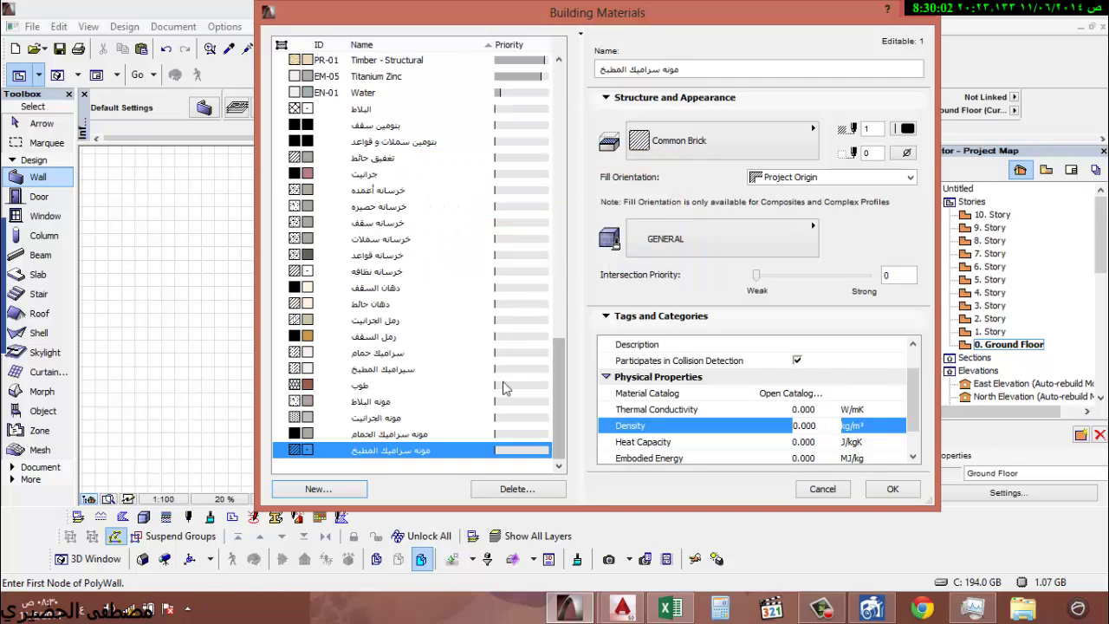
pyautogui.click(400, 371)
pyautogui.press('Up')
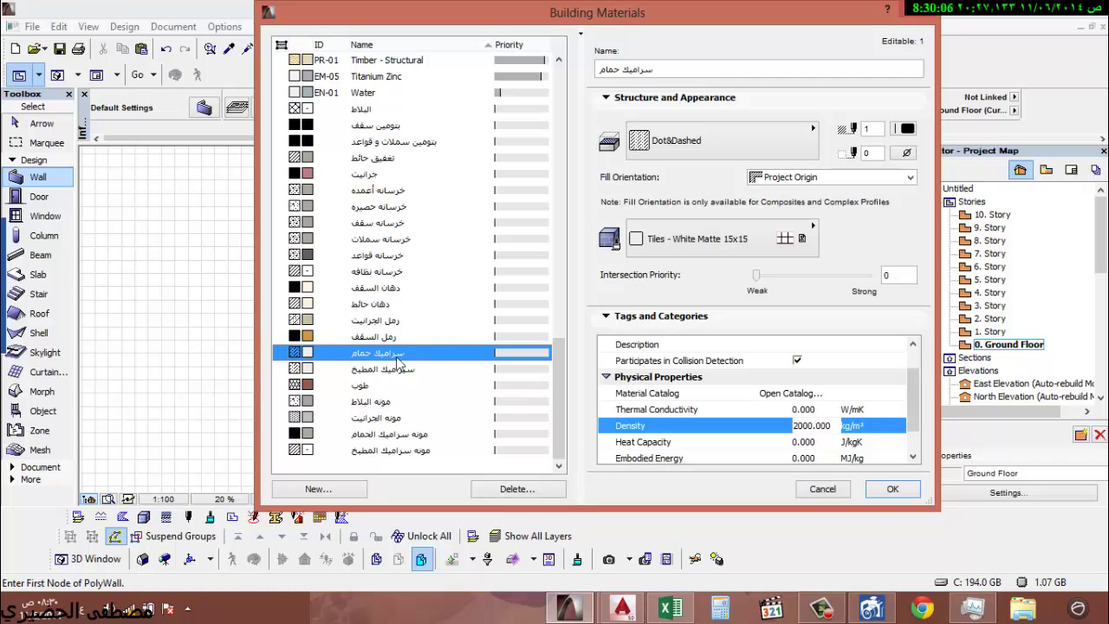
pyautogui.click(893, 489)
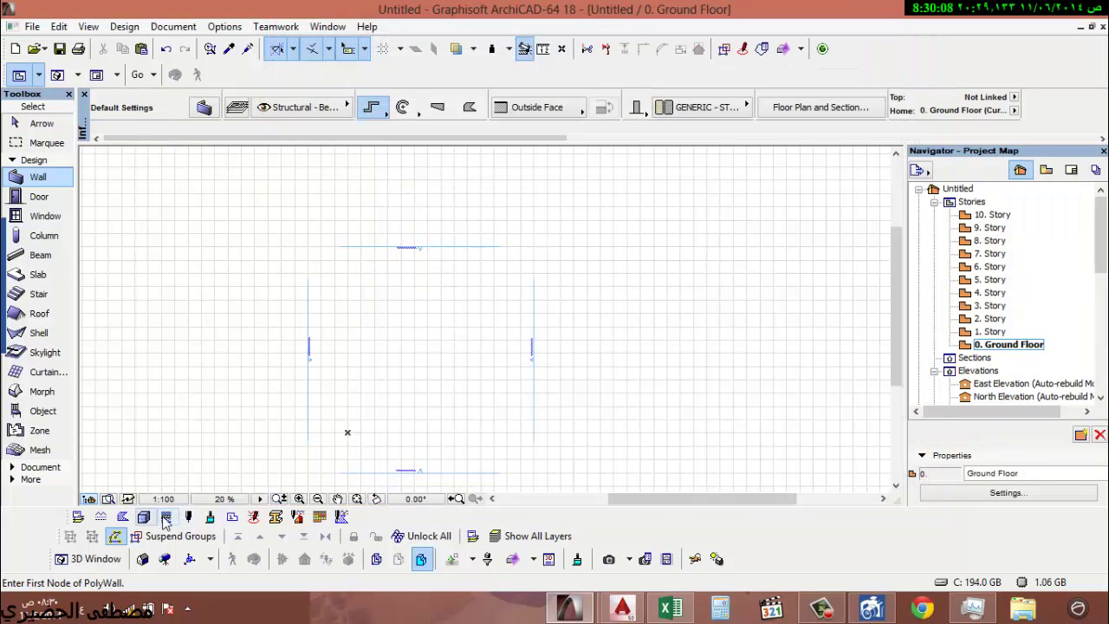
# - Duplicate the حائط داخلي composite structure under the name حائط غرفه و حمام
pyautogui.click(345, 50)
pyautogui.click(397, 103)
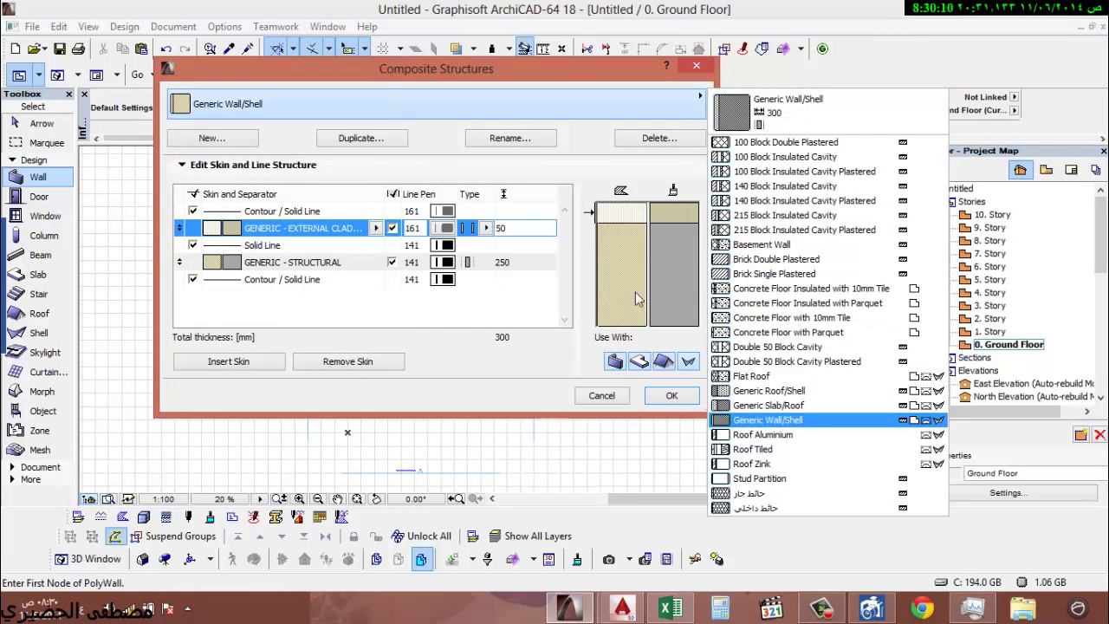
pyautogui.click(516, 171)
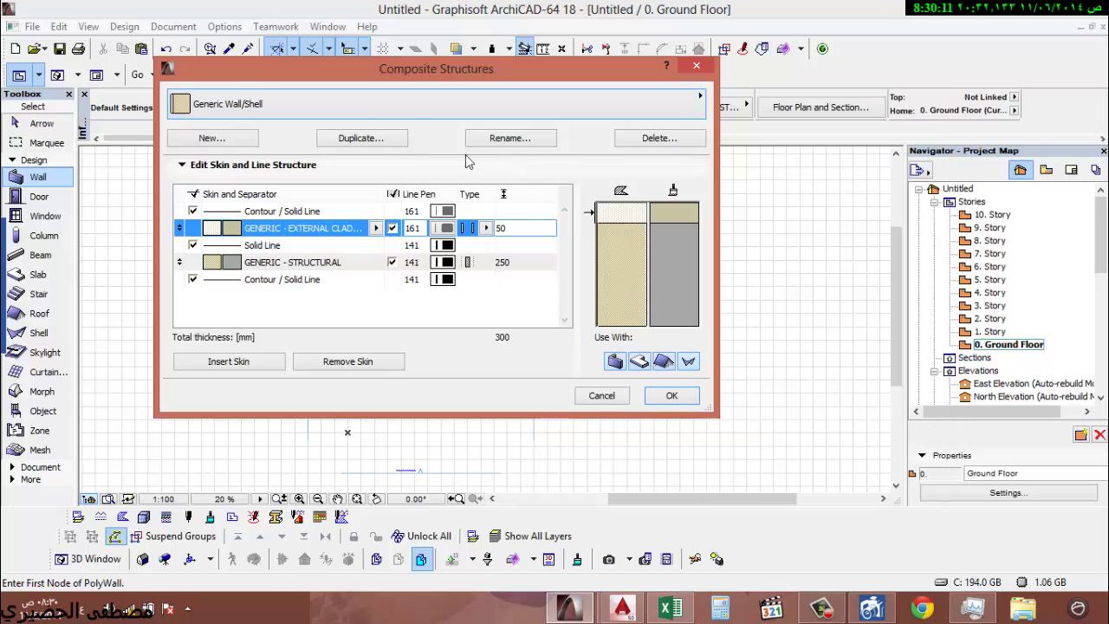
pyautogui.click(316, 108)
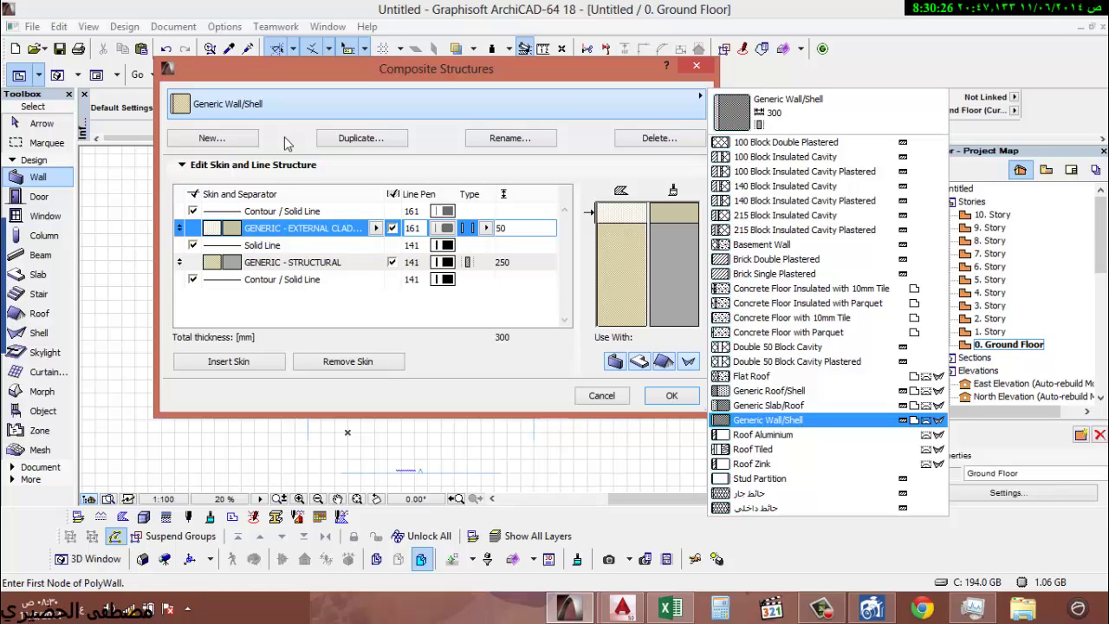
pyautogui.click(348, 321)
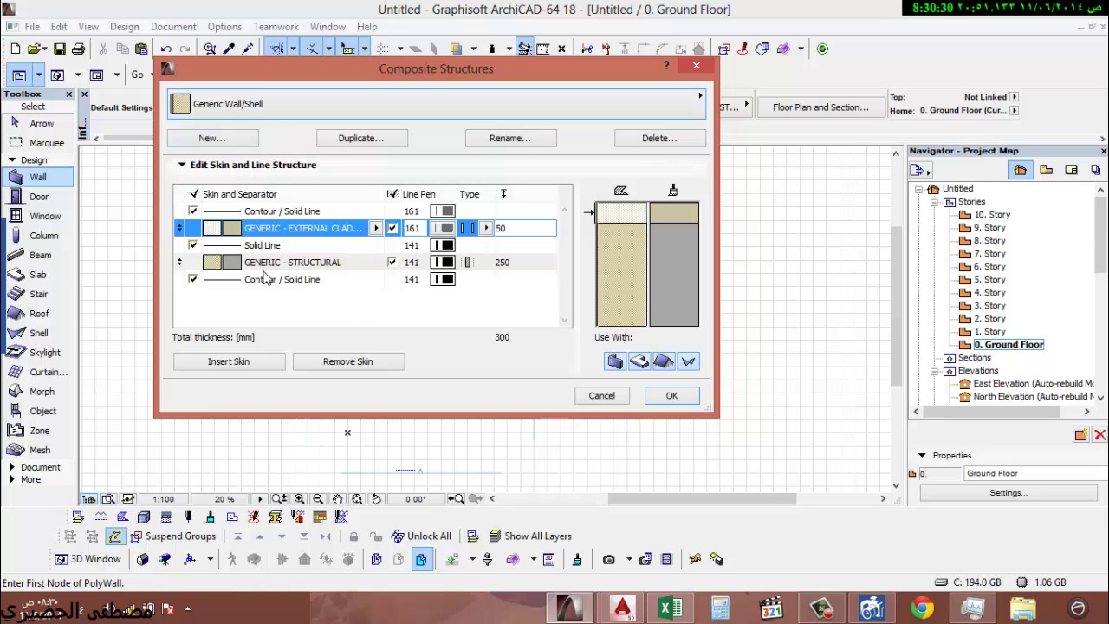
pyautogui.click(329, 96)
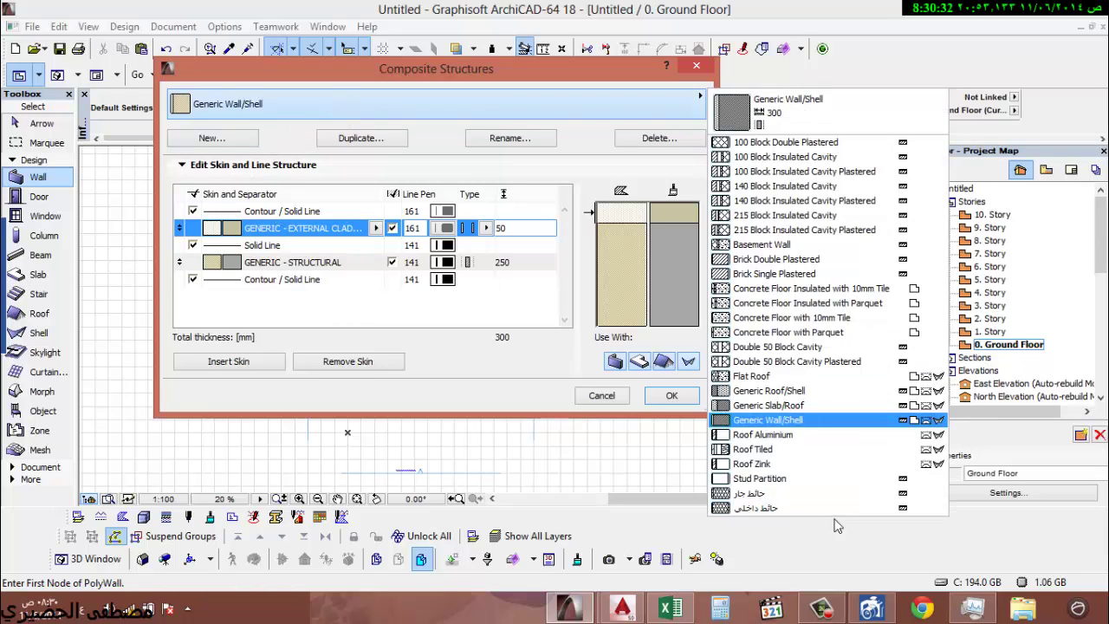
pyautogui.click(794, 508)
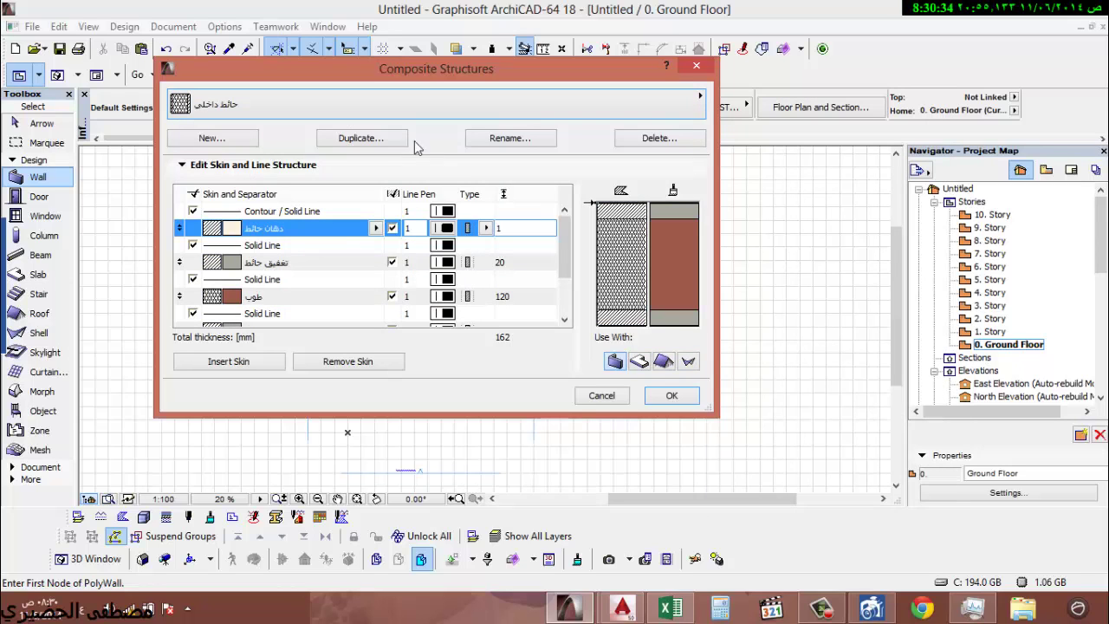
pyautogui.click(364, 145)
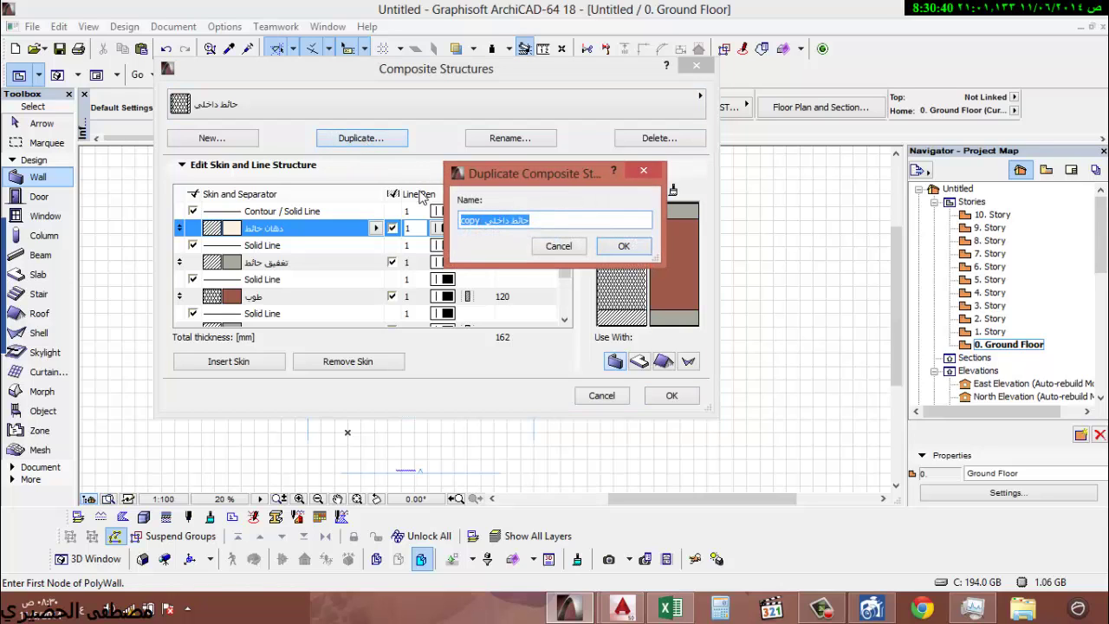
pyautogui.write('ج')
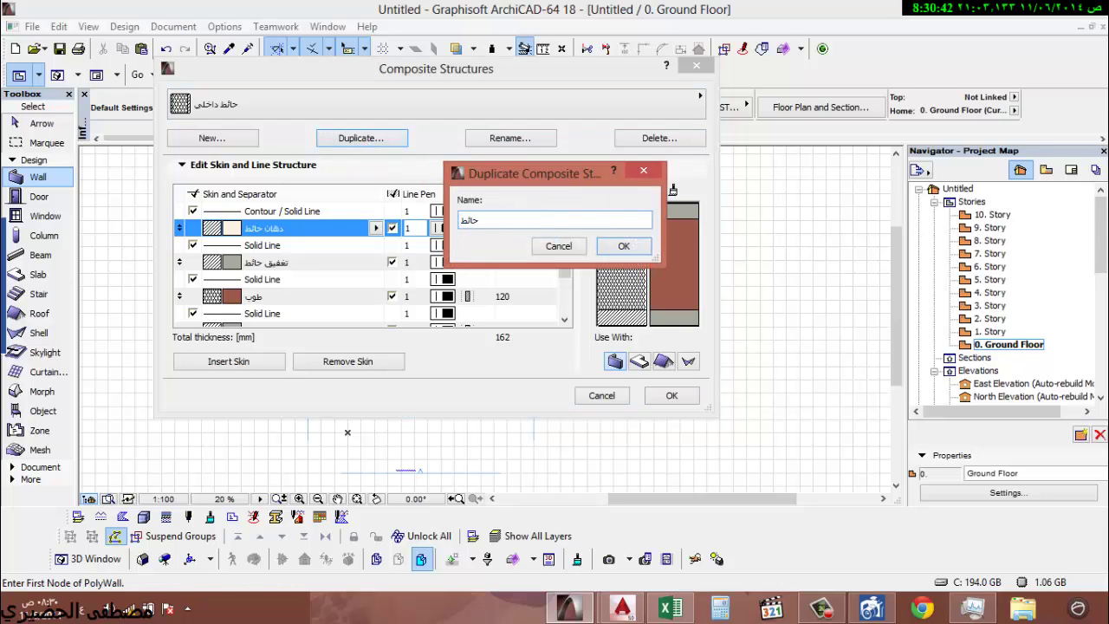
pyautogui.write('ائط غرفه و ج')
pyautogui.write('مام')
pyautogui.click(624, 247)
# - Change the plaster skin below the طوب skin of حائط غرفه و حمام to the مونه سراميك الحمام material
pyautogui.moveTo(568, 265); pyautogui.dragTo(564, 294)
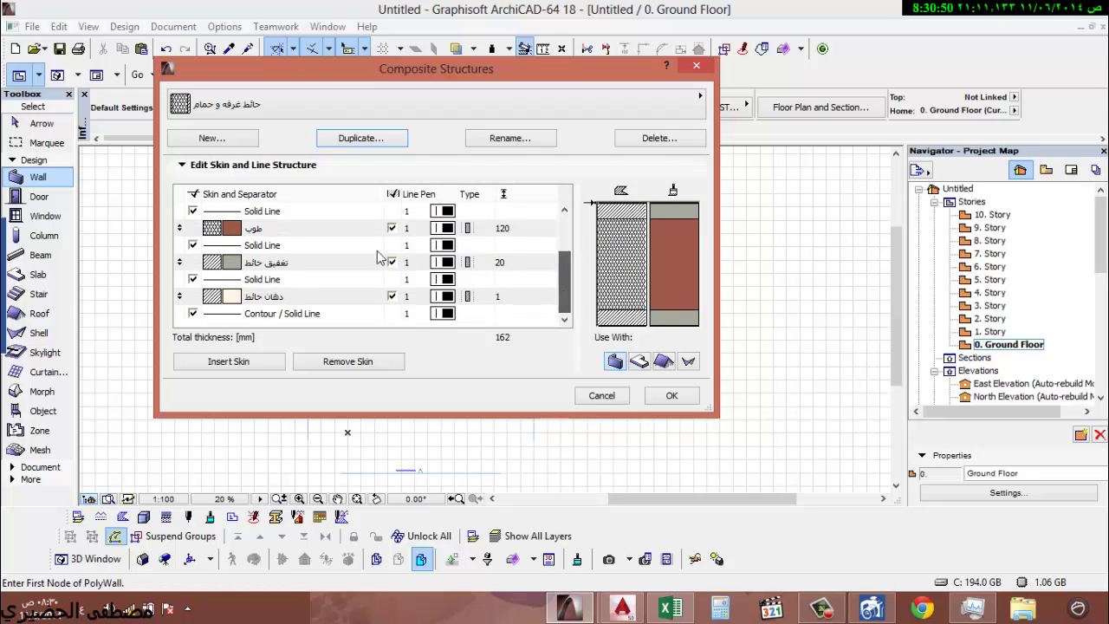
pyautogui.click(303, 268)
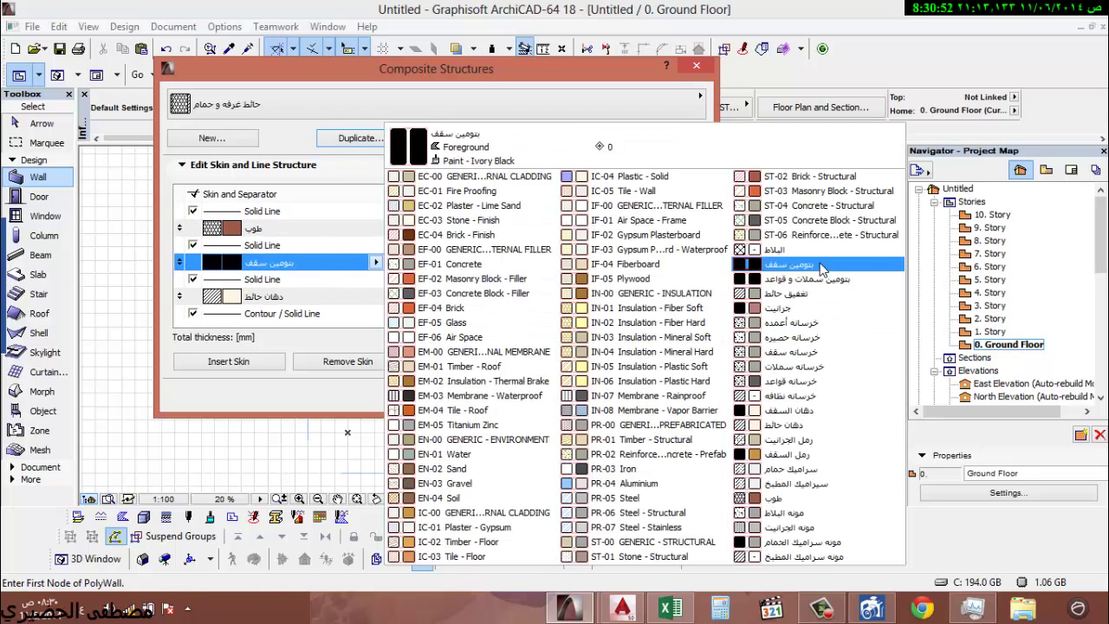
pyautogui.click(841, 542)
# - Change the دهان حائط skin below the mortar in حائط غرفه و حمام to سراميك حمام with a thickness of 5 mm
pyautogui.click(258, 296)
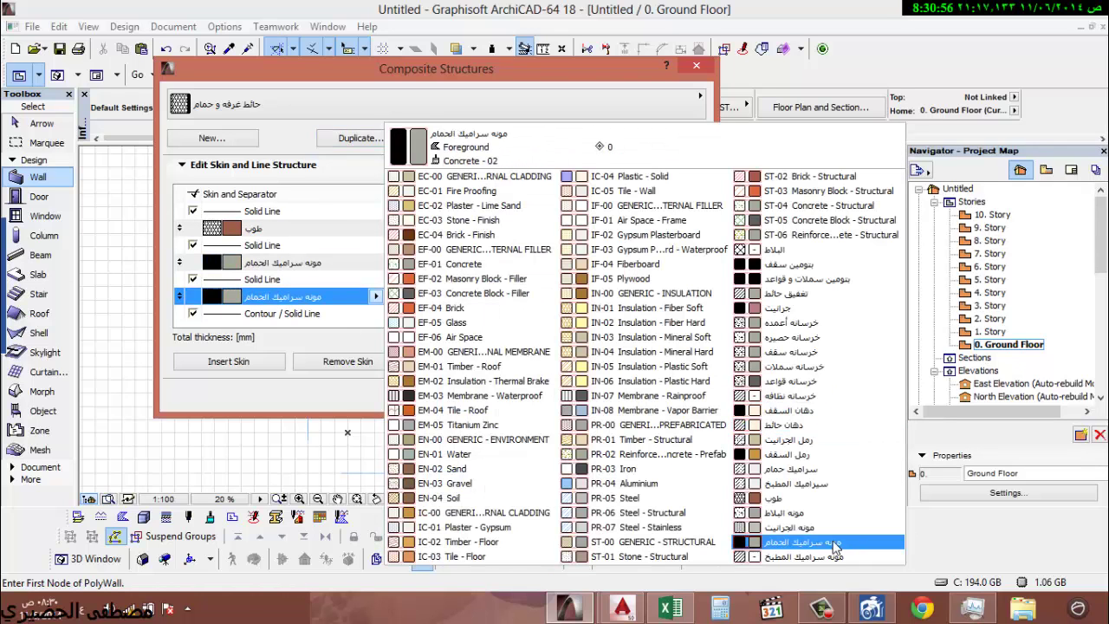
pyautogui.click(825, 471)
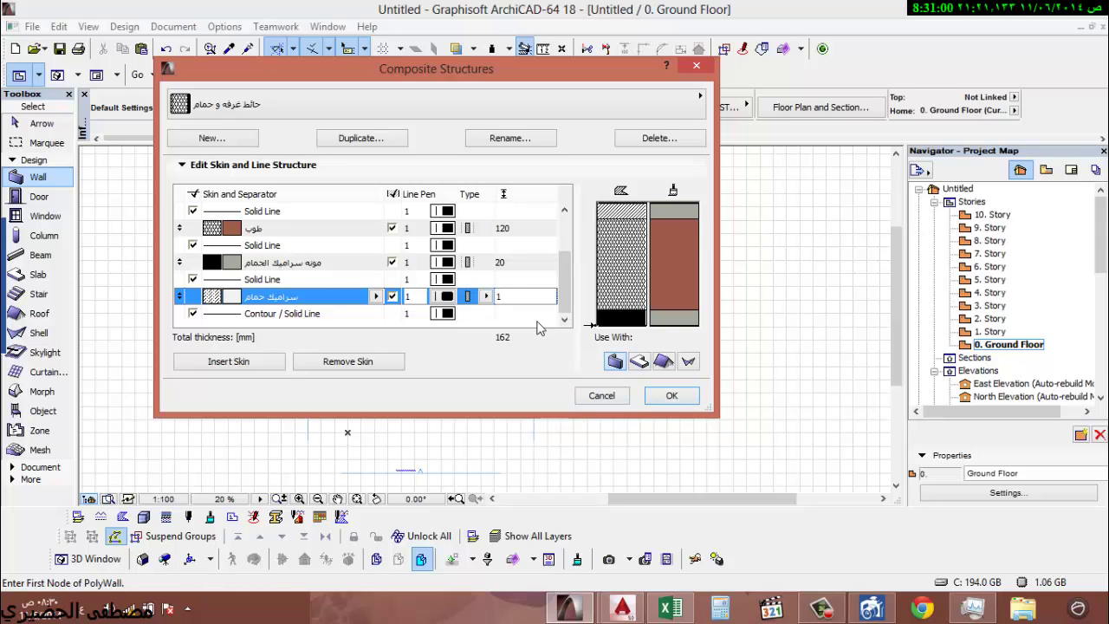
pyautogui.press('BackSpace')
pyautogui.write('2')
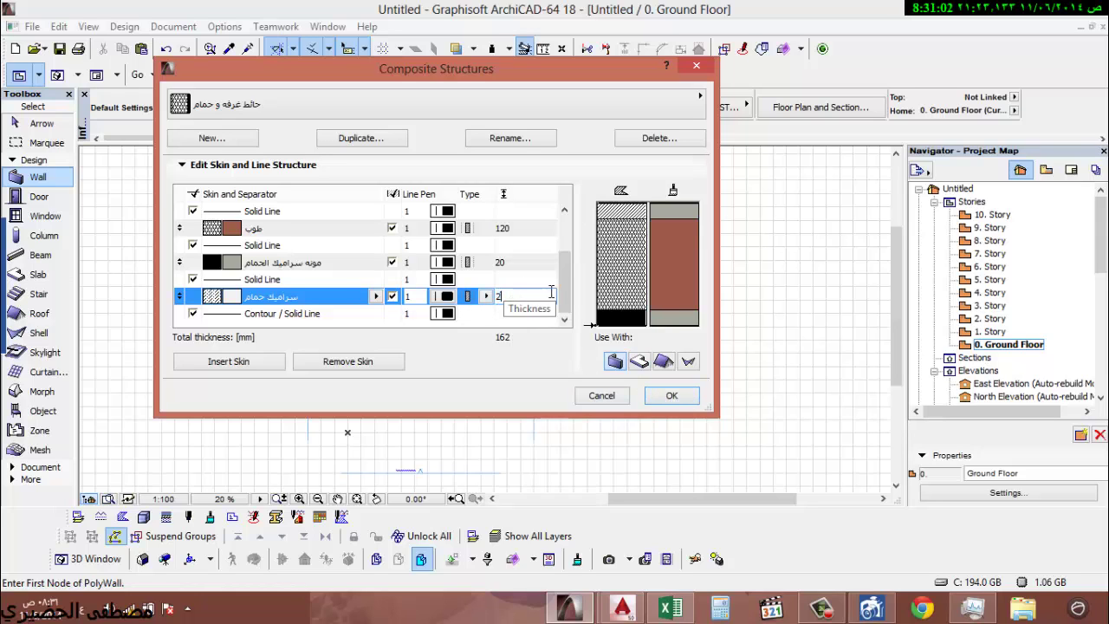
pyautogui.press('Return')
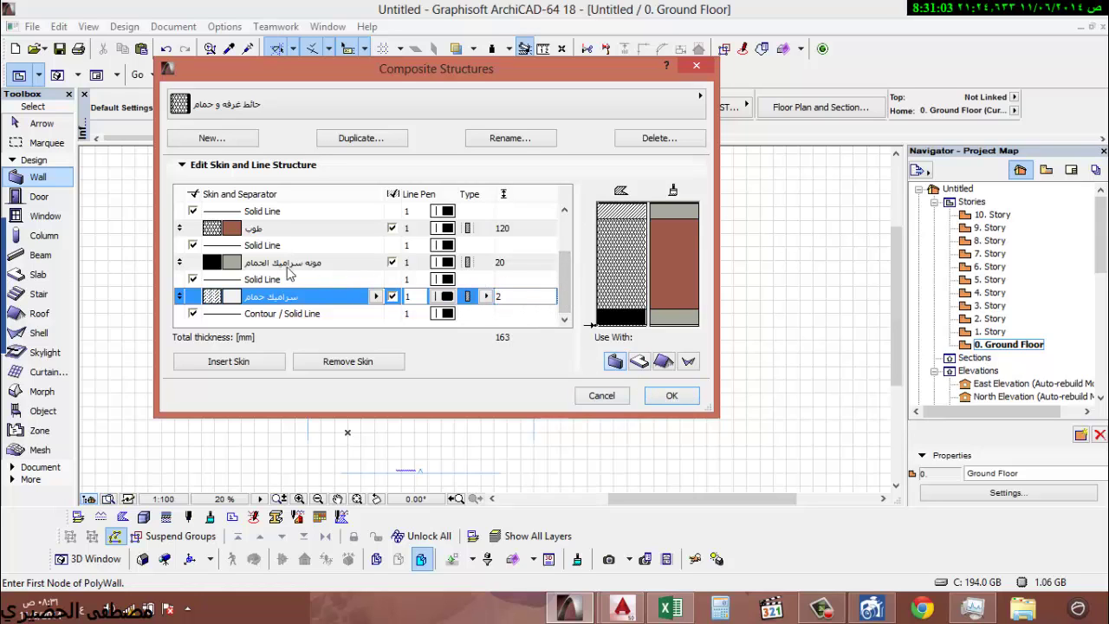
pyautogui.click(501, 291)
pyautogui.write('5')
pyautogui.moveTo(559, 283); pyautogui.dragTo(566, 217)
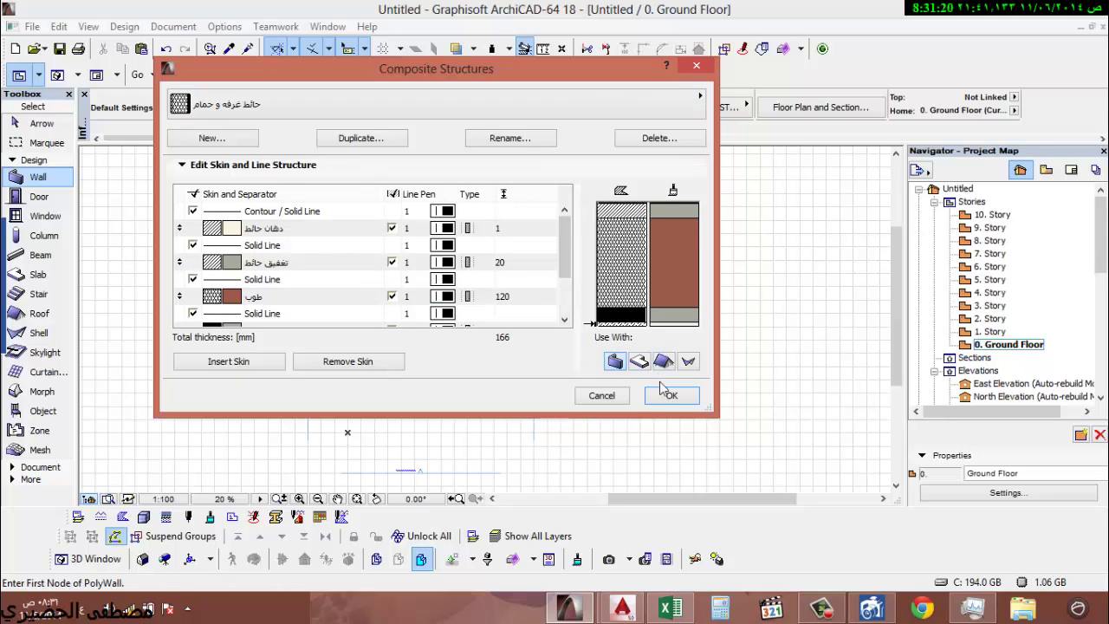
# - Duplicate the حائط غرفه و حمام composite structure under the name حائط غرفه و مطبخ
pyautogui.click(362, 138)
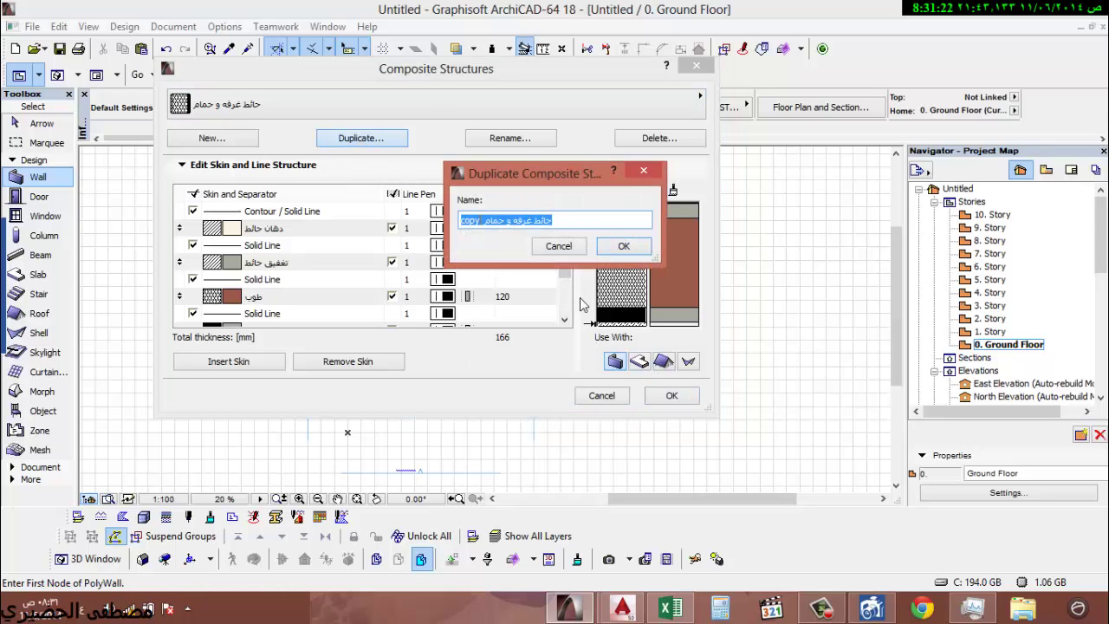
pyautogui.click(476, 221)
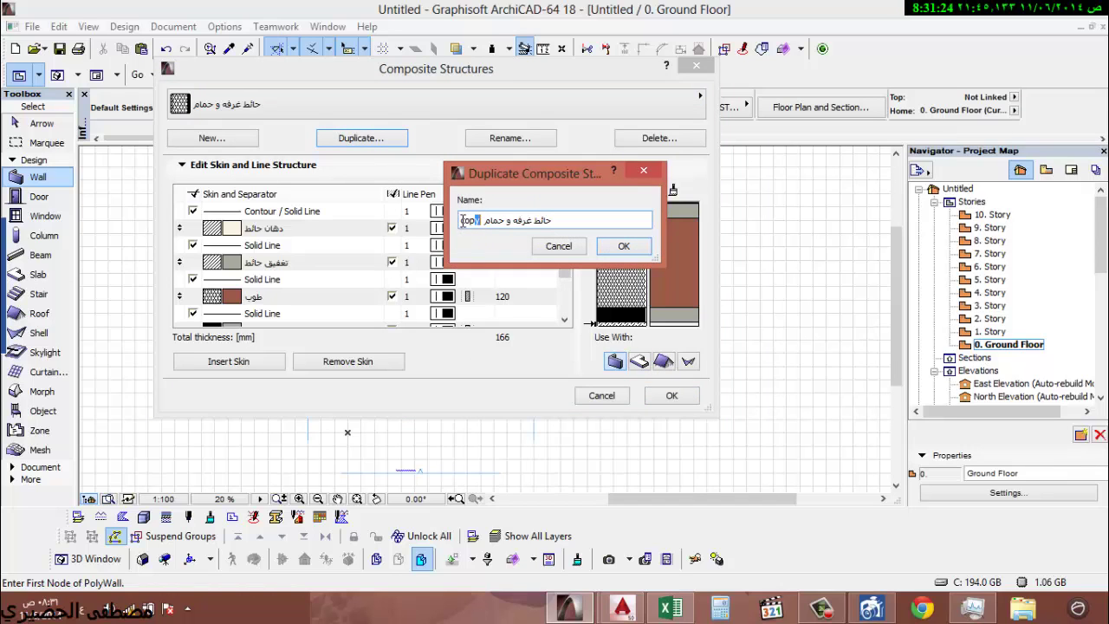
pyautogui.press('Delete')
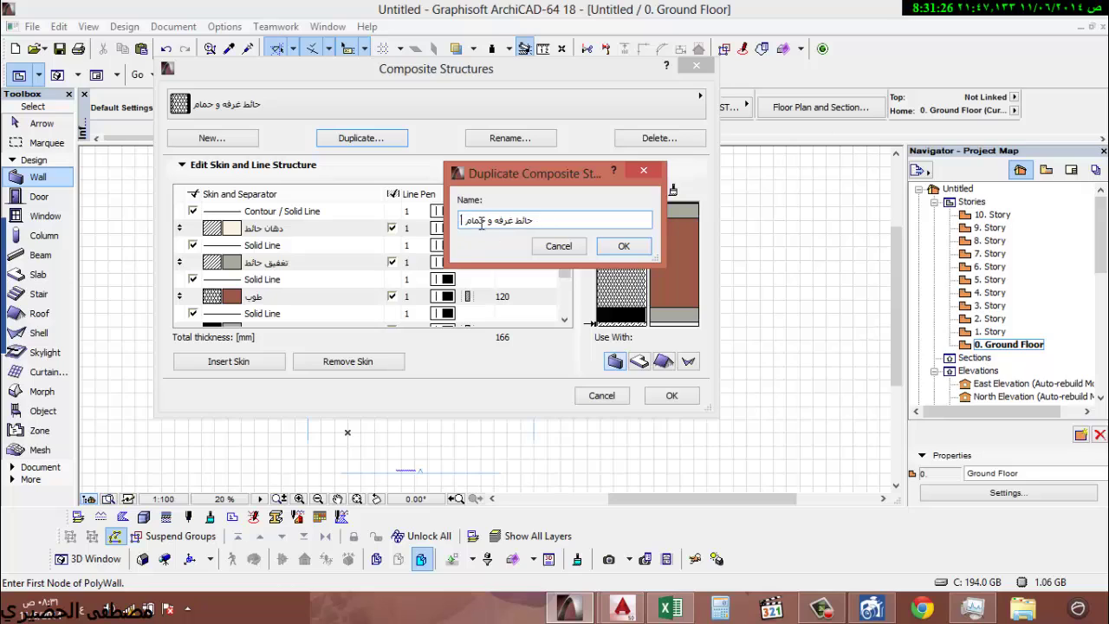
pyautogui.doubleClick(479, 222)
pyautogui.write('مطبخ')
pyautogui.click(624, 246)
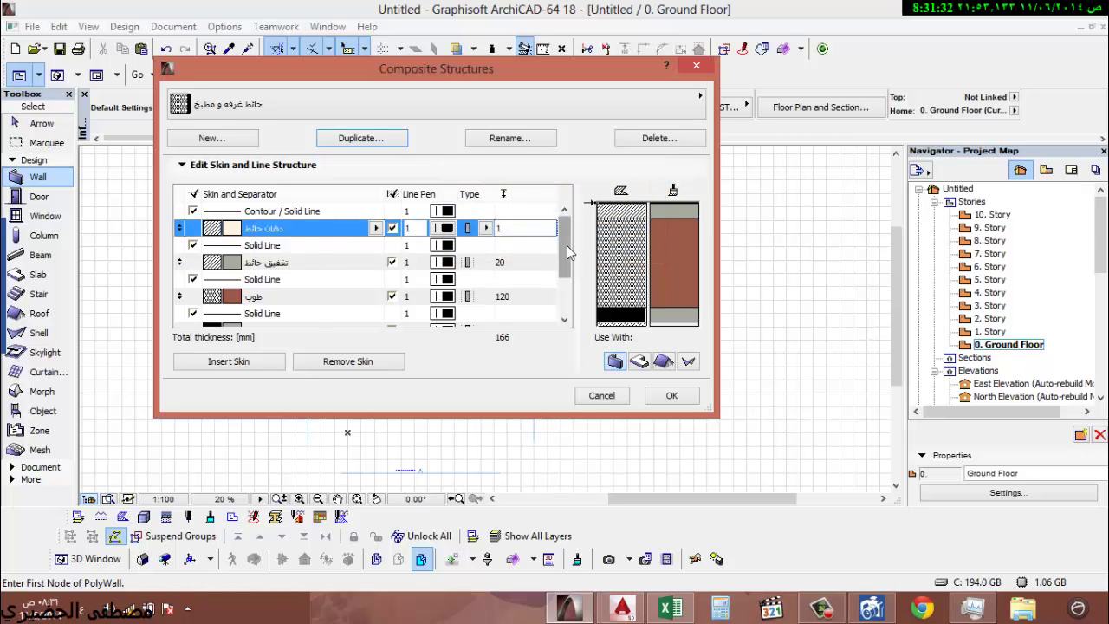
# - Change the two skins below طوب in حائط غرفه و مطبخ to مونه سراميك المطبخ and, outermost, سيراميك المطبخ
pyautogui.moveTo(565, 256); pyautogui.dragTo(567, 305)
pyautogui.click(321, 296)
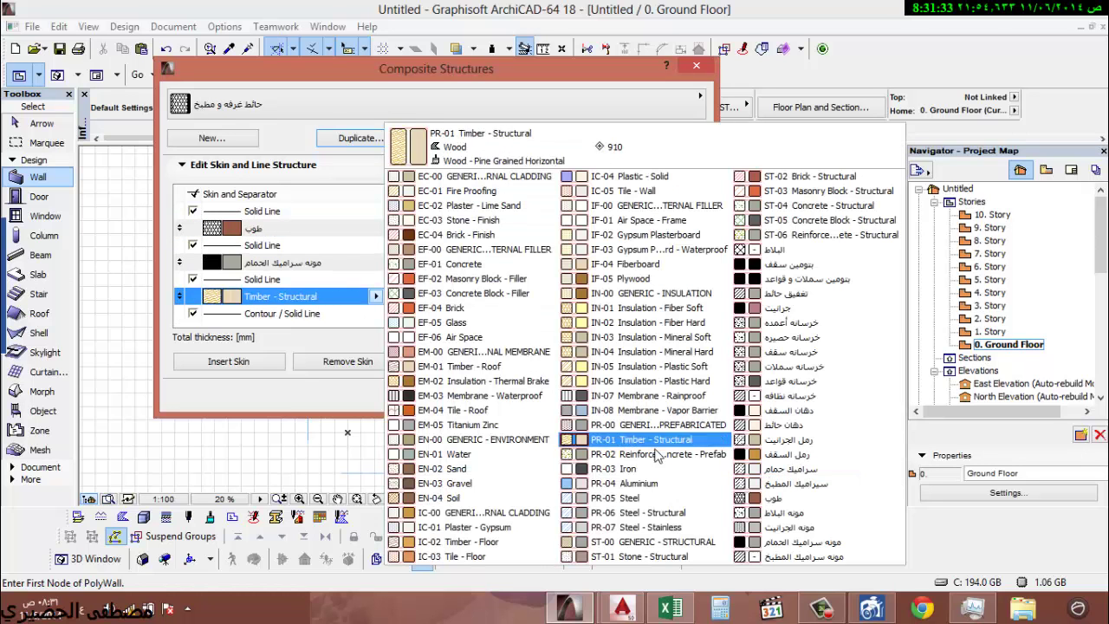
pyautogui.click(785, 557)
pyautogui.click(321, 263)
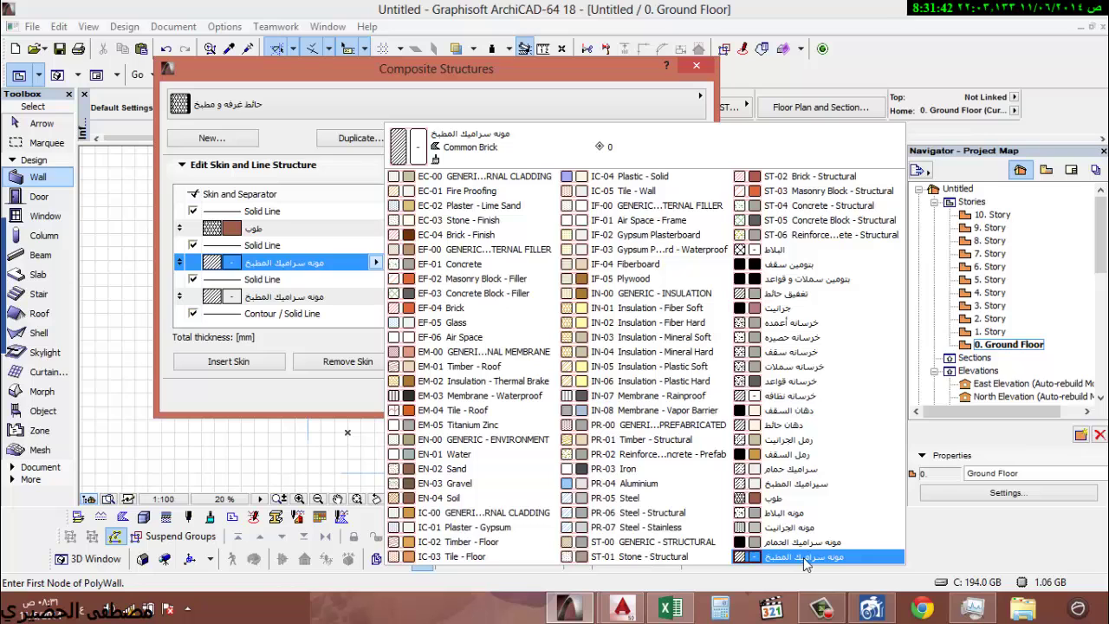
pyautogui.click(806, 564)
pyautogui.click(320, 296)
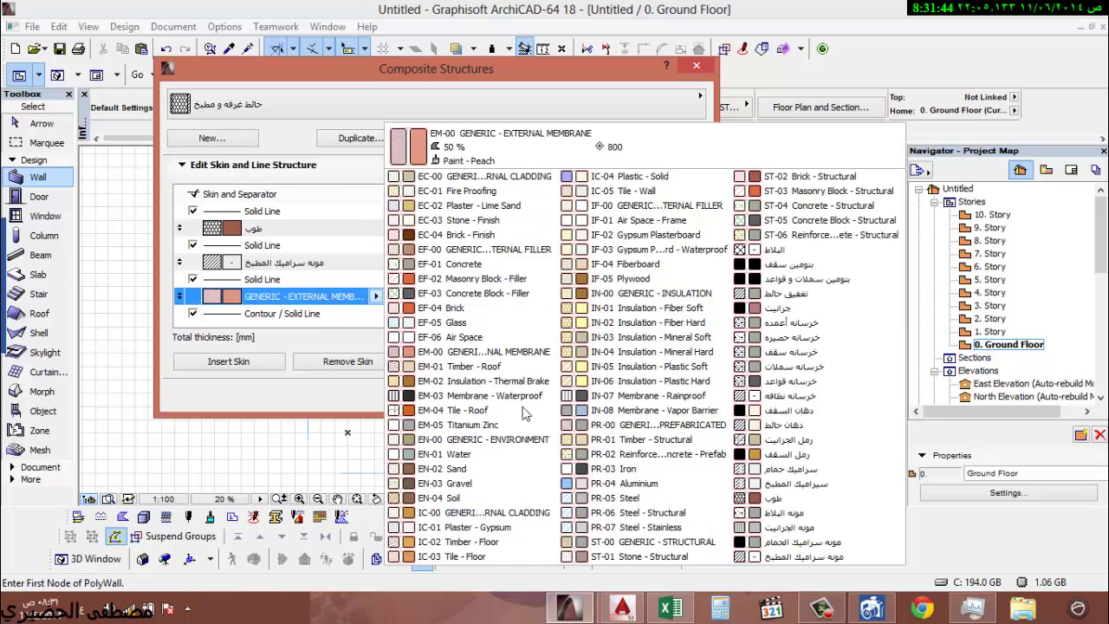
pyautogui.click(806, 483)
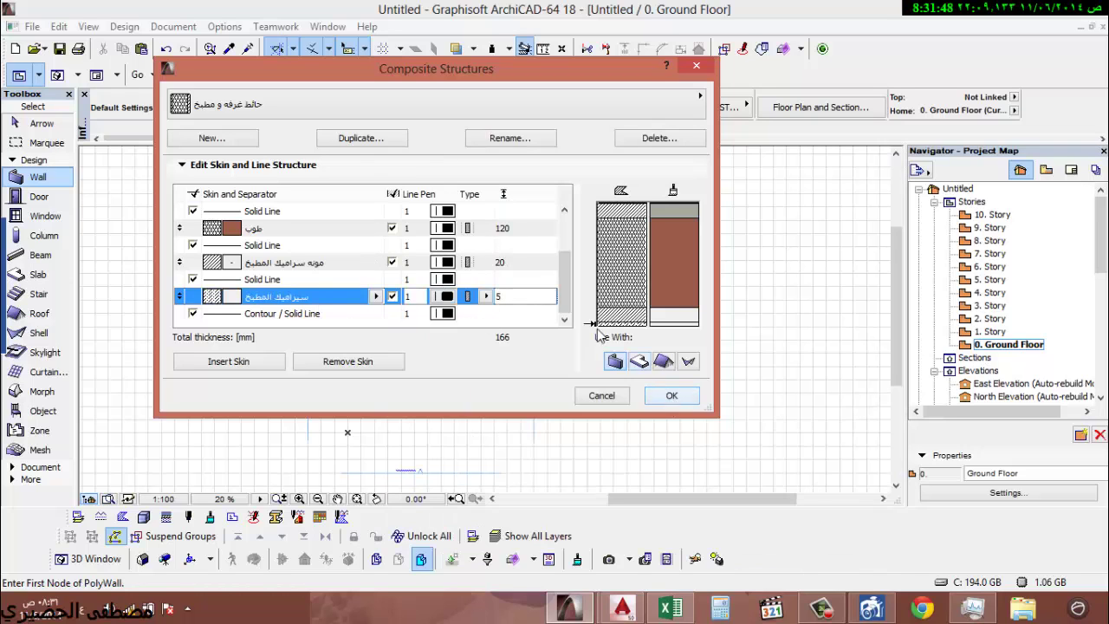
# - Duplicate the حائط غرفه و مطبخ composite structure under the name حائط حمام و مطبخ
pyautogui.click(383, 140)
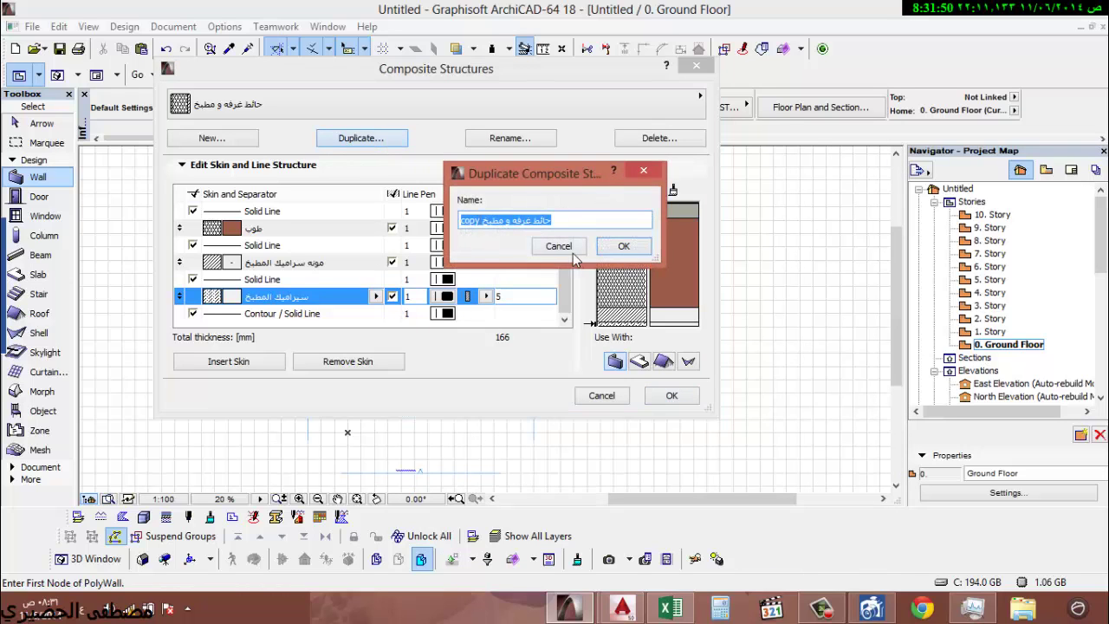
pyautogui.write('ح')
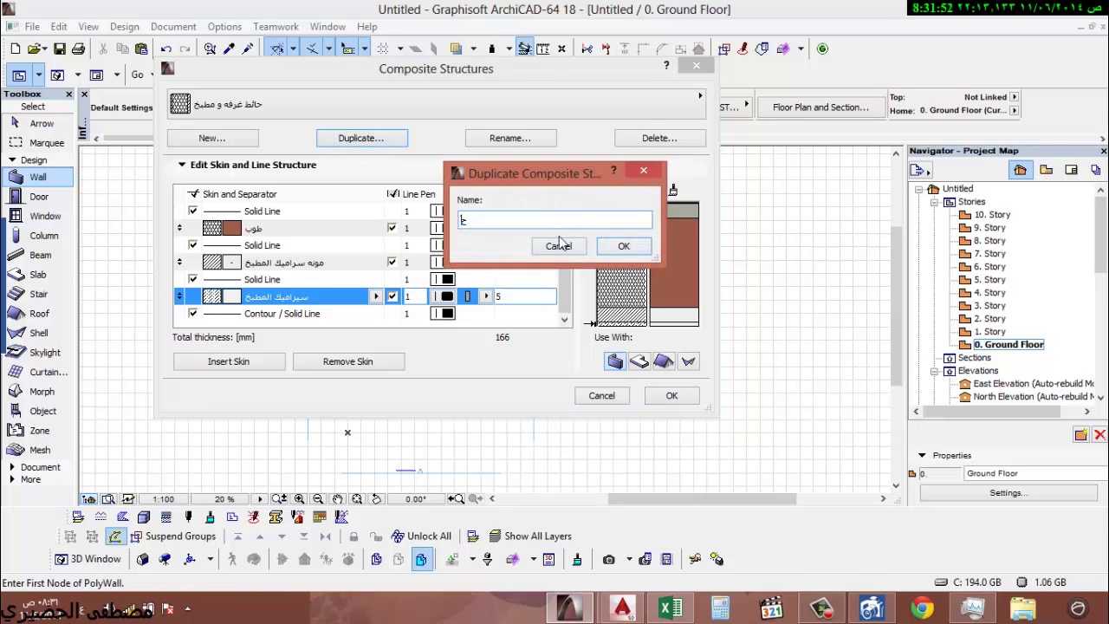
pyautogui.write('ائط حمام و مطبخ')
pyautogui.click(624, 247)
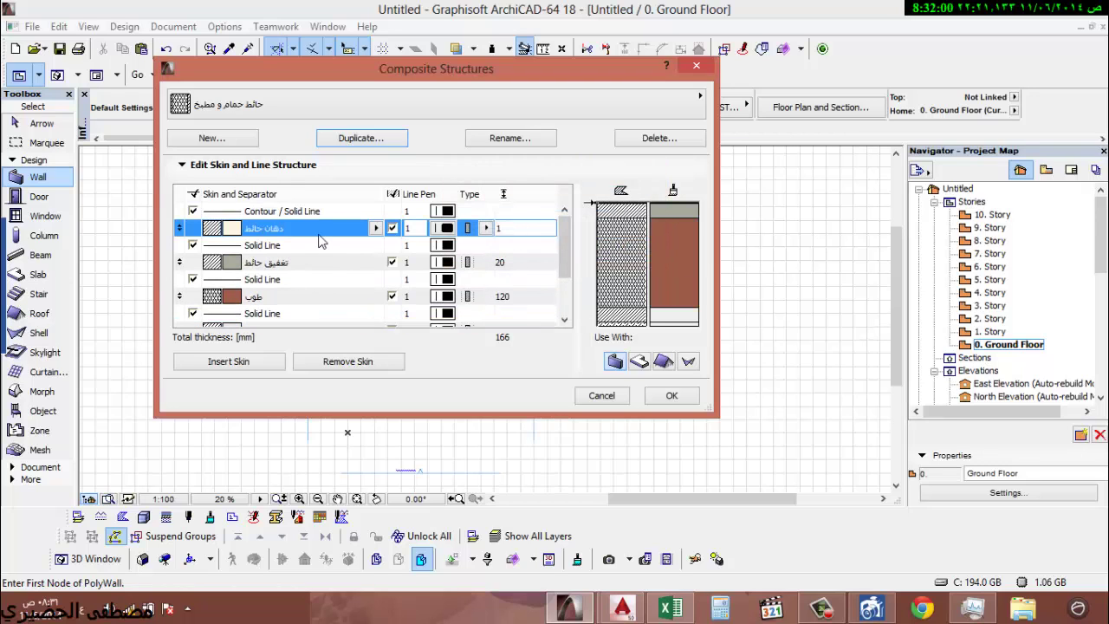
# - Change the first skin of حائط حمام و مطبخ from wall paint to سراميك حمام with a thickness of 5 mm
pyautogui.moveTo(567, 260); pyautogui.dragTo(564, 221)
pyautogui.click(375, 228)
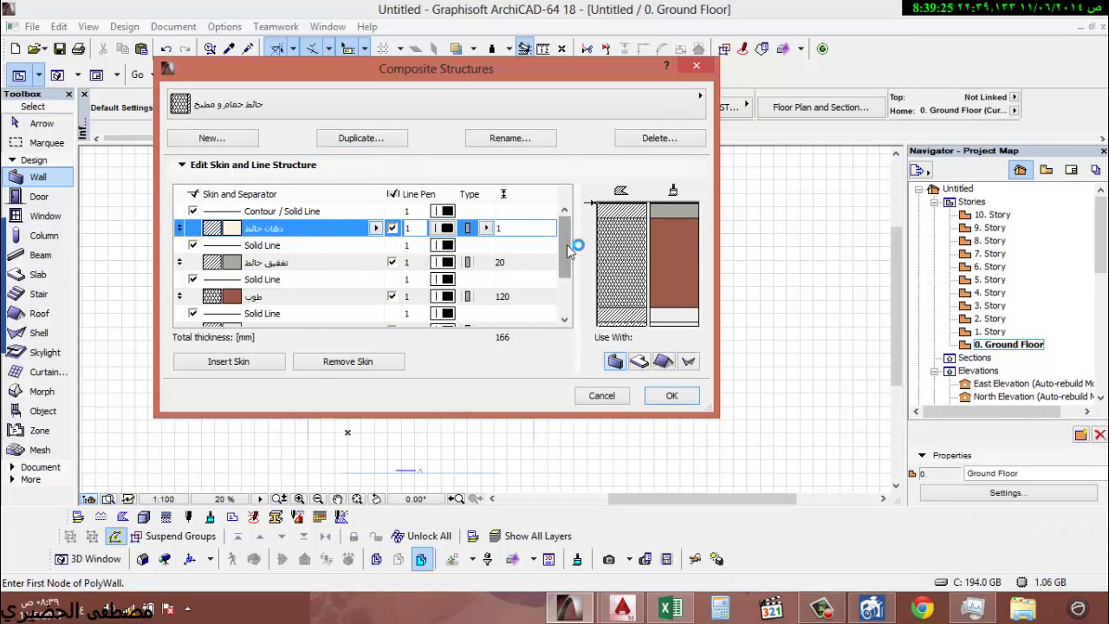
pyautogui.moveTo(565, 239); pyautogui.dragTo(567, 279)
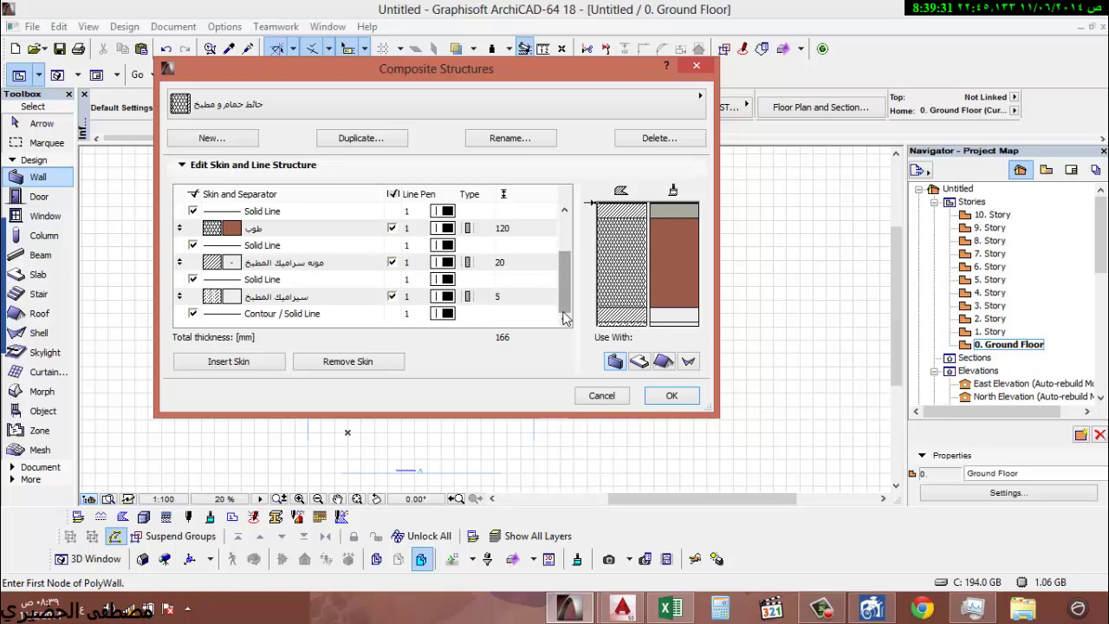
pyautogui.moveTo(567, 288); pyautogui.dragTo(566, 223)
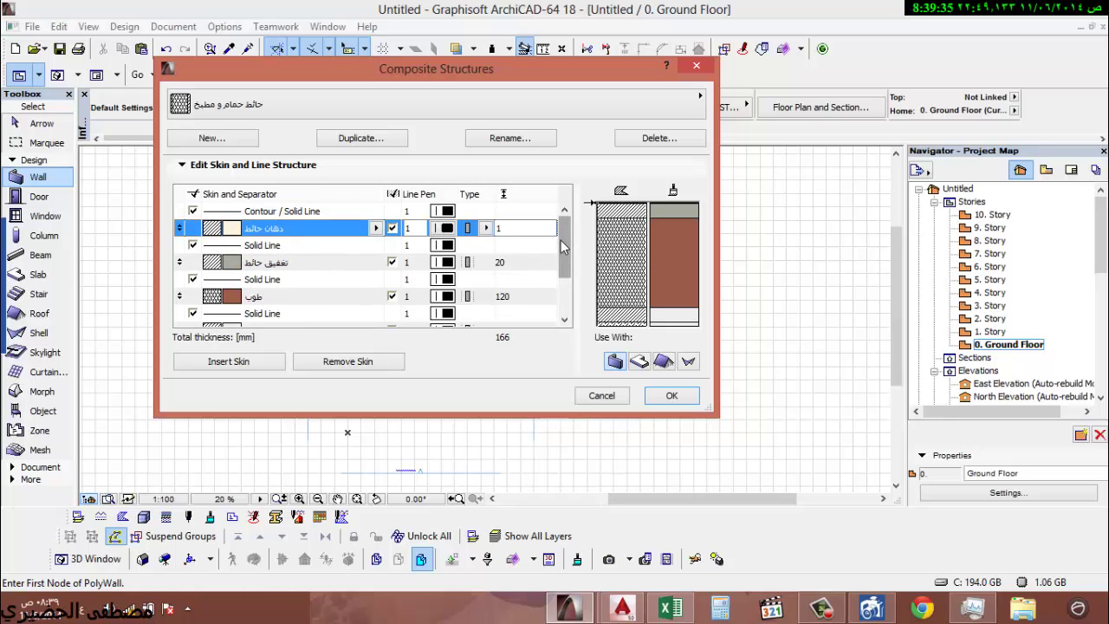
pyautogui.moveTo(565, 249); pyautogui.dragTo(567, 305)
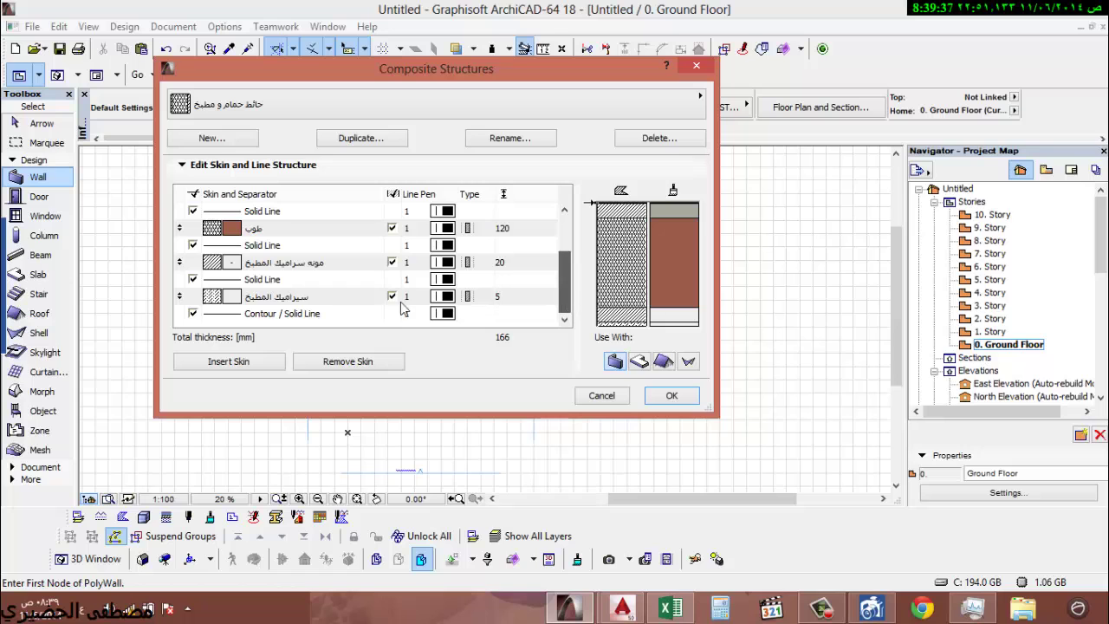
pyautogui.scroll(5, 402, 309)
pyautogui.click(520, 228)
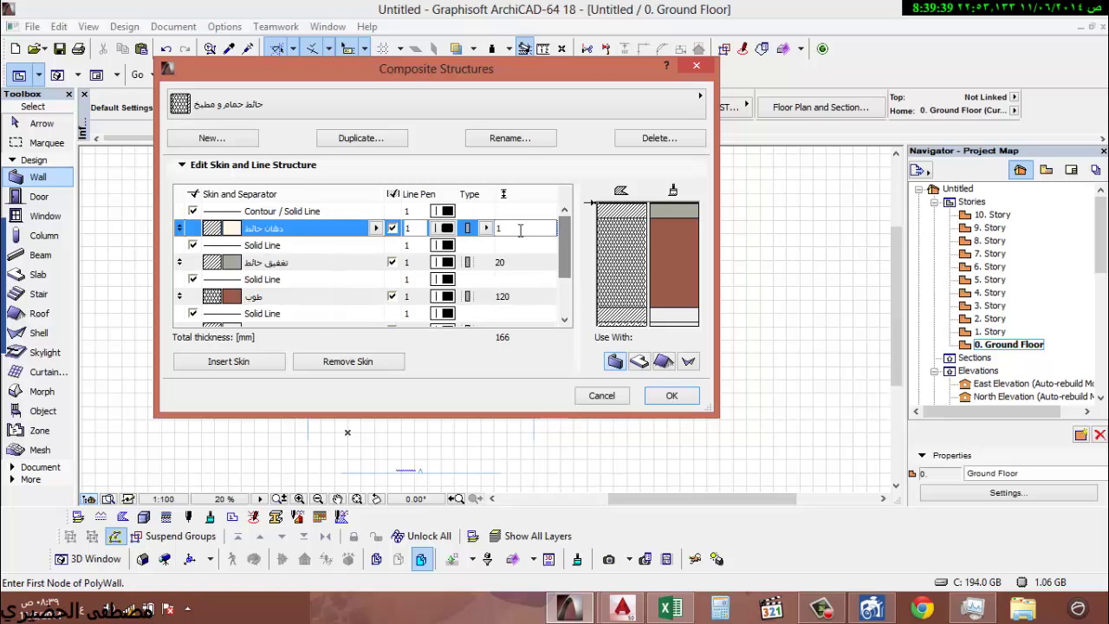
pyautogui.click(376, 228)
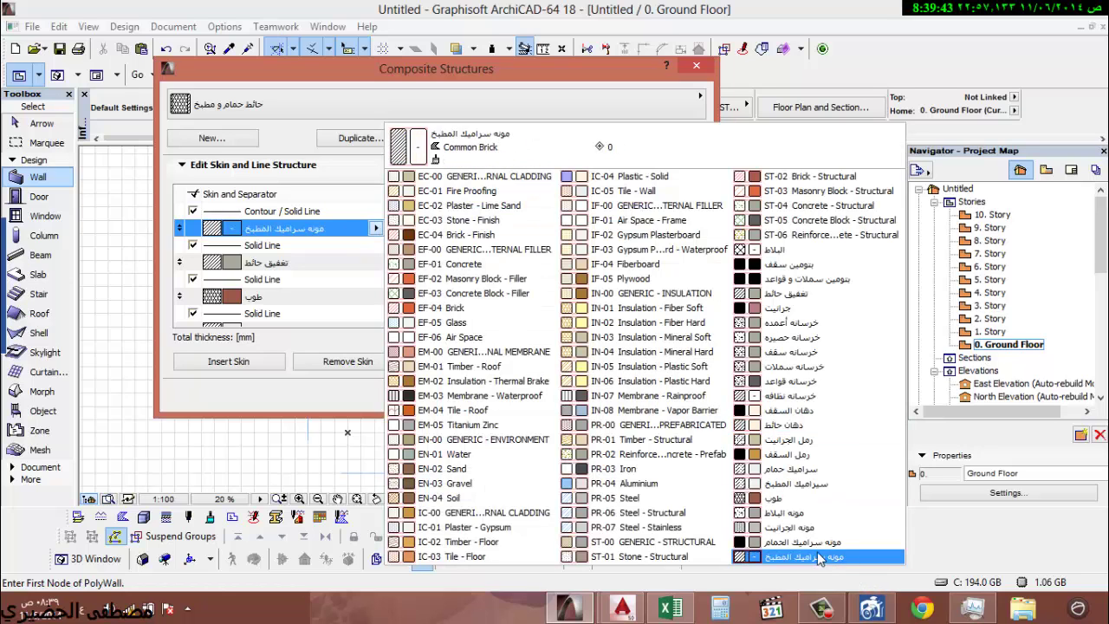
pyautogui.click(814, 469)
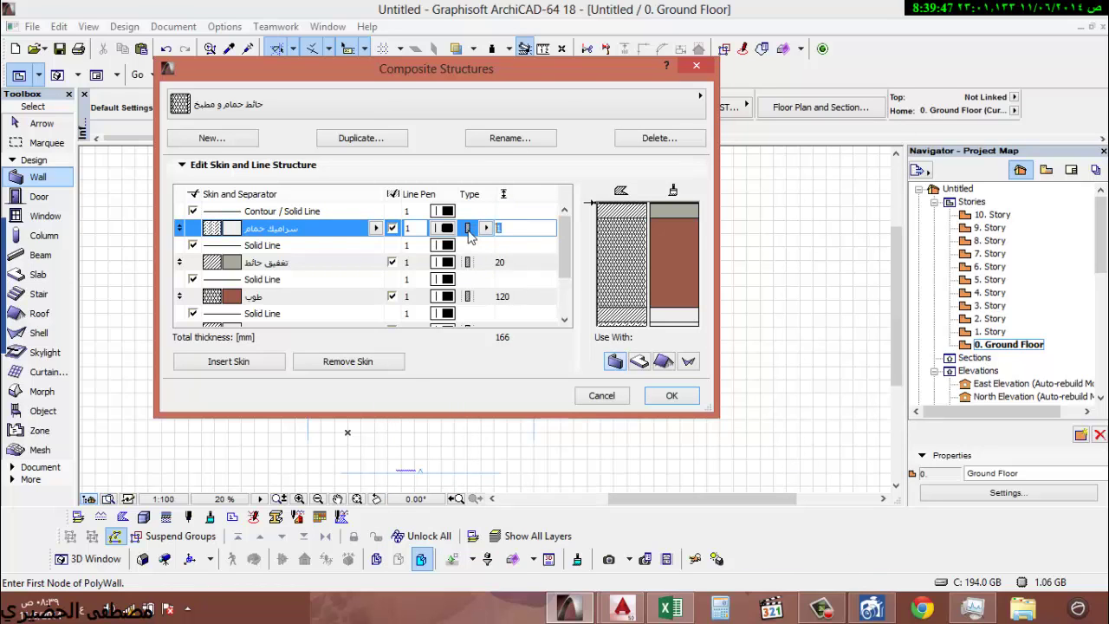
pyautogui.write('5')
# - Change the plaster skin above طوب in حائط حمام و مطبخ to مونه سراميك الحمام and save the composite structure changes
pyautogui.click(288, 267)
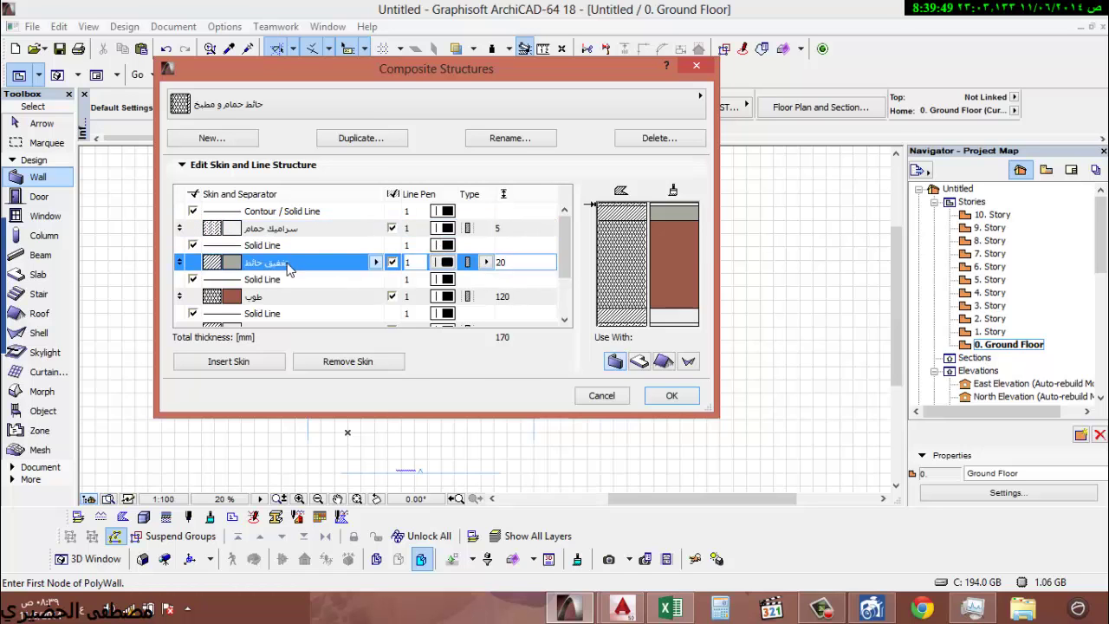
pyautogui.click(289, 267)
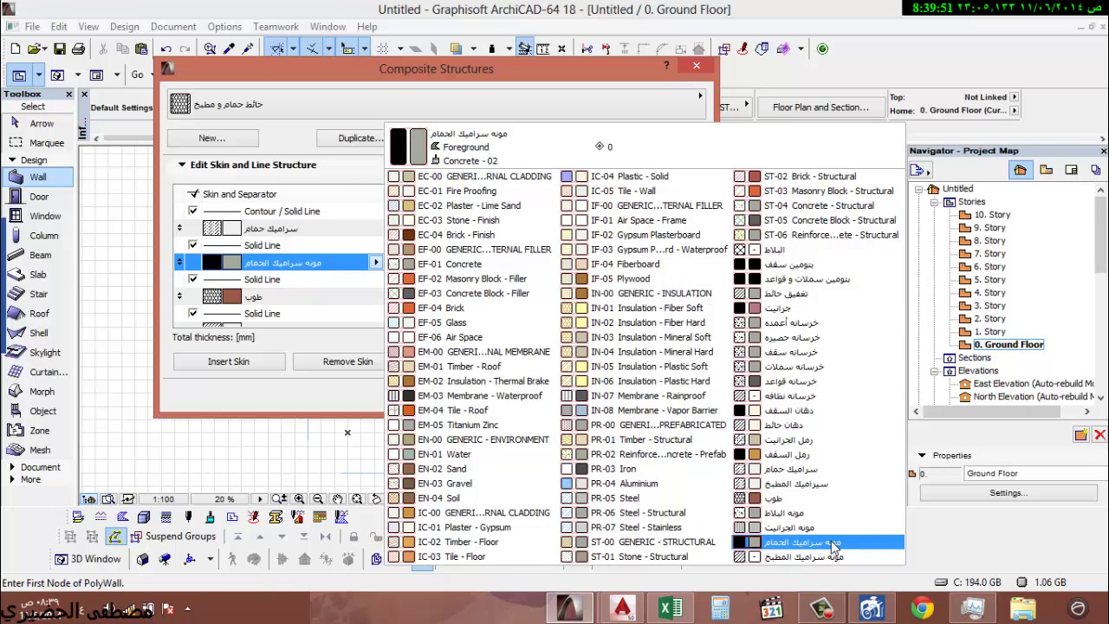
pyautogui.click(830, 543)
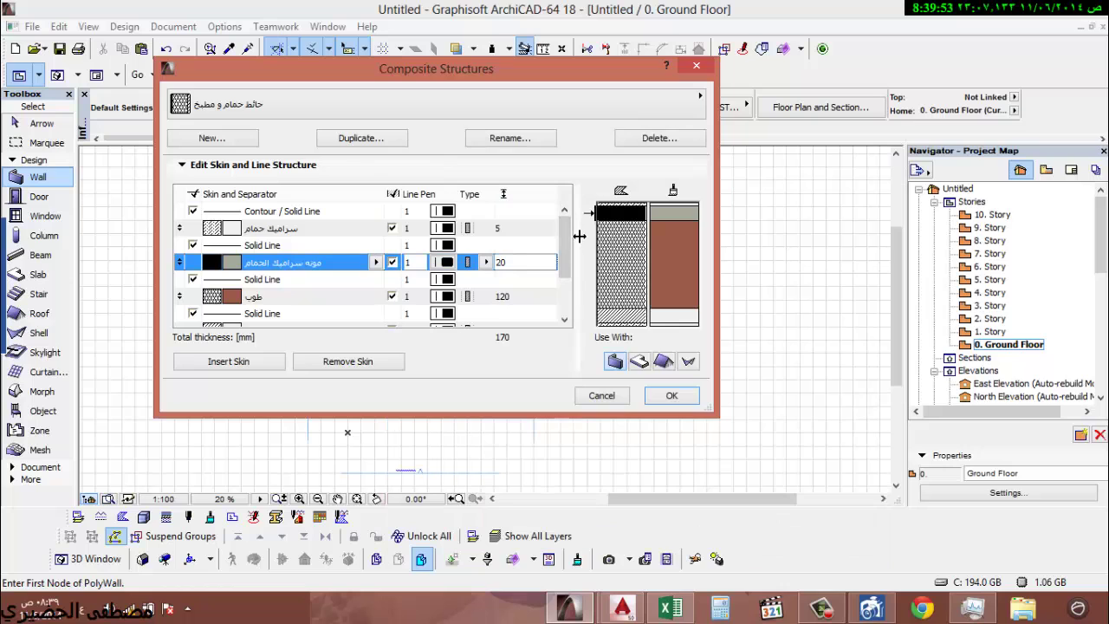
pyautogui.scroll(-2, 566, 242)
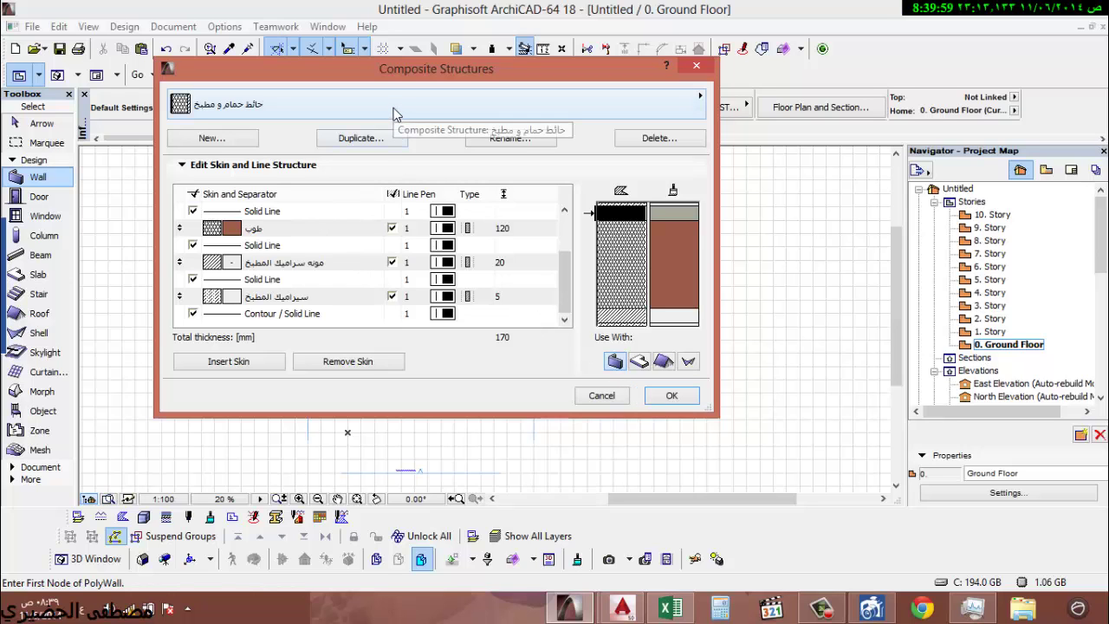
pyautogui.click(670, 396)
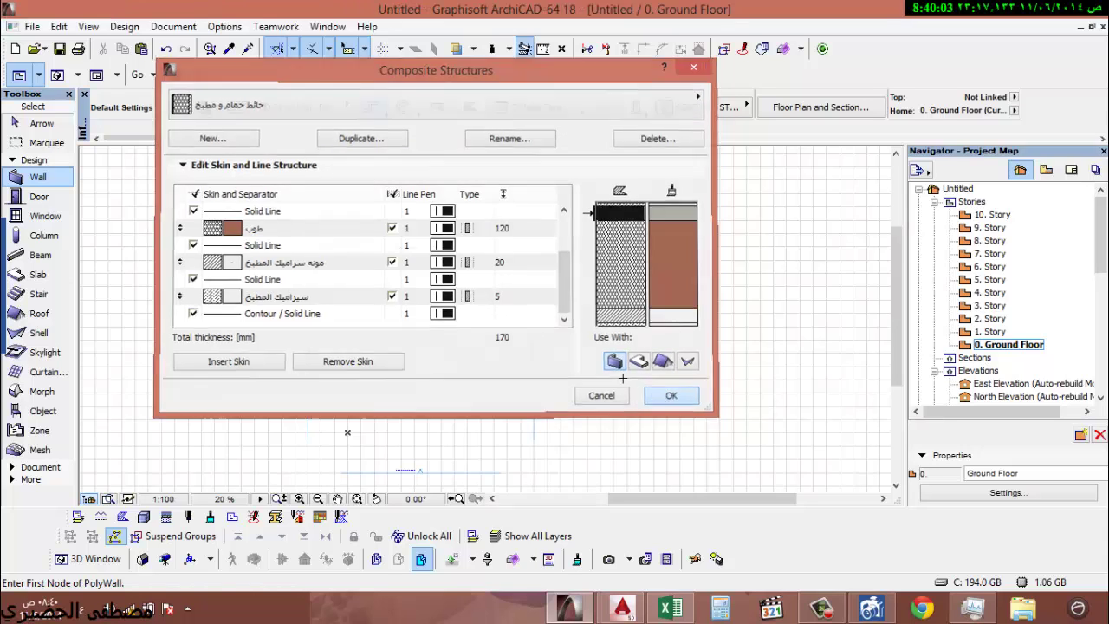
# - Reopen the composite structure settings and create a new composite named السقف
pyautogui.click(173, 516)
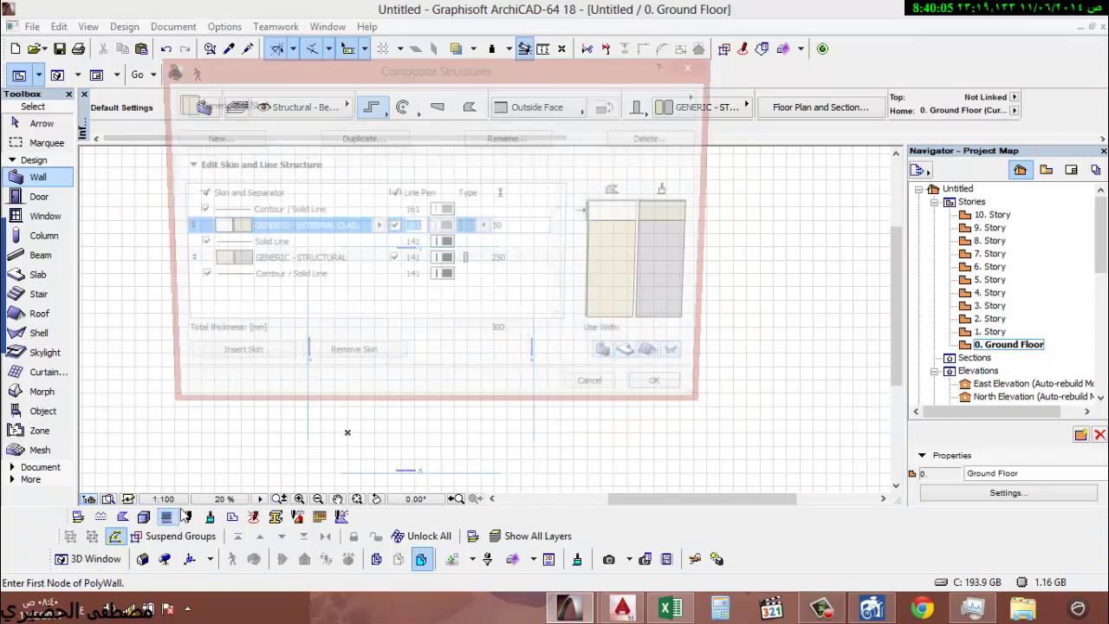
pyautogui.click(350, 107)
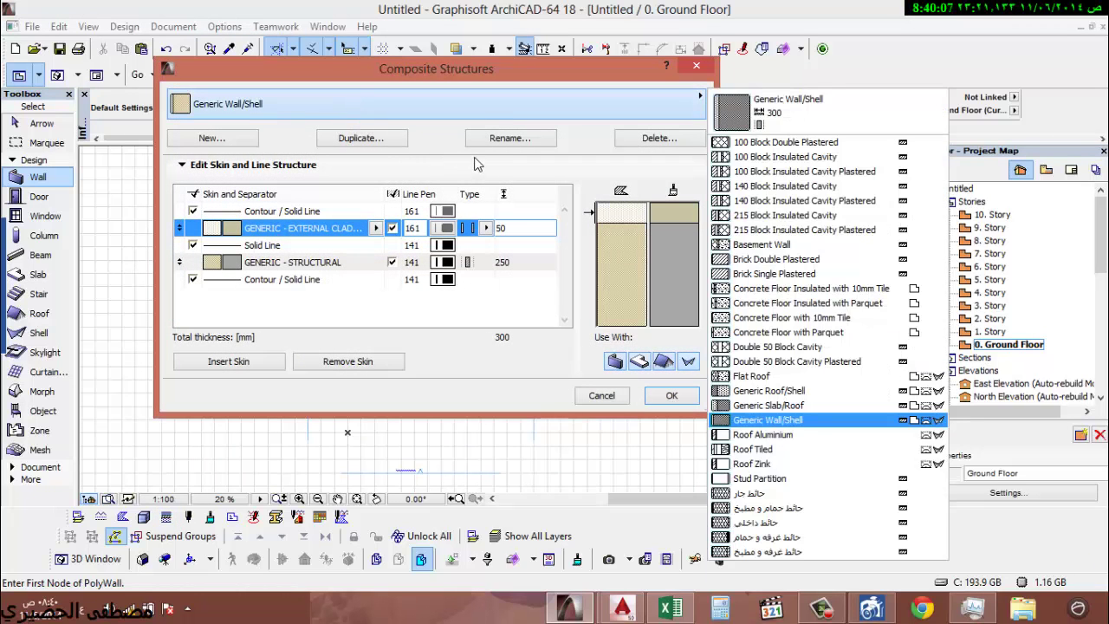
pyautogui.click(478, 114)
pyautogui.click(219, 141)
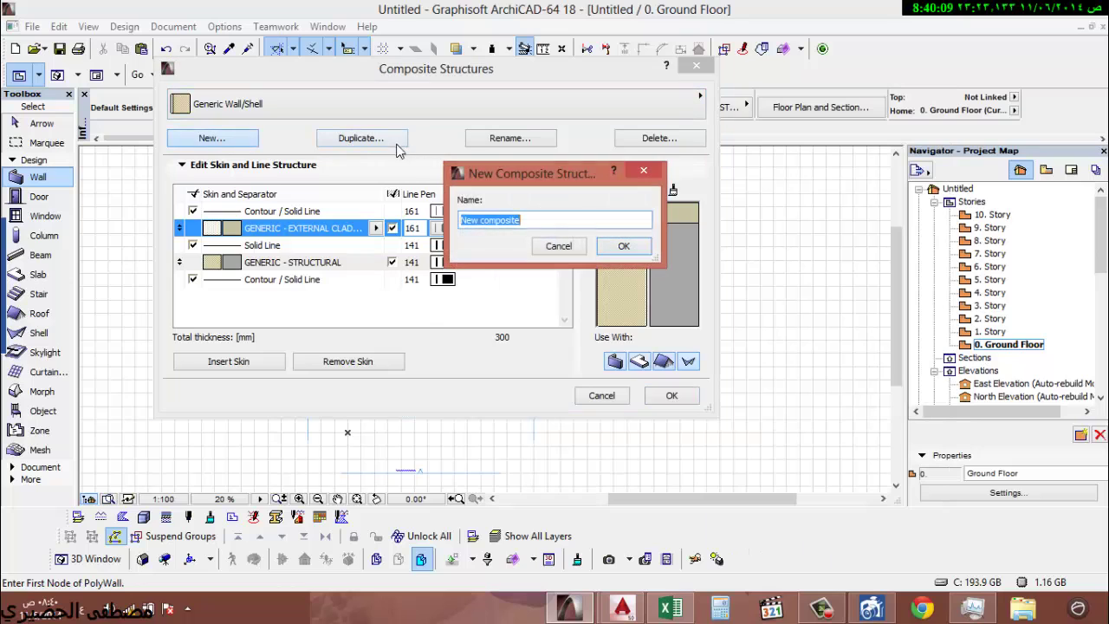
pyautogui.press('BackSpace')
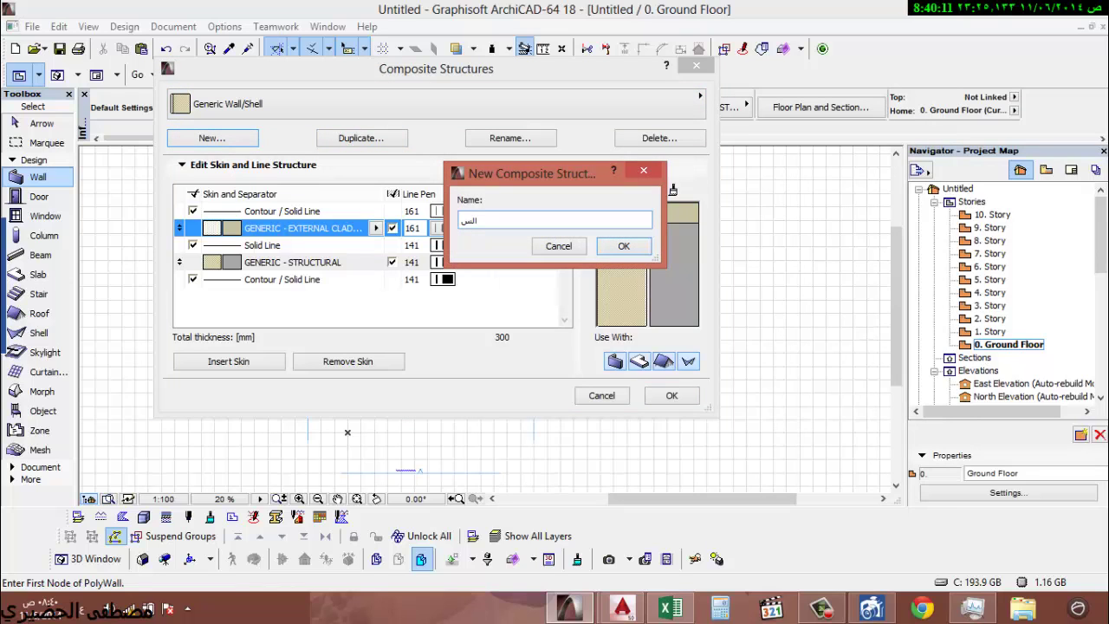
pyautogui.write('السقف')
pyautogui.click(624, 247)
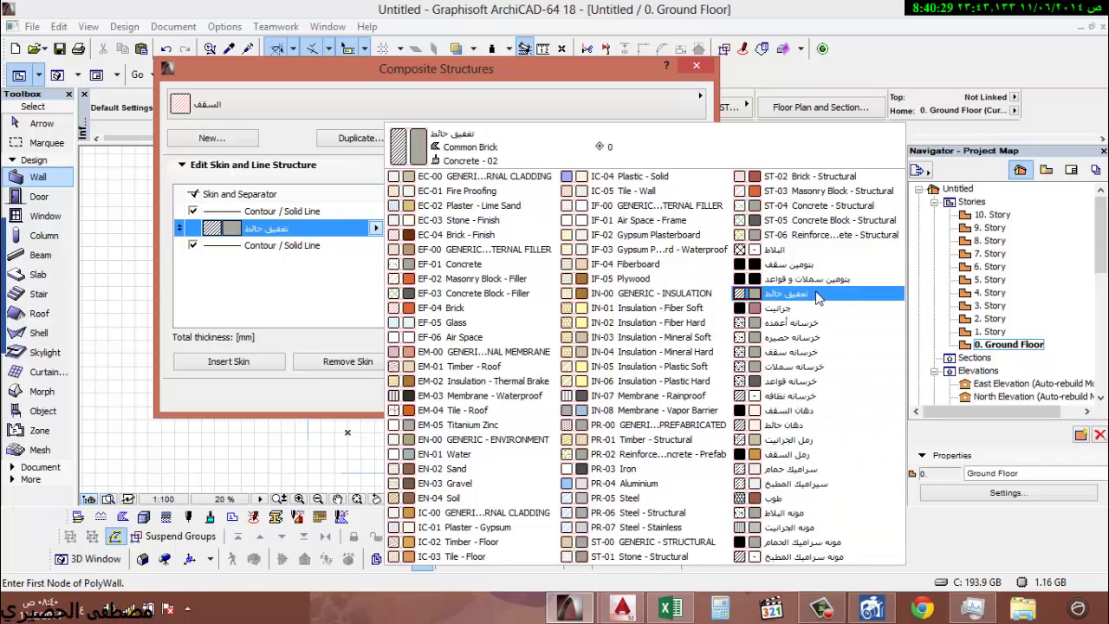
# - Set the first skin of السقف to البلاط with a thickness of 5 mm and insert a second skin below it
pyautogui.click(811, 252)
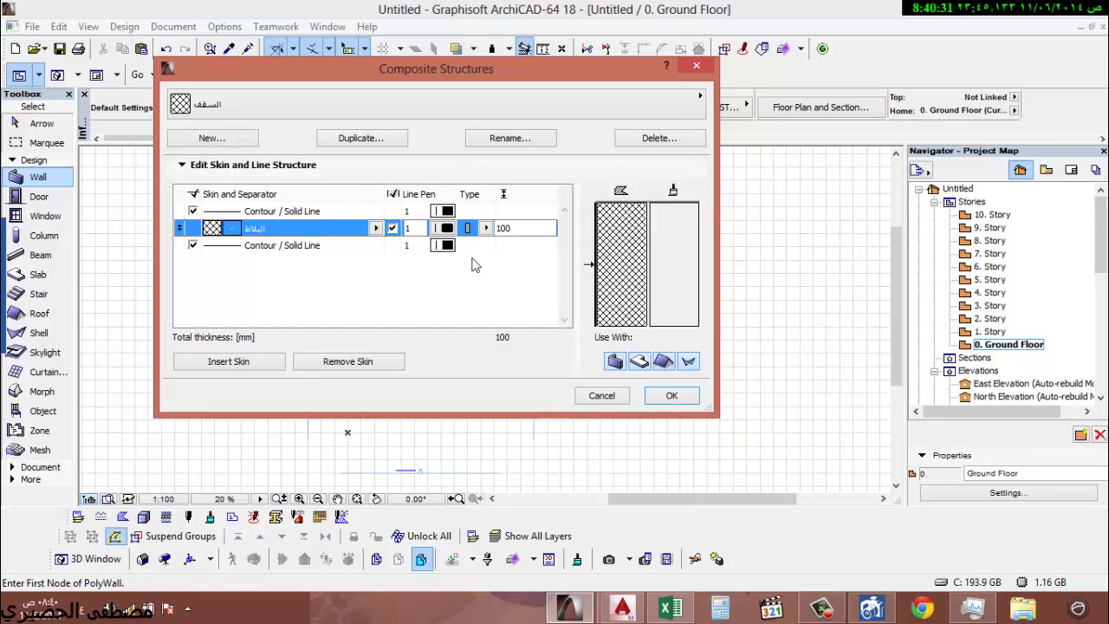
pyautogui.doubleClick(507, 227)
pyautogui.write('5')
pyautogui.click(248, 362)
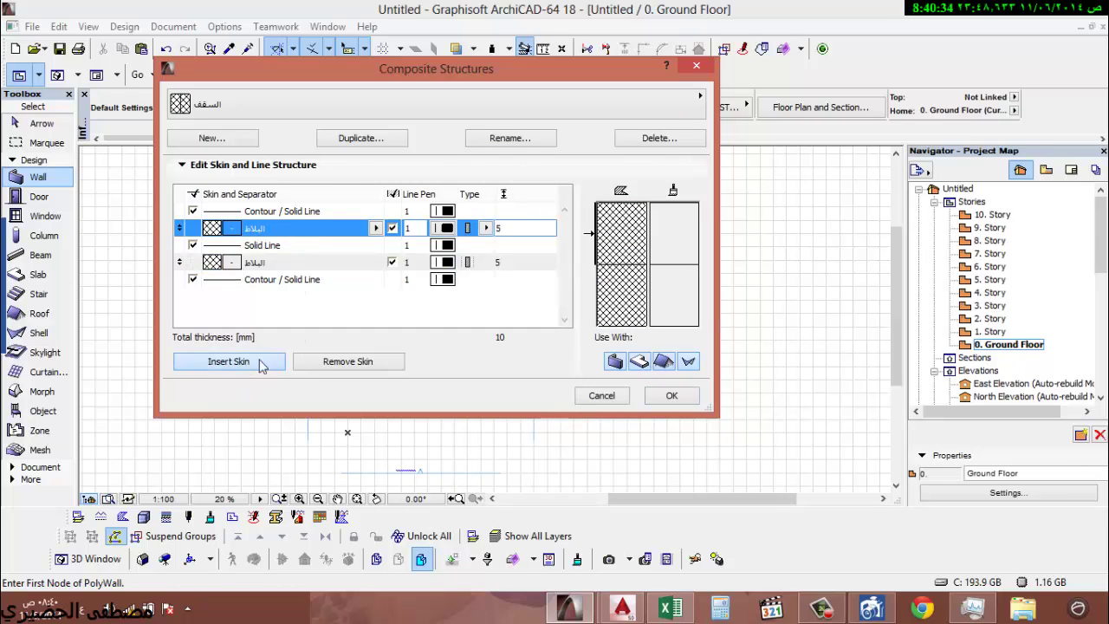
# - Set the second skin of السقف to مونه البلاط with a thickness of 20 mm
pyautogui.click(319, 264)
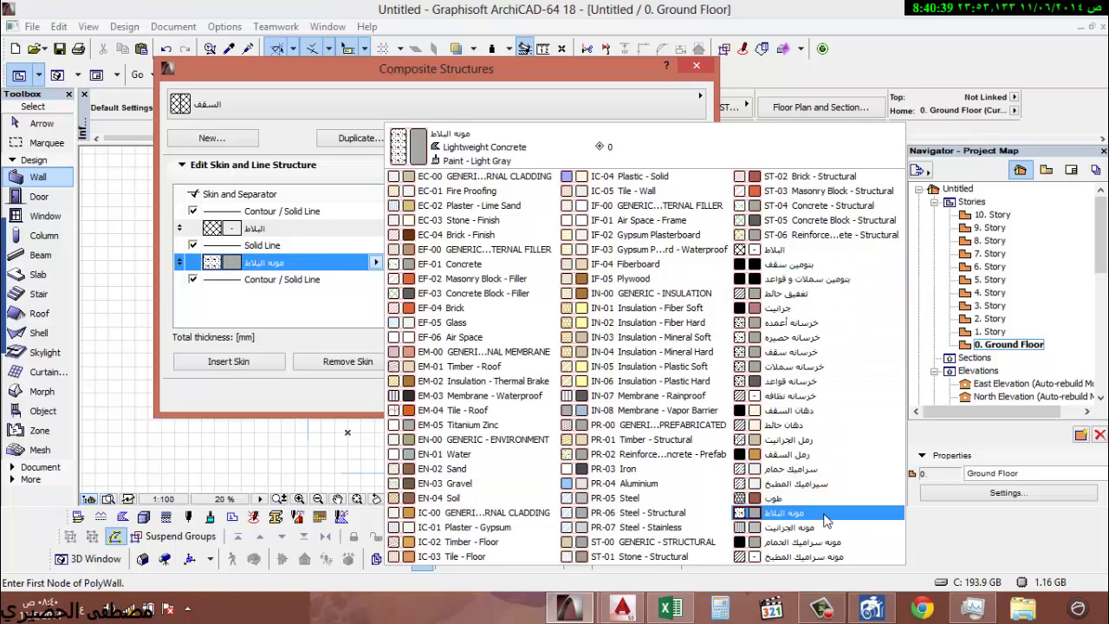
pyautogui.click(784, 513)
pyautogui.click(519, 263)
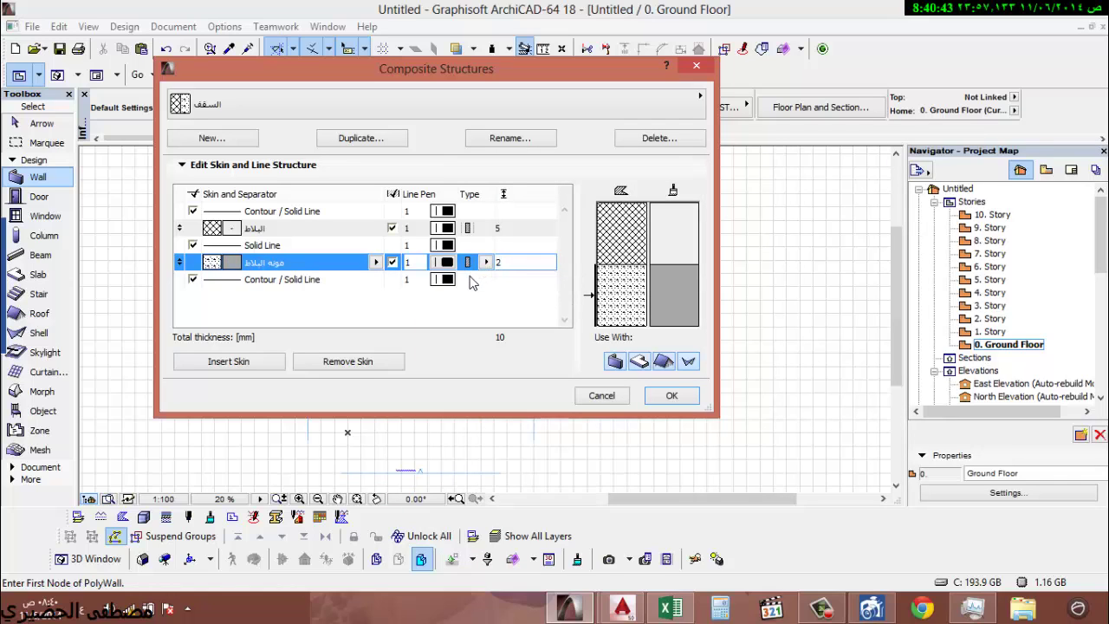
pyautogui.write('20')
pyautogui.press('Return')
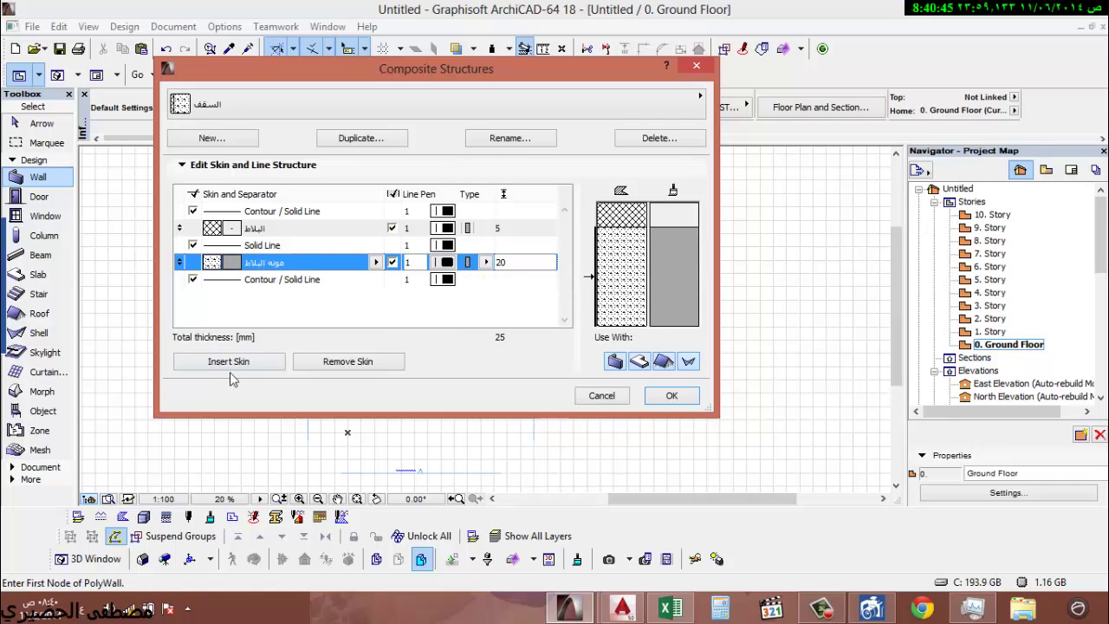
# - Insert a third skin in السقف below the tile mortar, using رمل السقف with a thickness of 100 mm
pyautogui.click(235, 364)
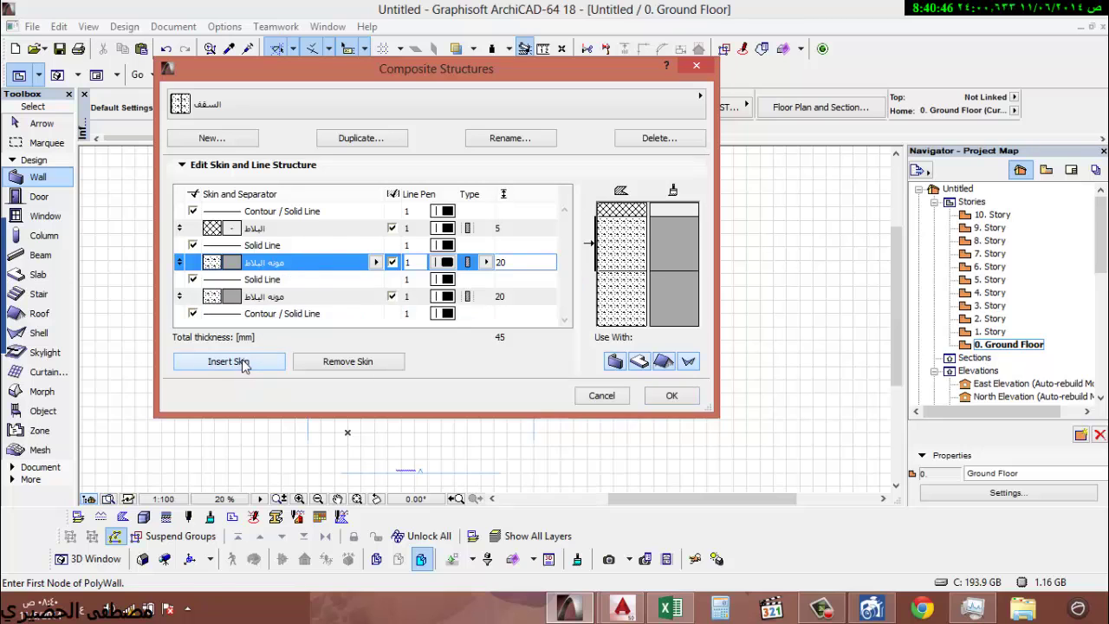
pyautogui.click(329, 296)
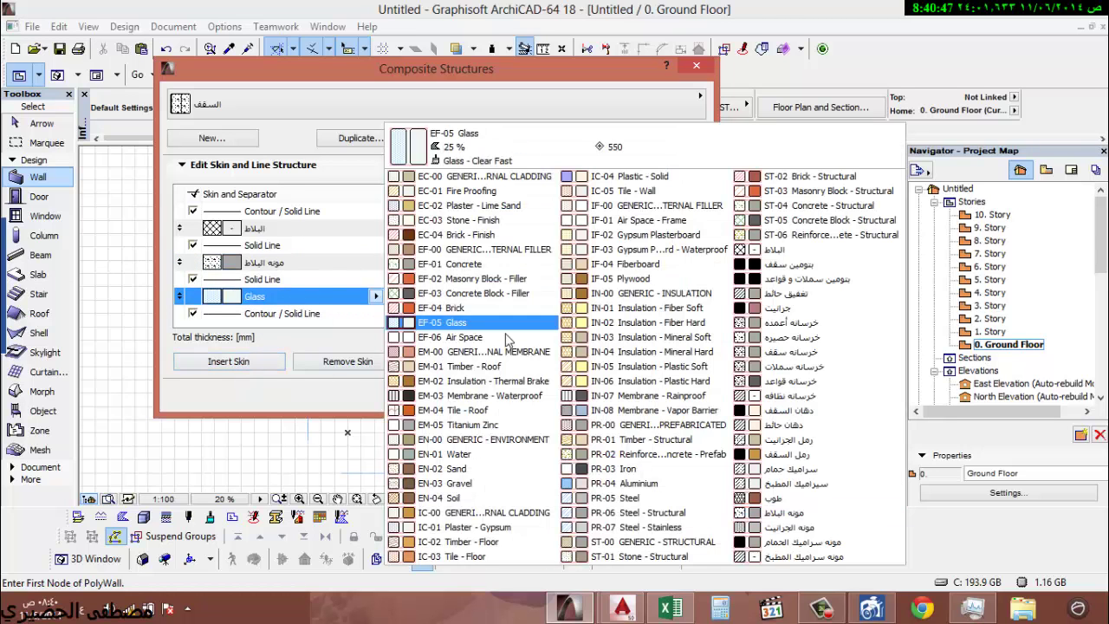
pyautogui.click(805, 457)
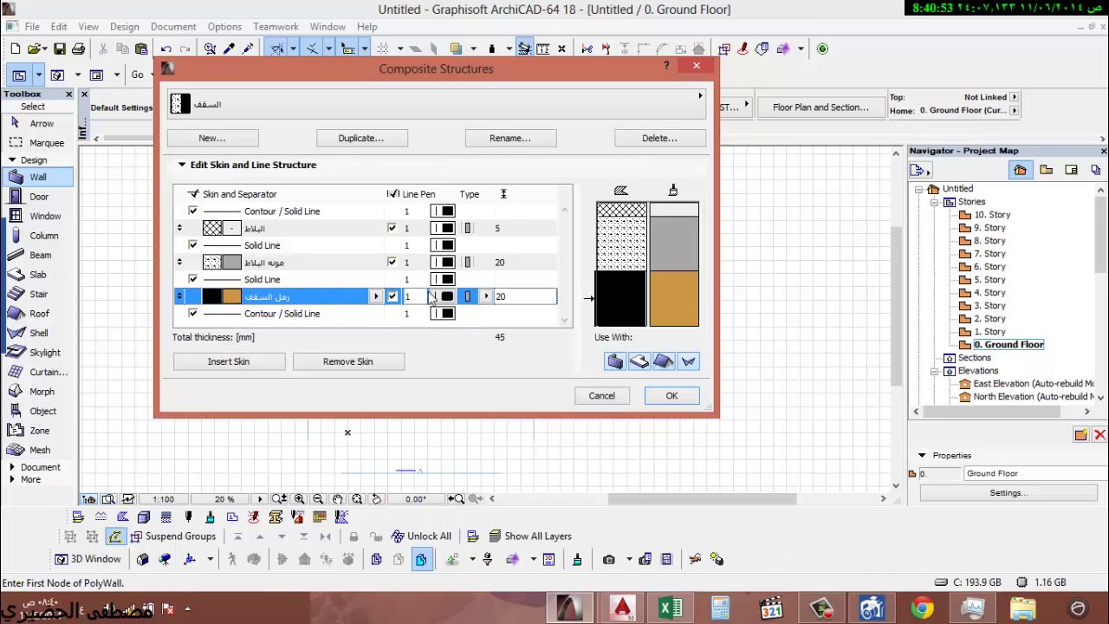
pyautogui.click(525, 297)
pyautogui.write('100')
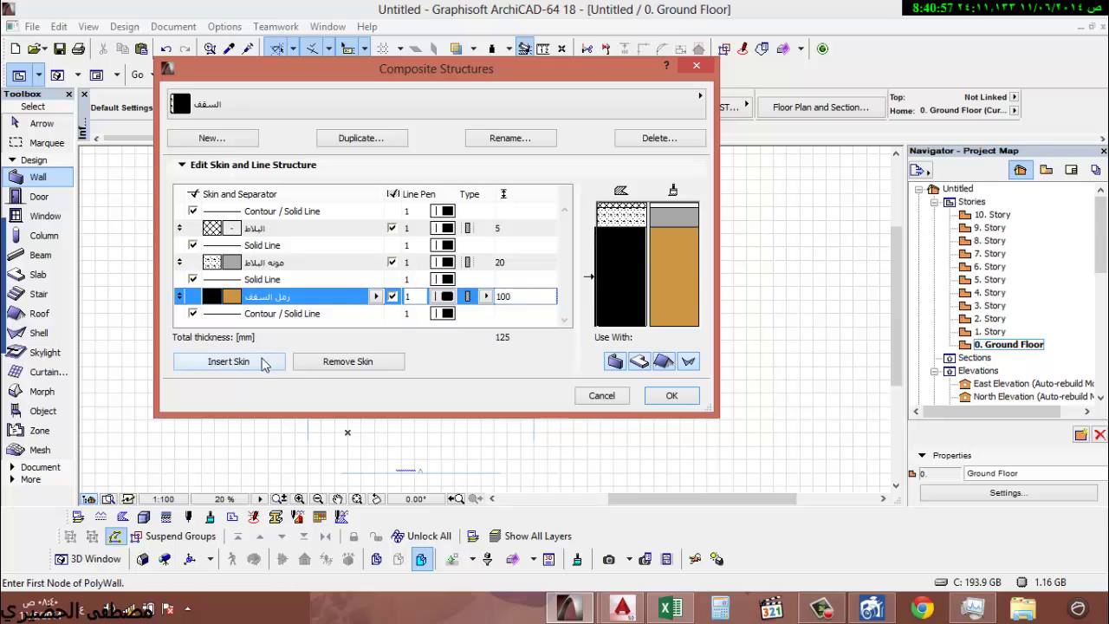
# - Insert a skin below رمل السقف and set it to خرسانه سقف with a thickness of 150 mm
pyautogui.click(228, 362)
pyautogui.scroll(-2, 577, 292)
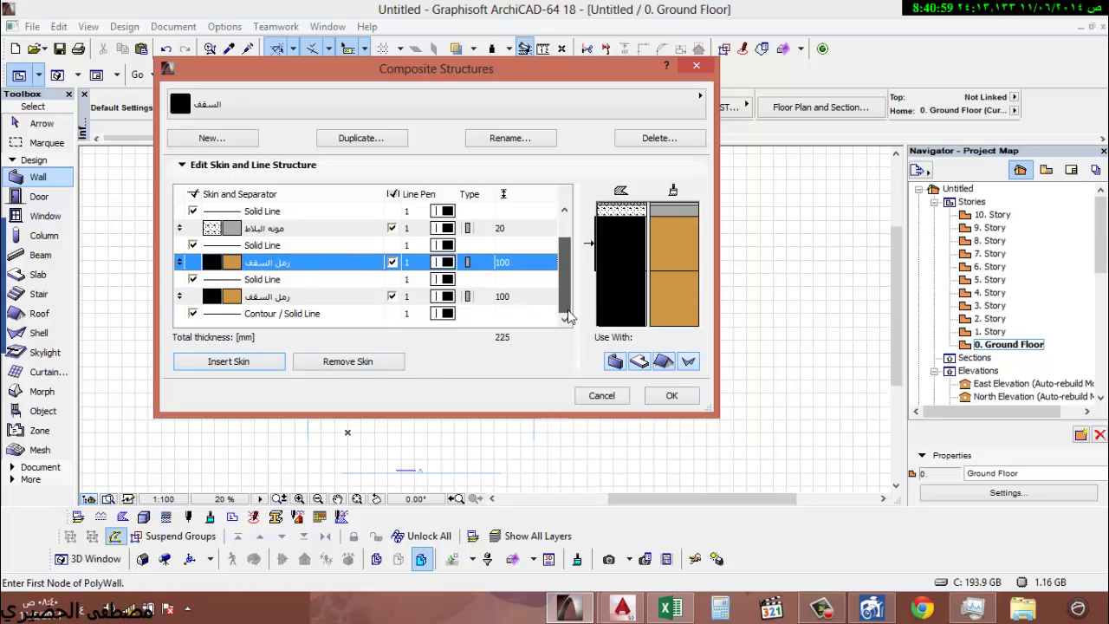
pyautogui.click(376, 296)
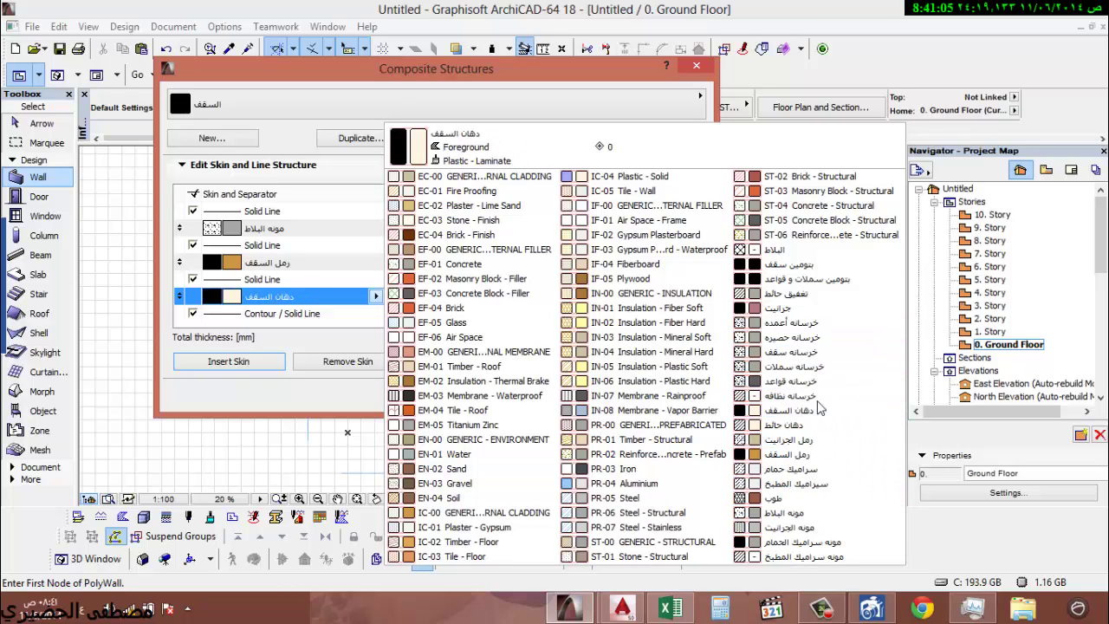
pyautogui.click(790, 352)
pyautogui.doubleClick(504, 297)
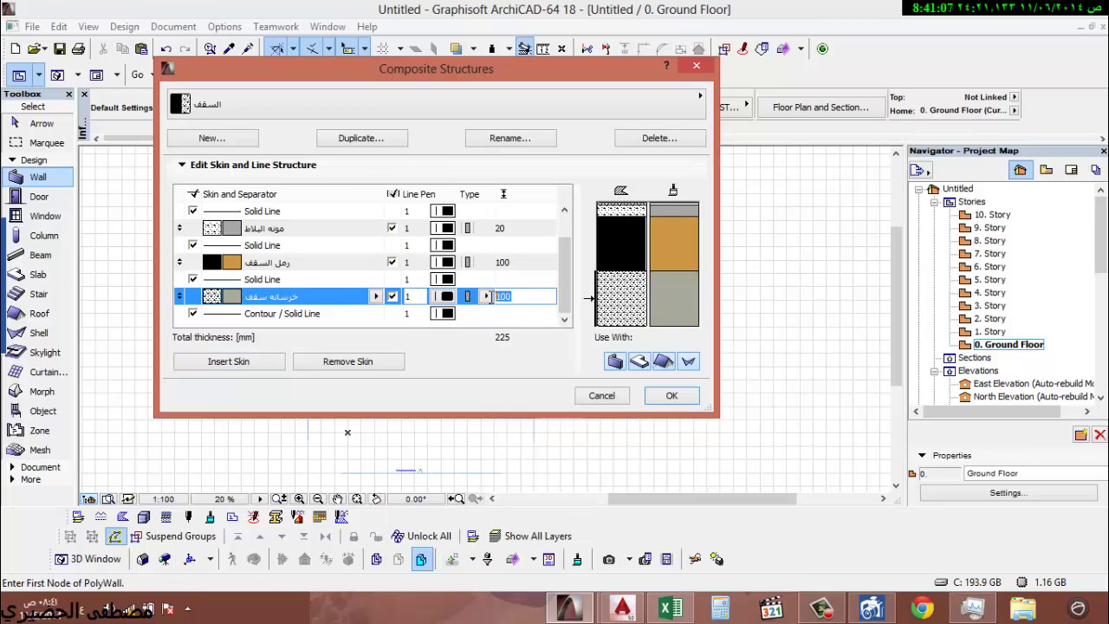
pyautogui.write('150')
pyautogui.press('Return')
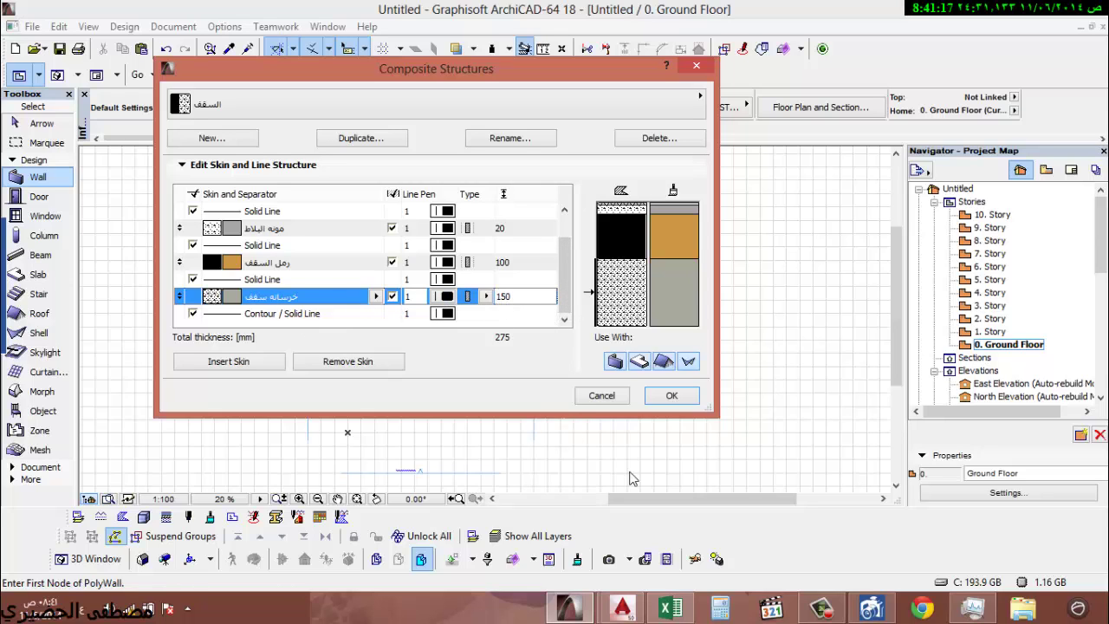
pyautogui.click(827, 612)
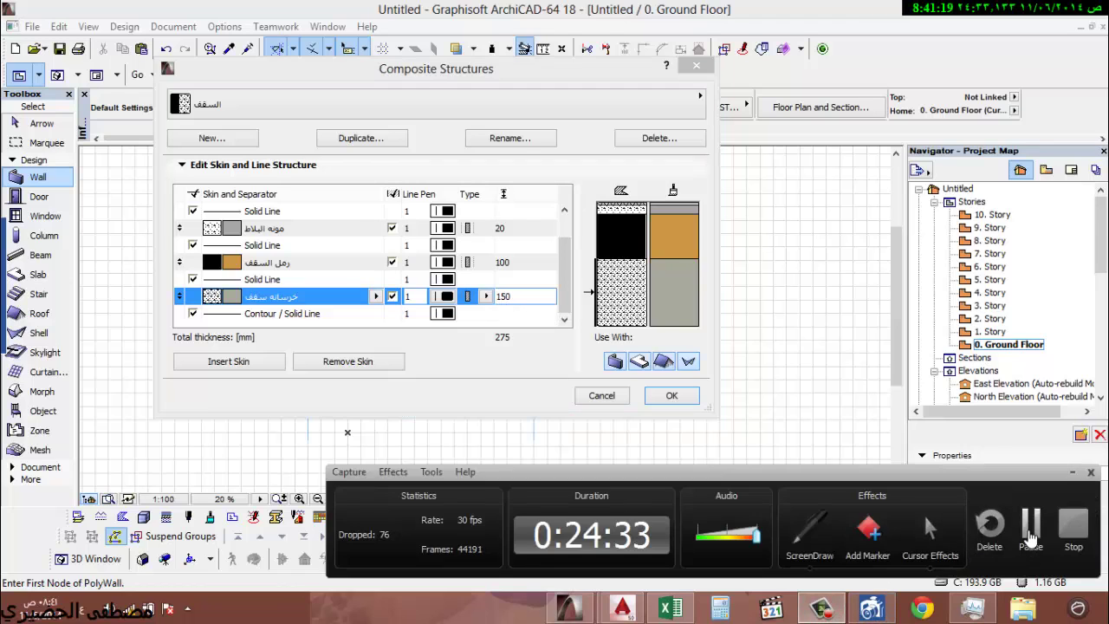
pyautogui.click(1073, 473)
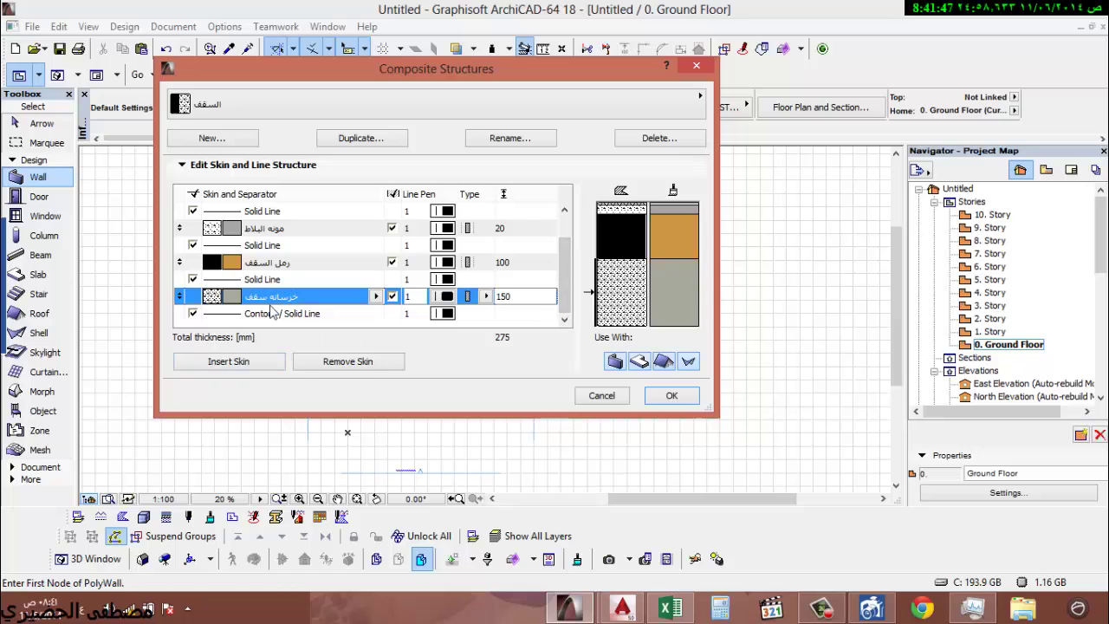
# - Insert a 1 mm thick بتومين سقف skin between رمل السقف and the concrete, keeping خرسانه سقف as the last skin
pyautogui.click(265, 365)
pyautogui.click(376, 297)
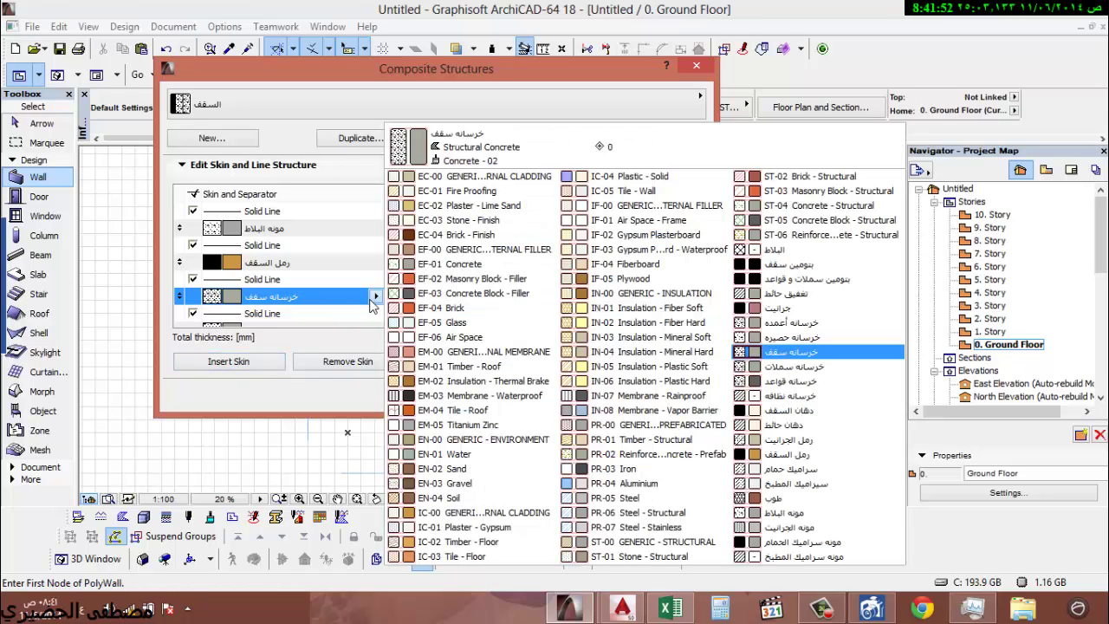
pyautogui.click(788, 265)
pyautogui.press('BackSpace')
pyautogui.press('BackSpace')
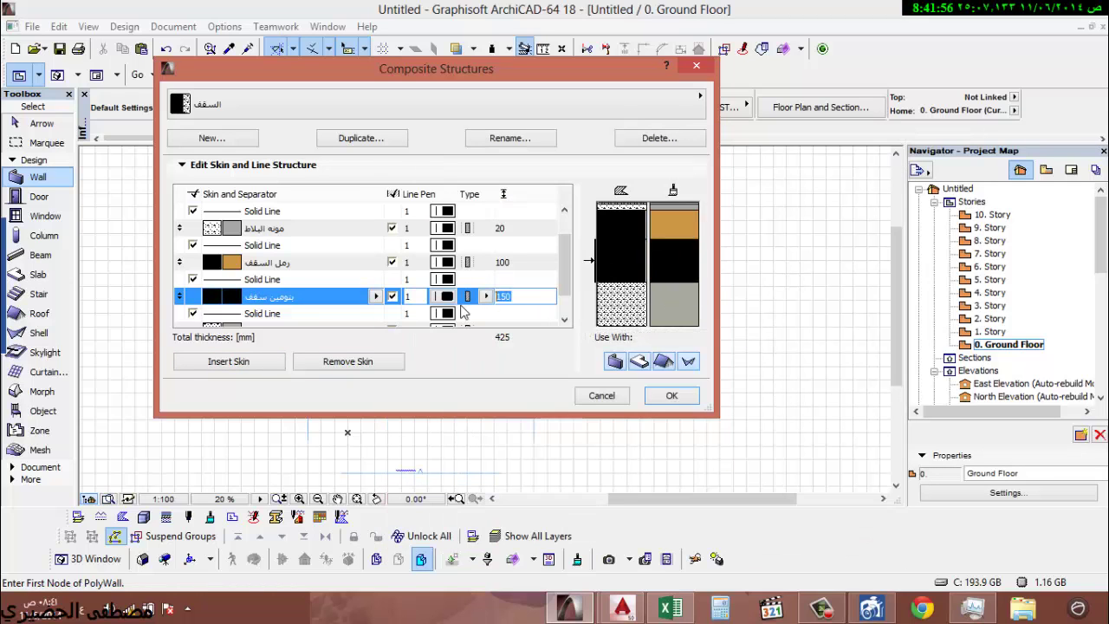
pyautogui.scroll(-2, 570, 299)
pyautogui.click(282, 297)
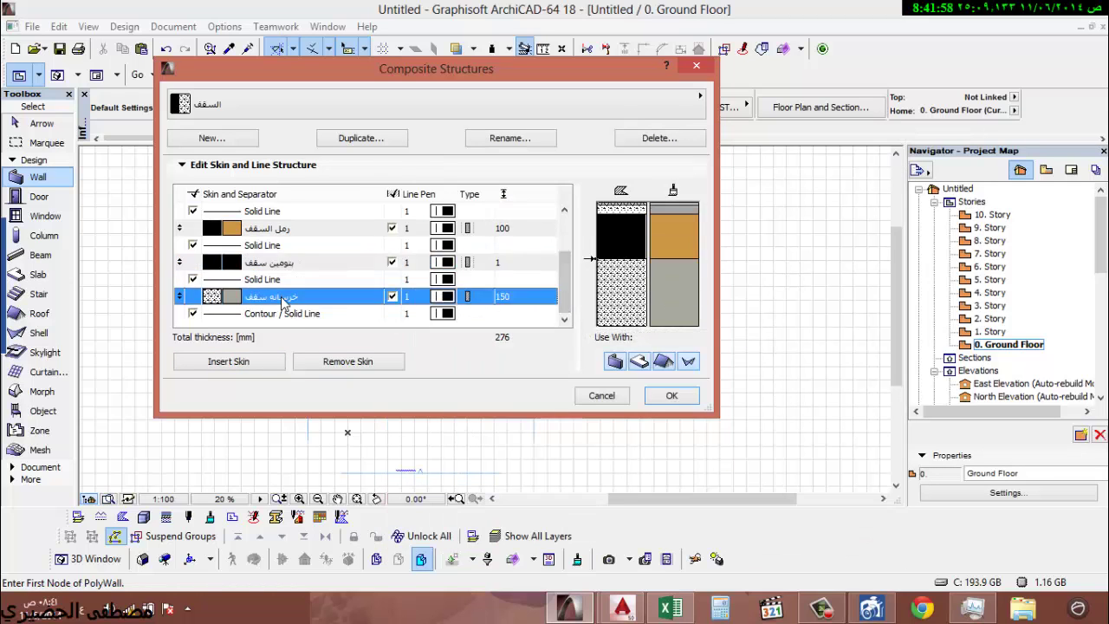
pyautogui.click(375, 296)
pyautogui.click(788, 352)
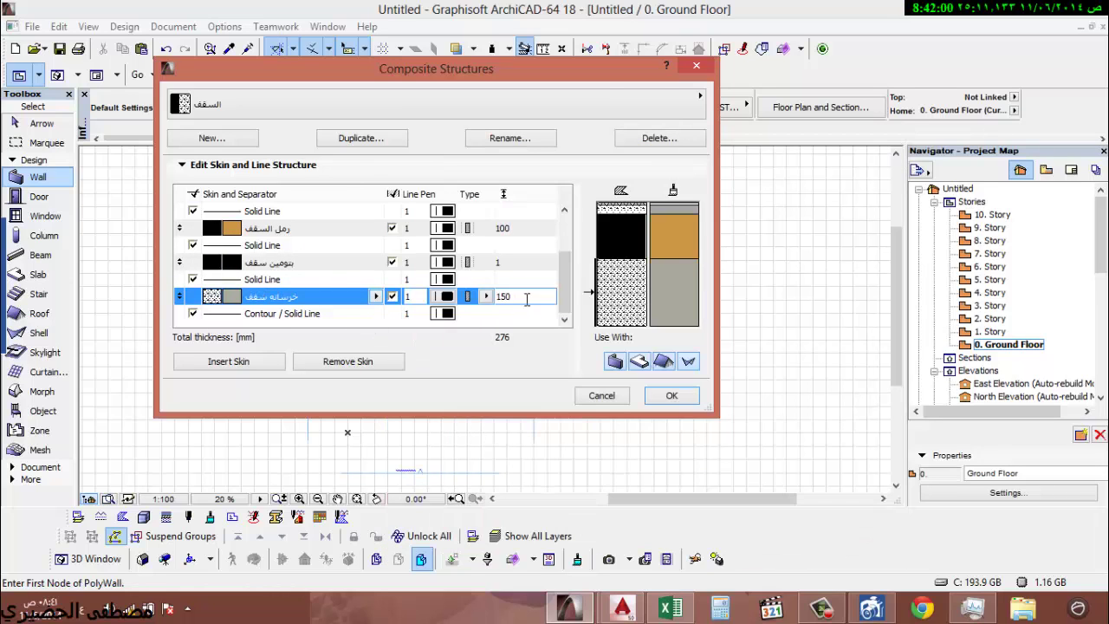
# - Insert another skin at the end of السقف and assign خرسانه سقف to it
pyautogui.click(244, 364)
pyautogui.scroll(-2, 561, 295)
pyautogui.click(299, 298)
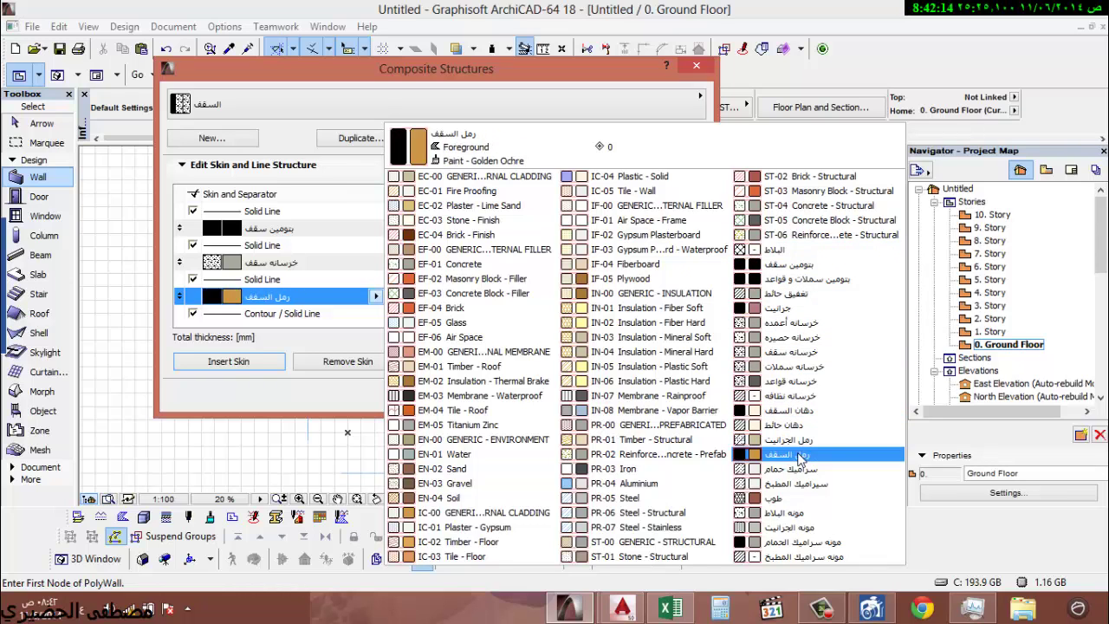
pyautogui.click(784, 352)
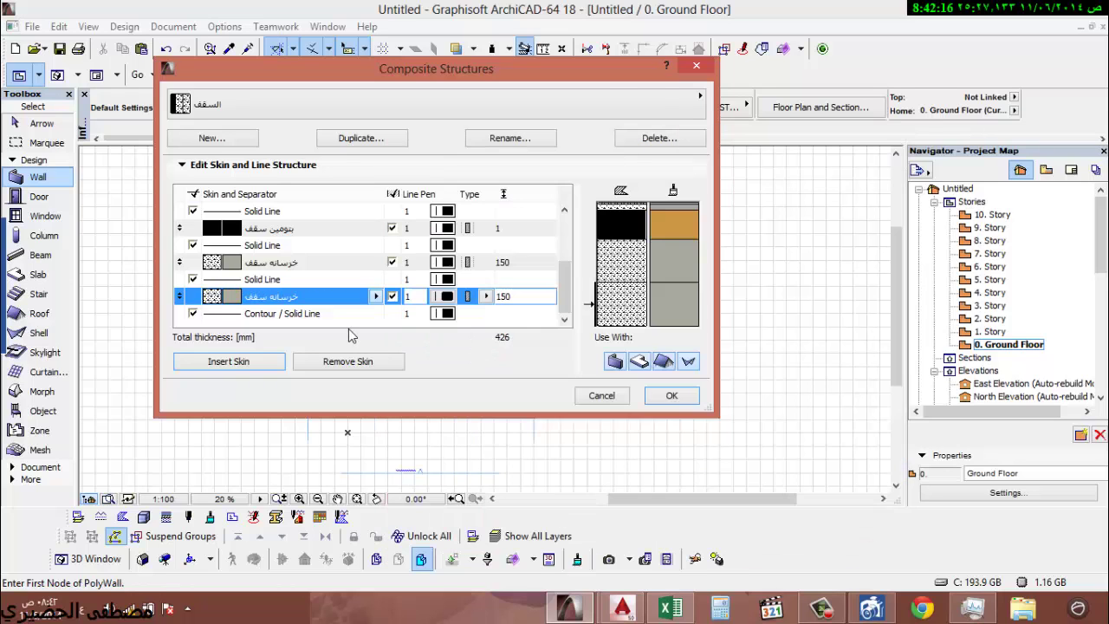
# - Insert a final دهان السقف skin with a thickness of 1 mm and save the السقف composite
pyautogui.click(271, 365)
pyautogui.scroll(-2, 565, 314)
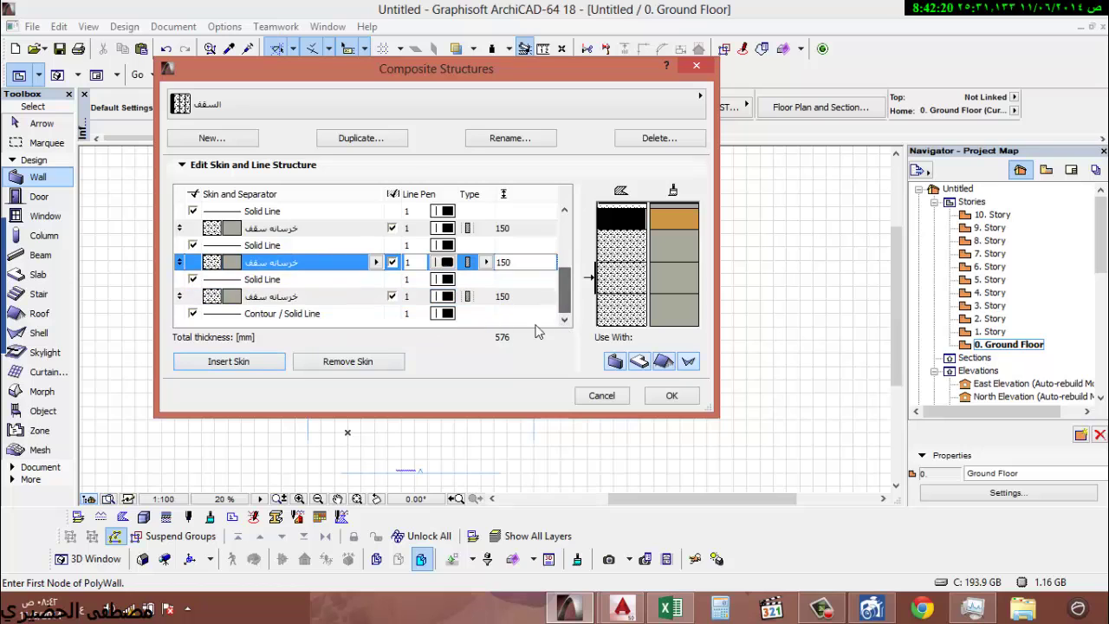
pyautogui.click(296, 299)
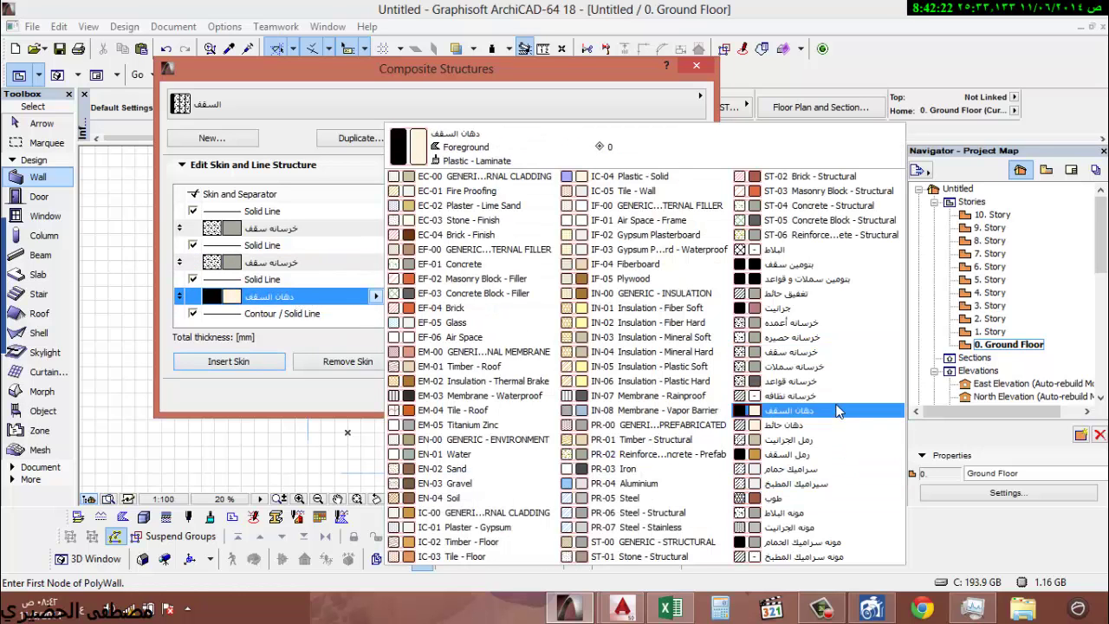
pyautogui.click(837, 411)
pyautogui.click(512, 296)
pyautogui.write('1')
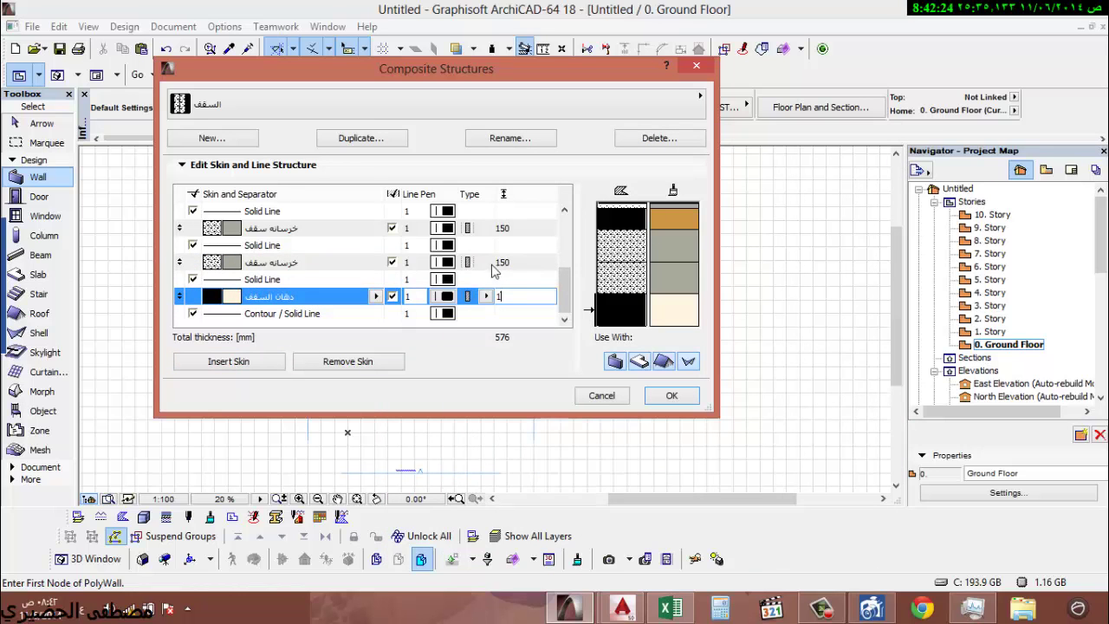
pyautogui.click(670, 397)
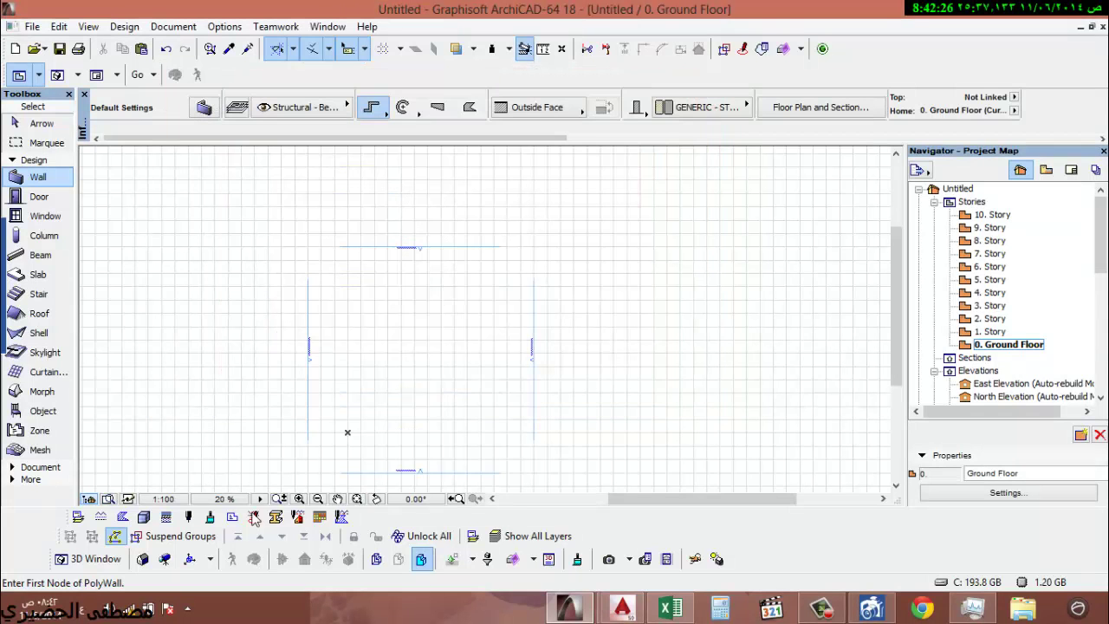
# - Duplicate the building material تغفيق حائط as تغفيق السقف and save the building materials
pyautogui.click(143, 518)
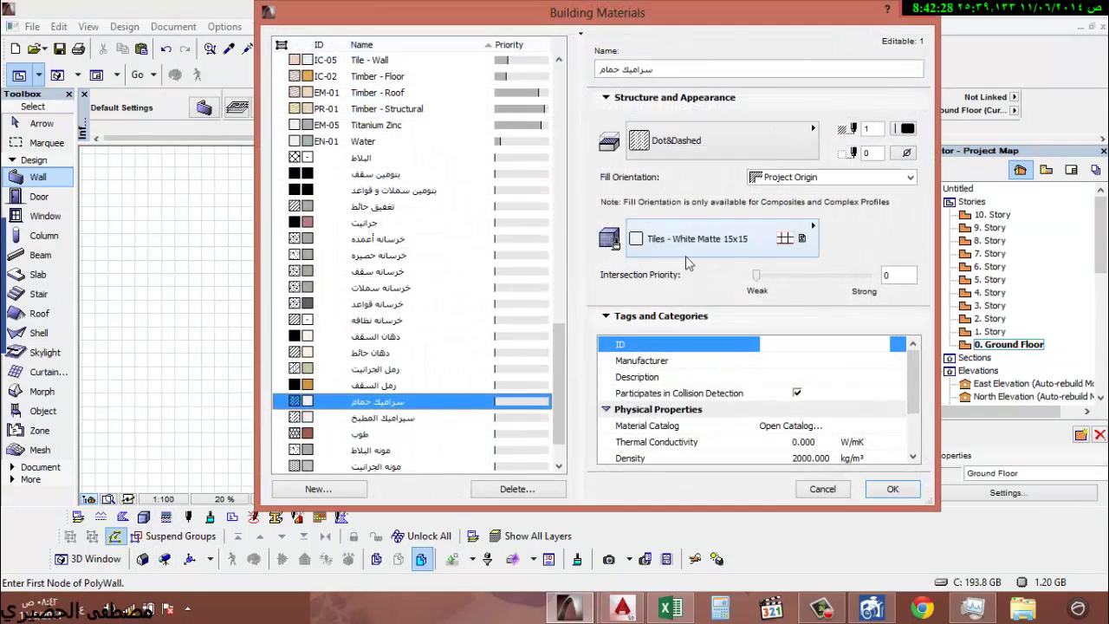
pyautogui.click(320, 489)
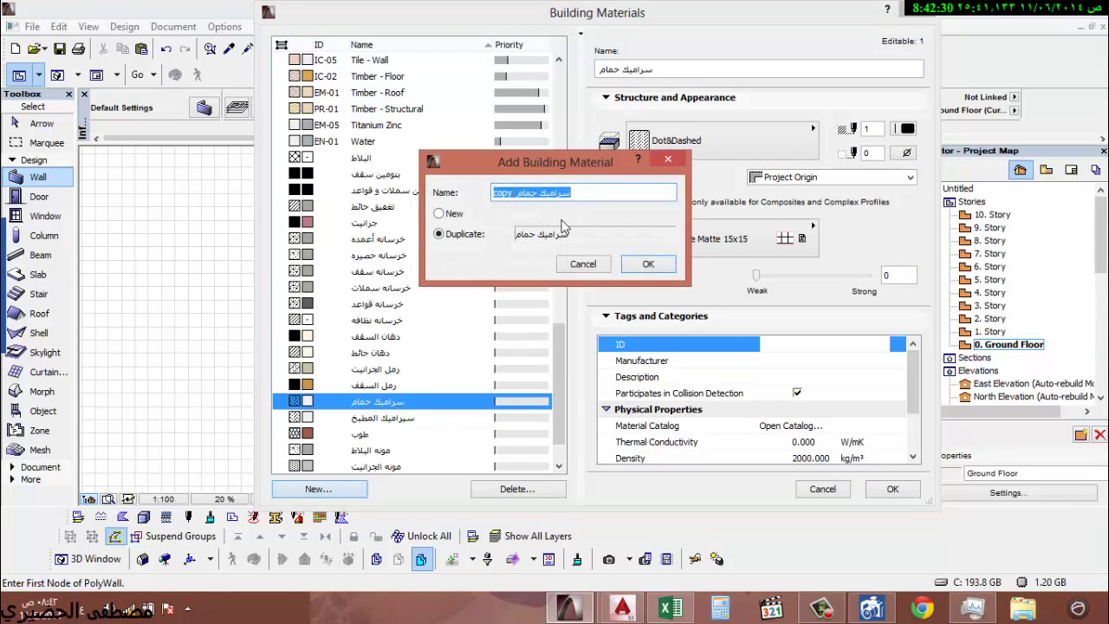
pyautogui.press('Escape')
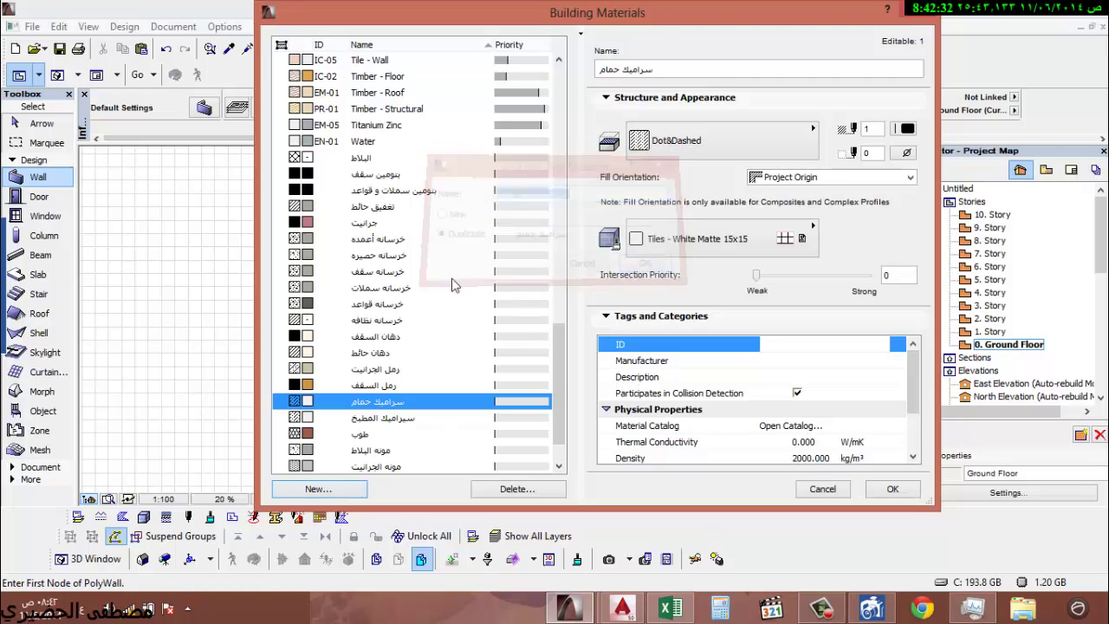
pyautogui.click(388, 209)
pyautogui.click(343, 494)
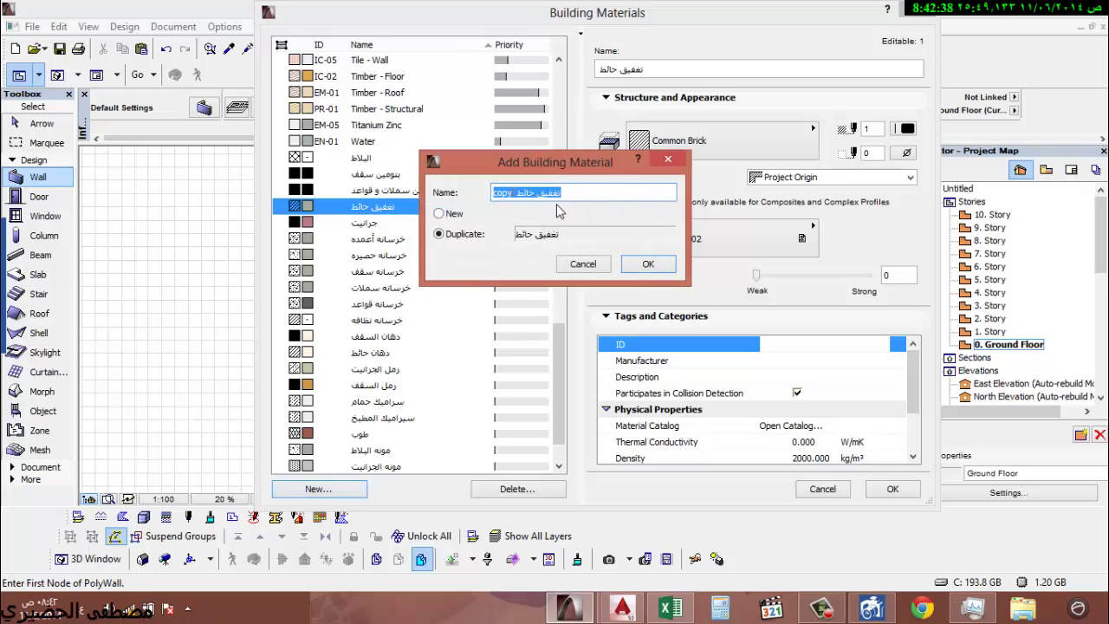
pyautogui.write('تعفيق')
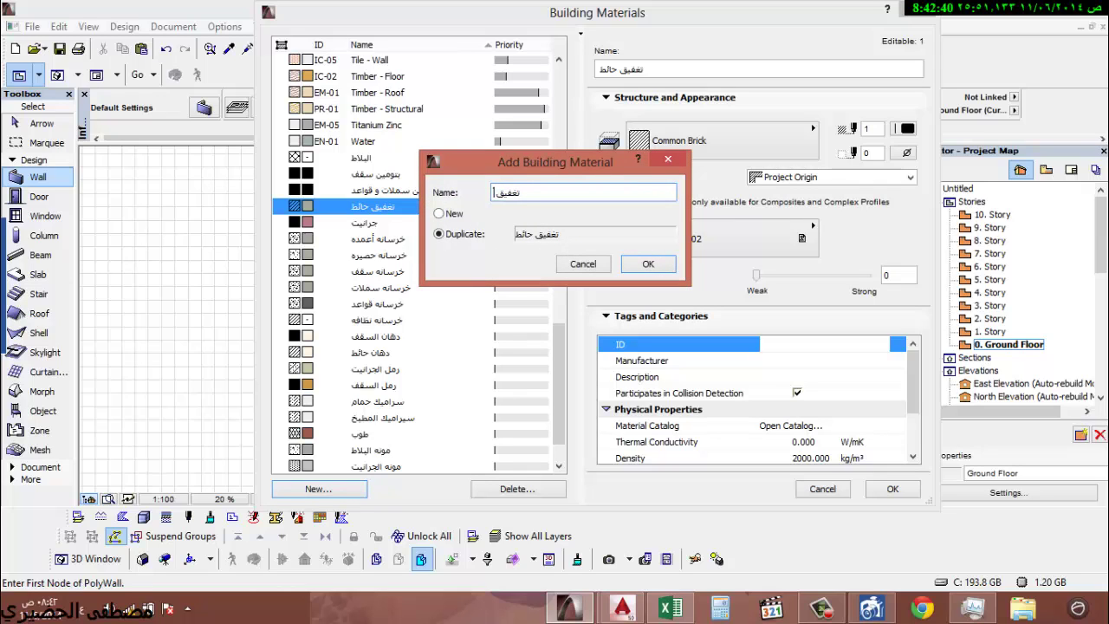
pyautogui.write('غفيق السقف')
pyautogui.click(649, 263)
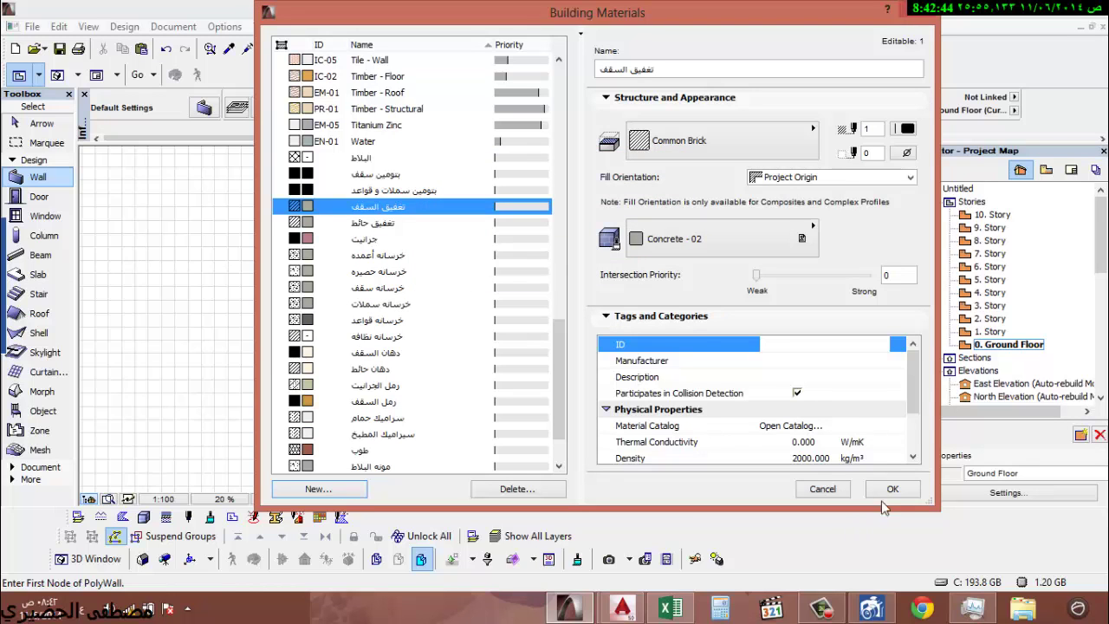
pyautogui.click(906, 491)
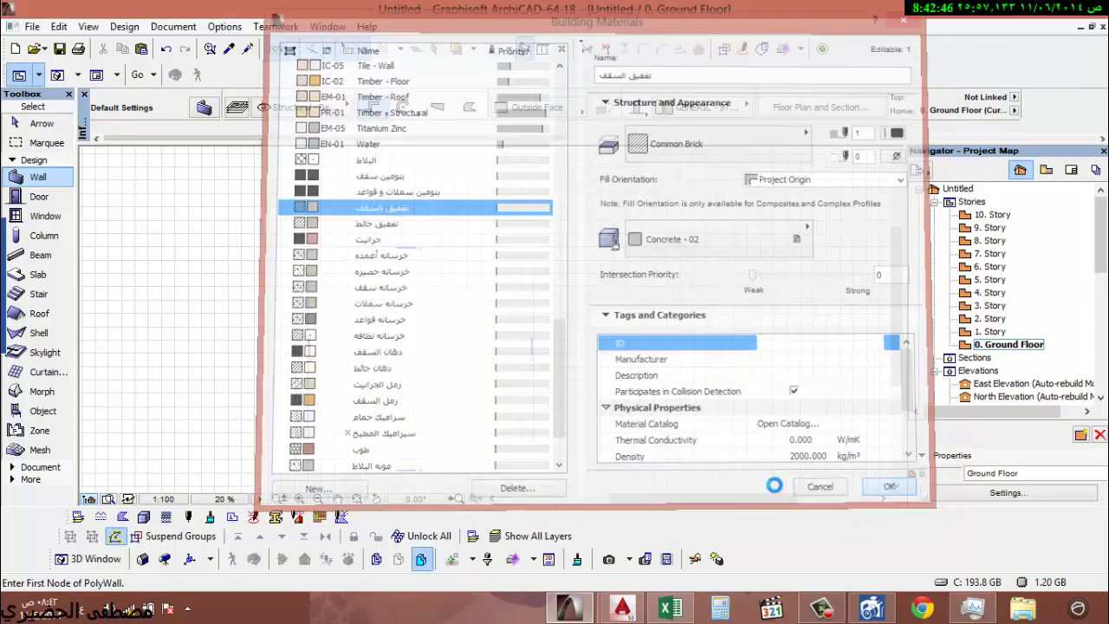
# - Reopen the السقف composite and change the skin just above دهان السقف to تغفيق السقف
pyautogui.click(166, 517)
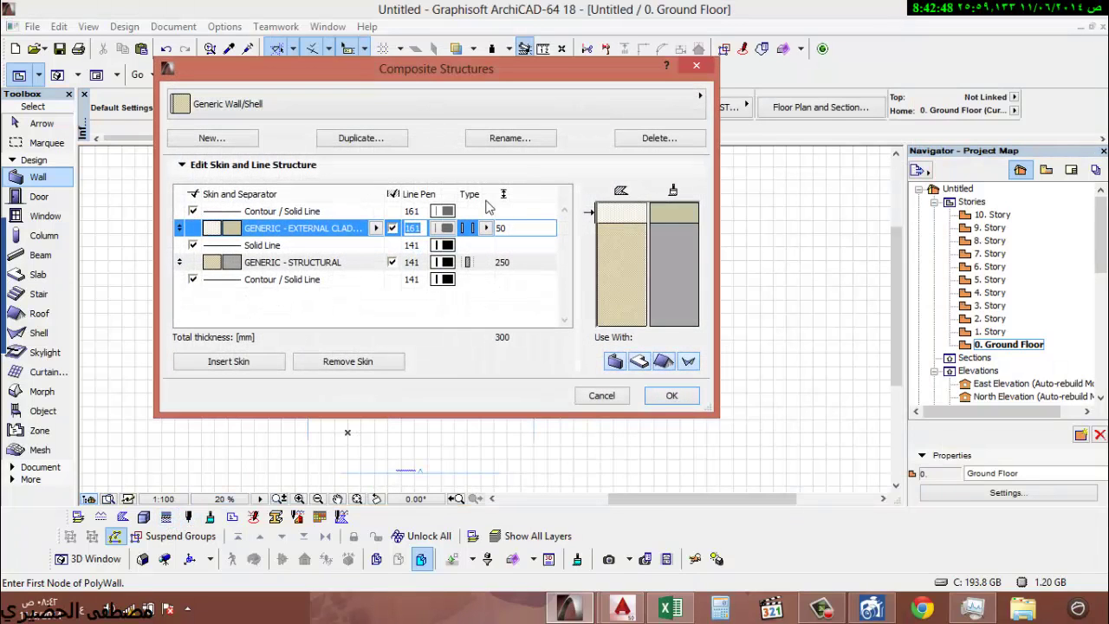
pyautogui.click(299, 100)
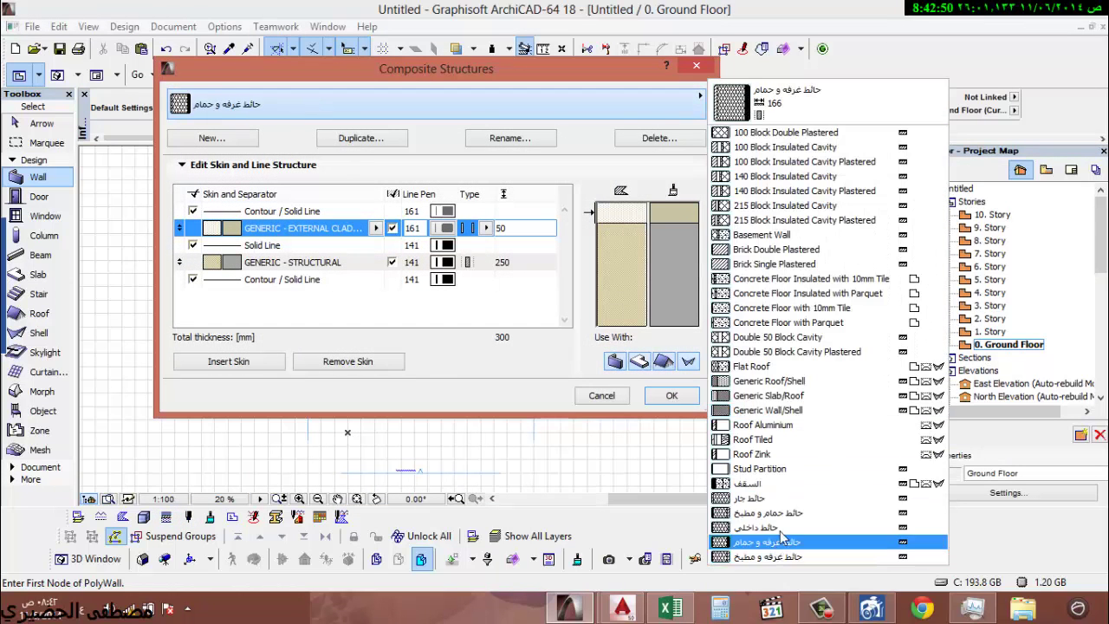
pyautogui.click(787, 488)
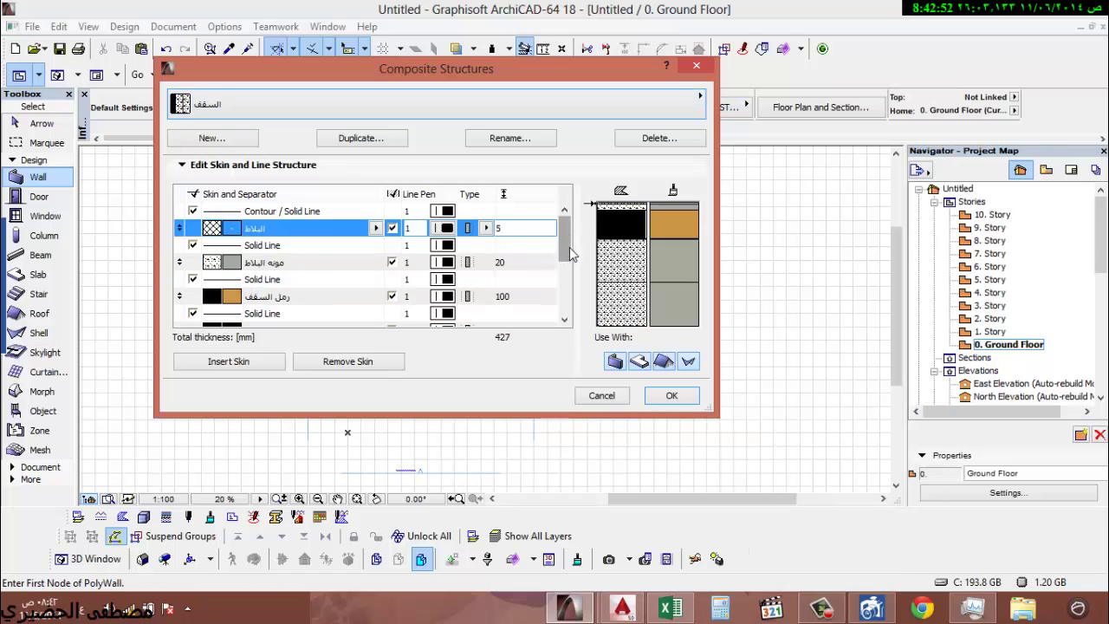
pyautogui.scroll(-3, 563, 256)
pyautogui.click(292, 263)
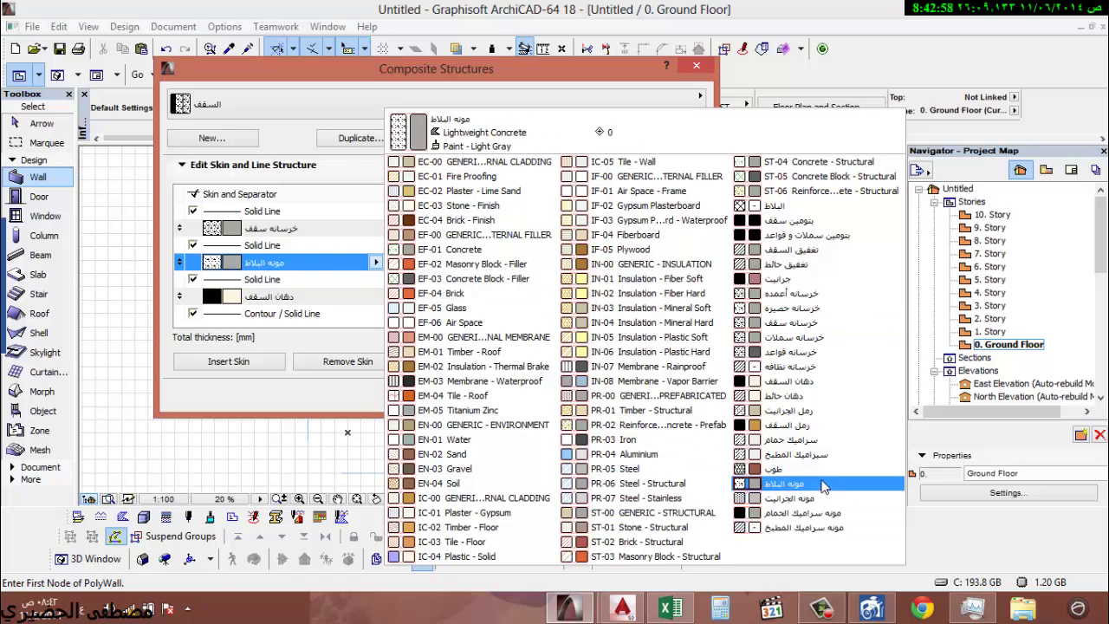
pyautogui.click(809, 250)
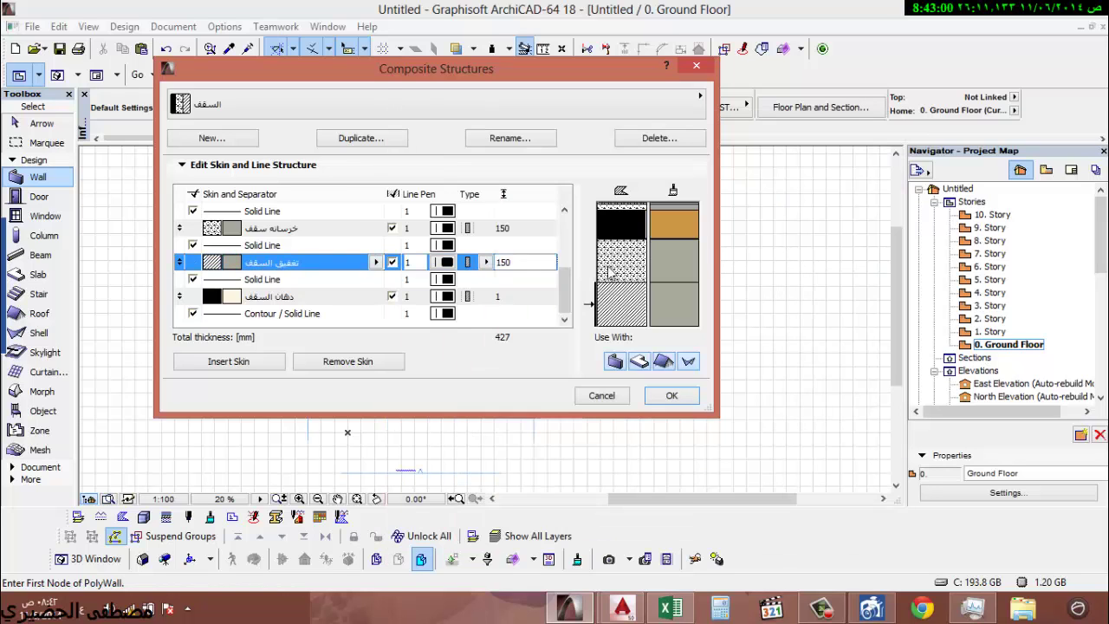
# - Set the thickness of the تغفيق السقف skin in the السقف composite to 20 mm
pyautogui.moveTo(523, 268); pyautogui.dragTo(469, 272)
pyautogui.moveTo(567, 291)
pyautogui.mouseDown()
pyautogui.moveTo(568, 232)
pyautogui.moveTo(568, 286)
pyautogui.mouseUp()
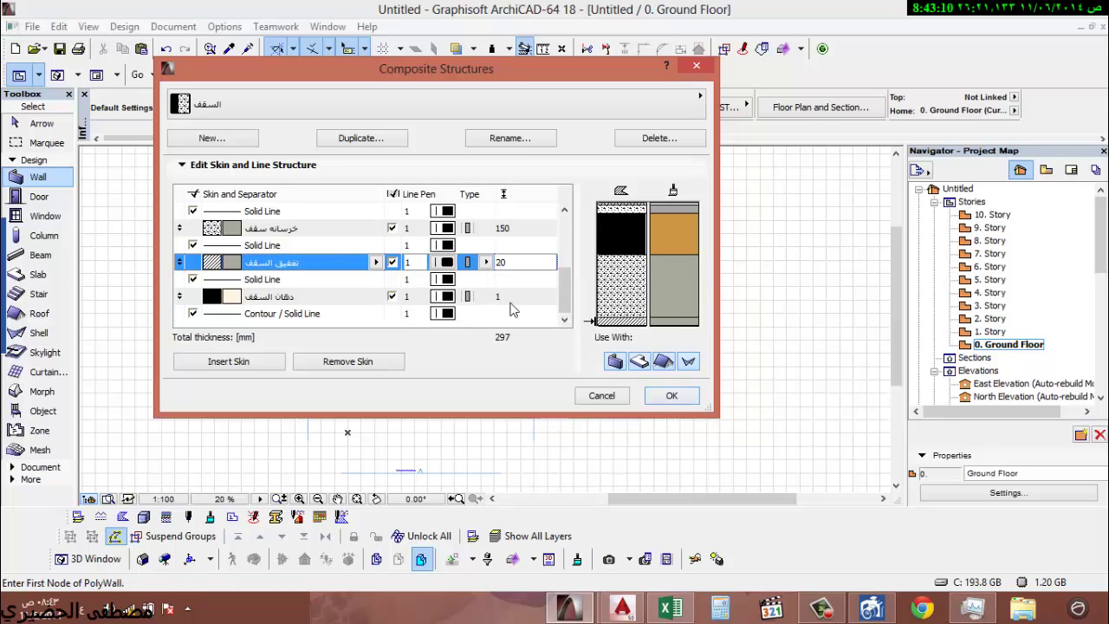
pyautogui.click(570, 262)
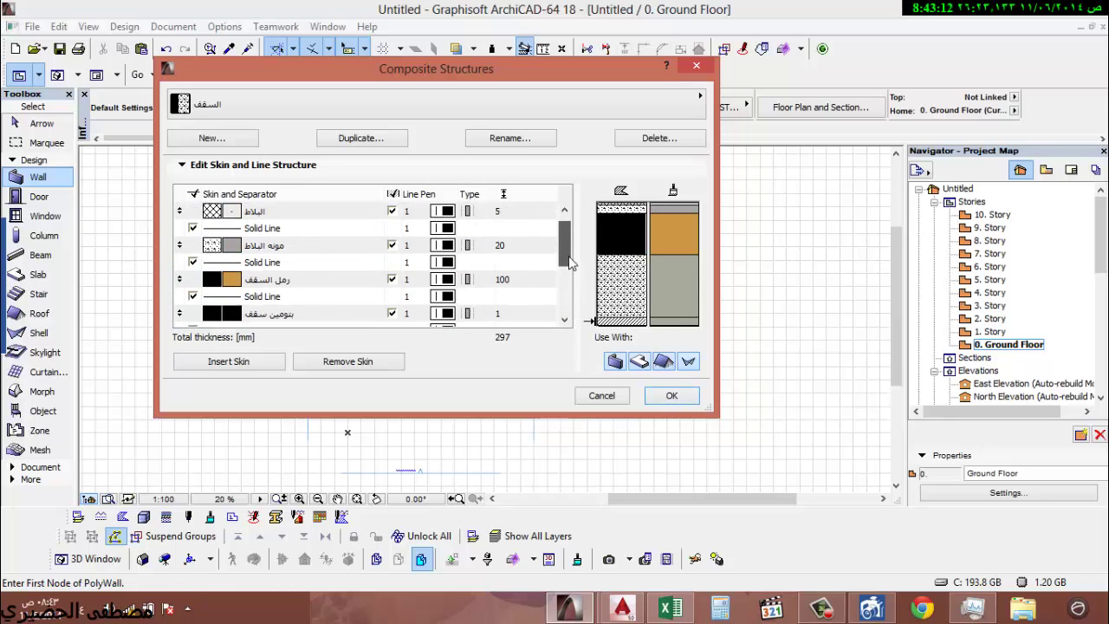
pyautogui.moveTo(570, 263); pyautogui.dragTo(574, 246)
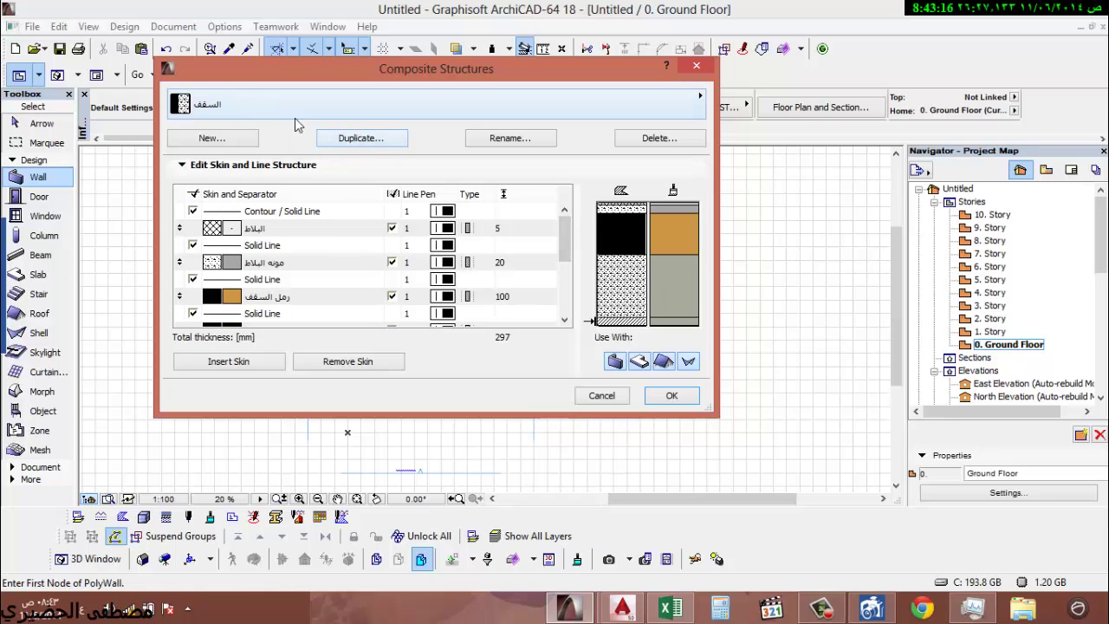
# - Duplicate the السقف composite under the name سقف الحمام
pyautogui.click(379, 140)
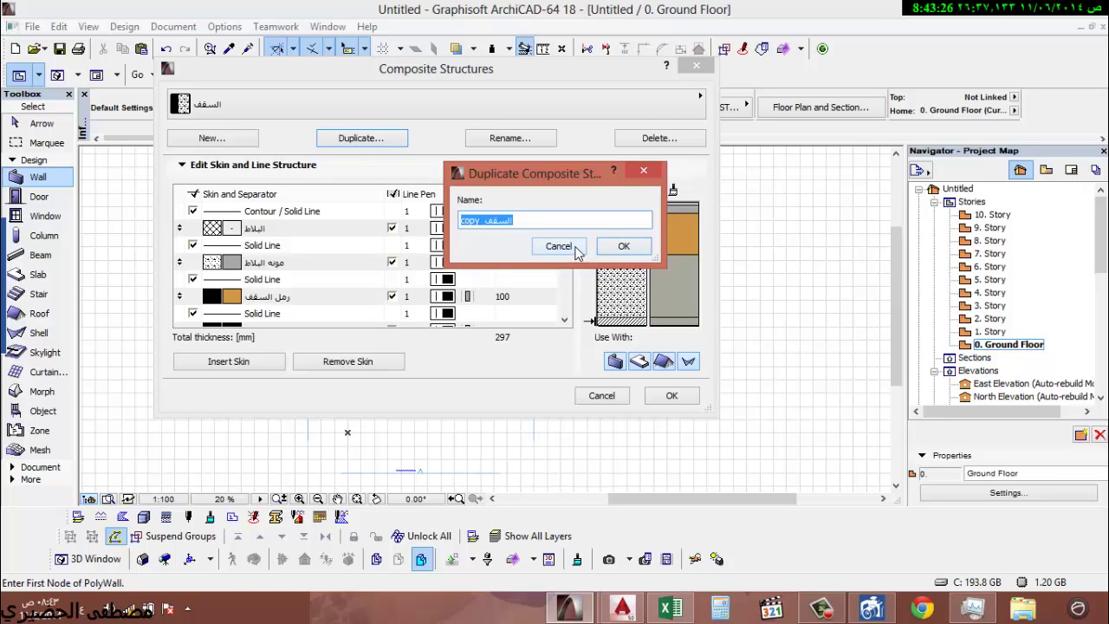
pyautogui.write('سقف ')
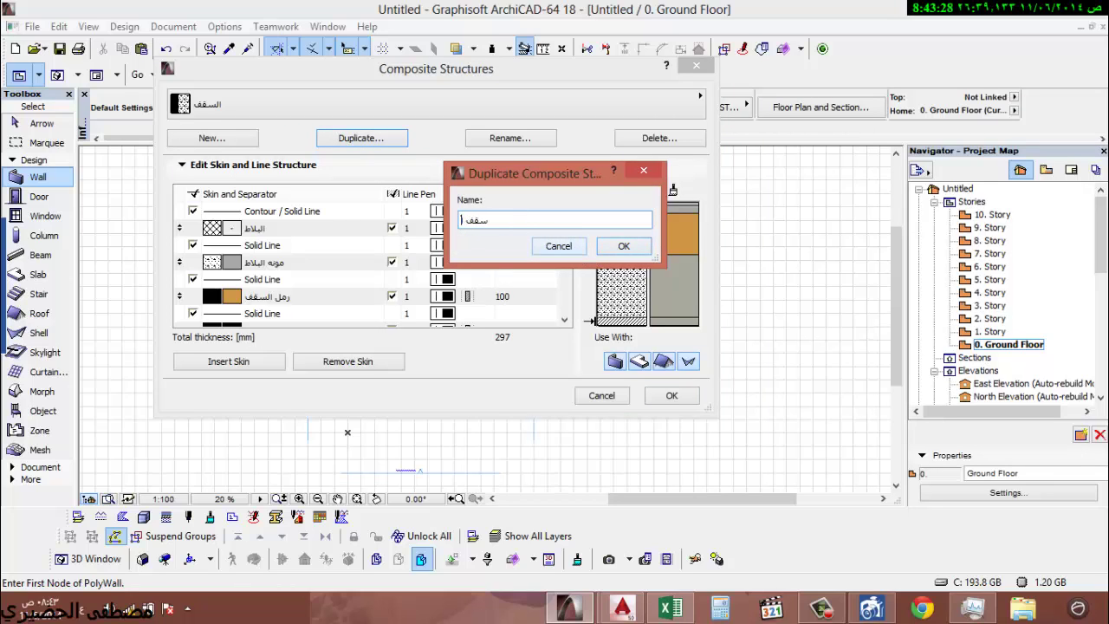
pyautogui.write('الحمام')
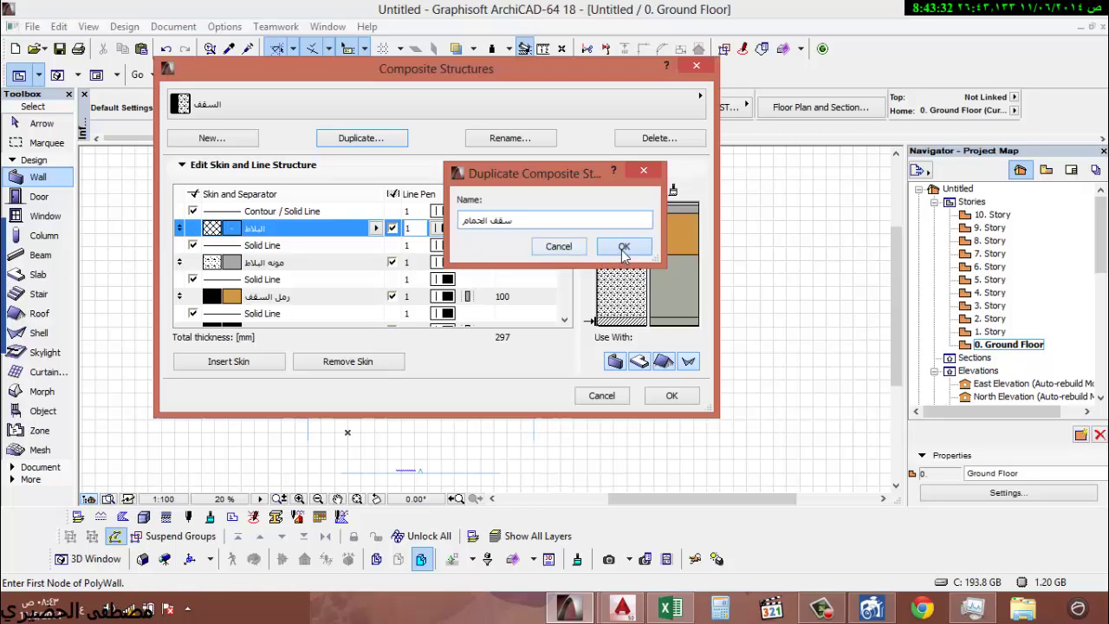
pyautogui.click(624, 246)
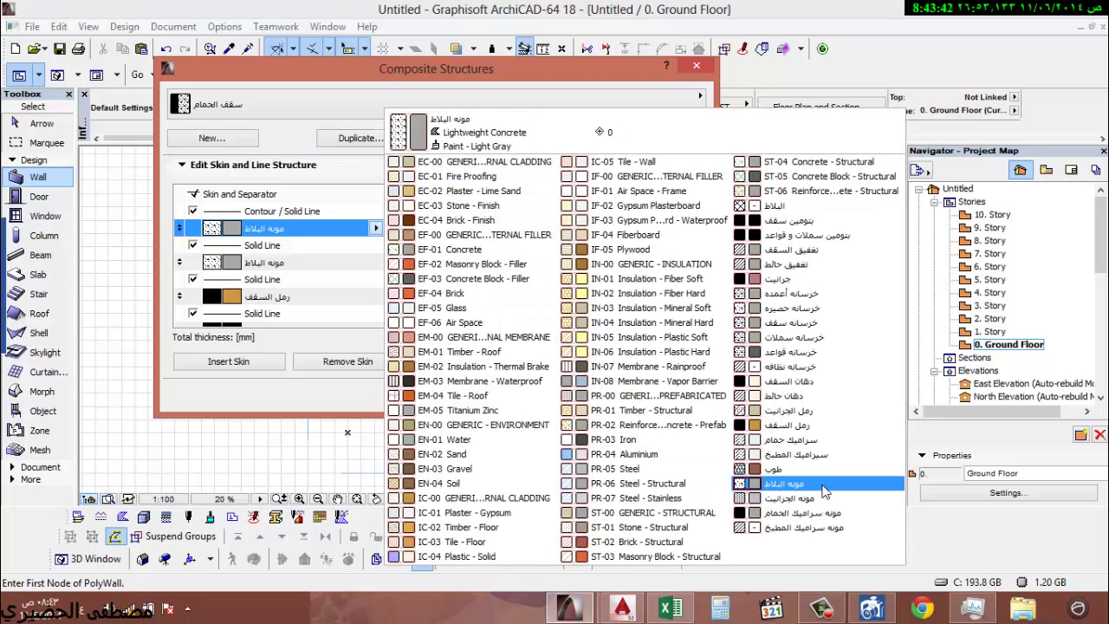
# - Change the two uppermost skins of سقف الحمام to سراميك حمام and مونه سراميك الحمام
pyautogui.click(815, 441)
pyautogui.click(317, 262)
pyautogui.click(317, 262)
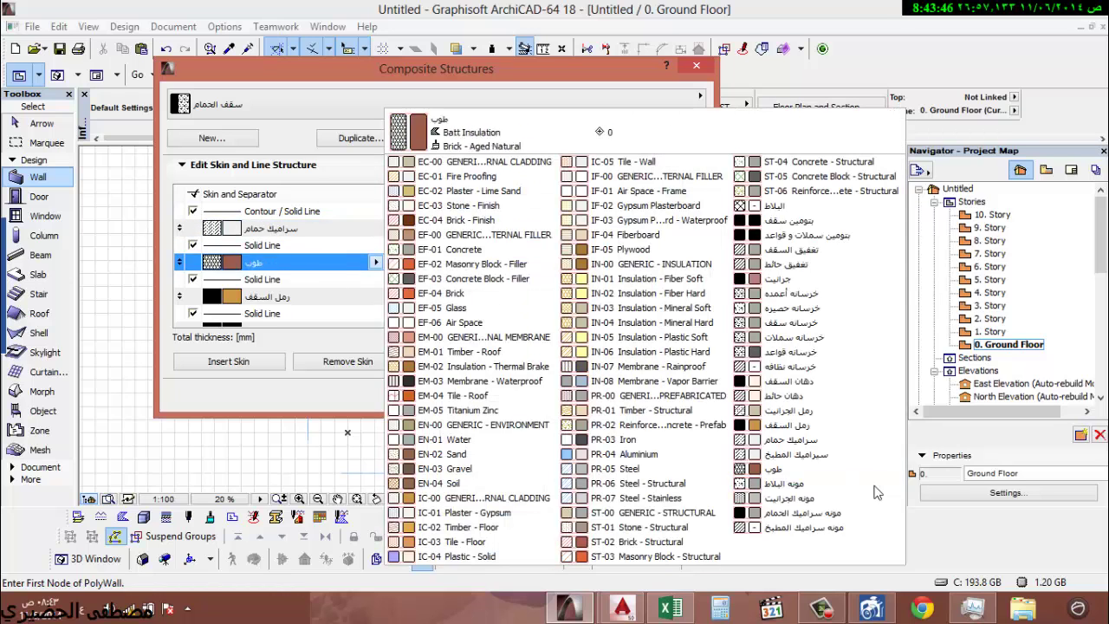
pyautogui.click(849, 517)
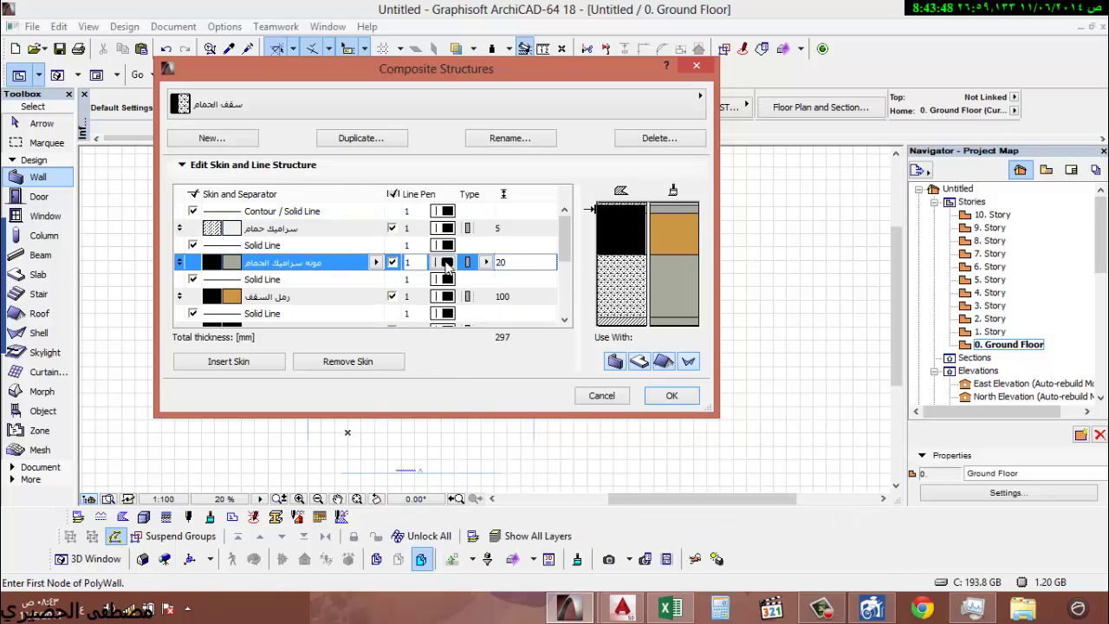
# - Duplicate the سقف الحمام composite under the name سقف المطبخ
pyautogui.click(361, 139)
pyautogui.moveTo(509, 221); pyautogui.dragTo(418, 228)
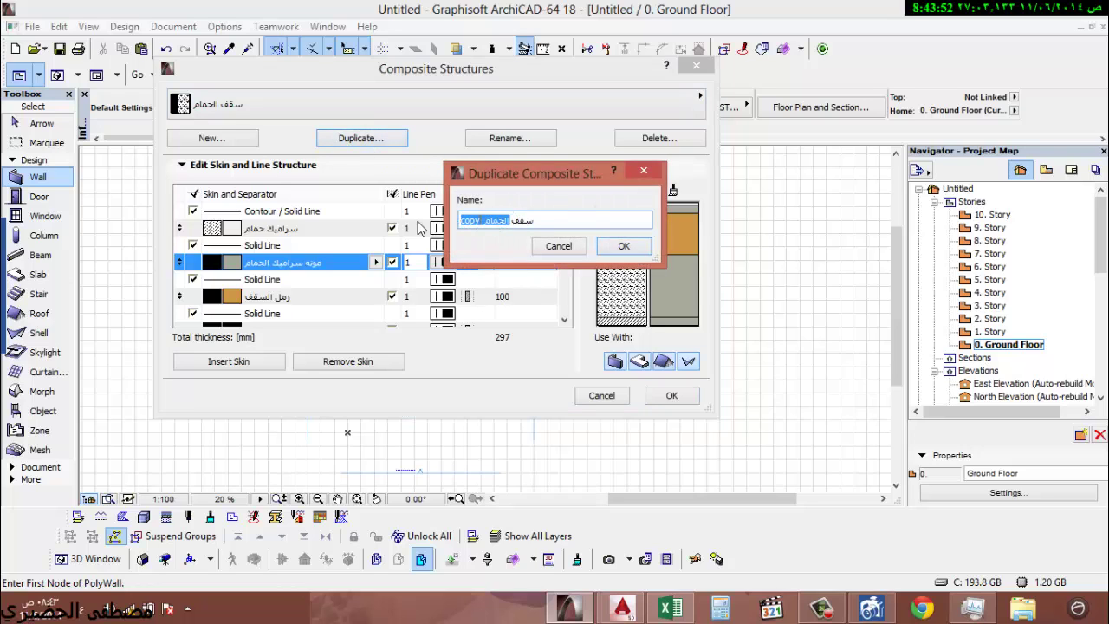
pyautogui.write('المطبخ')
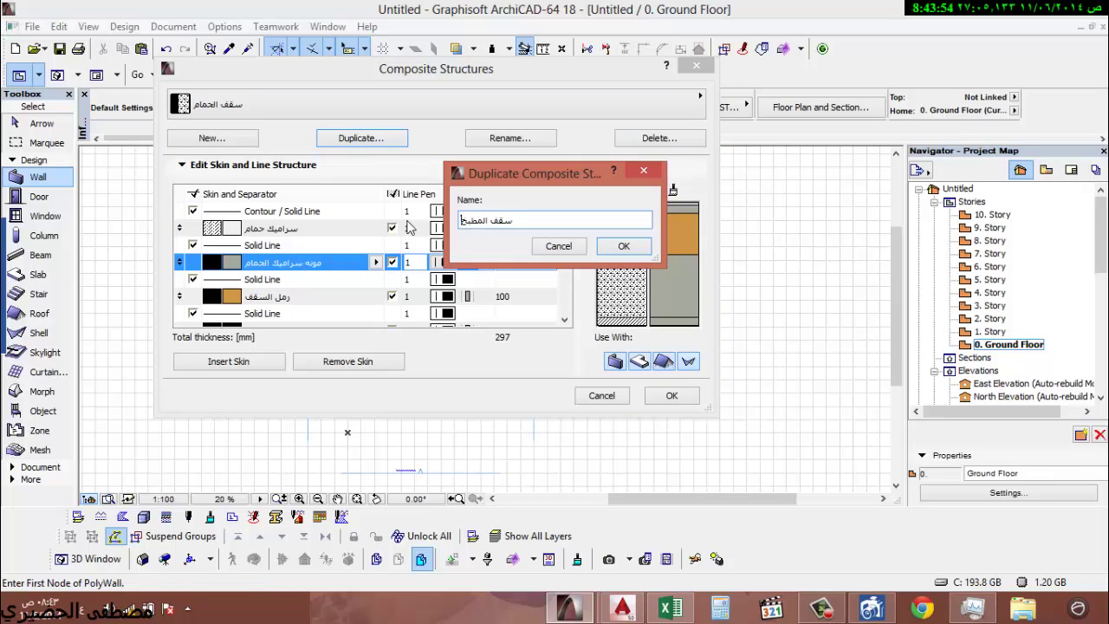
pyautogui.click(624, 246)
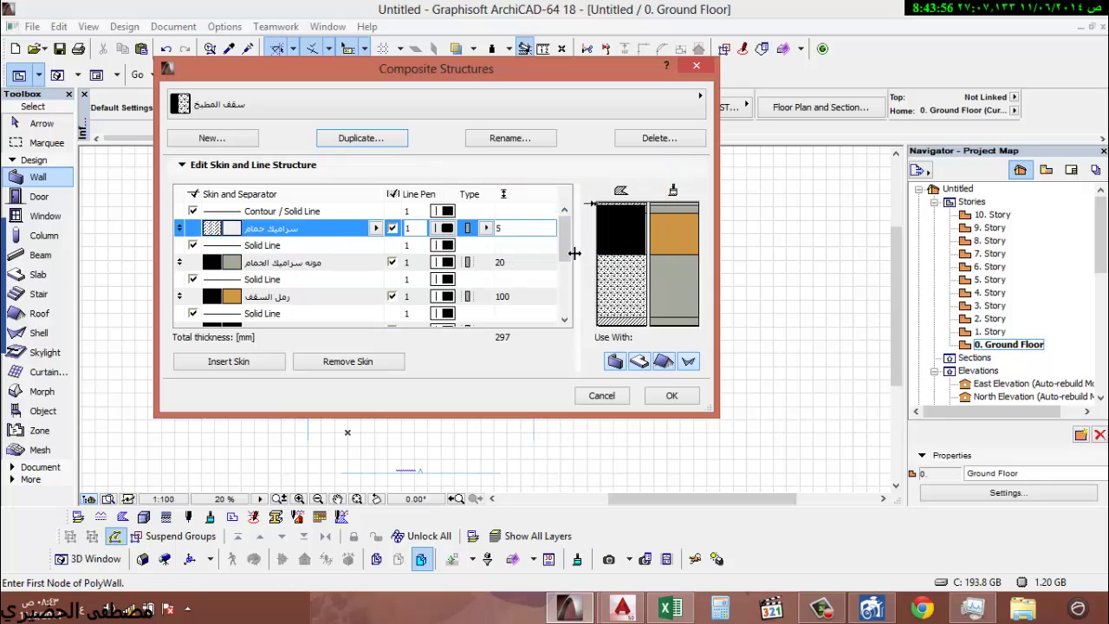
# - Change the two uppermost skins of سقف المطبخ to سيراميك المطبخ and مونه سراميك المطبخ, and save the composites
pyautogui.click(376, 228)
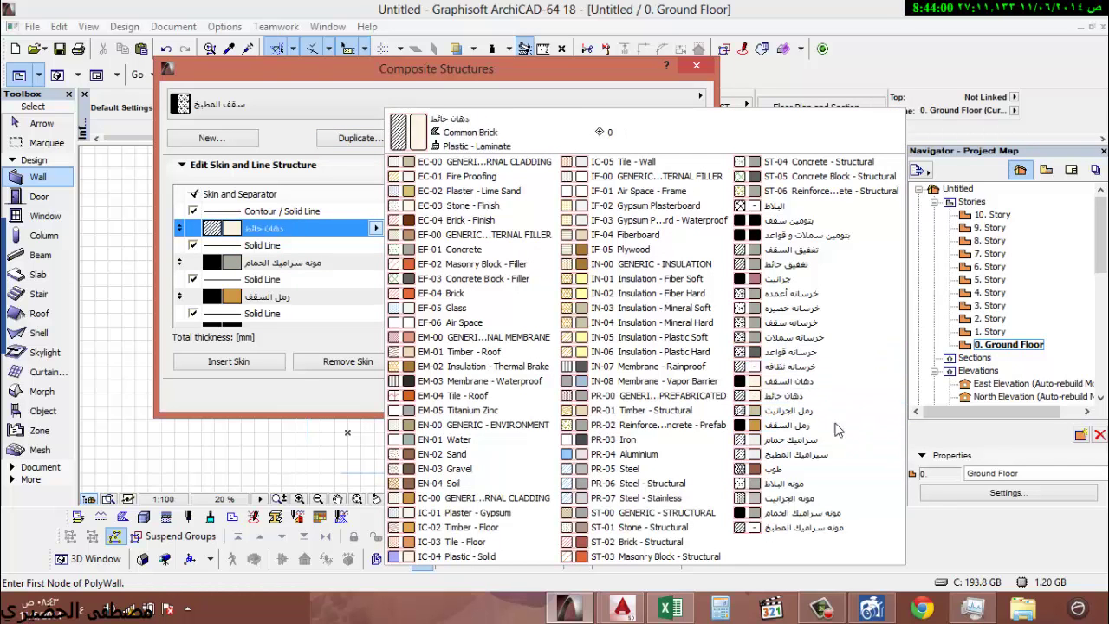
pyautogui.click(841, 455)
pyautogui.click(376, 262)
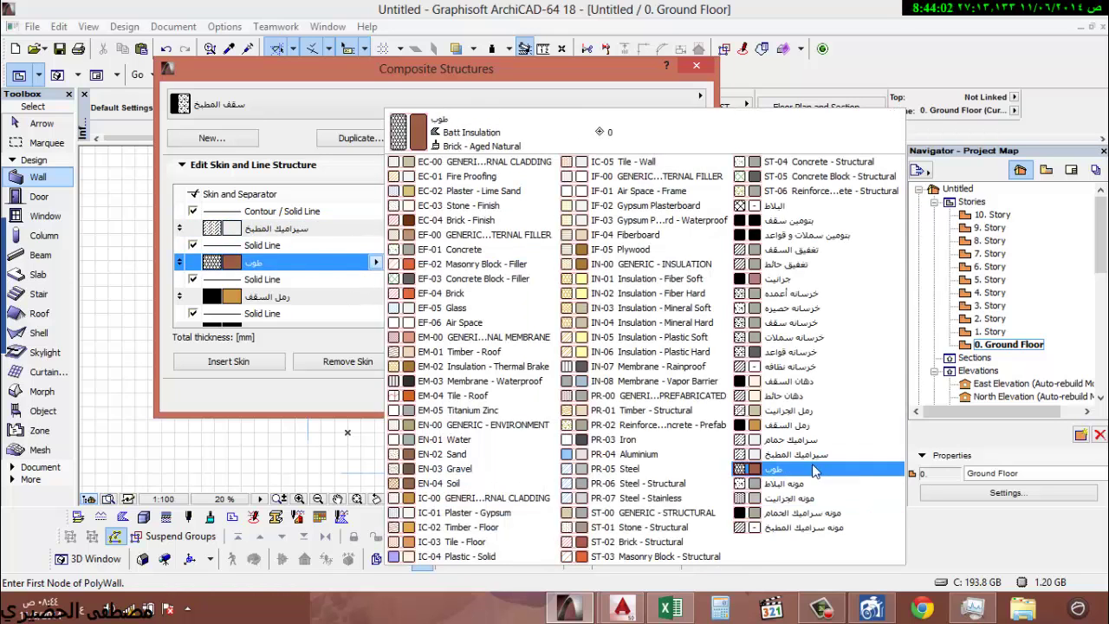
pyautogui.click(834, 528)
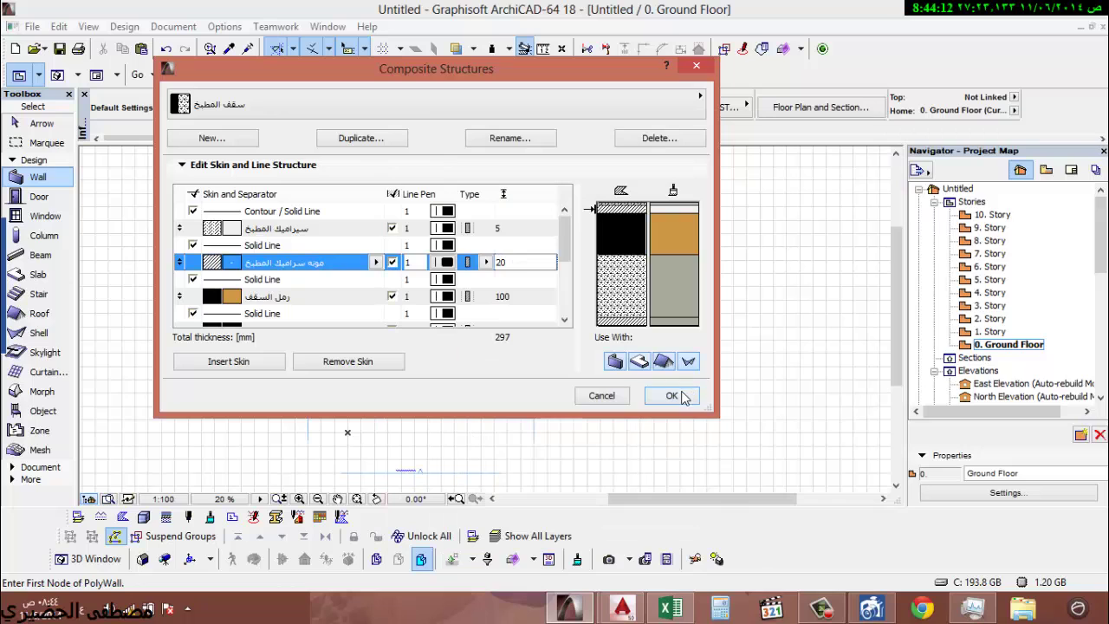
pyautogui.click(519, 228)
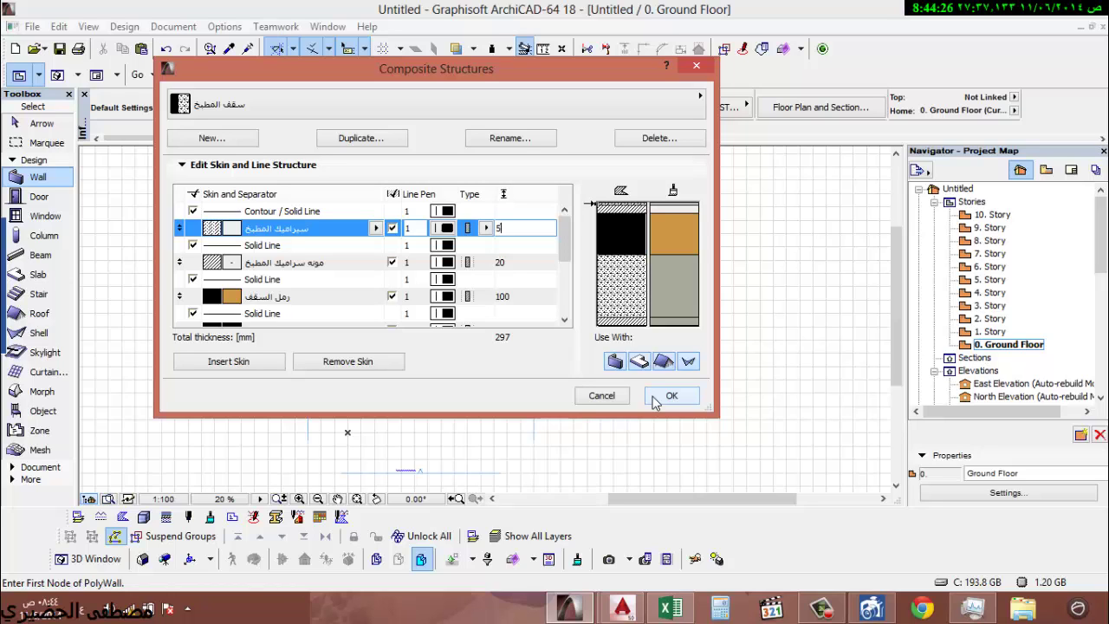
pyautogui.click(515, 262)
pyautogui.click(523, 296)
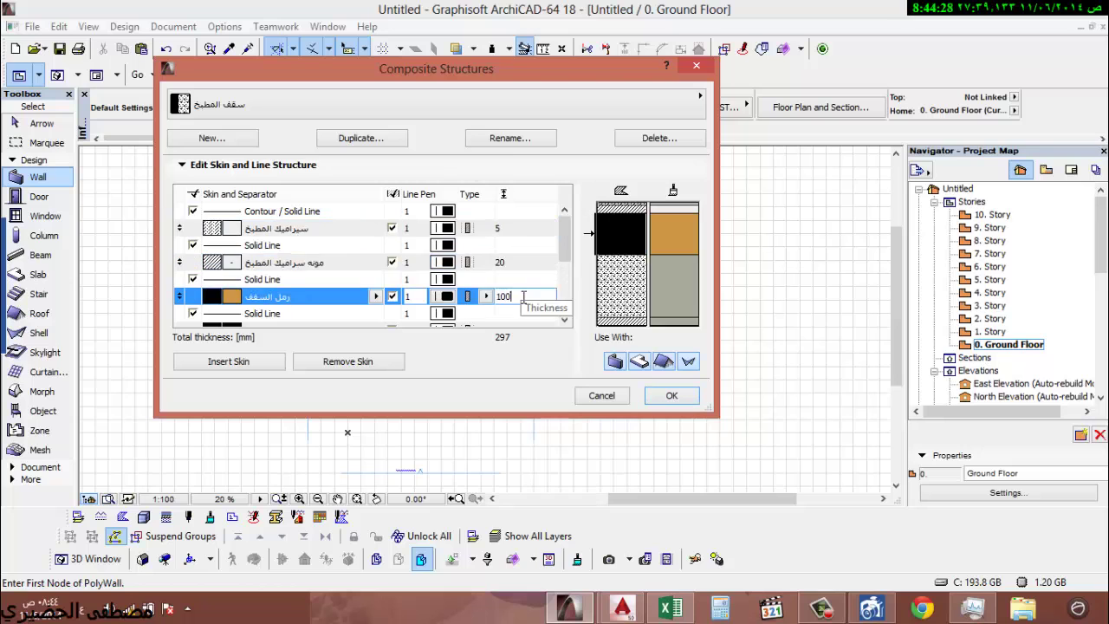
pyautogui.click(516, 262)
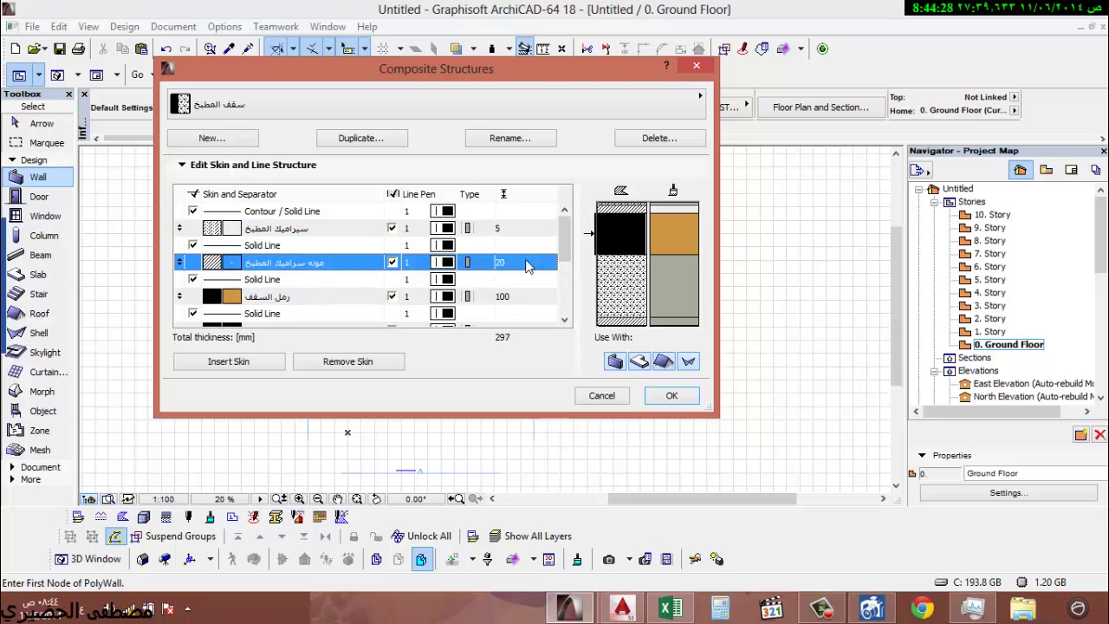
pyautogui.click(669, 396)
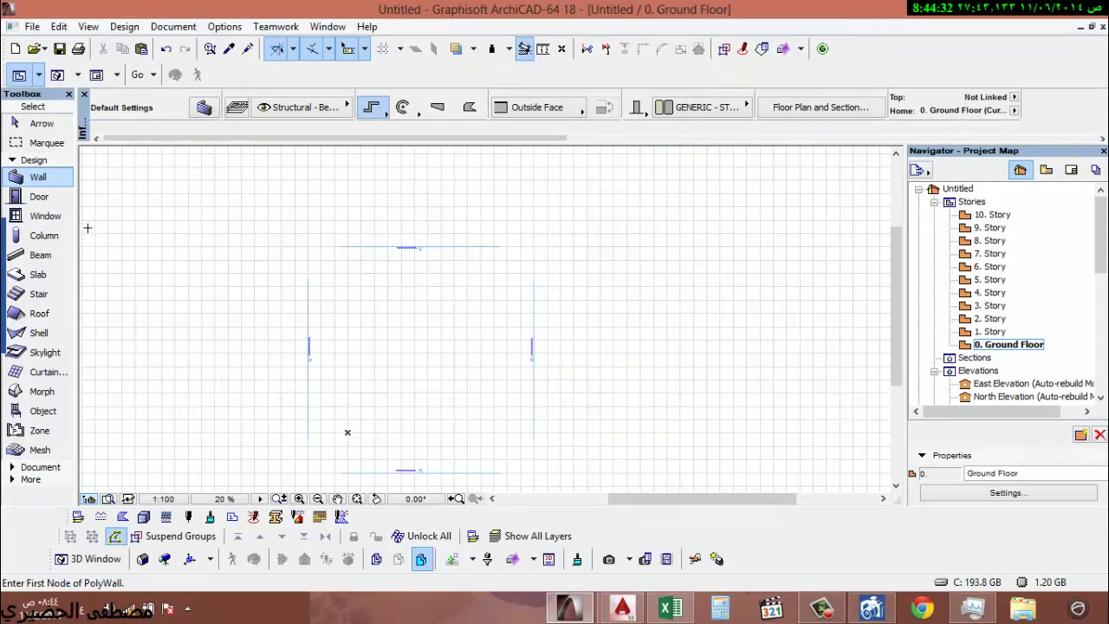
# - Look through the complex profiles offered in the wall default settings and cancel the settings
pyautogui.doubleClick(38, 176)
pyautogui.click(661, 121)
pyautogui.click(689, 149)
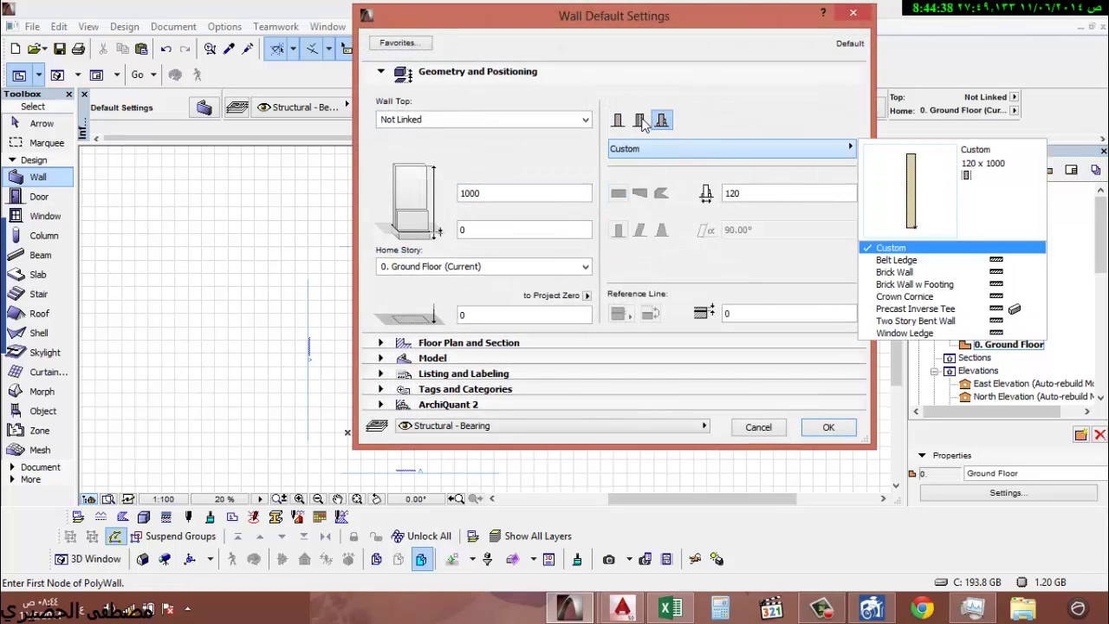
pyautogui.click(736, 213)
pyautogui.click(778, 428)
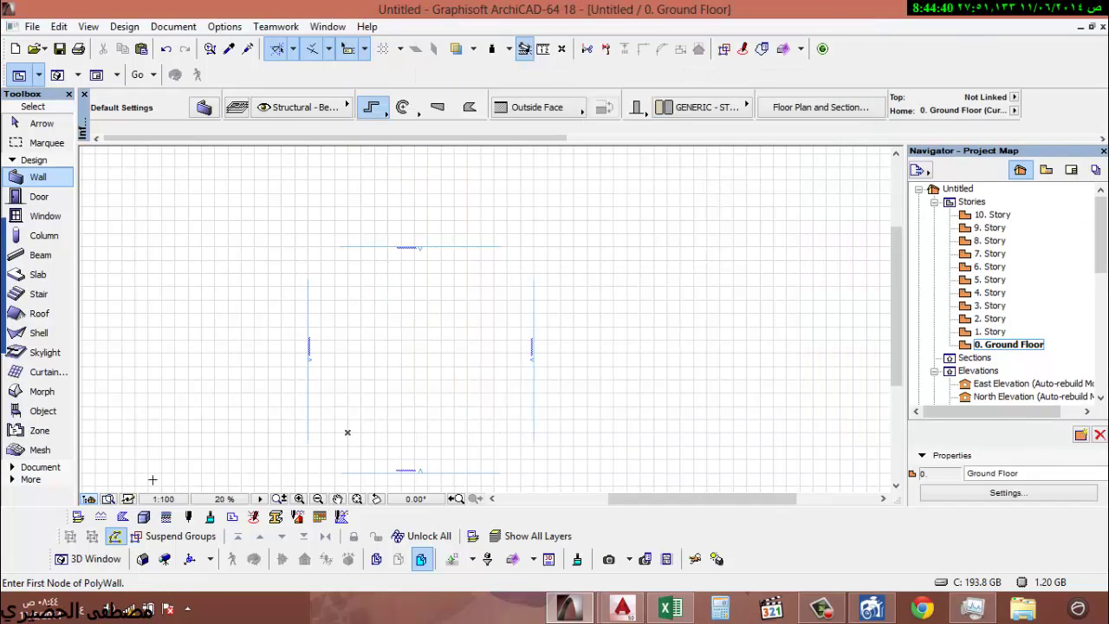
# - Reopen the سقف المطبخ composite to check its skins and the element types it can be used with
pyautogui.click(166, 517)
pyautogui.click(416, 92)
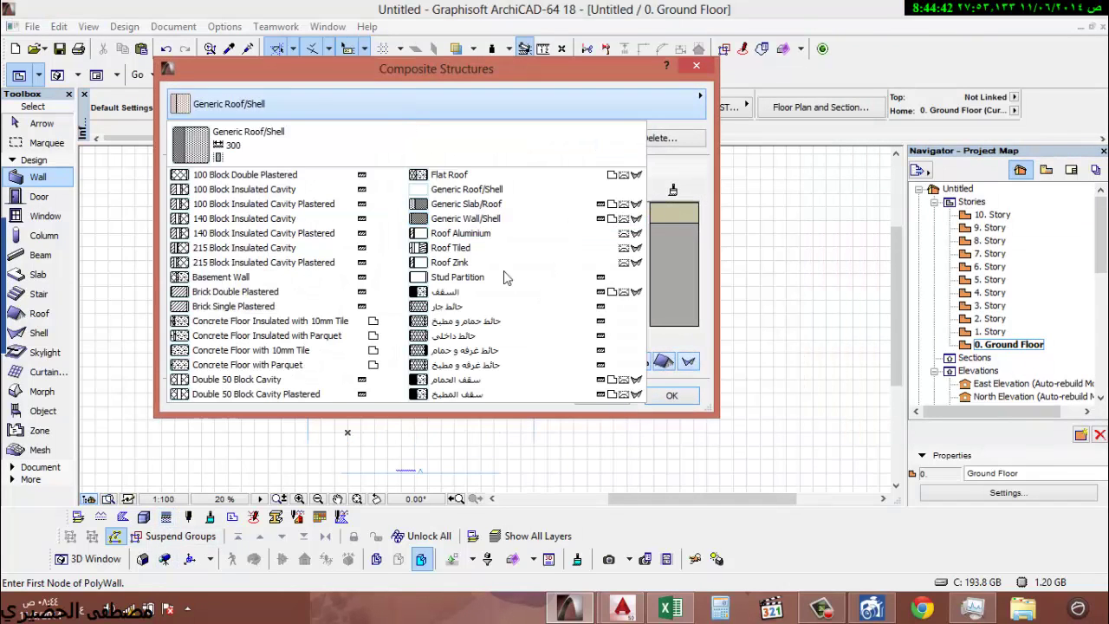
pyautogui.click(469, 395)
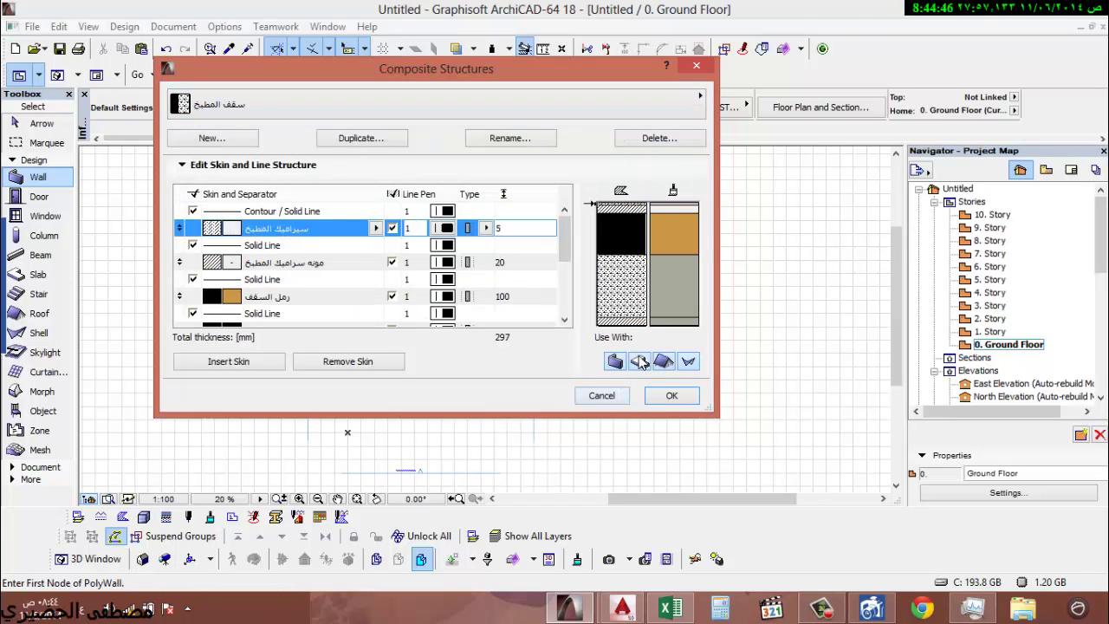
pyautogui.click(668, 396)
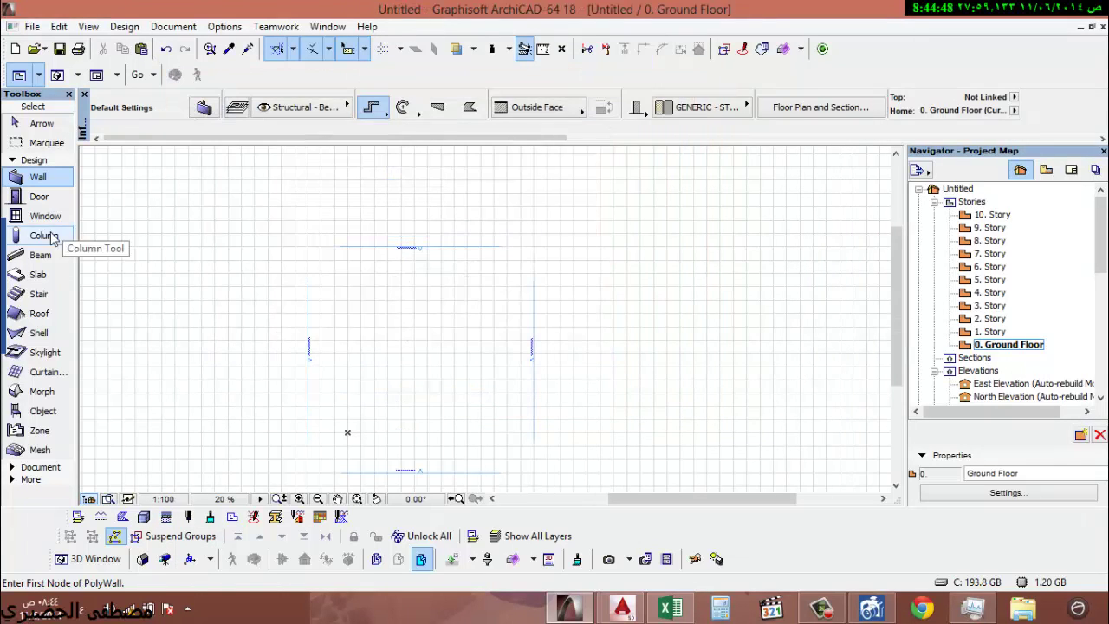
# - Look through the composites available for slabs in the slab default settings and close the settings
pyautogui.doubleClick(38, 274)
pyautogui.click(621, 179)
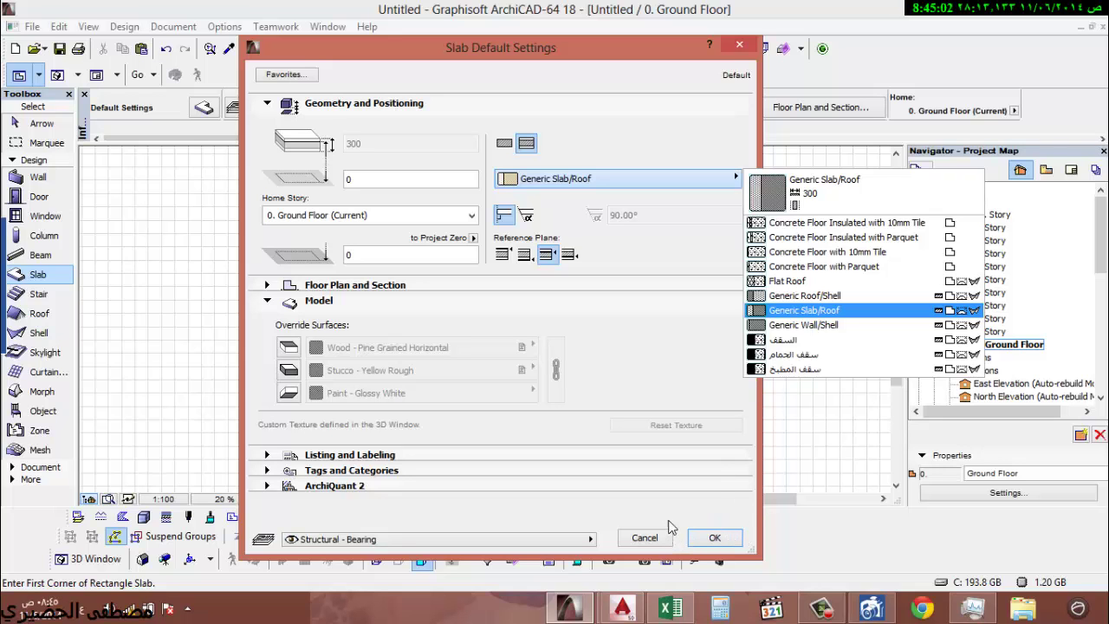
pyautogui.click(685, 496)
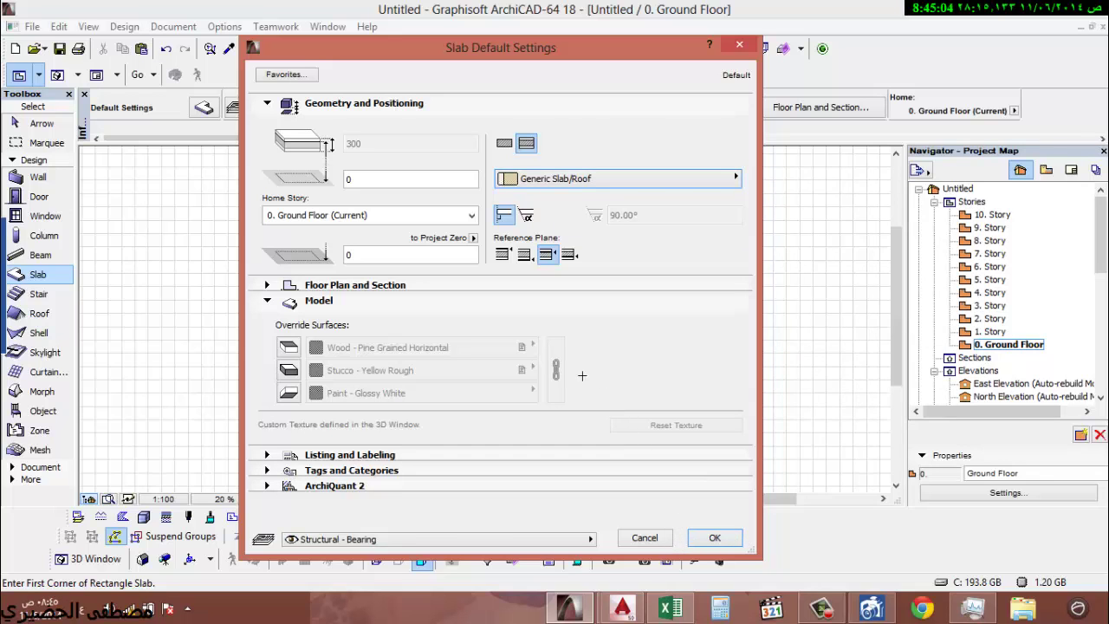
pyautogui.press('Return')
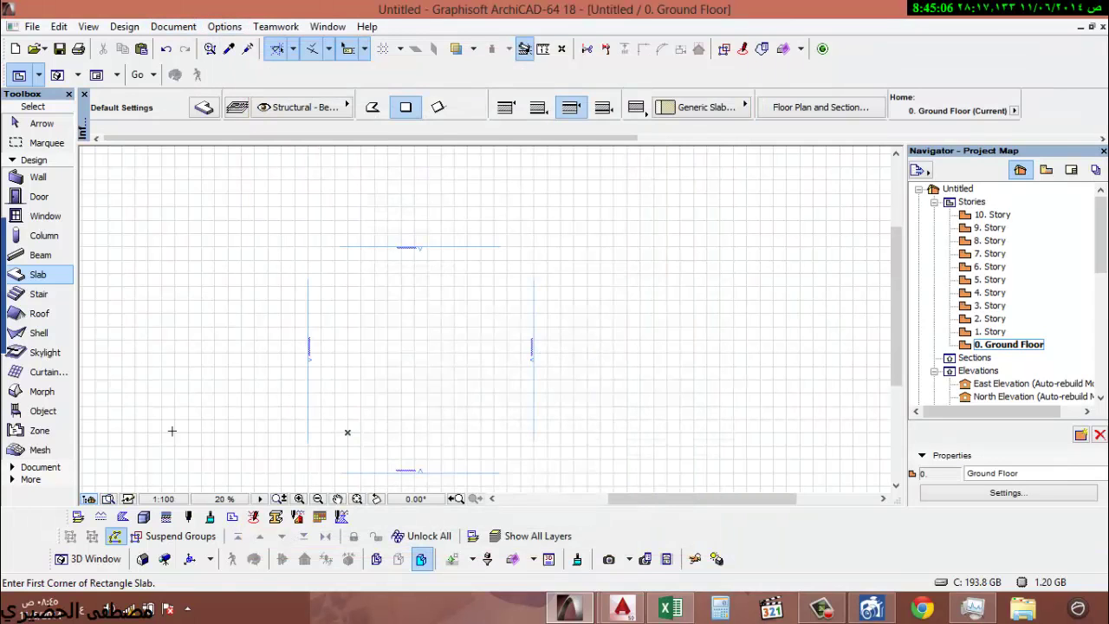
# - Duplicate the السقف composite structure under the name السلالم
pyautogui.click(166, 516)
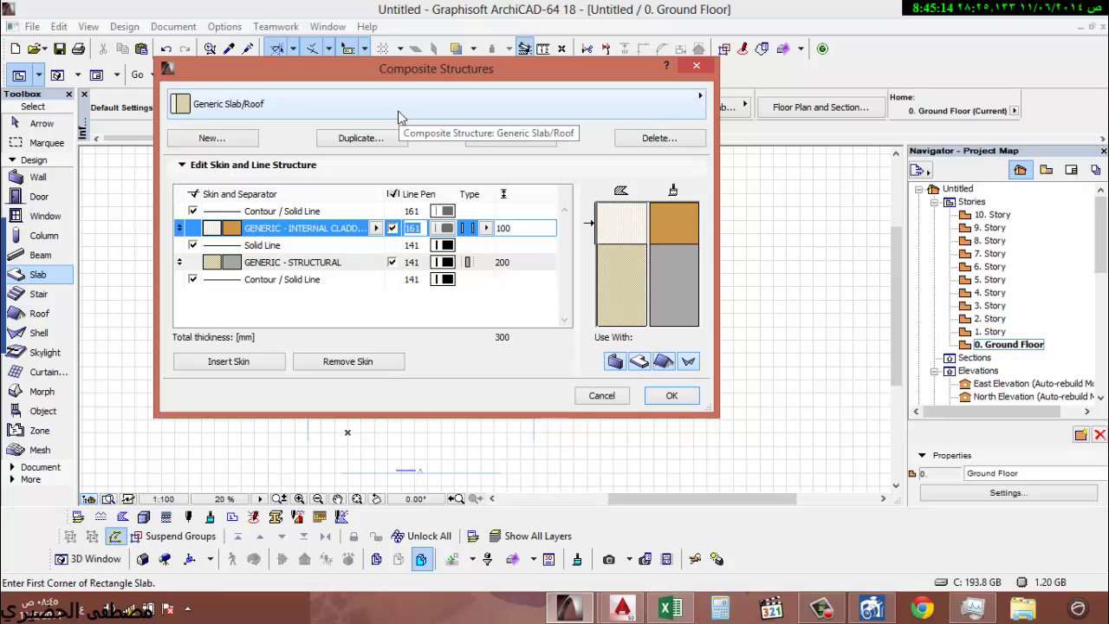
pyautogui.click(399, 111)
pyautogui.click(466, 204)
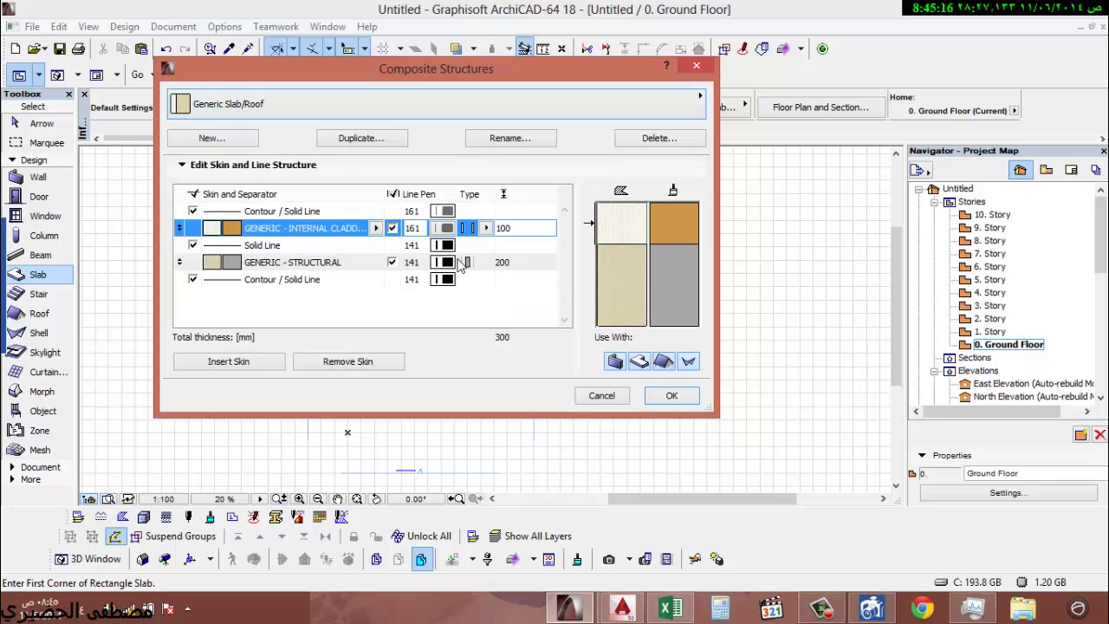
pyautogui.click(343, 104)
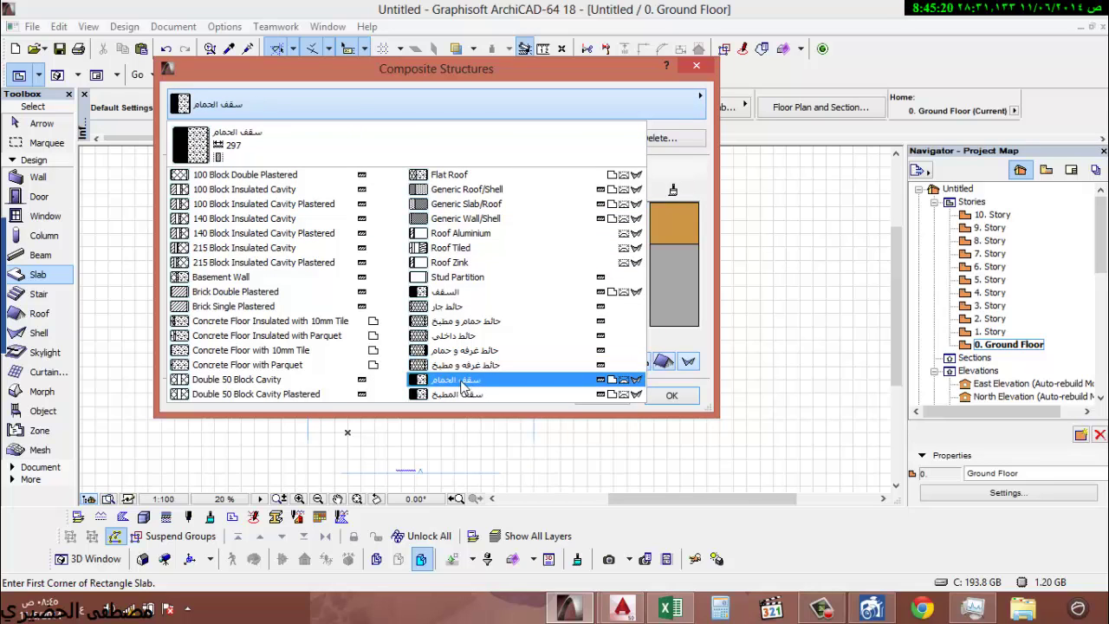
pyautogui.click(451, 293)
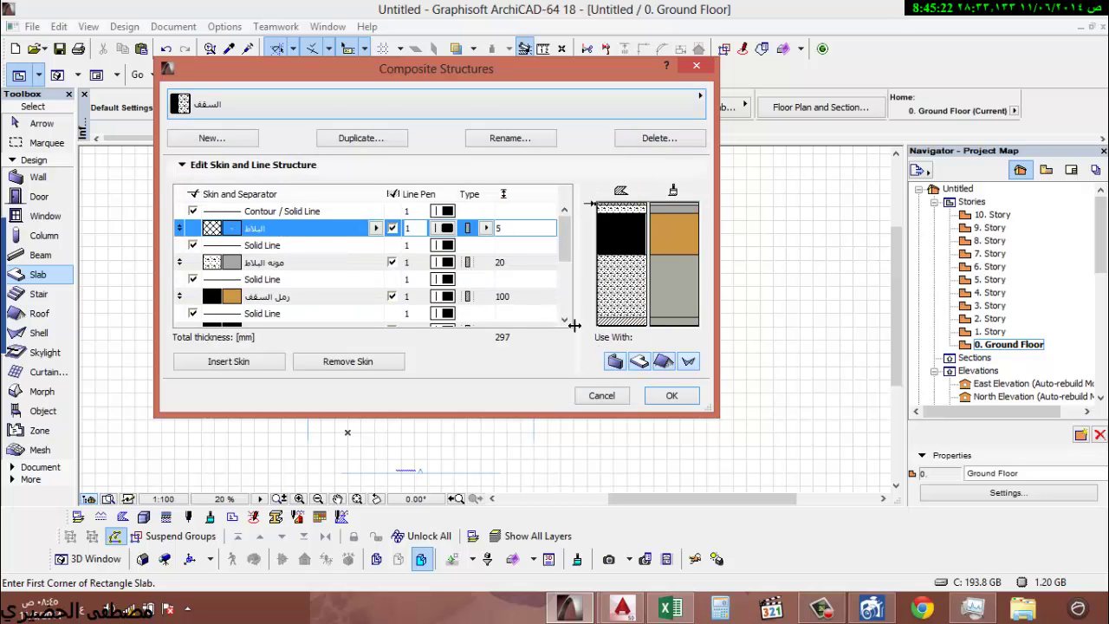
pyautogui.click(376, 228)
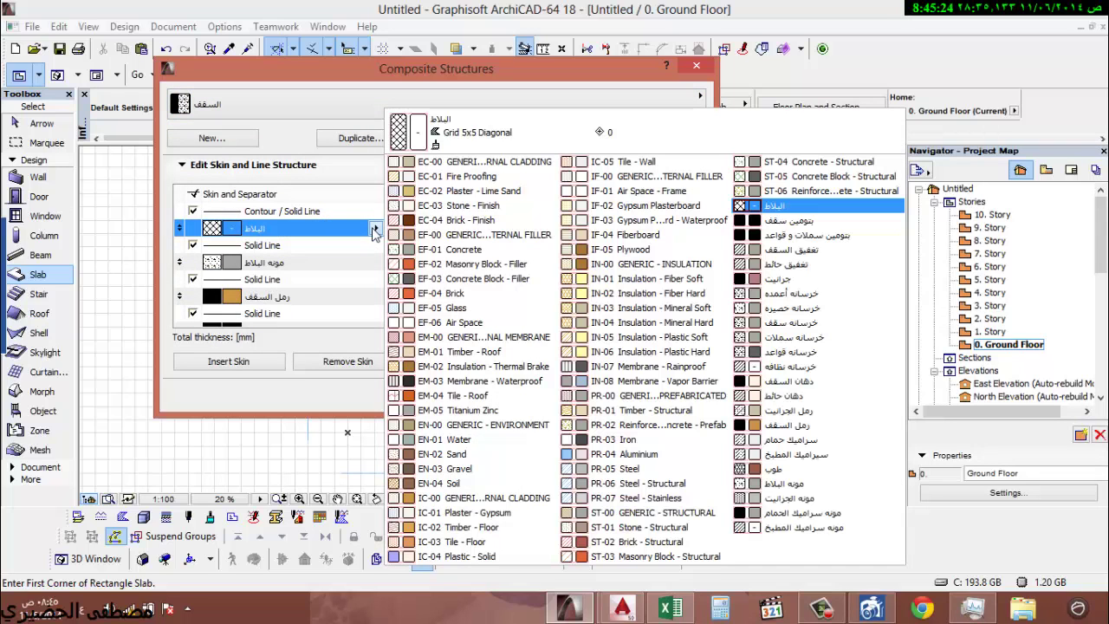
pyautogui.click(346, 143)
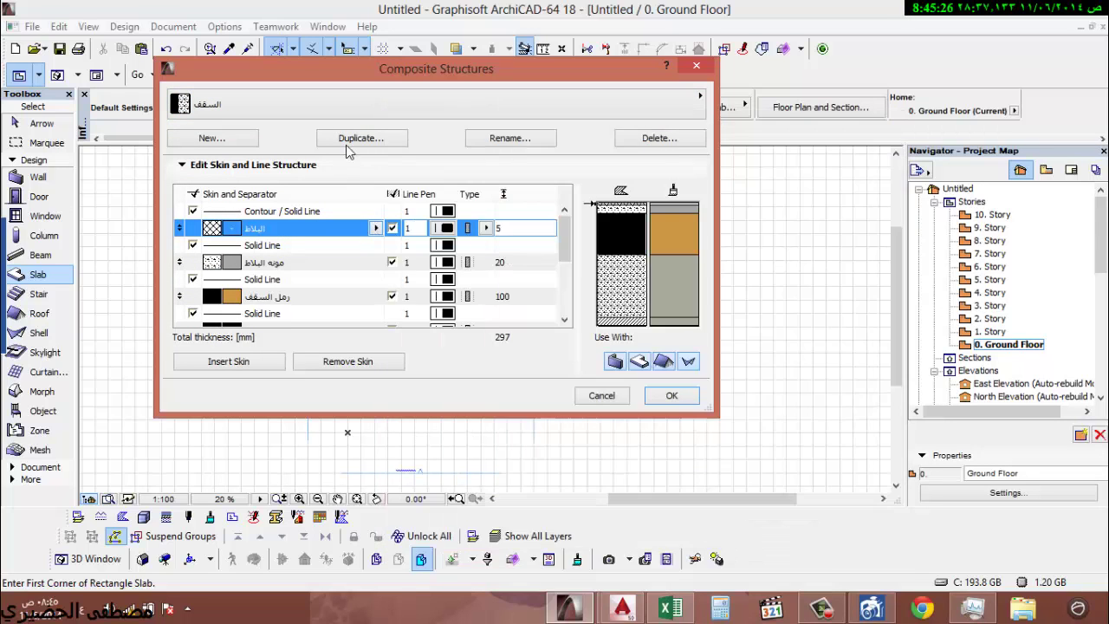
pyautogui.click(361, 138)
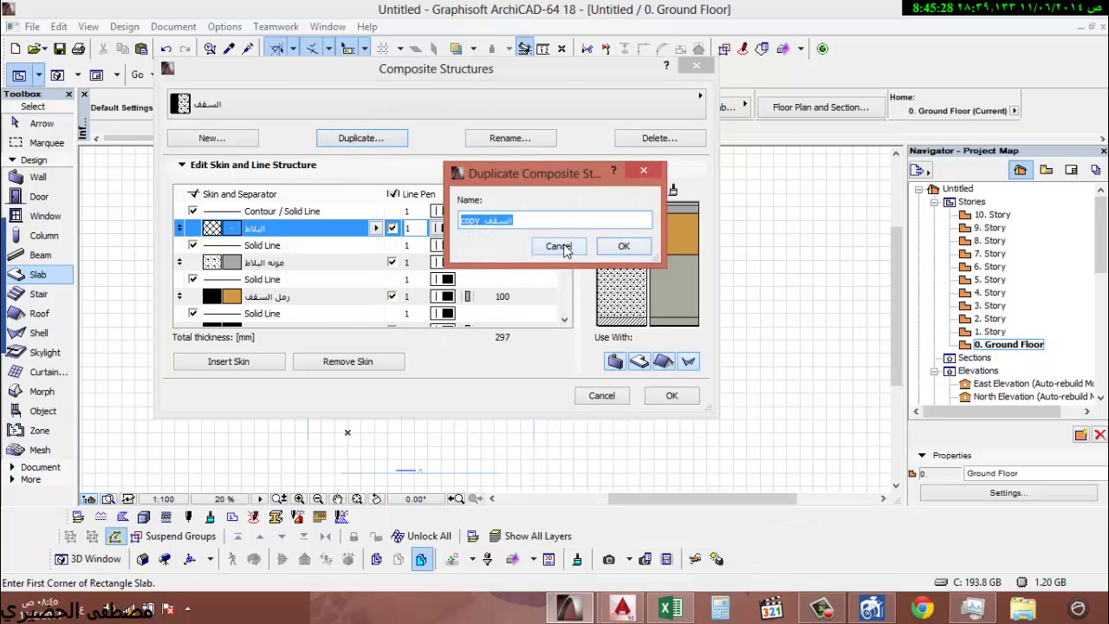
pyautogui.write('سلالم')
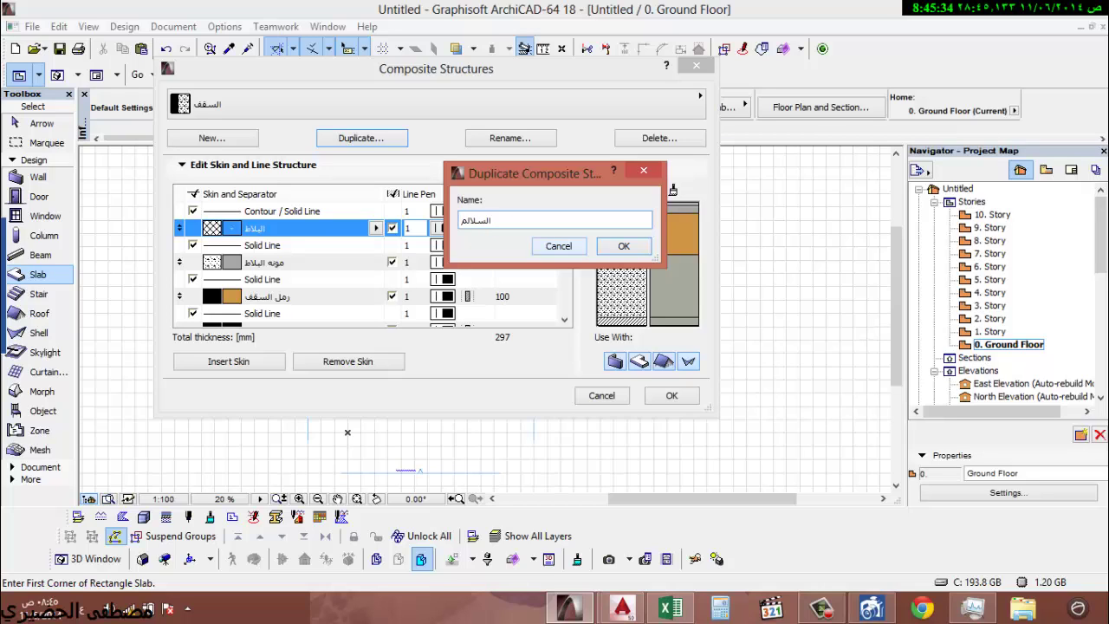
pyautogui.click(624, 246)
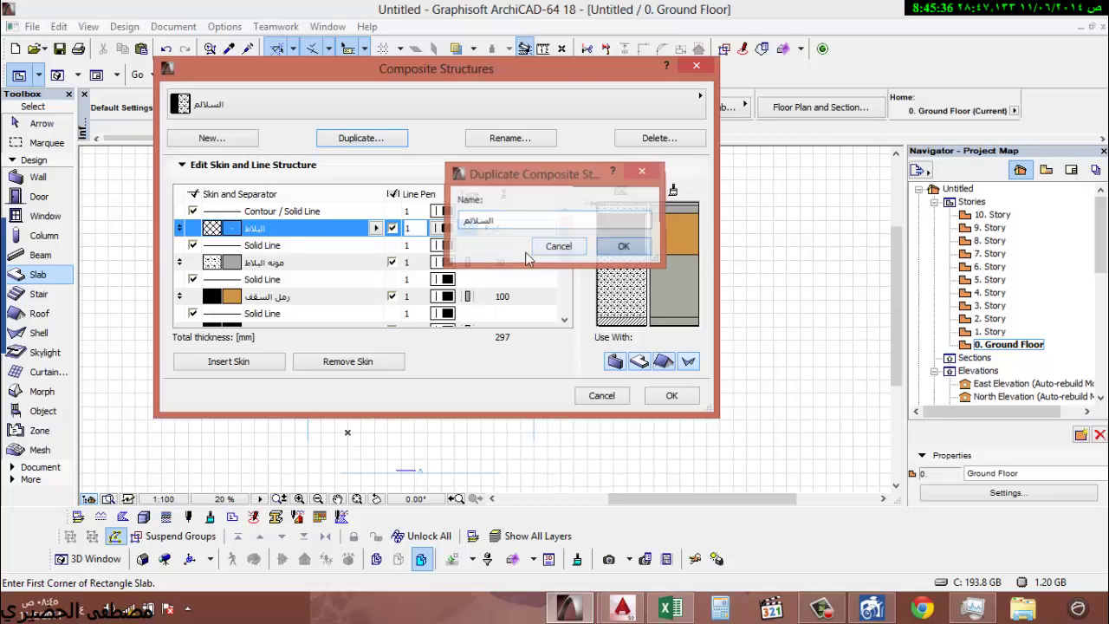
# - Change the top skin of السلالم to جرانيت with a thickness of 20 mm and the second skin to مونه الجرانيت
pyautogui.click(376, 228)
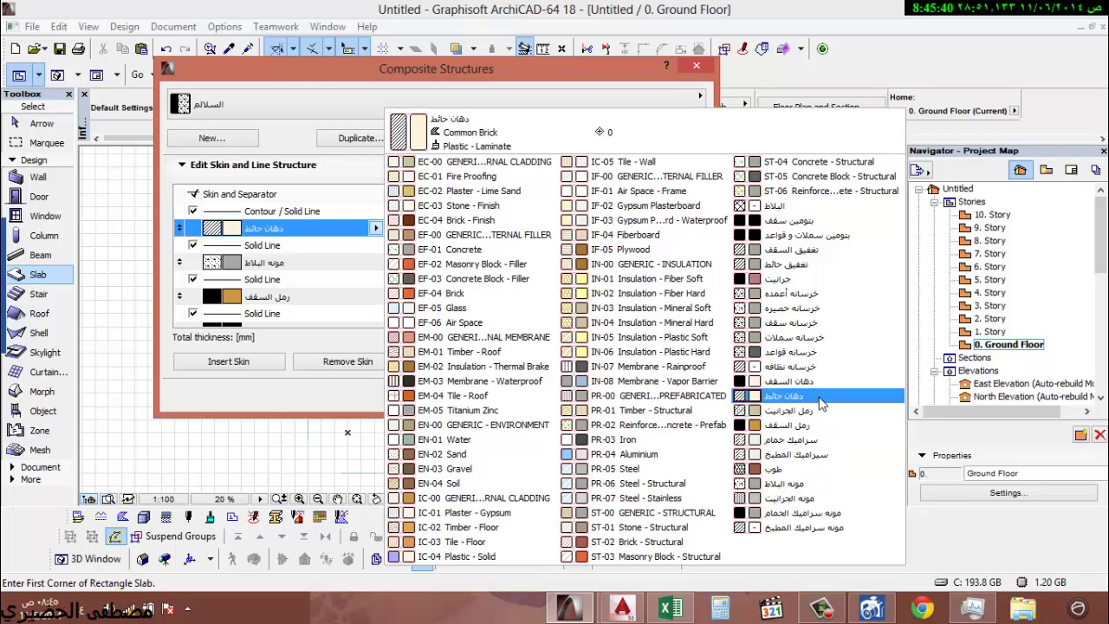
pyautogui.click(821, 281)
pyautogui.doubleClick(537, 230)
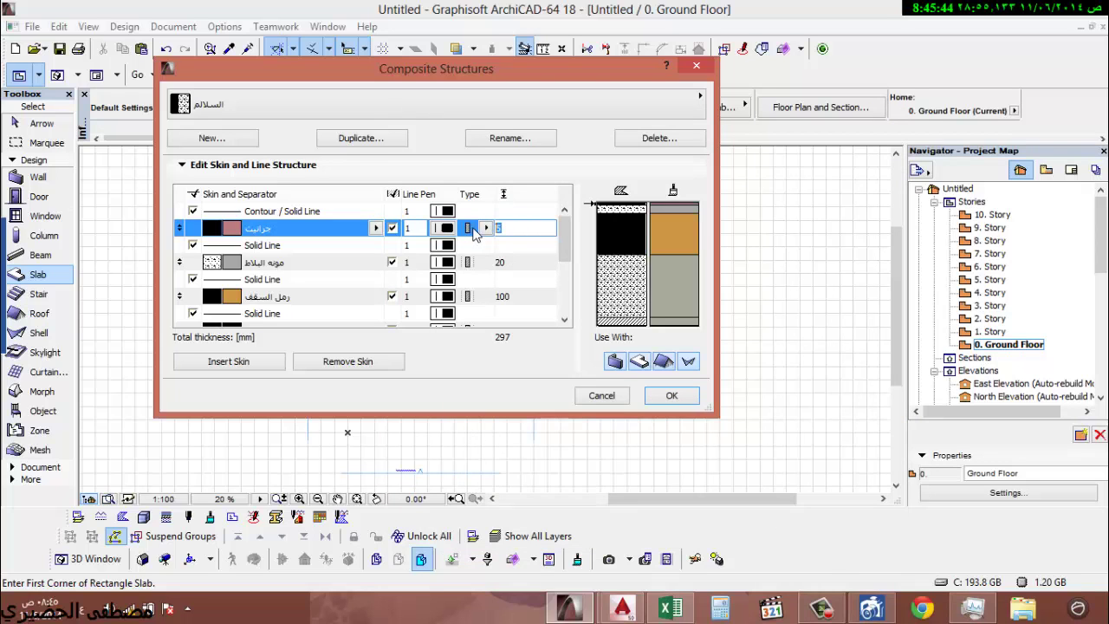
pyautogui.write('20')
pyautogui.click(312, 262)
pyautogui.click(313, 263)
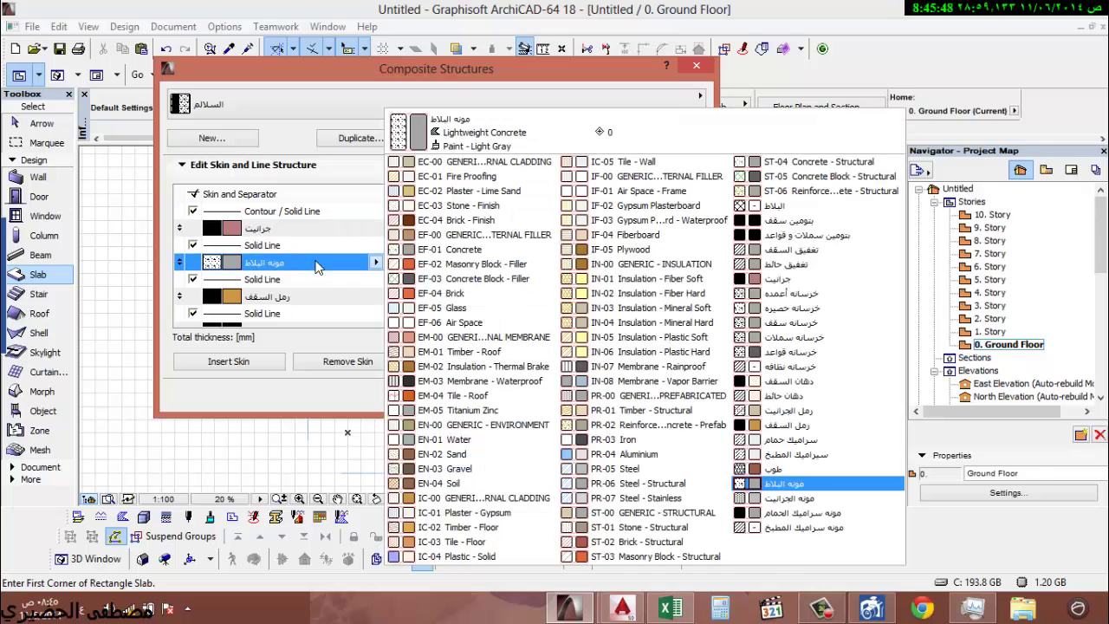
pyautogui.click(317, 268)
pyautogui.moveTo(378, 262); pyautogui.dragTo(827, 504)
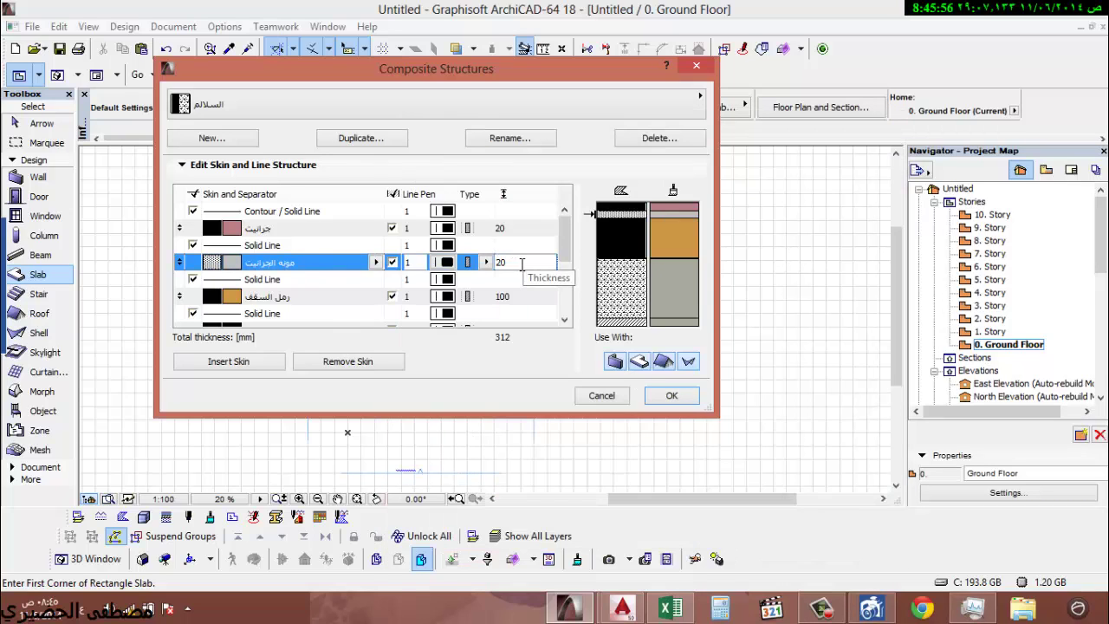
# - Change the third skin of السلالم to رمل الجرانيت and set its thickness to 50 mm
pyautogui.click(264, 362)
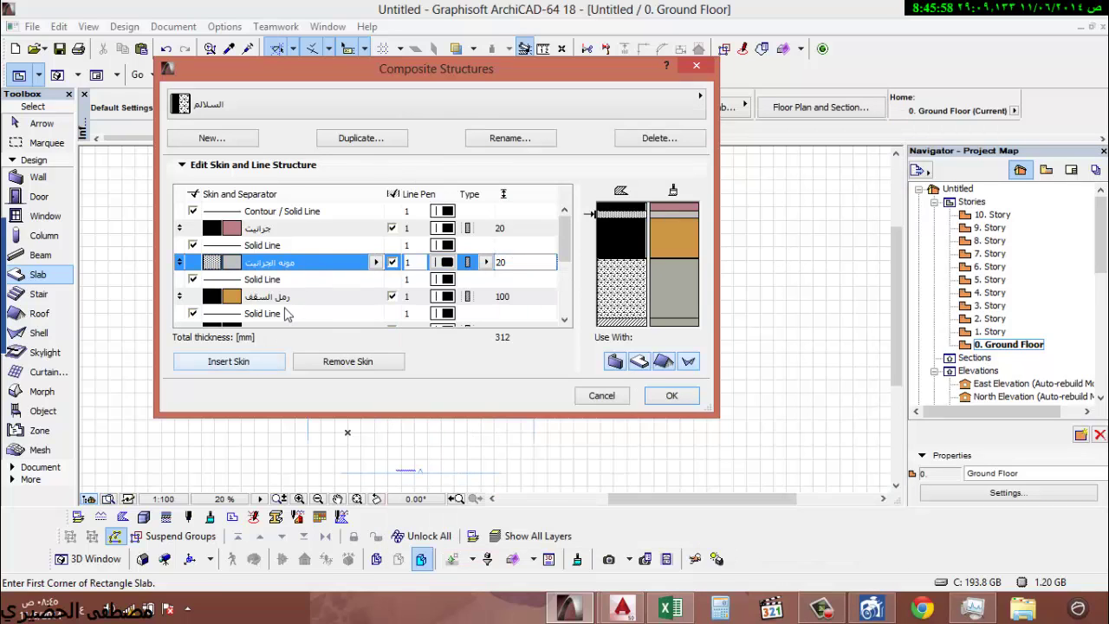
pyautogui.moveTo(299, 297); pyautogui.dragTo(813, 412)
pyautogui.click(518, 299)
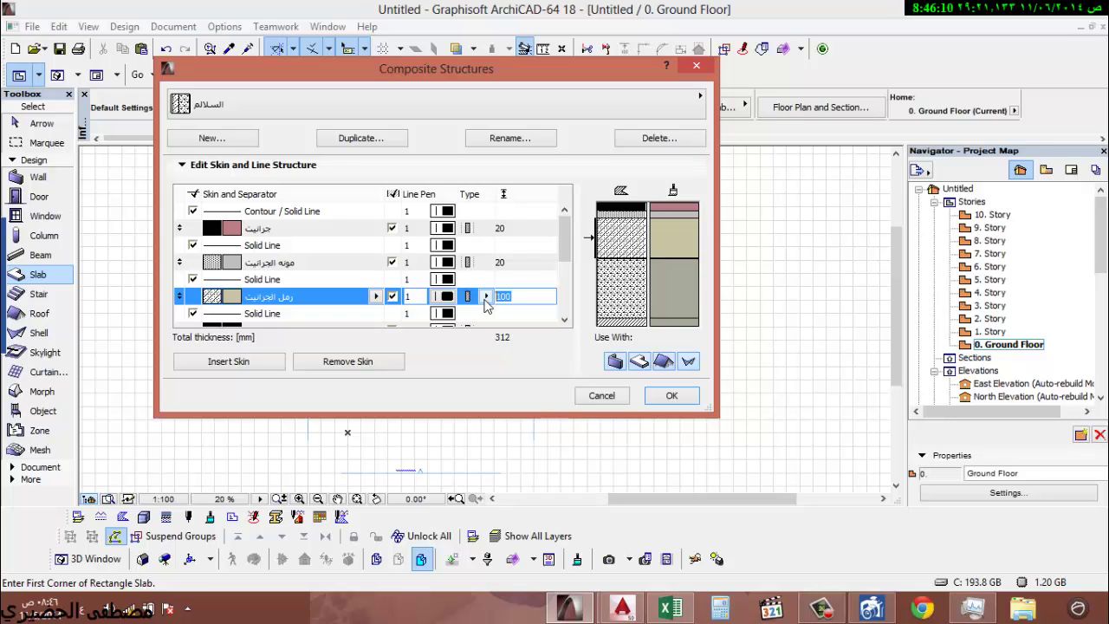
pyautogui.write('50')
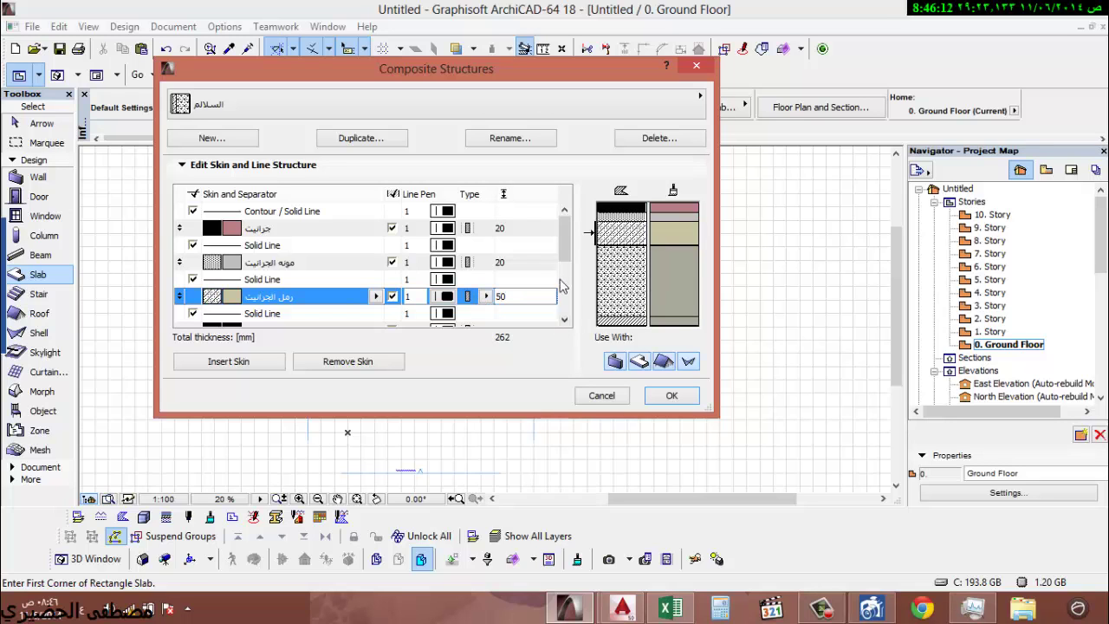
# - Remove the بتومين سقف skin from the السلالم composite
pyautogui.moveTo(564, 252); pyautogui.dragTo(565, 286)
pyautogui.click(288, 248)
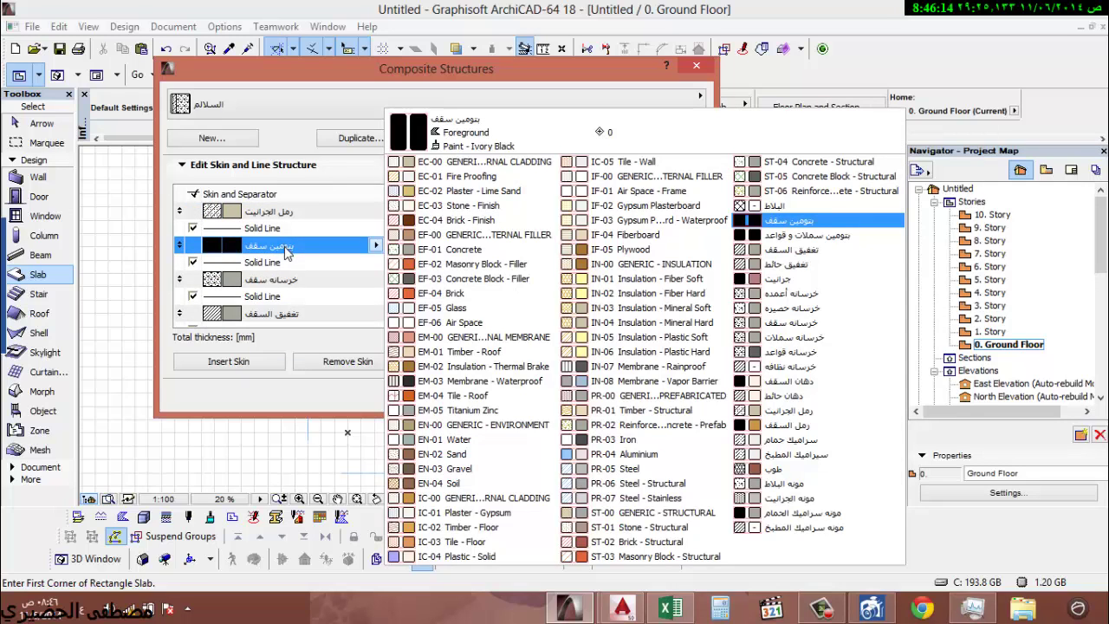
pyautogui.click(314, 251)
pyautogui.click(350, 361)
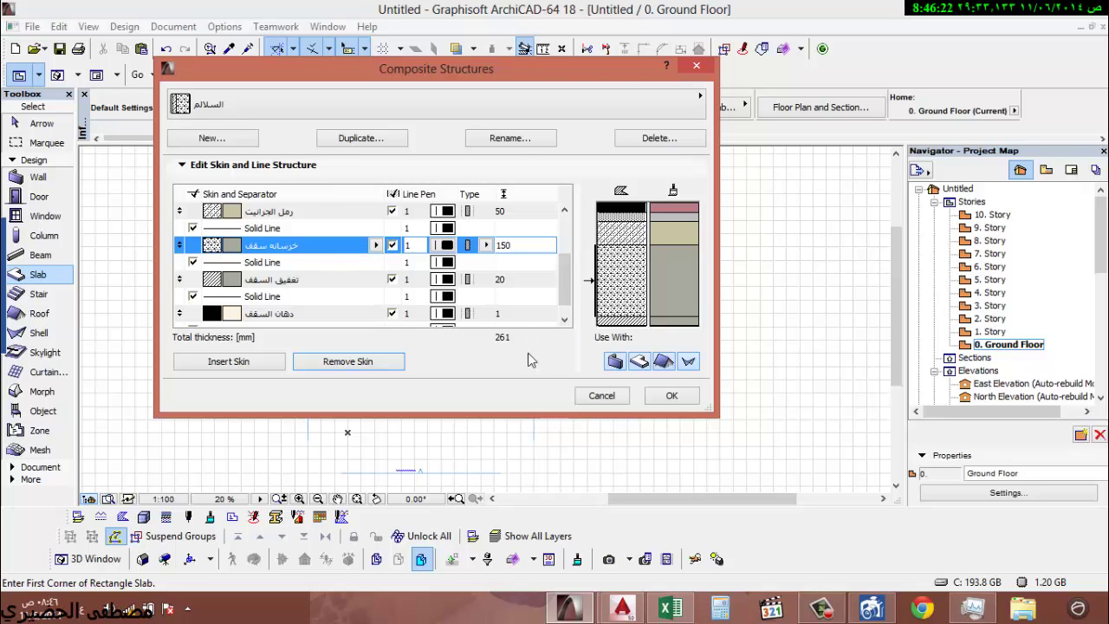
# - Remove the دهان السقف and تغفيق السقف skins below the concrete of السلالم and save the composites
pyautogui.click(269, 296)
pyautogui.click(407, 346)
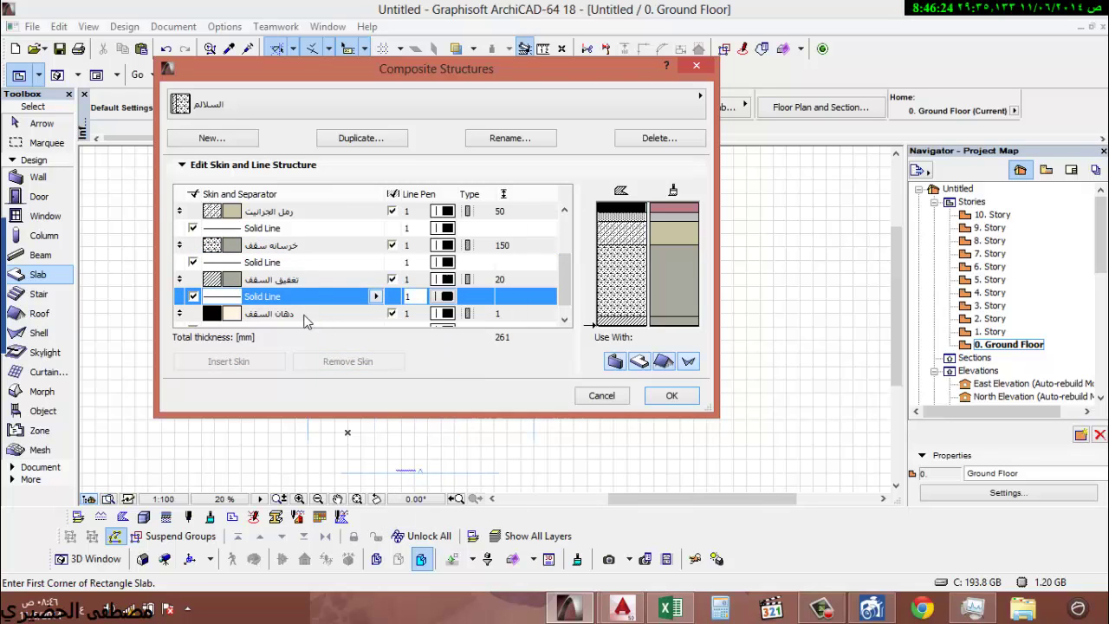
pyautogui.click(286, 313)
pyautogui.click(345, 364)
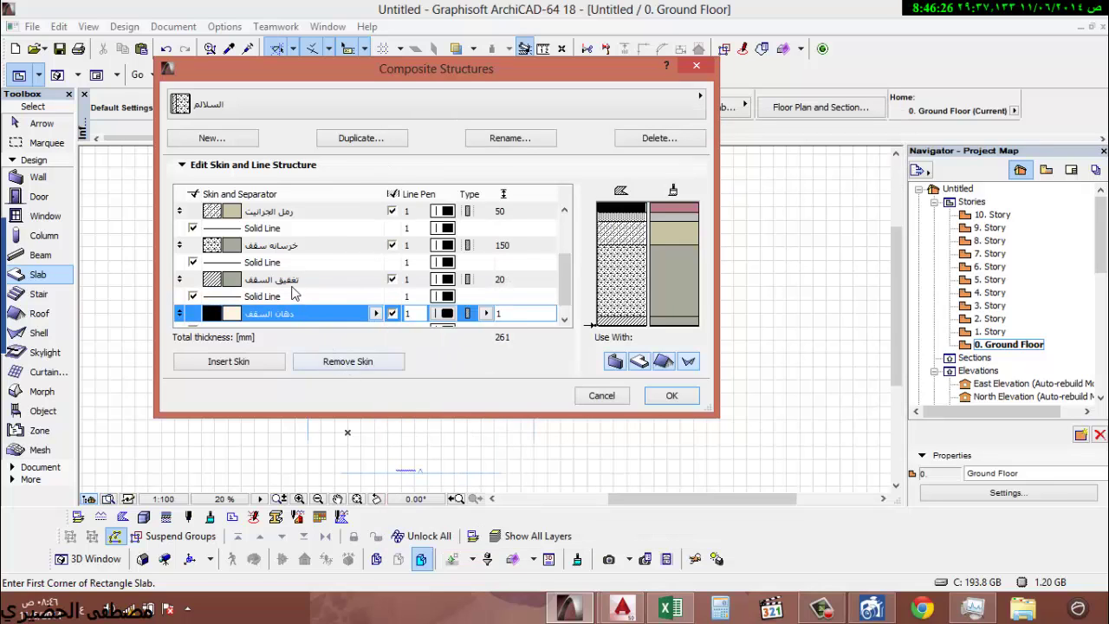
pyautogui.click(333, 362)
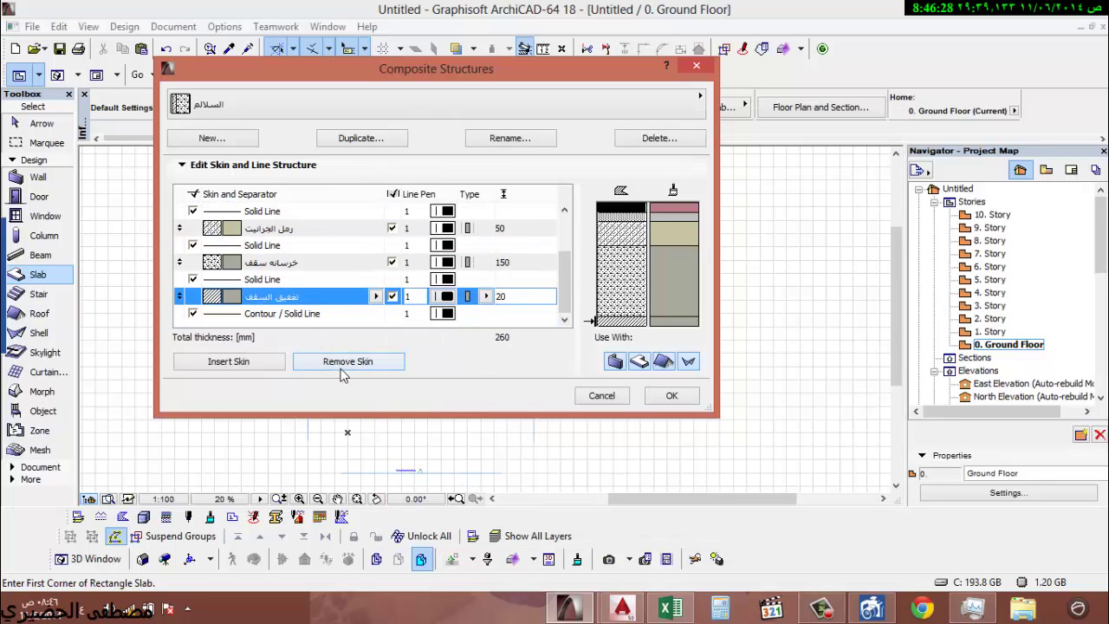
pyautogui.click(345, 365)
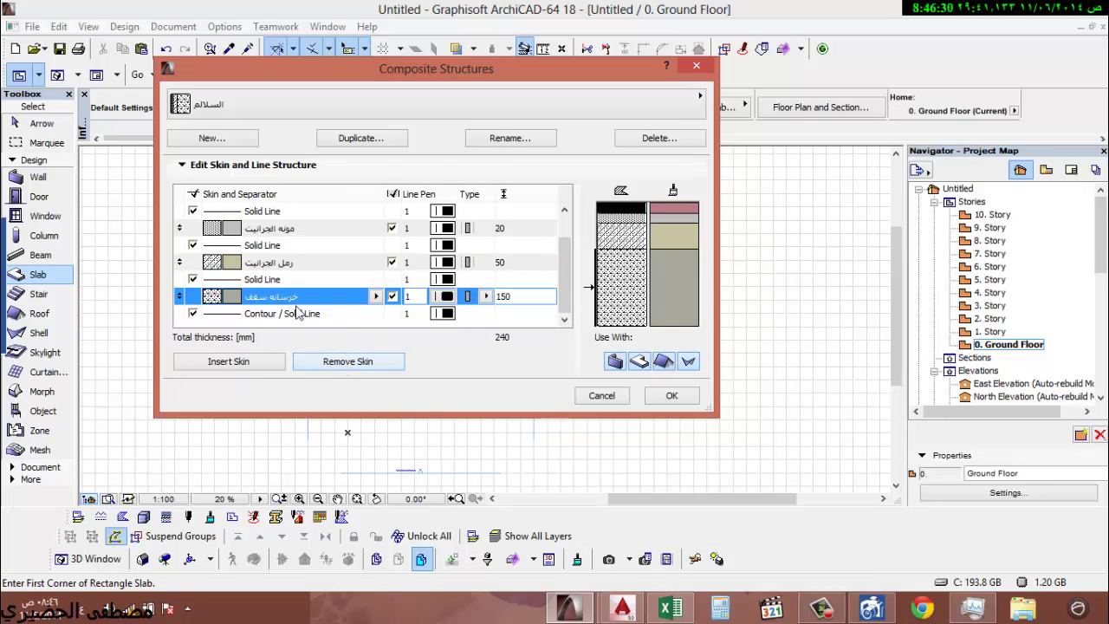
pyautogui.click(673, 396)
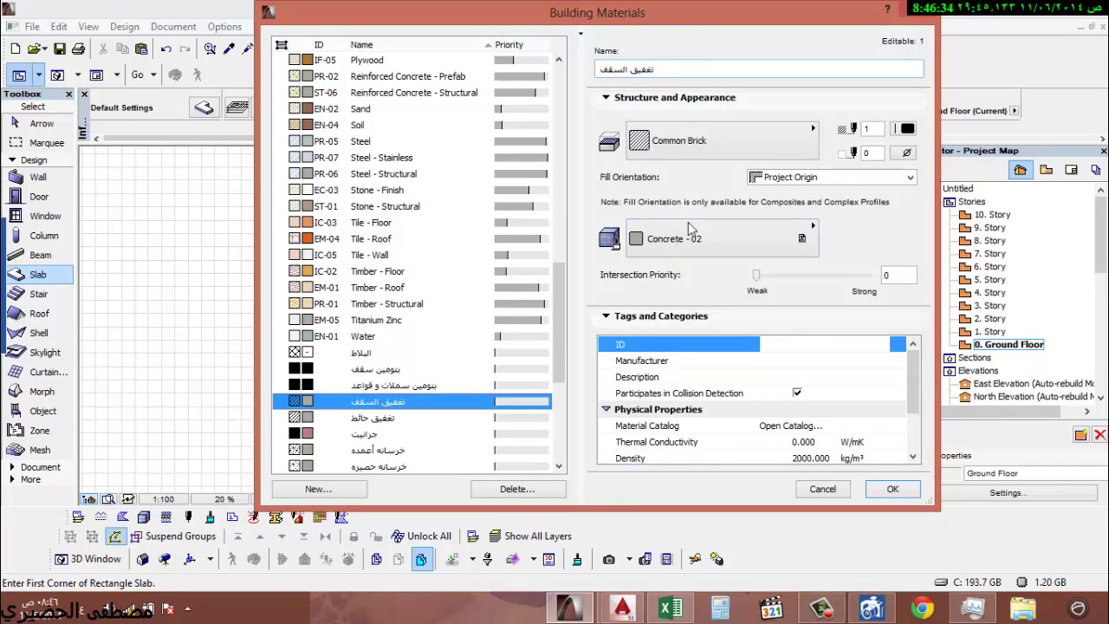
# - Duplicate the building material خرسانه أعمده as خرسانه السلالم and save the building materials
pyautogui.click(389, 451)
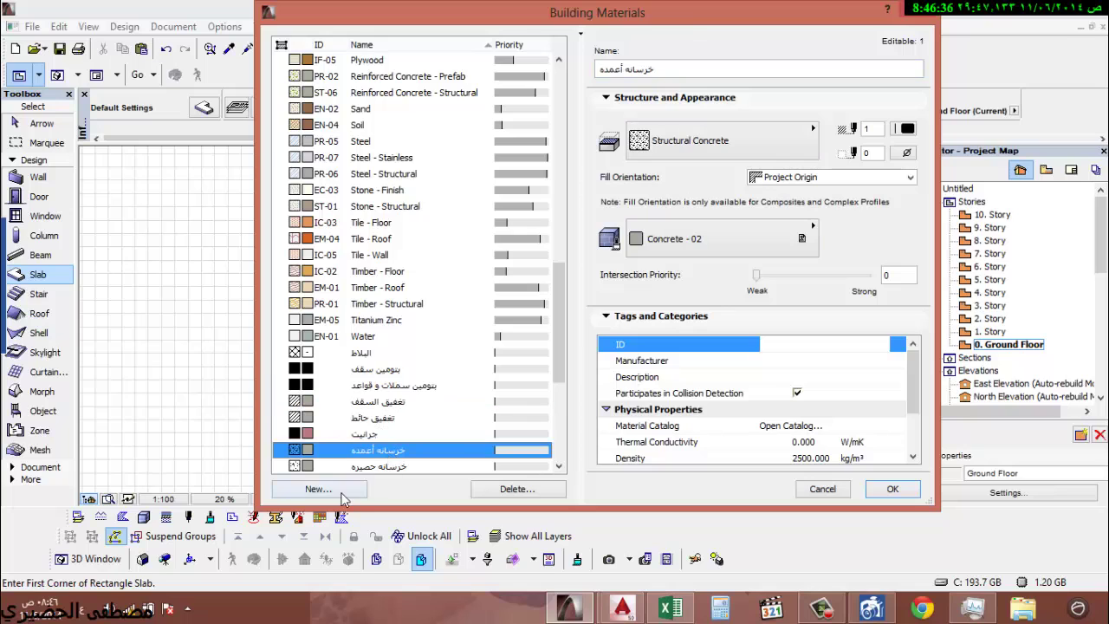
pyautogui.click(338, 493)
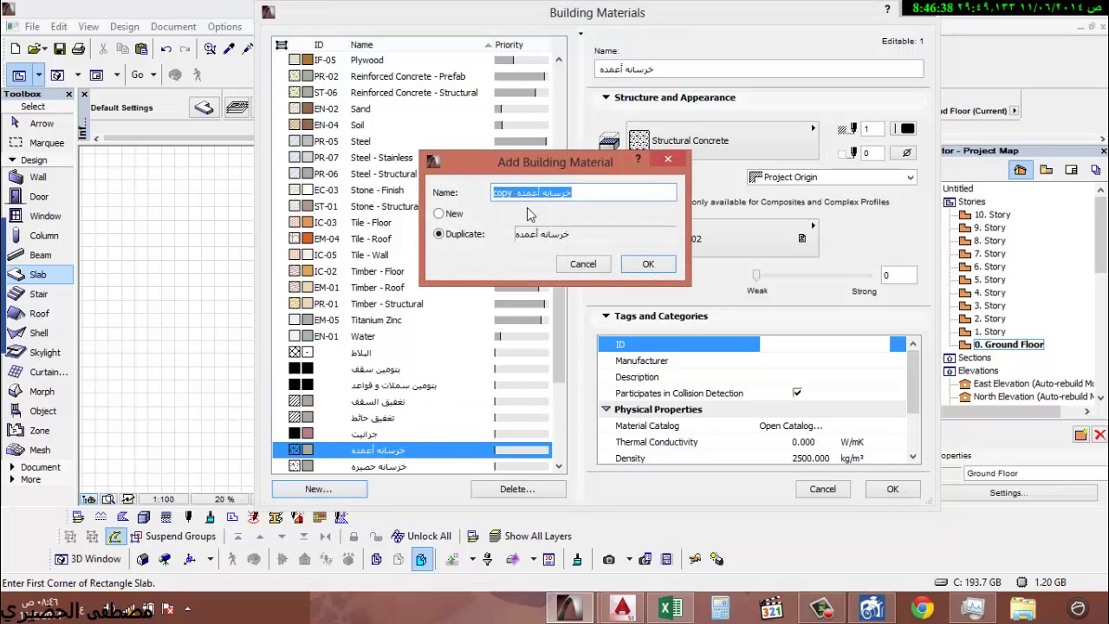
pyautogui.write('خرسانة')
pyautogui.press('BackSpace')
pyautogui.write('ه')
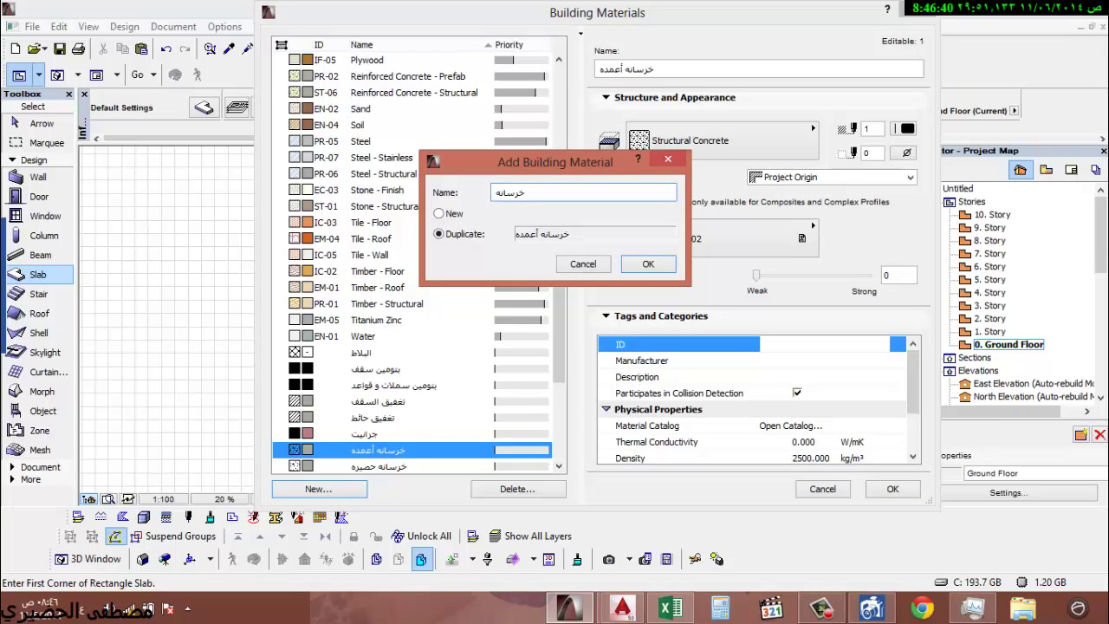
pyautogui.write(' السلالم')
pyautogui.click(649, 263)
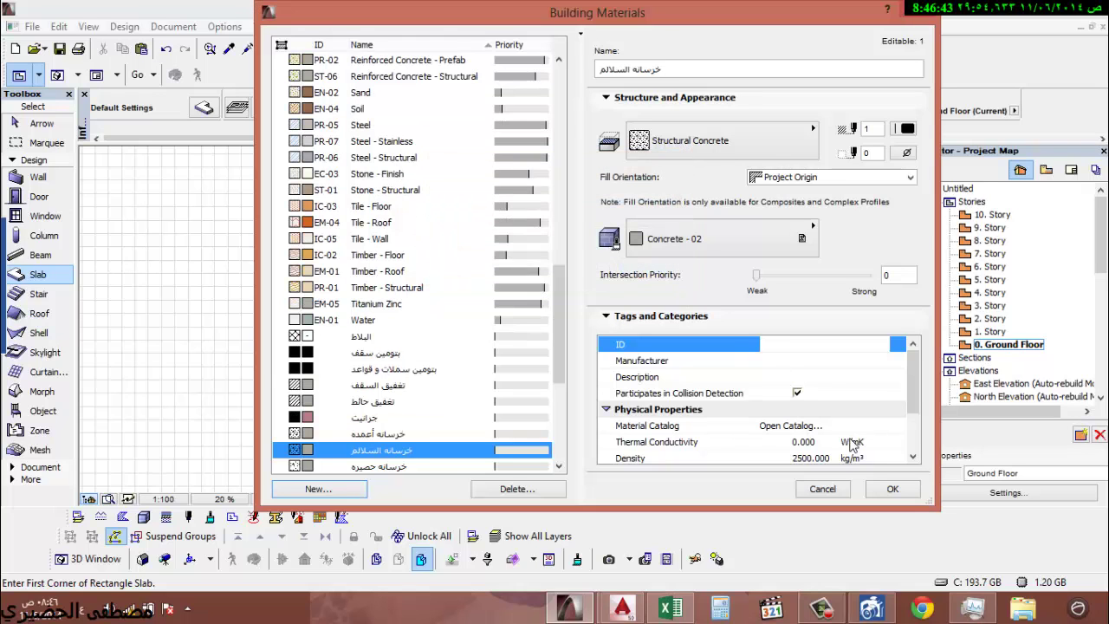
pyautogui.click(893, 491)
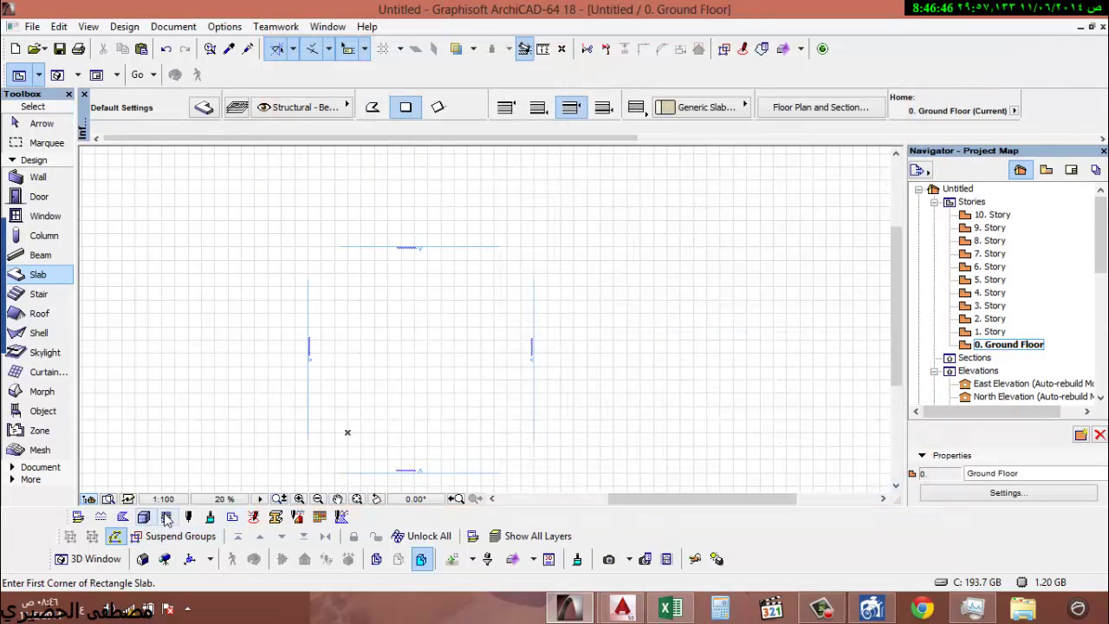
# - Reopen the السلالم composite, change its lowest skin to خرسانه السلالم and save the composites
pyautogui.click(330, 103)
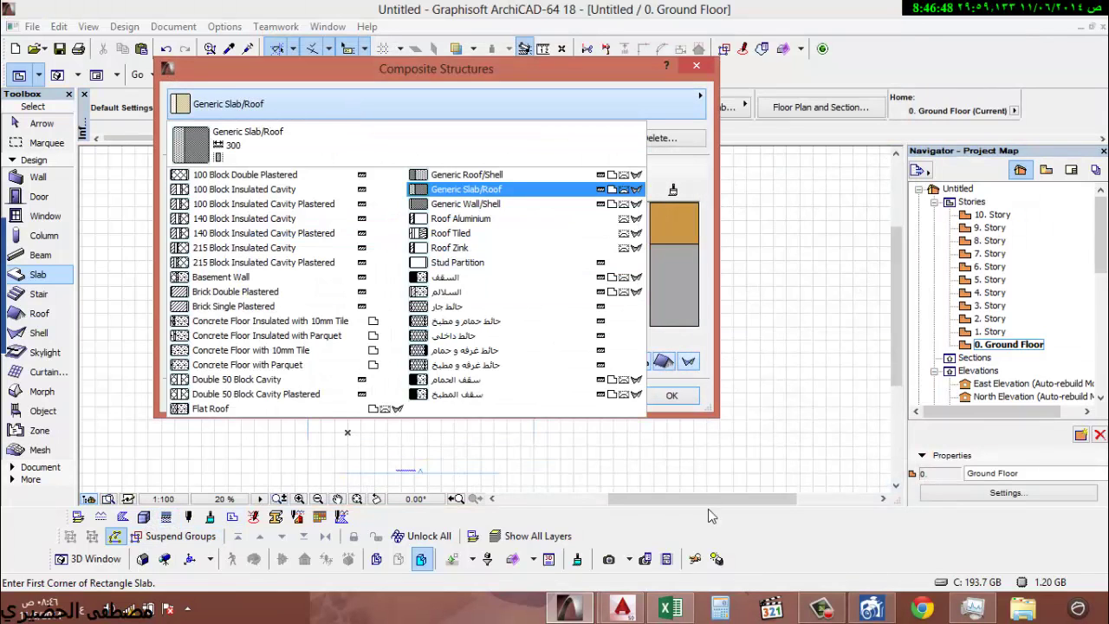
pyautogui.click(482, 293)
pyautogui.scroll(-1, 559, 247)
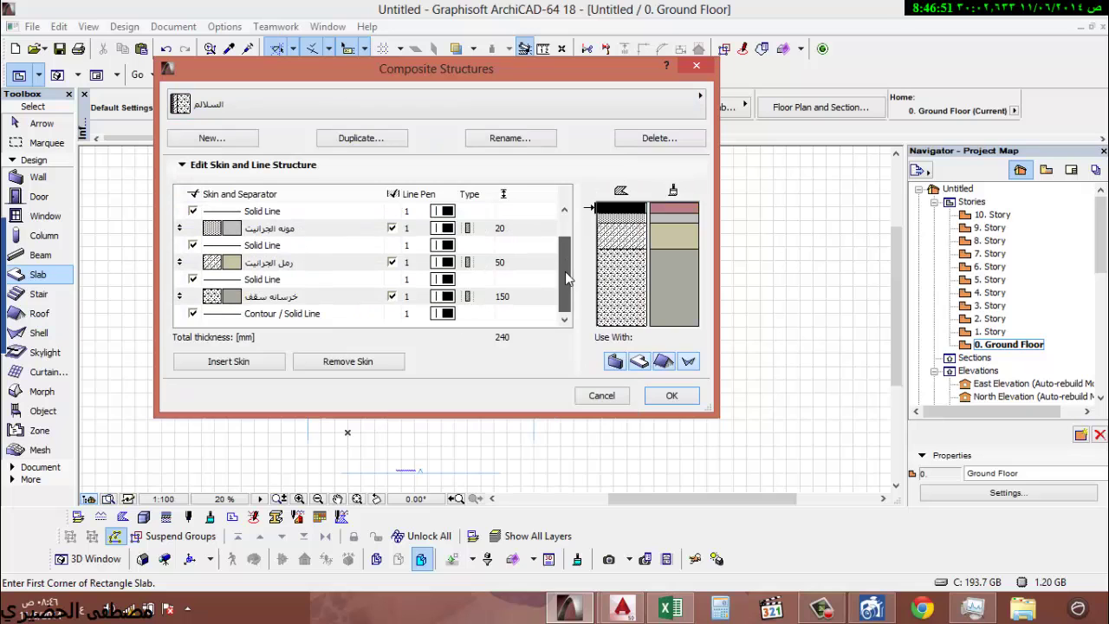
pyautogui.click(321, 299)
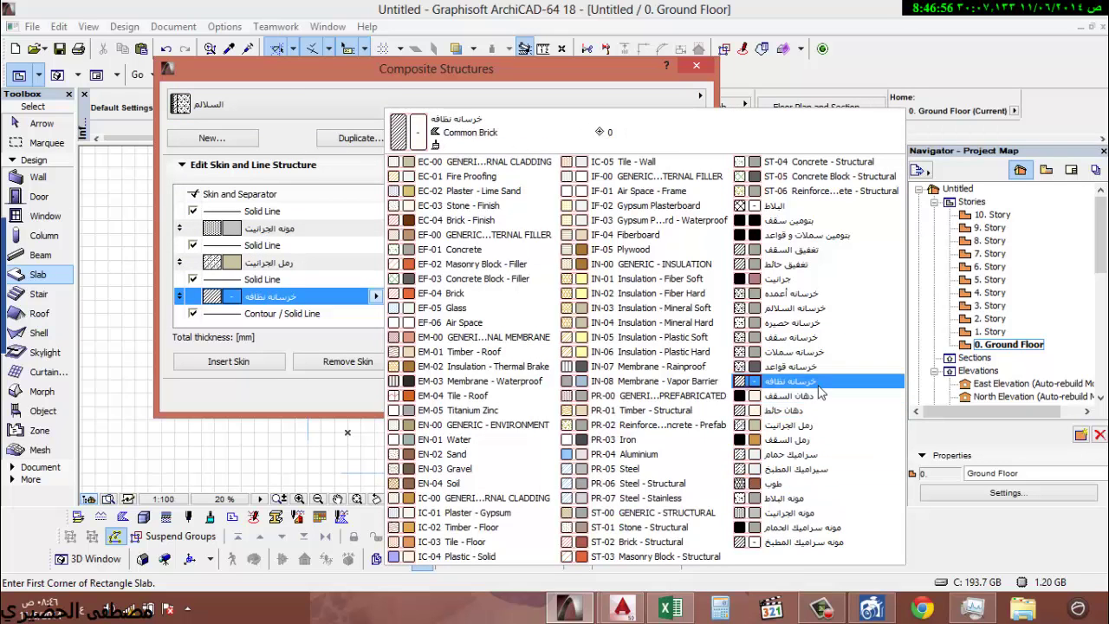
pyautogui.click(812, 307)
pyautogui.doubleClick(499, 296)
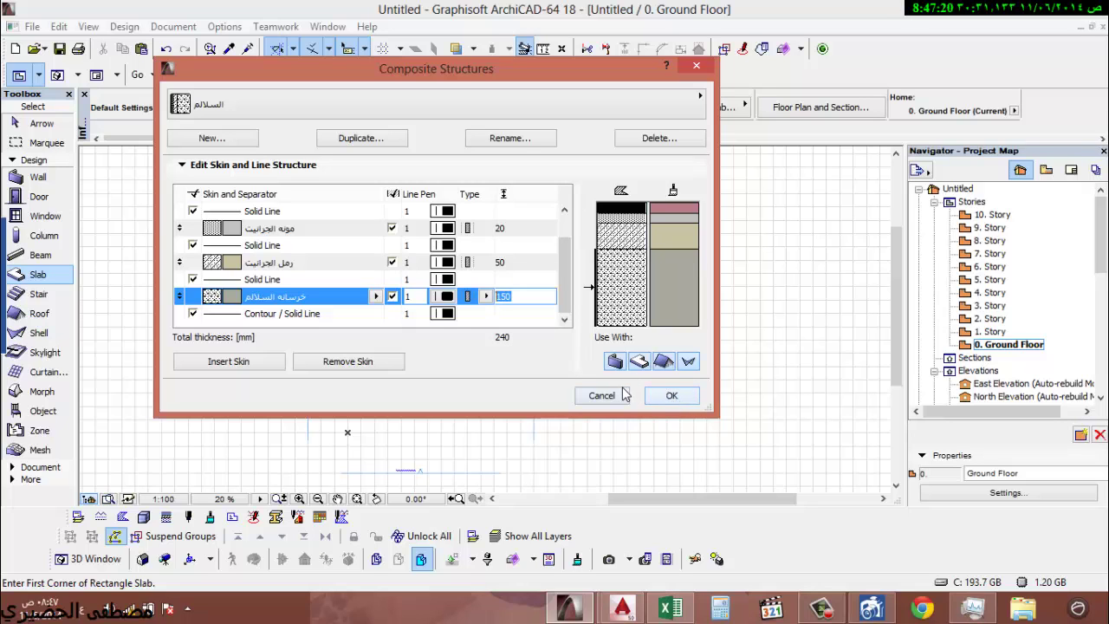
pyautogui.click(669, 396)
# - Set the slab default structure to the السلالم composite
pyautogui.scroll(3, 381, 309)
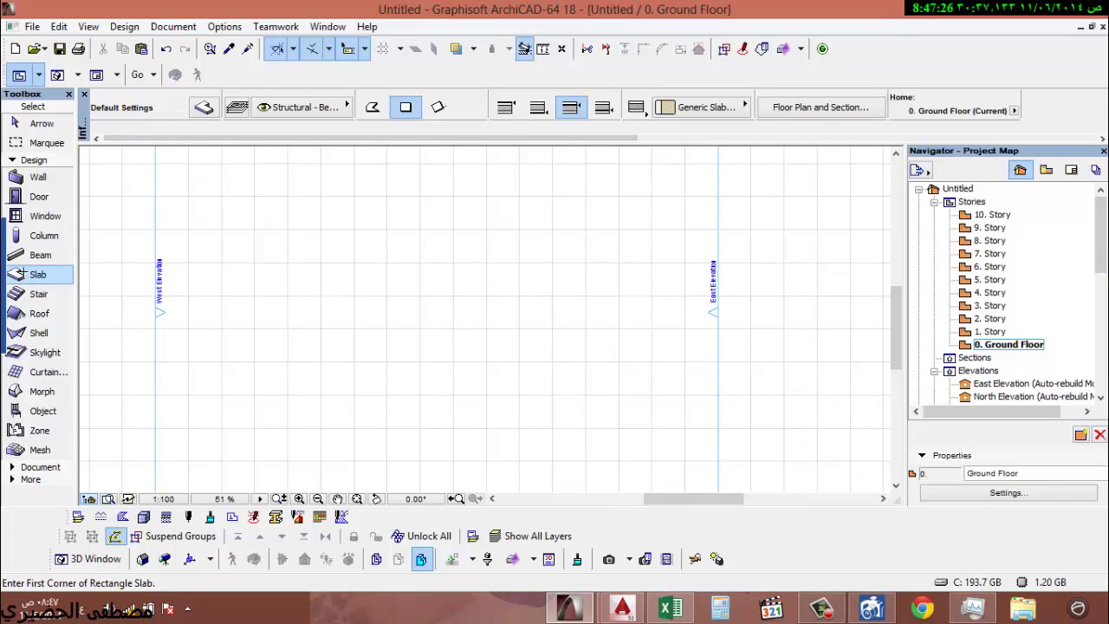
pyautogui.doubleClick(20, 274)
pyautogui.click(538, 180)
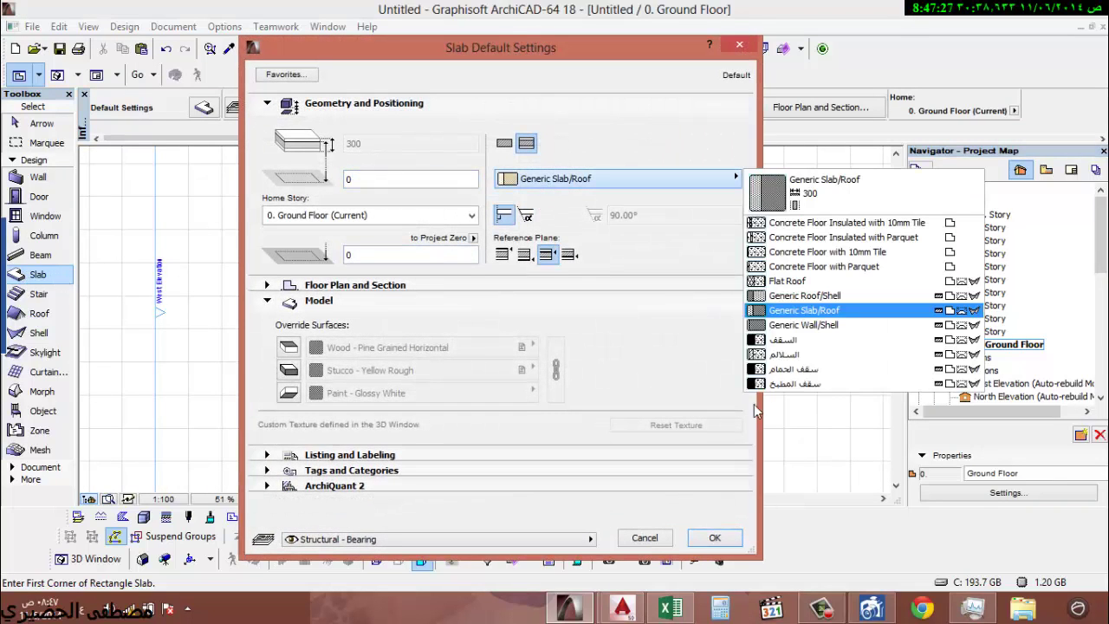
pyautogui.click(804, 355)
pyautogui.click(715, 538)
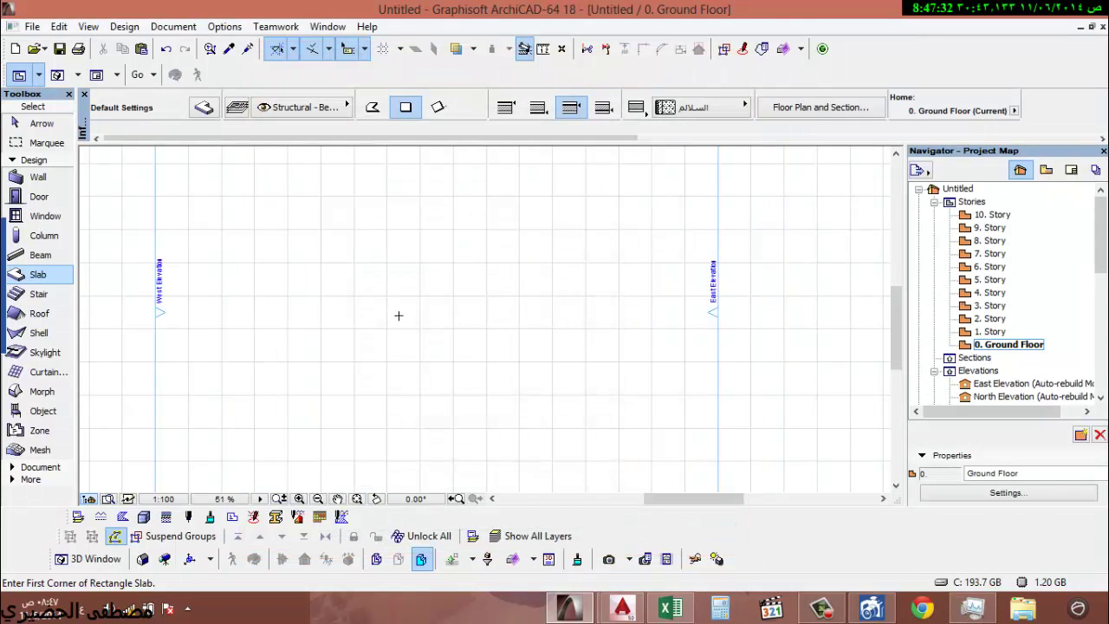
# - Draw a rectangular slab 3000 mm long and 270 mm wide between the West and East elevation lines
pyautogui.click(362, 364)
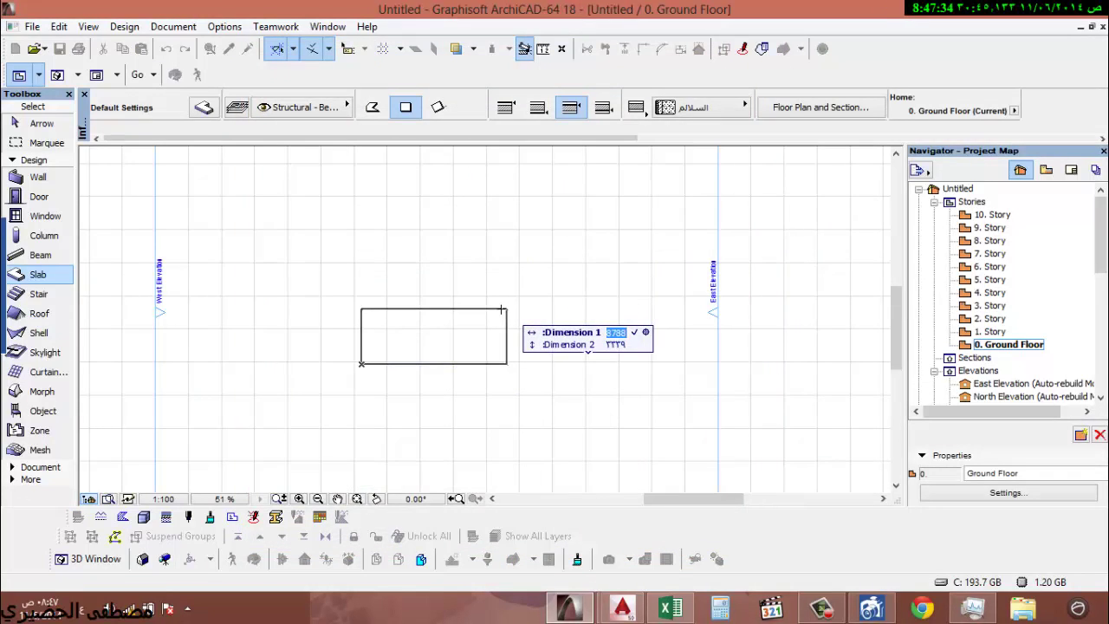
pyautogui.write('270')
pyautogui.press('Tab')
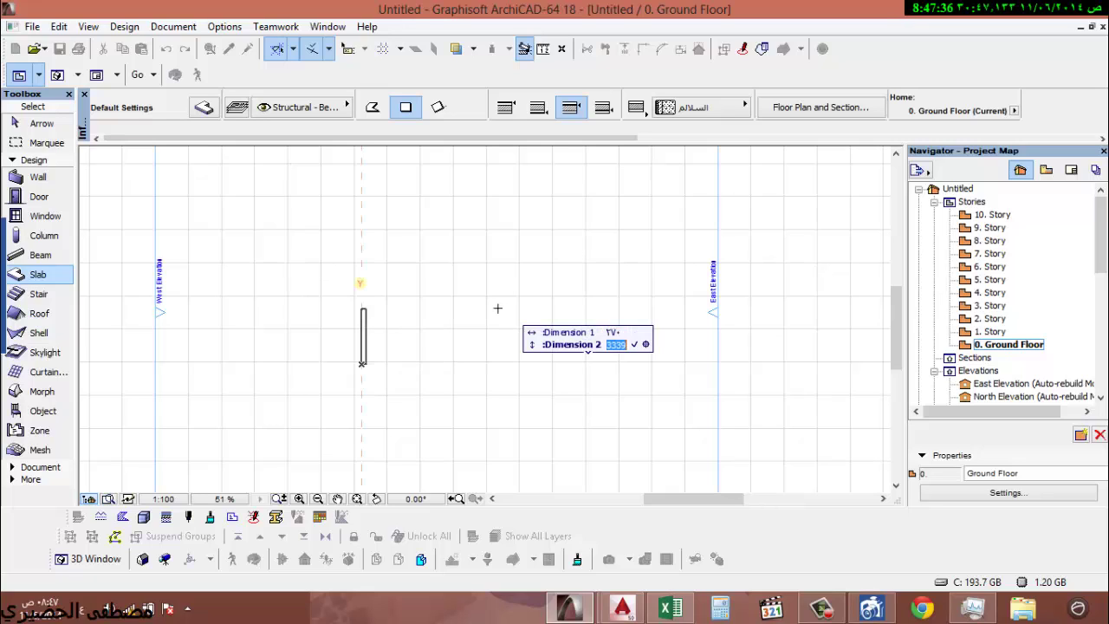
pyautogui.press('Escape')
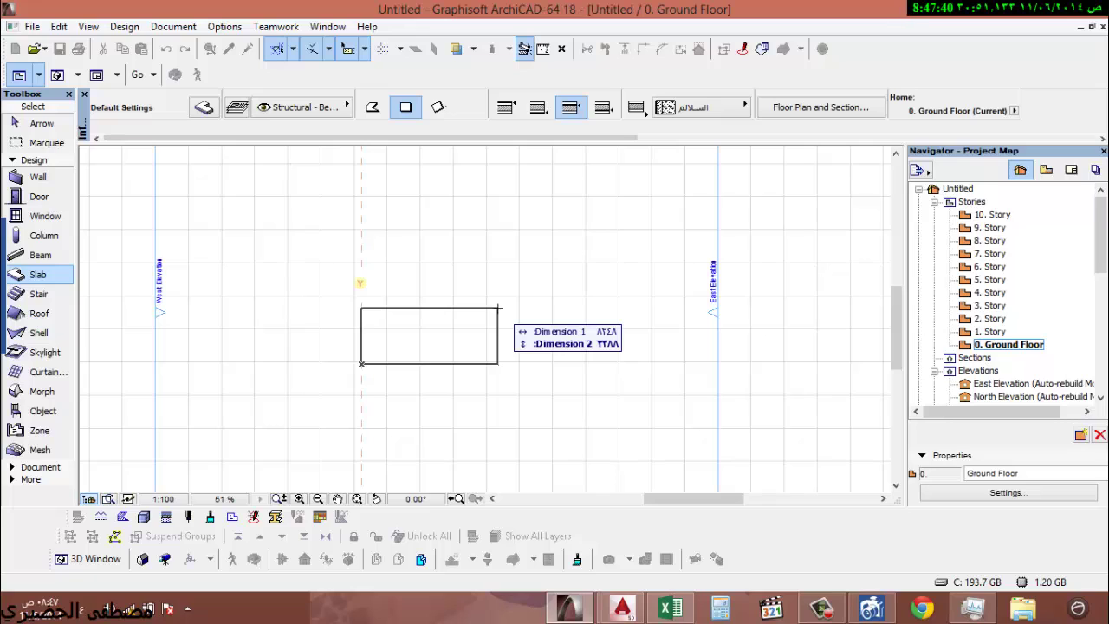
pyautogui.write('3000')
pyautogui.press('Return')
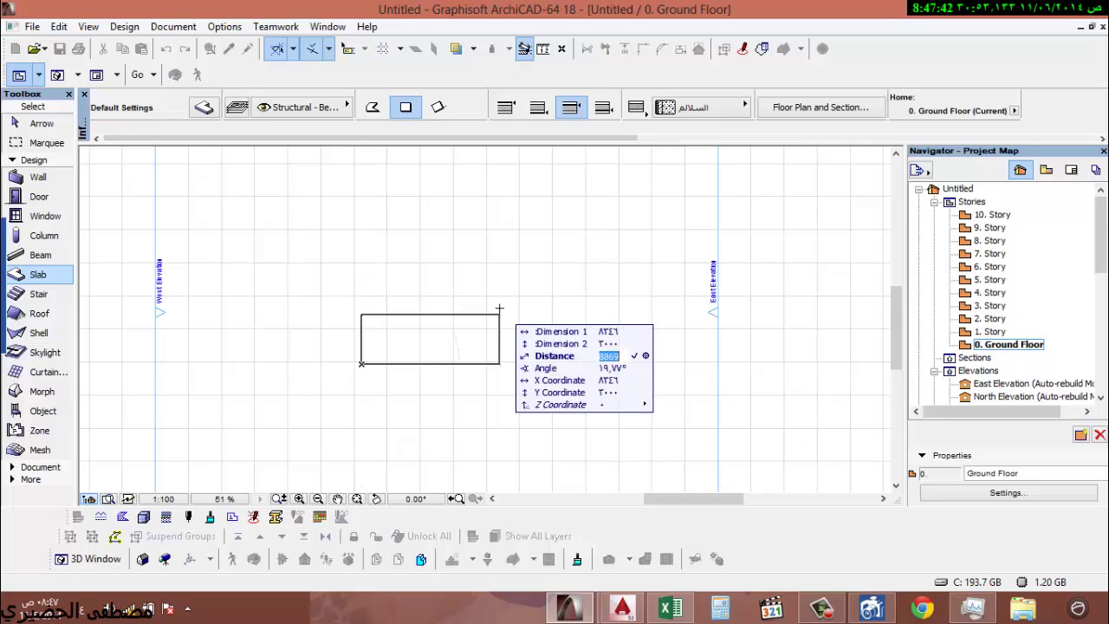
pyautogui.press('Escape')
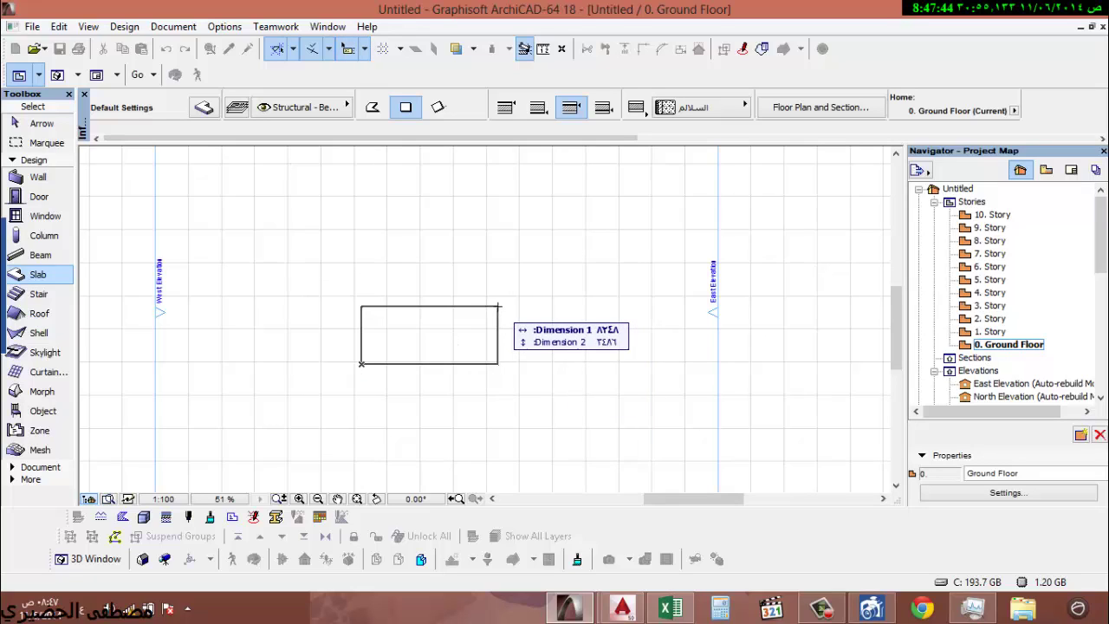
pyautogui.write('2000')
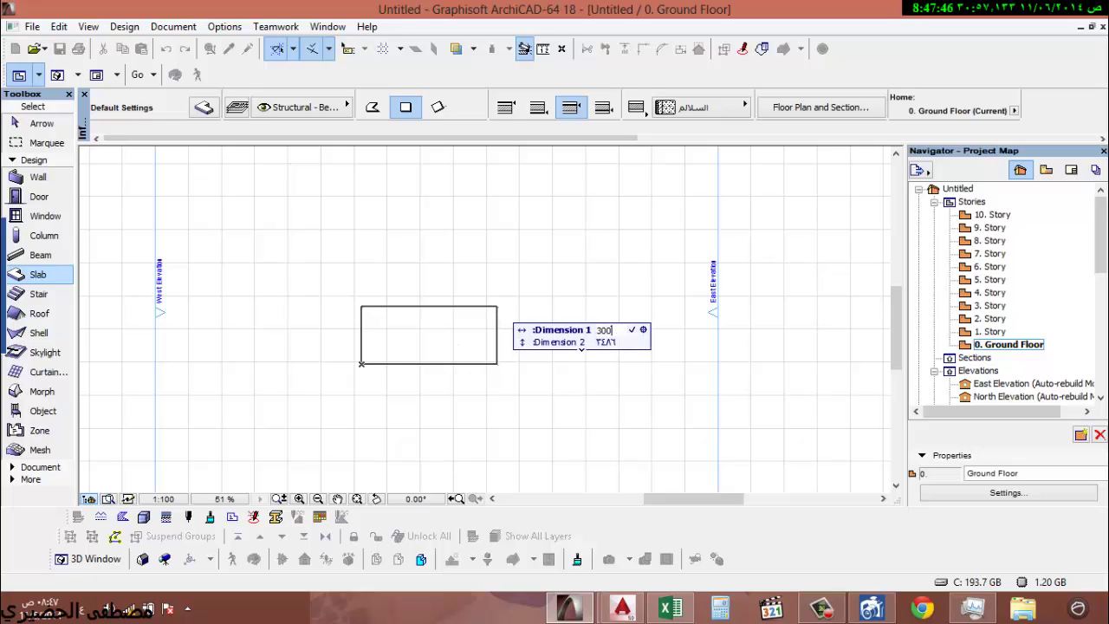
pyautogui.press('Tab')
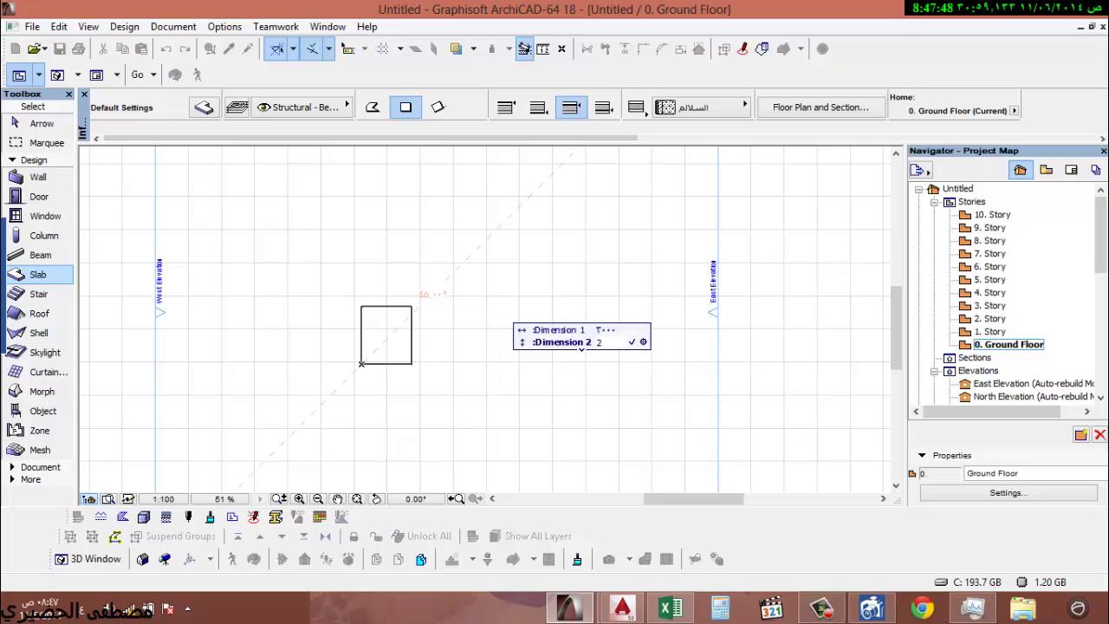
pyautogui.write('270')
pyautogui.press('Return')
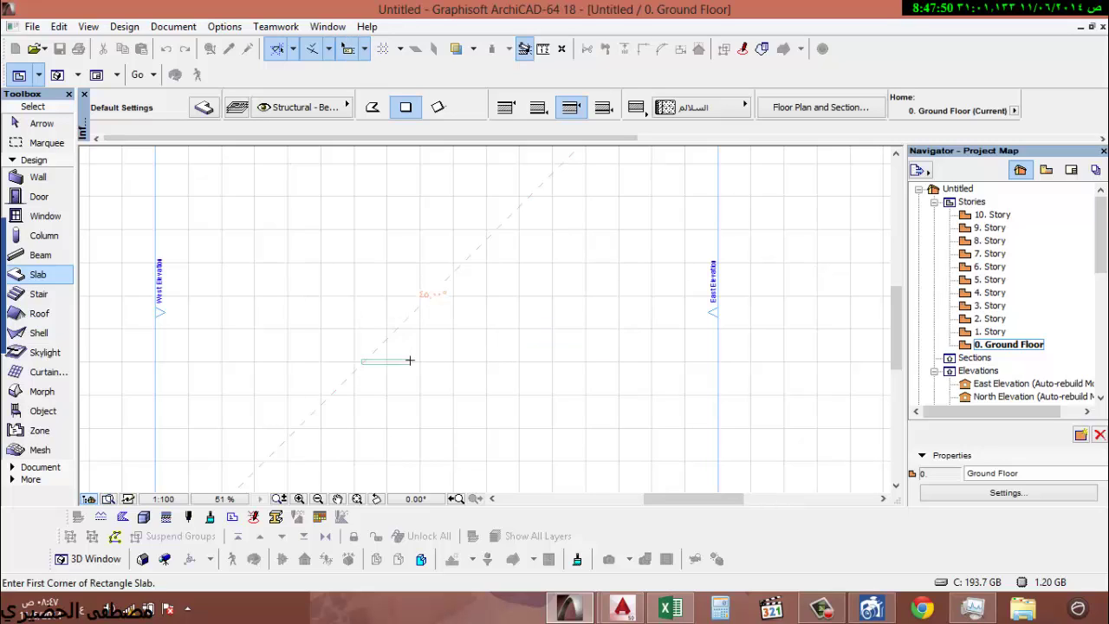
# - Multiply the slab with 5 dragged copies, stacking them edge to edge upward along its 270 mm width
pyautogui.scroll(4, 373, 357)
pyautogui.press('Escape')
pyautogui.click(346, 378)
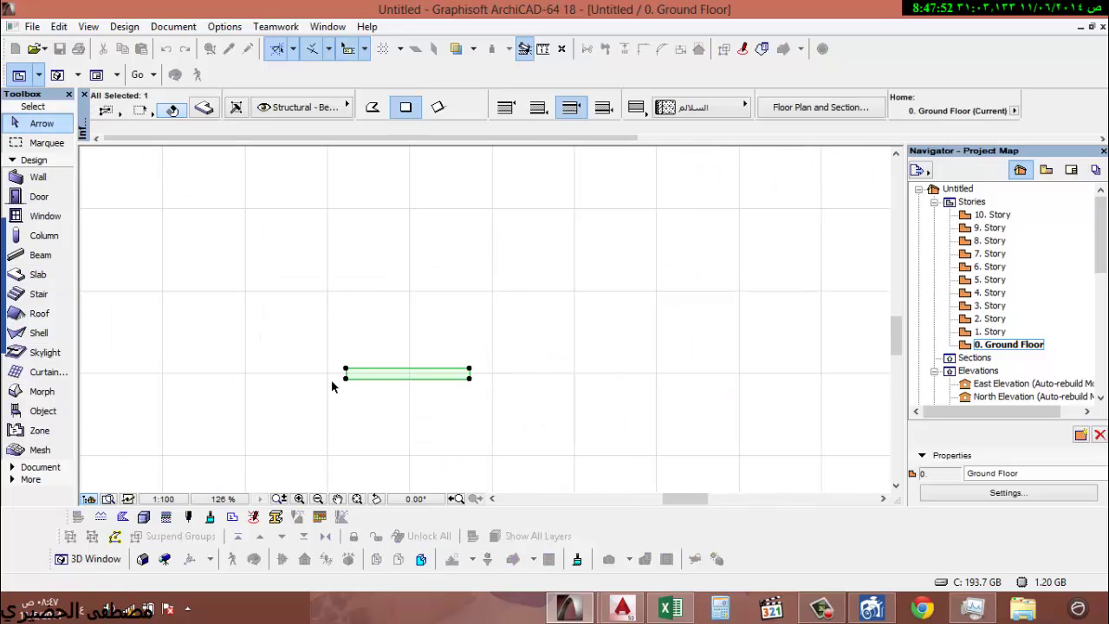
pyautogui.click(346, 379)
pyautogui.scroll(3, 347, 355)
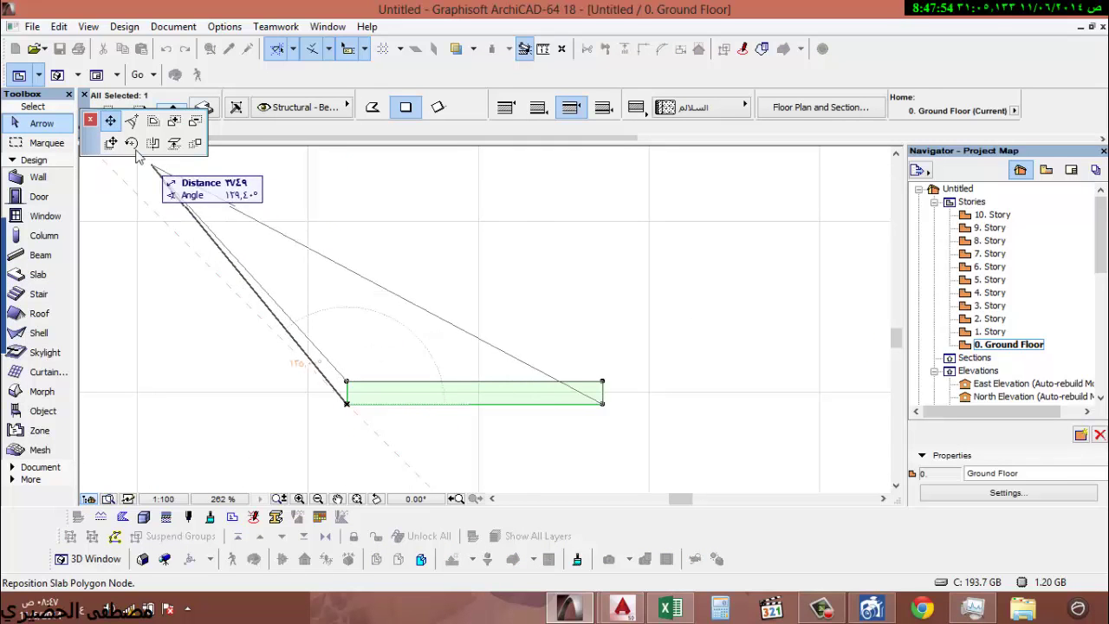
pyautogui.click(110, 143)
pyautogui.click(196, 142)
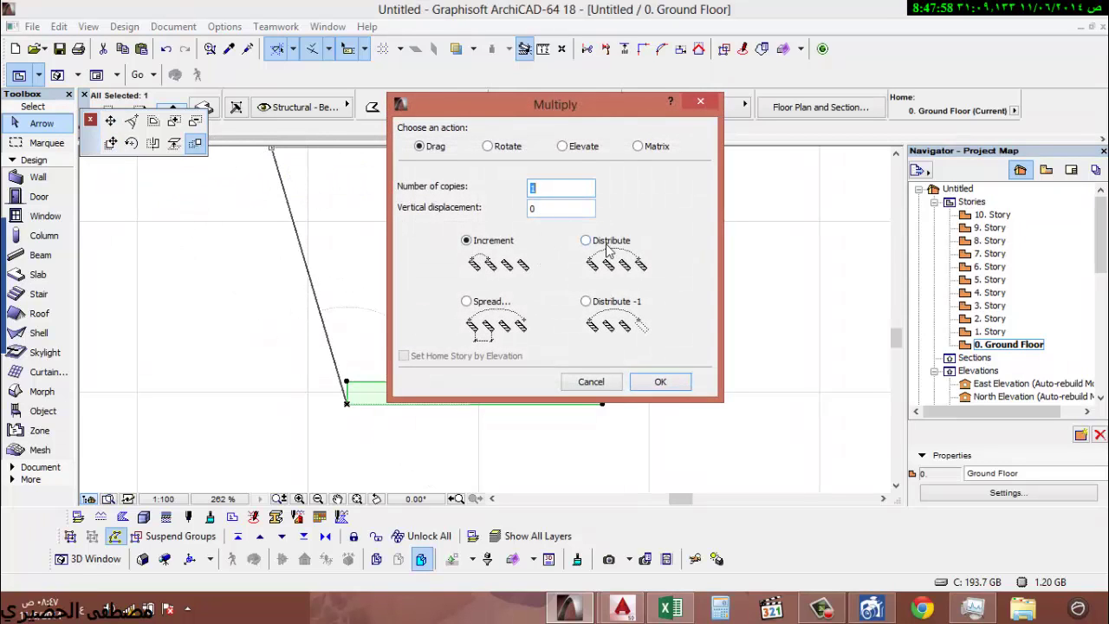
pyautogui.click(586, 241)
pyautogui.write('5')
pyautogui.click(660, 378)
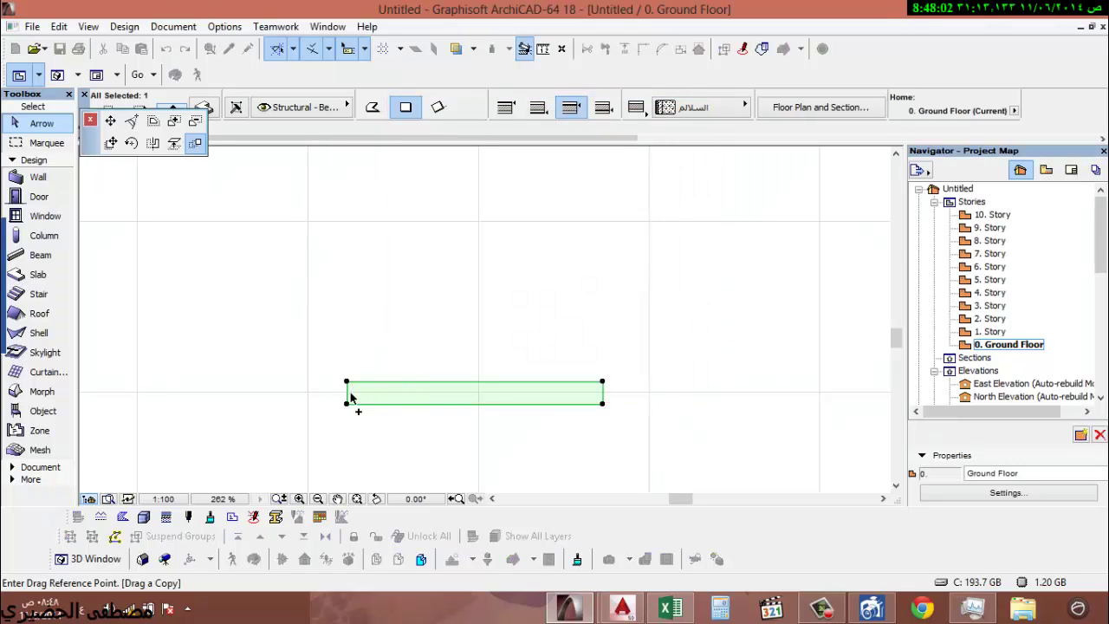
pyautogui.click(346, 382)
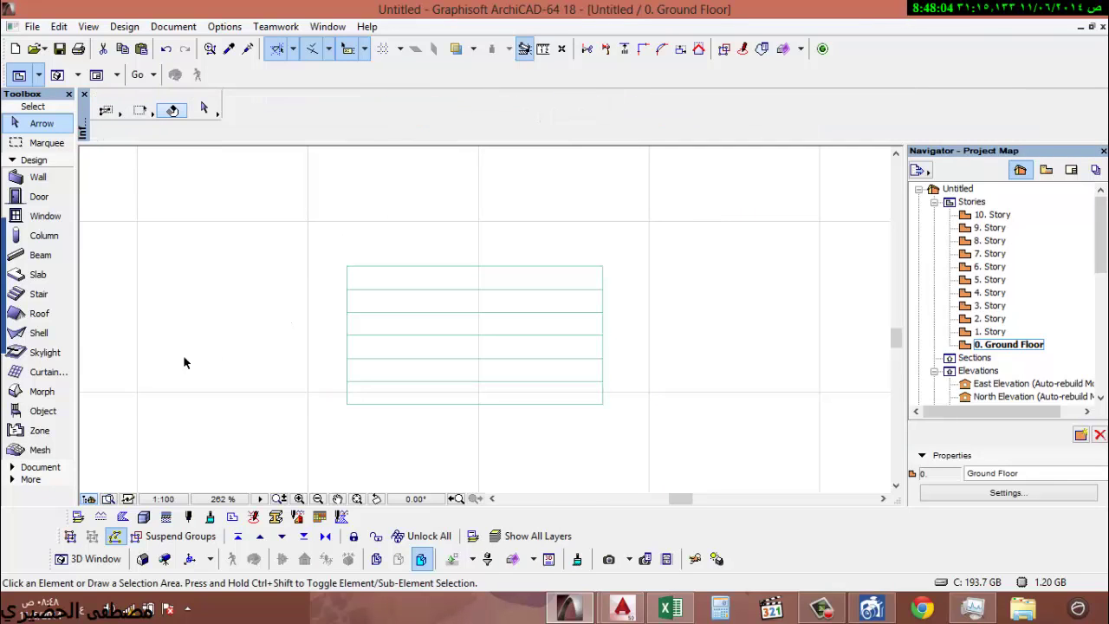
# - Draw a vertical section line across all the slabs near their left end, looking to the right
pyautogui.click(35, 468)
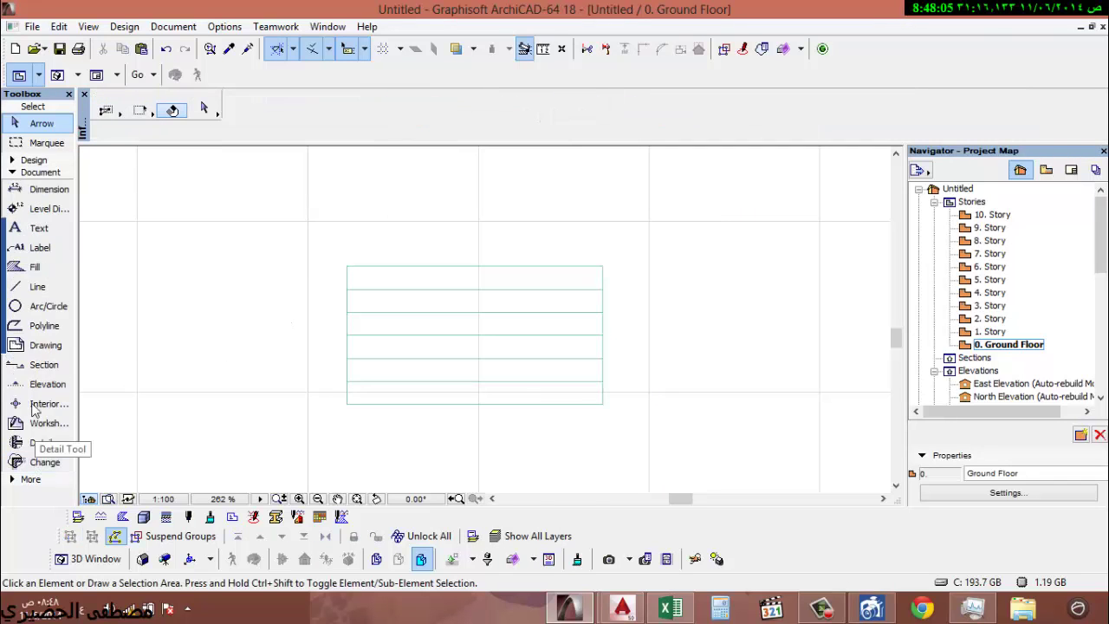
pyautogui.click(69, 367)
pyautogui.click(356, 237)
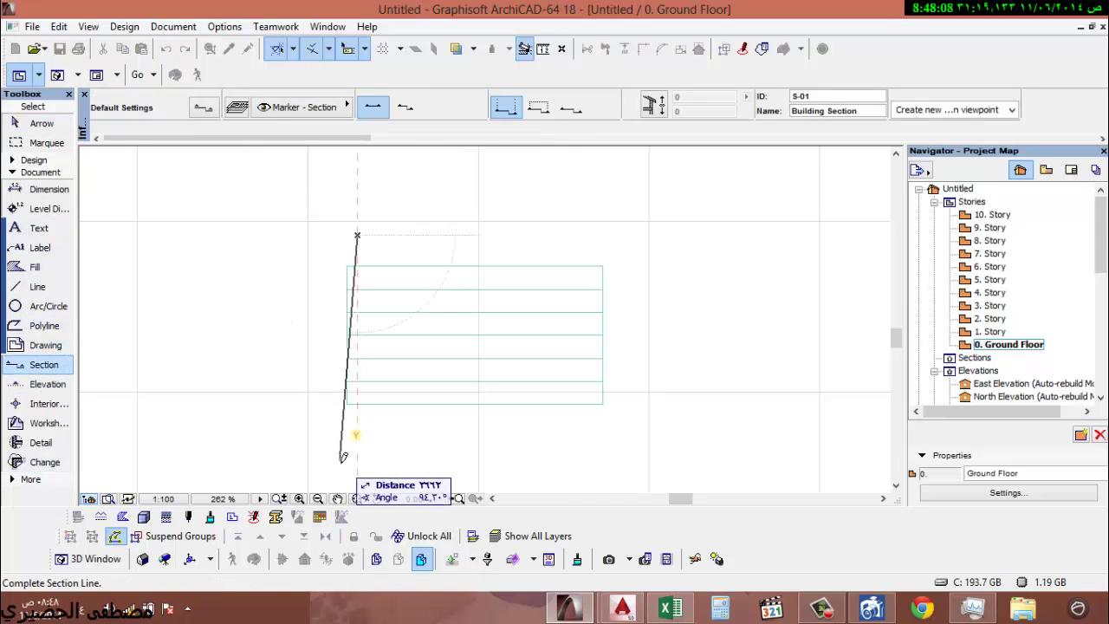
pyautogui.click(357, 463)
pyautogui.click(441, 448)
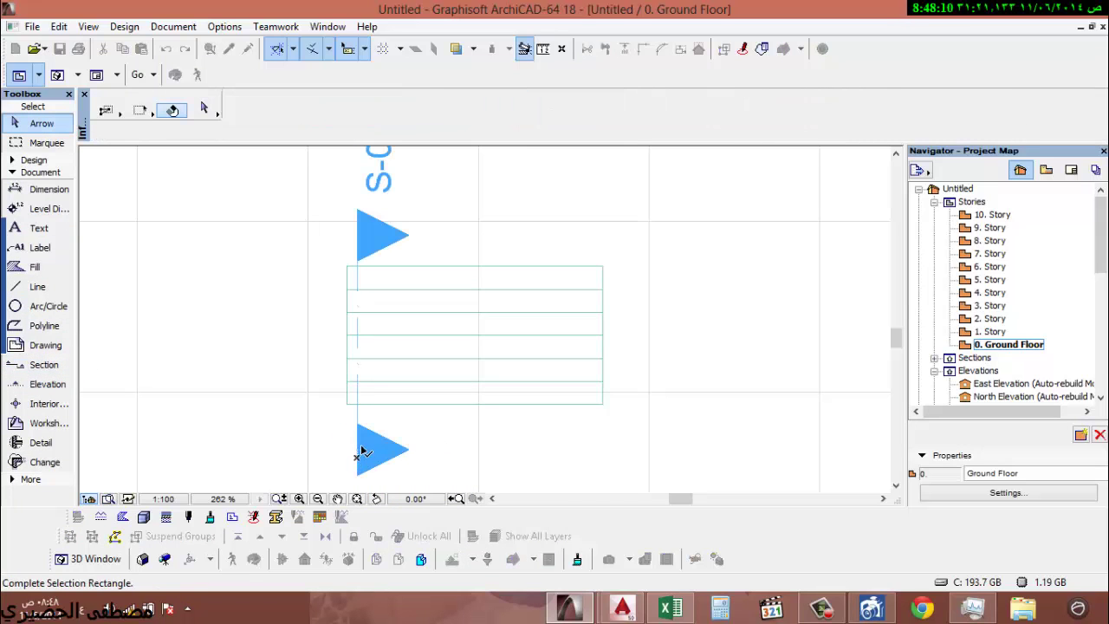
# - Set the section marker's text size to 1 mm and its marker size to 2 mm
pyautogui.click(366, 444)
pyautogui.rightClick(369, 437)
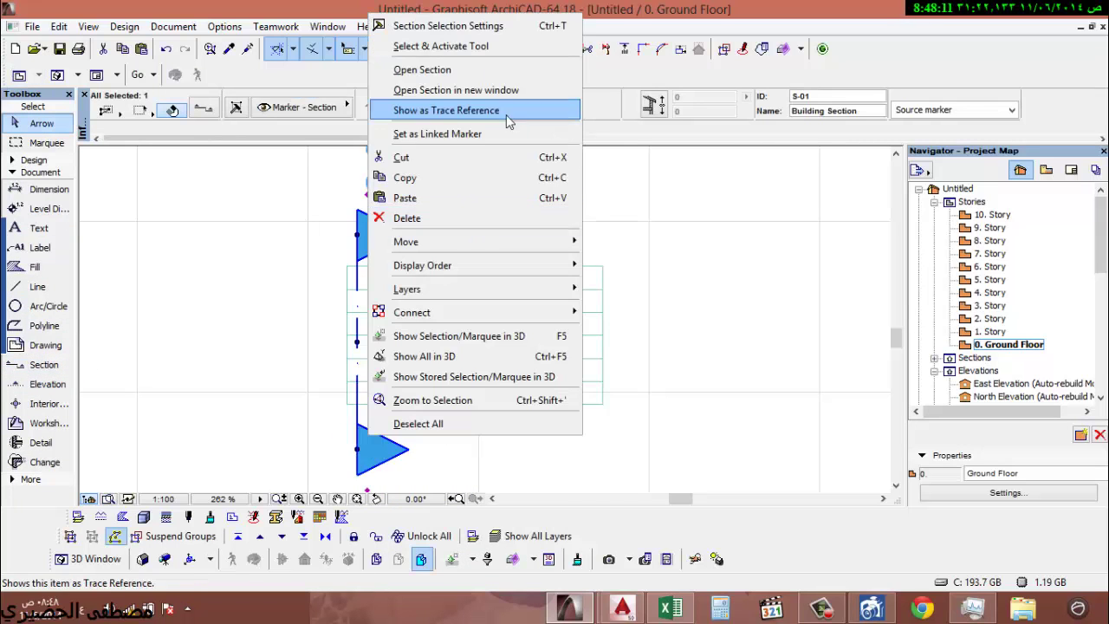
pyautogui.click(508, 26)
pyautogui.doubleClick(541, 321)
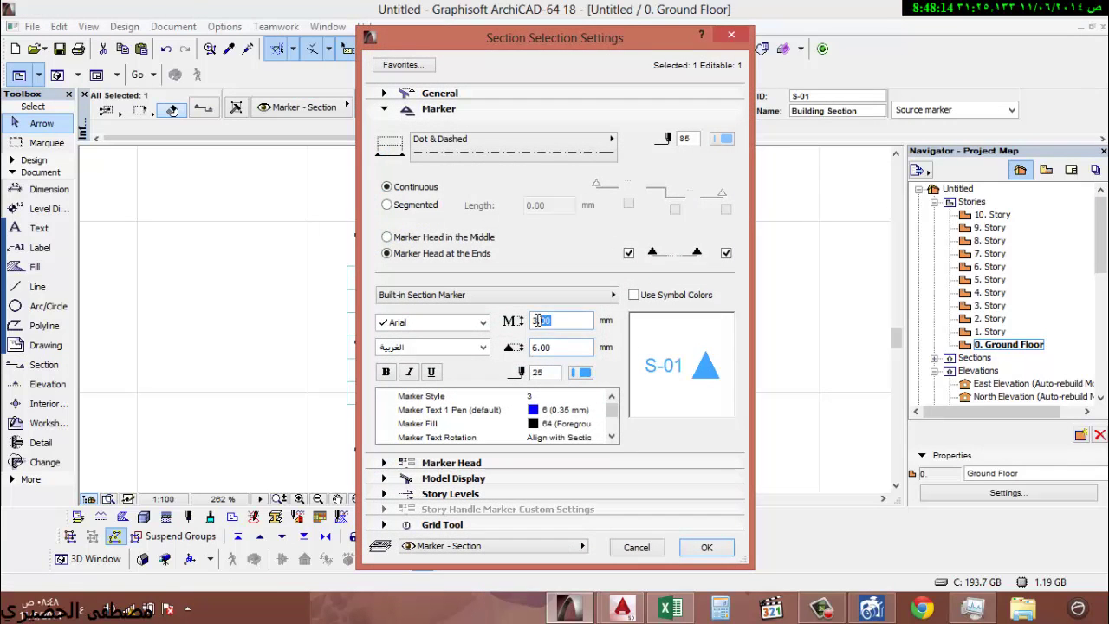
pyautogui.write('1')
pyautogui.press('Tab')
pyautogui.write('2')
pyautogui.click(706, 547)
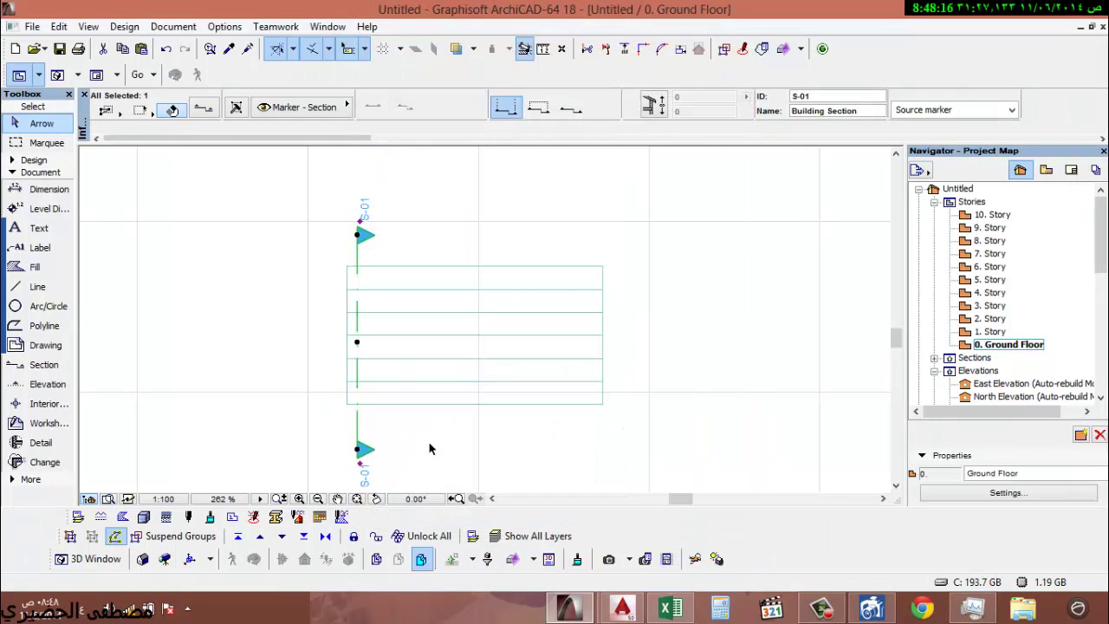
# - Open the S-01 Building Section from its marker and show the row of slabs up close
pyautogui.rightClick(350, 450)
pyautogui.click(405, 78)
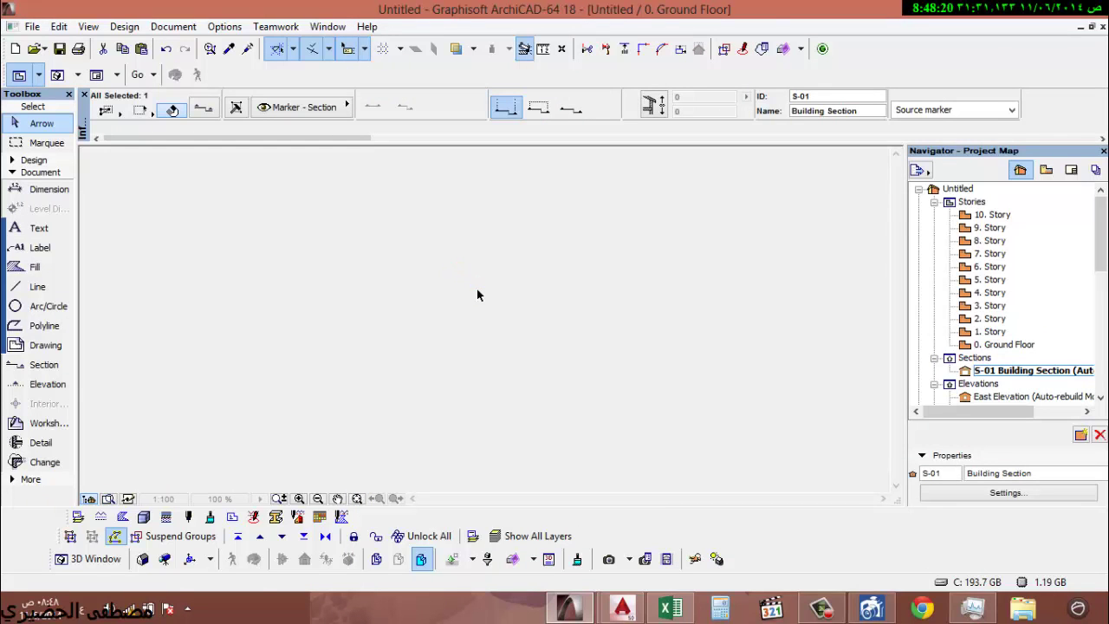
pyautogui.scroll(5, 423, 468)
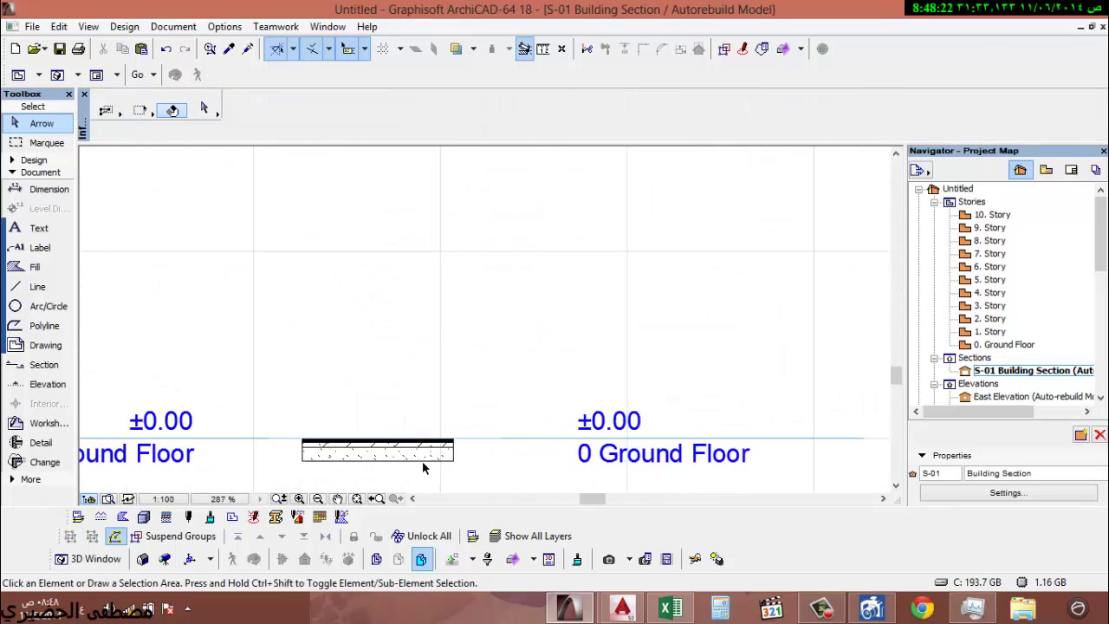
pyautogui.scroll(5, 423, 468)
# - Raise the rightmost slab by its own thickness so its underside sits on the ground floor line
pyautogui.click(503, 428)
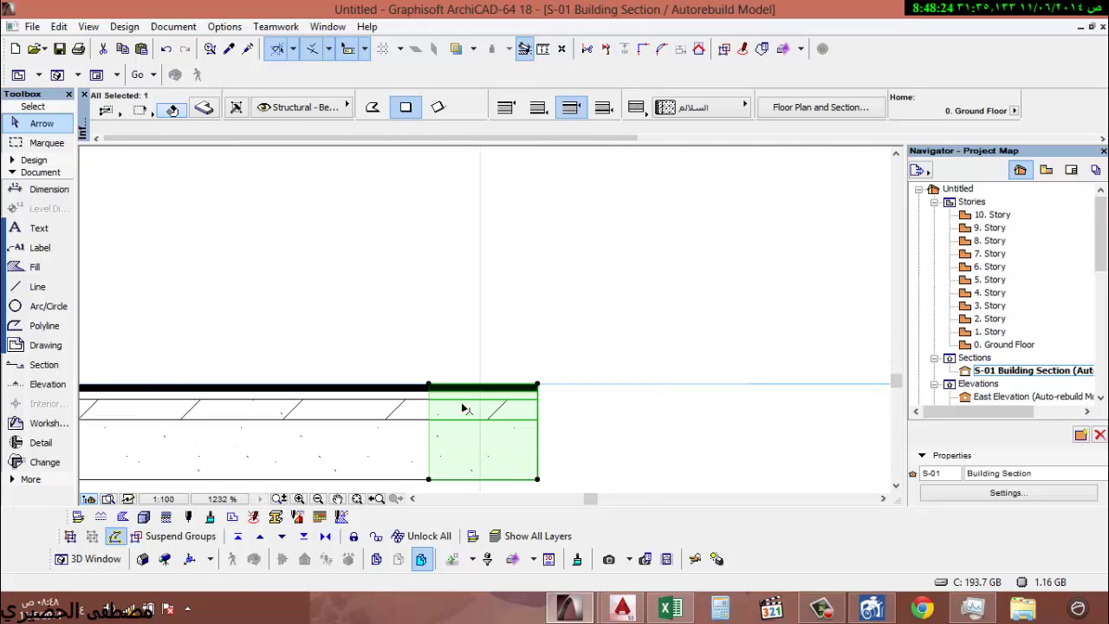
pyautogui.moveTo(522, 434); pyautogui.dragTo(522, 366, button='middle')
pyautogui.click(525, 393)
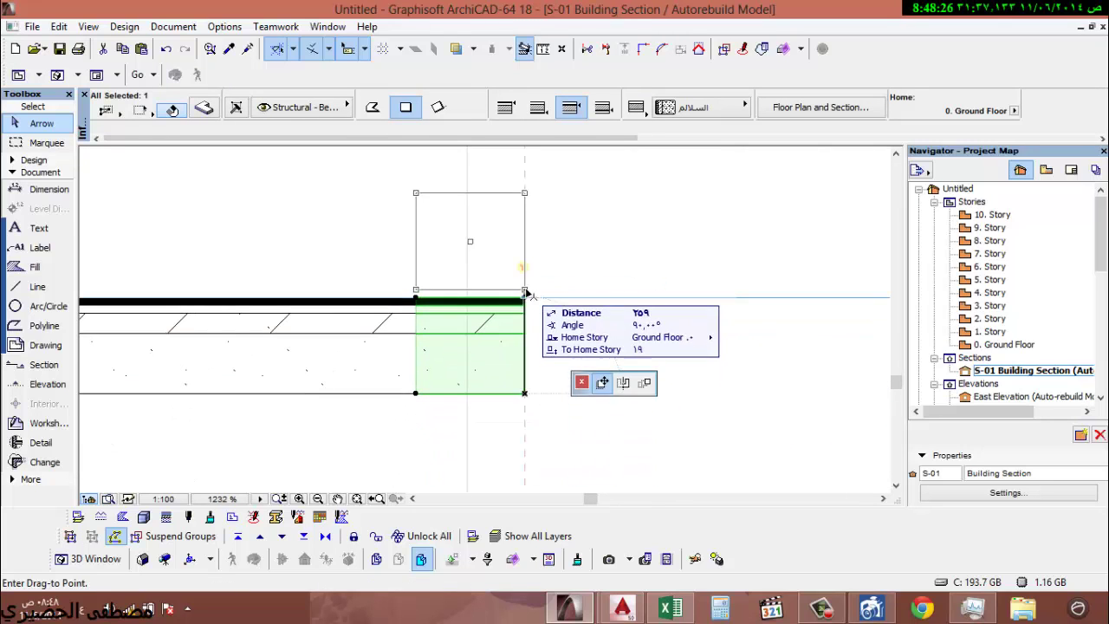
pyautogui.click(524, 298)
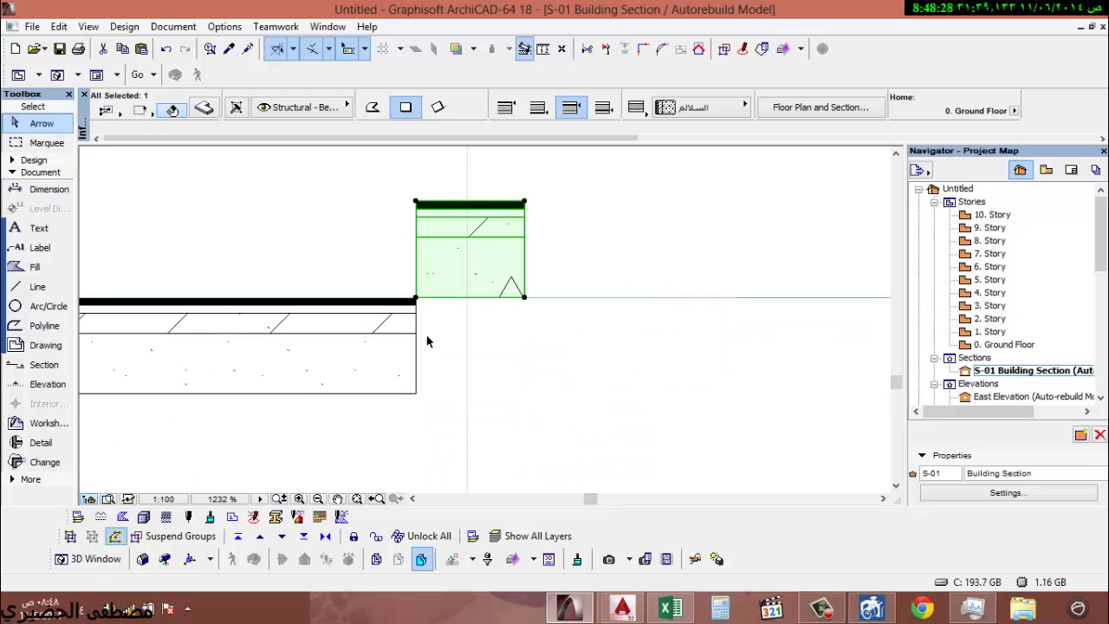
# - Raise the second slab from the right so its top edge lines up with the raised end slab
pyautogui.click(416, 391)
pyautogui.click(416, 393)
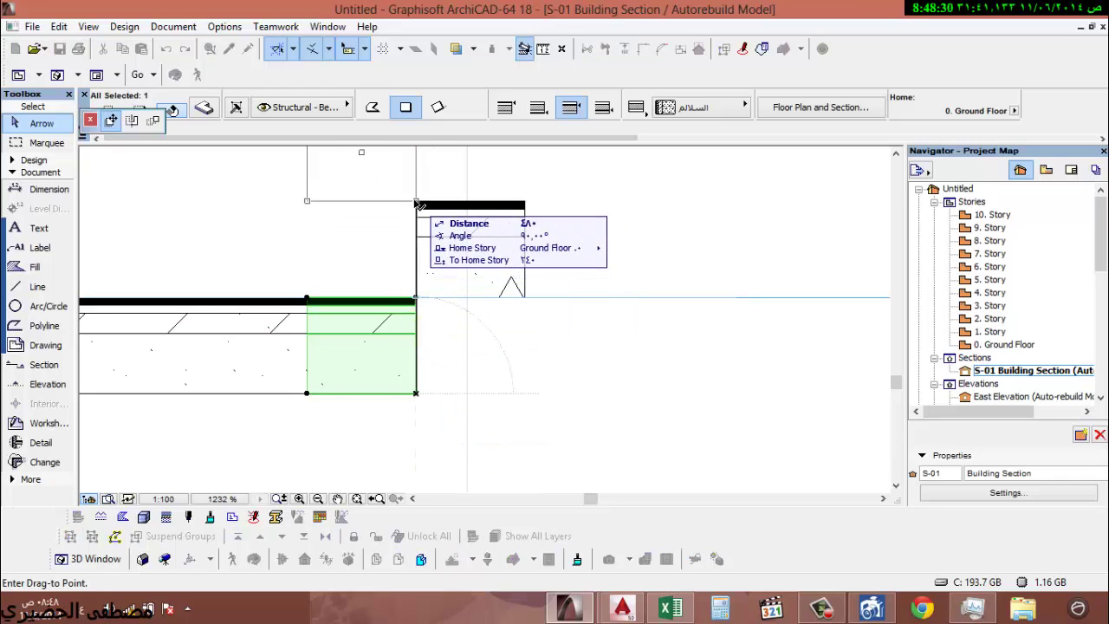
pyautogui.click(418, 205)
pyautogui.scroll(2, 416, 217)
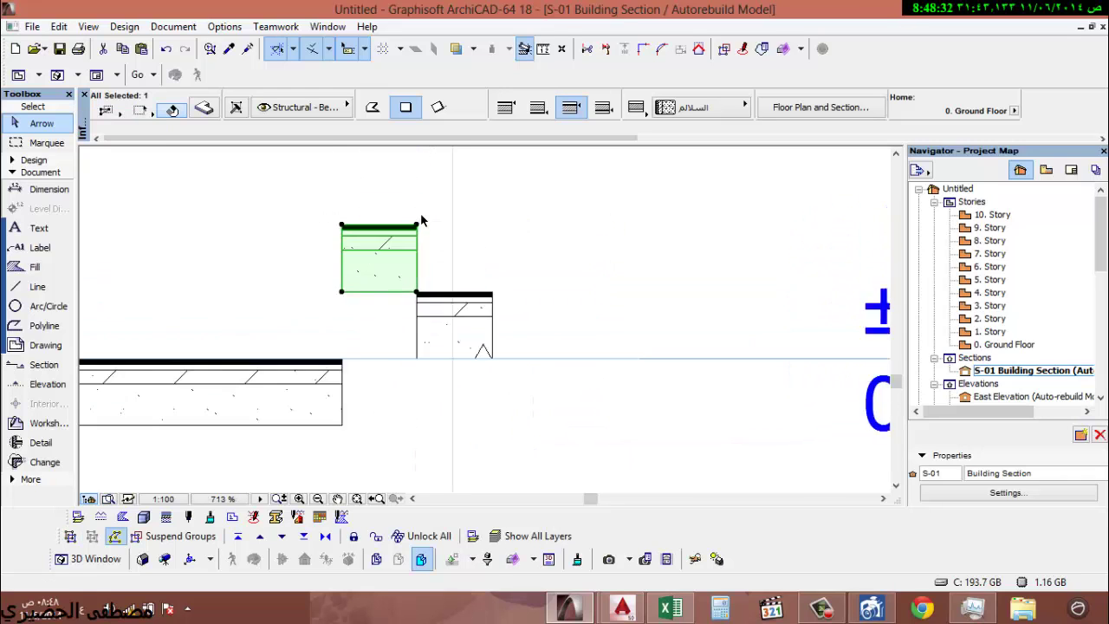
pyautogui.click(414, 233)
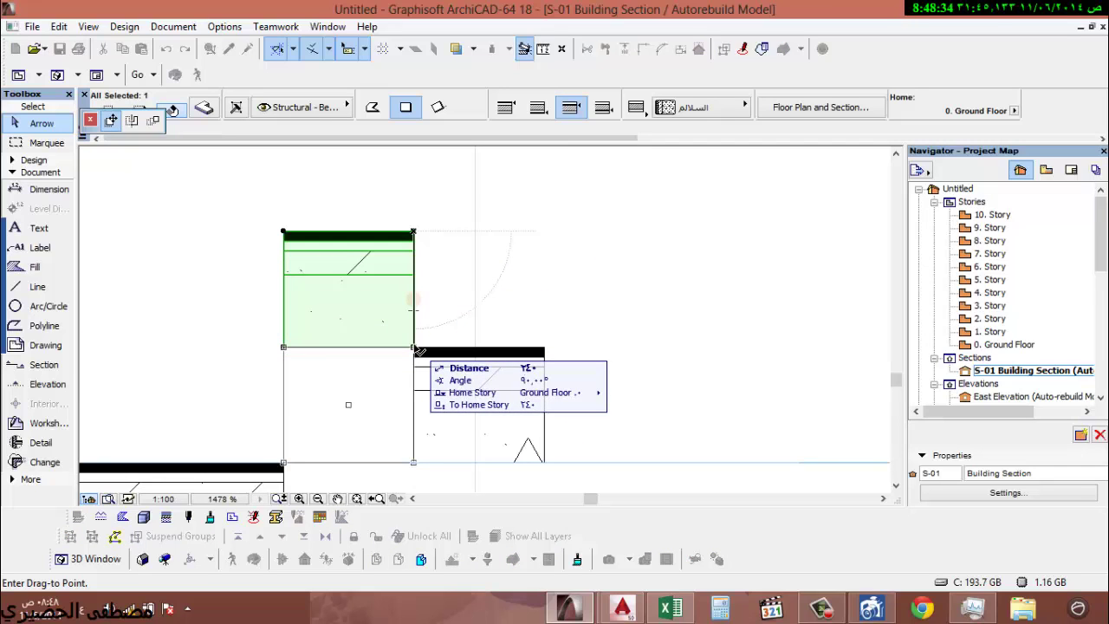
pyautogui.click(415, 235)
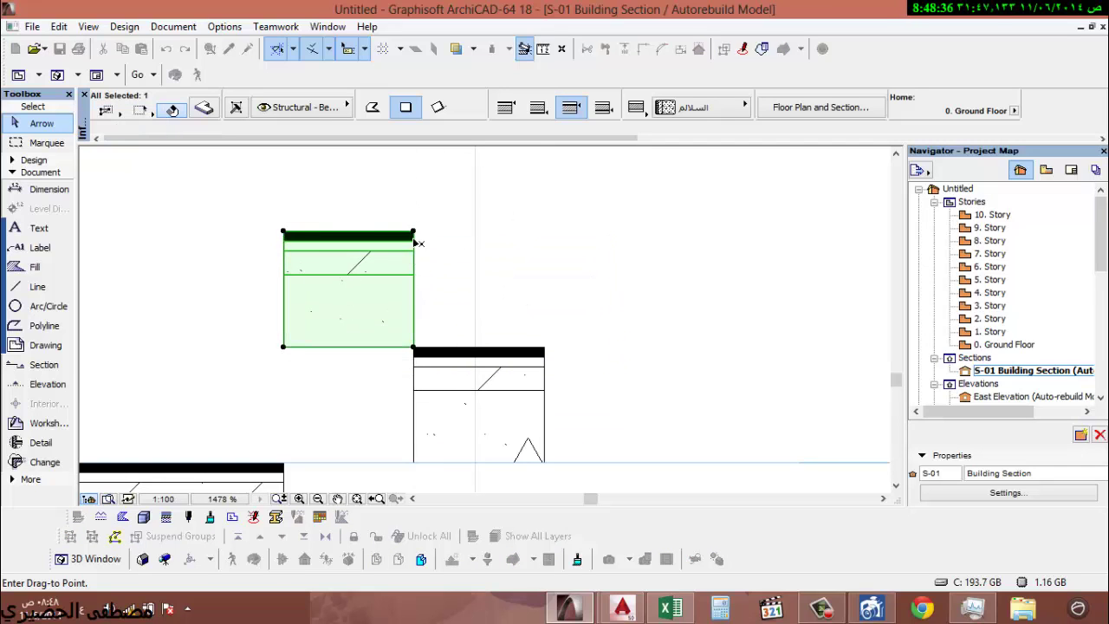
pyautogui.click(414, 233)
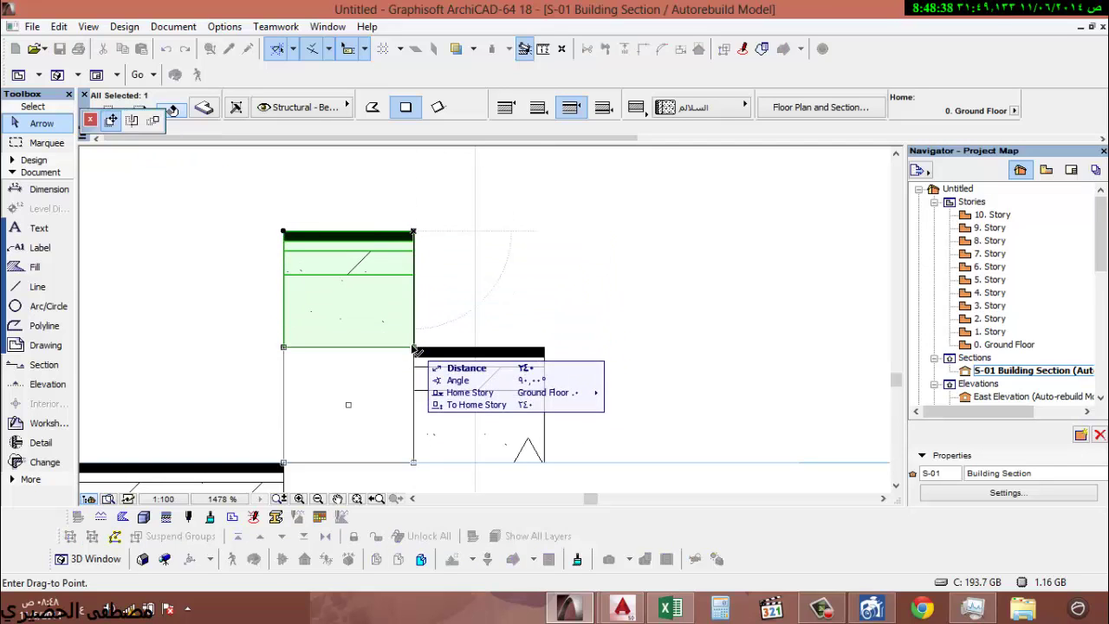
pyautogui.click(414, 348)
# - Try to raise the second slab from the right by 16 mm and undo the move
pyautogui.click(414, 349)
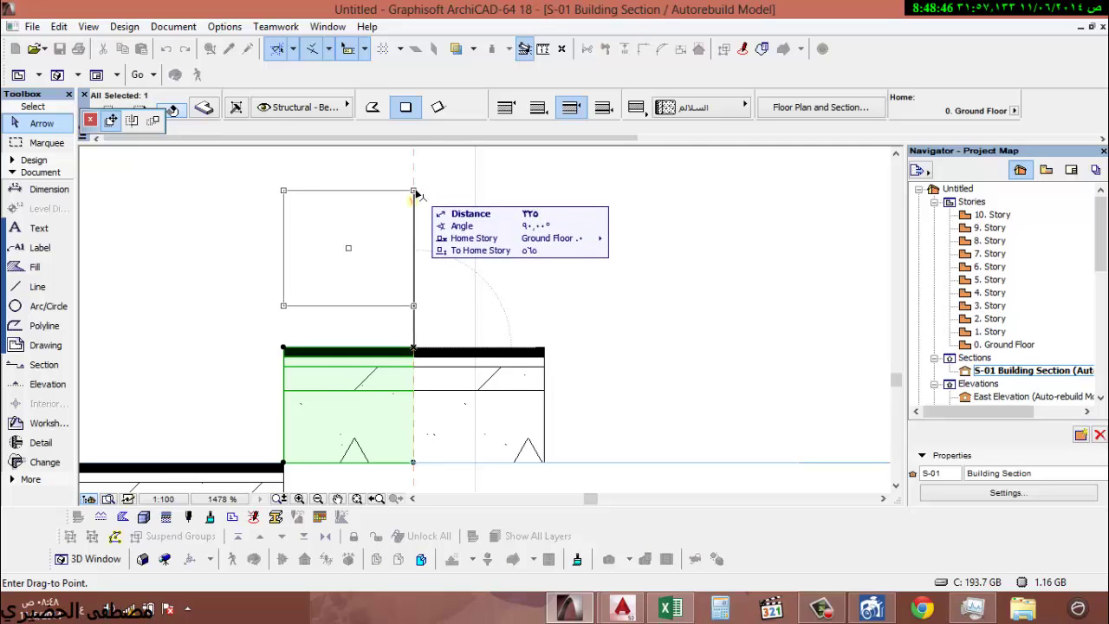
pyautogui.write('1')
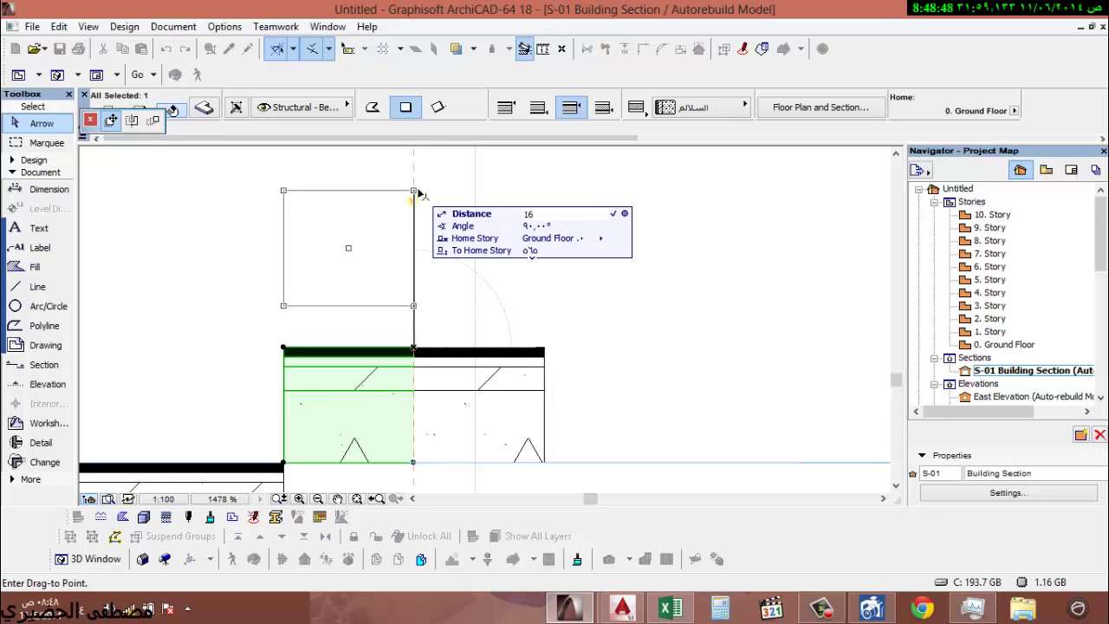
pyautogui.write('6')
pyautogui.press('Return')
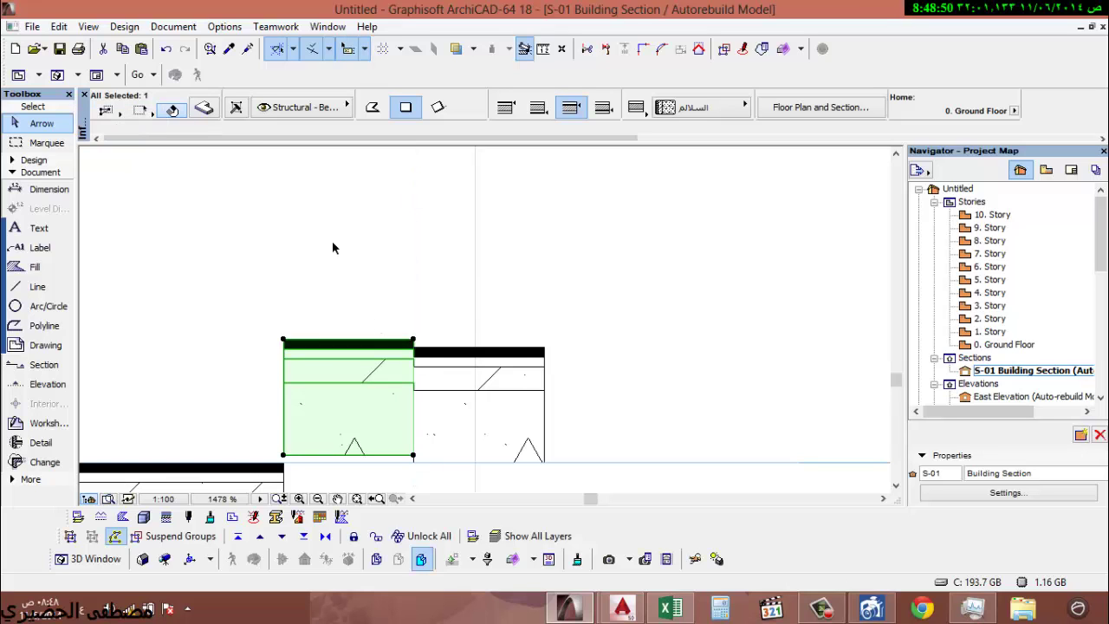
pyautogui.click(164, 48)
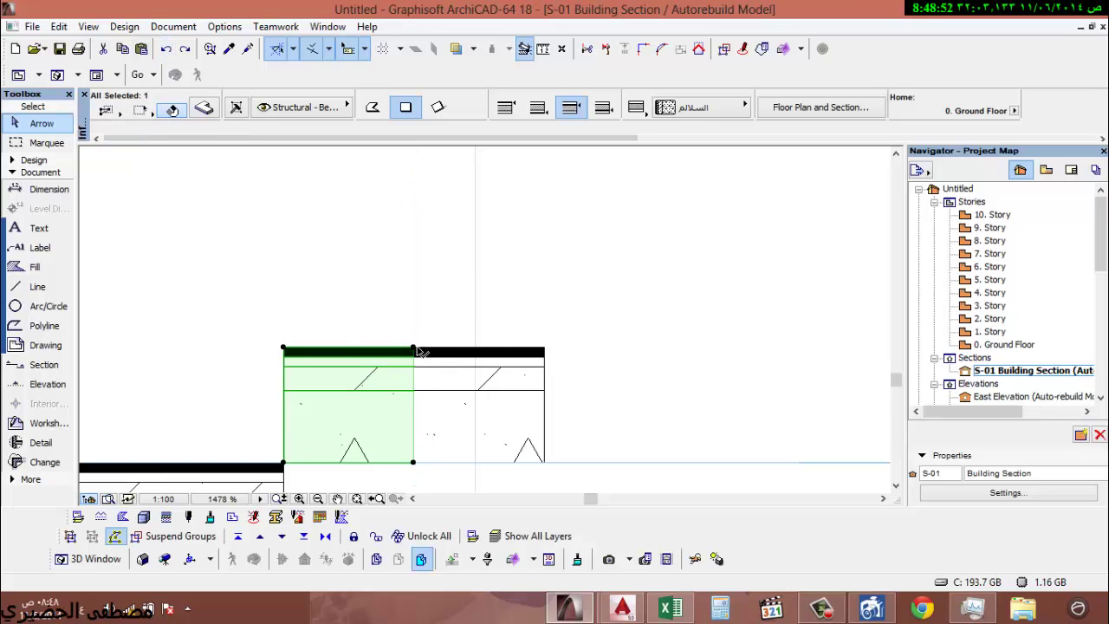
# - Move the second slab from the right vertically upward by 160 mm
pyautogui.click(413, 346)
pyautogui.write('1')
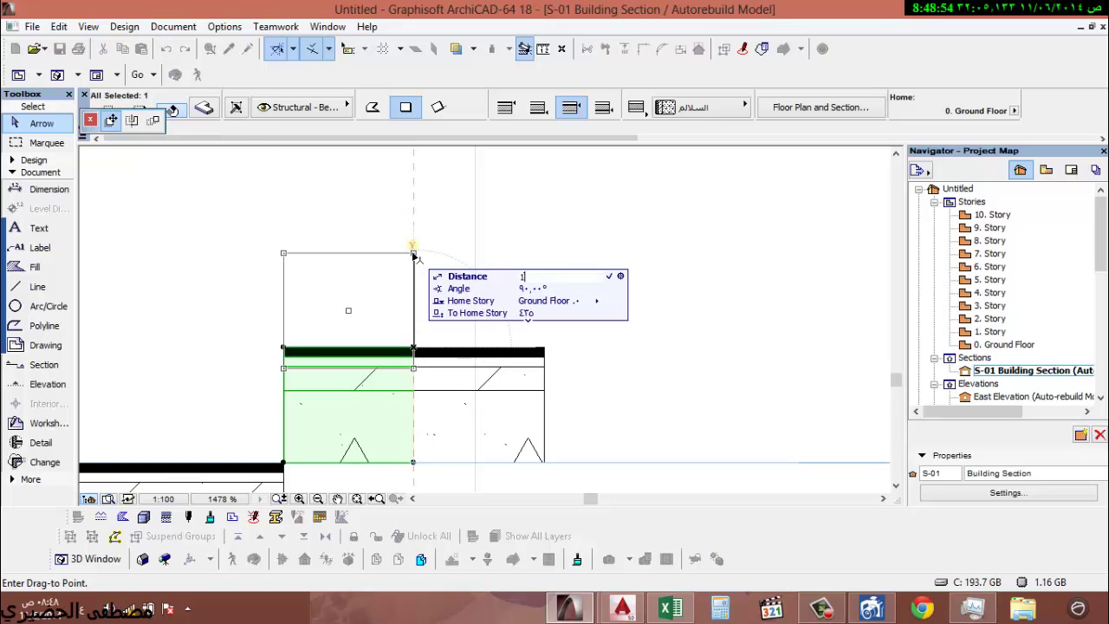
pyautogui.write('60')
pyautogui.press('Return')
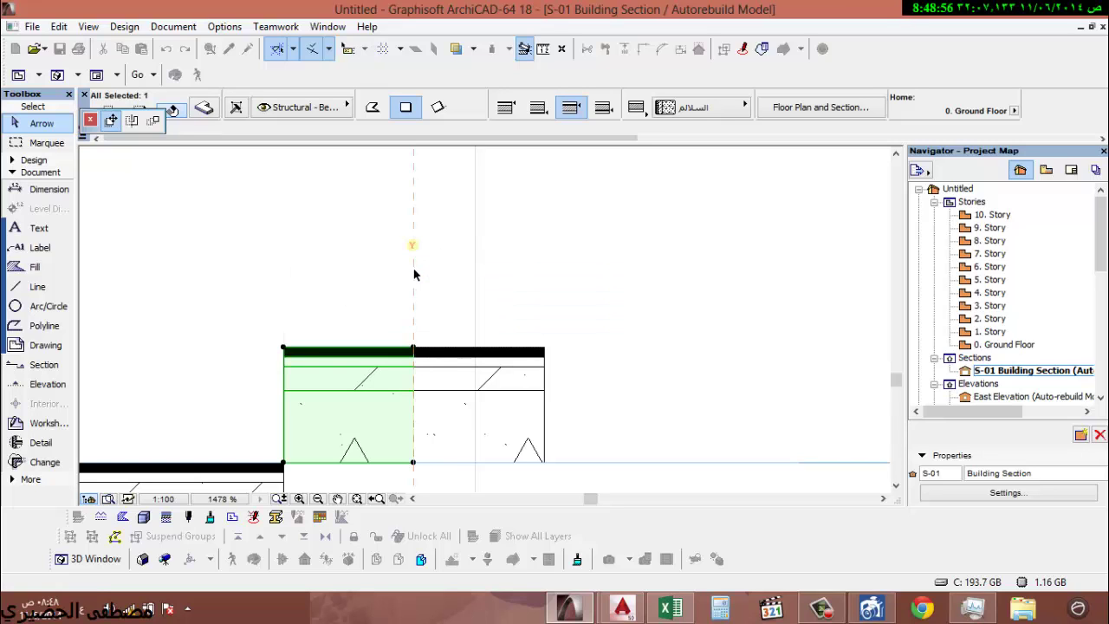
pyautogui.scroll(-3, 422, 277)
pyautogui.press('Escape')
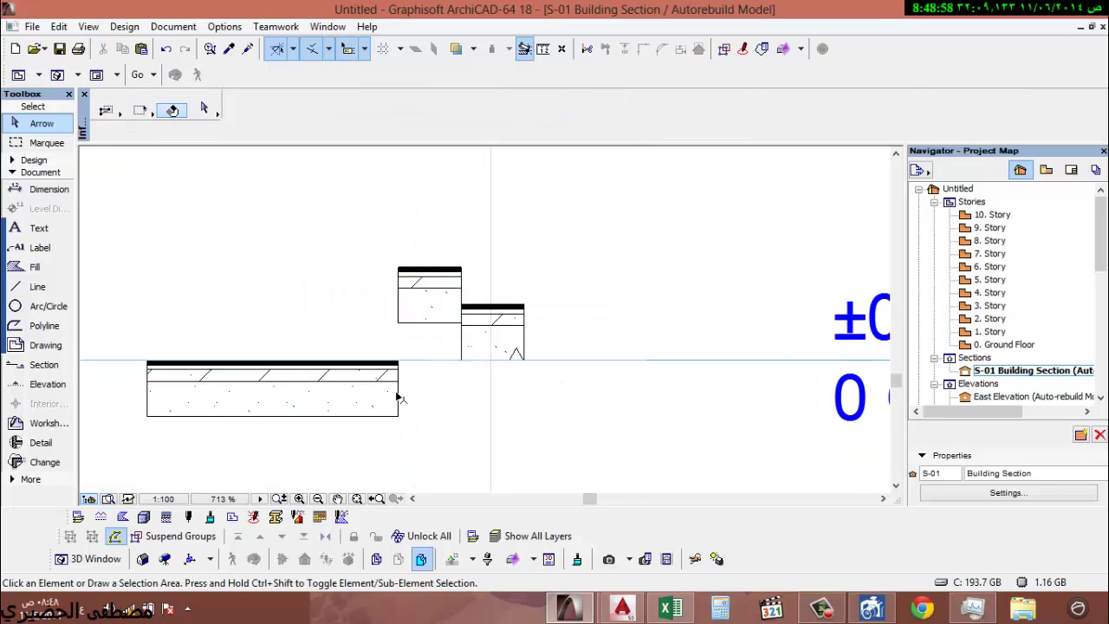
pyautogui.click(398, 366)
pyautogui.click(398, 362)
pyautogui.scroll(2, 403, 273)
pyautogui.scroll(1, 403, 273)
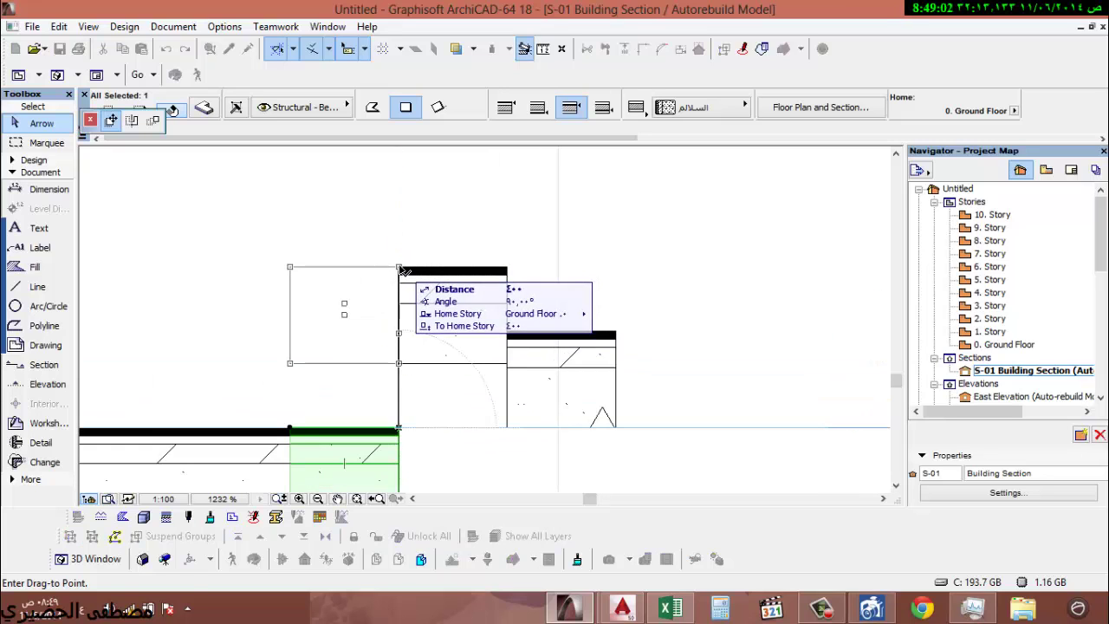
pyautogui.press('Escape')
pyautogui.scroll(-3, 430, 338)
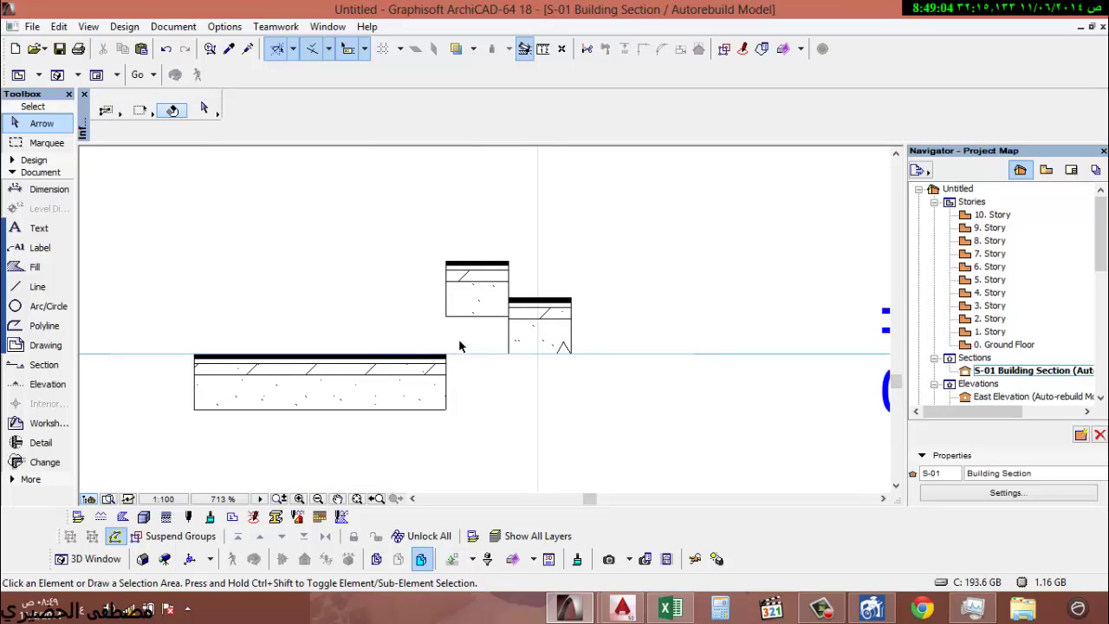
# - Raise the third slab from the right so its top edge lines up with the top of the second slab
pyautogui.click(459, 342)
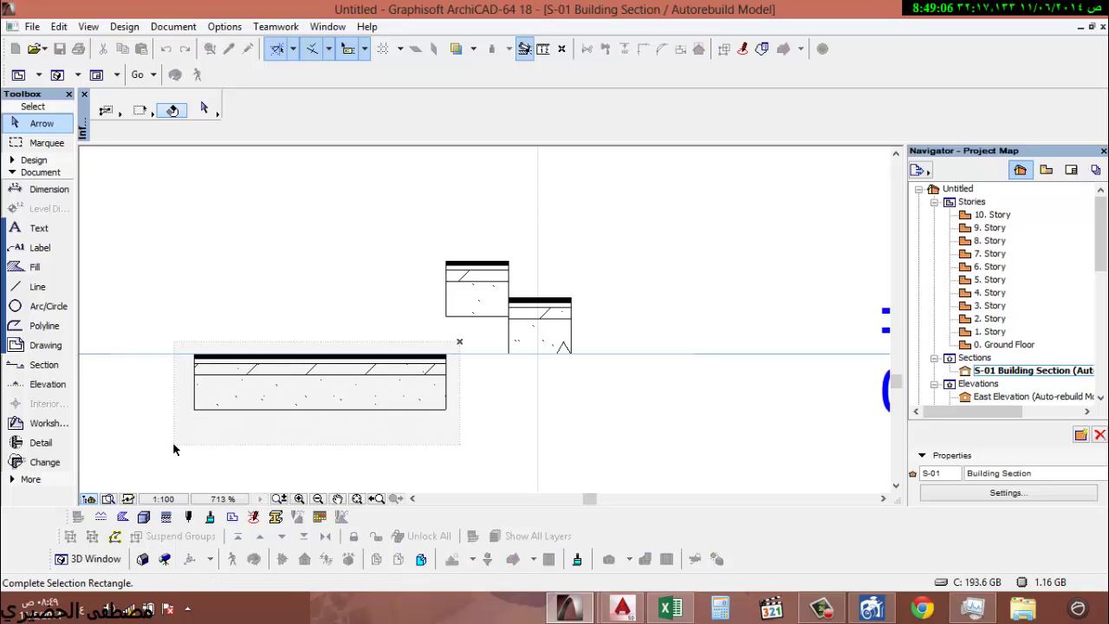
pyautogui.click(175, 446)
pyautogui.click(446, 356)
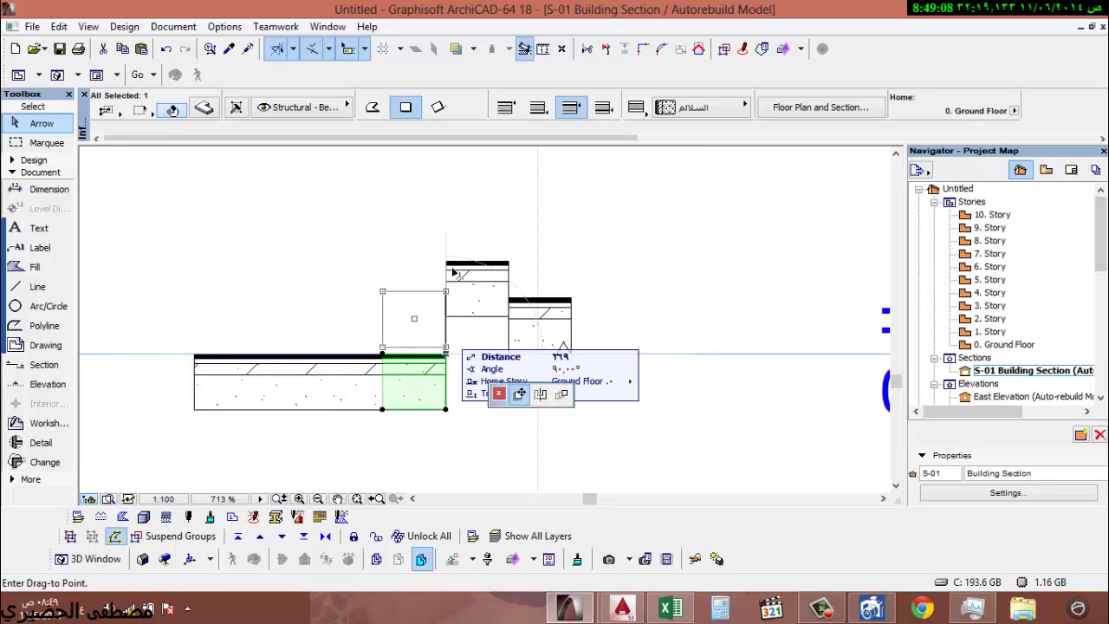
pyautogui.scroll(3, 441, 258)
pyautogui.scroll(1, 441, 259)
pyautogui.click(450, 277)
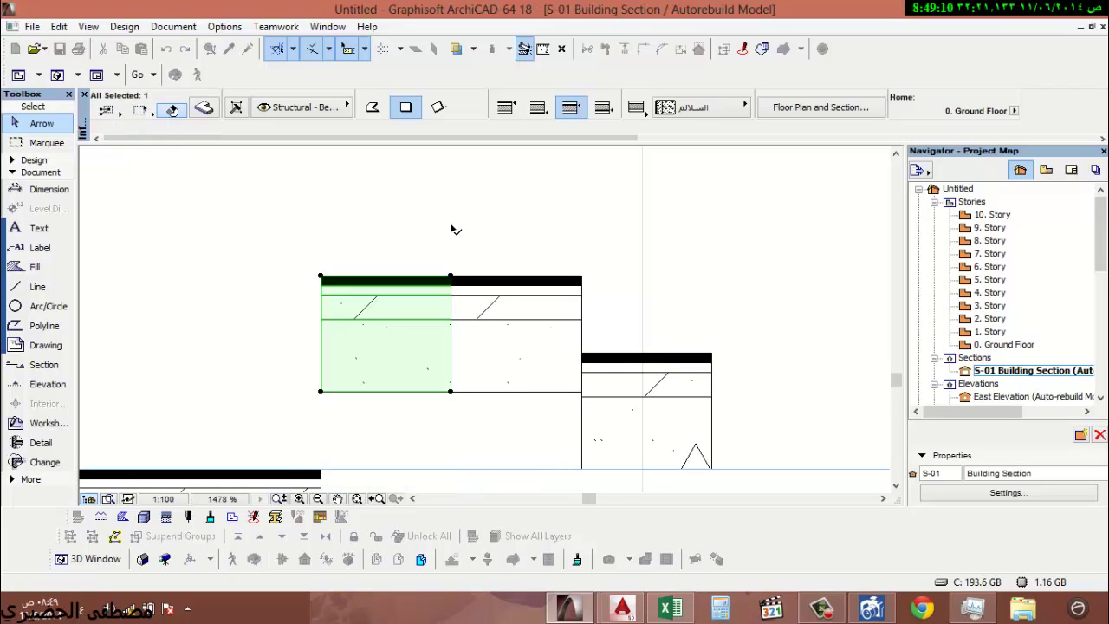
# - Move the third slab from the right vertically upward by another 160 mm
pyautogui.click(449, 277)
pyautogui.write('1')
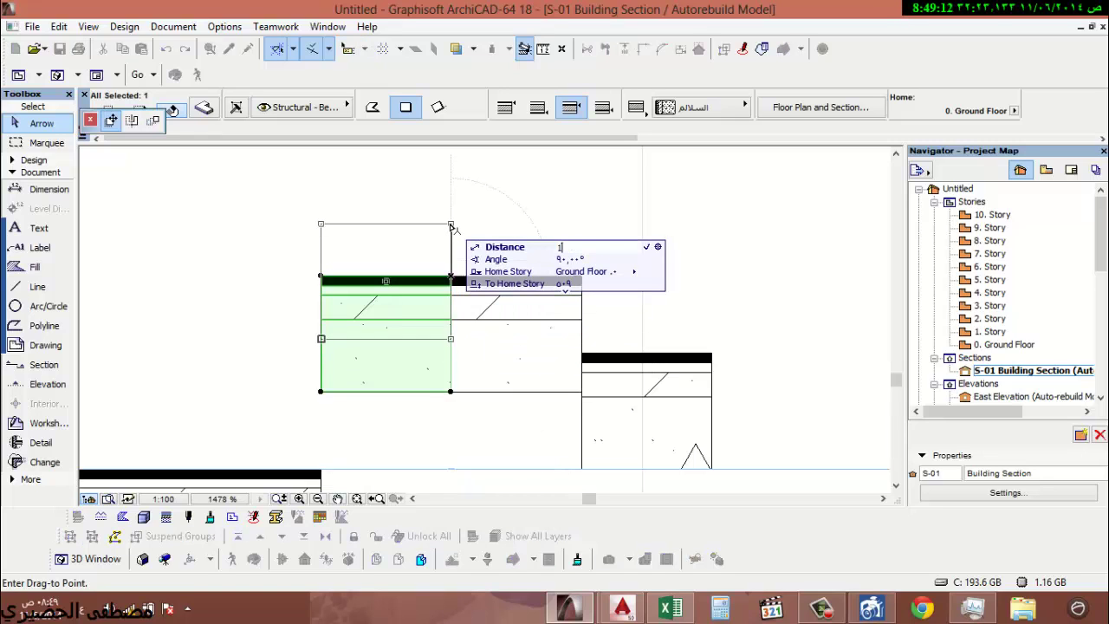
pyautogui.write('60')
pyautogui.press('Return')
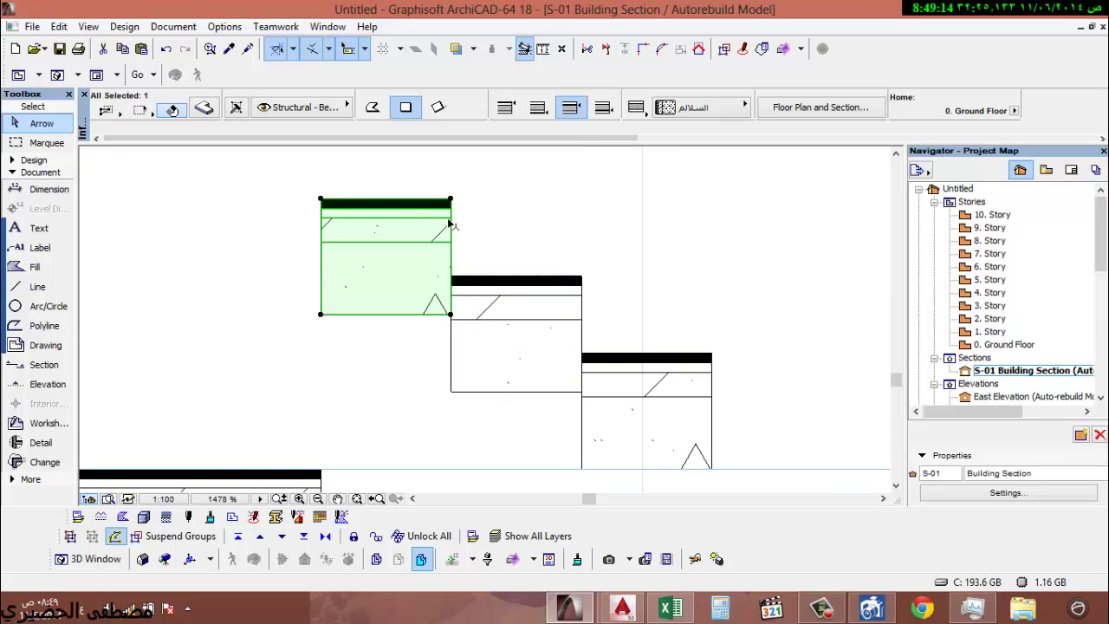
# - Delete the three remaining unraised slabs below the ground floor line
pyautogui.scroll(-4, 485, 216)
pyautogui.press('Escape')
pyautogui.click(524, 199)
pyautogui.click(391, 318)
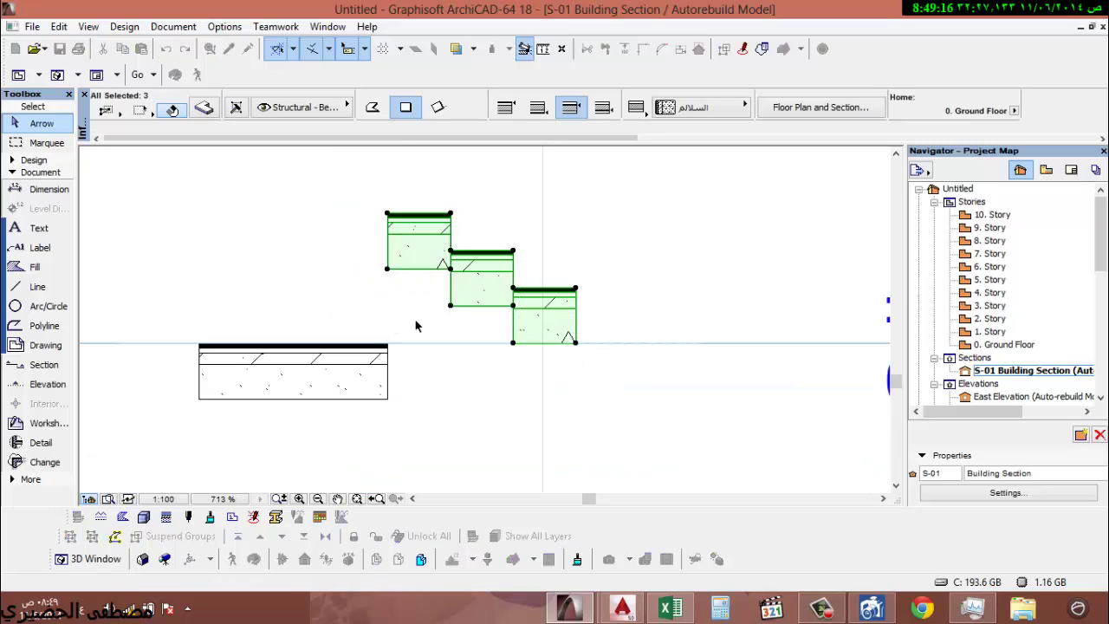
pyautogui.press('Escape')
pyautogui.click(408, 332)
pyautogui.click(233, 417)
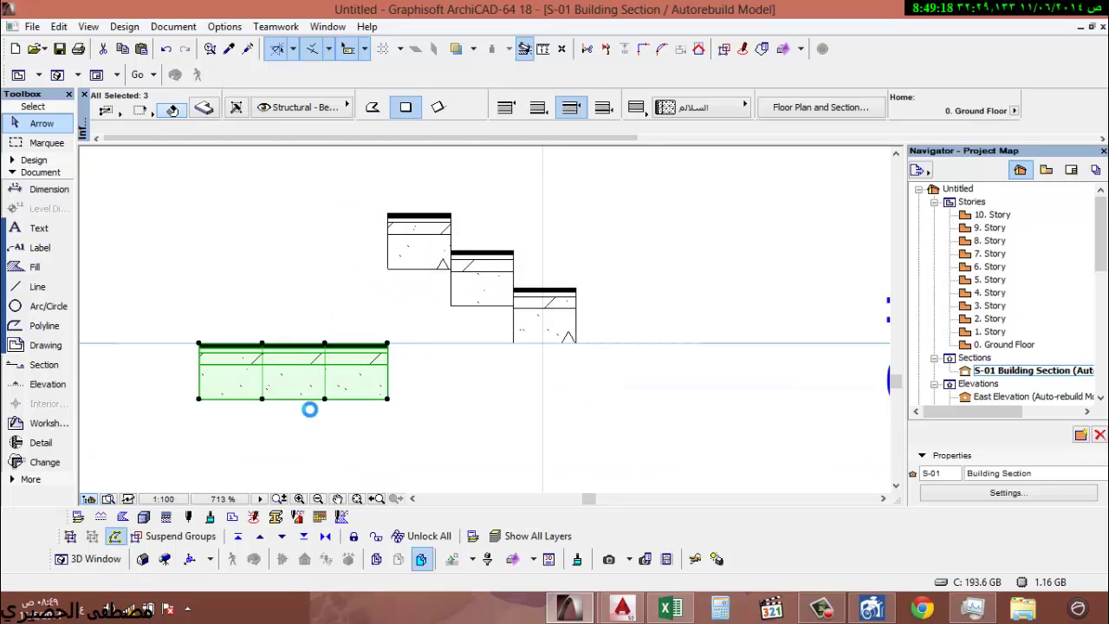
pyautogui.press('Delete')
# - Copy the two upper stepped slabs with Drag Multiple Copy, from the lower slab's bottom right corner to the highest slab's bottom left corner
pyautogui.moveTo(487, 194); pyautogui.dragTo(372, 347)
pyautogui.scroll(3, 524, 305)
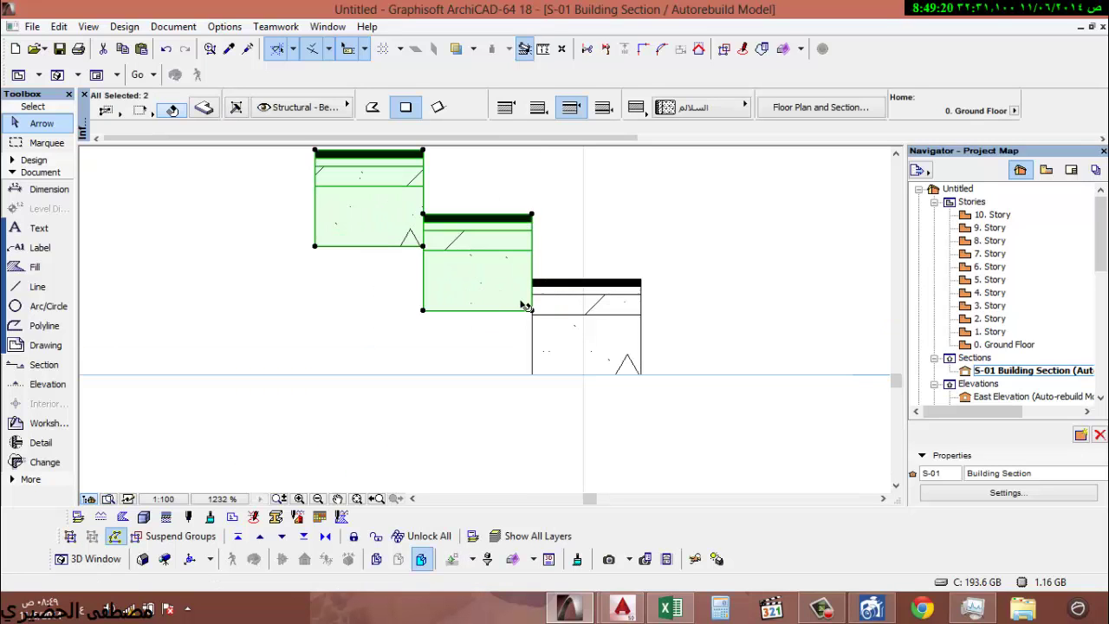
pyautogui.click(529, 314)
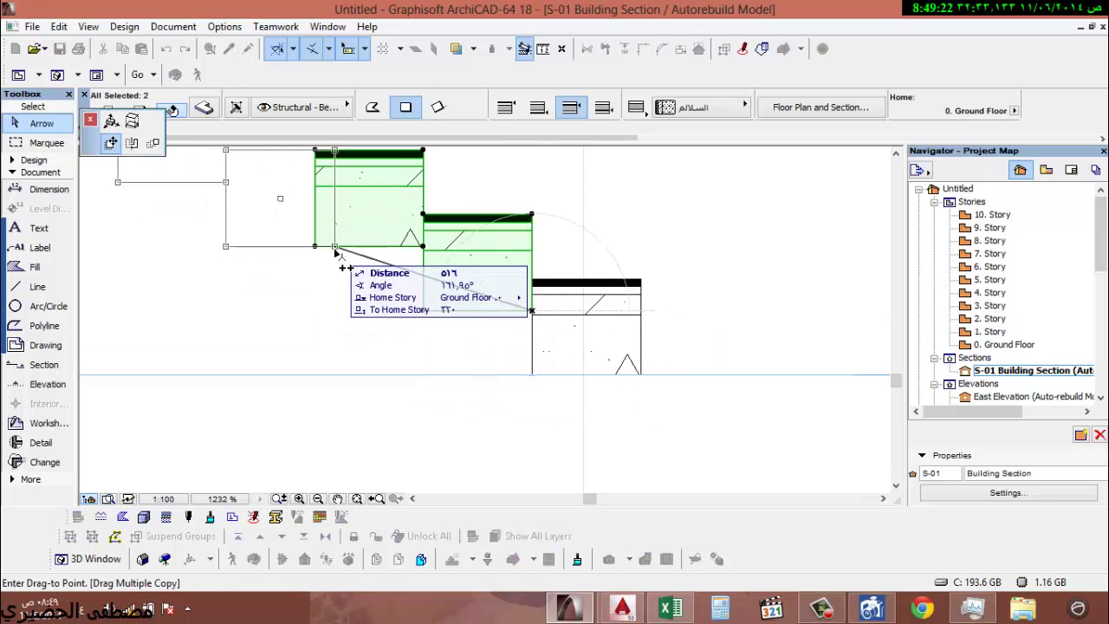
pyautogui.scroll(-3, 346, 276)
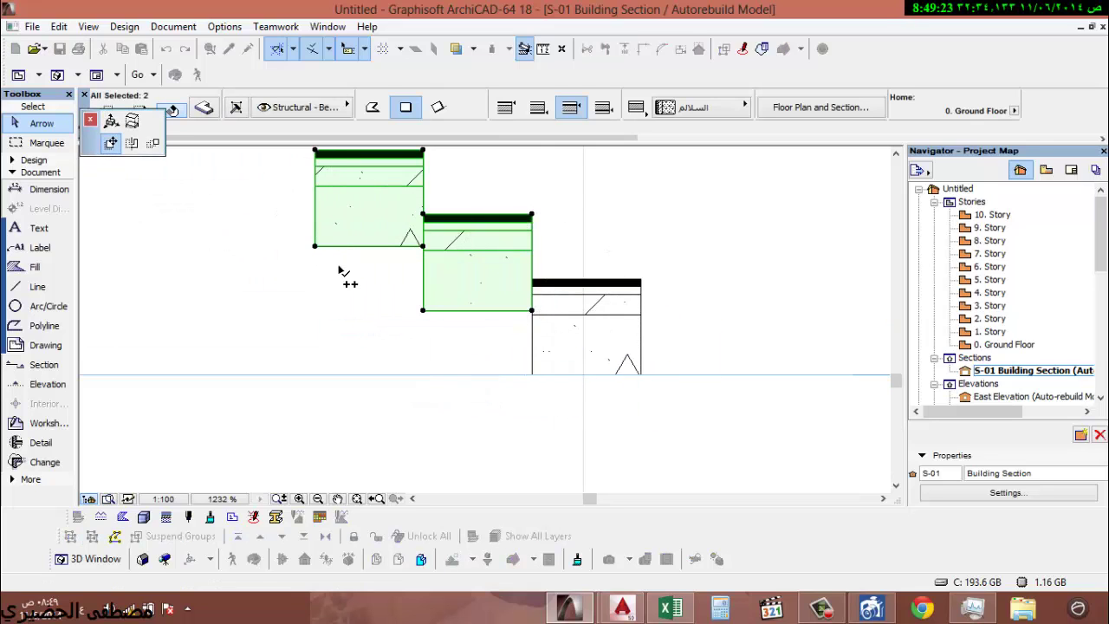
pyautogui.click(425, 347)
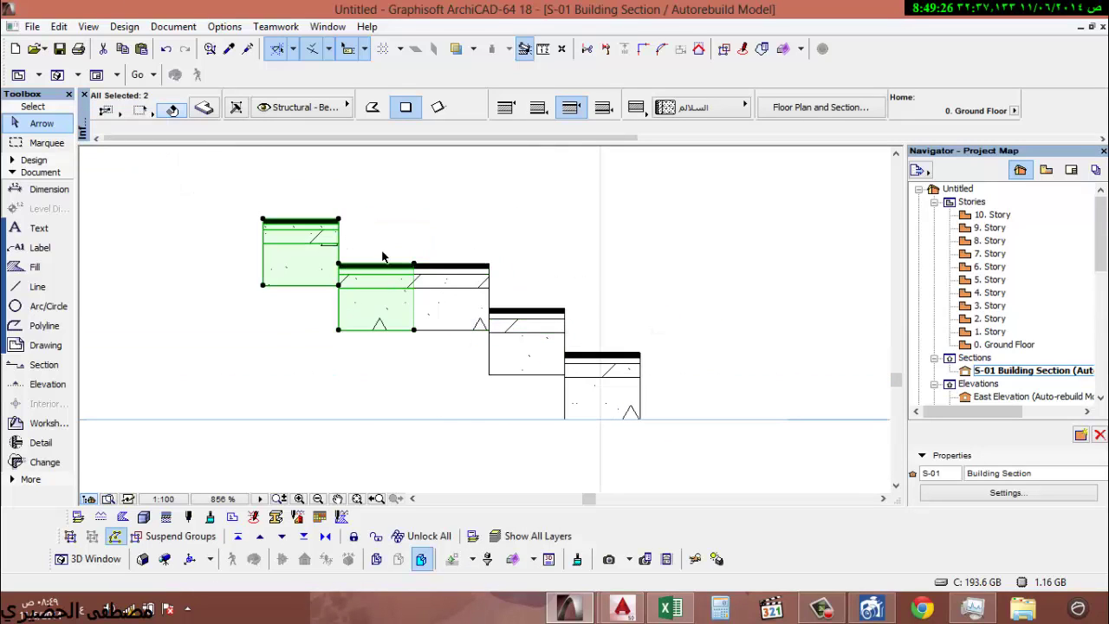
# - Move the two copied slabs vertically upward by 160 mm to continue the stair, and clear the selection
pyautogui.click(413, 265)
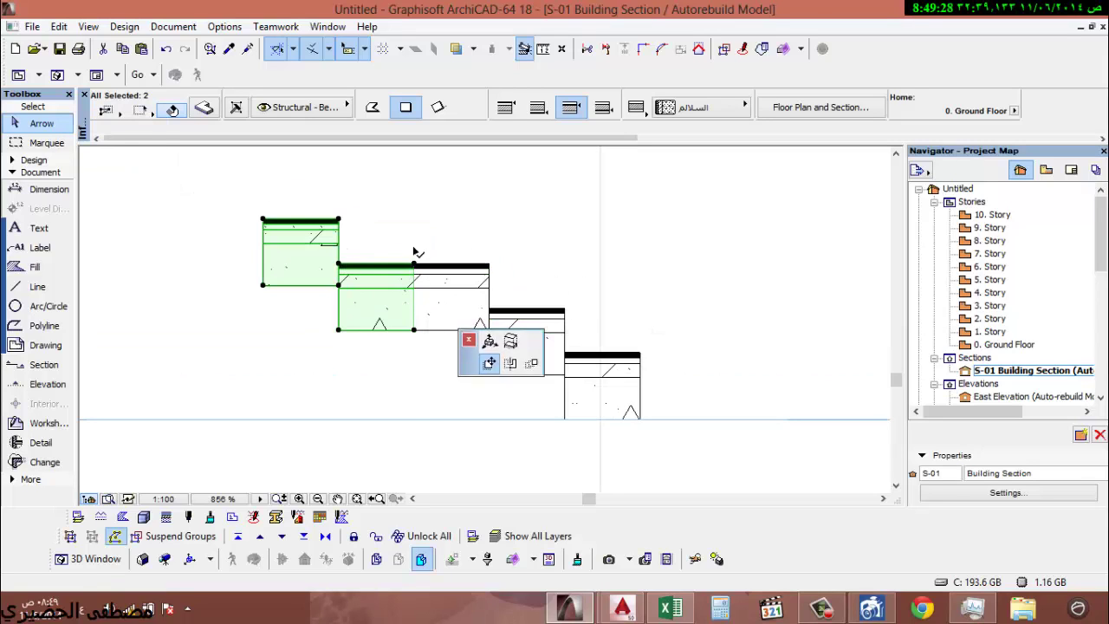
pyautogui.write('1')
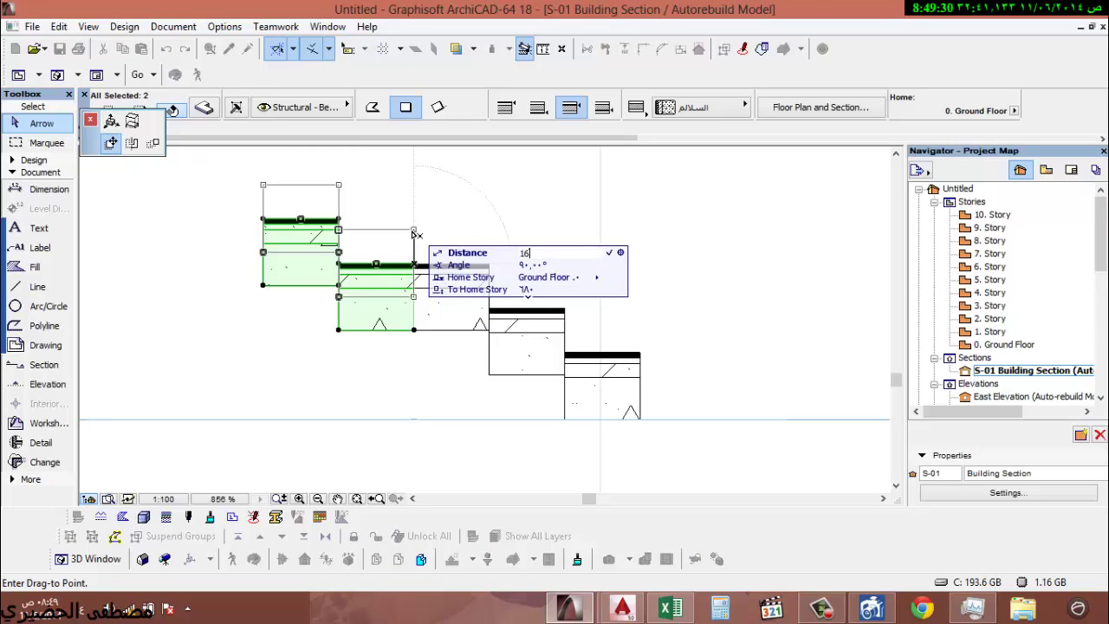
pyautogui.write('6')
pyautogui.press('Return')
pyautogui.click(418, 223)
# - Switch from the building section to the 0. Ground Floor plan
pyautogui.scroll(-4, 422, 234)
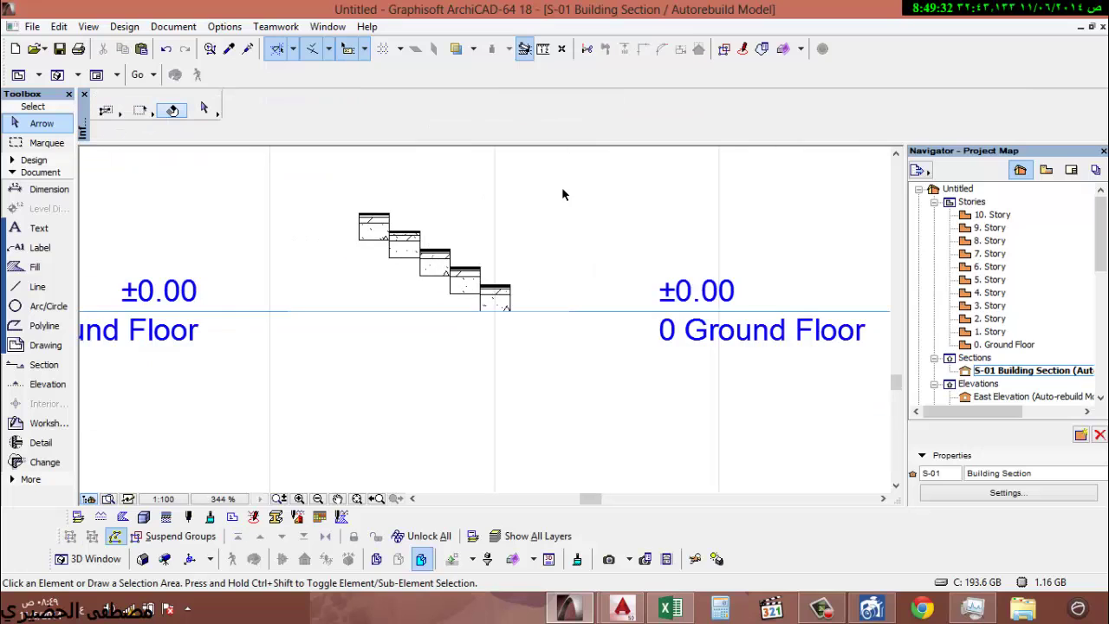
pyautogui.moveTo(562, 187); pyautogui.dragTo(330, 379)
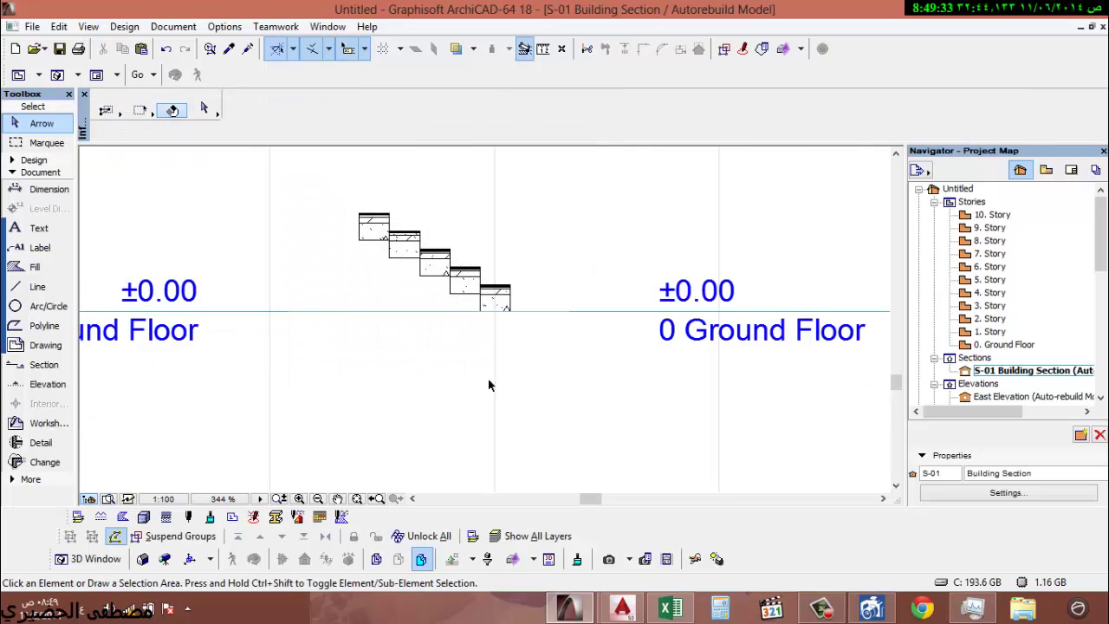
pyautogui.doubleClick(1005, 345)
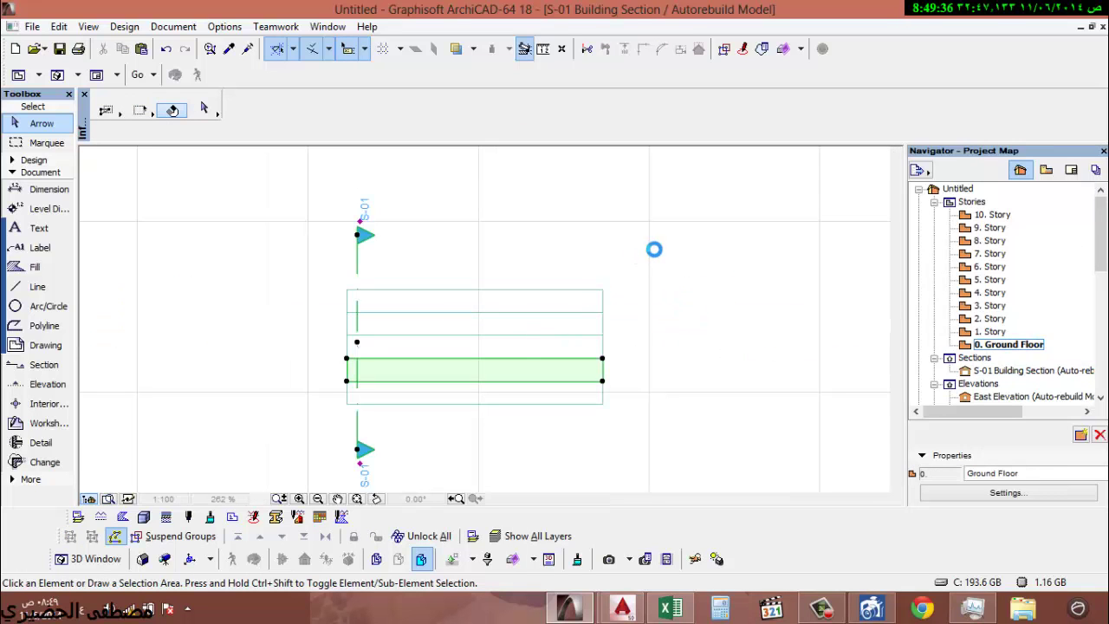
# - Open the S-01 building section from its marker on the ground floor plan to view the steps in cross-section
pyautogui.moveTo(656, 258); pyautogui.dragTo(327, 421)
pyautogui.rightClick(237, 312)
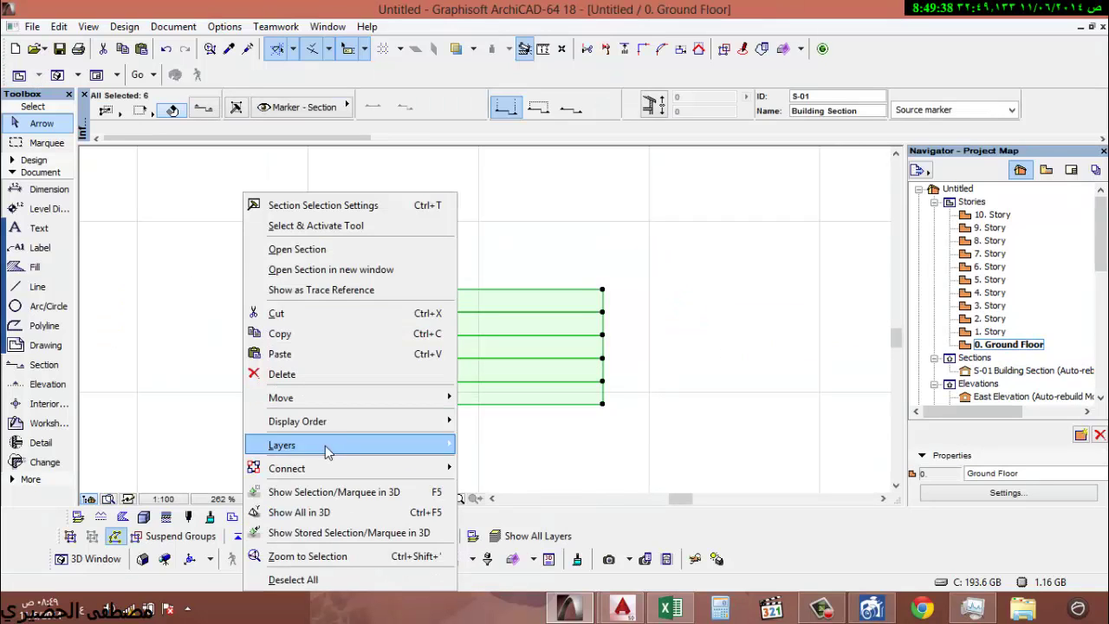
pyautogui.click(351, 249)
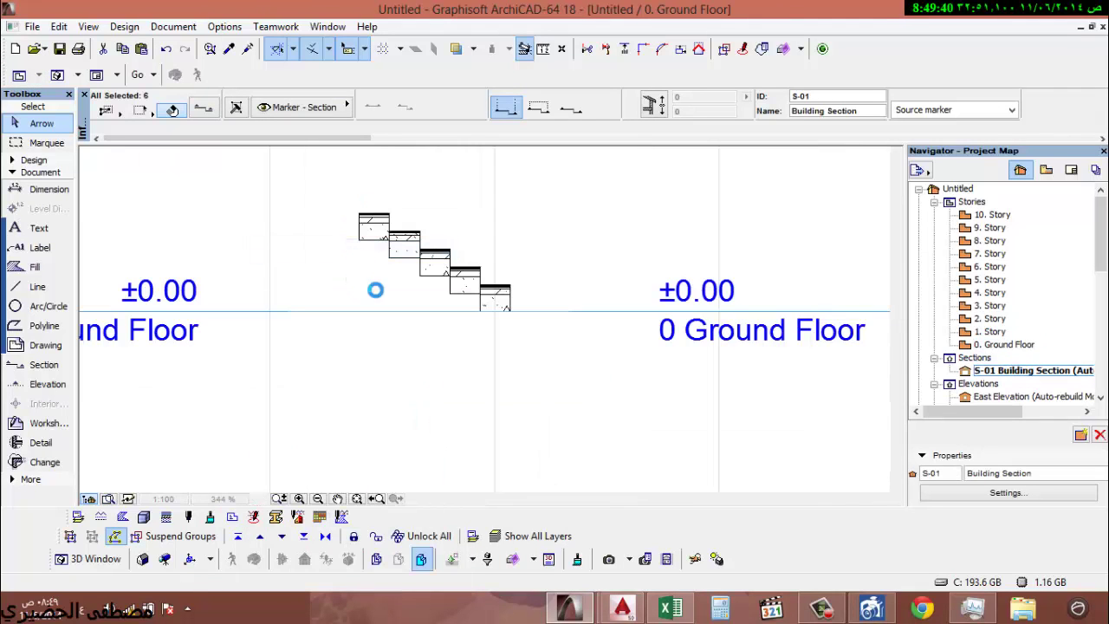
# - Return to the ground floor plan and show only the five selected step slabs in 3D
pyautogui.doubleClick(1006, 345)
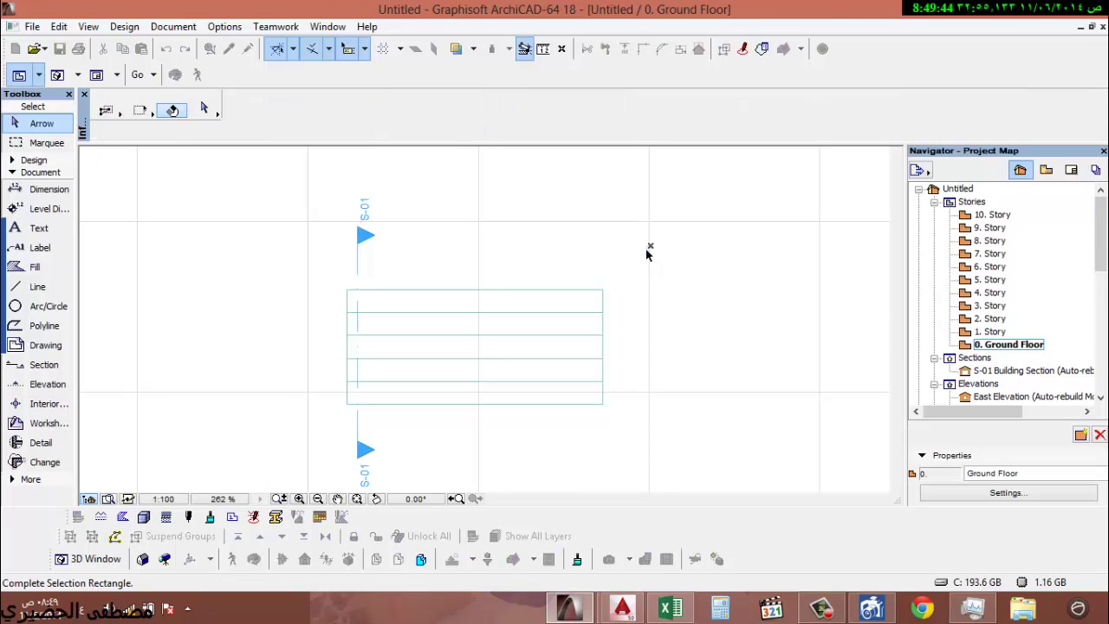
pyautogui.rightClick(636, 163)
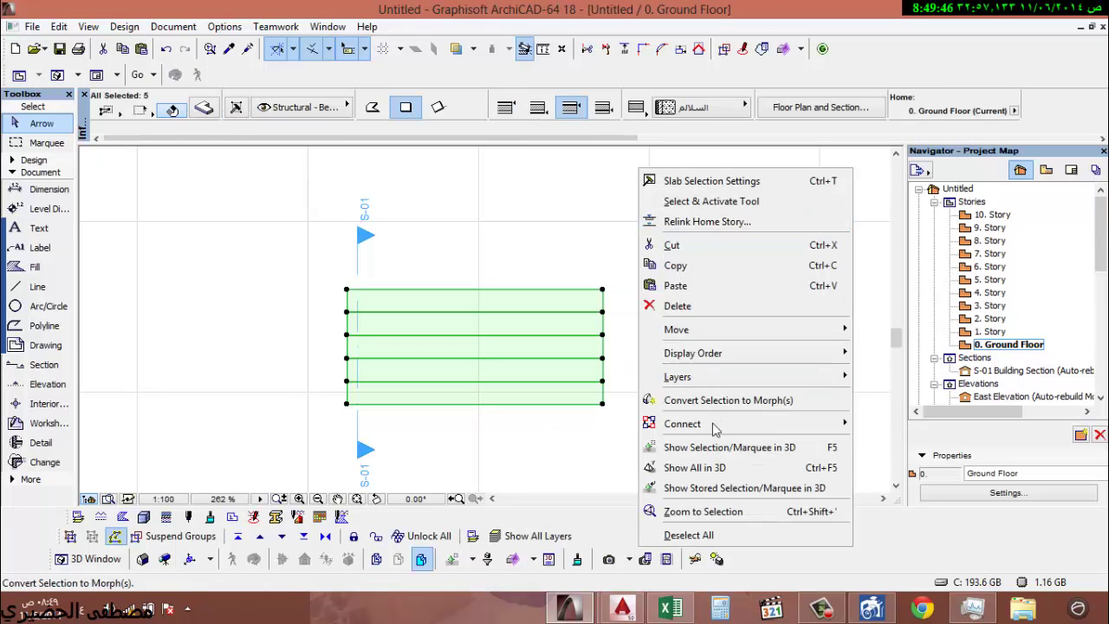
pyautogui.click(743, 446)
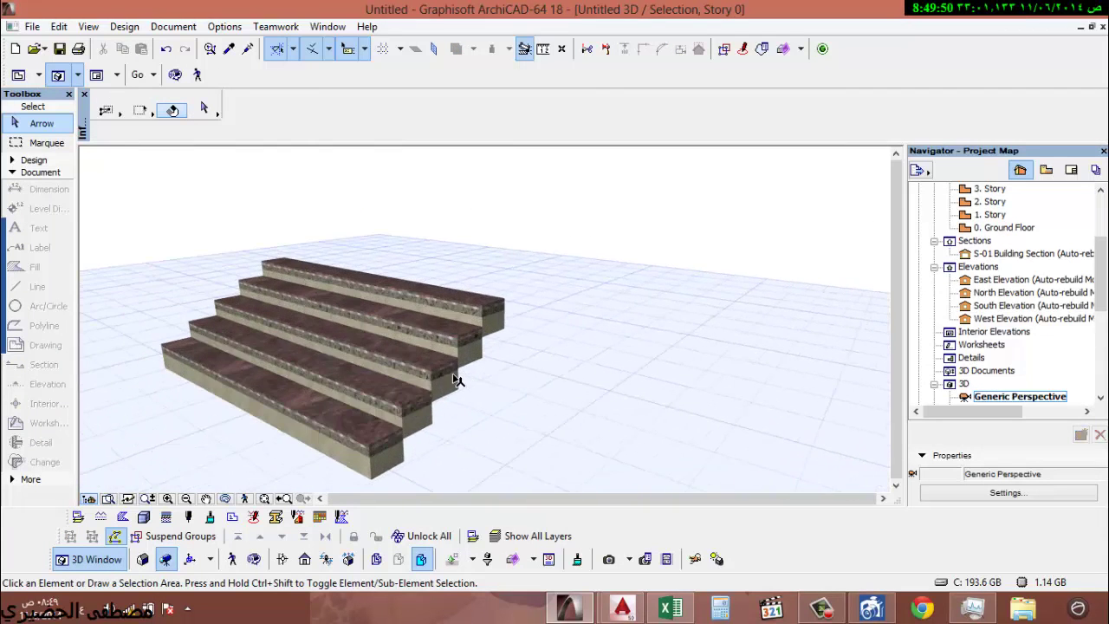
# - Examine the material layers on the side and front faces of the steps in 3D
pyautogui.moveTo(457, 379); pyautogui.dragTo(452, 475)
pyautogui.scroll(5, 445, 430)
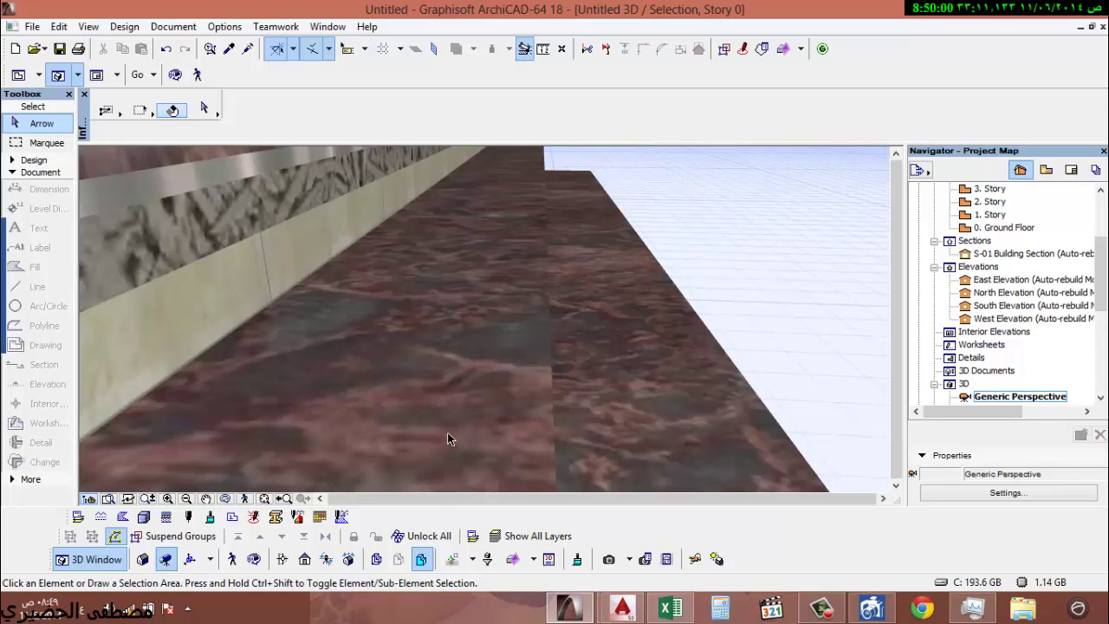
pyautogui.scroll(-5, 447, 439)
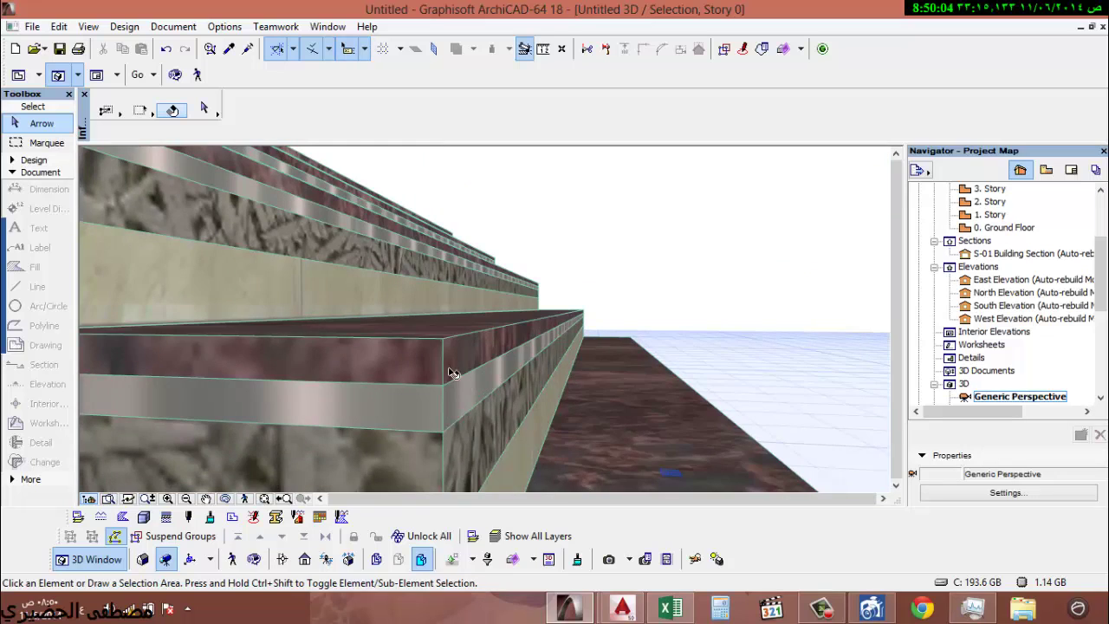
pyautogui.scroll(-1, 450, 373)
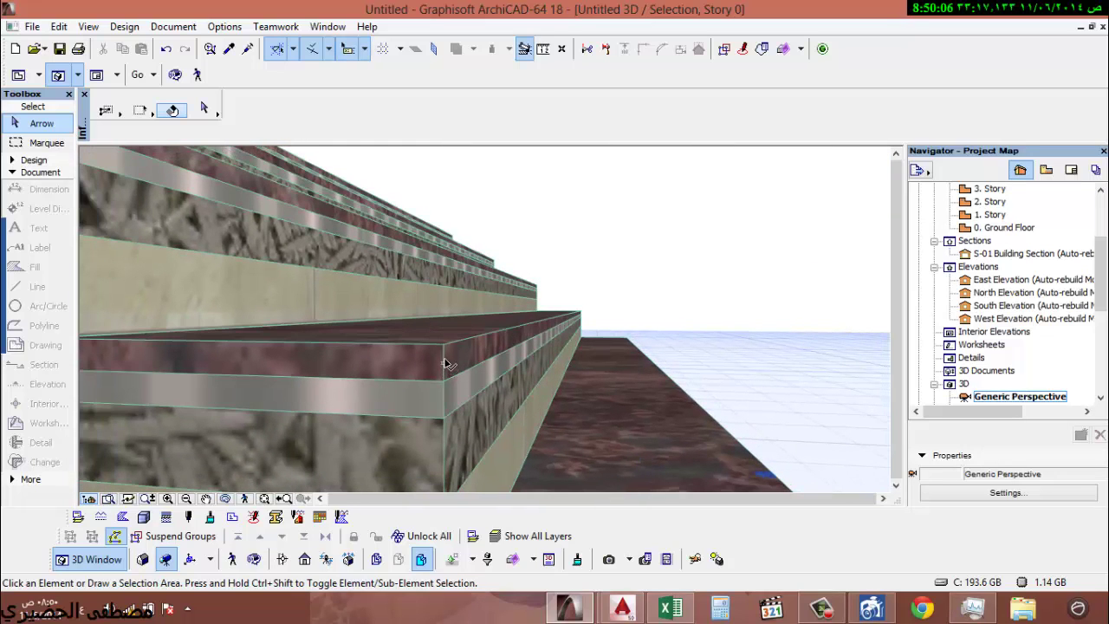
pyautogui.scroll(-2, 460, 382)
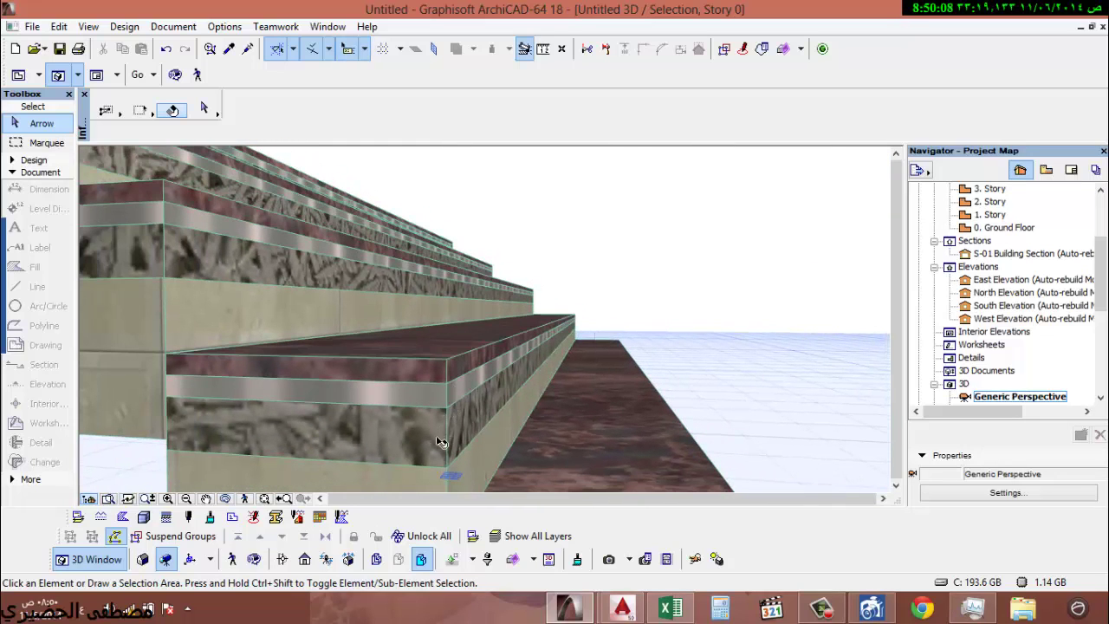
pyautogui.scroll(-1, 416, 390)
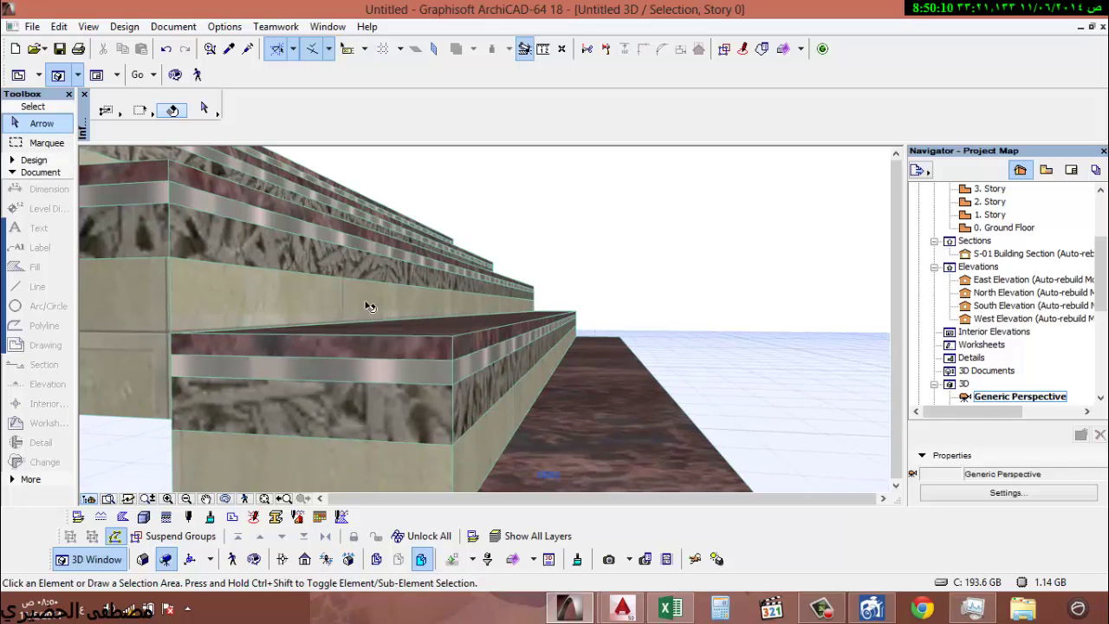
pyautogui.scroll(-1, 377, 308)
pyautogui.scroll(-2, 414, 332)
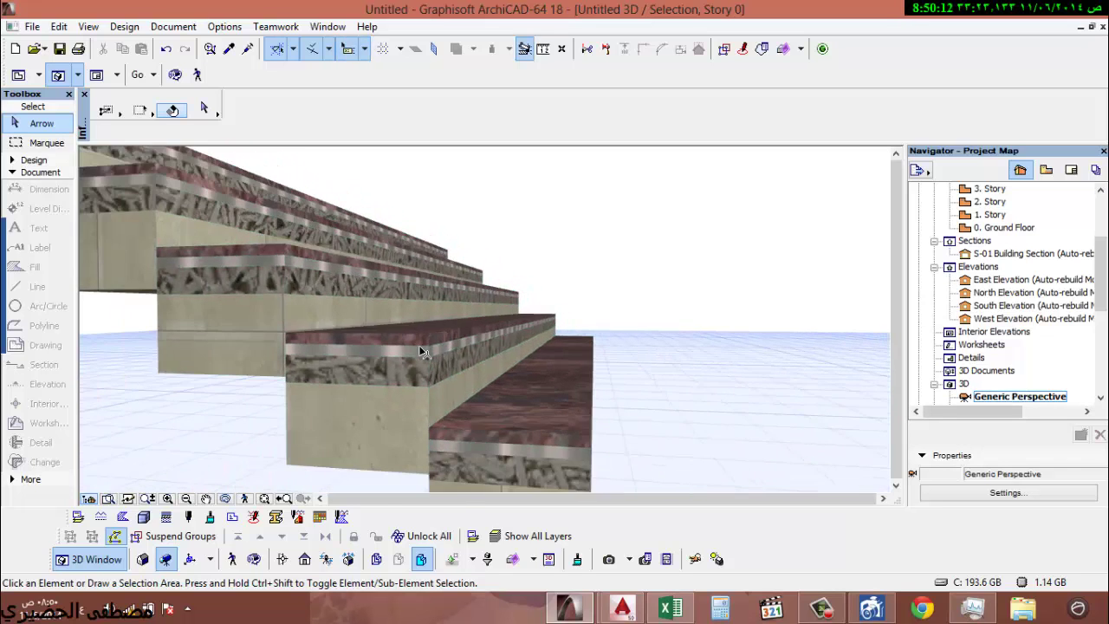
pyautogui.scroll(-2, 466, 412)
pyautogui.scroll(-3, 620, 440)
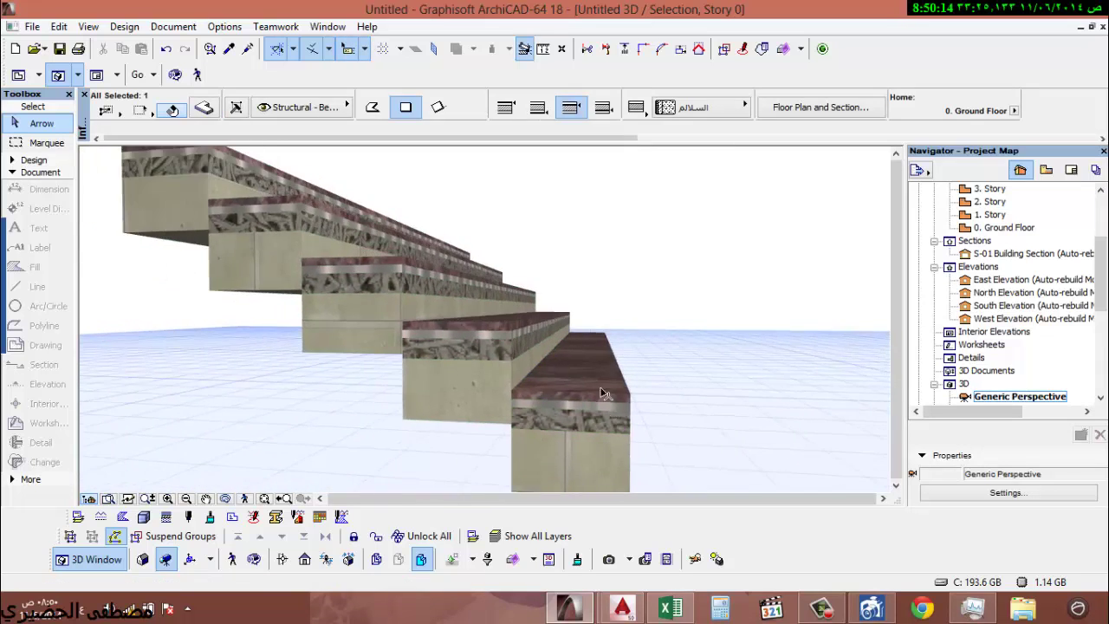
pyautogui.scroll(-2, 618, 265)
# - Copy all five step slabs straight up above the originals, using the lowest step's outer corner as reference
pyautogui.moveTo(585, 258); pyautogui.dragTo(427, 400)
pyautogui.scroll(5, 600, 413)
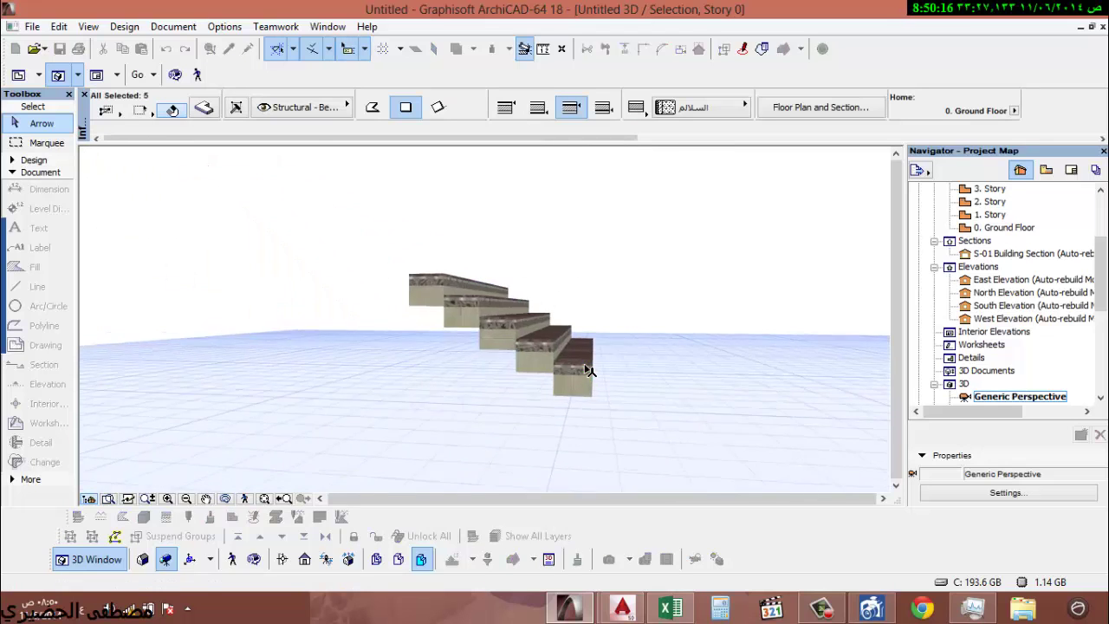
pyautogui.click(602, 423)
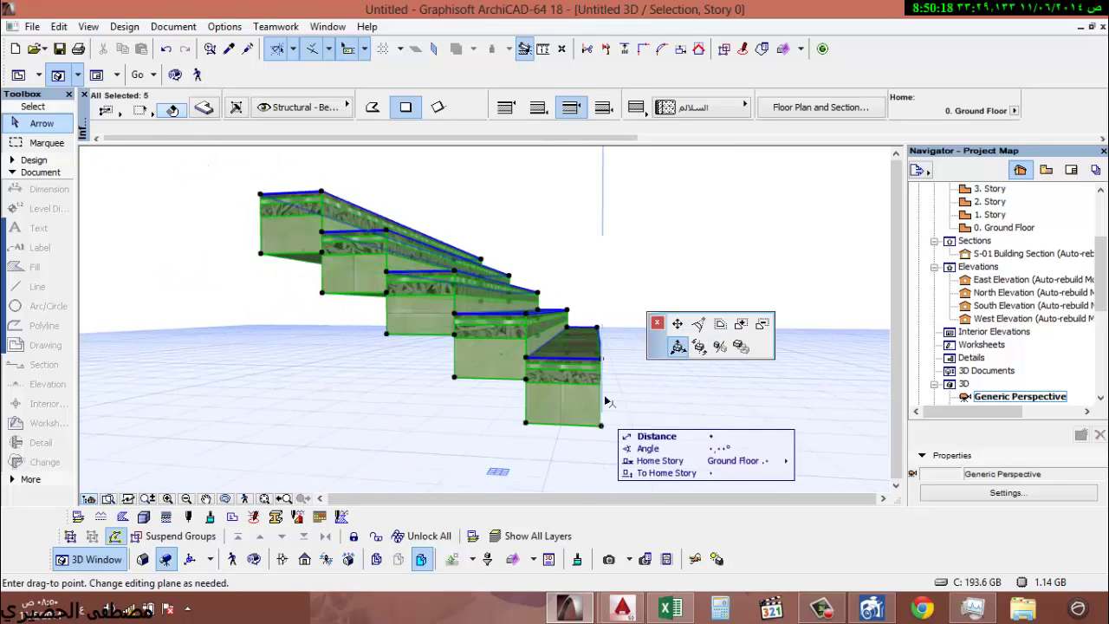
pyautogui.scroll(2, 604, 373)
pyautogui.click(604, 260)
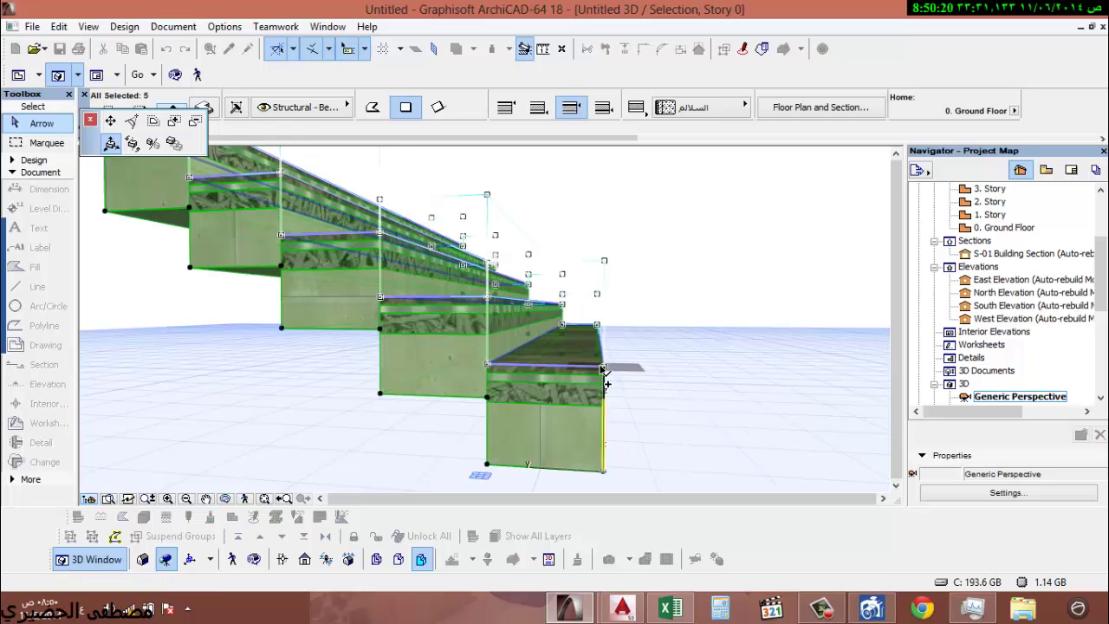
# - Set the copied slabs' thickness to 25 and their building material to جرانيت
pyautogui.click(205, 109)
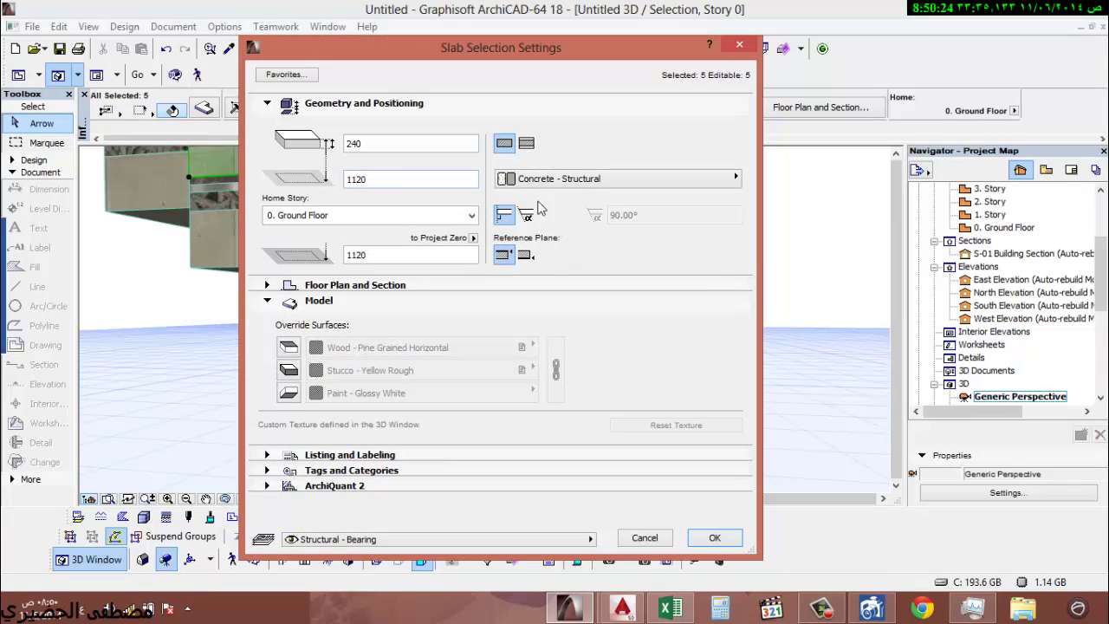
pyautogui.doubleClick(380, 145)
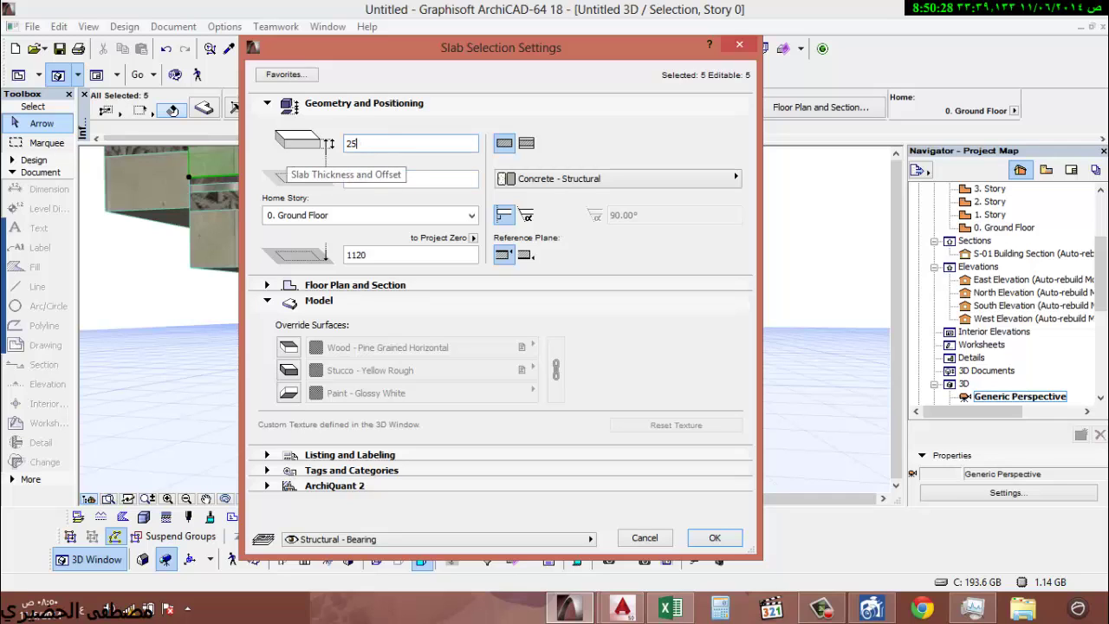
pyautogui.write('25')
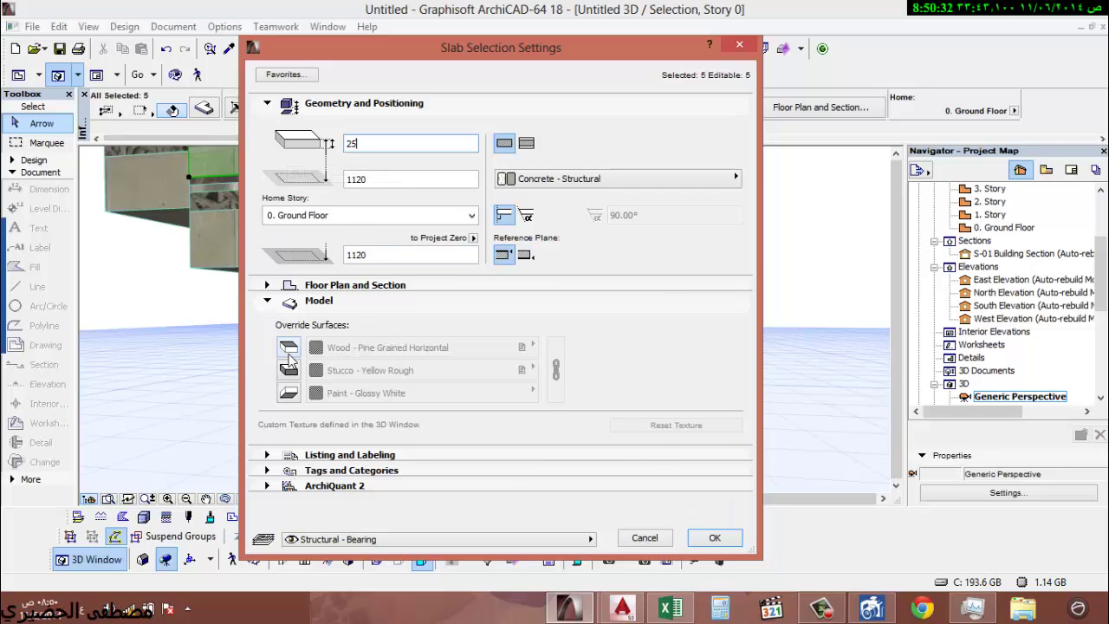
pyautogui.click(589, 180)
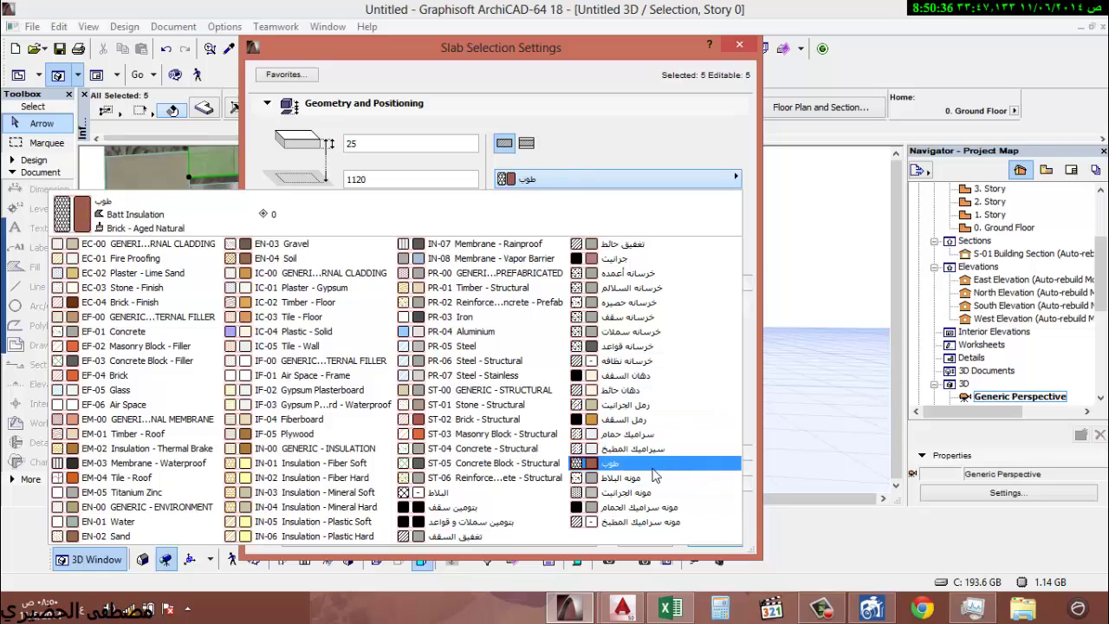
pyautogui.click(643, 258)
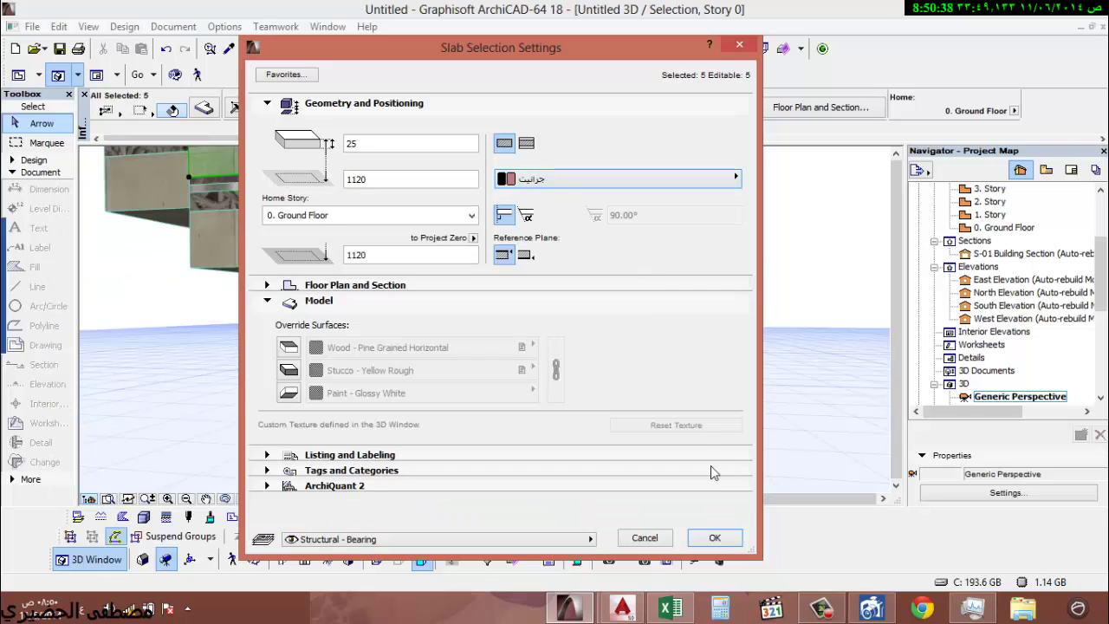
pyautogui.click(714, 538)
# - Move the five thin granite slabs down so their underside rests on top of the steps
pyautogui.keyDown('shift'); pyautogui.moveTo(581, 295); pyautogui.dragTo(613, 280, button='middle'); pyautogui.keyUp('shift')
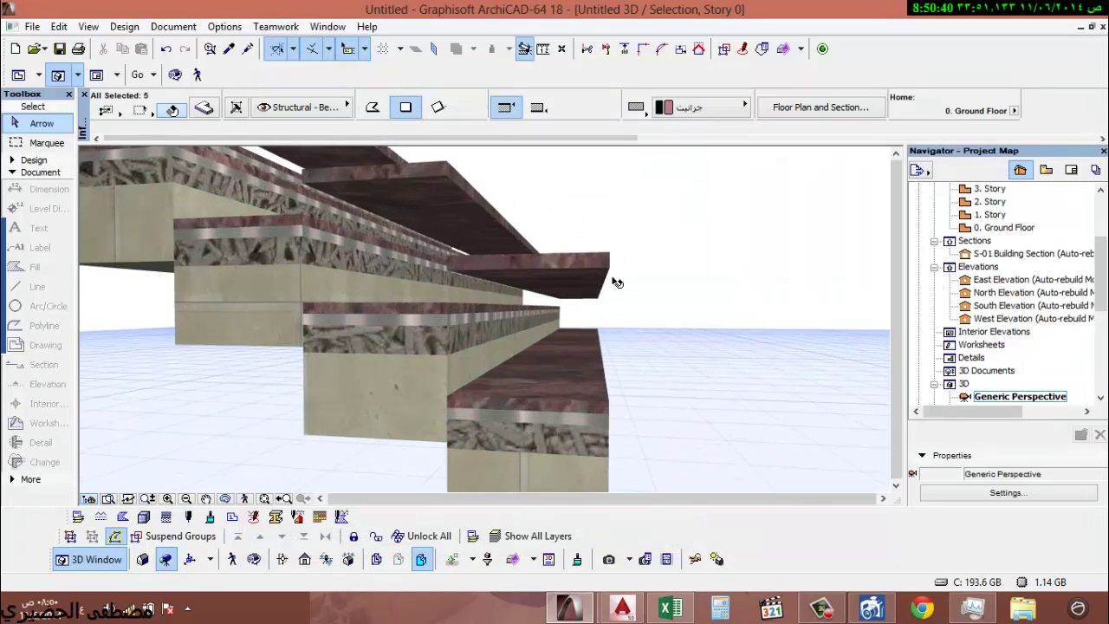
pyautogui.click(611, 272)
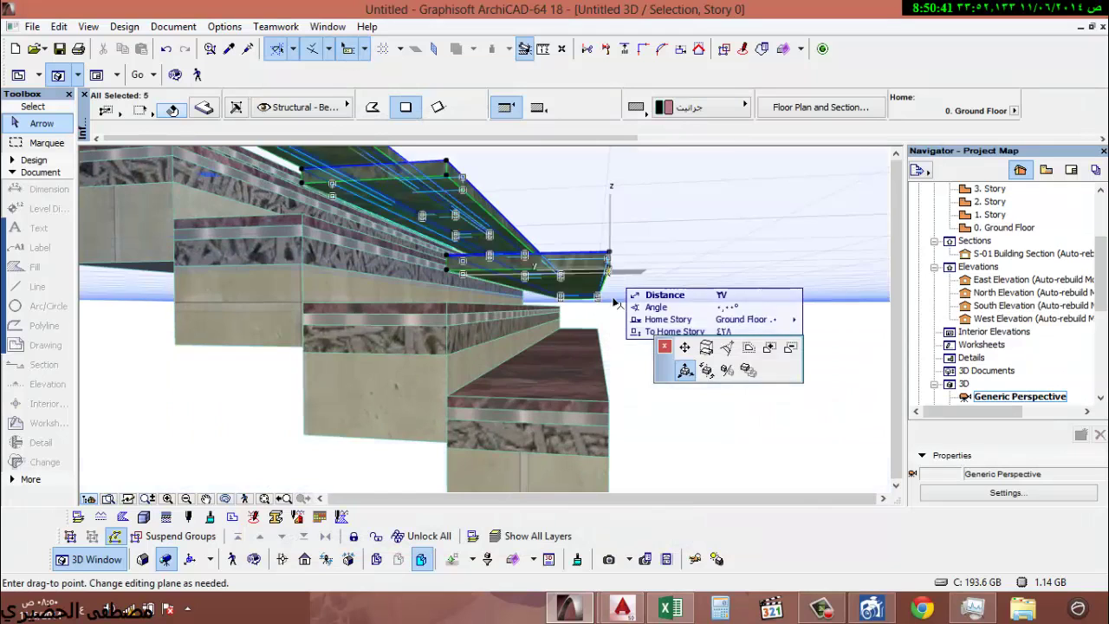
pyautogui.click(611, 404)
pyautogui.keyDown('shift'); pyautogui.moveTo(604, 423); pyautogui.dragTo(559, 396, button='middle'); pyautogui.keyUp('shift')
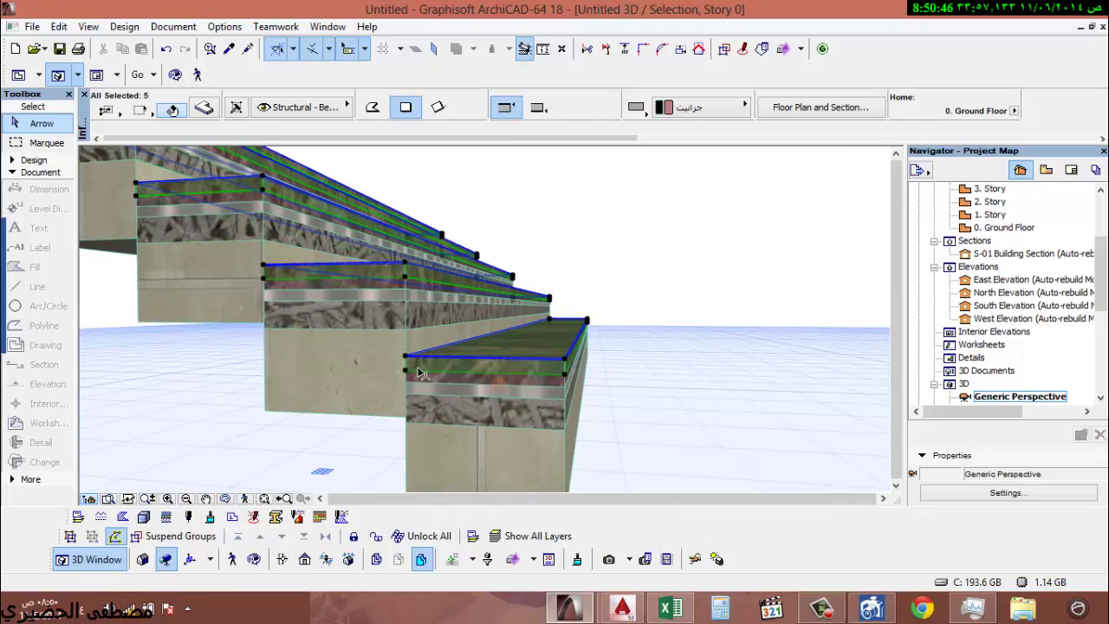
pyautogui.moveTo(420, 372)
pyautogui.keyDown('shift'); pyautogui.mouseDown(button='middle')
pyautogui.moveTo(399, 361)
pyautogui.moveTo(412, 370)
pyautogui.mouseUp(button='middle'); pyautogui.keyUp('shift')
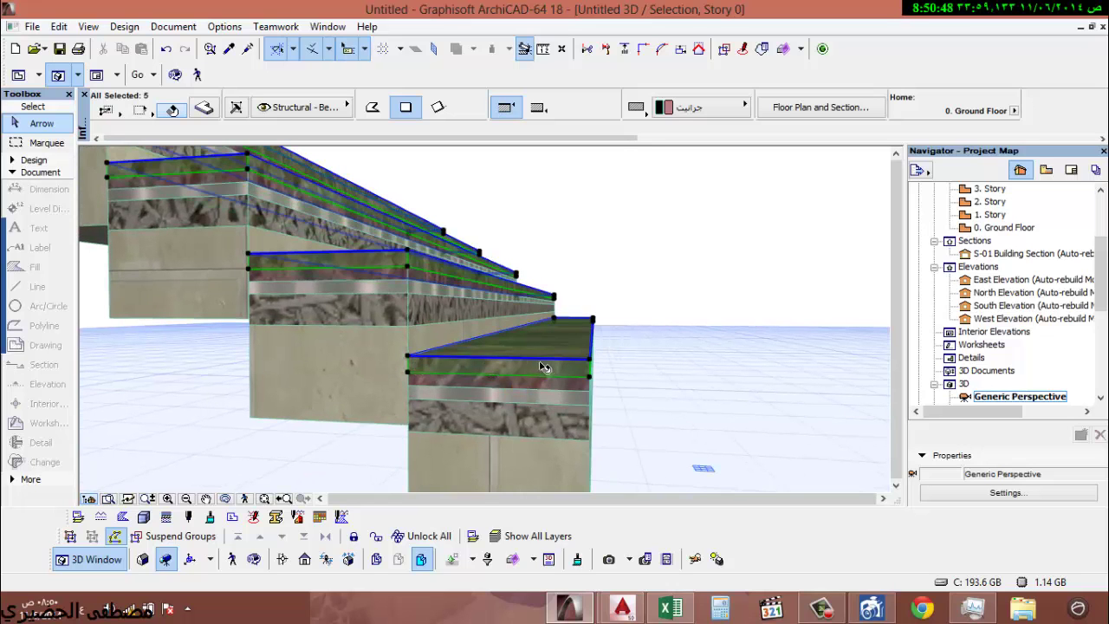
# - Offset the front edge of the lowest granite tread outward by 25
pyautogui.scroll(8, 570, 356)
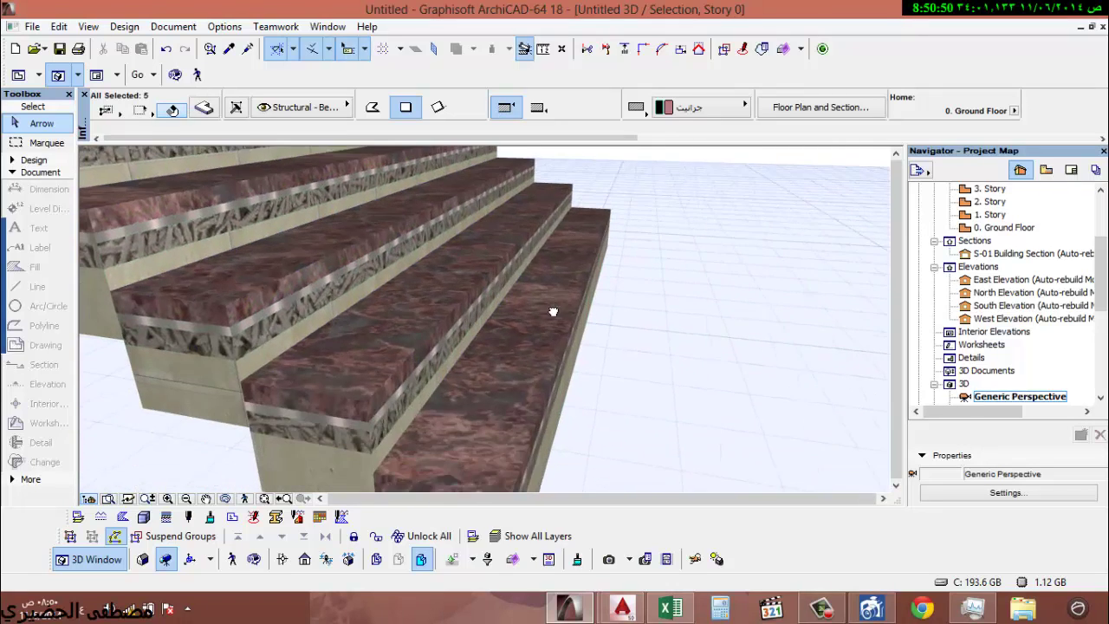
pyautogui.click(538, 393)
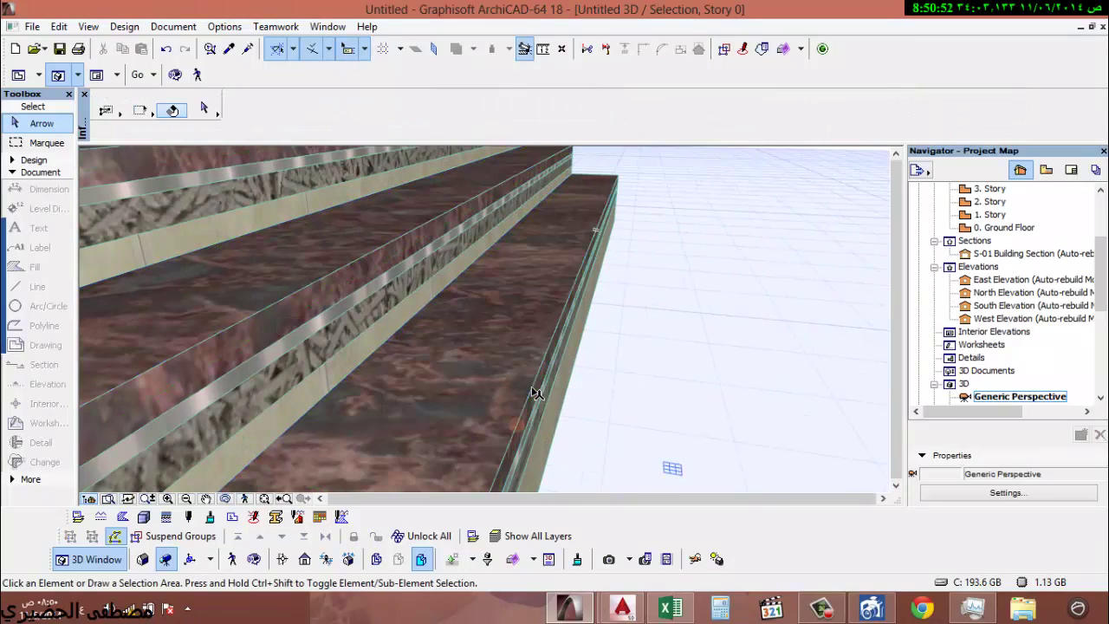
pyautogui.click(537, 392)
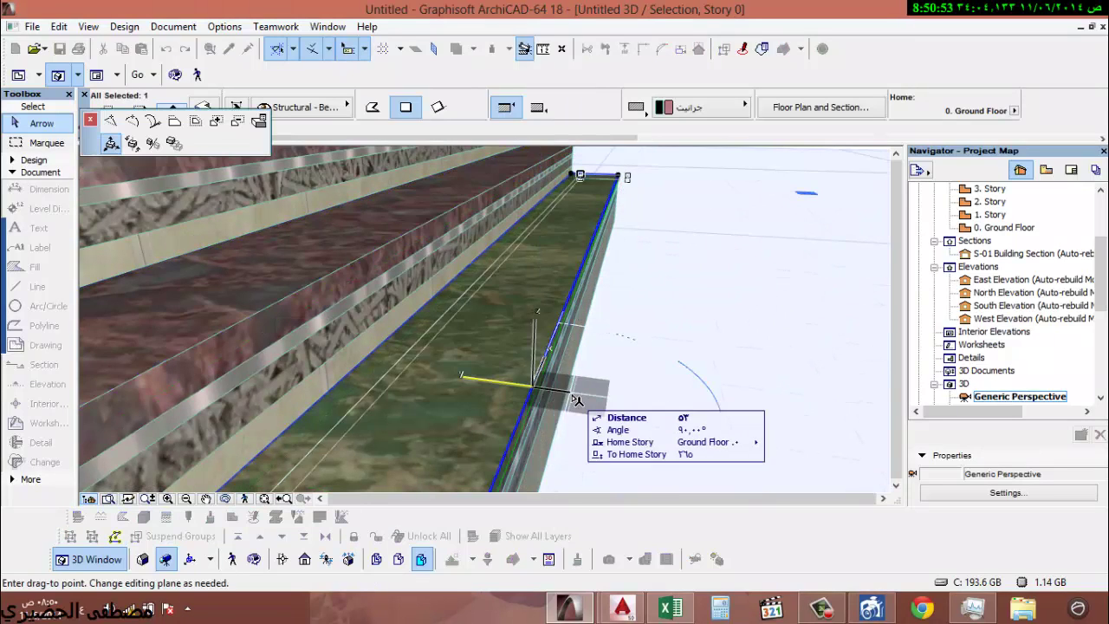
pyautogui.click(174, 120)
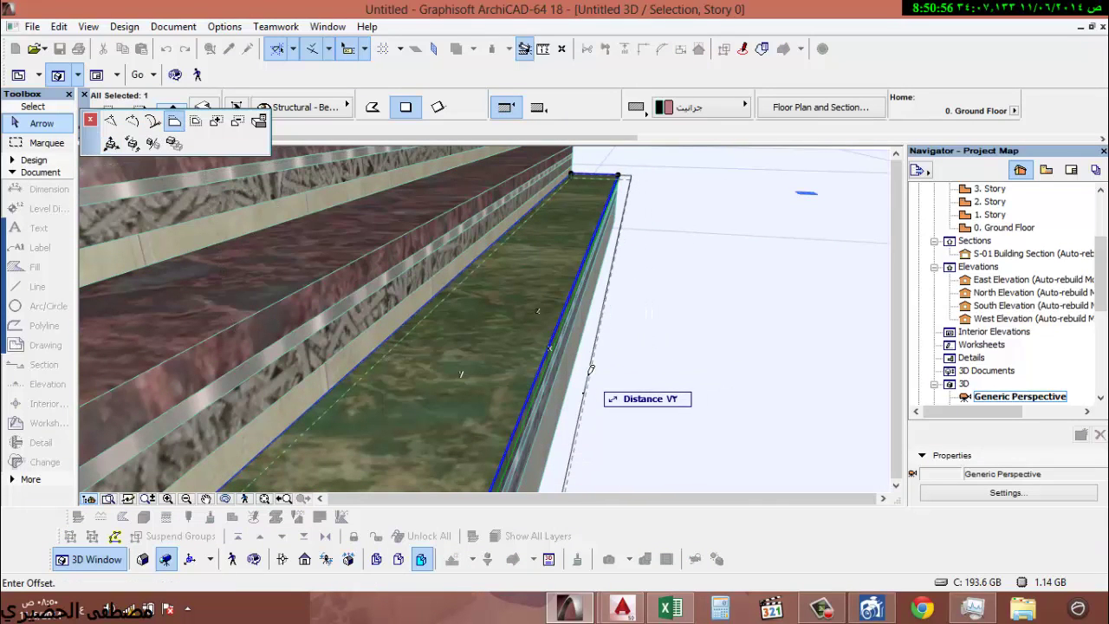
pyautogui.write('25')
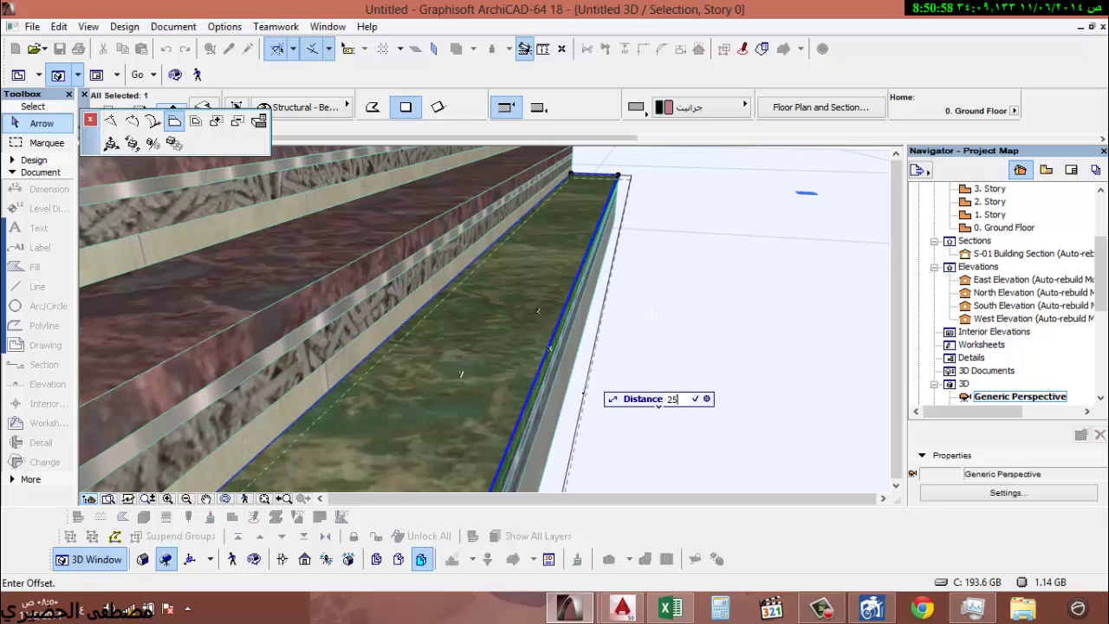
pyautogui.press('Return')
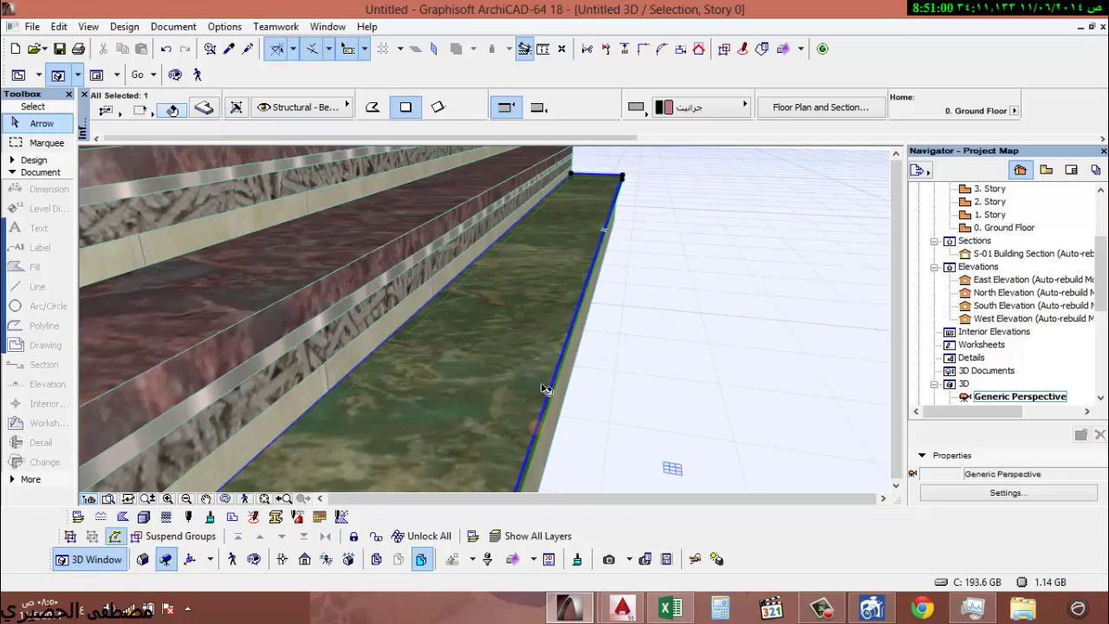
pyautogui.moveTo(562, 395)
pyautogui.keyDown('shift'); pyautogui.mouseDown(button='middle')
pyautogui.moveTo(503, 383)
pyautogui.moveTo(569, 359)
pyautogui.moveTo(540, 376)
pyautogui.moveTo(572, 376)
pyautogui.moveTo(542, 376)
pyautogui.moveTo(553, 378)
pyautogui.mouseUp(button='middle'); pyautogui.keyUp('shift')
pyautogui.click(468, 317)
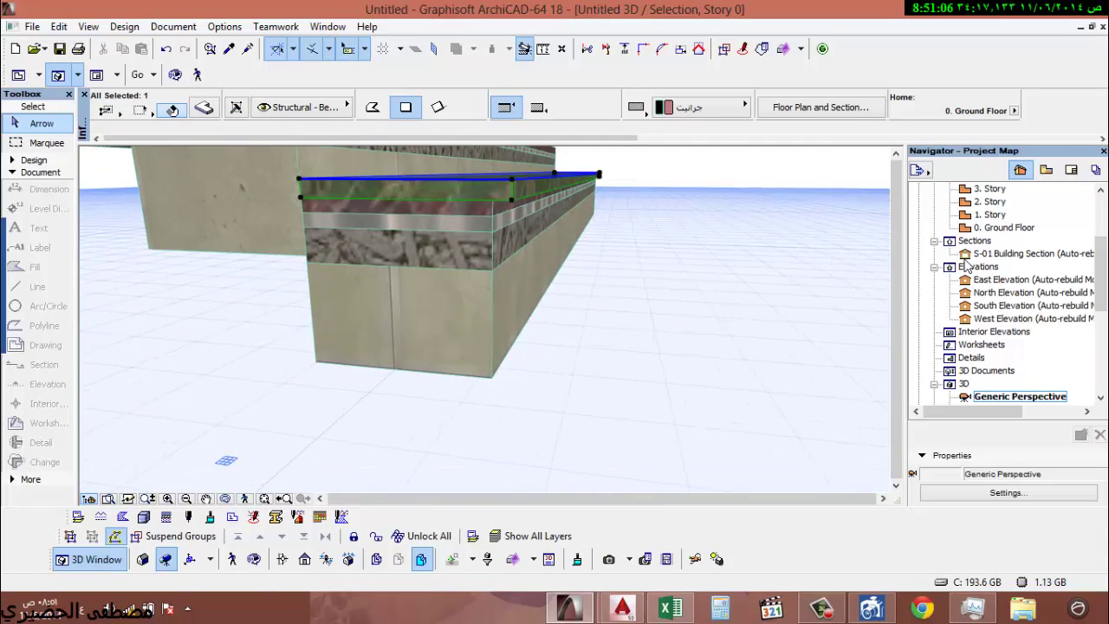
# - On the ground floor plan, set the default wall thickness to 25 and height to 160
pyautogui.doubleClick(1005, 227)
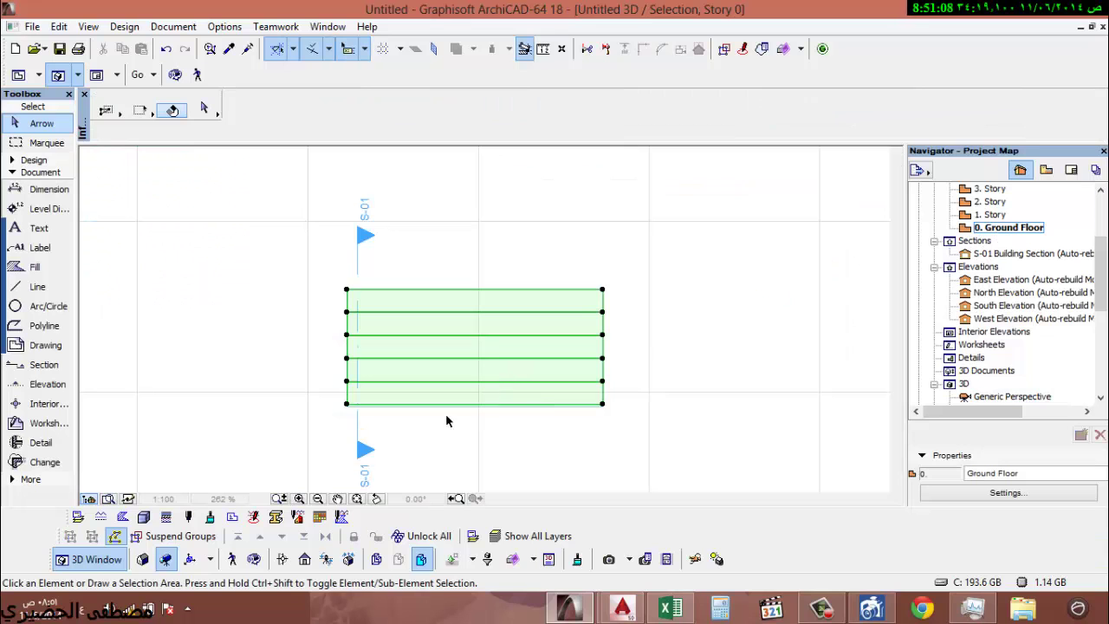
pyautogui.scroll(3, 428, 408)
pyautogui.click(118, 226)
pyautogui.click(33, 160)
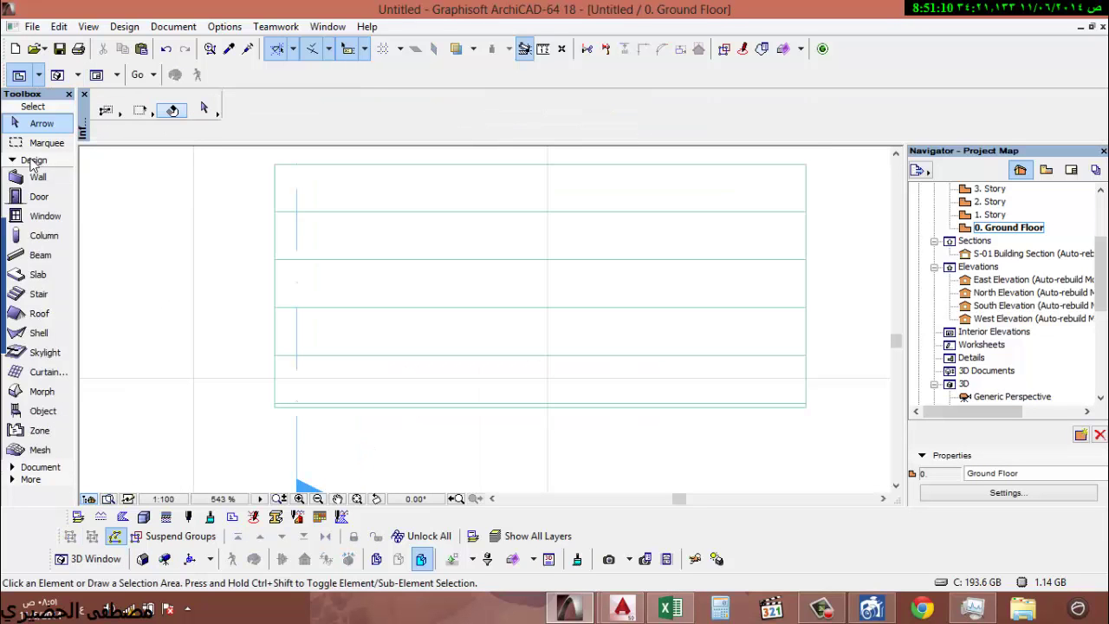
pyautogui.click(34, 160)
pyautogui.click(34, 160)
pyautogui.doubleClick(38, 177)
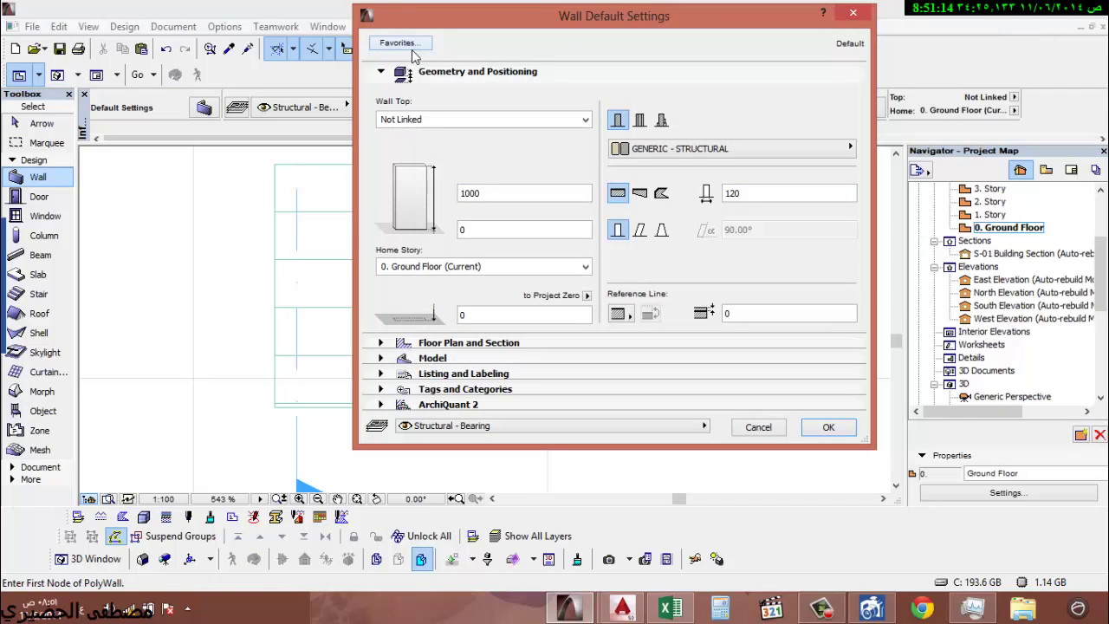
pyautogui.doubleClick(751, 192)
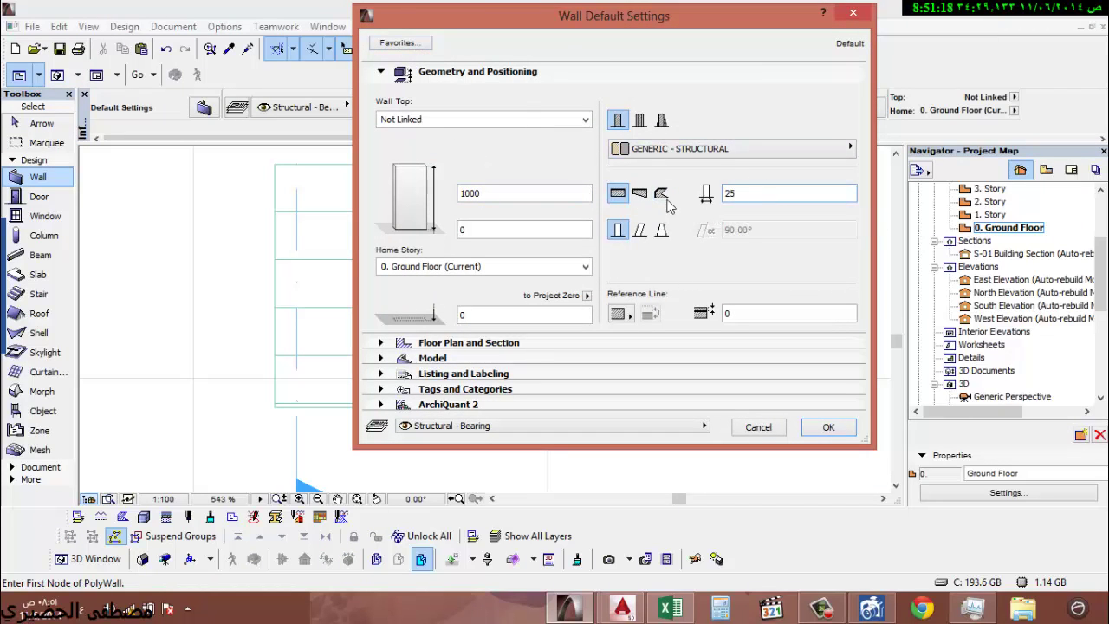
pyautogui.doubleClick(484, 192)
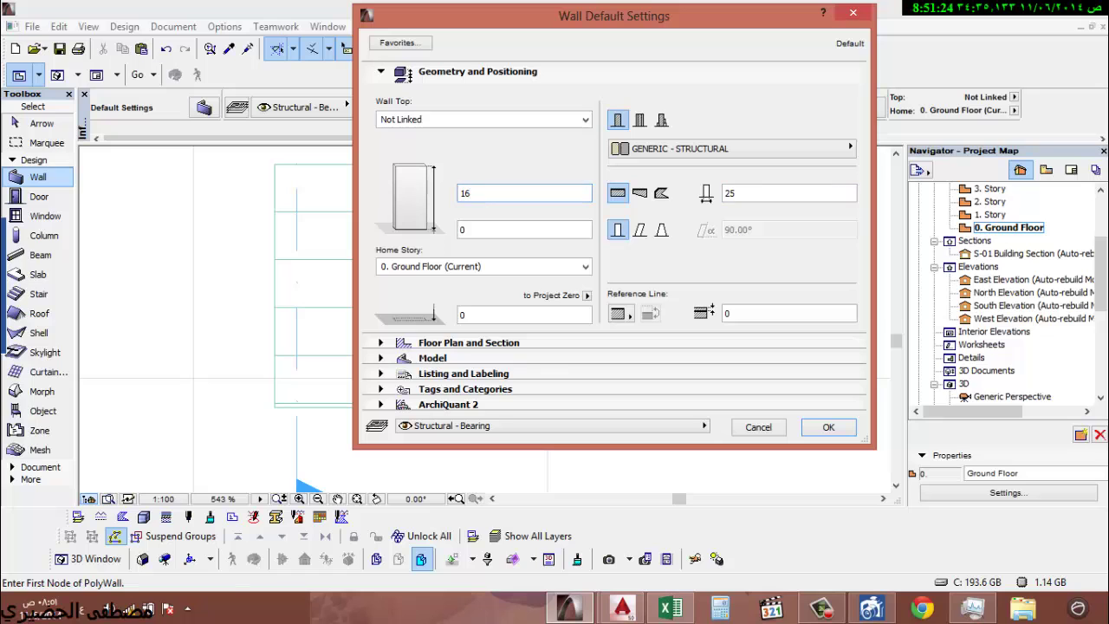
# - Save the default wall settings as a favorite named قائم السلالم and apply it
pyautogui.click(399, 43)
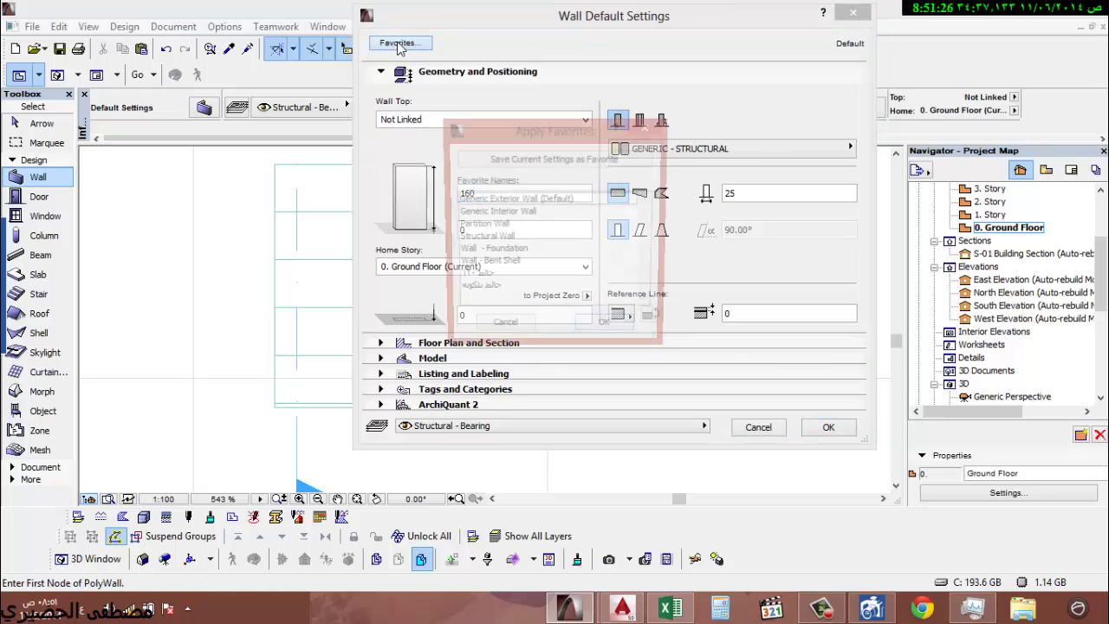
pyautogui.click(569, 158)
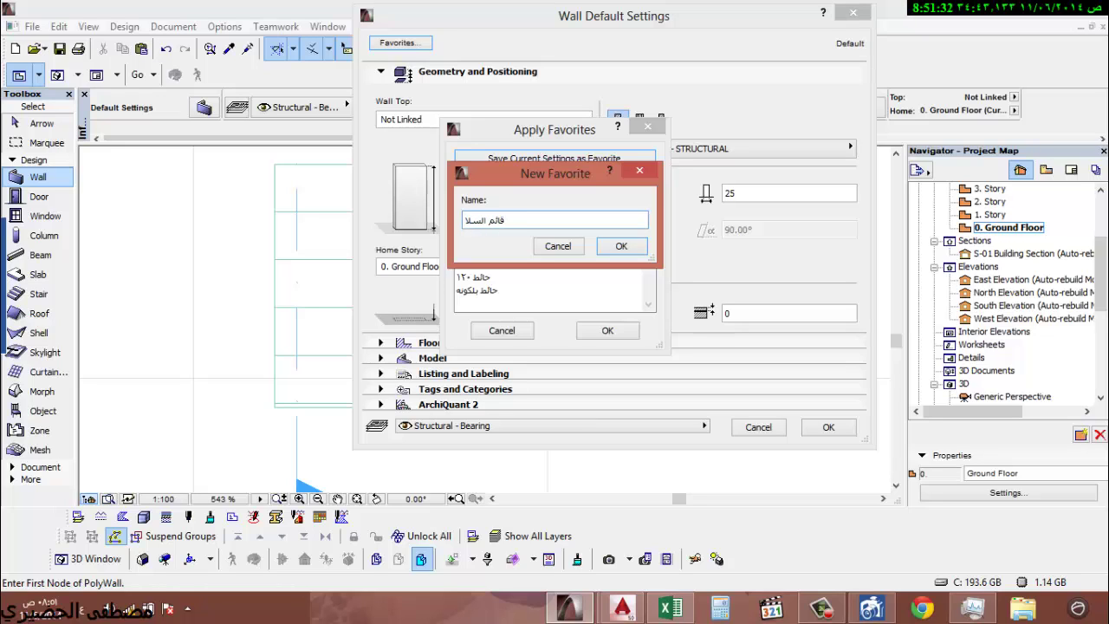
pyautogui.click(633, 248)
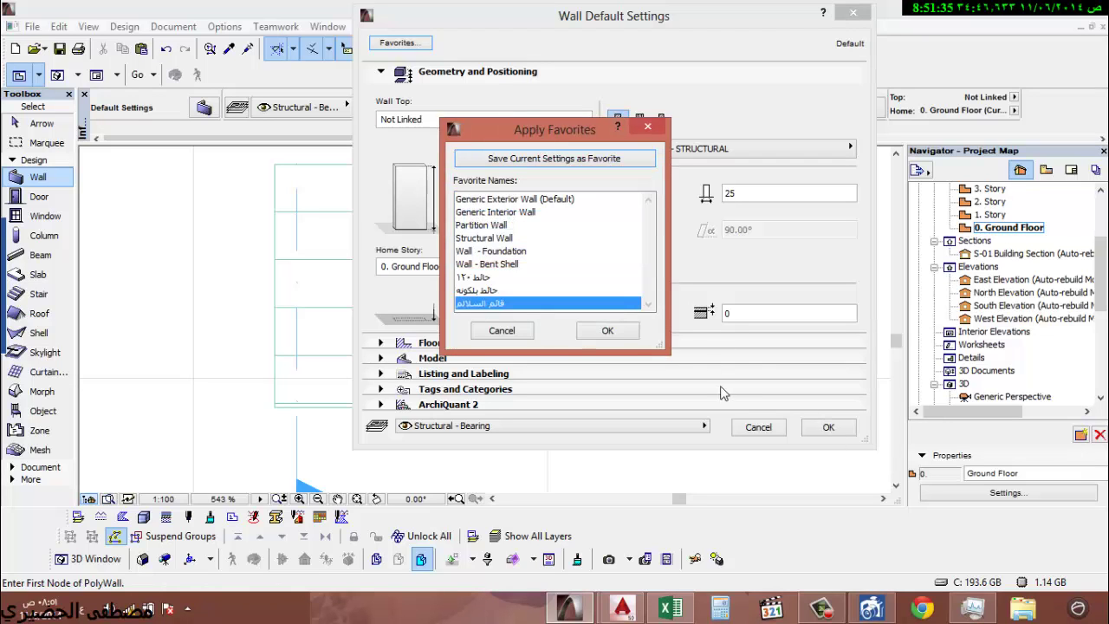
pyautogui.click(608, 331)
pyautogui.click(829, 427)
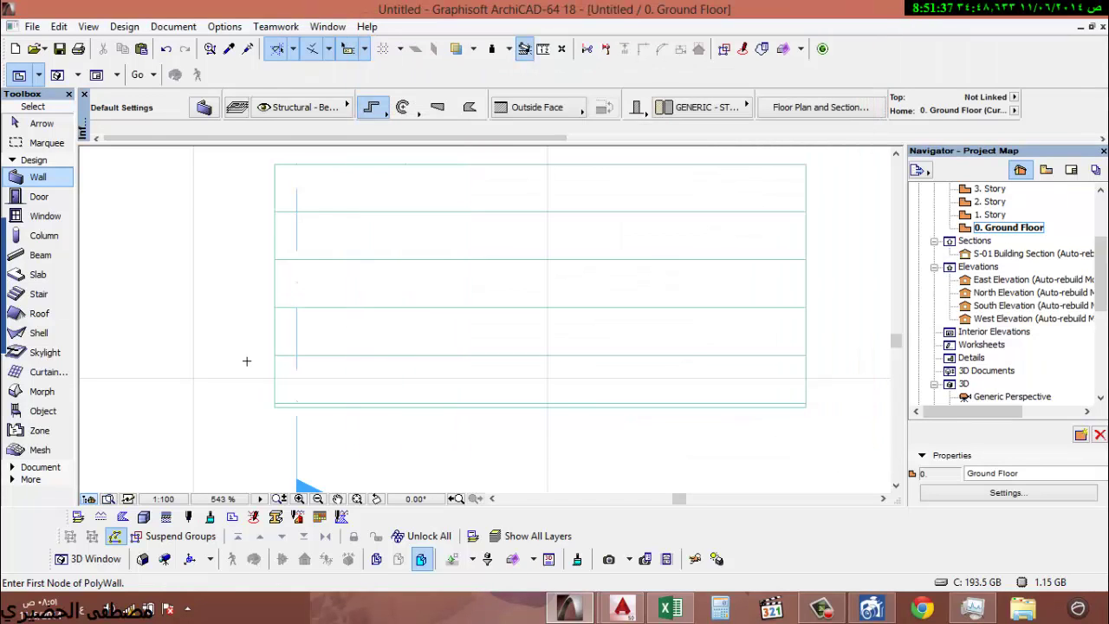
# - Draw a straight wall outside the lowest step's front edge, spanning the stair's full width
pyautogui.click(275, 400)
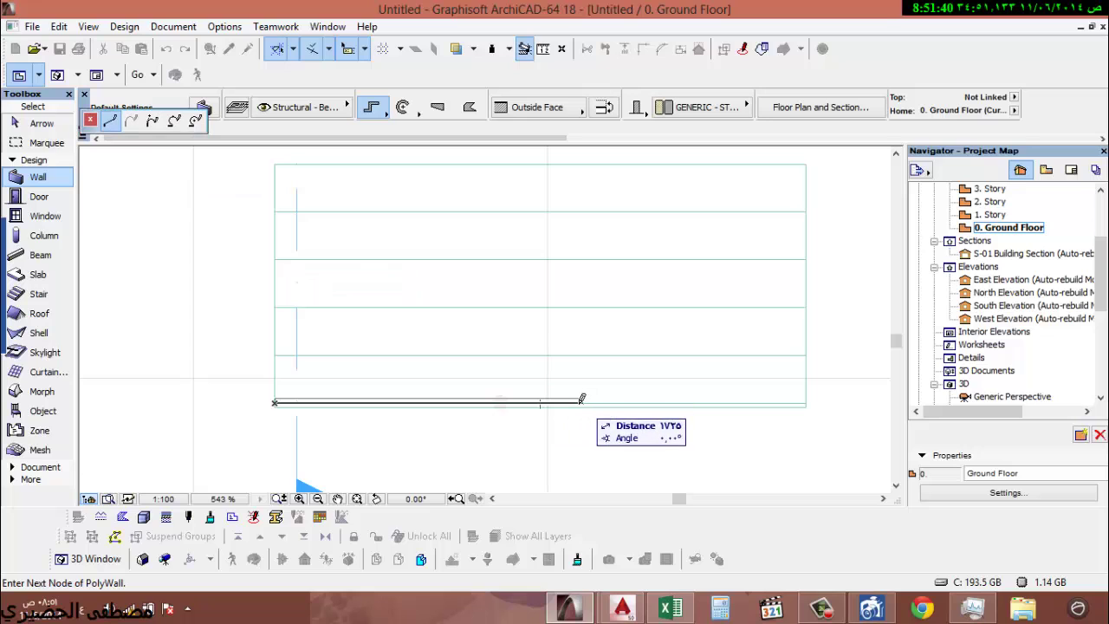
pyautogui.doubleClick(802, 400)
pyautogui.click(806, 401)
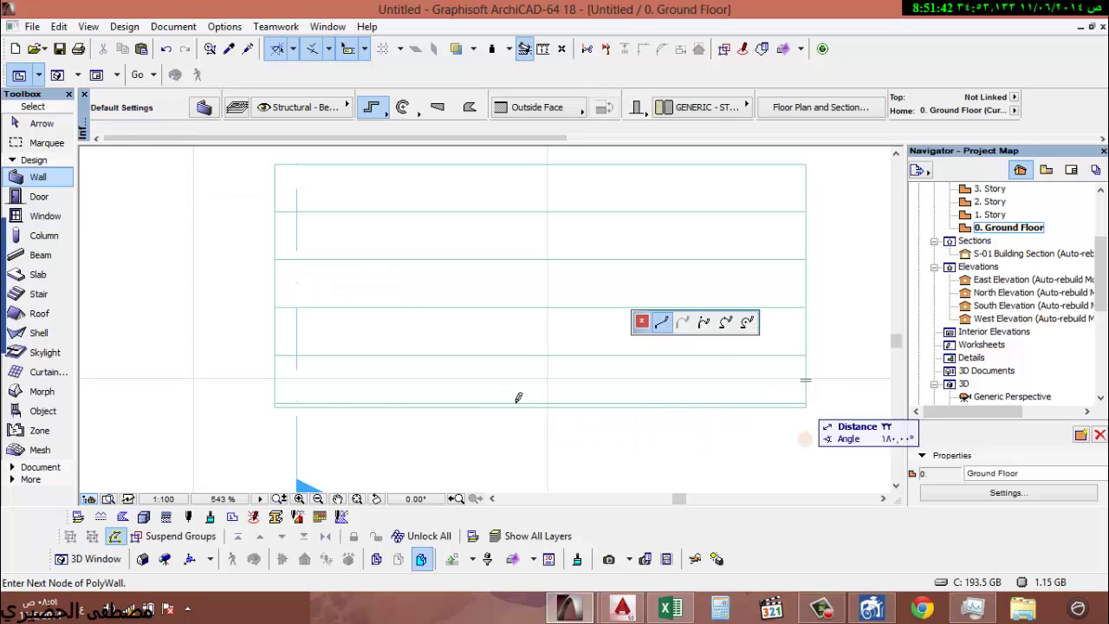
pyautogui.doubleClick(277, 400)
pyautogui.press('Escape')
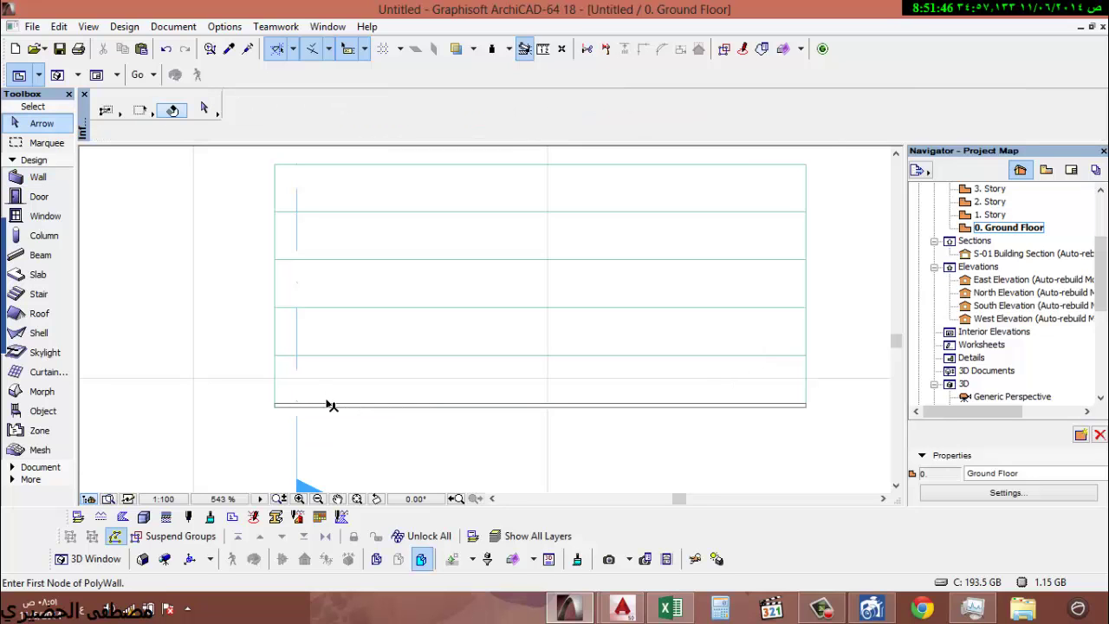
# - In the 3D view, move the new wall up onto the lowest granite tread, flush against the second step's front face
pyautogui.press('F3')
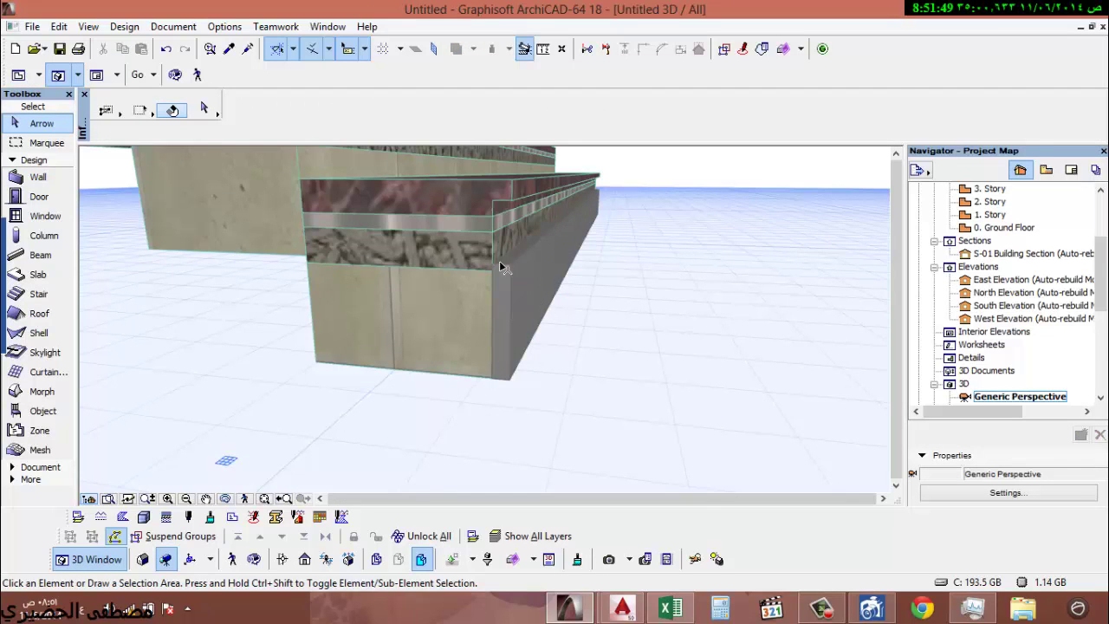
pyautogui.click(500, 268)
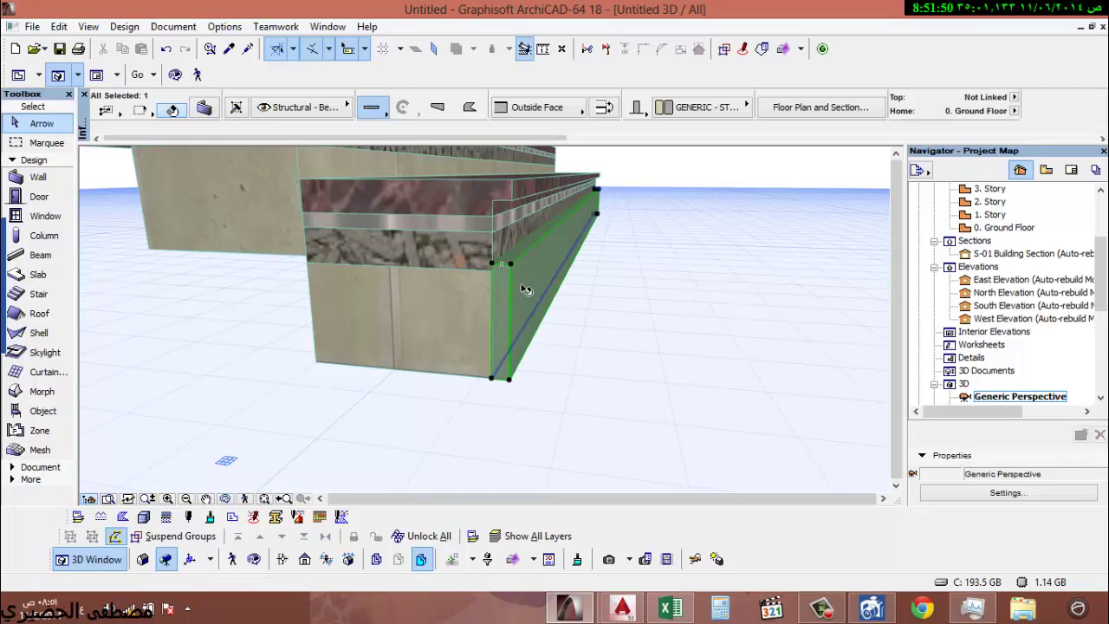
pyautogui.scroll(4, 513, 345)
pyautogui.keyDown('shift'); pyautogui.moveTo(491, 296); pyautogui.dragTo(571, 418, button='middle'); pyautogui.keyUp('shift')
pyautogui.click(533, 395)
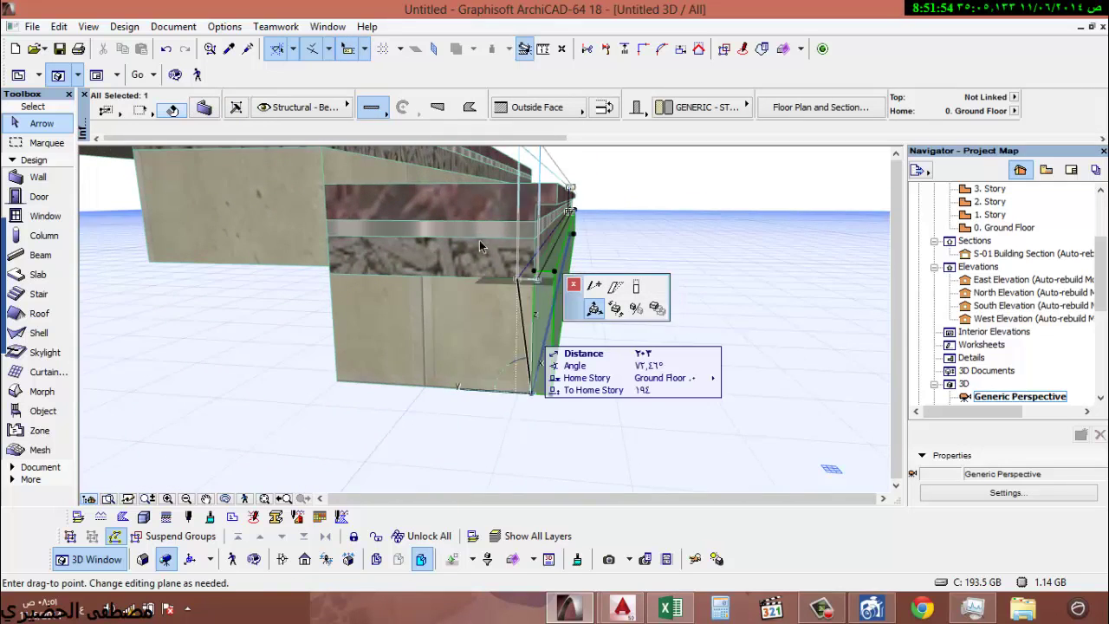
pyautogui.keyDown('shift'); pyautogui.moveTo(594, 331); pyautogui.dragTo(466, 355, button='middle'); pyautogui.keyUp('shift')
pyautogui.click(364, 323)
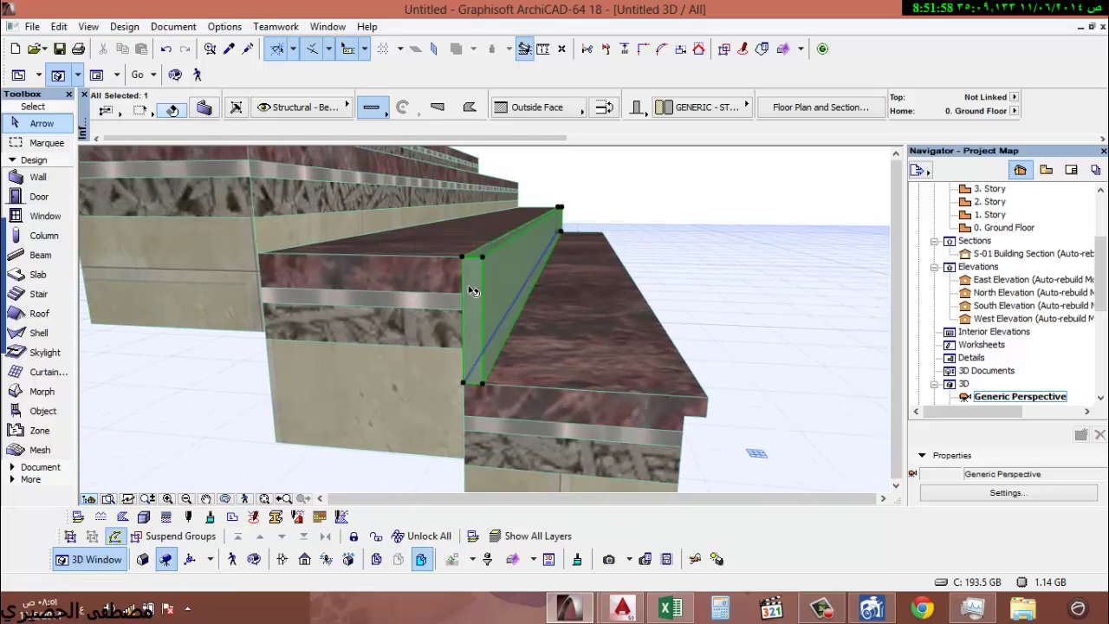
pyautogui.press('Escape')
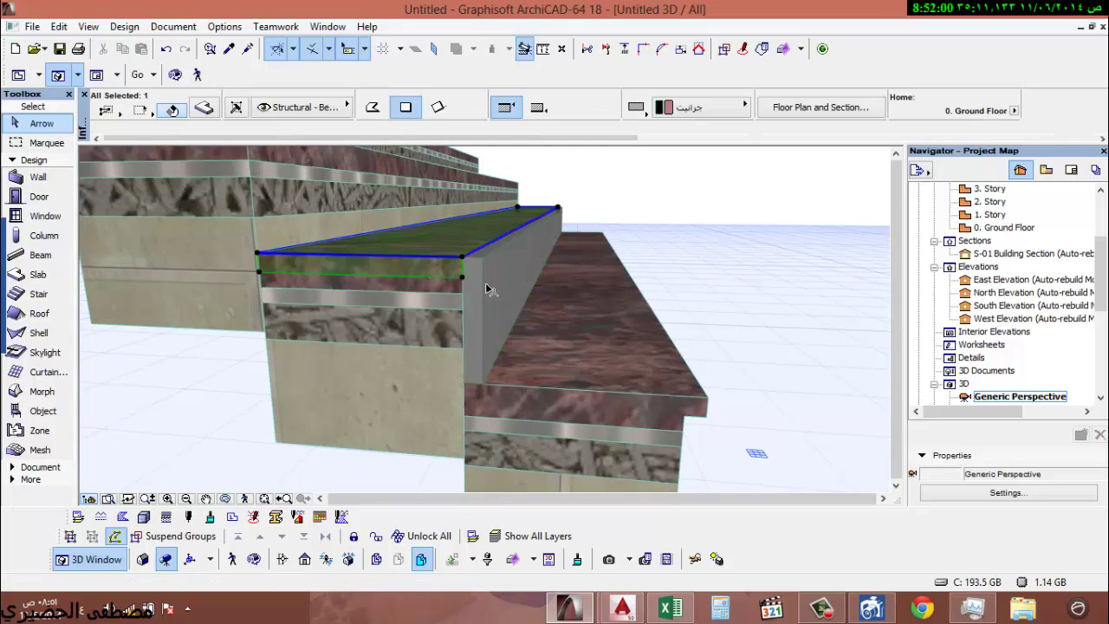
# - Set the riser wall's height to 145 and its building material to جرانيت
pyautogui.click(482, 309)
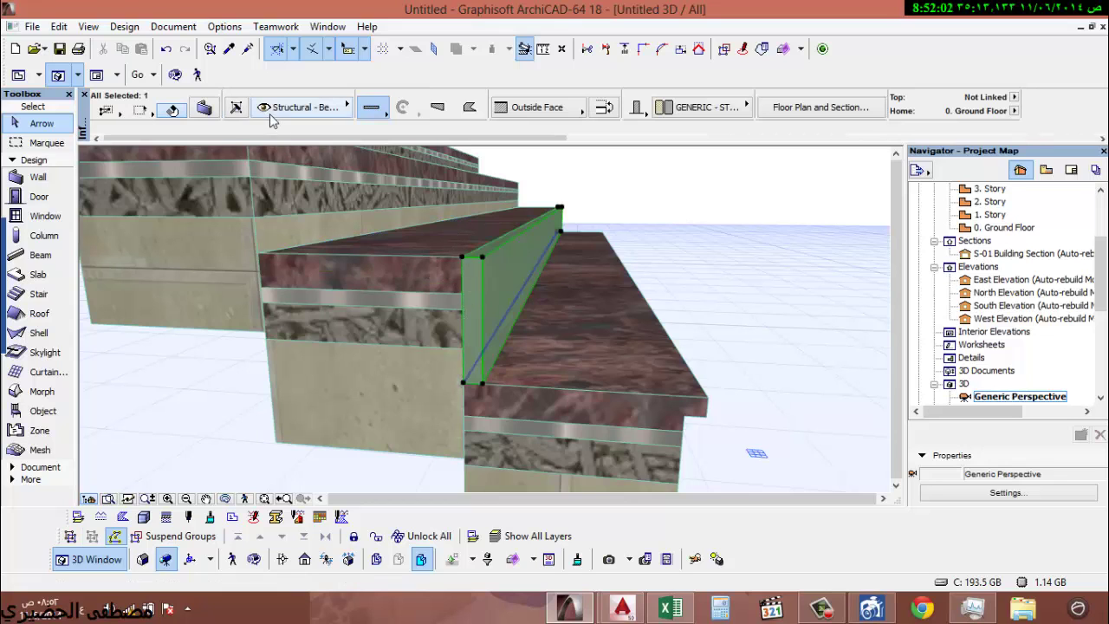
pyautogui.click(204, 106)
pyautogui.doubleClick(489, 193)
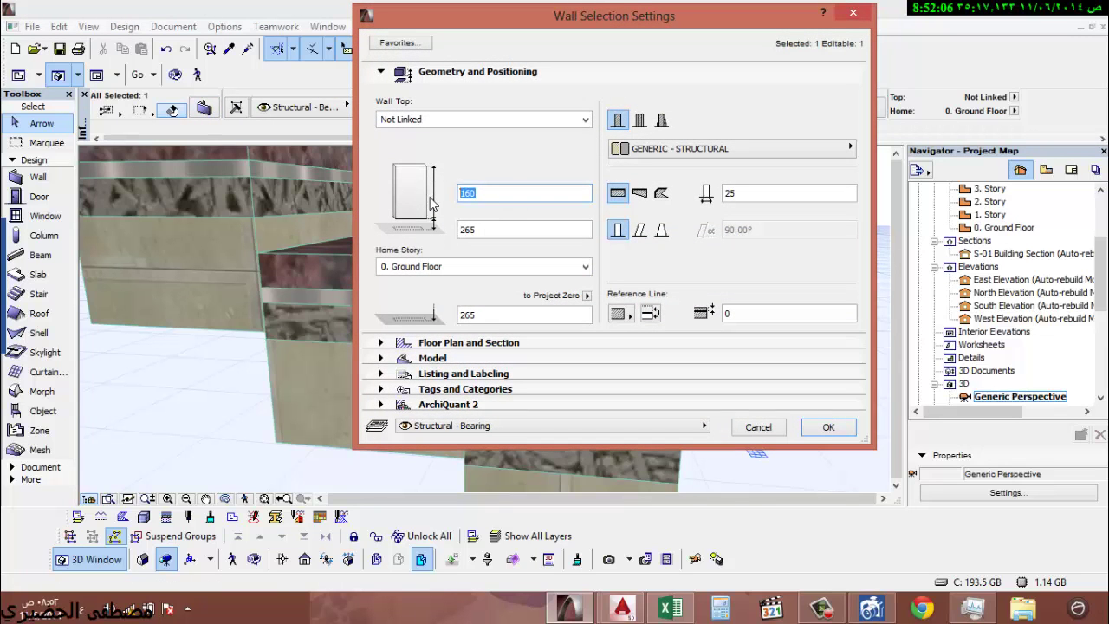
pyautogui.write('145')
pyautogui.click(732, 148)
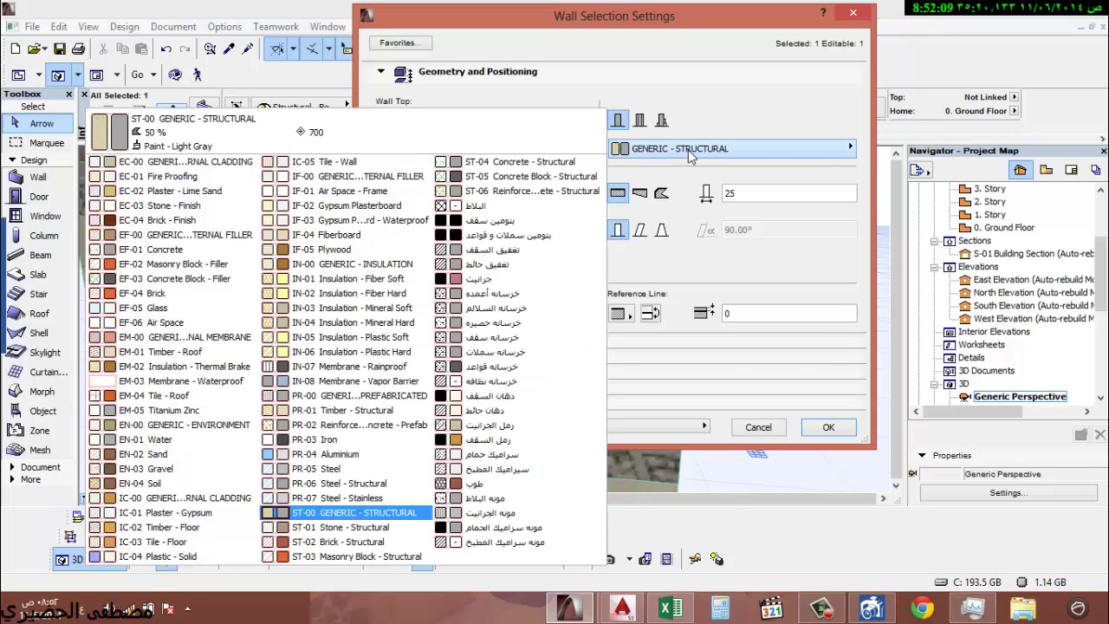
pyautogui.click(520, 267)
# - Try to save the riser wall's settings as a favorite named قائم السلالم
pyautogui.click(399, 43)
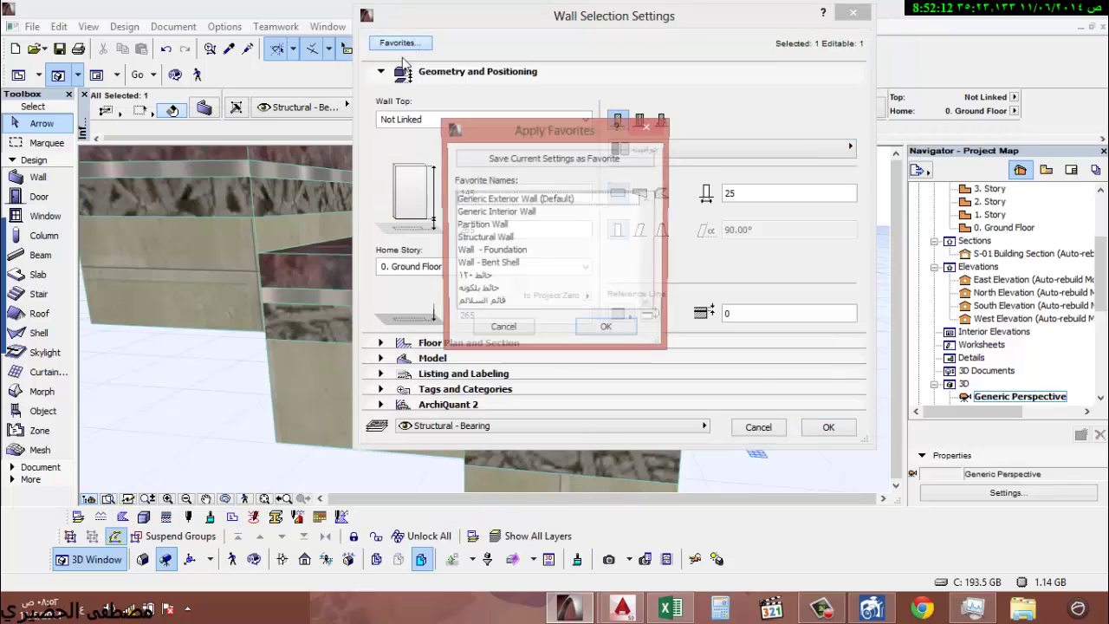
pyautogui.click(532, 160)
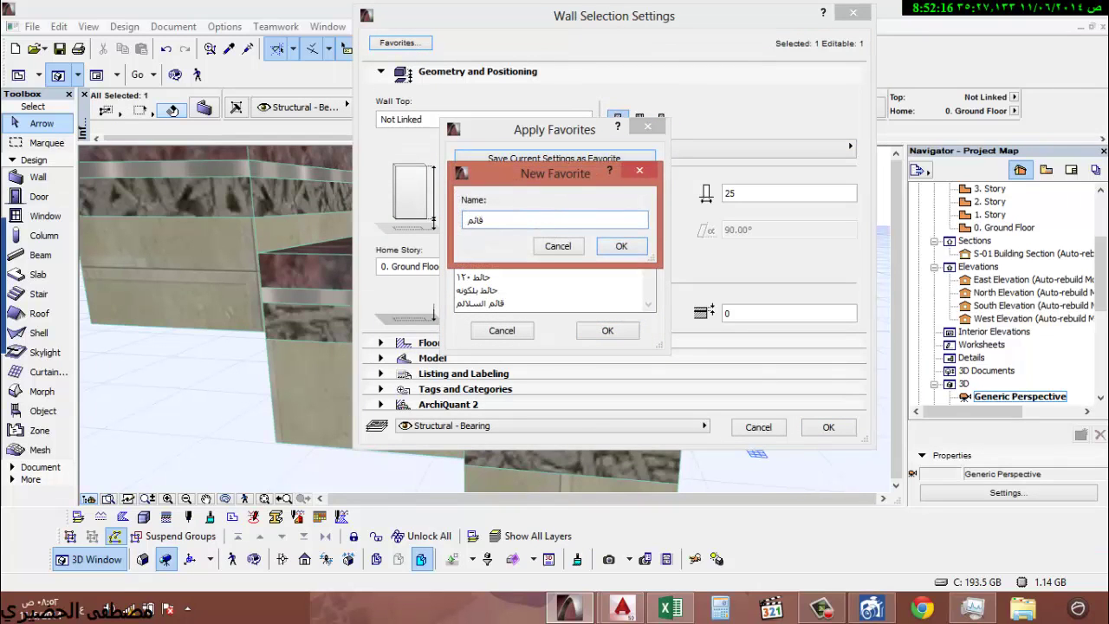
pyautogui.write('قائم السلالم')
pyautogui.click(635, 248)
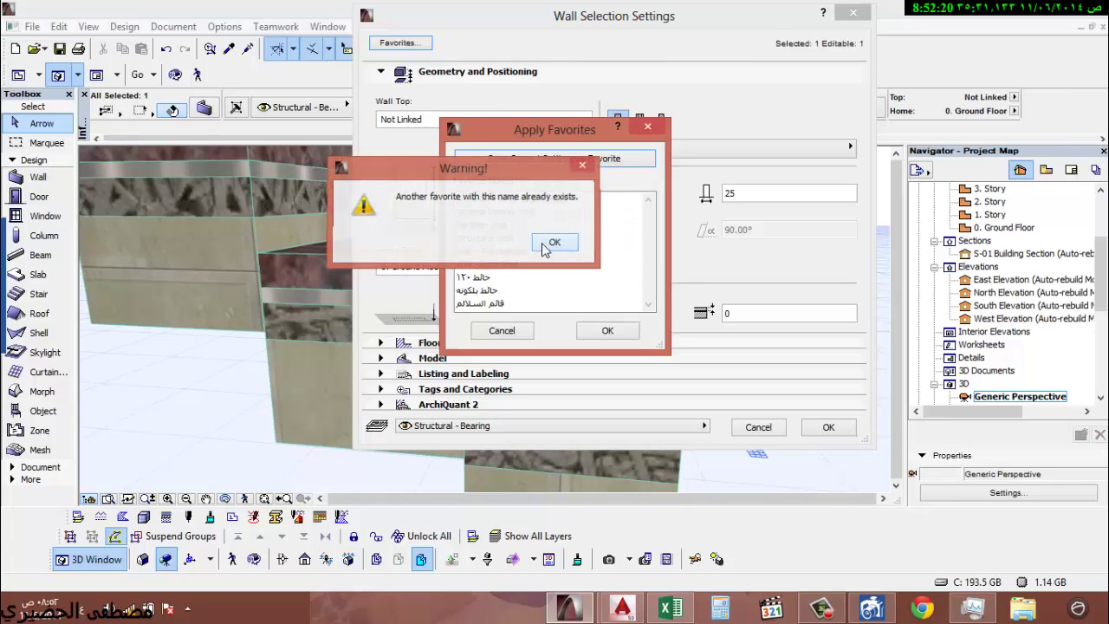
pyautogui.click(551, 244)
# - Save the riser wall's settings as a favorite named القائم and apply them to the wall
pyautogui.click(555, 162)
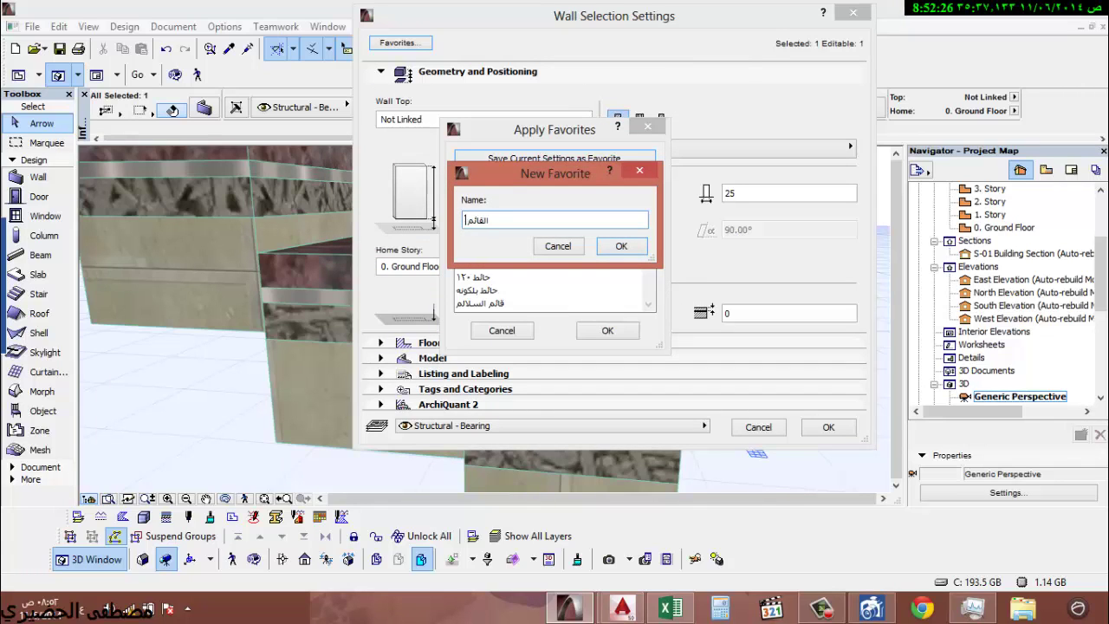
pyautogui.click(621, 251)
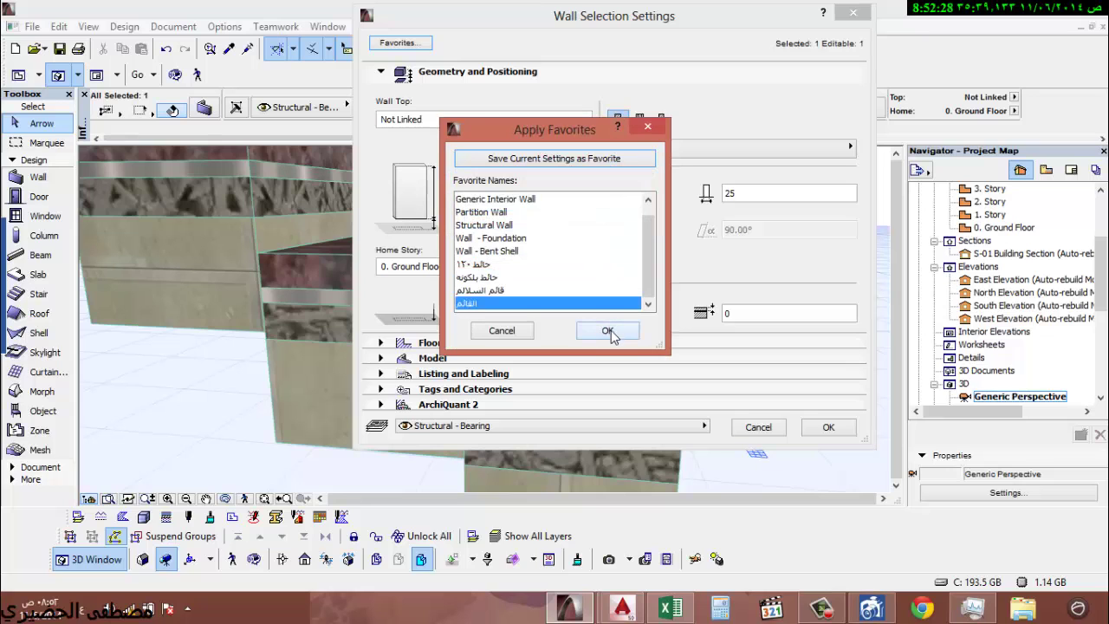
pyautogui.click(608, 331)
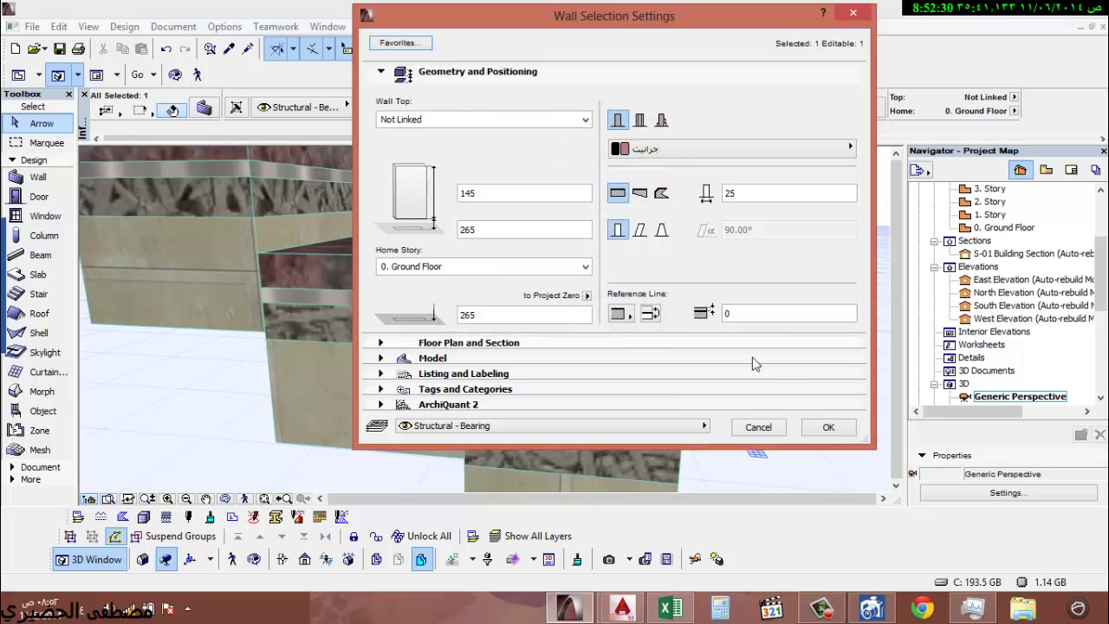
pyautogui.click(828, 427)
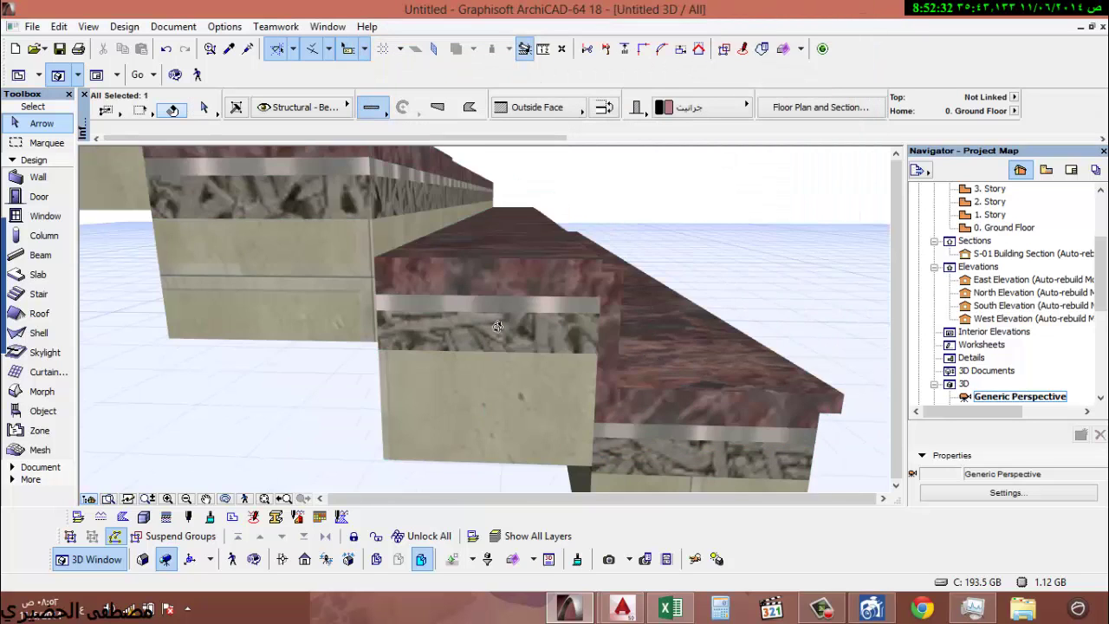
# - Set the height of the granite riser wall on the lowest tread to 135
pyautogui.scroll(3, 475, 323)
pyautogui.scroll(-3, 474, 323)
pyautogui.click(512, 314)
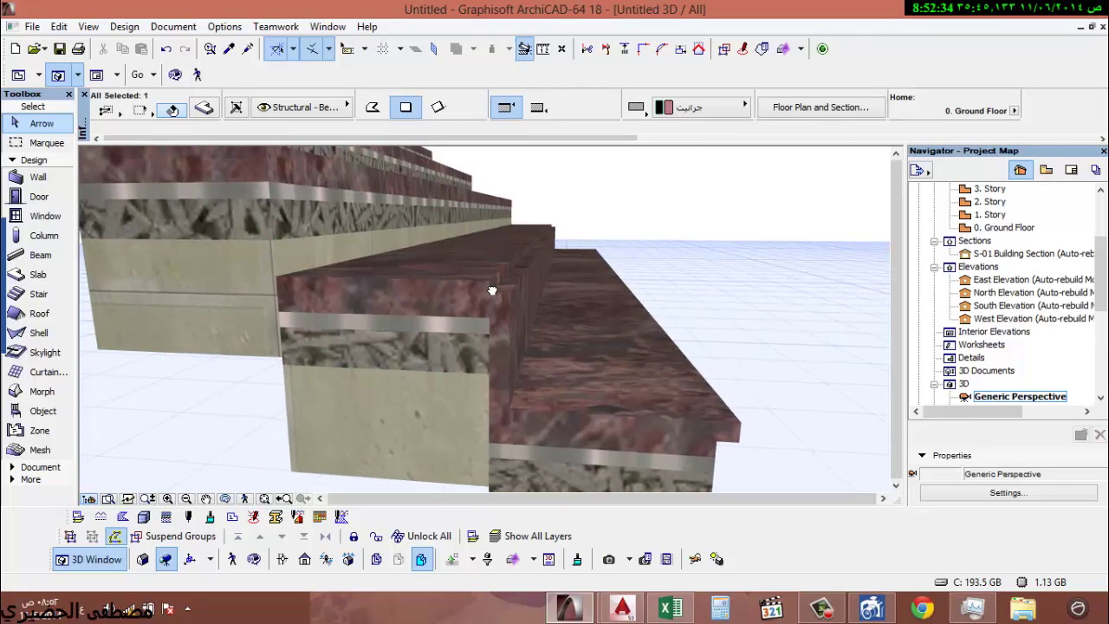
pyautogui.click(517, 318)
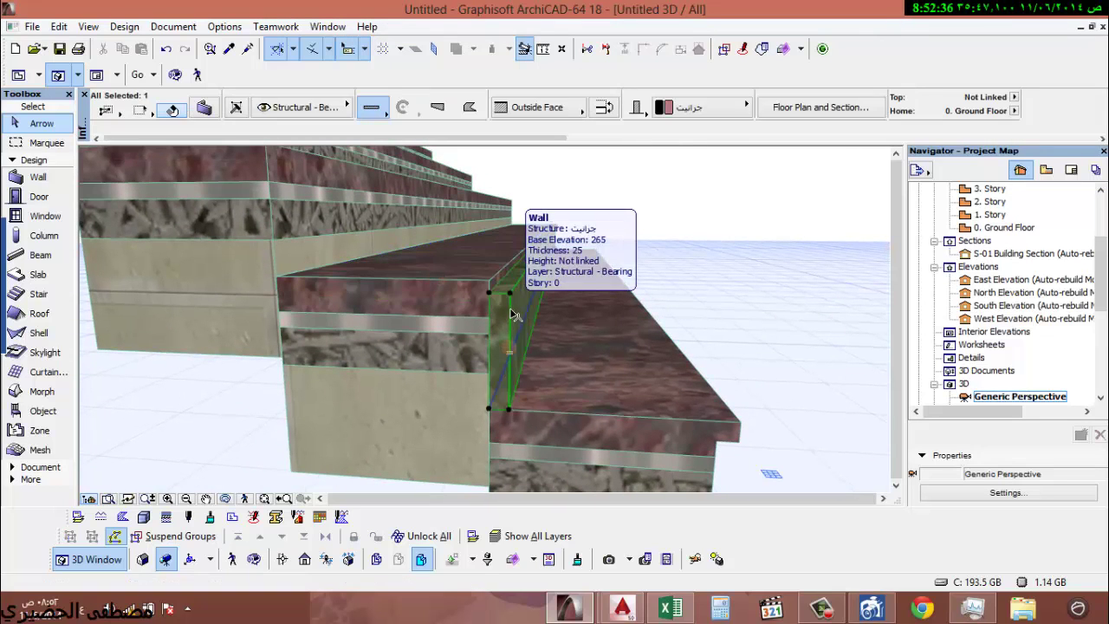
pyautogui.click(483, 270)
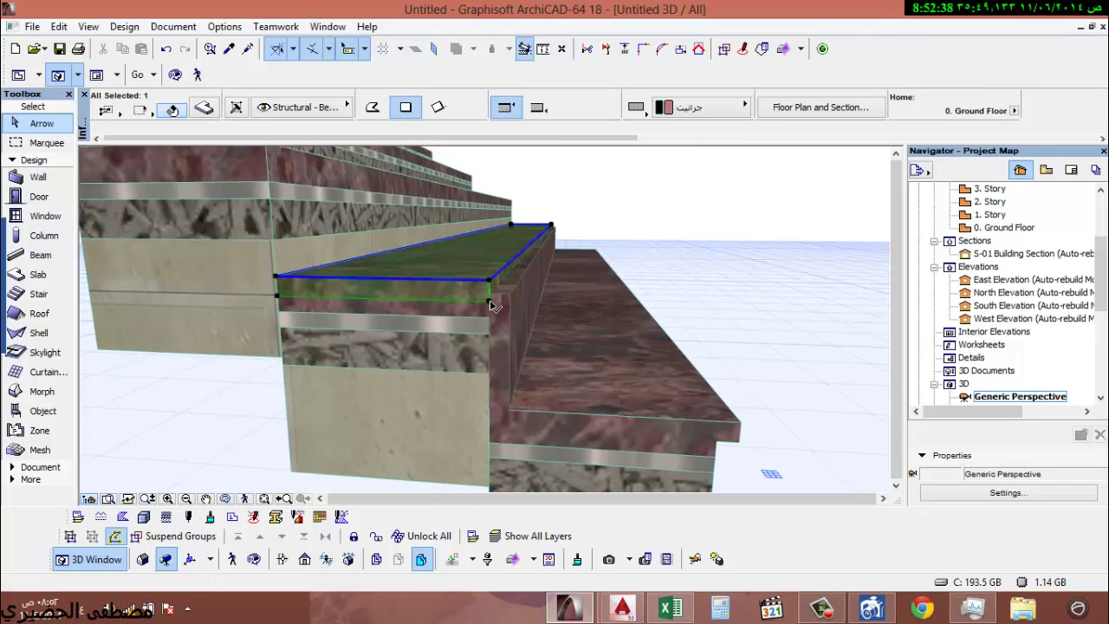
pyautogui.scroll(2, 489, 299)
pyautogui.click(514, 323)
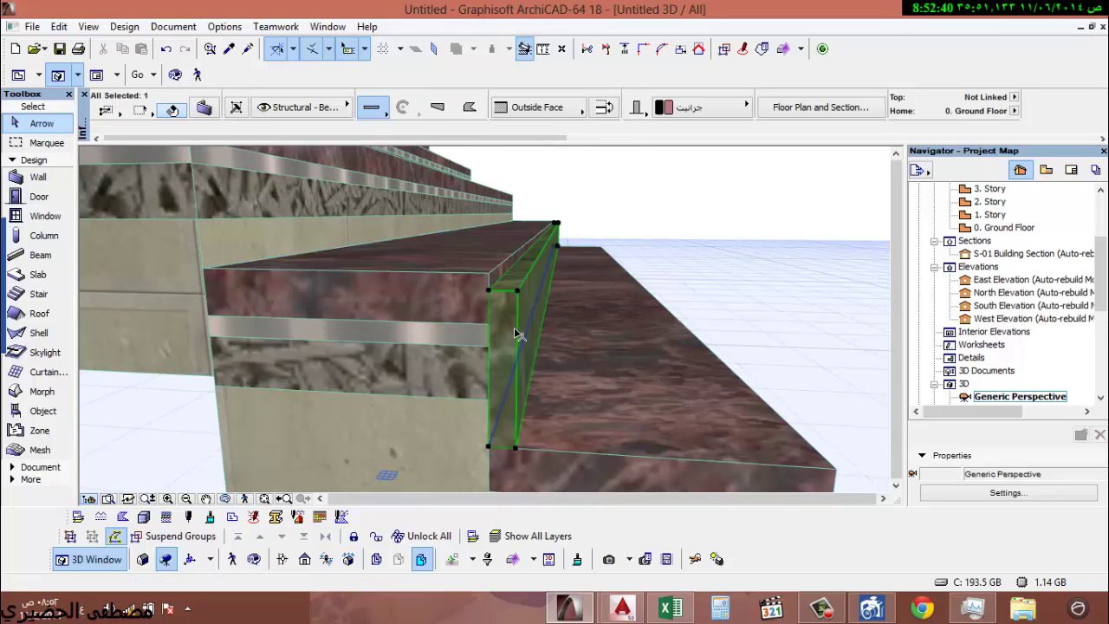
pyautogui.scroll(2, 574, 272)
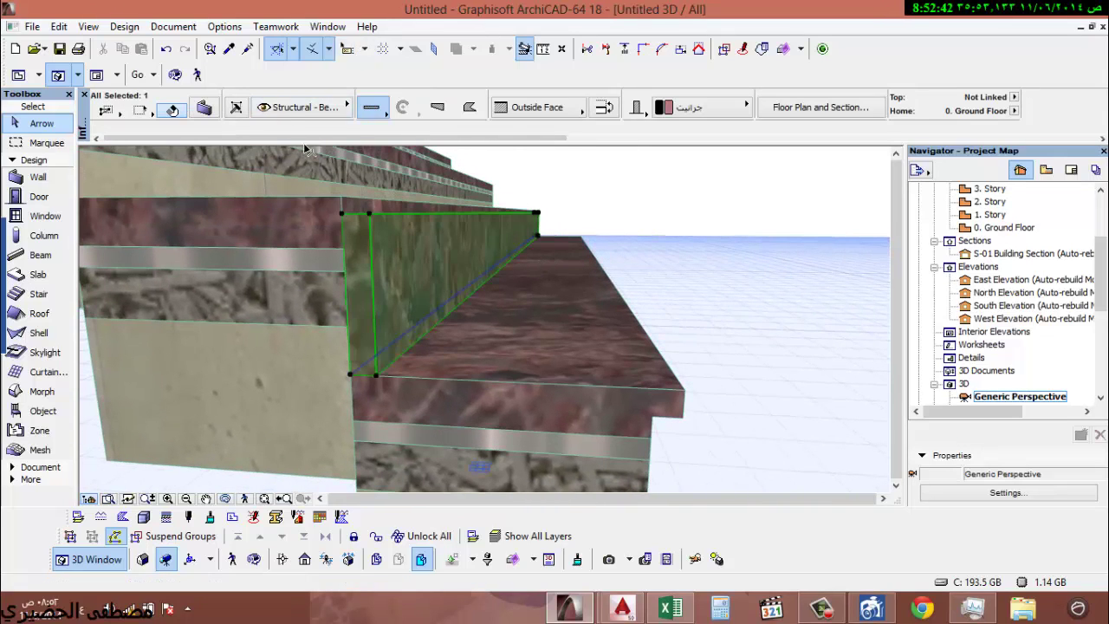
pyautogui.hotkey('ctrl', 't')
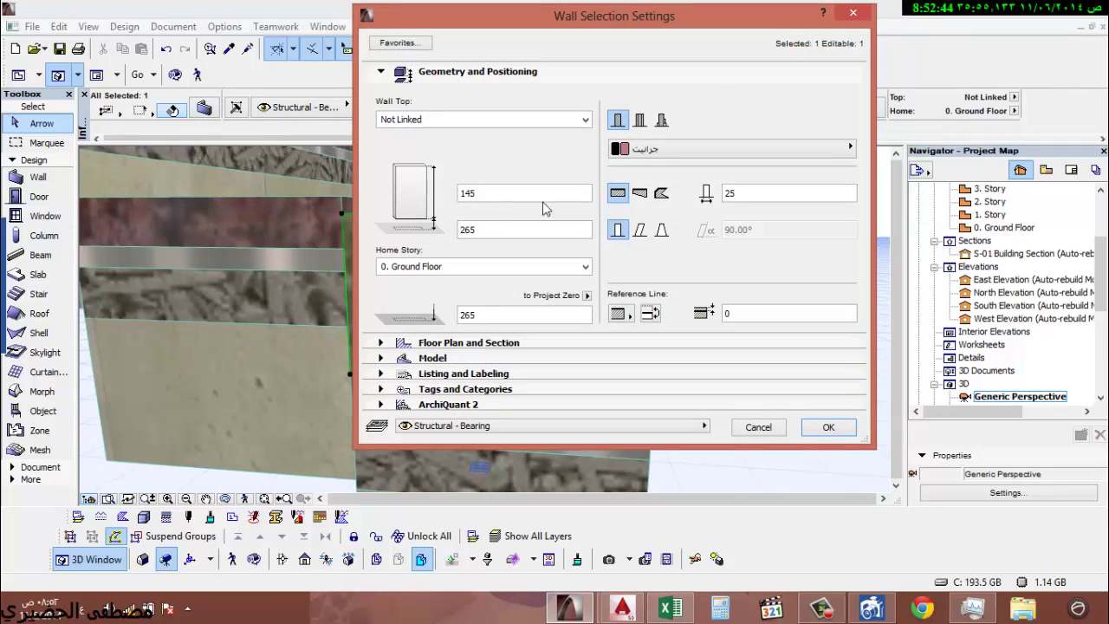
pyautogui.doubleClick(511, 196)
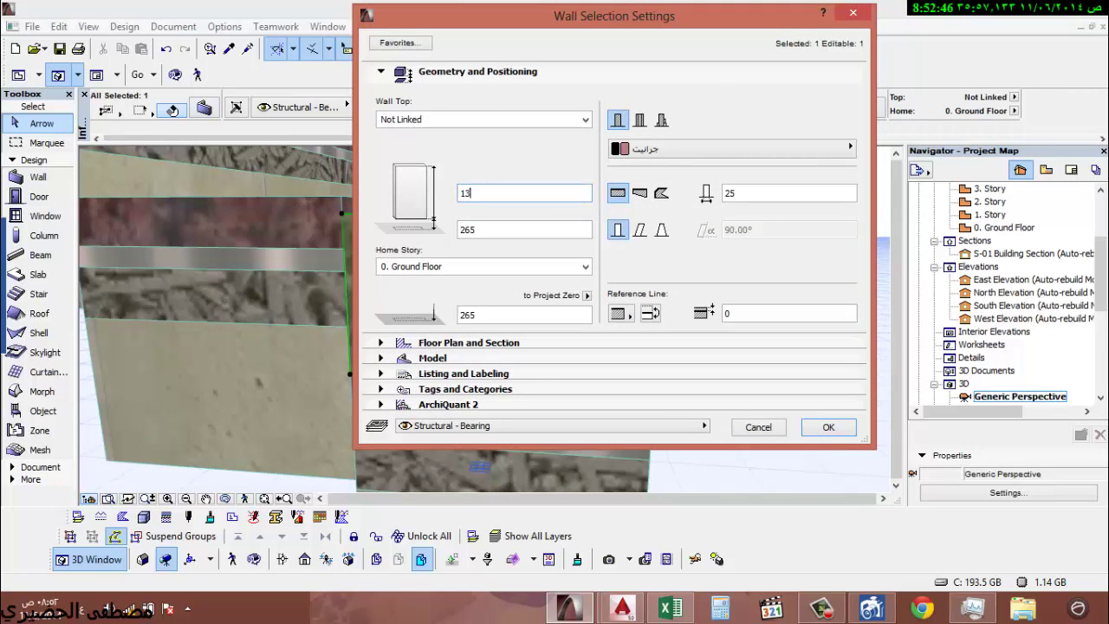
pyautogui.write('135')
pyautogui.click(828, 426)
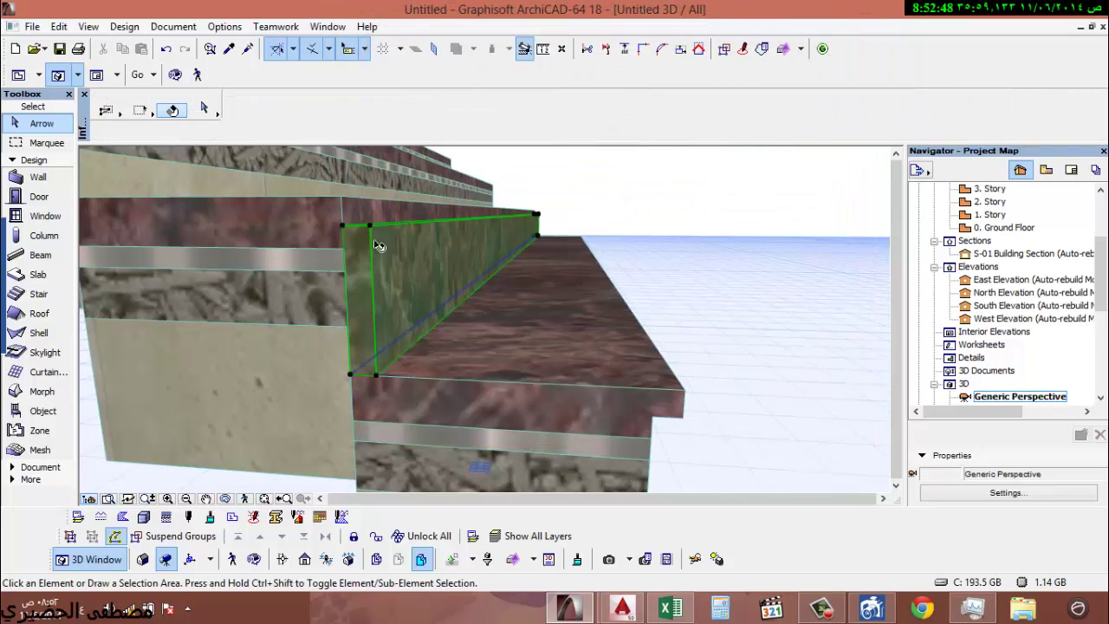
# - Offset the second tread's front edge out to the riser wall's face and a further 25 beyond it as an overhang
pyautogui.click(367, 200)
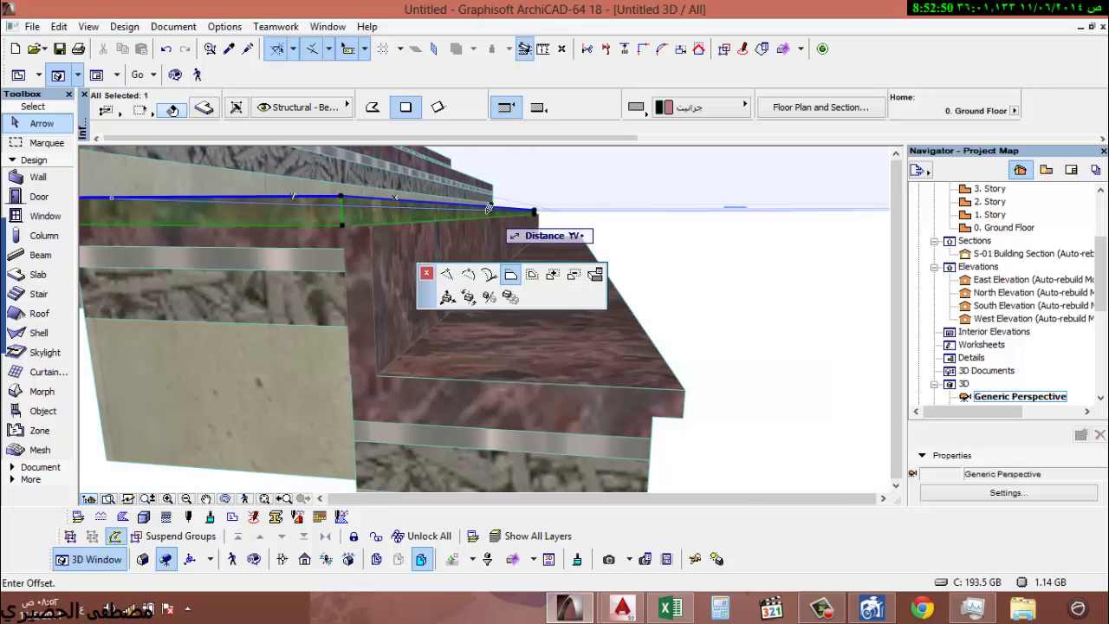
pyautogui.keyDown('shift'); pyautogui.moveTo(508, 235); pyautogui.dragTo(222, 111, button='middle'); pyautogui.keyUp('shift')
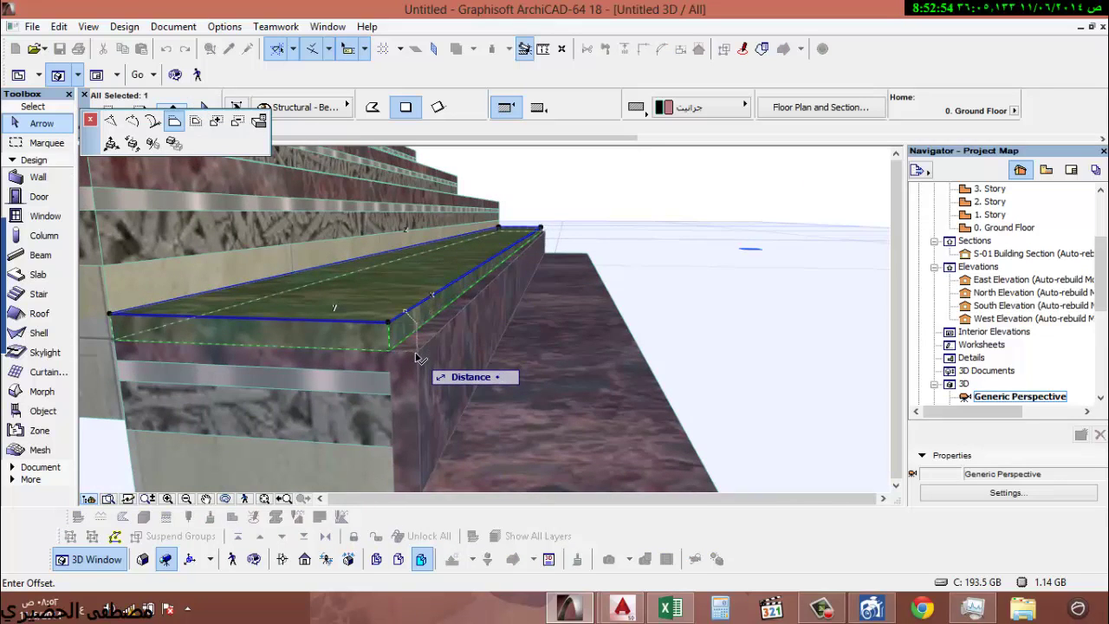
pyautogui.write('76')
pyautogui.press('Return')
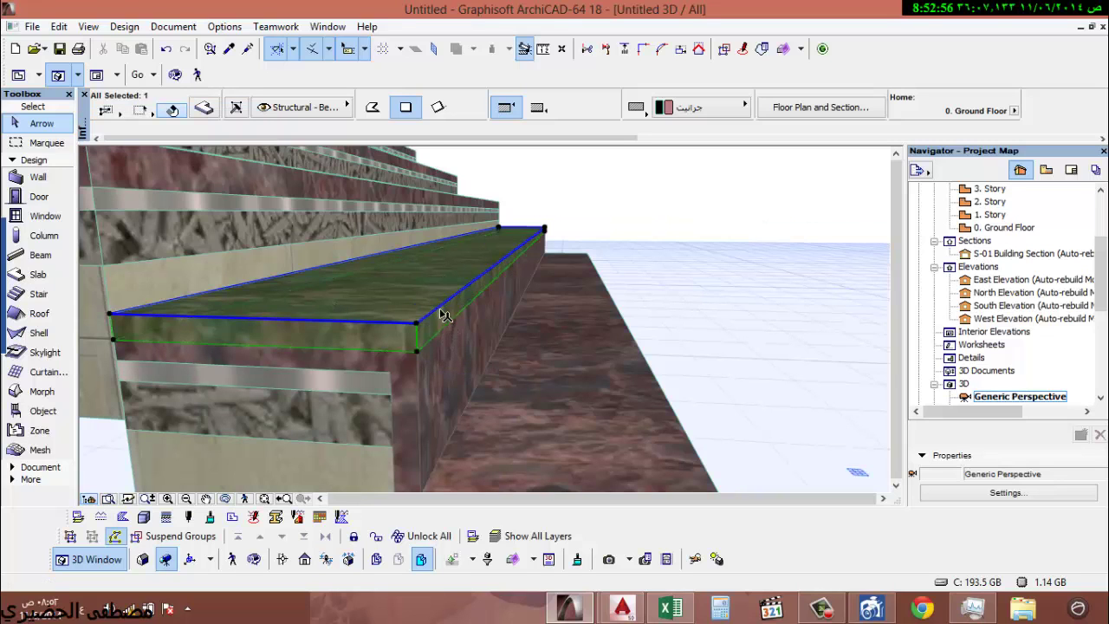
pyautogui.click(494, 312)
pyautogui.write('25')
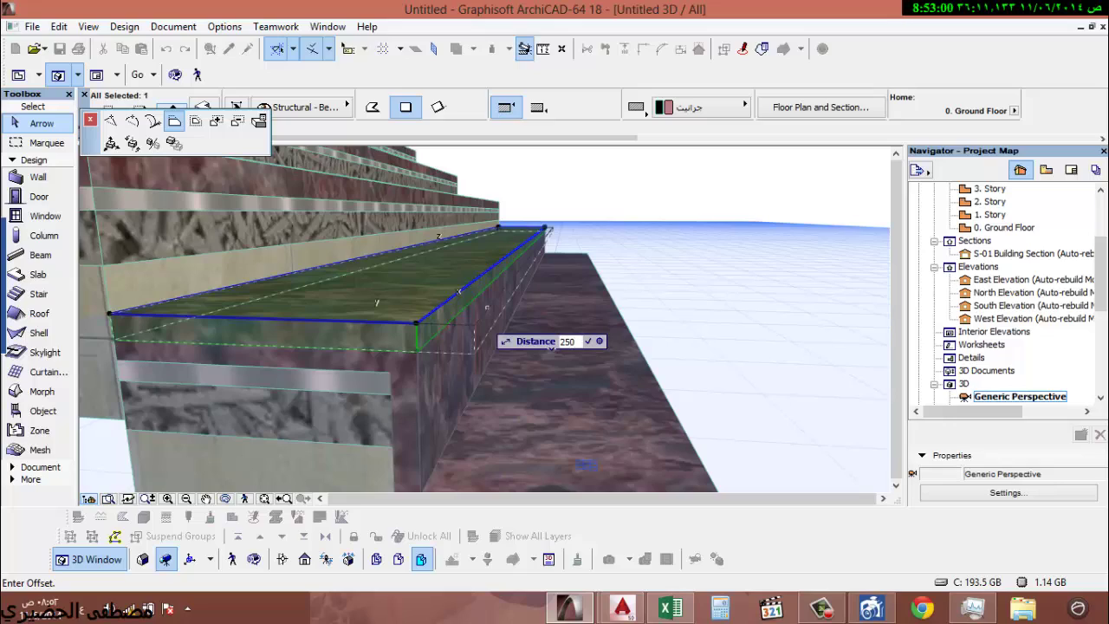
pyautogui.press('Return')
pyautogui.scroll(3, 430, 334)
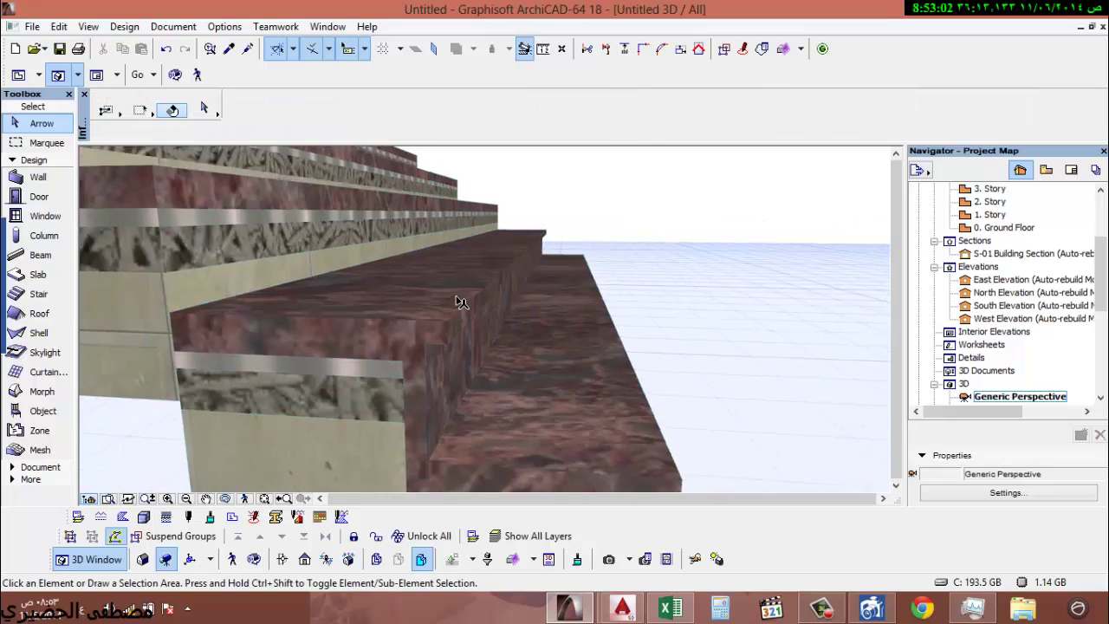
# - Deselect the tread and open the Ground Floor plan of the stair
pyautogui.keyDown('shift'); pyautogui.moveTo(430, 328); pyautogui.dragTo(304, 285, button='middle'); pyautogui.keyUp('shift')
pyautogui.scroll(-3, 488, 254)
pyautogui.click(490, 260)
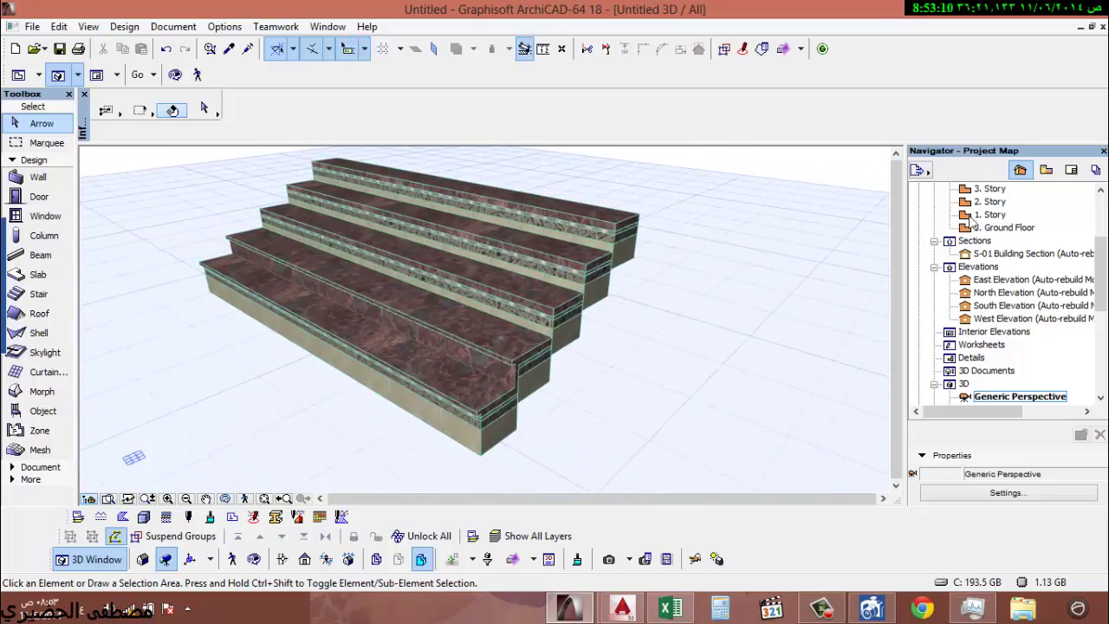
pyautogui.click(1021, 230)
pyautogui.doubleClick(1021, 231)
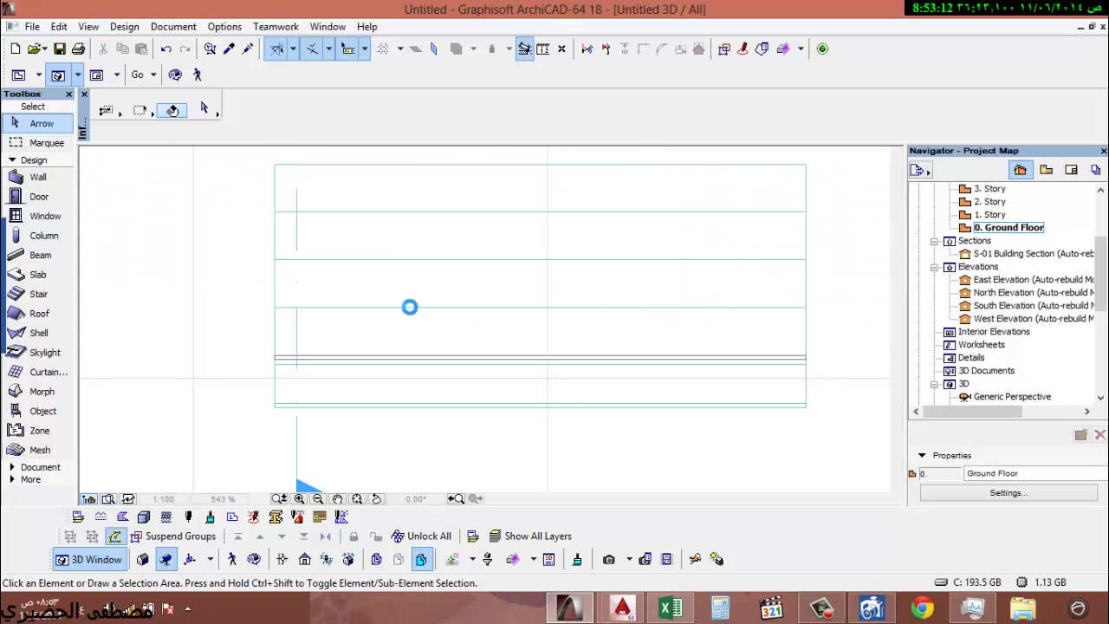
# - Draw a closed freeform spline loop through six nodes around most of the stair in plan
pyautogui.click(40, 468)
pyautogui.click(36, 286)
pyautogui.click(43, 307)
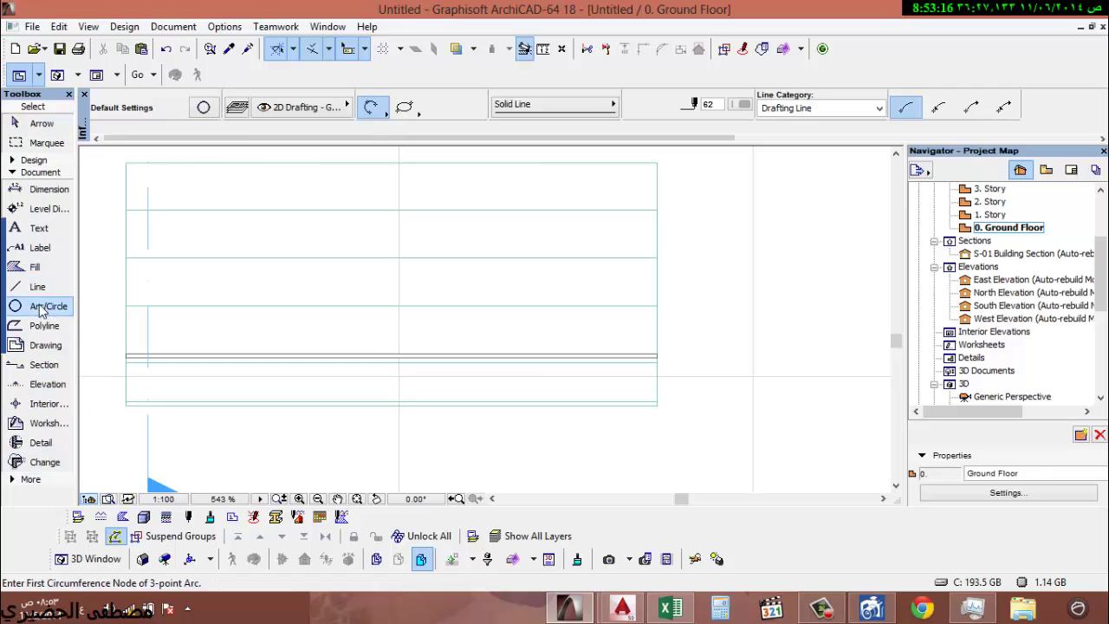
pyautogui.click(35, 160)
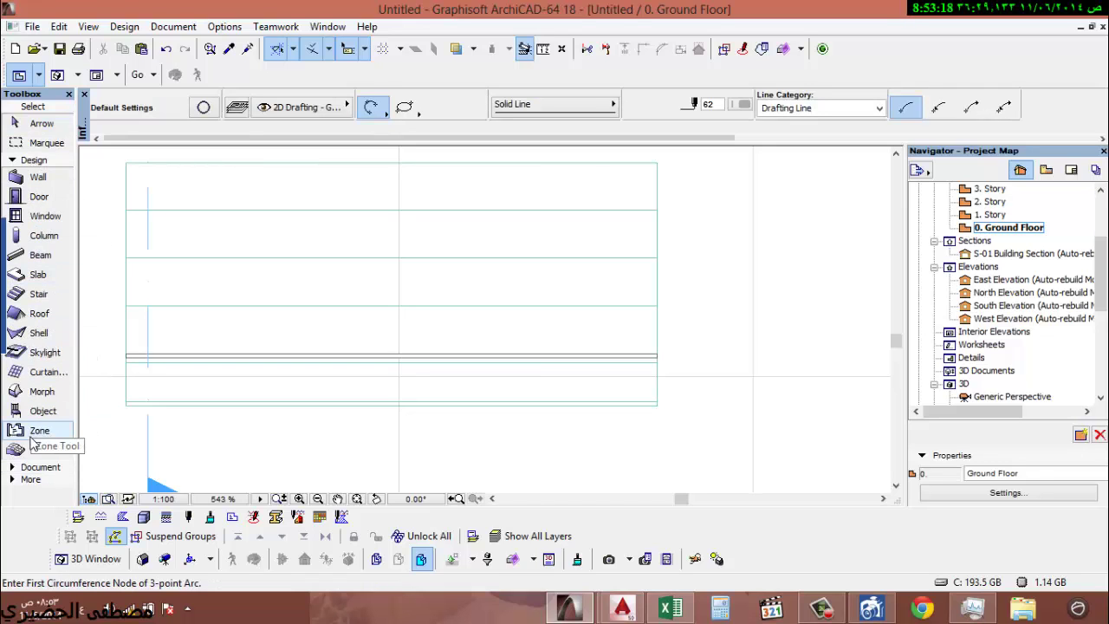
pyautogui.click(38, 480)
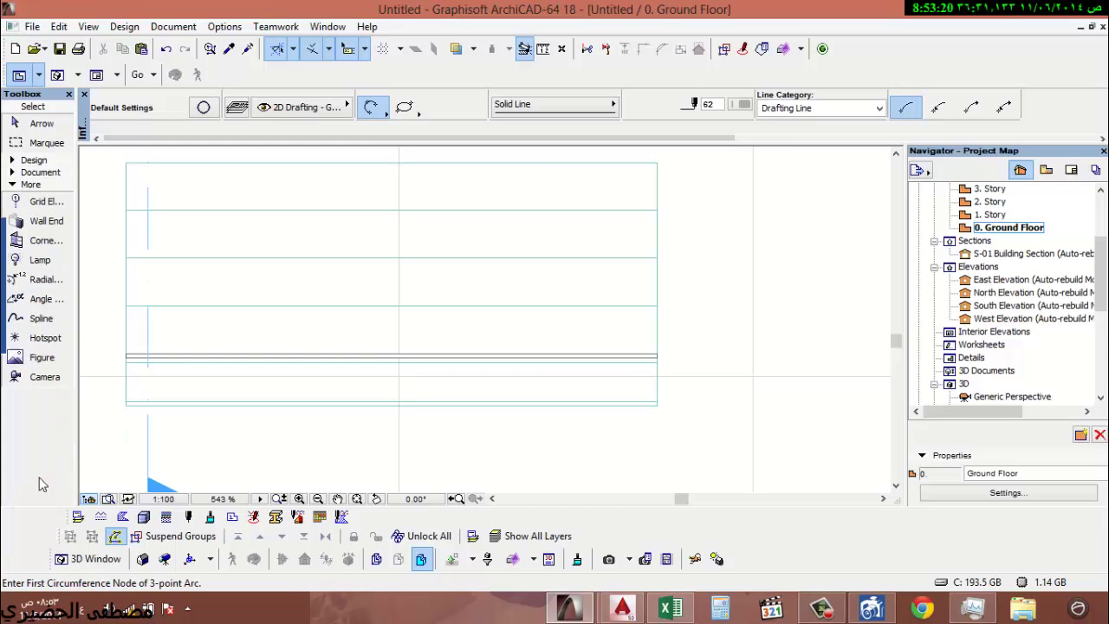
pyautogui.click(41, 318)
pyautogui.scroll(-2, 274, 319)
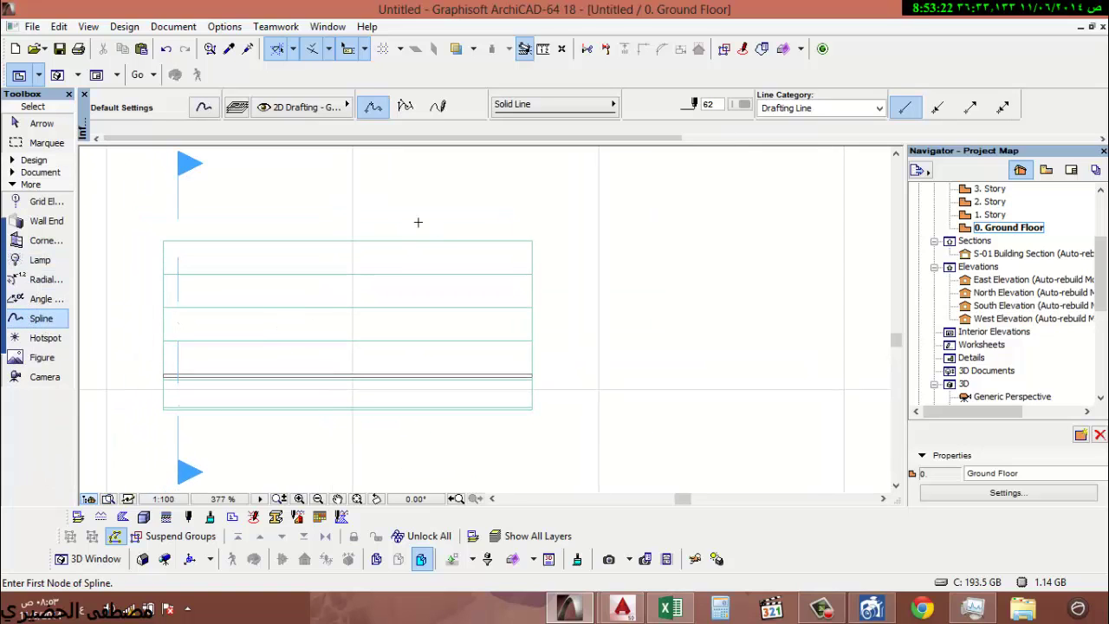
pyautogui.click(433, 196)
pyautogui.click(230, 191)
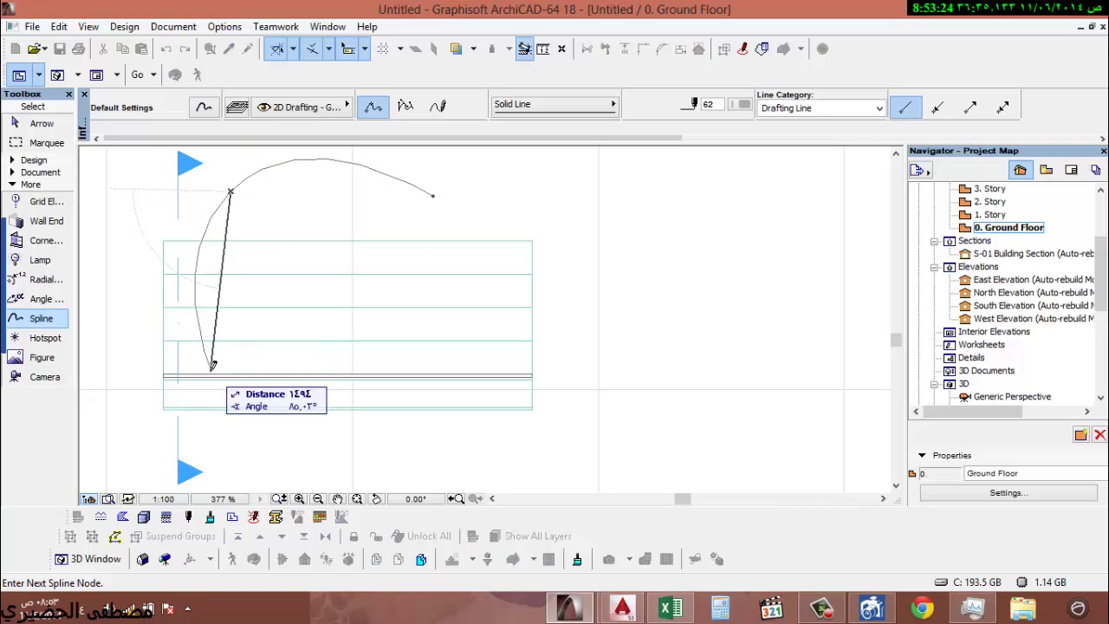
pyautogui.click(204, 430)
pyautogui.click(305, 476)
pyautogui.click(460, 398)
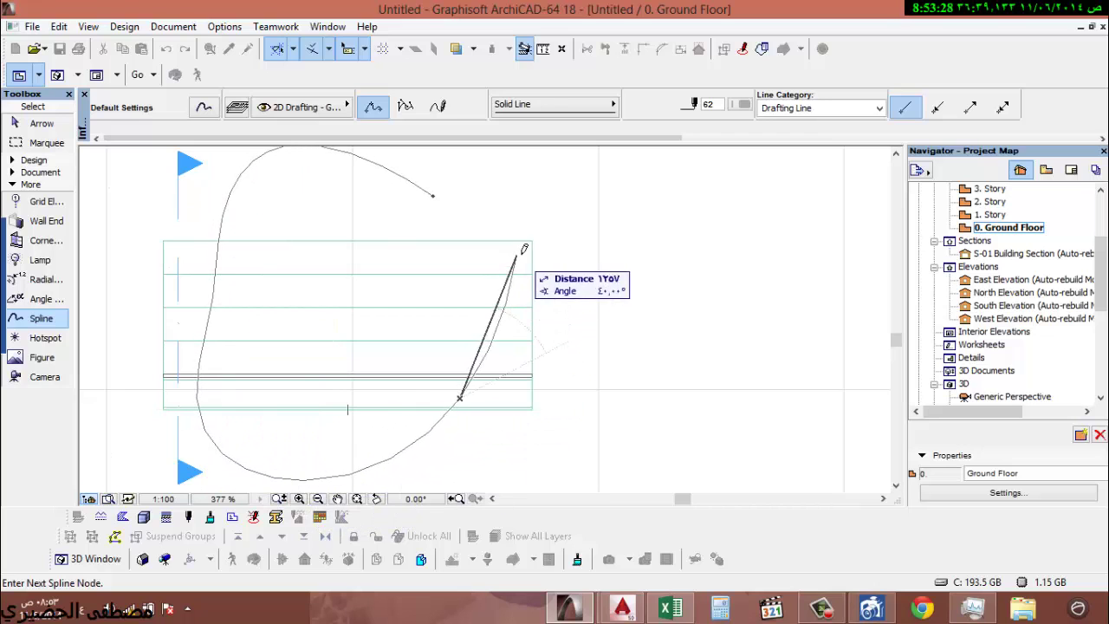
pyautogui.click(508, 258)
pyautogui.click(434, 196)
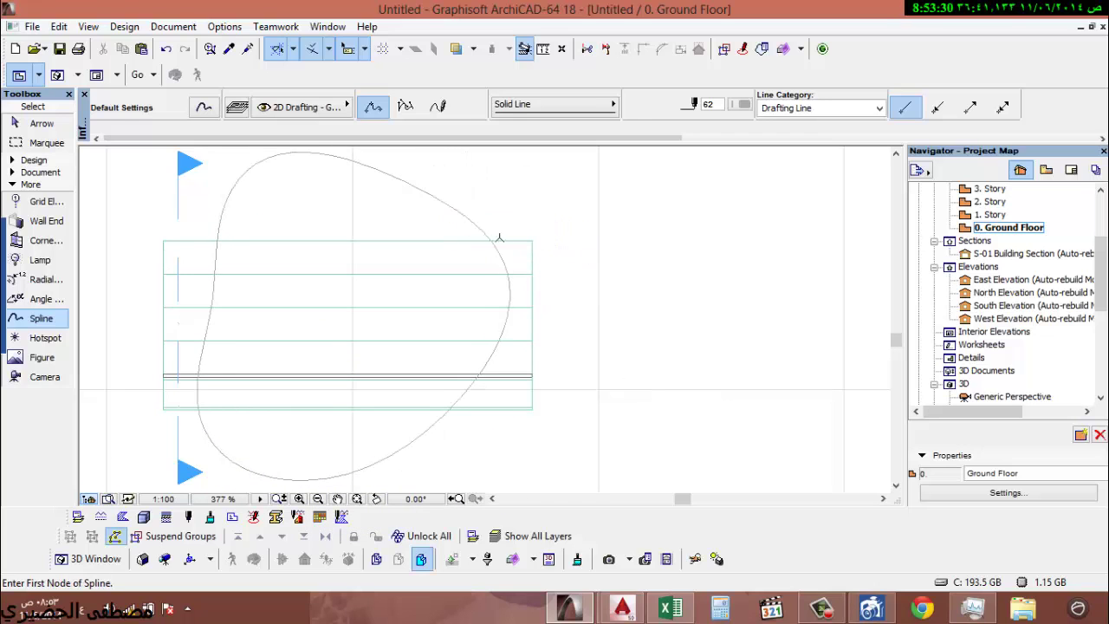
# - Try to subtract the closed spline's shape from all the stair slabs at once
pyautogui.press('shift')
pyautogui.moveTo(554, 199); pyautogui.dragTo(525, 423)
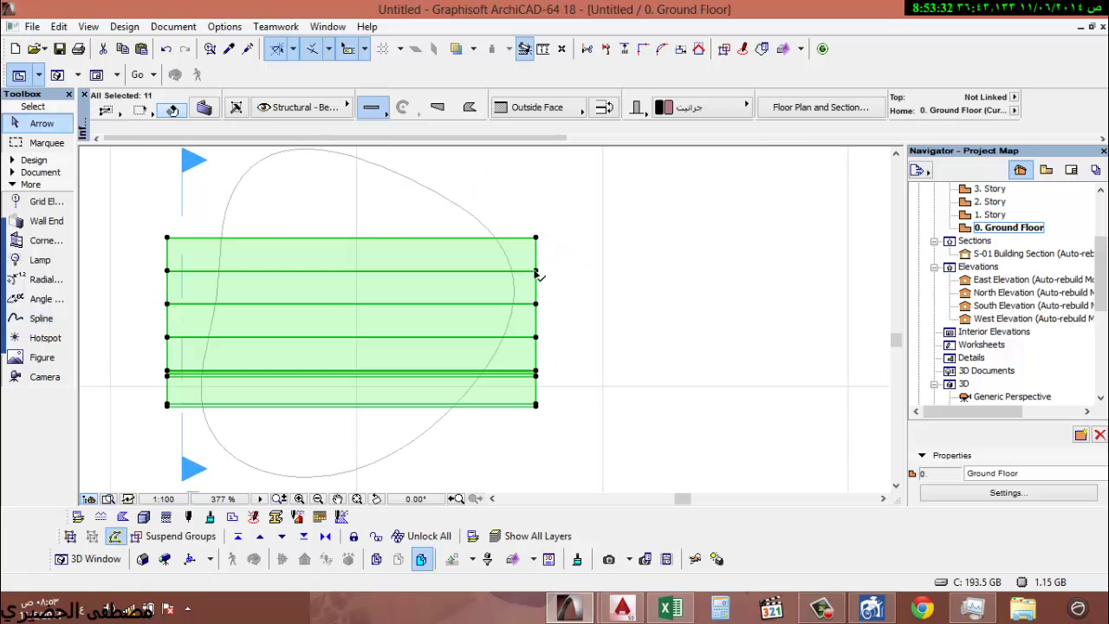
pyautogui.click(537, 240)
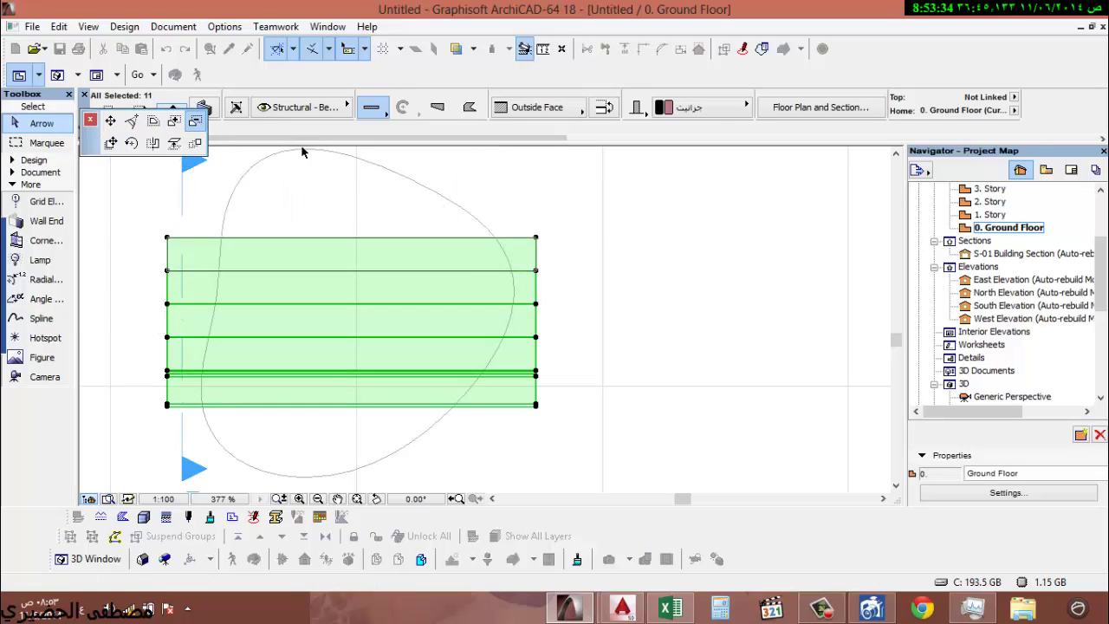
pyautogui.click(464, 205)
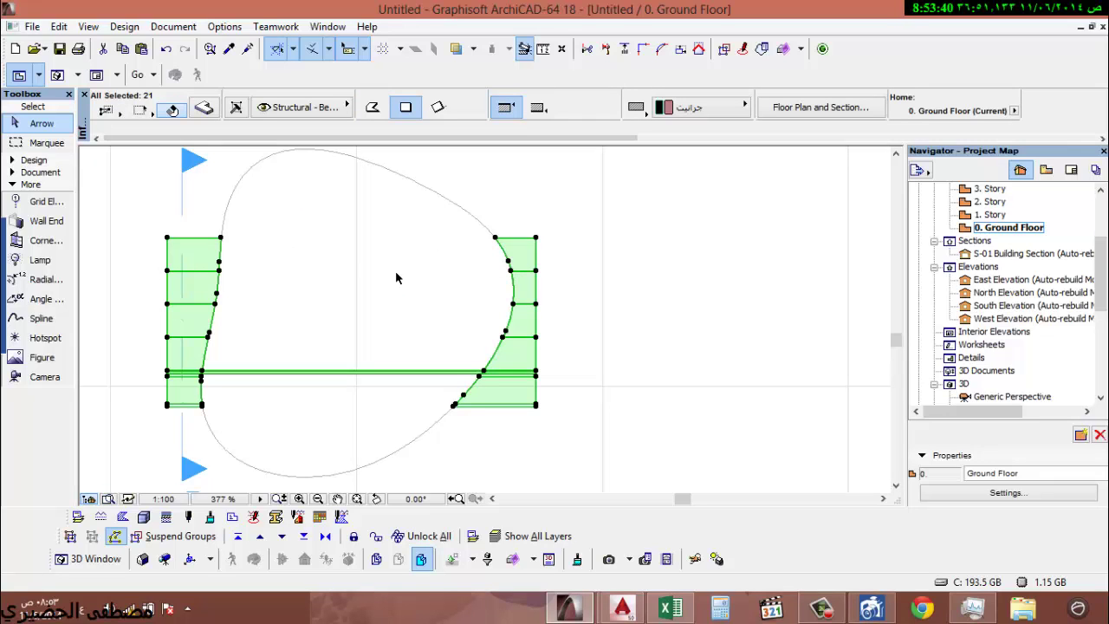
# - Undo the subtraction from the slabs and delete the large closed spline
pyautogui.click(166, 49)
pyautogui.click(454, 218)
pyautogui.click(468, 214)
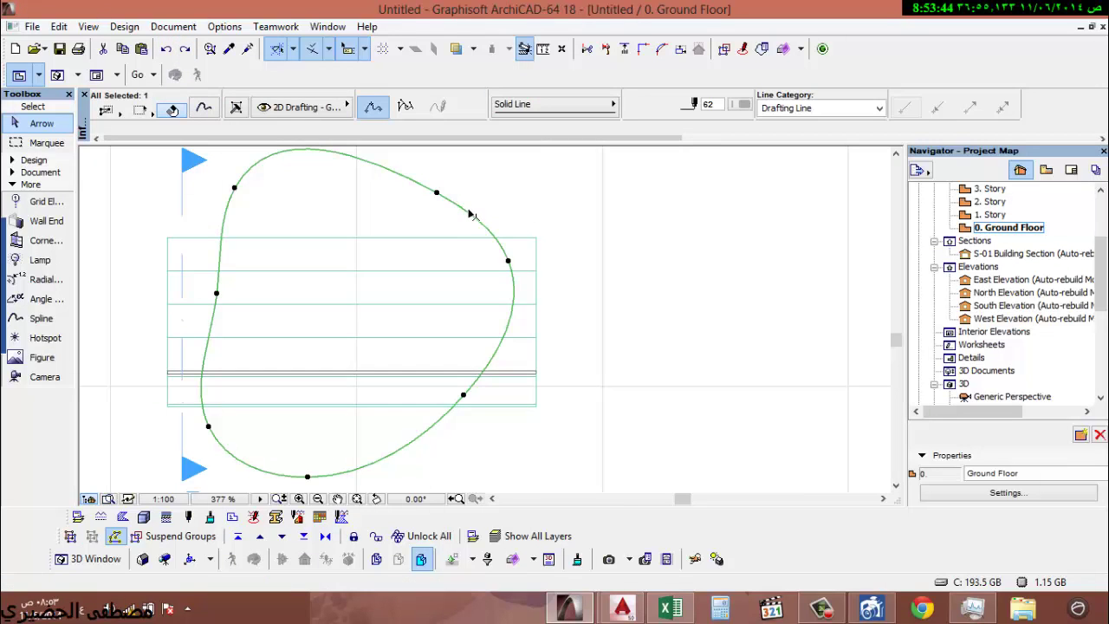
pyautogui.press('Delete')
# - Draw a narrow, curvy closed spline overlapping the right-hand ends of the steps in plan
pyautogui.click(41, 318)
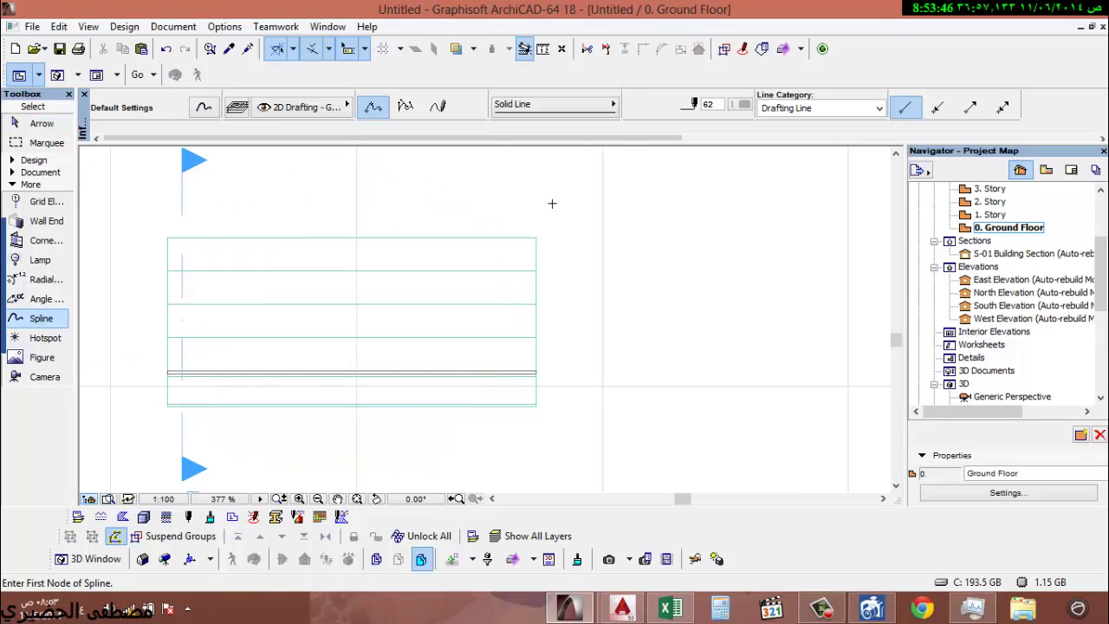
pyautogui.click(593, 153)
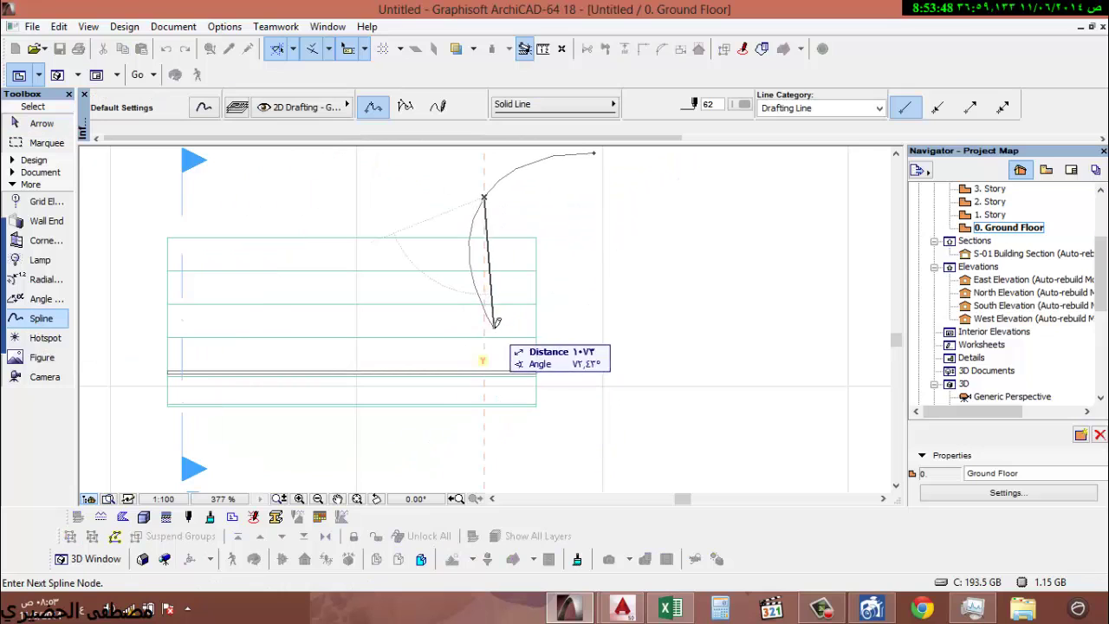
pyautogui.click(494, 329)
pyautogui.click(462, 418)
pyautogui.click(555, 484)
pyautogui.click(609, 241)
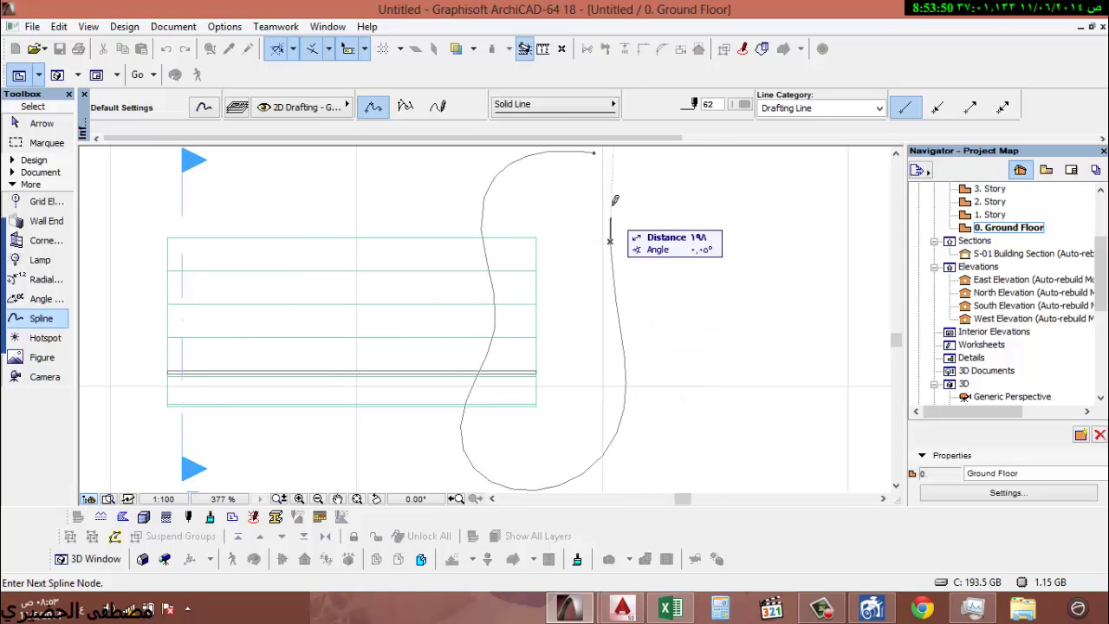
pyautogui.click(593, 152)
# - Drag a copy of the narrow closed spline over to the left-hand ends of the steps
pyautogui.scroll(-2, 615, 256)
pyautogui.keyDown('shift'); pyautogui.click(605, 249); pyautogui.keyUp('shift')
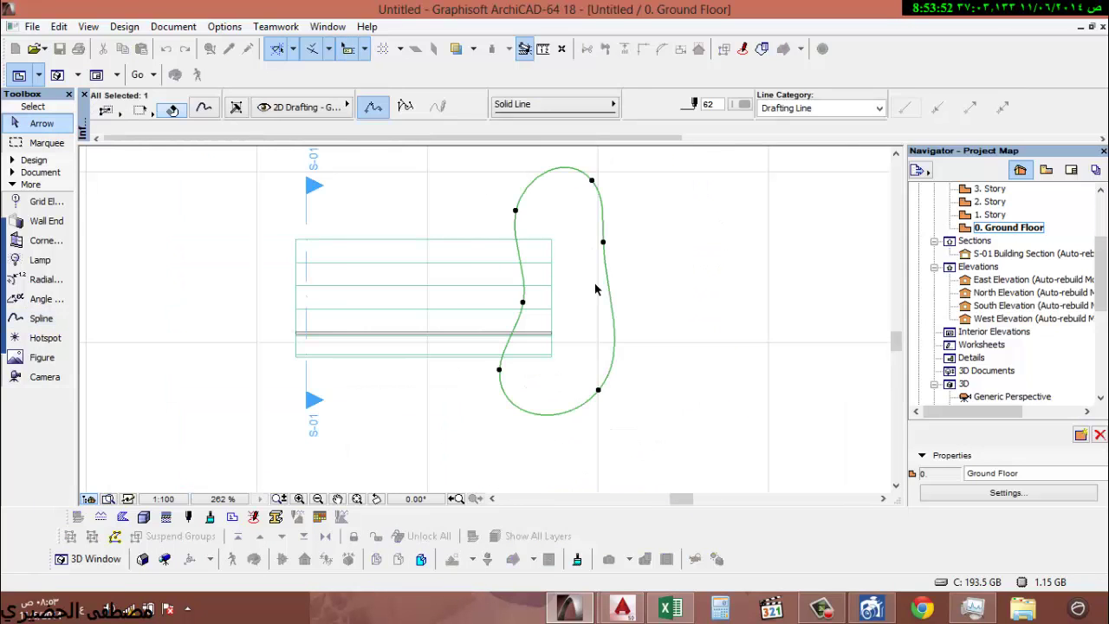
pyautogui.click(604, 242)
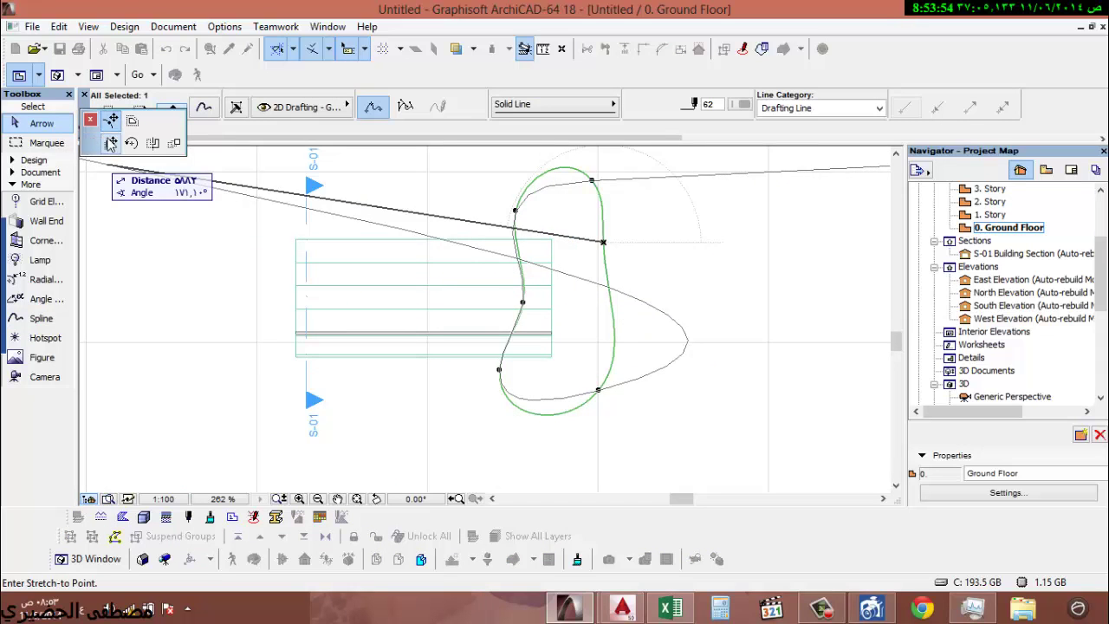
pyautogui.click(357, 242)
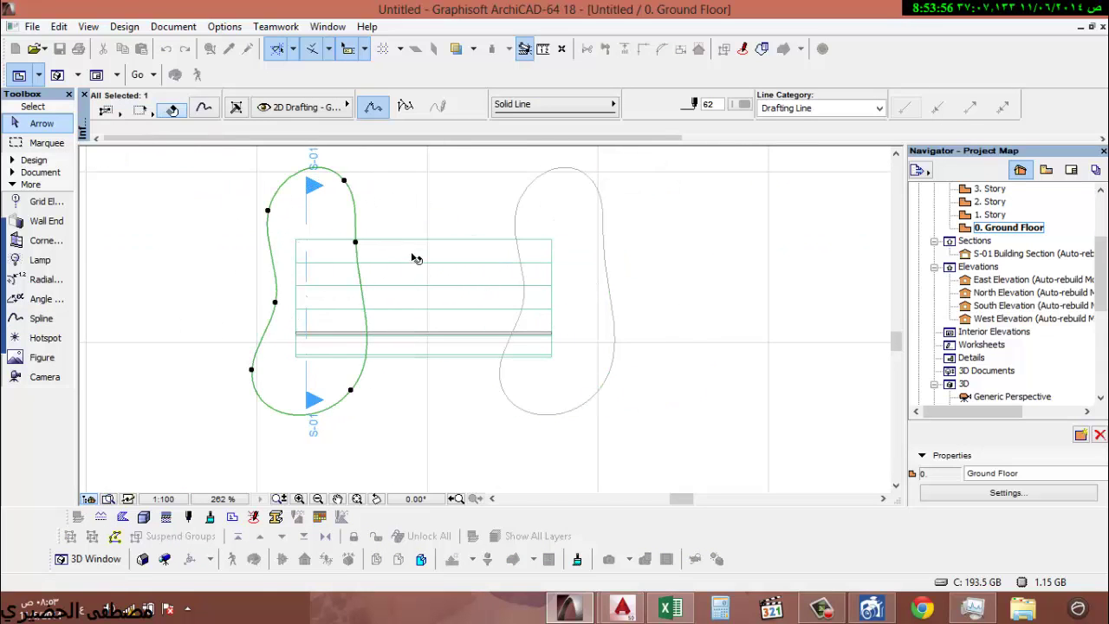
# - Subtract the right-hand spline's shape from all the stair slabs so their ends follow its curve
pyautogui.click(450, 202)
pyautogui.click(410, 392)
pyautogui.click(551, 239)
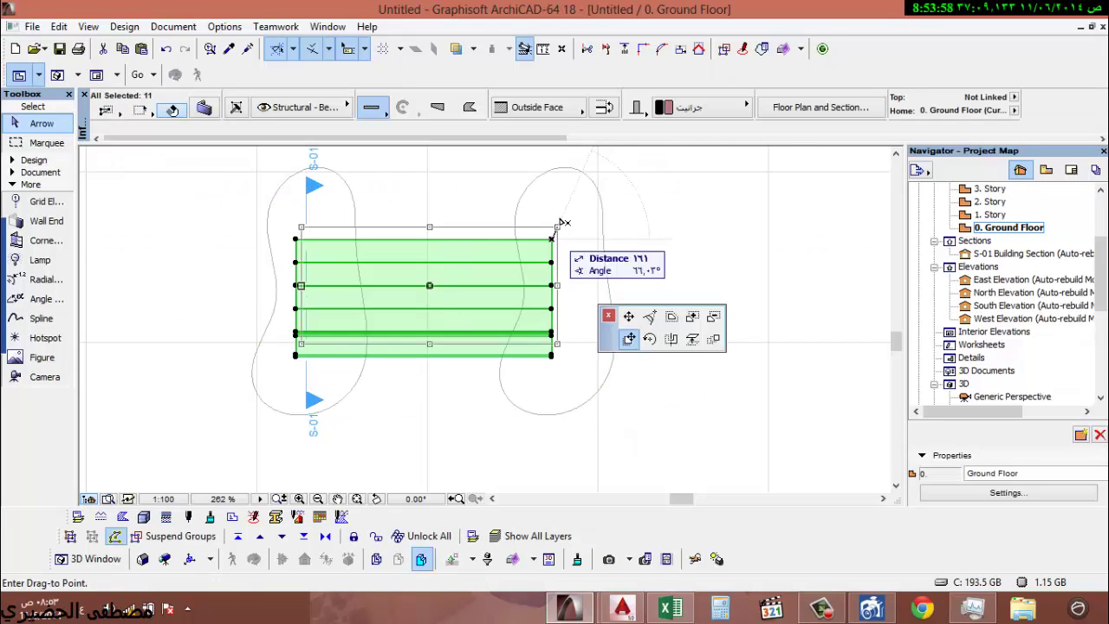
pyautogui.press('Escape')
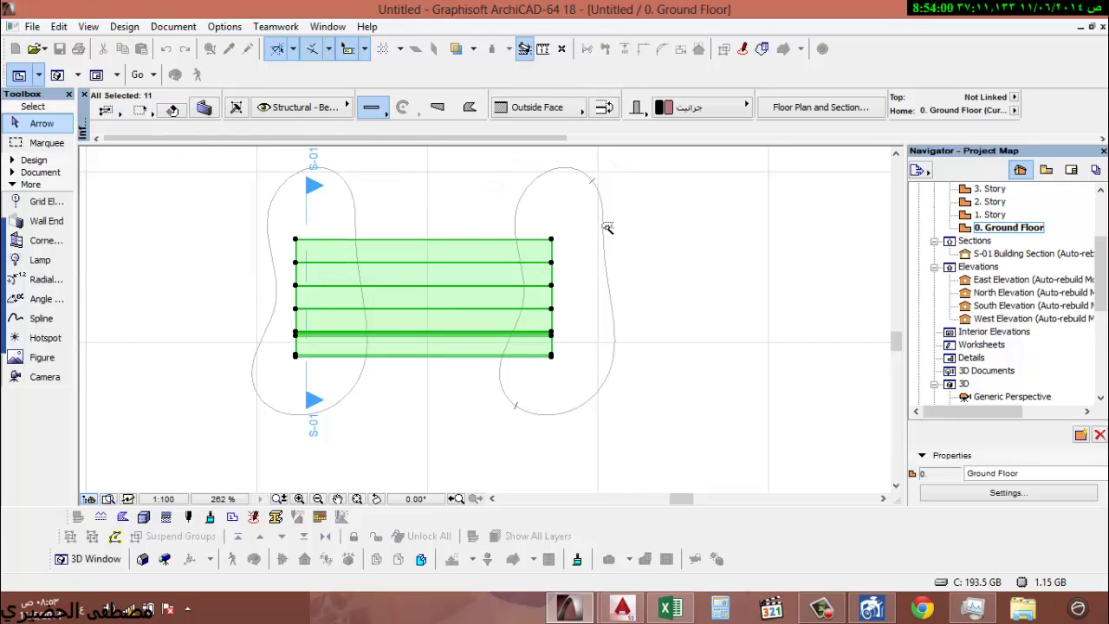
pyautogui.keyDown('ctrl'); pyautogui.click(604, 228); pyautogui.keyUp('ctrl')
pyautogui.press('Escape')
# - Subtract the left-hand spline's shape from all the stair slabs so their other ends follow its curve
pyautogui.click(329, 243)
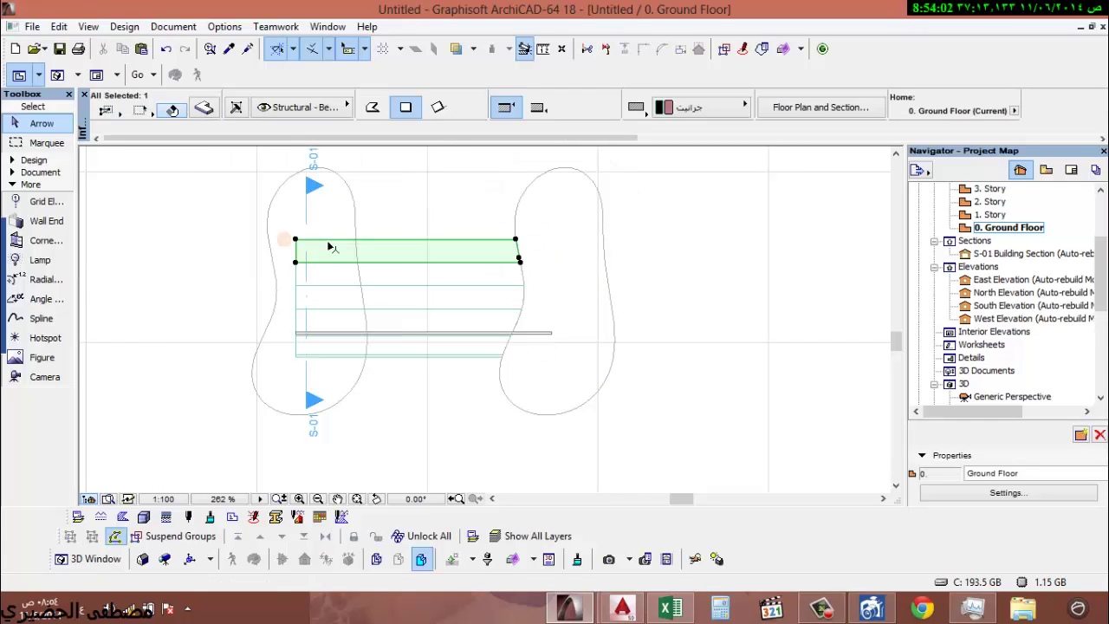
pyautogui.click(341, 230)
pyautogui.click(328, 382)
pyautogui.press('Escape')
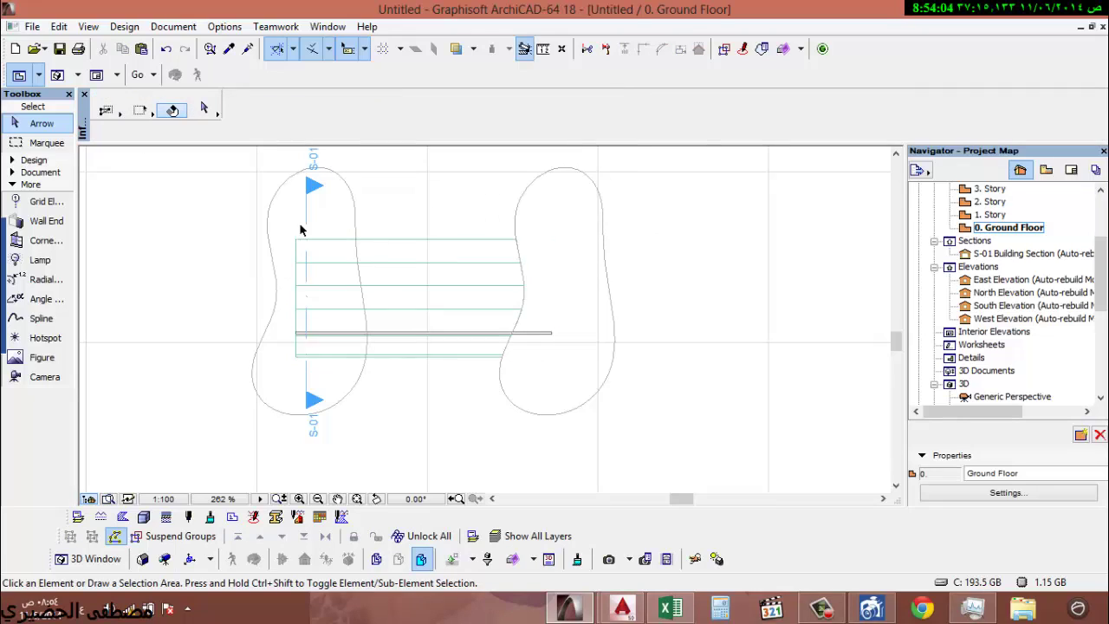
pyautogui.click(342, 239)
pyautogui.click(329, 363)
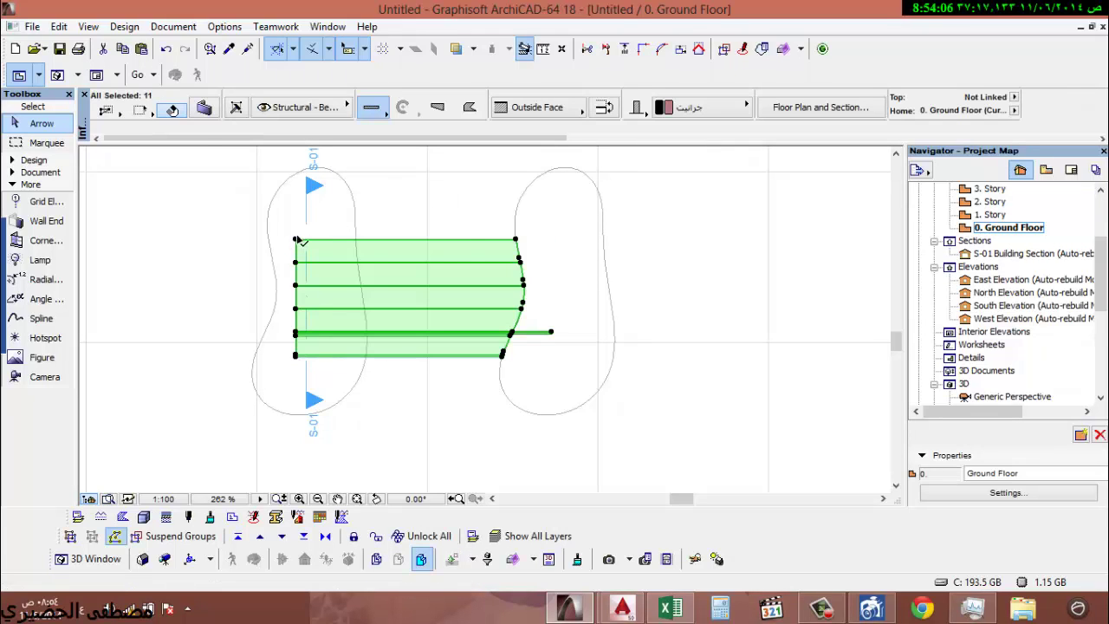
pyautogui.click(297, 241)
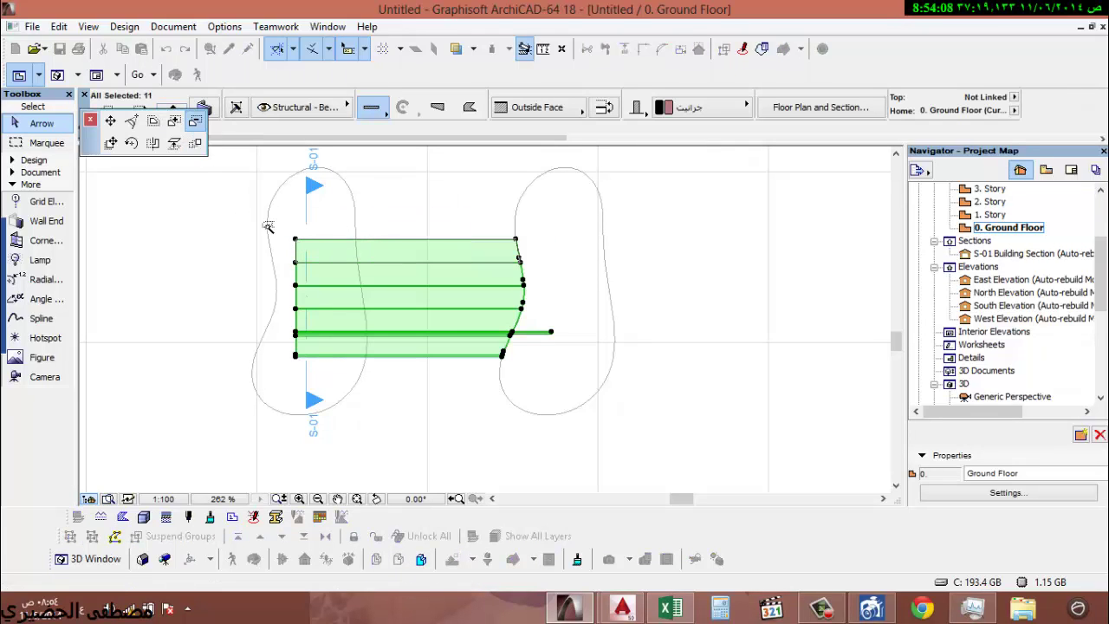
pyautogui.press('Escape')
pyautogui.press('Escape')
# - Trim both projecting ends of the riser wall back to the two splines
pyautogui.click(341, 333)
pyautogui.scroll(3, 299, 331)
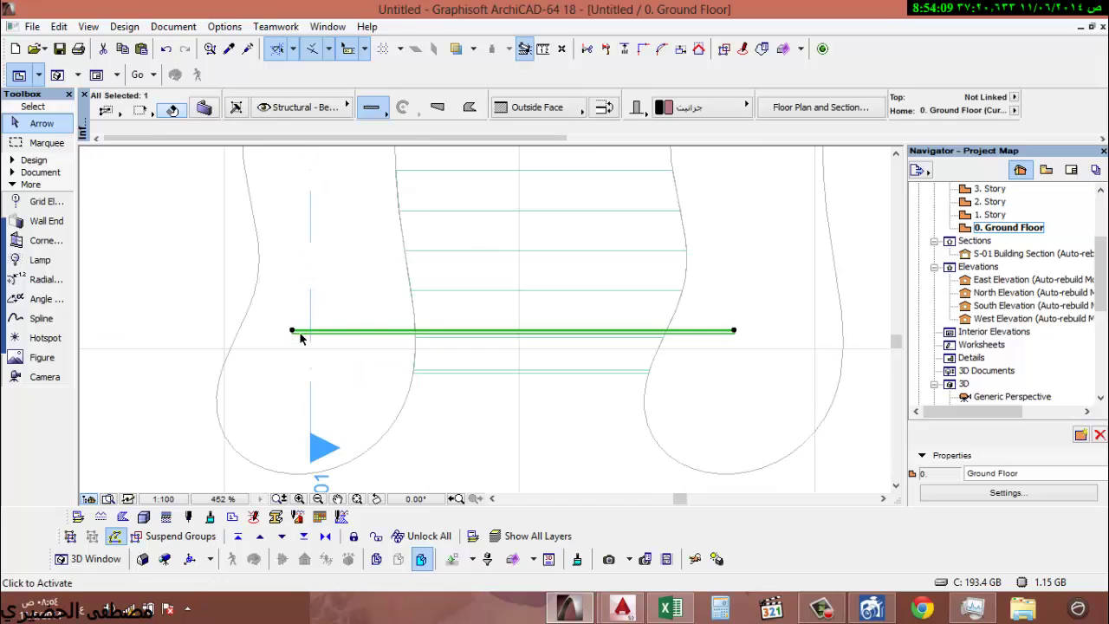
pyautogui.keyDown('ctrl'); pyautogui.click(392, 339); pyautogui.keyUp('ctrl')
pyautogui.keyDown('ctrl'); pyautogui.click(698, 339); pyautogui.keyUp('ctrl')
pyautogui.scroll(-5, 606, 312)
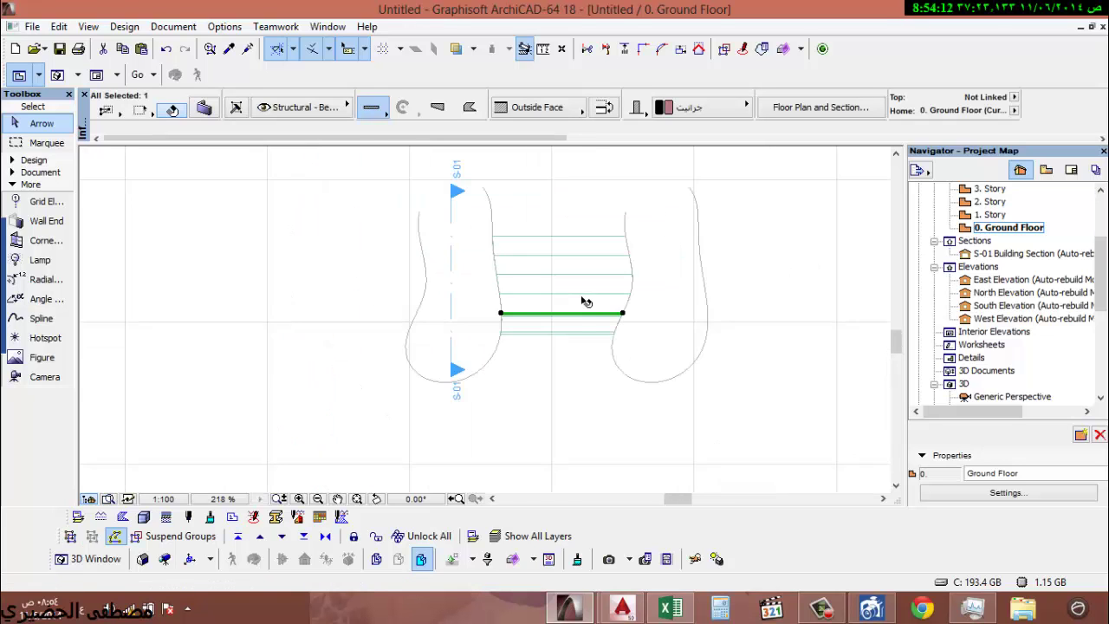
# - Show only the steps and the riser wall in 3D and examine their curved ends
pyautogui.click(551, 380)
pyautogui.click(517, 212)
pyautogui.rightClick(520, 212)
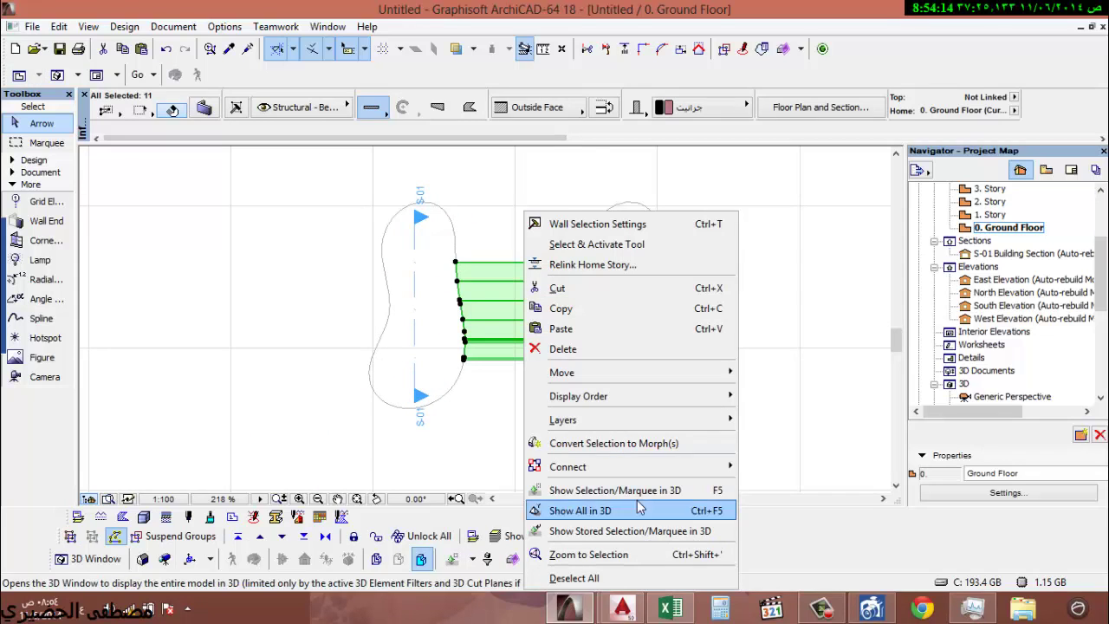
pyautogui.click(624, 555)
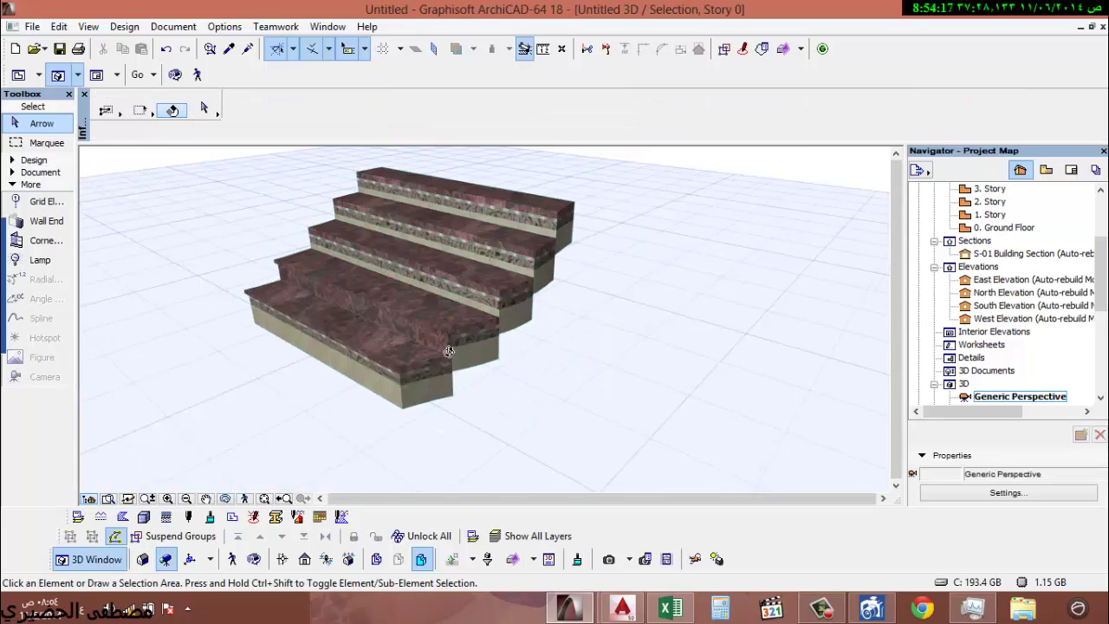
pyautogui.keyDown('shift'); pyautogui.moveTo(448, 349); pyautogui.dragTo(544, 196, button='middle'); pyautogui.keyUp('shift')
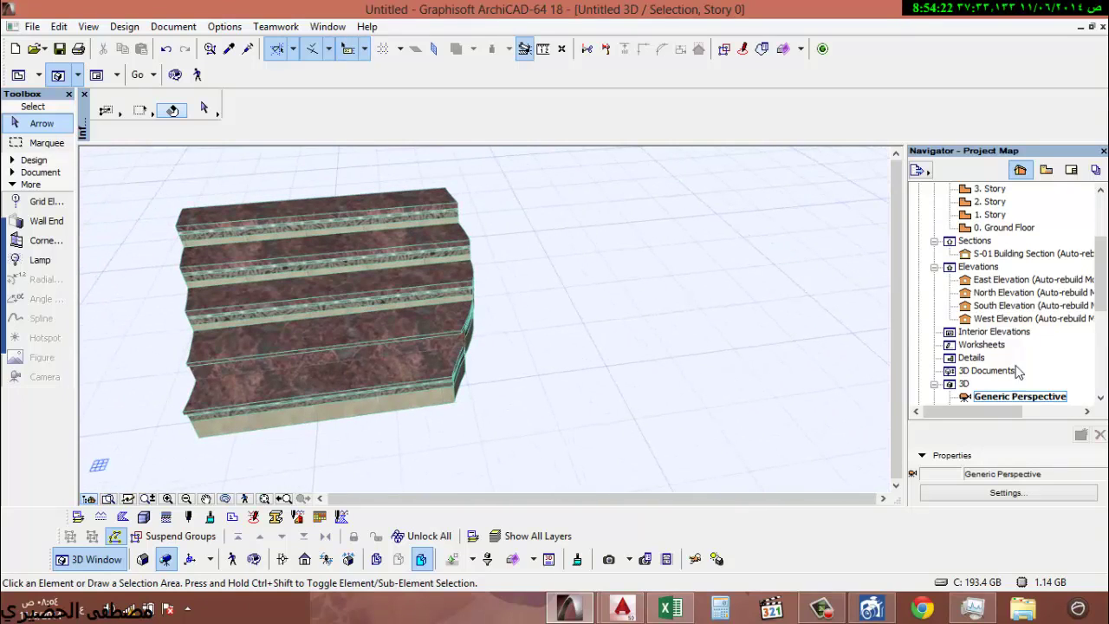
# - Return to the 0. Ground Floor plan and list the design tools
pyautogui.scroll(3, 1015, 342)
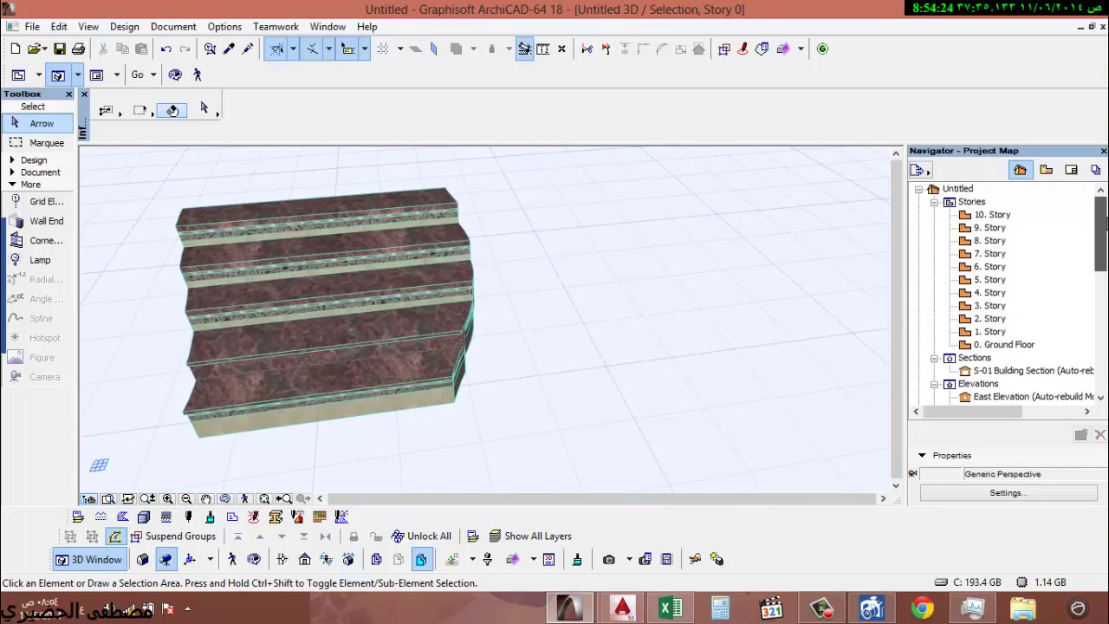
pyautogui.click(1012, 345)
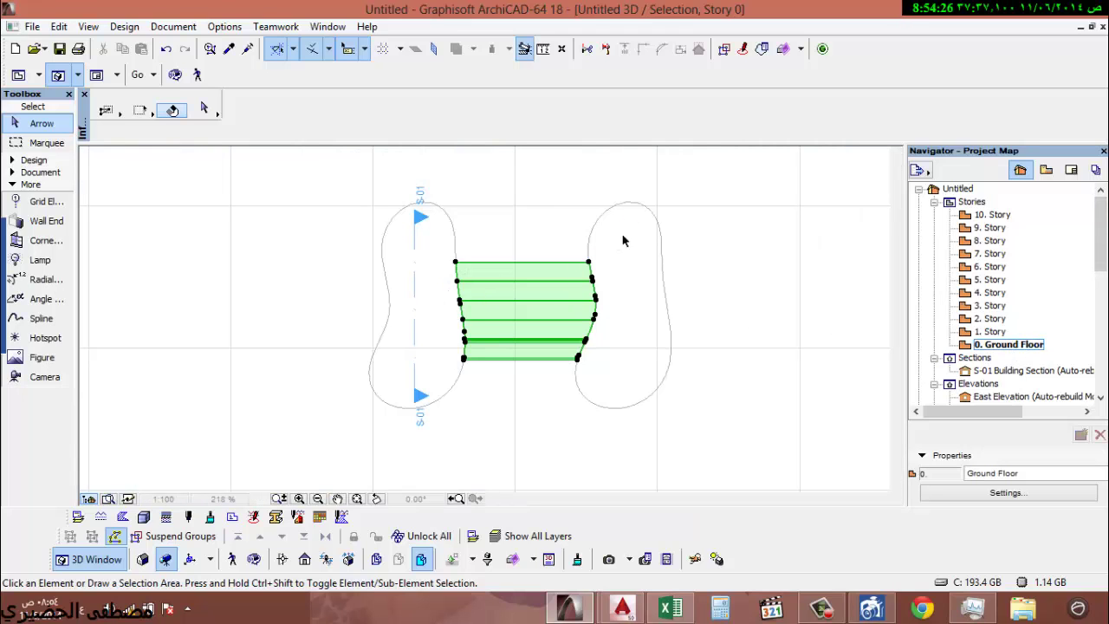
pyautogui.click(33, 160)
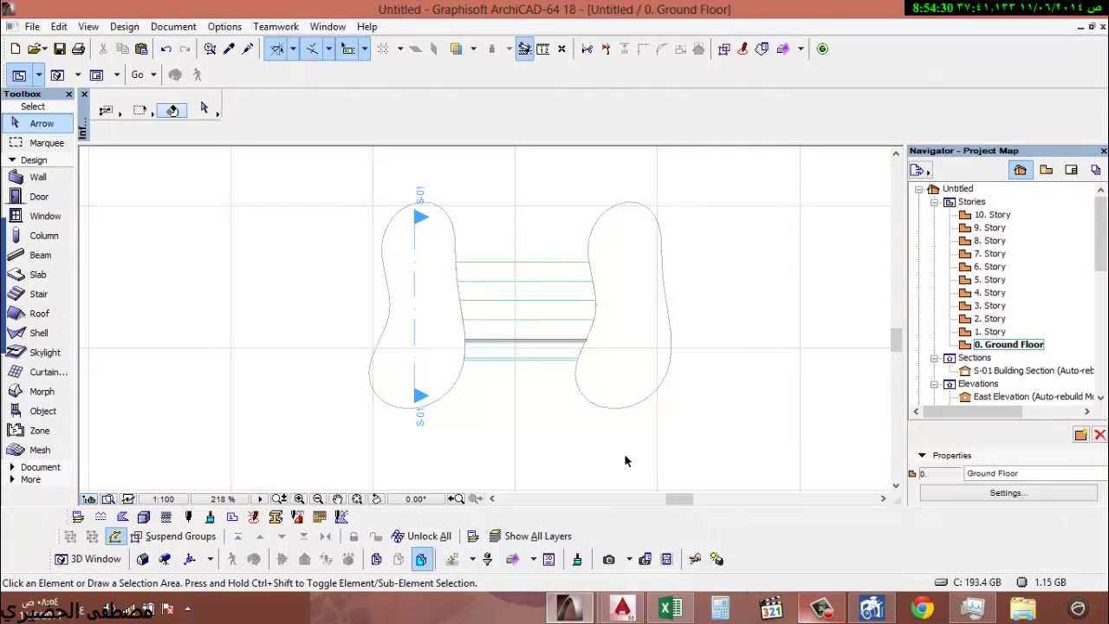
# - Set the default hinged door to 800 wide and 2200 high with a sill height of 0
pyautogui.click(42, 216)
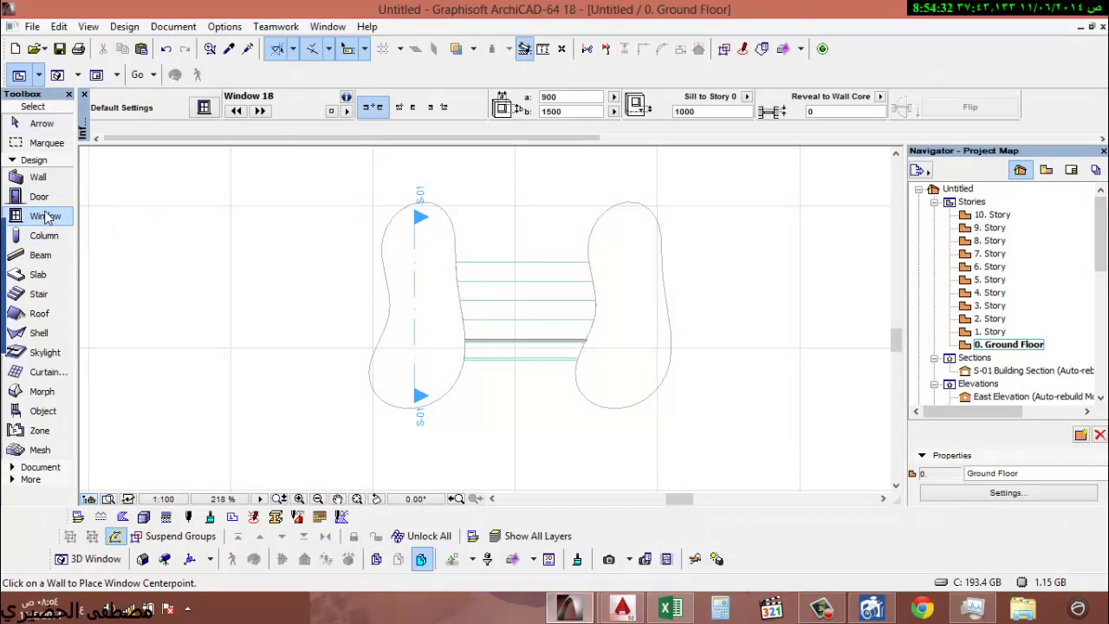
pyautogui.click(39, 197)
pyautogui.hotkey('ctrl', 't')
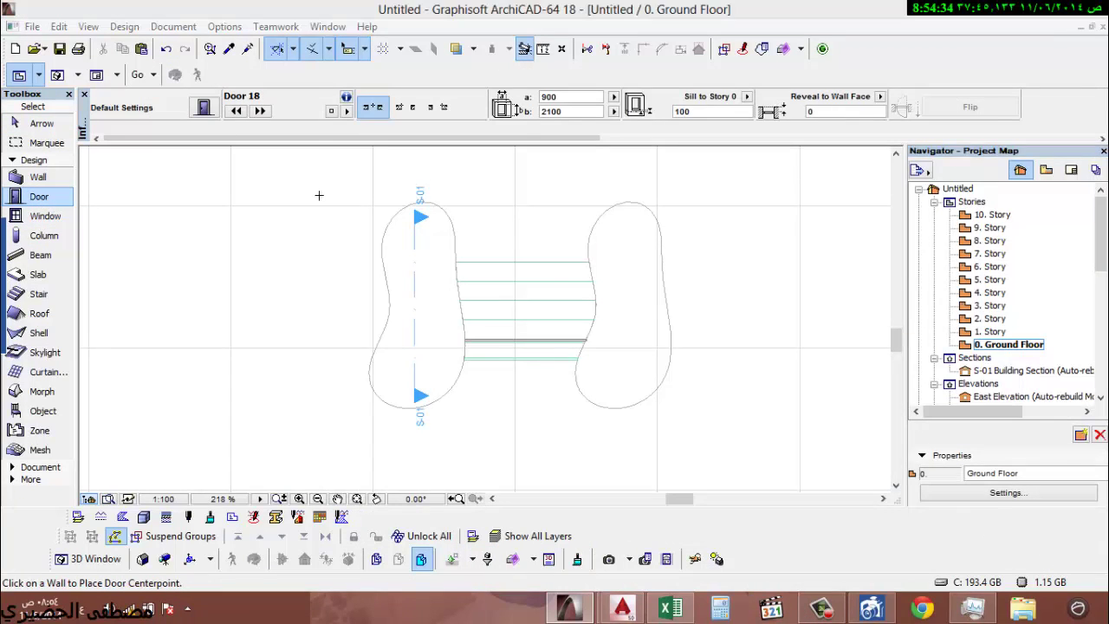
pyautogui.moveTo(617, 161); pyautogui.dragTo(523, 160)
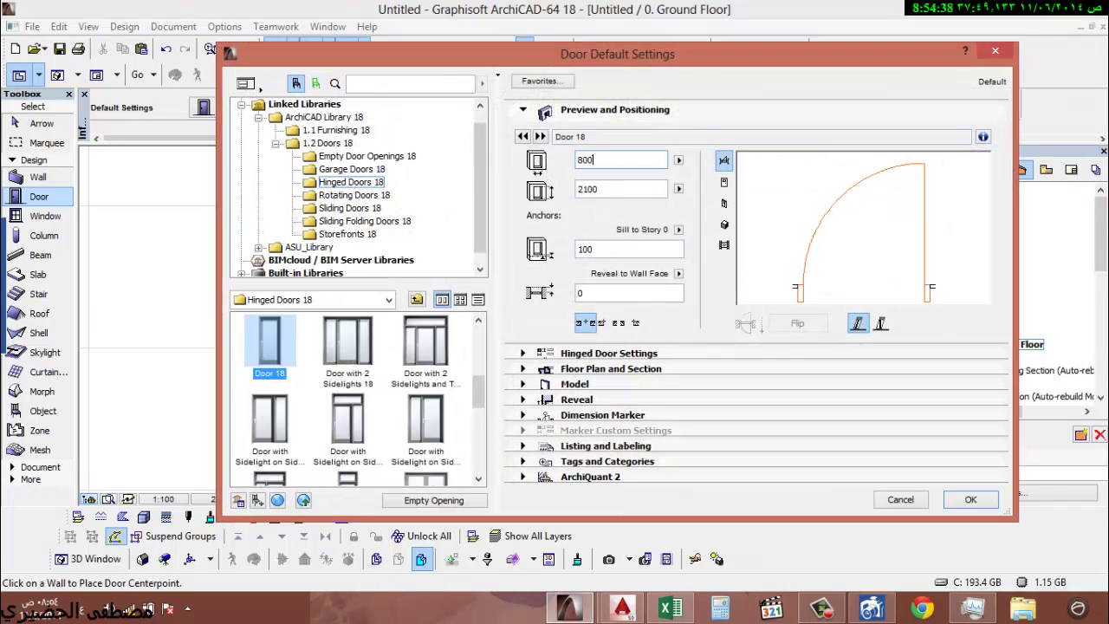
pyautogui.press('Tab')
pyautogui.write('2')
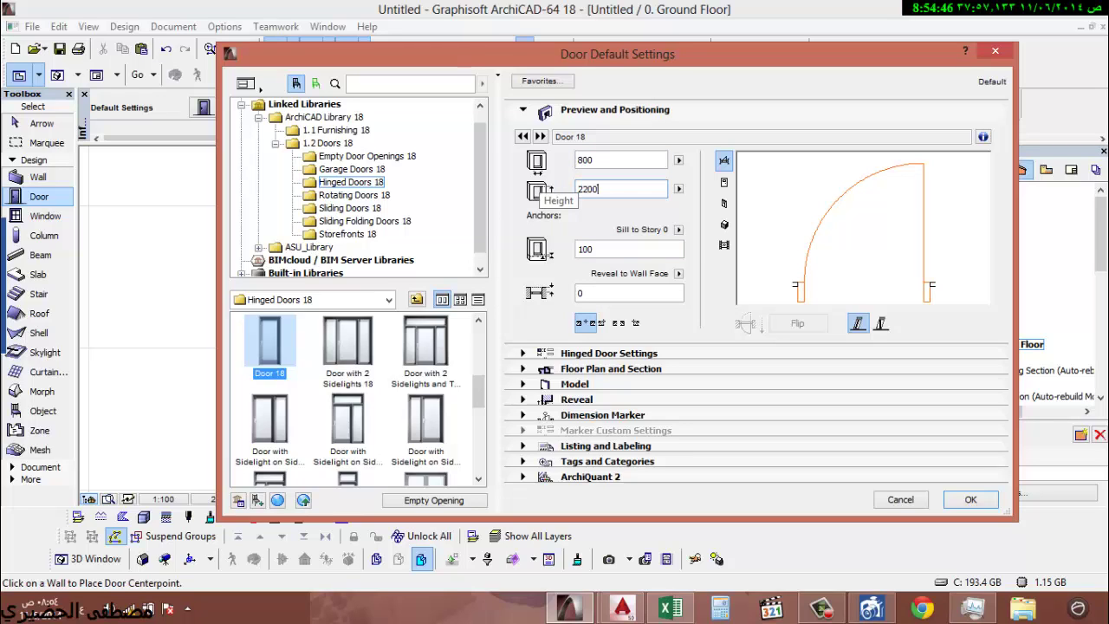
pyautogui.click(586, 248)
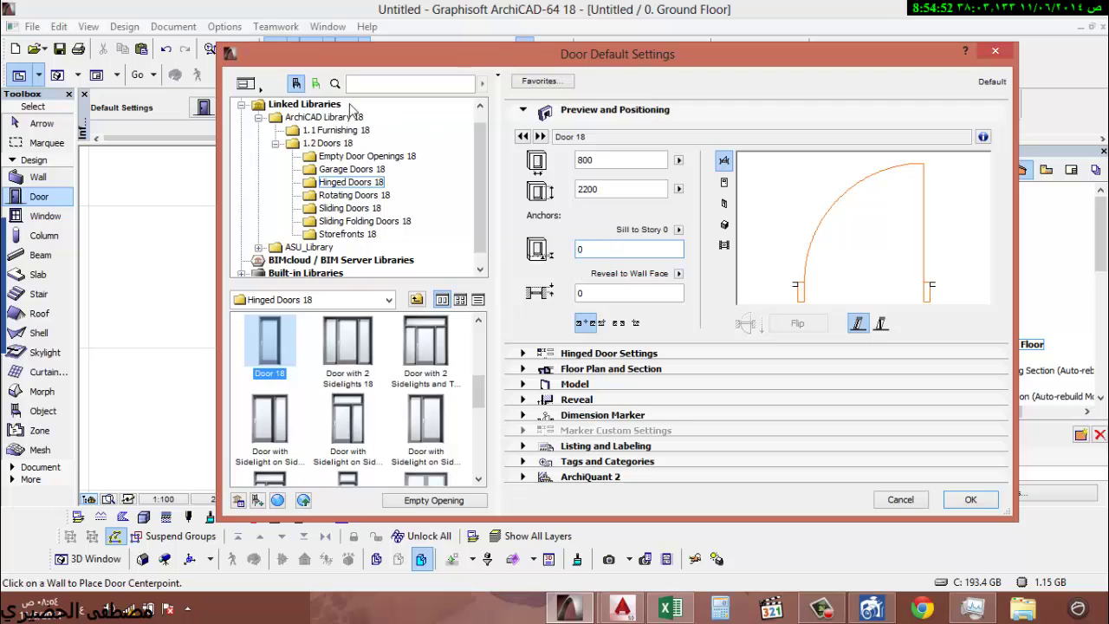
# - Save the current door settings as a favorite named "باب الغرف"
pyautogui.click(543, 80)
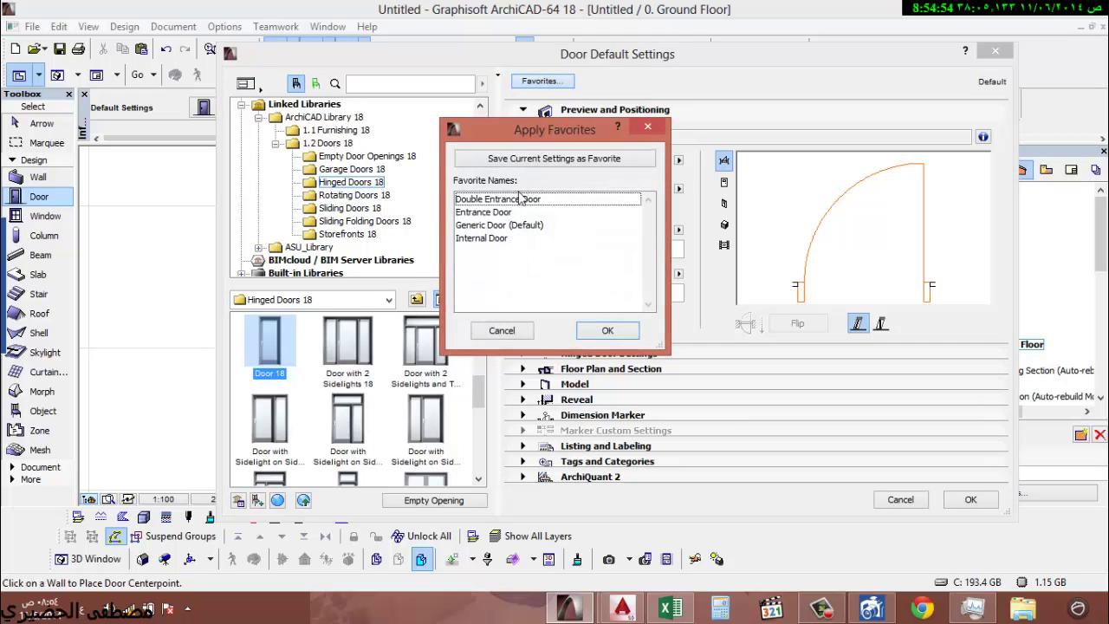
pyautogui.click(541, 159)
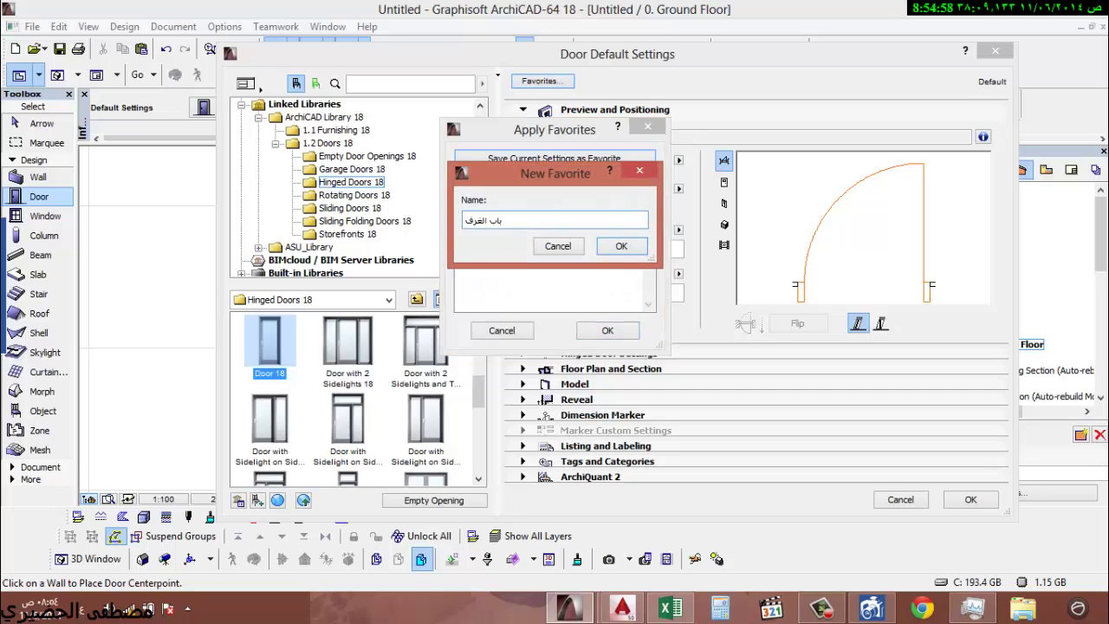
pyautogui.click(621, 246)
pyautogui.click(612, 330)
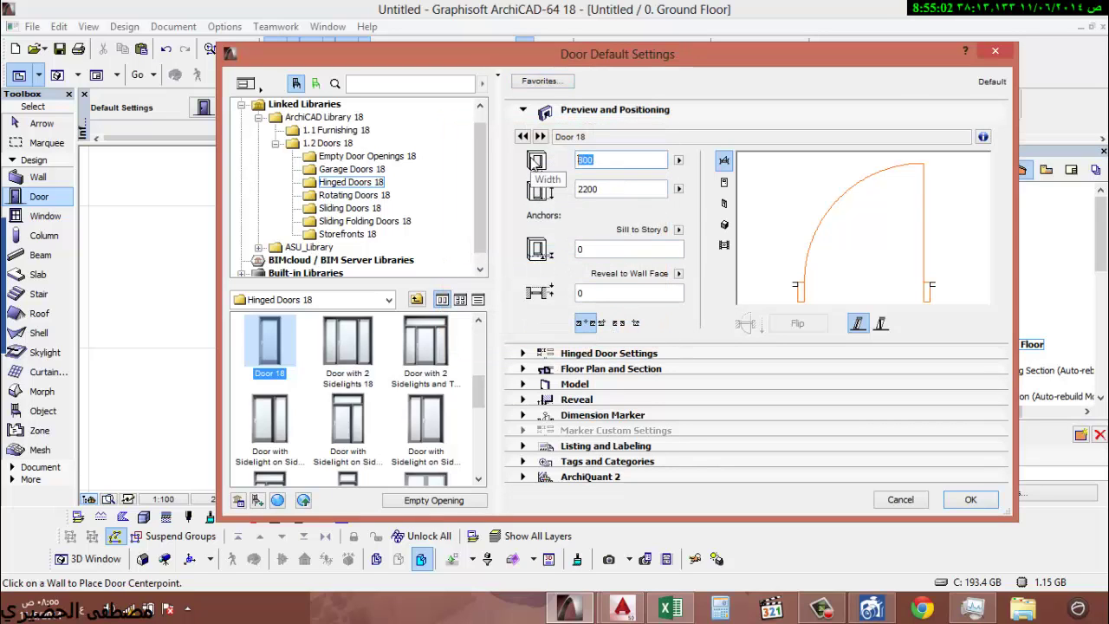
# - Set the door width to 900 and save the settings as a favorite named "باب الشقه"
pyautogui.click(543, 80)
pyautogui.click(564, 159)
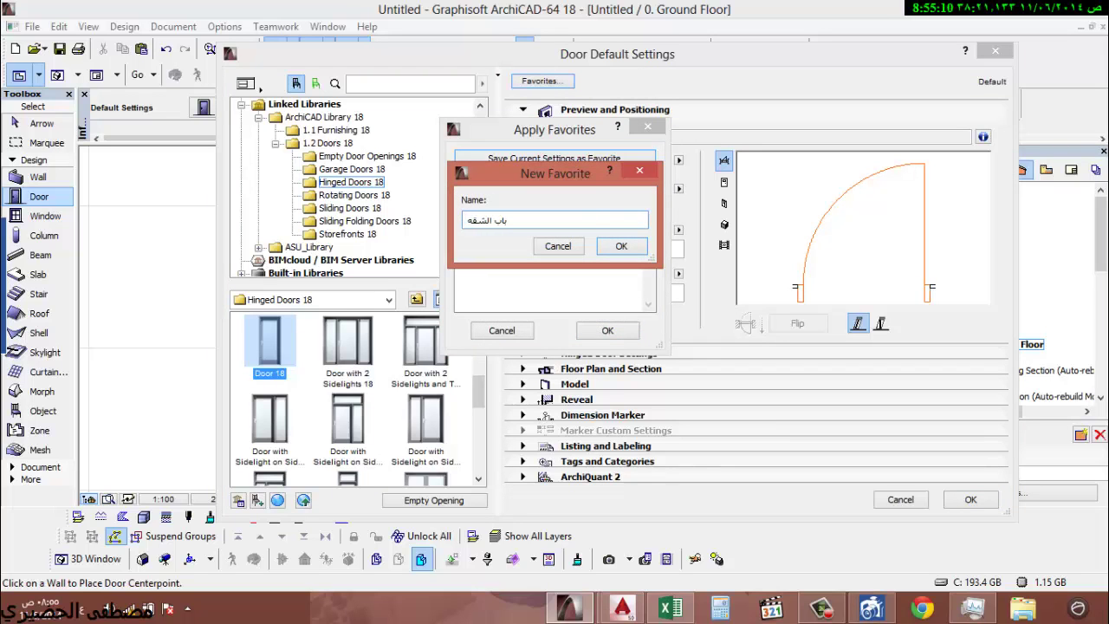
pyautogui.click(621, 246)
pyautogui.click(608, 330)
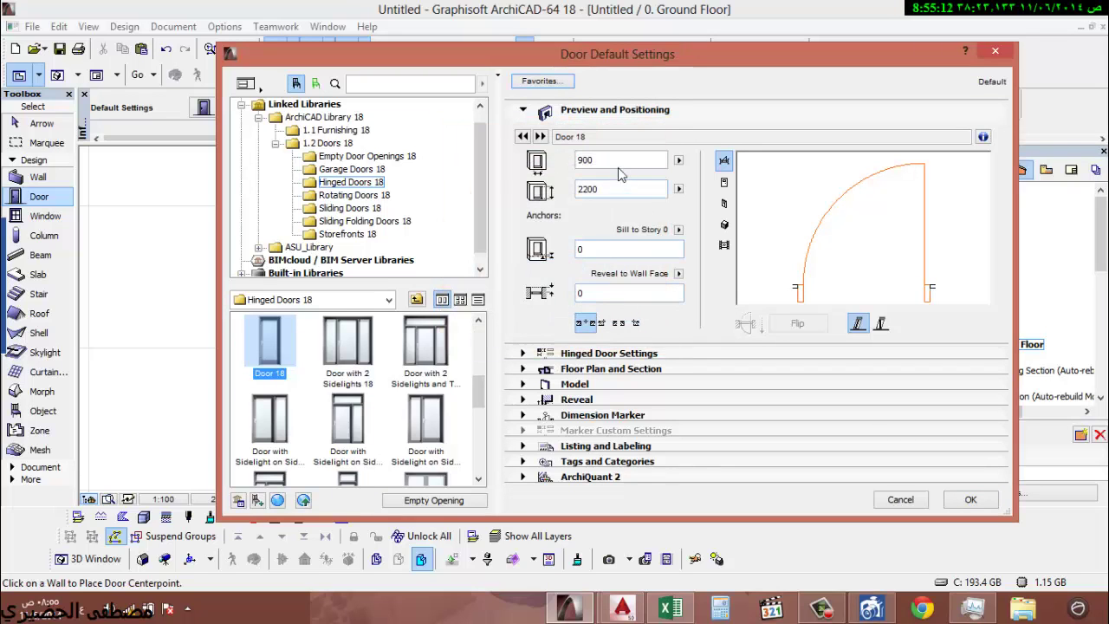
# - Set the door width to 700 and save the settings as a favorite named "باب المطبخ"
pyautogui.write('700')
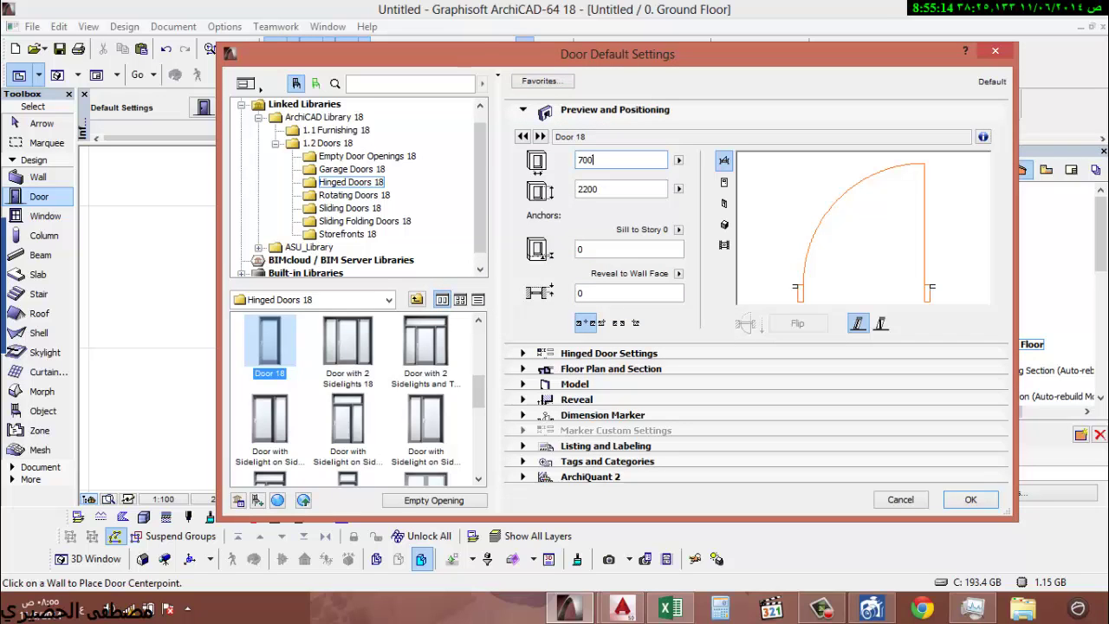
pyautogui.click(541, 81)
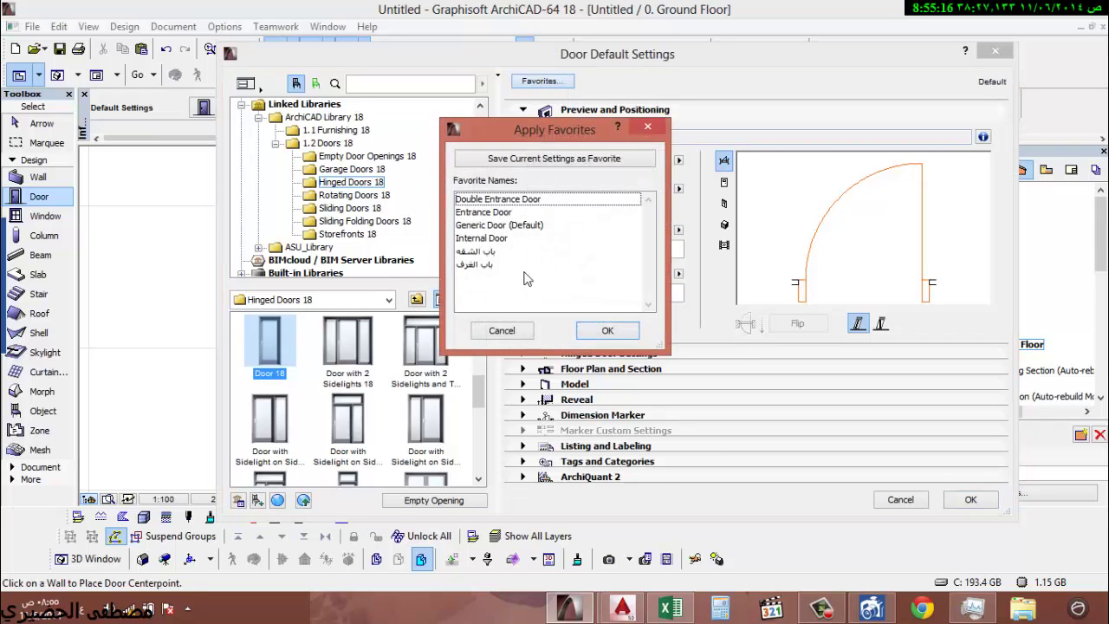
pyautogui.click(547, 160)
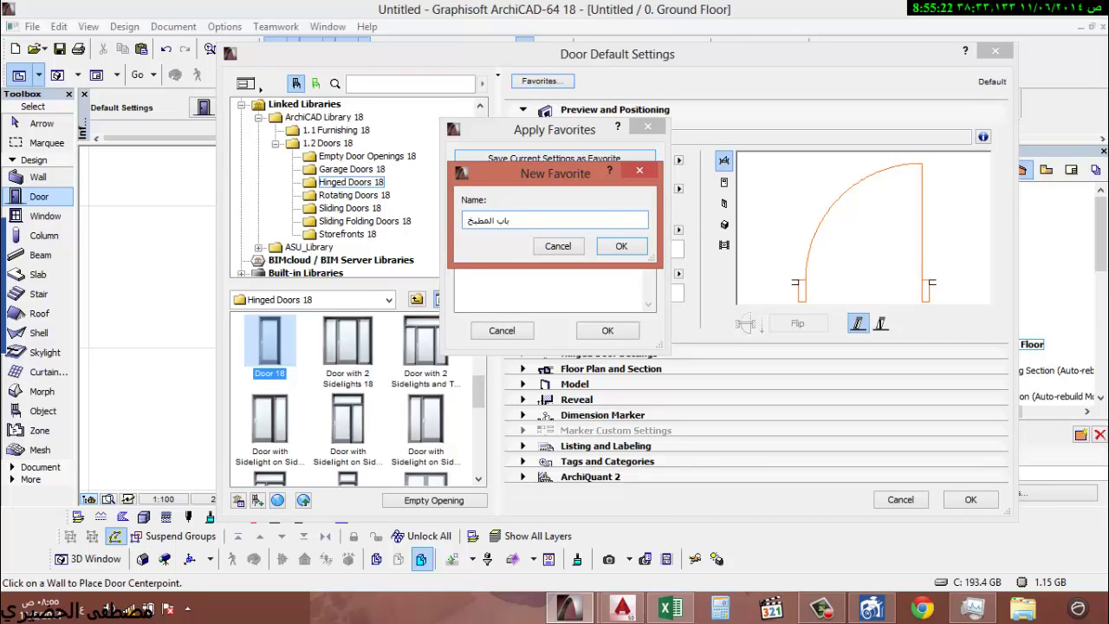
pyautogui.click(622, 246)
pyautogui.click(617, 332)
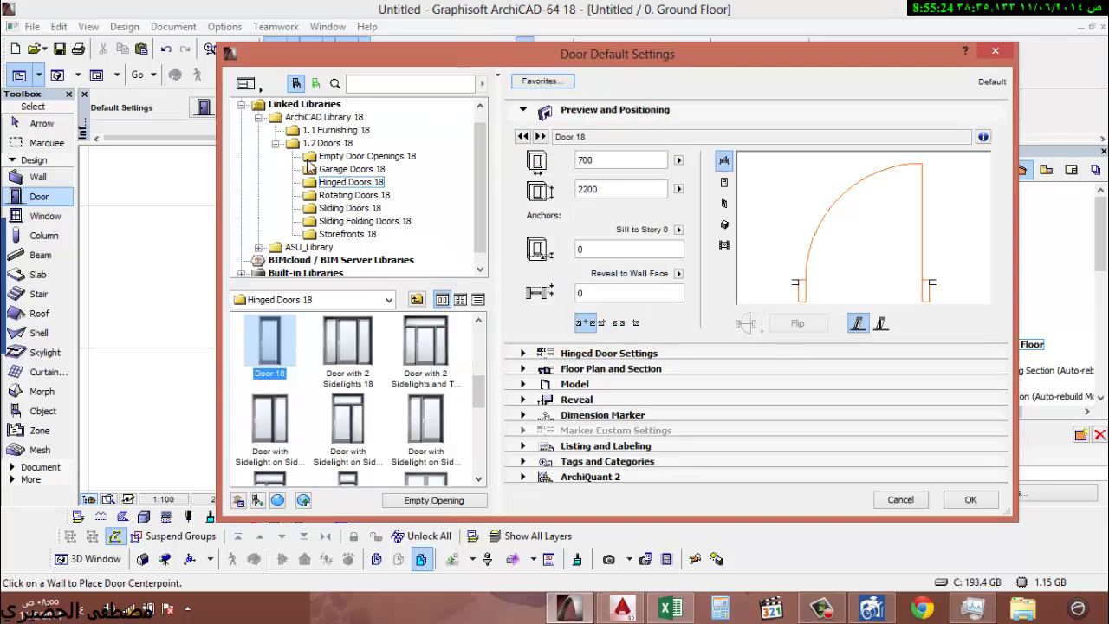
# - Choose Arch Top Door Opening 18 from the Empty Door Openings 18 library folder as the default door
pyautogui.click(348, 157)
pyautogui.click(251, 332)
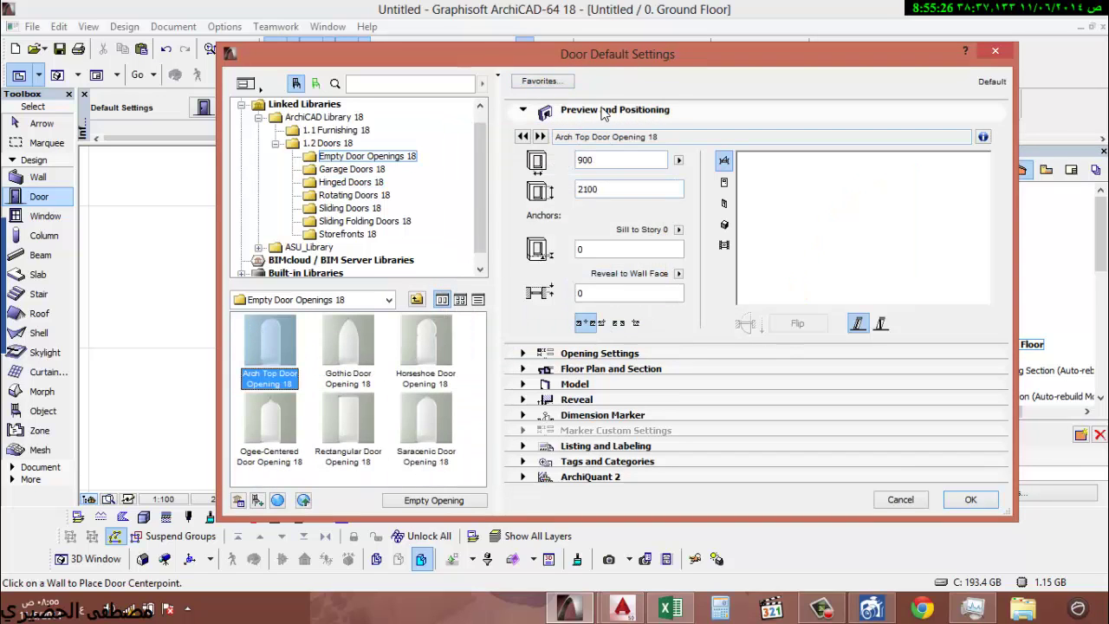
pyautogui.click(541, 82)
pyautogui.click(535, 159)
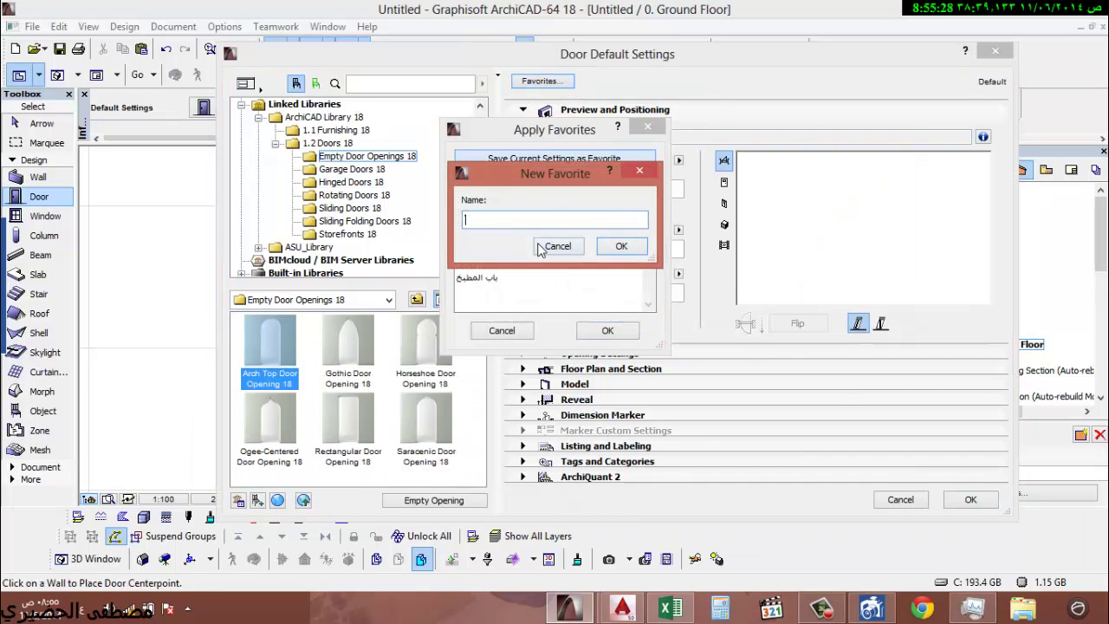
pyautogui.press('Escape')
pyautogui.press('Escape')
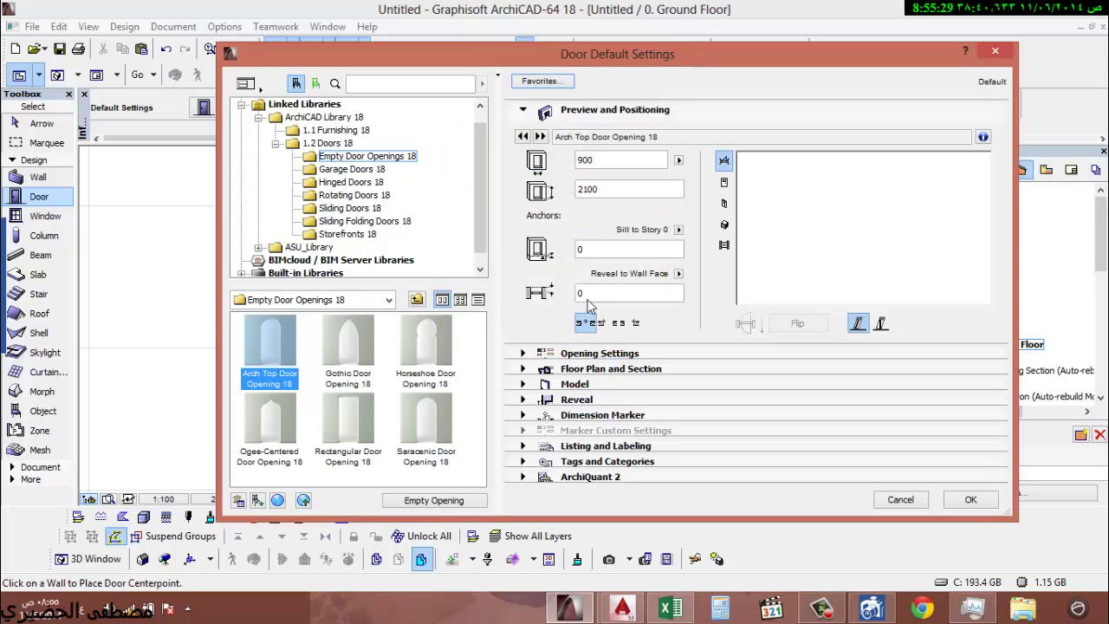
# - Set the arch top opening's width to 1200 and its height to 2800
pyautogui.doubleClick(609, 158)
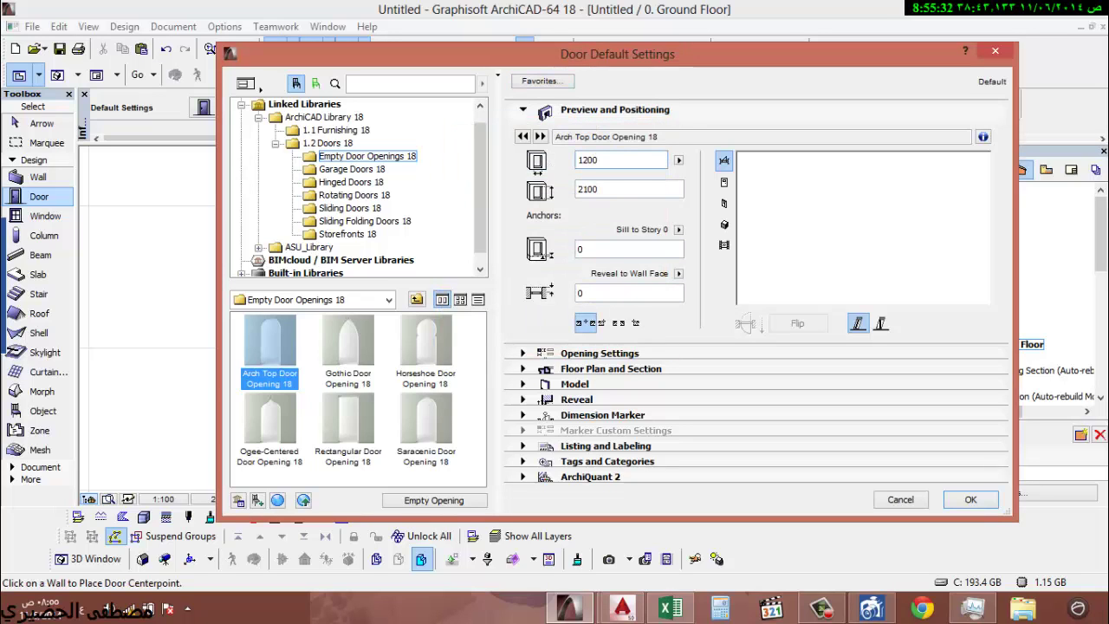
pyautogui.press('Tab')
pyautogui.write('28')
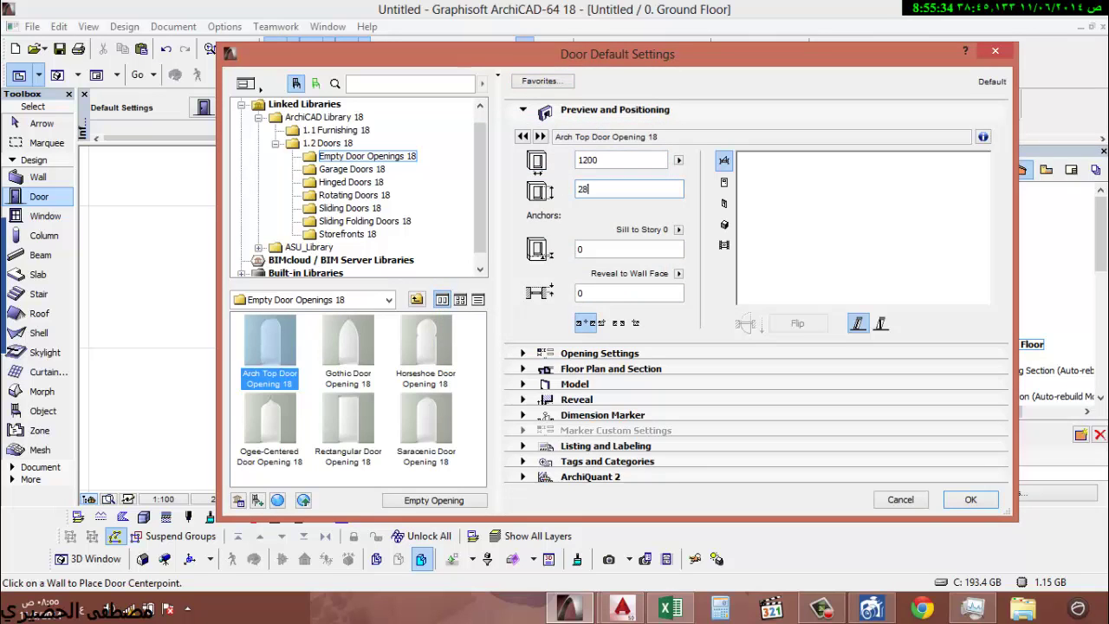
# - Save the arch opening settings as a favorite named "فتحه طرقه" and accept them as the door defaults
pyautogui.click(560, 82)
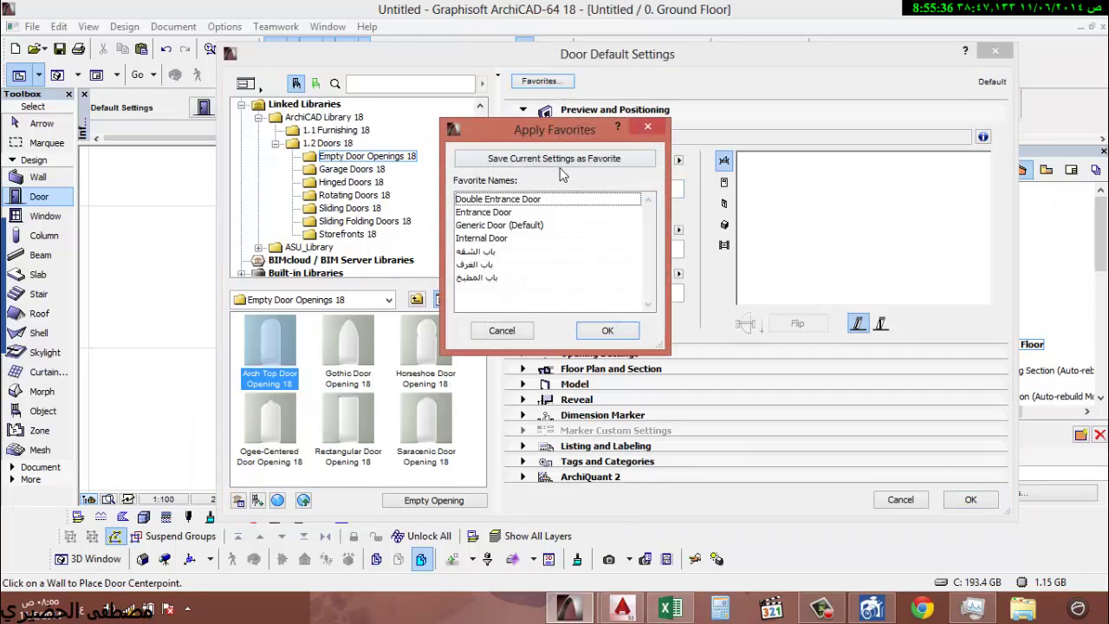
pyautogui.click(554, 160)
pyautogui.write('فتحه طرقه')
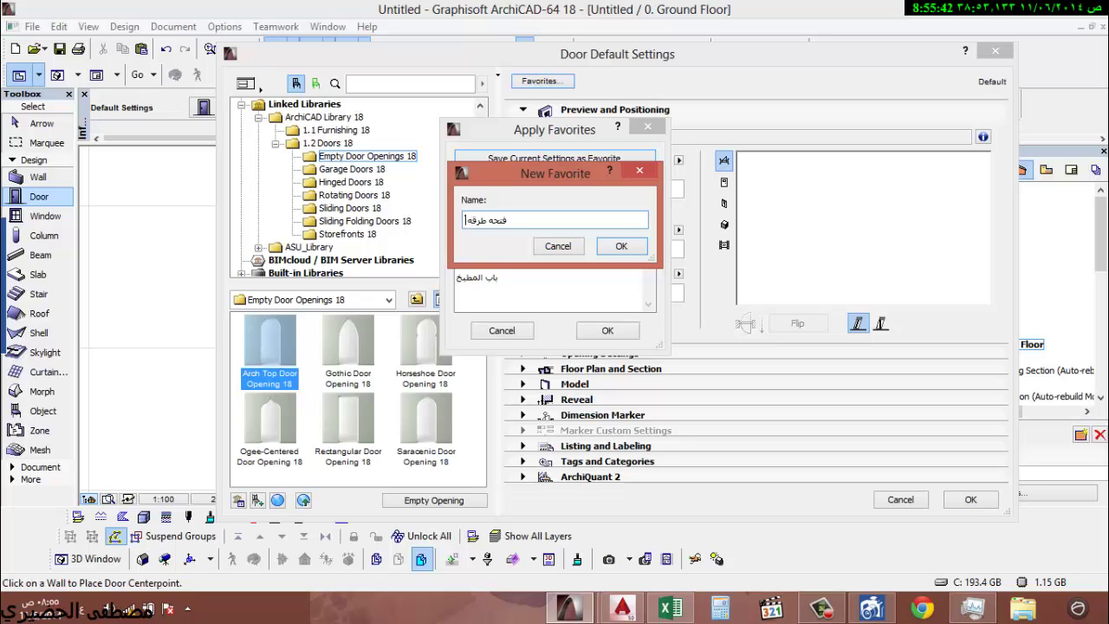
pyautogui.click(637, 254)
pyautogui.click(669, 331)
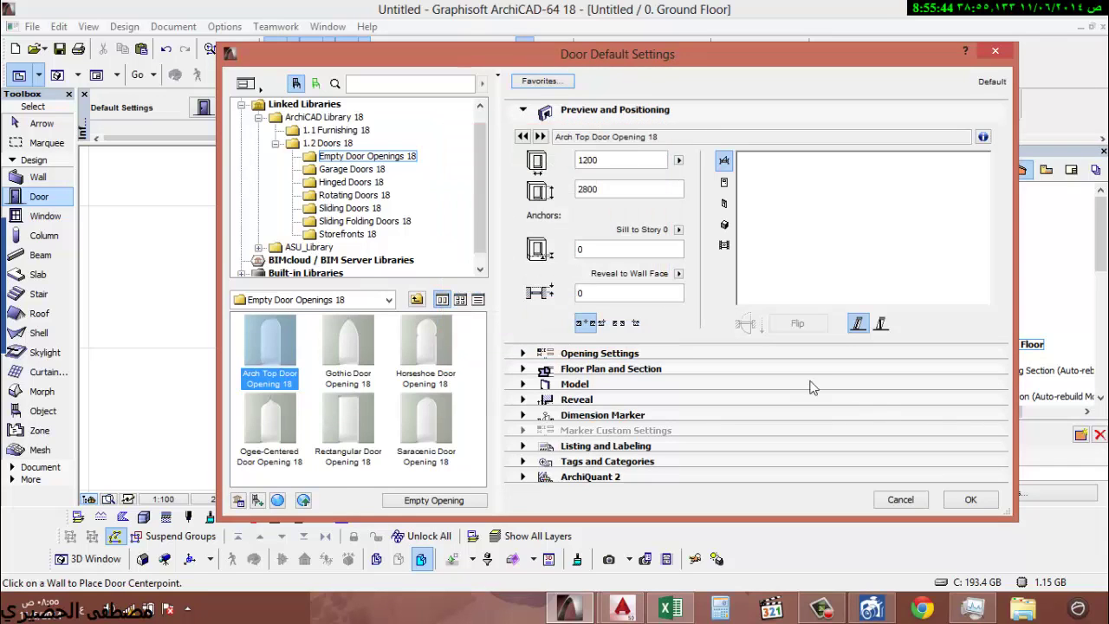
pyautogui.click(971, 499)
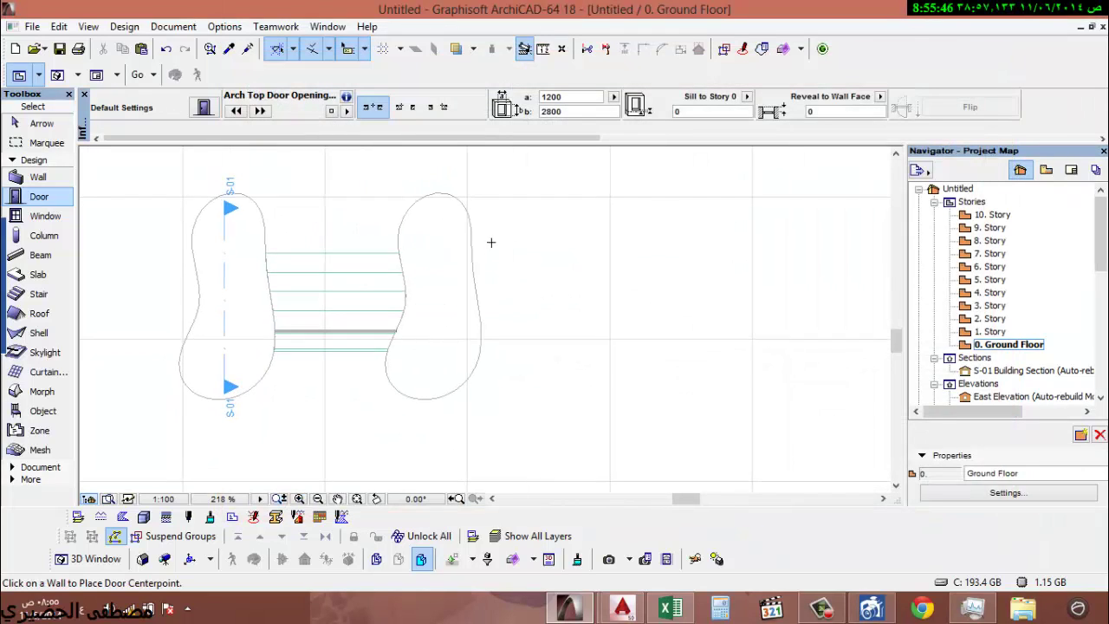
# - Draw a rectangular slab with the "السقف" composite in the empty area to the right of the stair
pyautogui.moveTo(470, 232)
pyautogui.mouseDown(button='middle')
pyautogui.moveTo(426, 230)
pyautogui.moveTo(421, 248)
pyautogui.moveTo(359, 248)
pyautogui.mouseUp(button='middle')
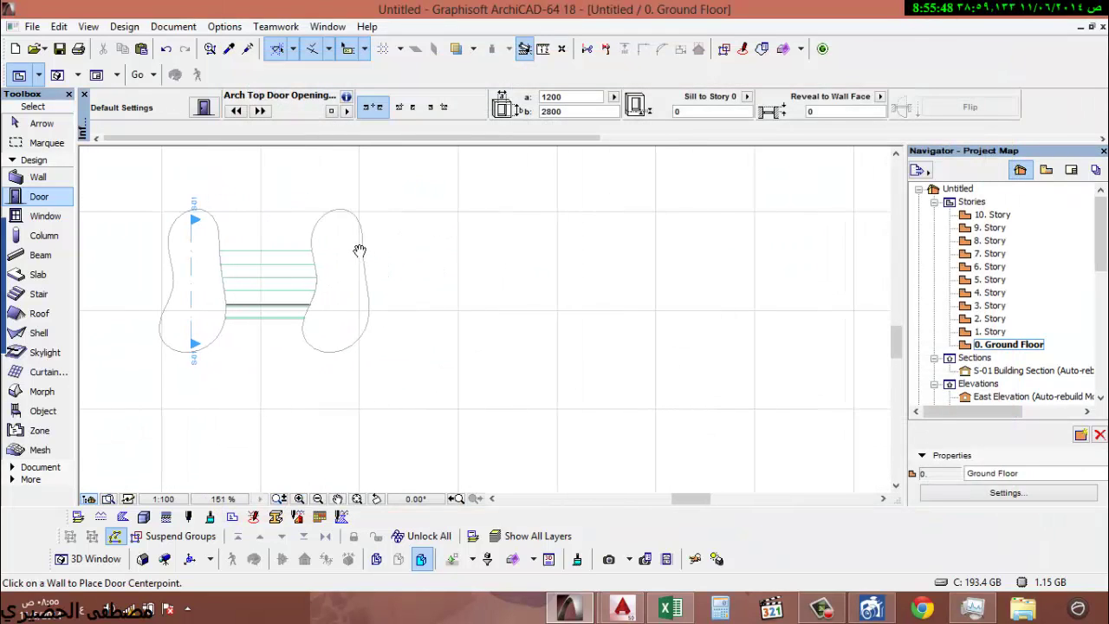
pyautogui.moveTo(268, 272); pyautogui.dragTo(151, 260, button='middle')
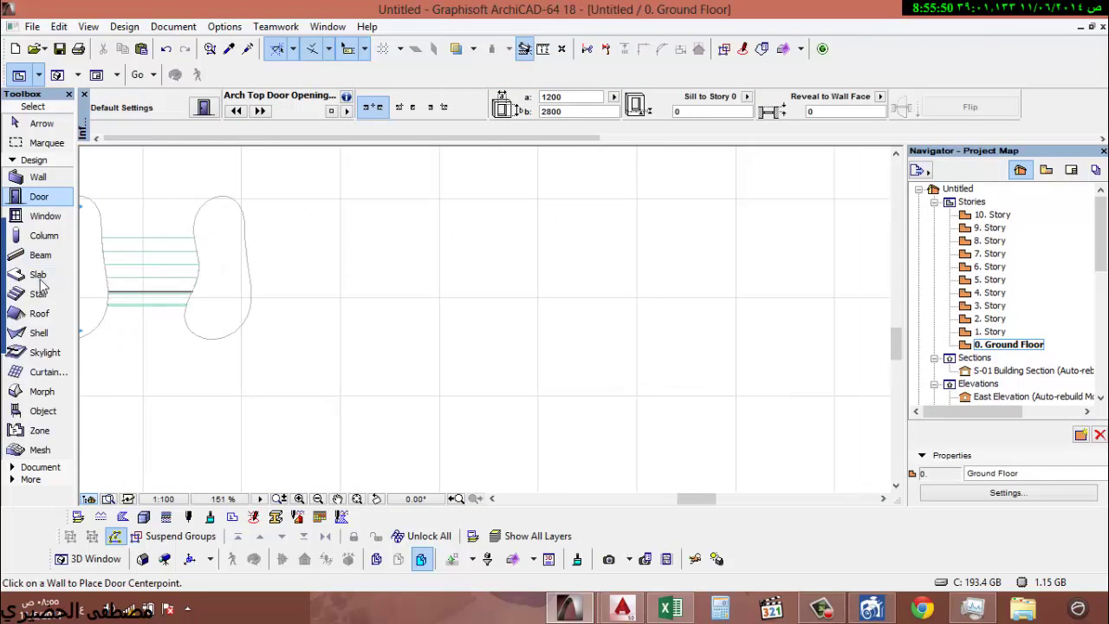
pyautogui.click(38, 274)
pyautogui.doubleClick(37, 274)
pyautogui.click(571, 179)
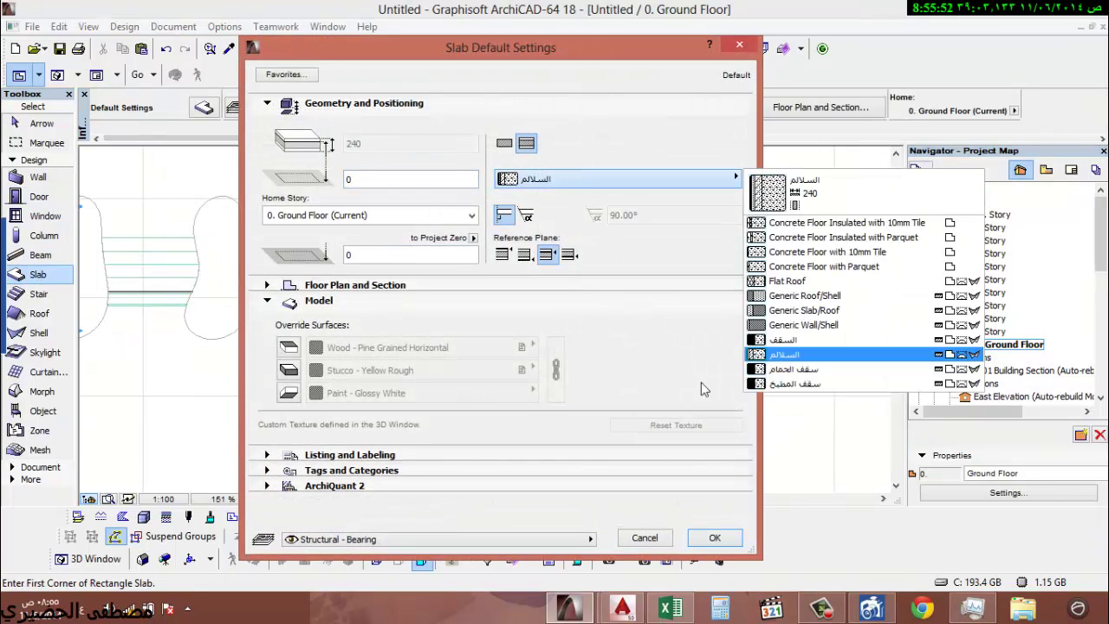
pyautogui.click(798, 344)
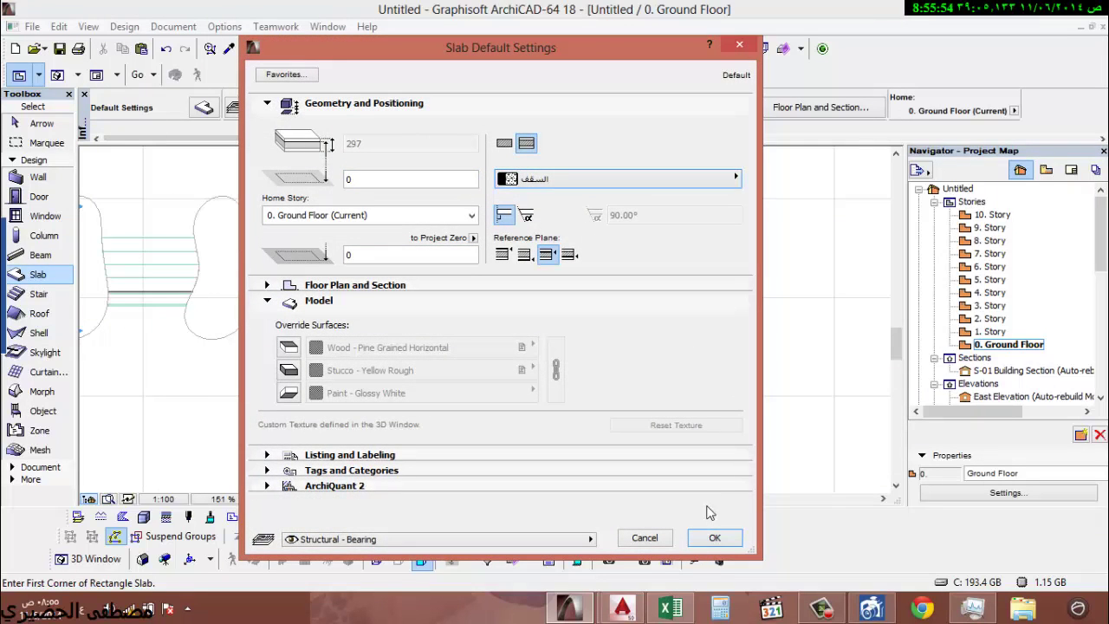
pyautogui.click(714, 538)
pyautogui.click(595, 180)
pyautogui.click(329, 399)
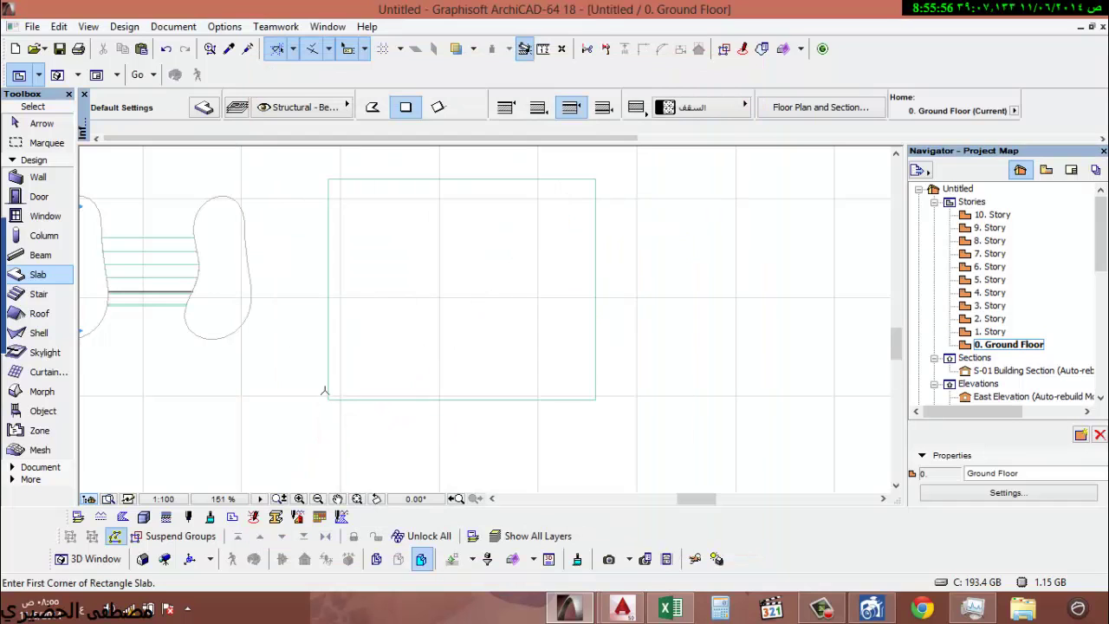
pyautogui.click(37, 177)
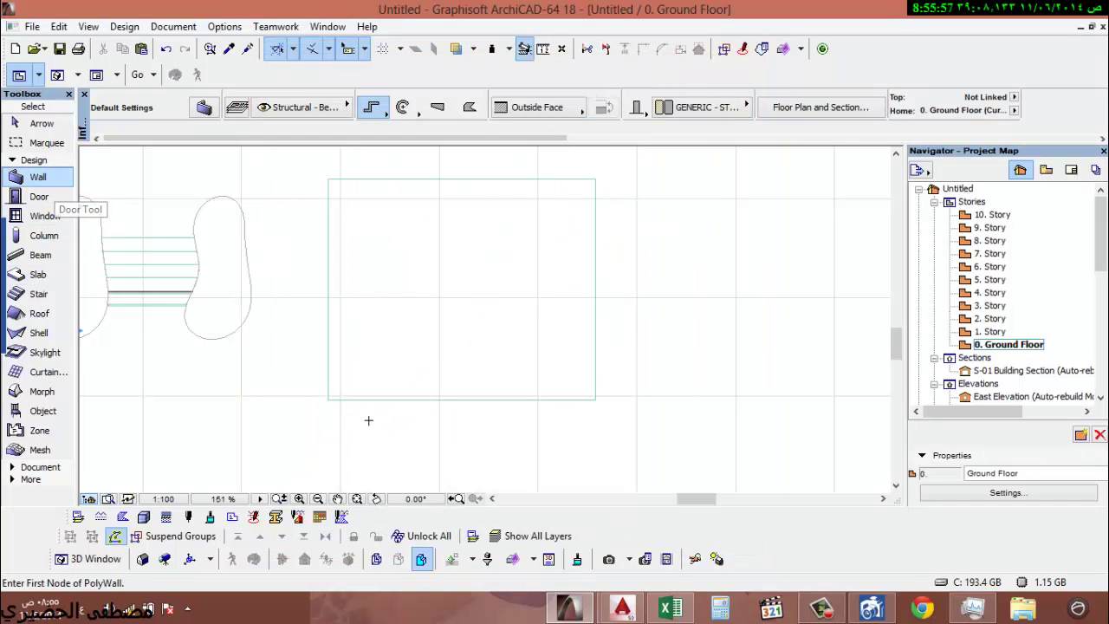
pyautogui.doubleClick(37, 178)
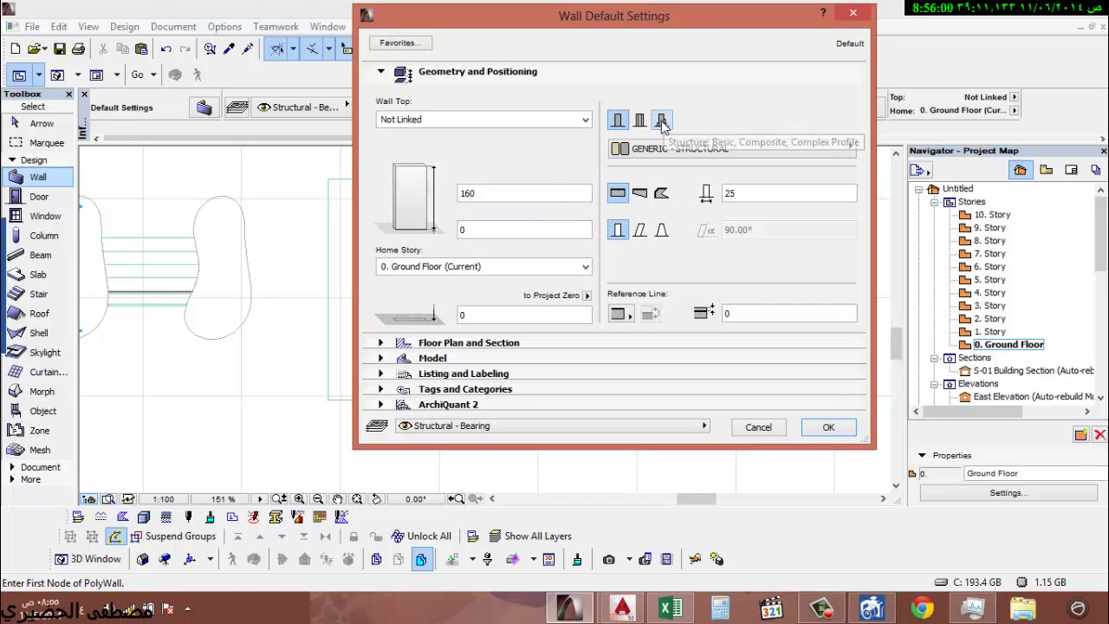
pyautogui.press('Escape')
pyautogui.click(41, 123)
# - Set the wall defaults to a composite structure using the "حائط داخلي" composite
pyautogui.click(37, 177)
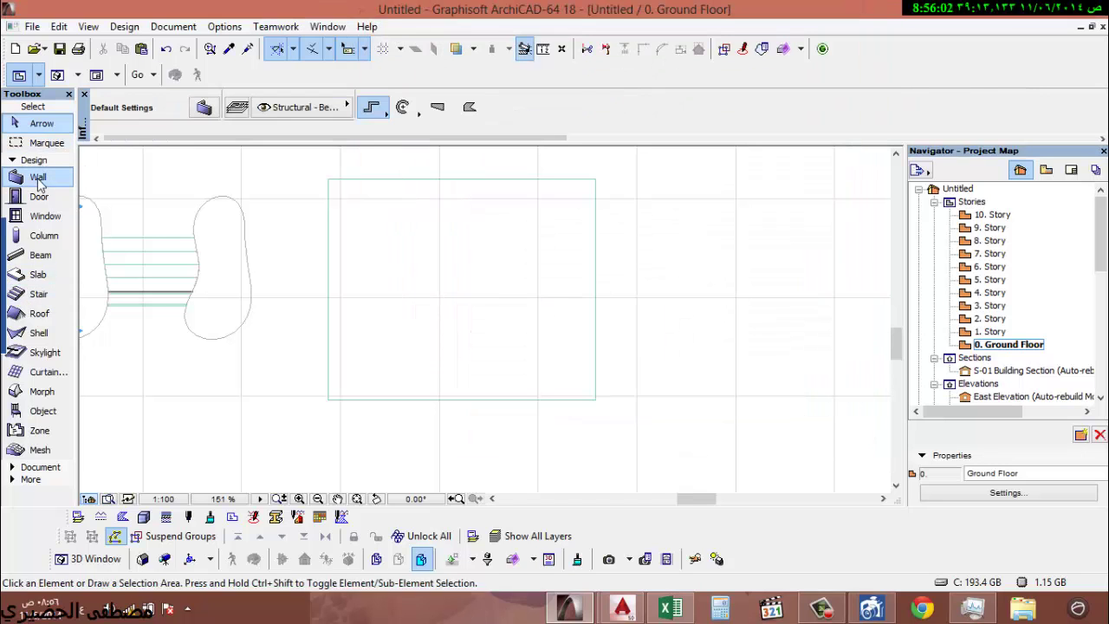
pyautogui.doubleClick(37, 177)
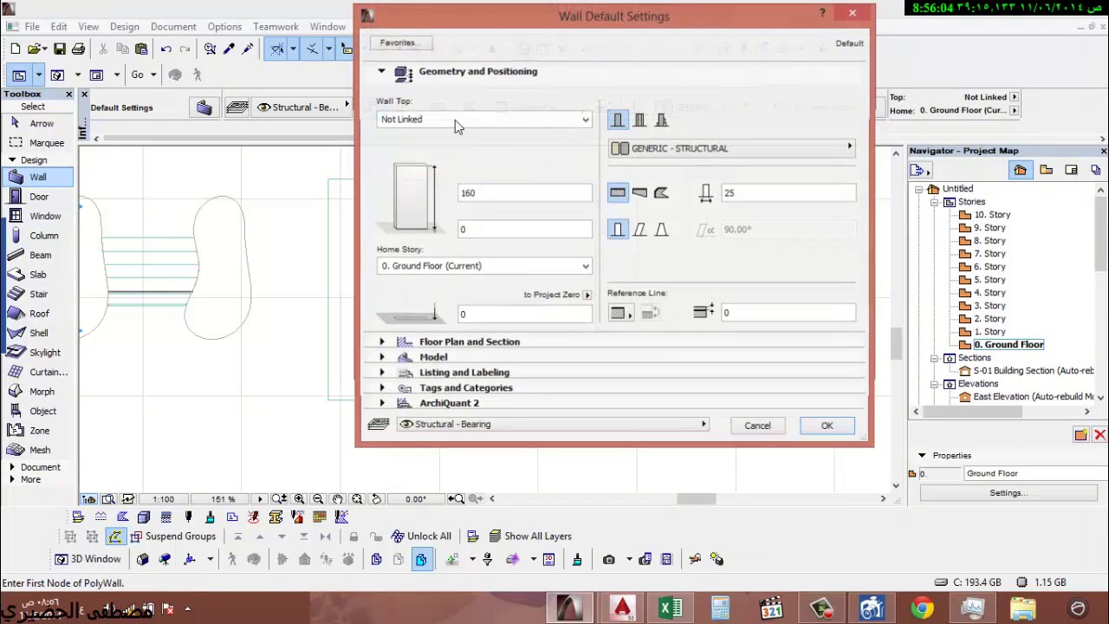
pyautogui.click(663, 120)
pyautogui.click(639, 121)
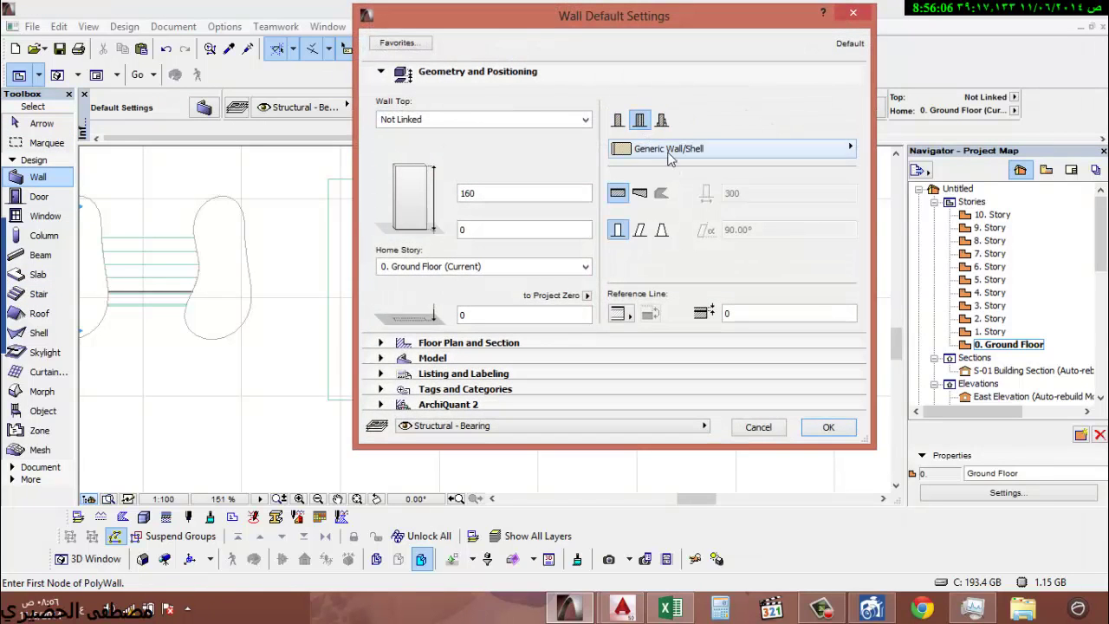
pyautogui.click(672, 149)
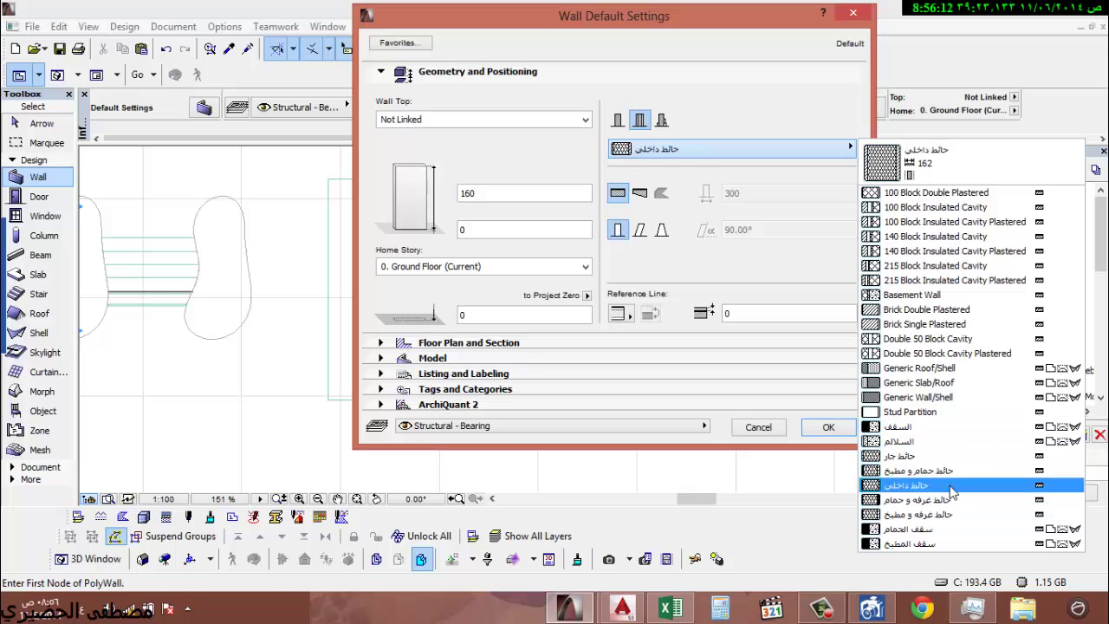
pyautogui.click(946, 485)
pyautogui.click(845, 431)
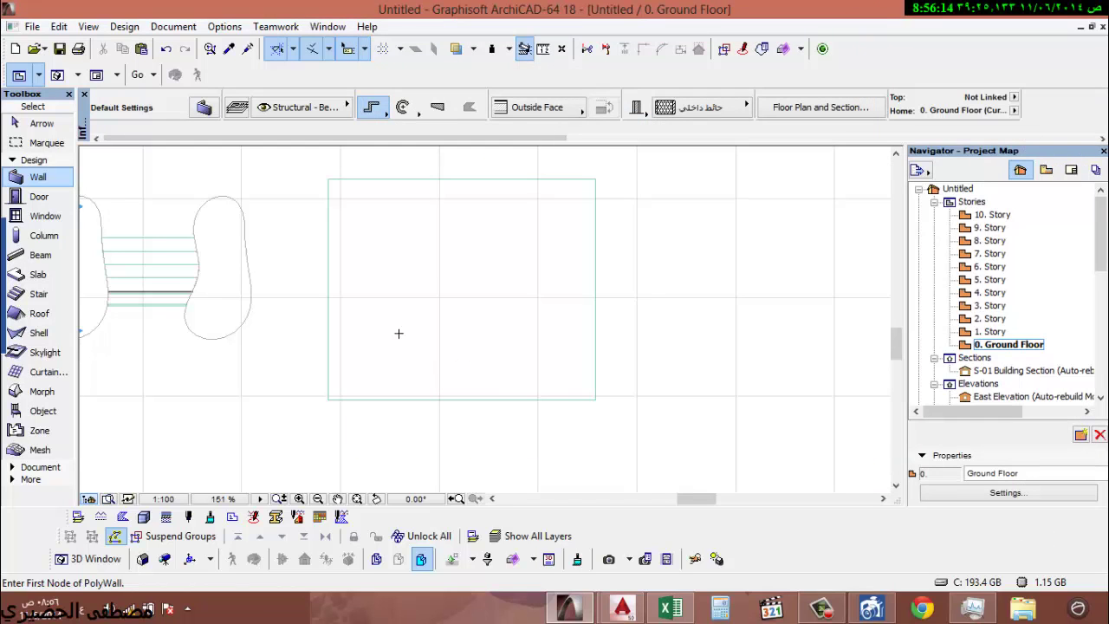
# - Draw a three-segment zigzag wall from the rectangular slab's lower edge to just beyond its upper edge
pyautogui.moveTo(430, 373); pyautogui.dragTo(399, 382, button='middle')
pyautogui.click(397, 404)
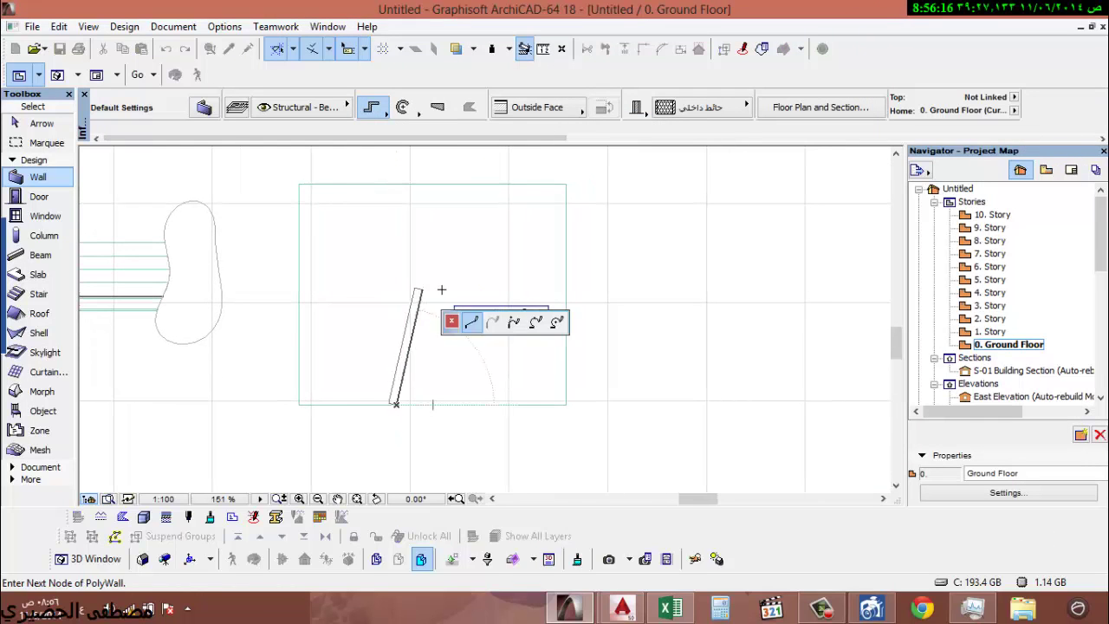
pyautogui.click(406, 299)
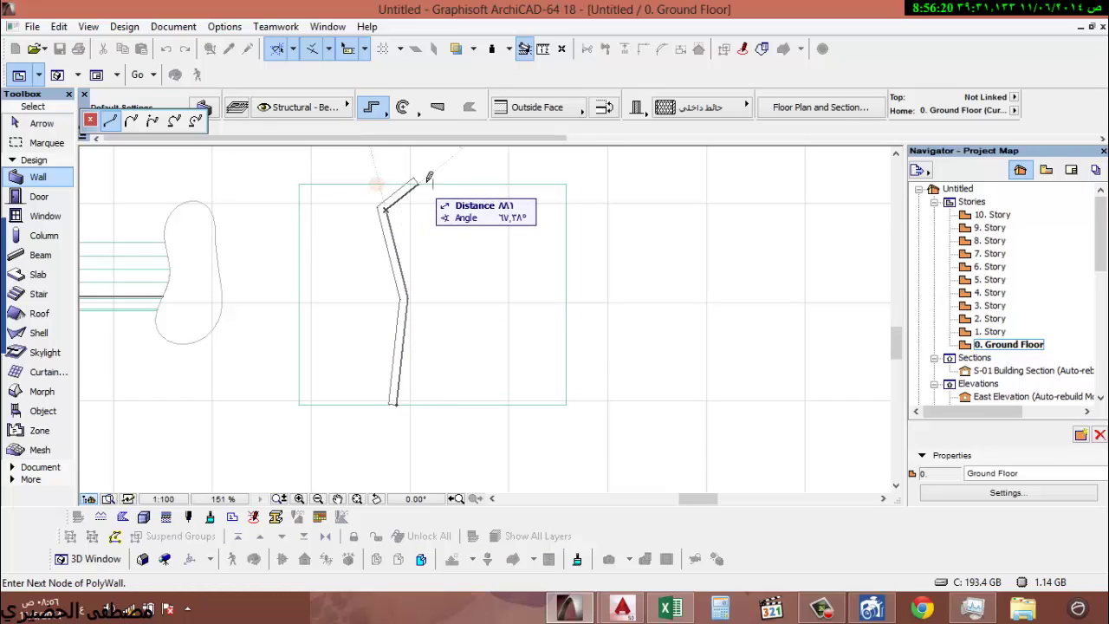
pyautogui.moveTo(425, 168); pyautogui.dragTo(424, 229, button='middle')
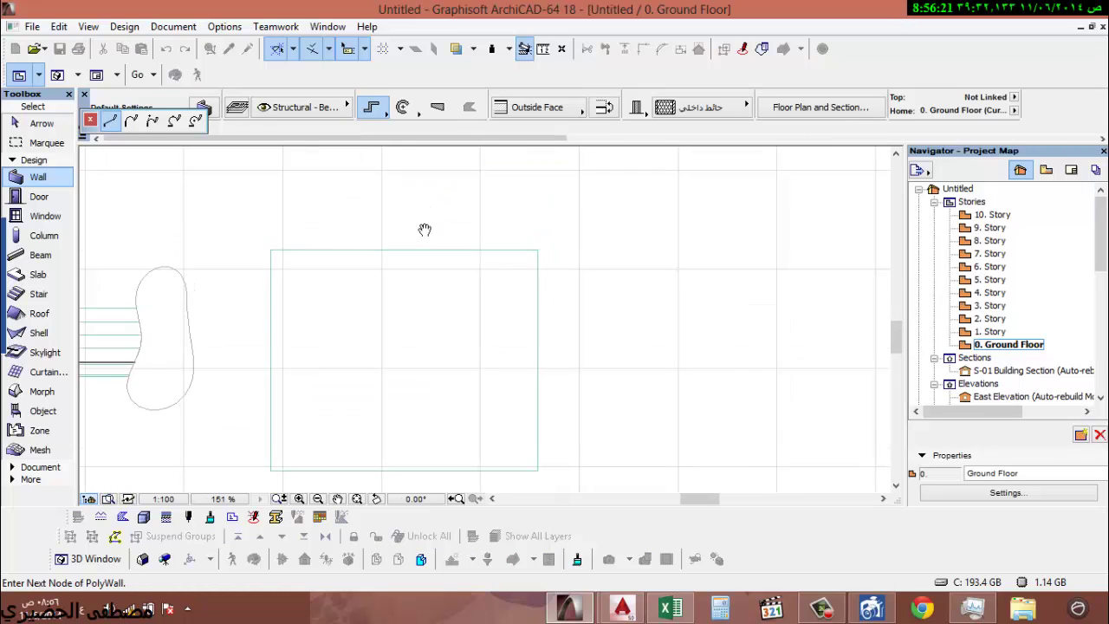
pyautogui.doubleClick(435, 180)
pyautogui.press('Escape')
# - Offset the rectangular slab's upper edge outward past the end of the zigzag wall
pyautogui.click(451, 255)
pyautogui.click(448, 255)
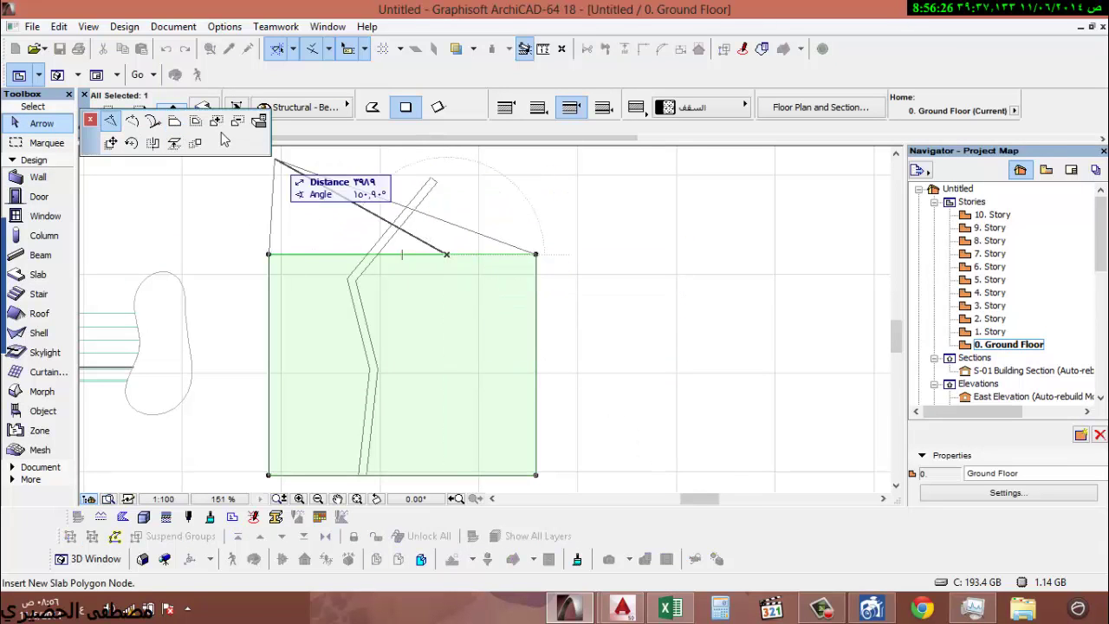
pyautogui.click(174, 120)
pyautogui.click(390, 165)
pyautogui.press('Escape')
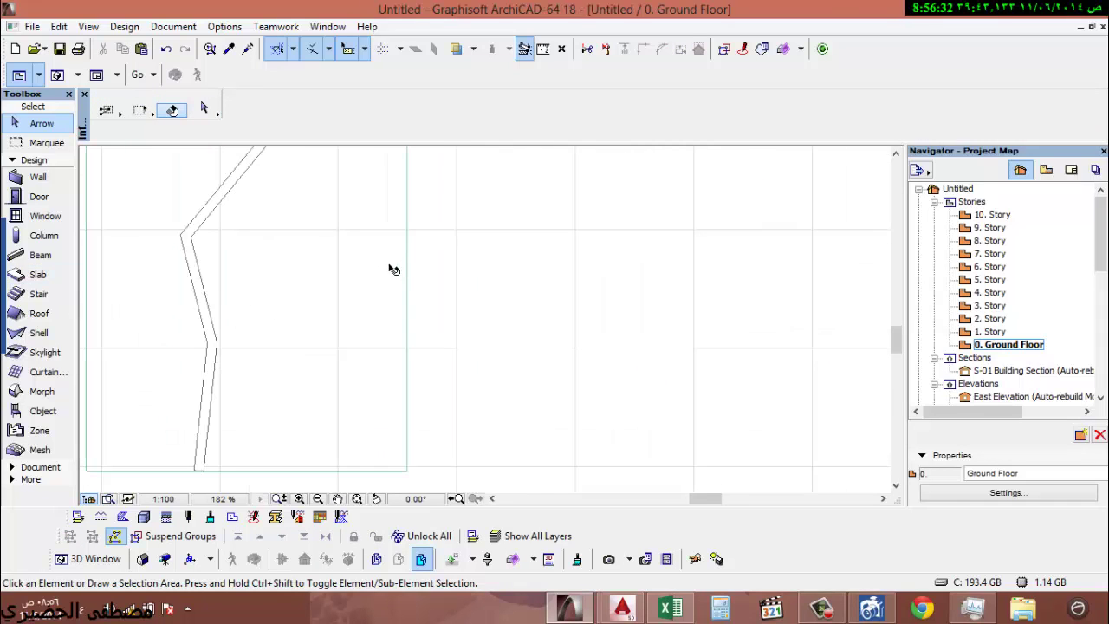
pyautogui.scroll(2, 598, 270)
pyautogui.moveTo(547, 283); pyautogui.dragTo(549, 295, button='middle')
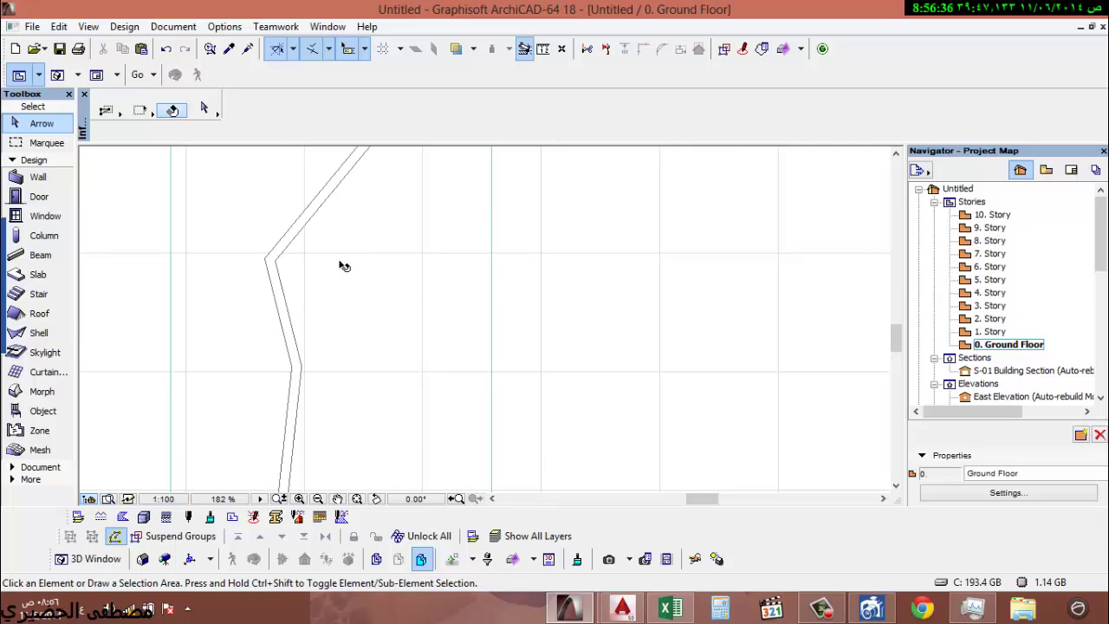
pyautogui.moveTo(342, 265); pyautogui.dragTo(395, 284, button='middle')
pyautogui.scroll(1, 387, 251)
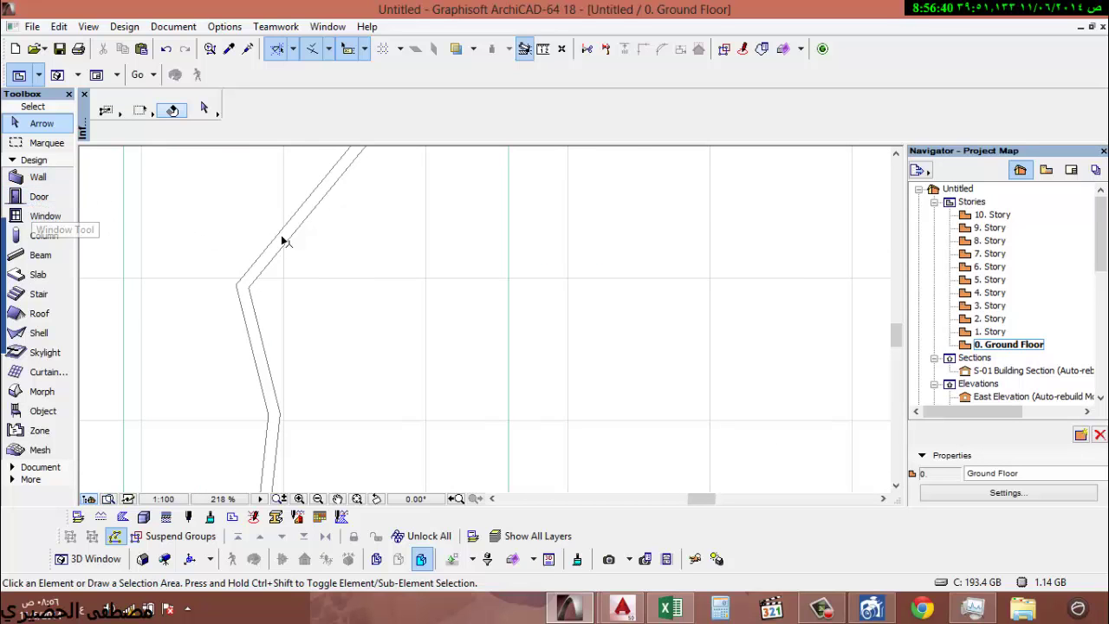
pyautogui.scroll(-1, 376, 228)
pyautogui.scroll(-3, 278, 247)
pyautogui.scroll(4, 309, 231)
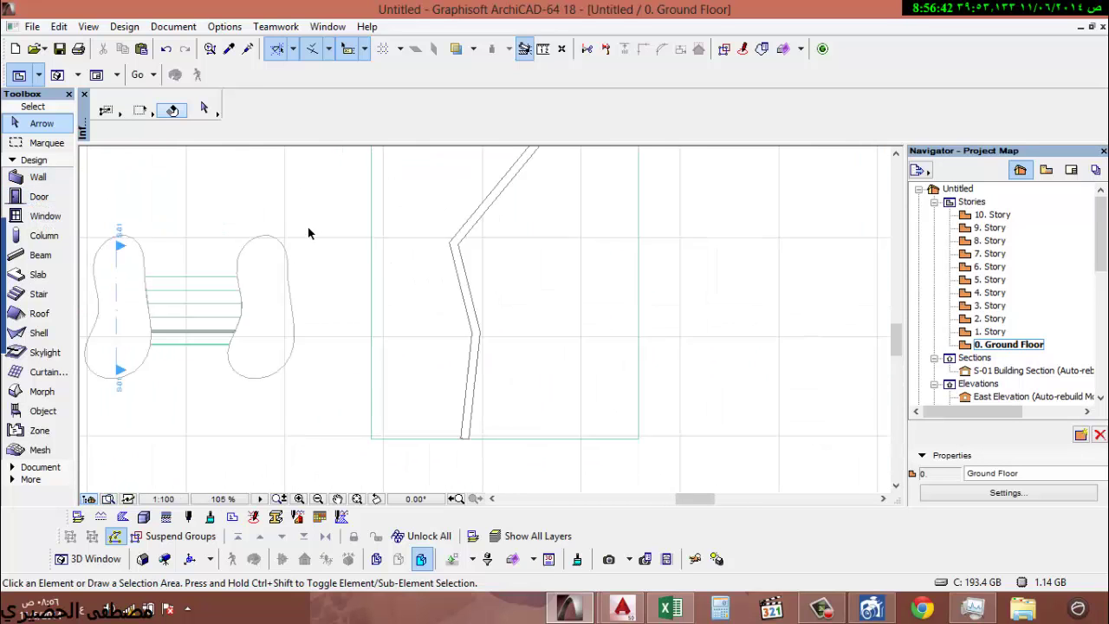
# - Set the slab defaults to a basic structure with the "Concrete - Structural" material
pyautogui.click(38, 274)
pyautogui.moveTo(567, 302); pyautogui.dragTo(314, 268, button='middle')
pyautogui.scroll(-2, 309, 268)
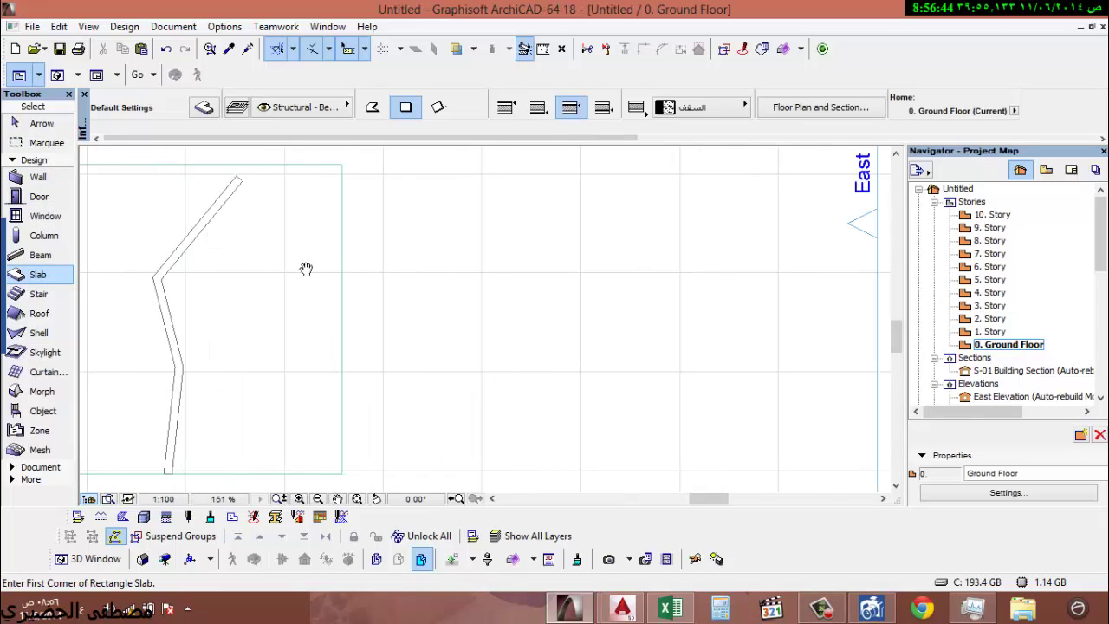
pyautogui.doubleClick(71, 272)
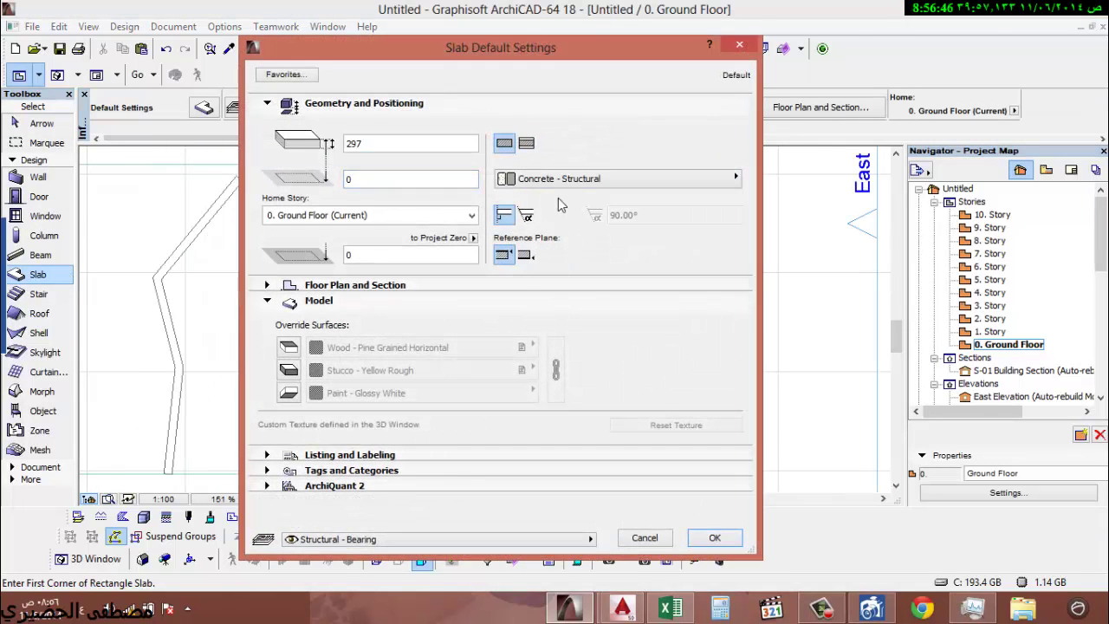
pyautogui.click(554, 178)
pyautogui.click(555, 179)
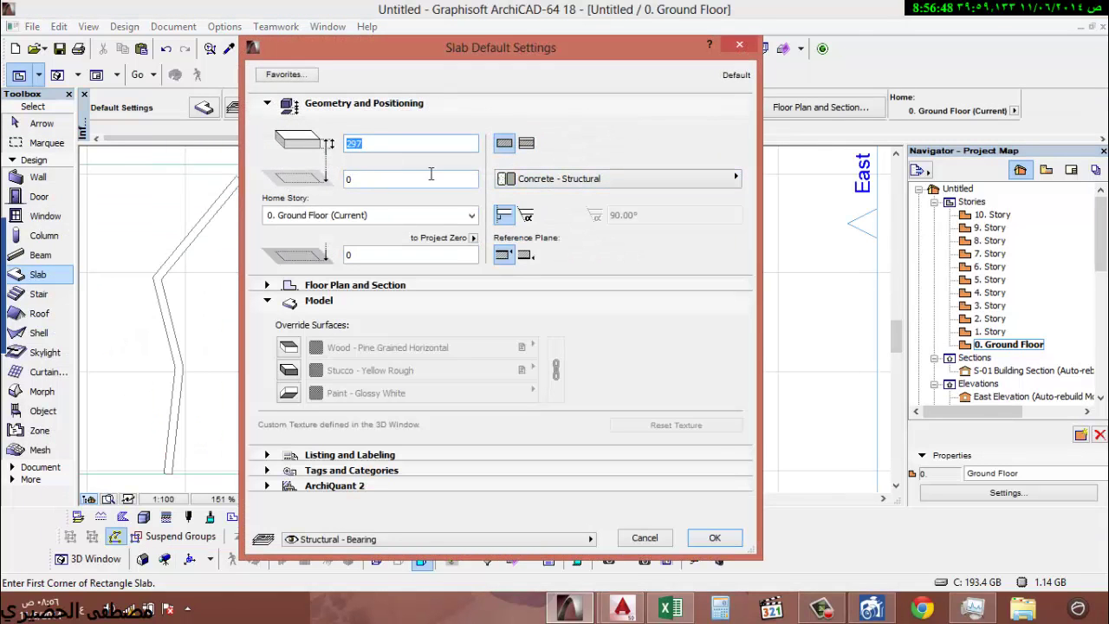
pyautogui.click(715, 538)
pyautogui.scroll(-4, 428, 240)
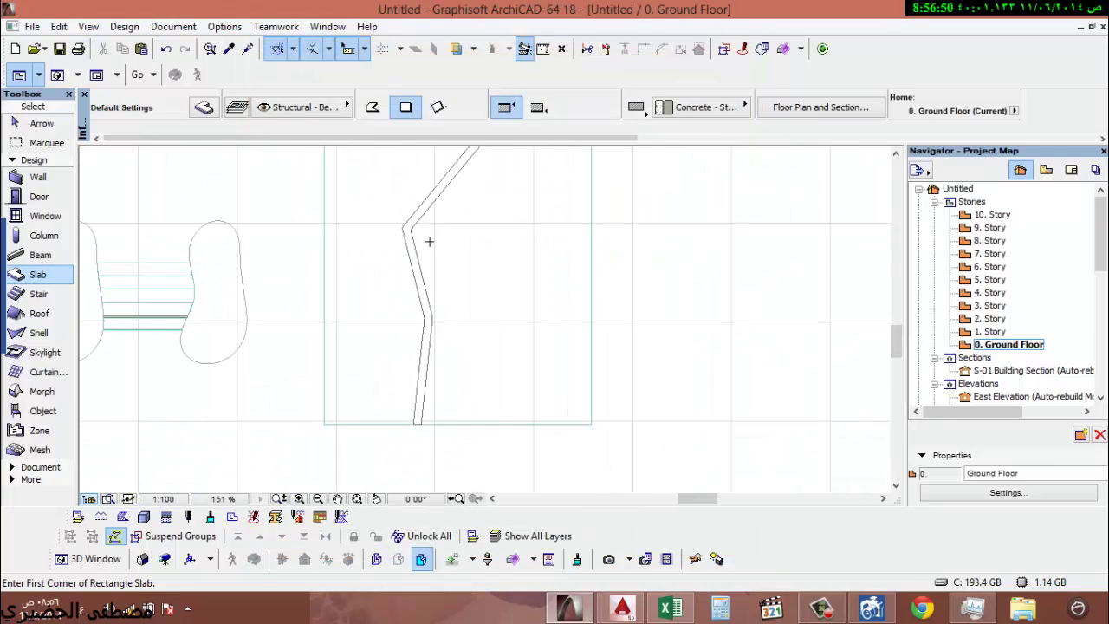
# - Move the stair's right closed spline outline to the empty area to the right of the rectangular slab
pyautogui.press('shift')
pyautogui.keyDown('shift'); pyautogui.click(305, 245); pyautogui.keyUp('shift')
pyautogui.moveTo(305, 246); pyautogui.dragTo(569, 232)
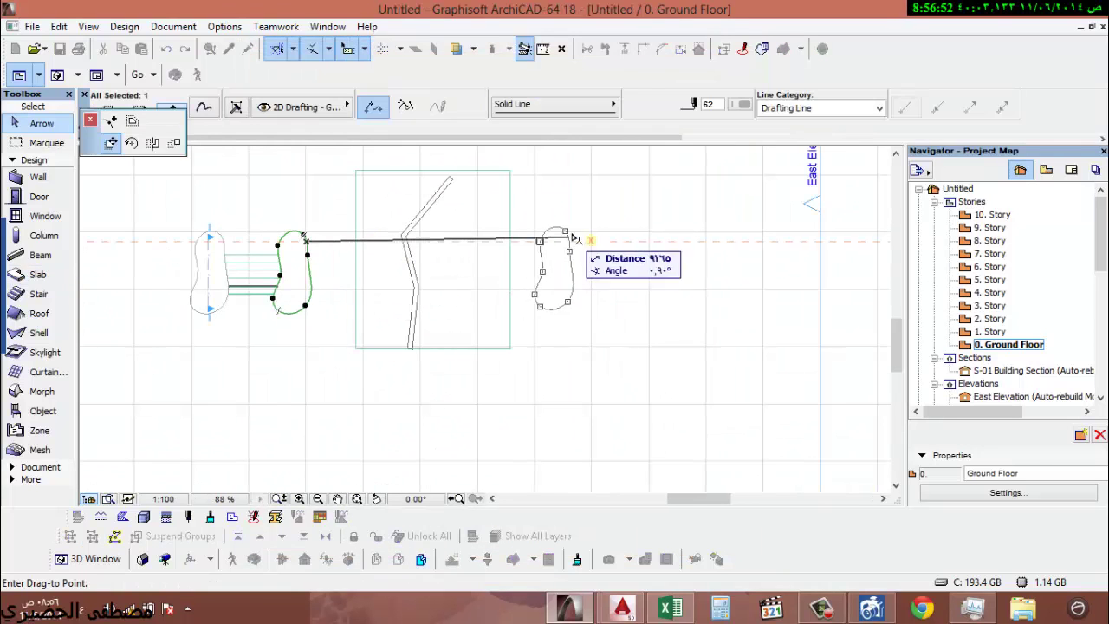
pyautogui.press('Escape')
# - Create a slab that follows the moved closed spline outline
pyautogui.click(36, 276)
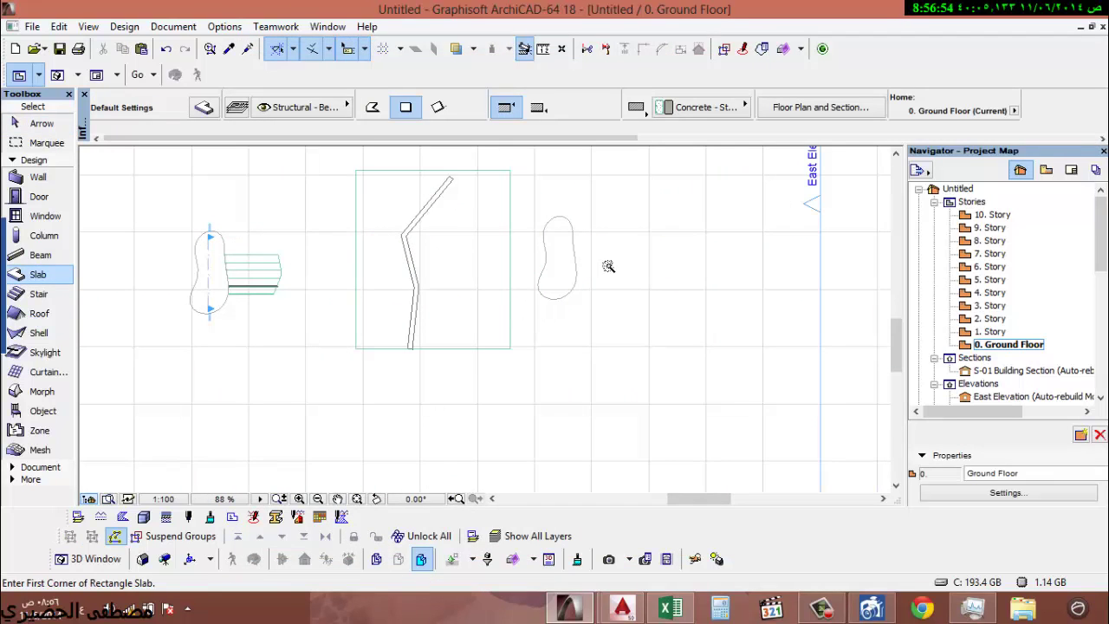
pyautogui.keyDown('shift'); pyautogui.click(576, 274); pyautogui.keyUp('shift')
pyautogui.scroll(3, 549, 199)
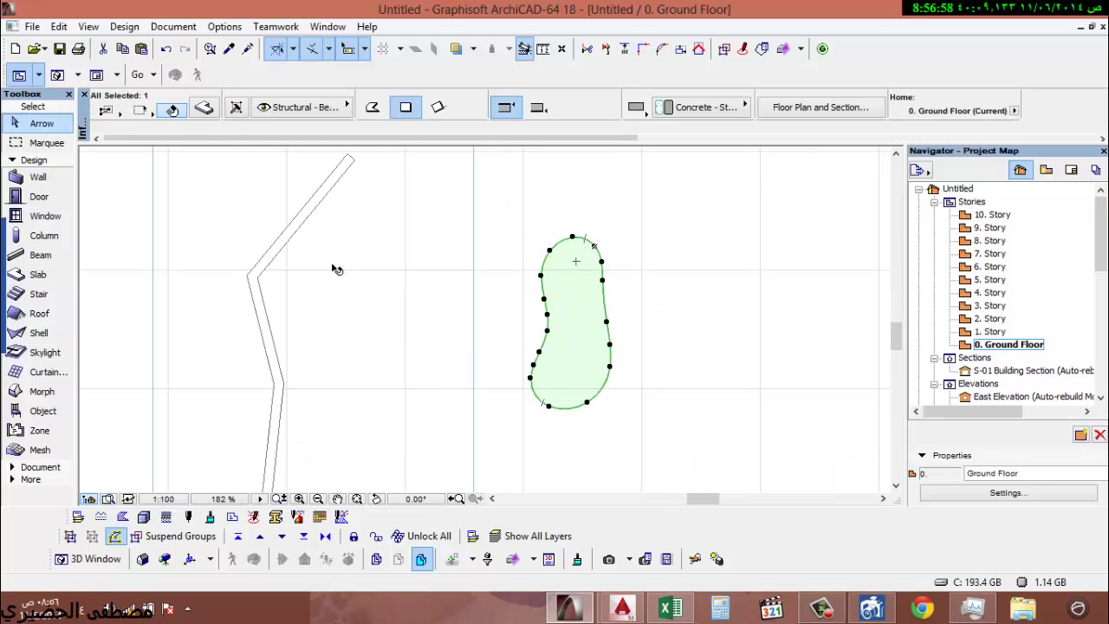
# - Set the height of the three zigzag wall segments to 3000
pyautogui.click(284, 240)
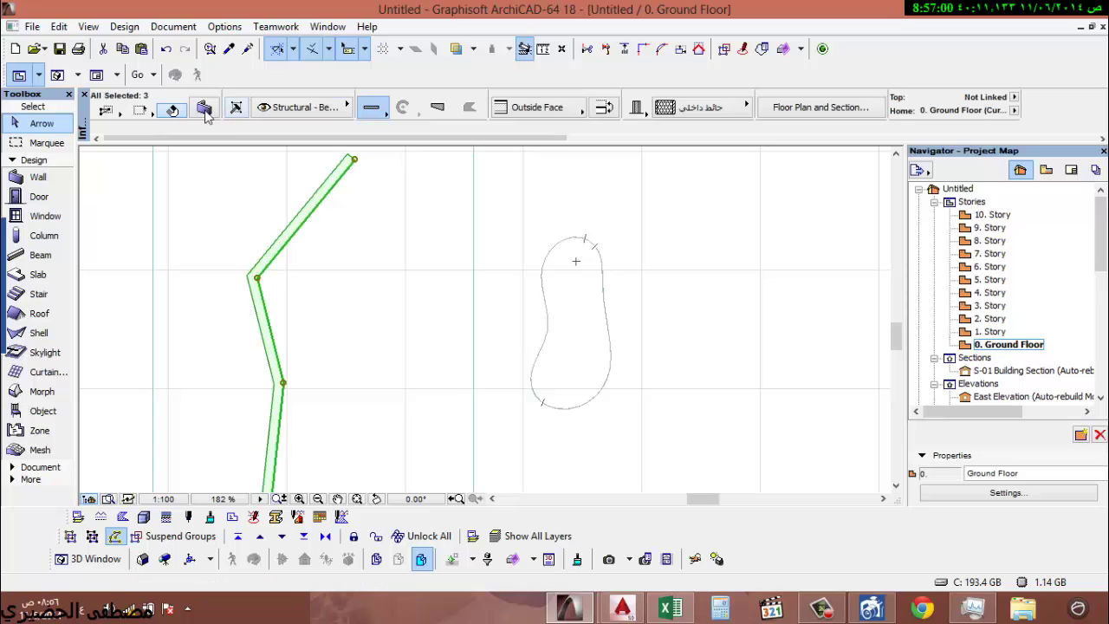
pyautogui.hotkey('ctrl', 't')
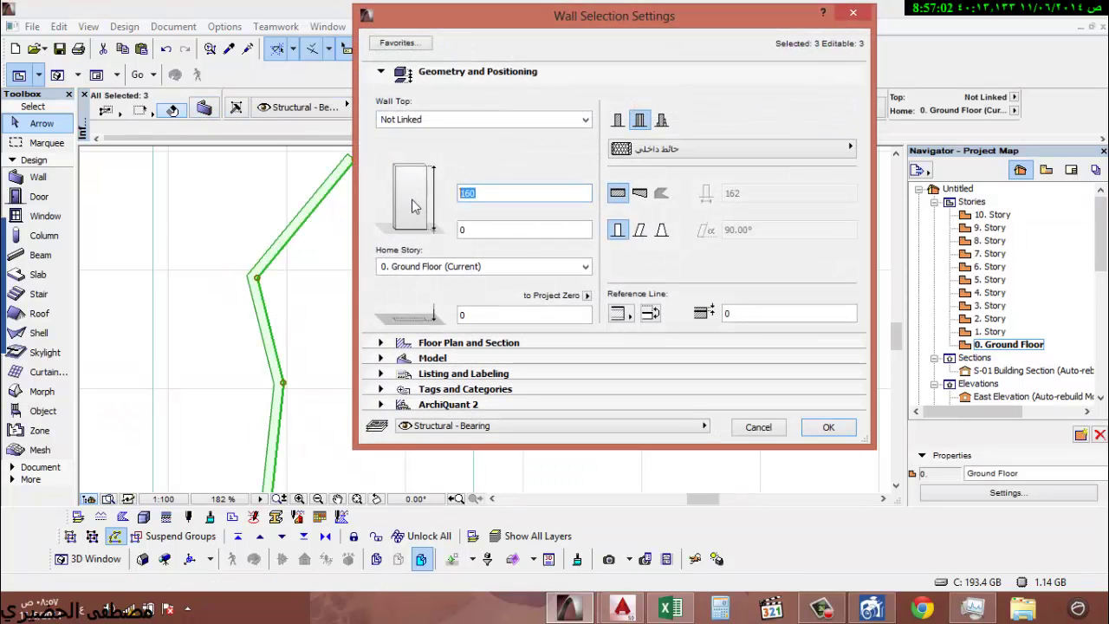
pyautogui.write('3000')
pyautogui.click(823, 426)
pyautogui.click(548, 332)
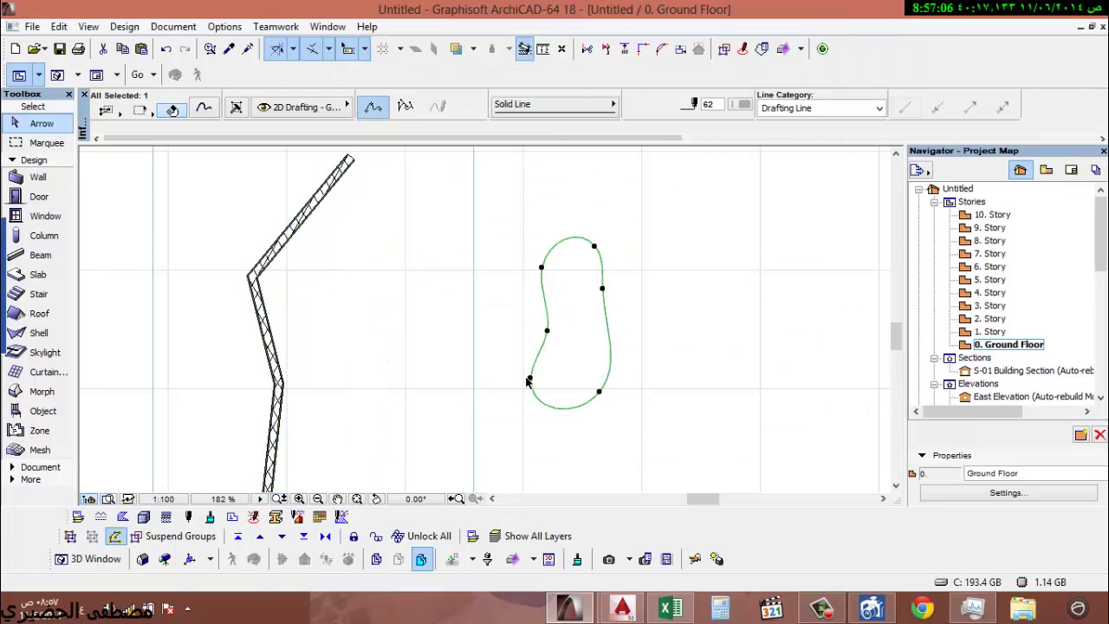
pyautogui.click(594, 383)
pyautogui.click(532, 374)
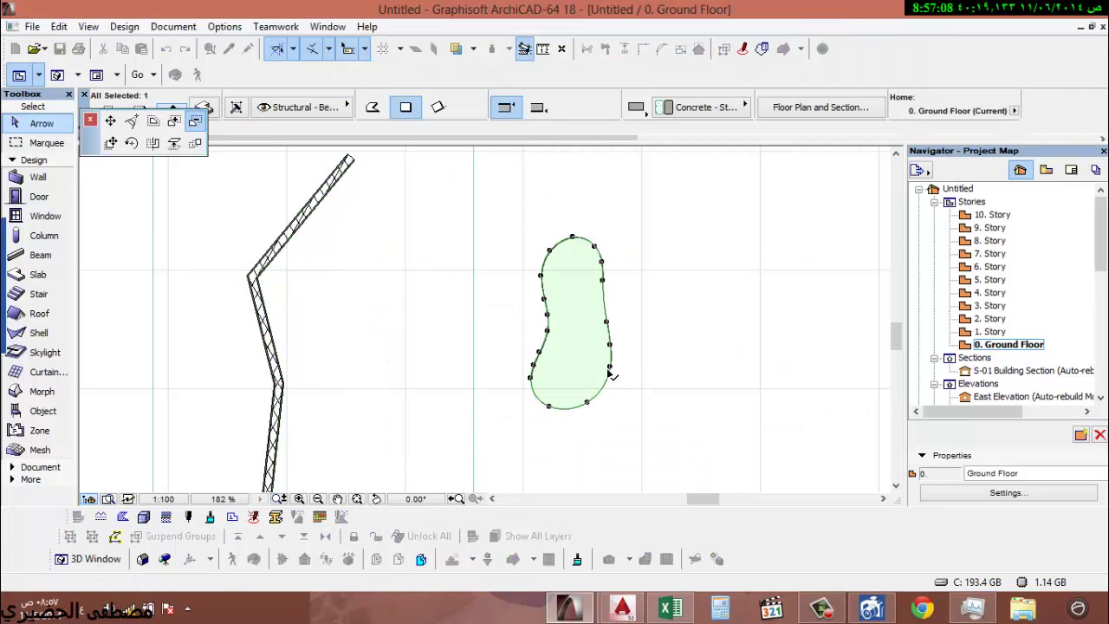
pyautogui.click(110, 143)
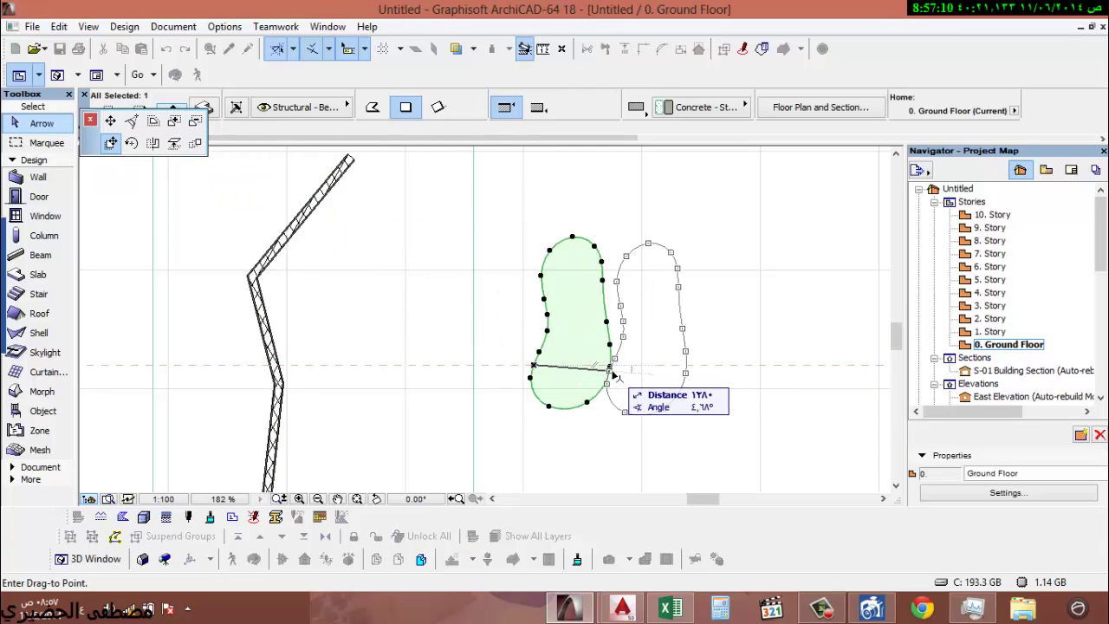
pyautogui.press('Escape')
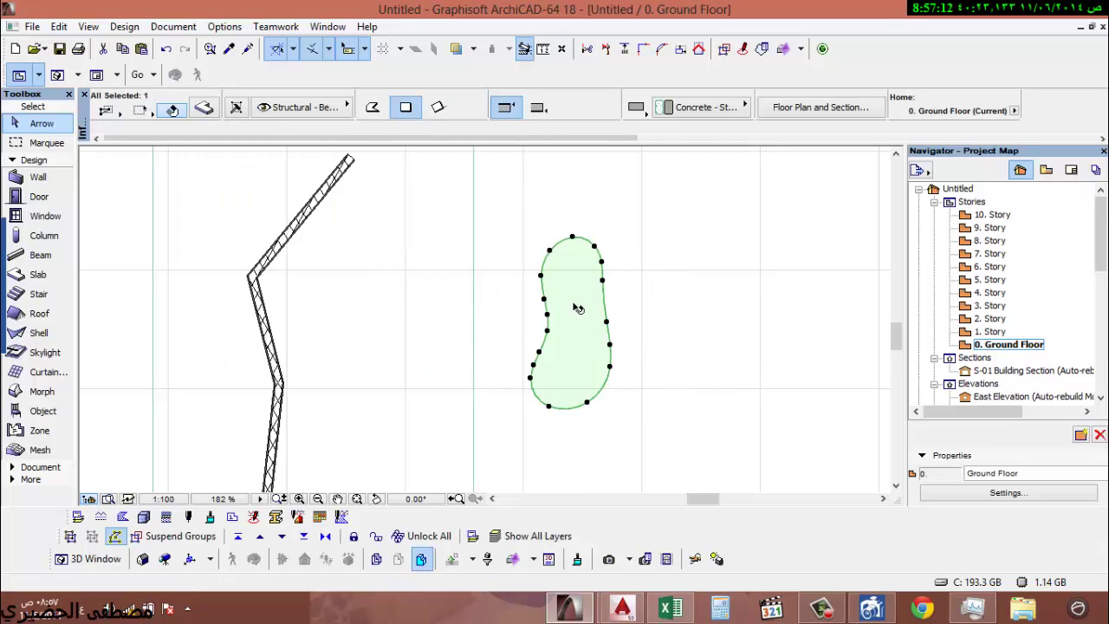
# - Change the curved slab's ID to "holewall" in its Tags and Categories settings
pyautogui.rightClick(585, 286)
pyautogui.click(635, 224)
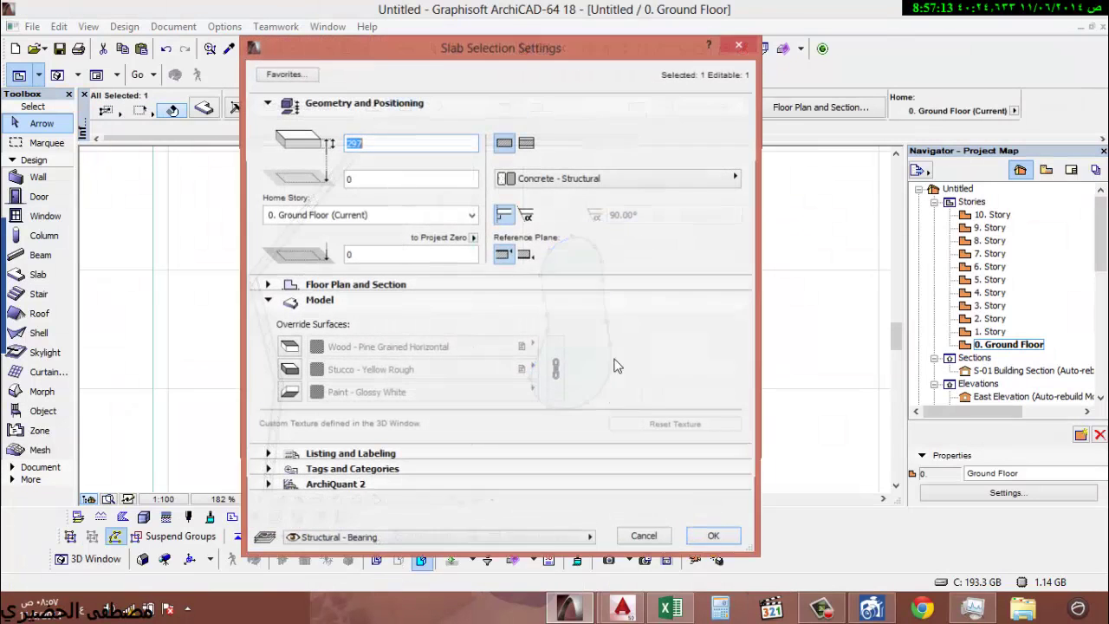
pyautogui.click(337, 472)
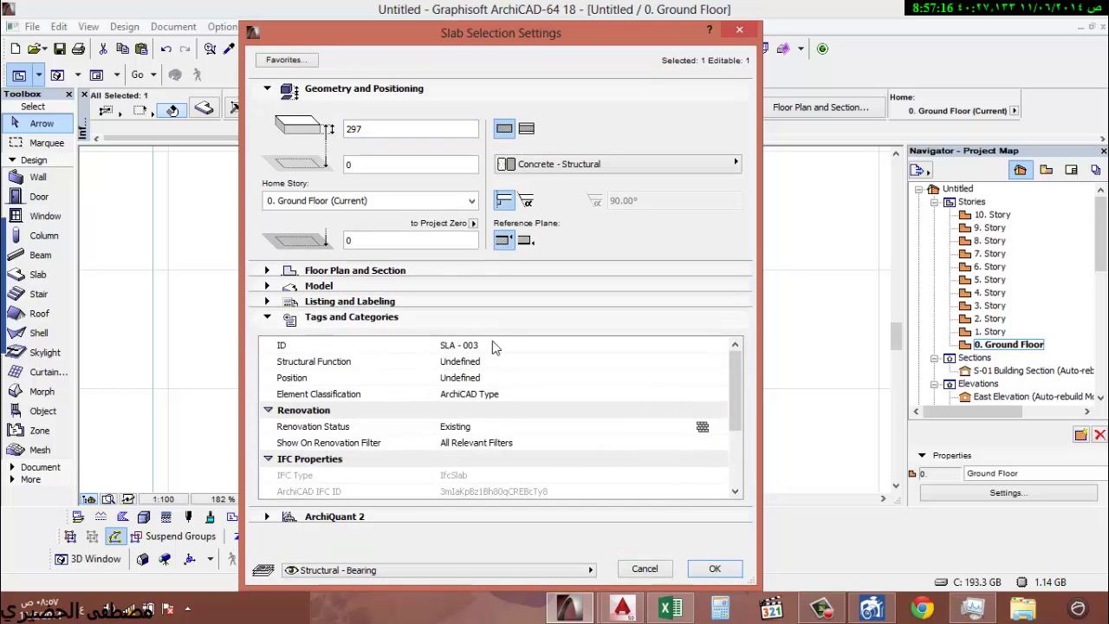
pyautogui.click(416, 354)
pyautogui.write('ص')
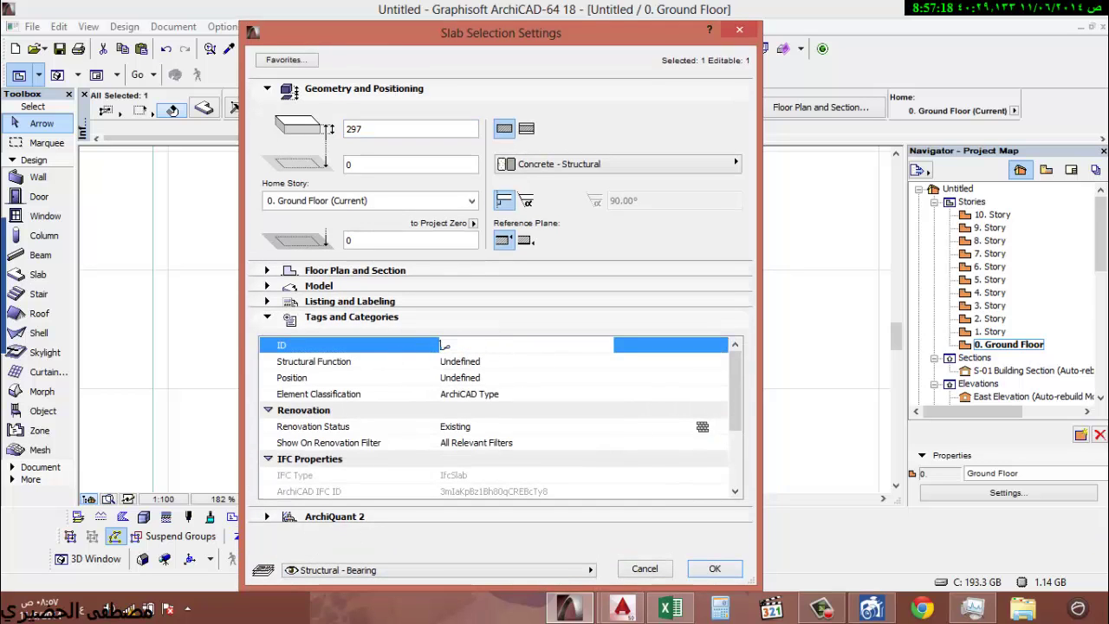
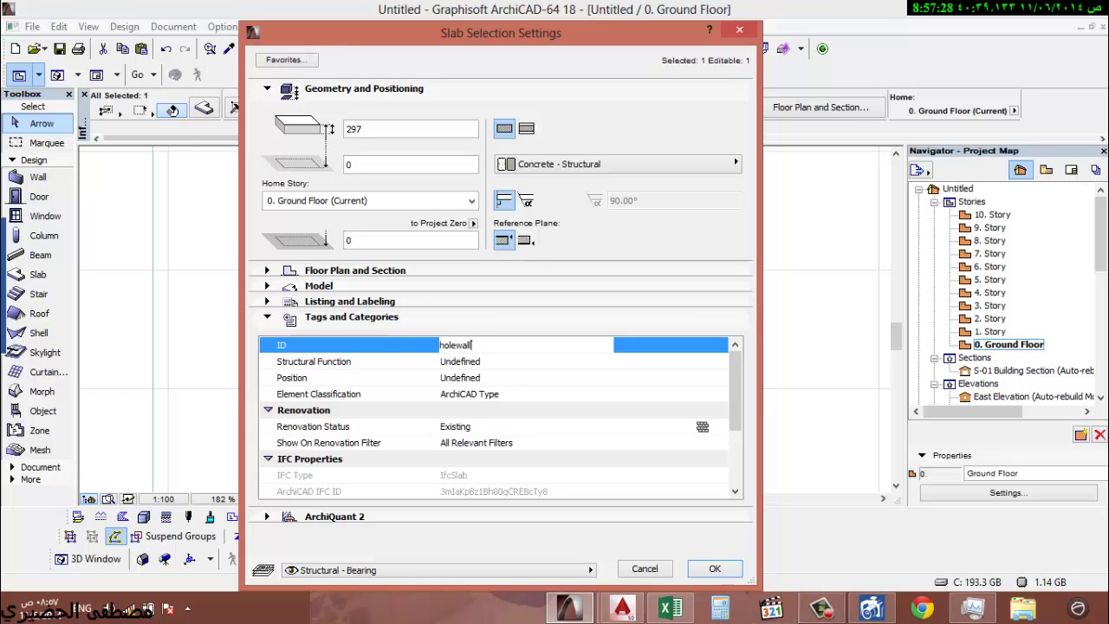
pyautogui.click(716, 569)
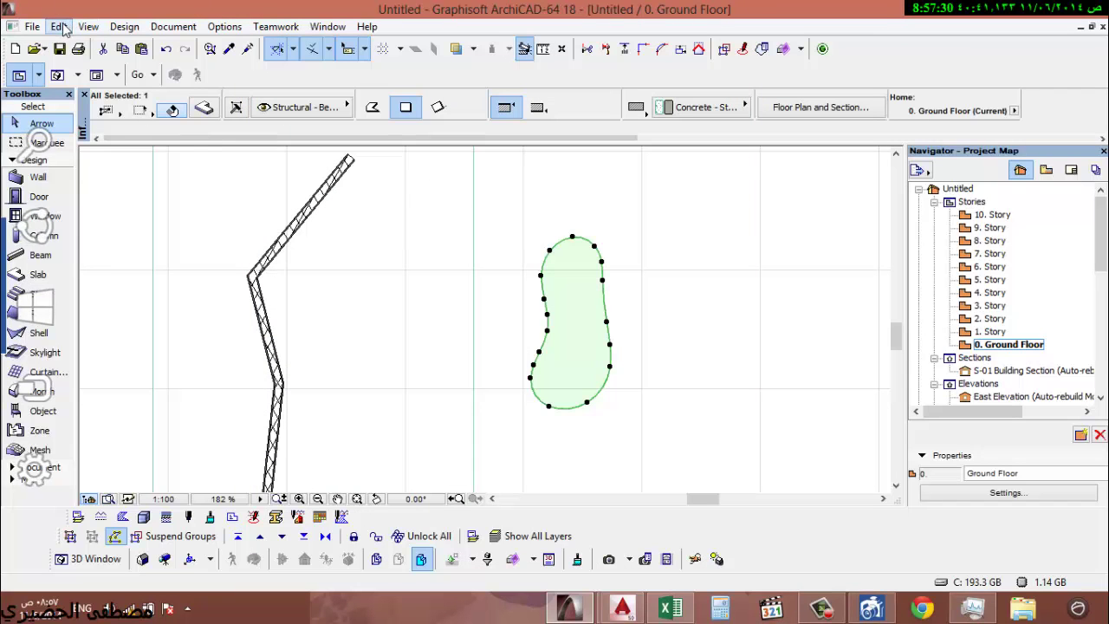
# - Save the selected curved slab as a door in the Embedded Library, keeping the proposed name
pyautogui.click(32, 26)
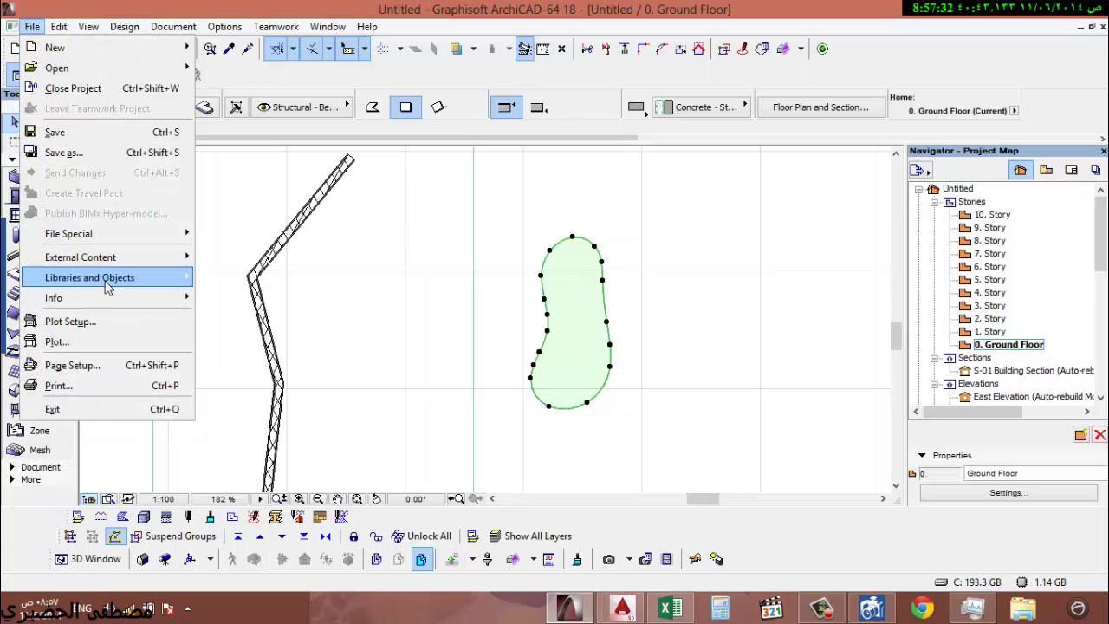
pyautogui.moveTo(111, 279)
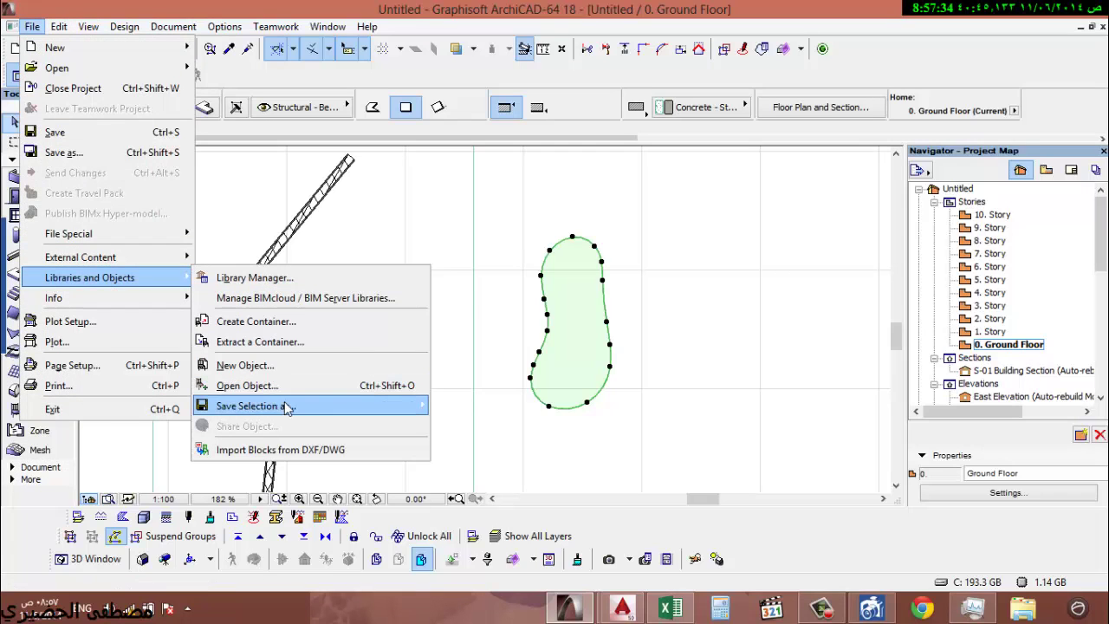
pyautogui.moveTo(292, 406)
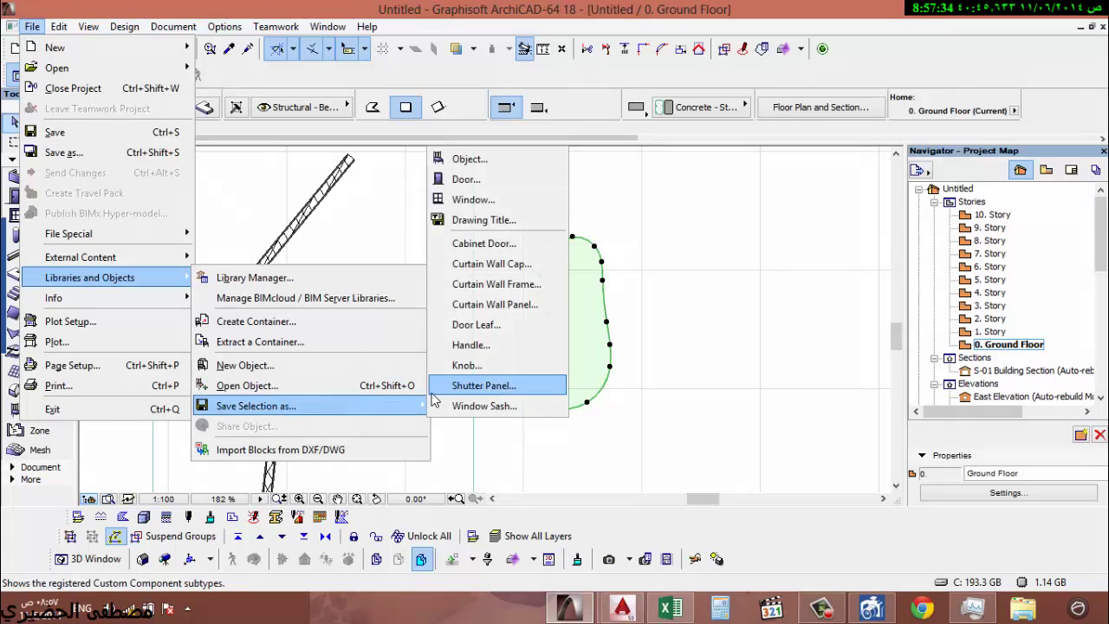
pyautogui.click(476, 178)
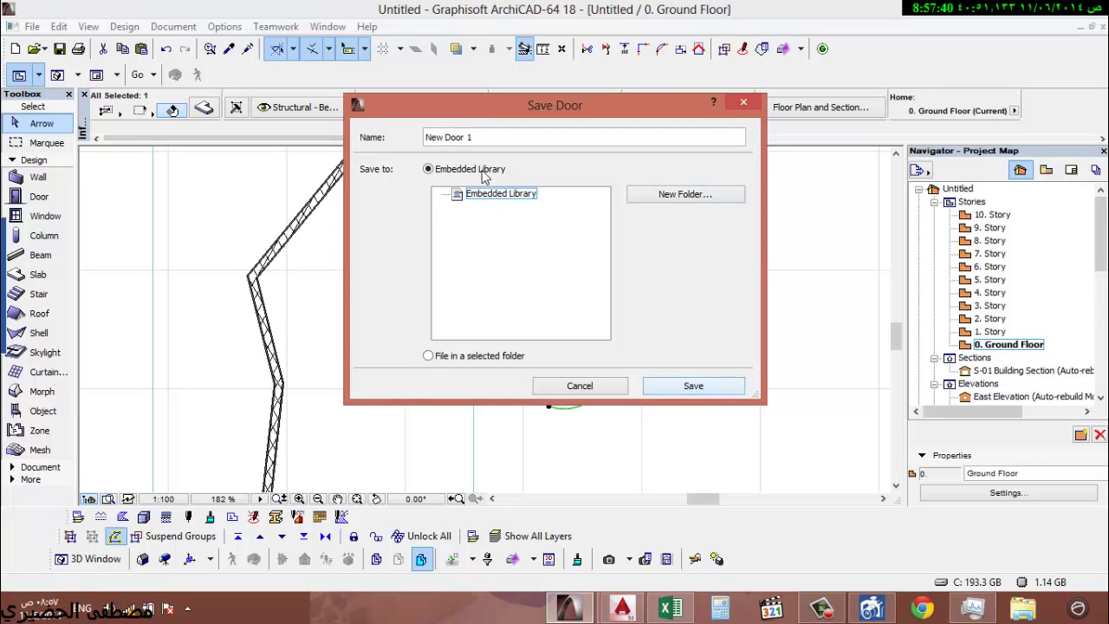
pyautogui.click(694, 386)
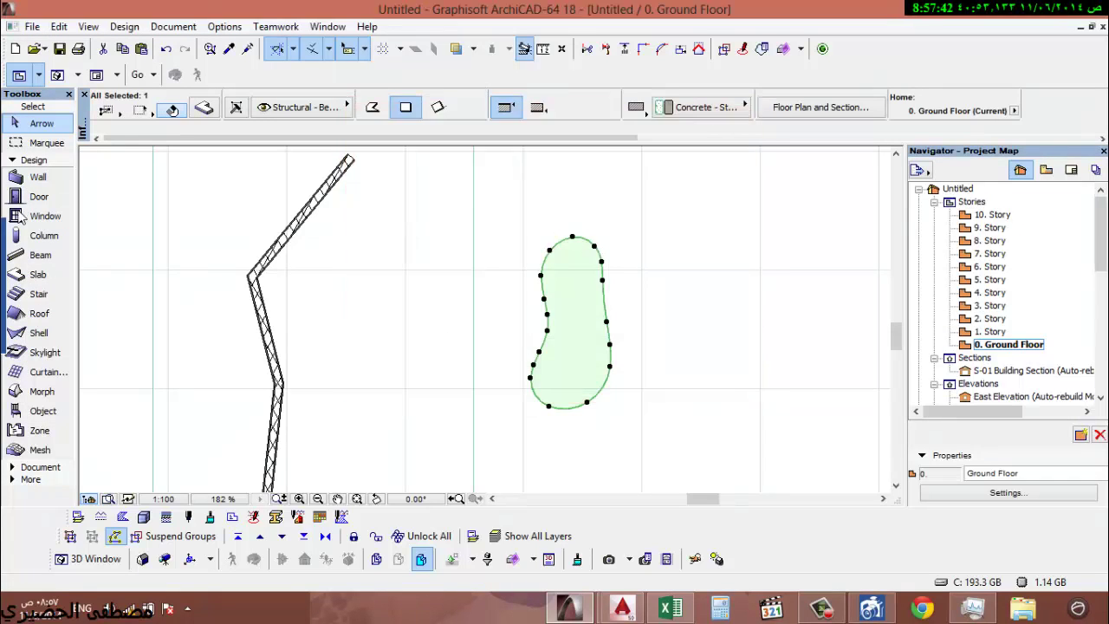
pyautogui.click(719, 411)
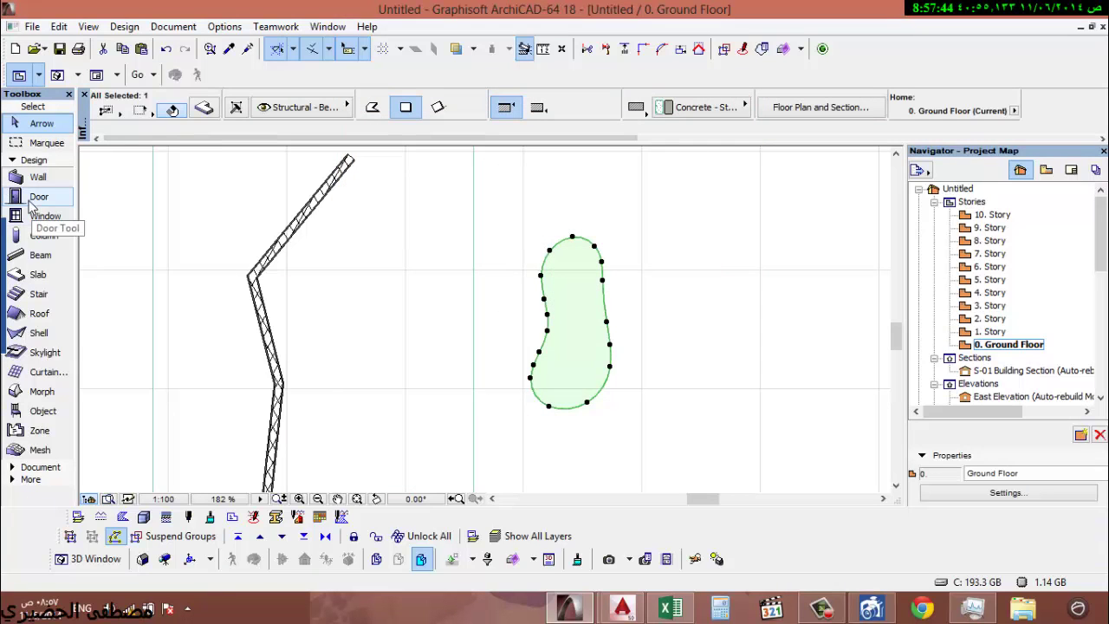
pyautogui.click(39, 197)
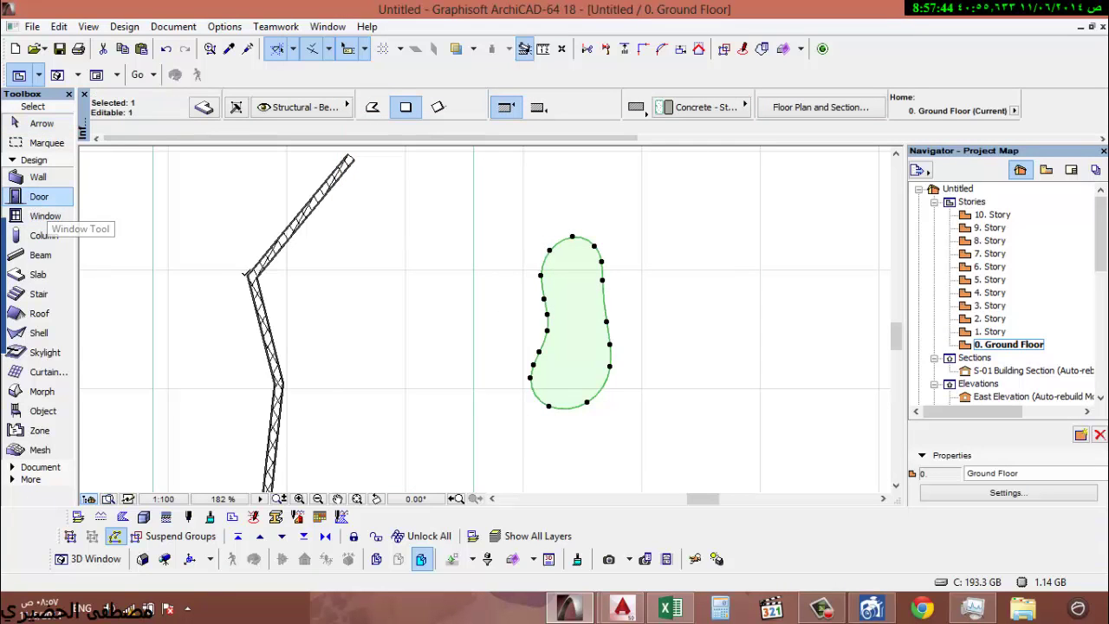
pyautogui.doubleClick(21, 198)
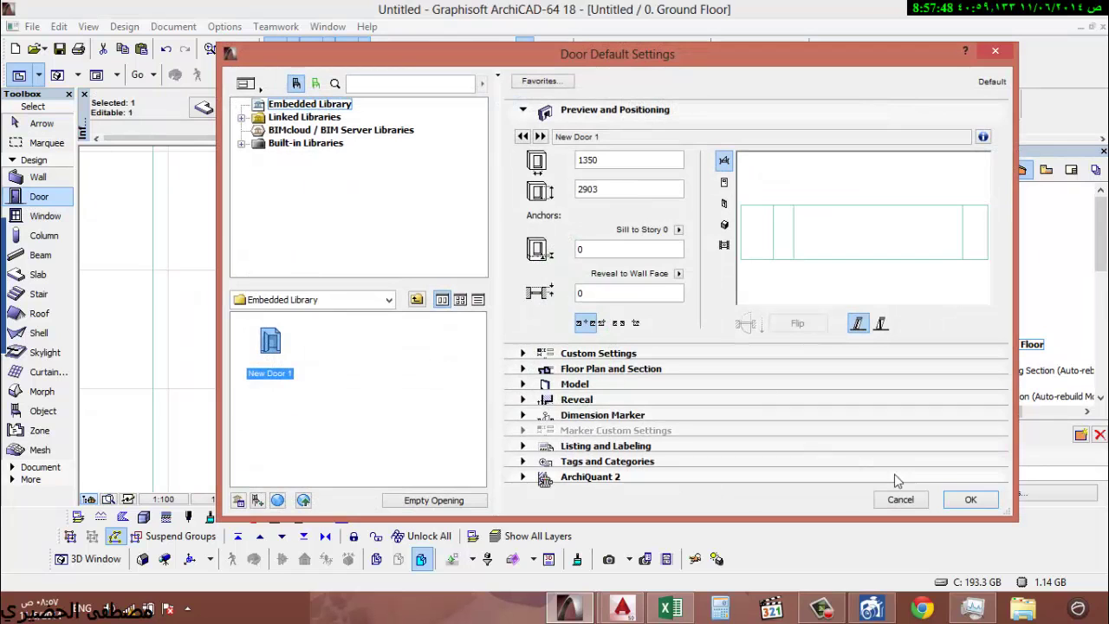
pyautogui.click(971, 501)
pyautogui.press('Escape')
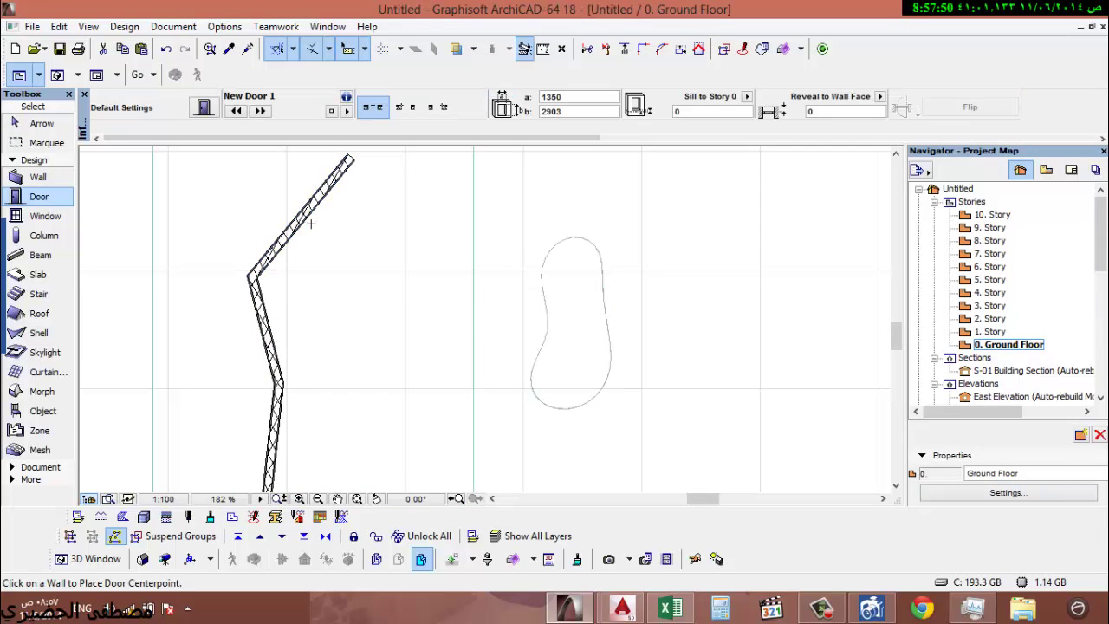
pyautogui.click(315, 227)
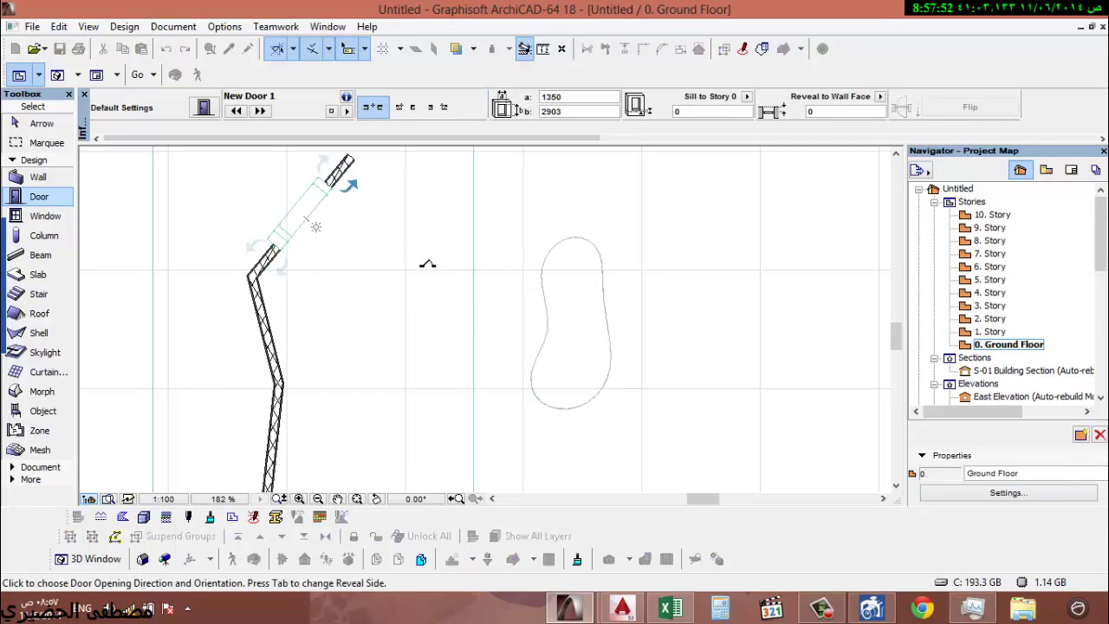
pyautogui.press('Escape')
# - Change the curved slab's ID to "wallhole" in its Tags and Categories settings
pyautogui.click(535, 288)
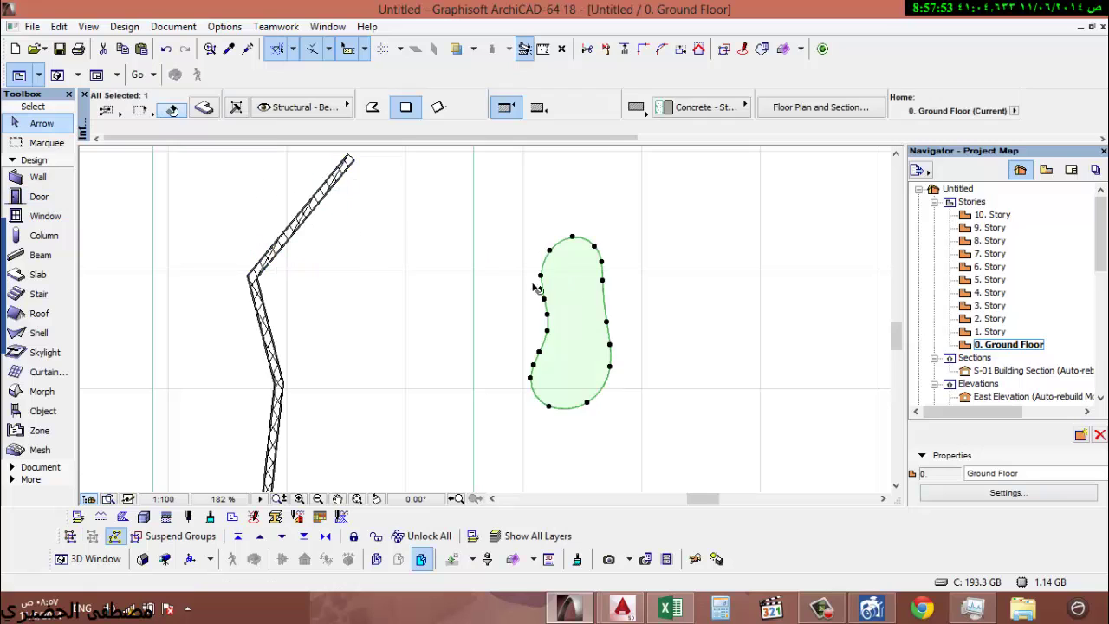
pyautogui.click(124, 26)
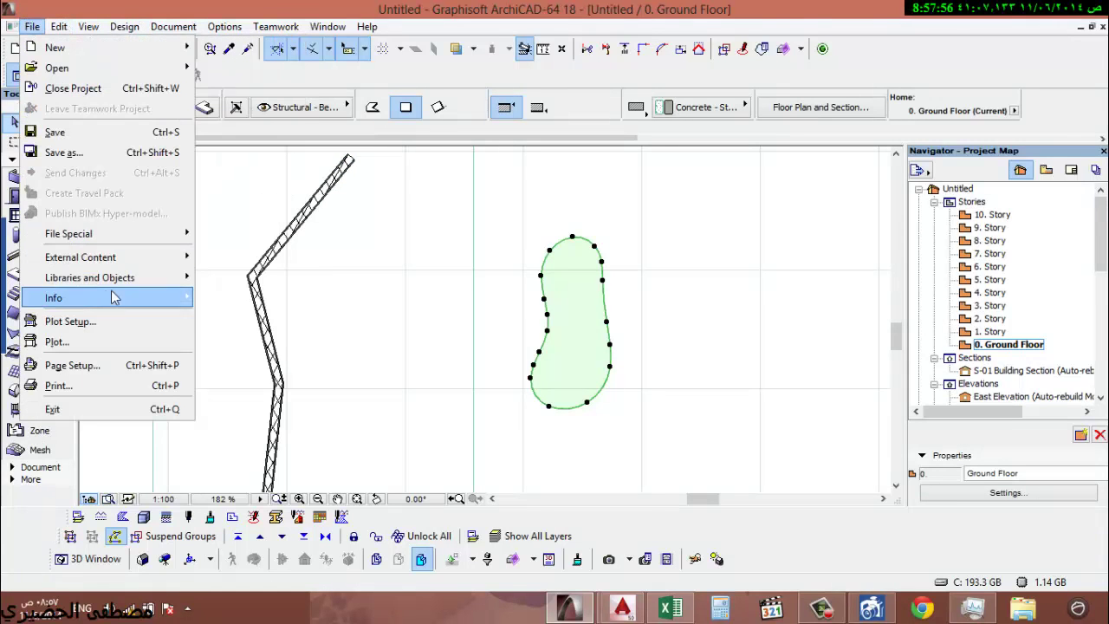
pyautogui.click(551, 350)
pyautogui.rightClick(586, 316)
pyautogui.click(631, 225)
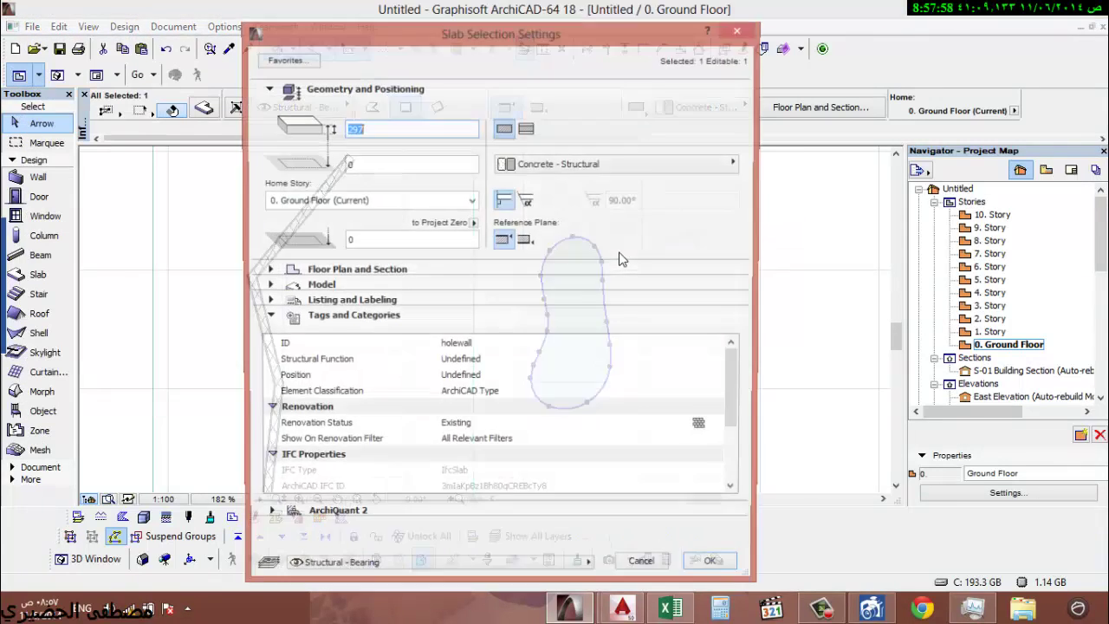
pyautogui.click(384, 346)
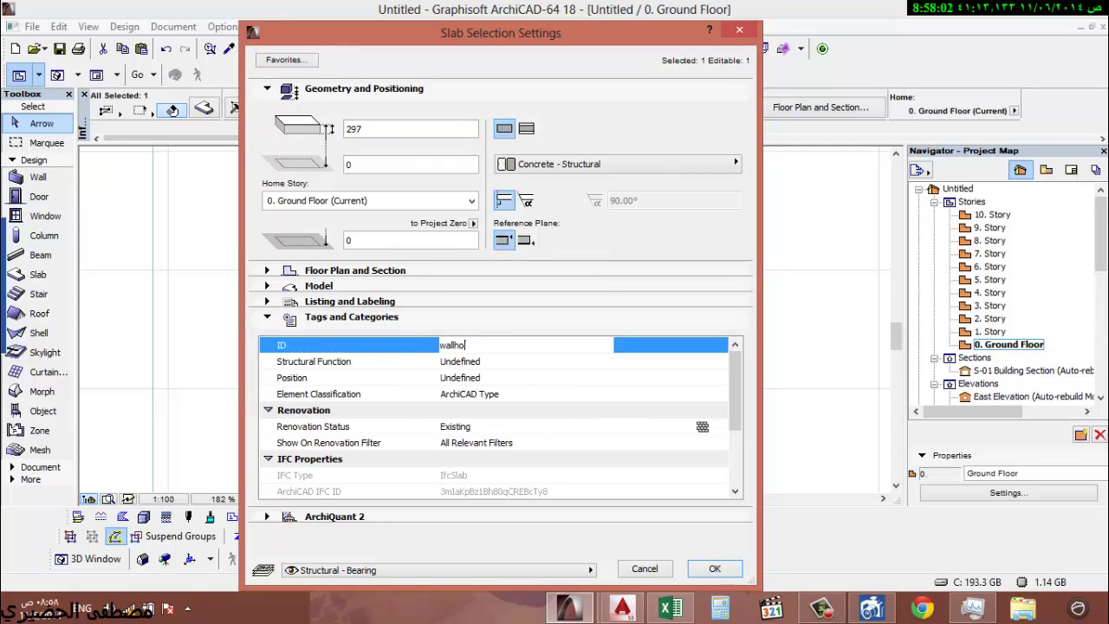
pyautogui.click(735, 571)
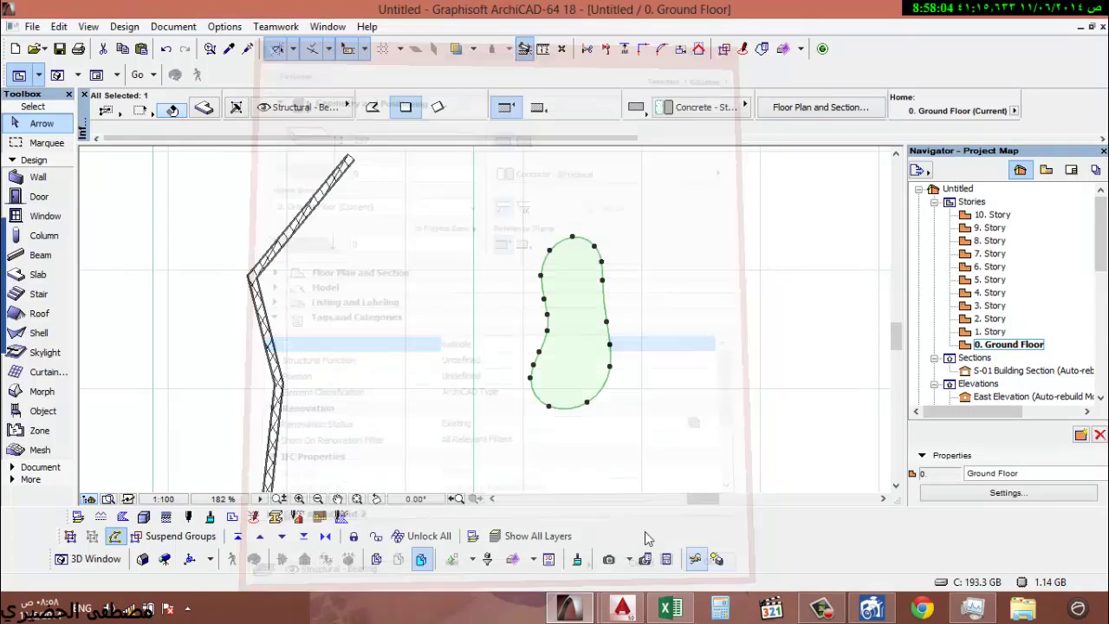
# - Save the renamed curved slab as a second door in the Embedded Library, keeping the proposed name
pyautogui.click(31, 26)
pyautogui.moveTo(109, 282)
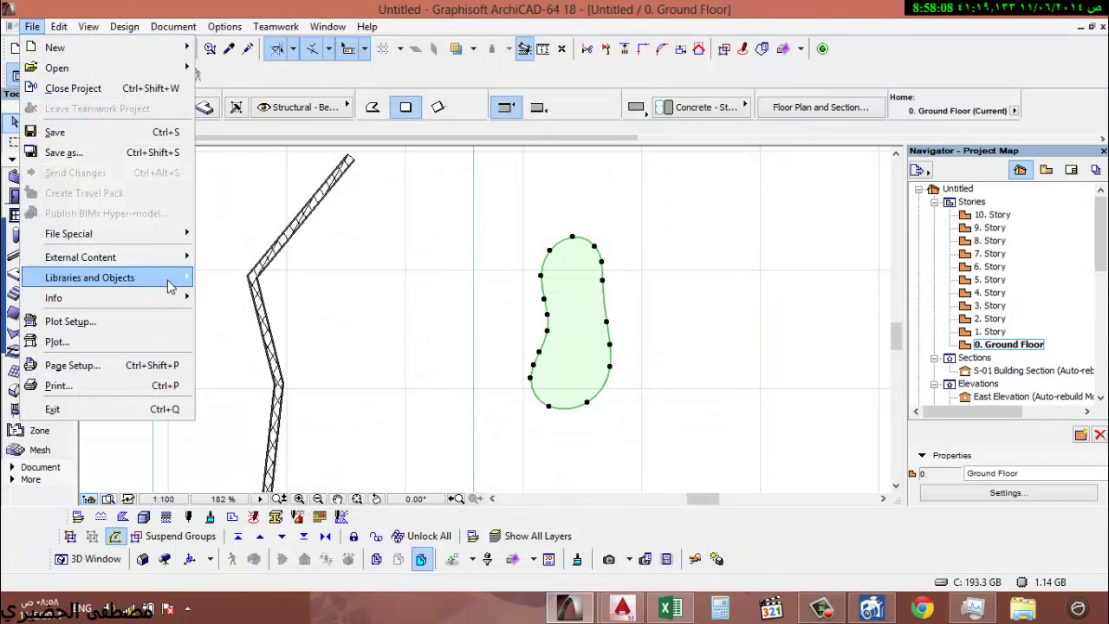
pyautogui.moveTo(286, 406)
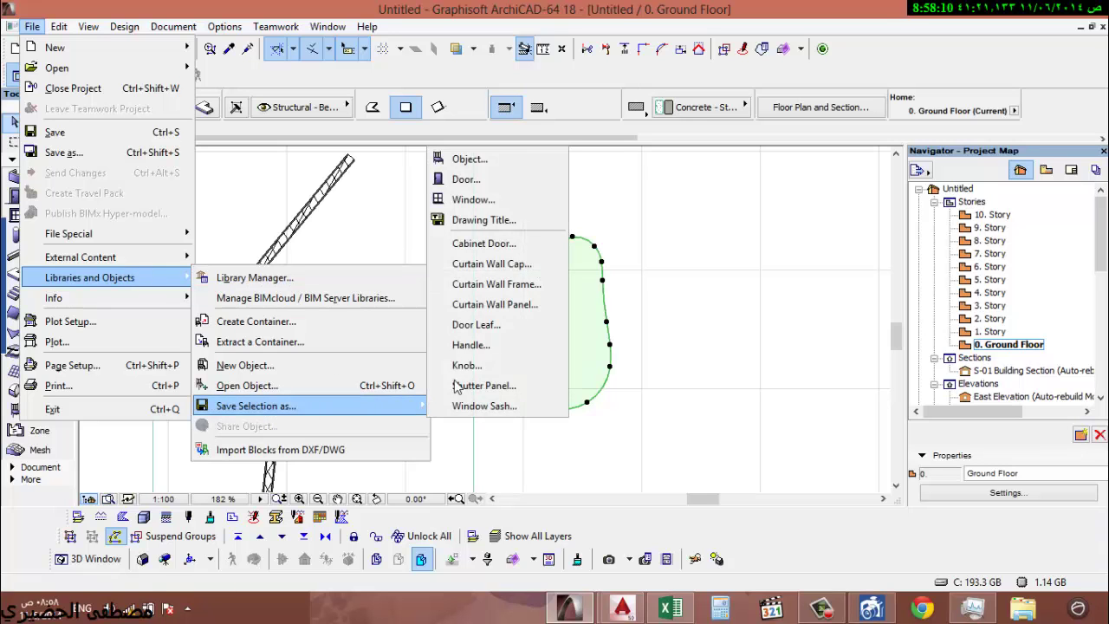
pyautogui.click(472, 179)
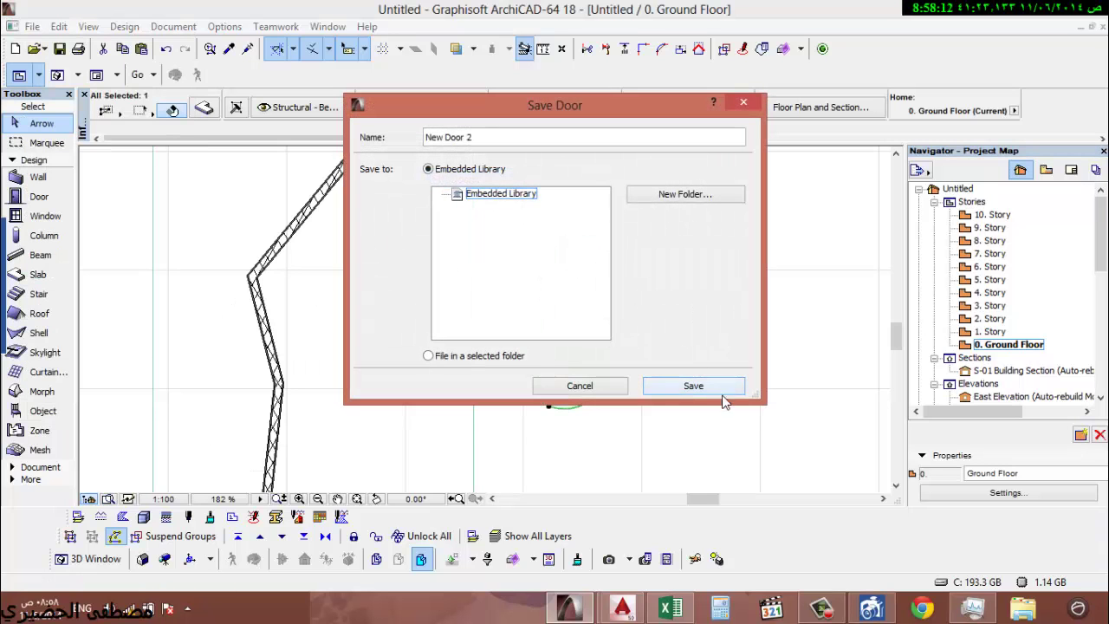
pyautogui.click(693, 385)
pyautogui.click(711, 410)
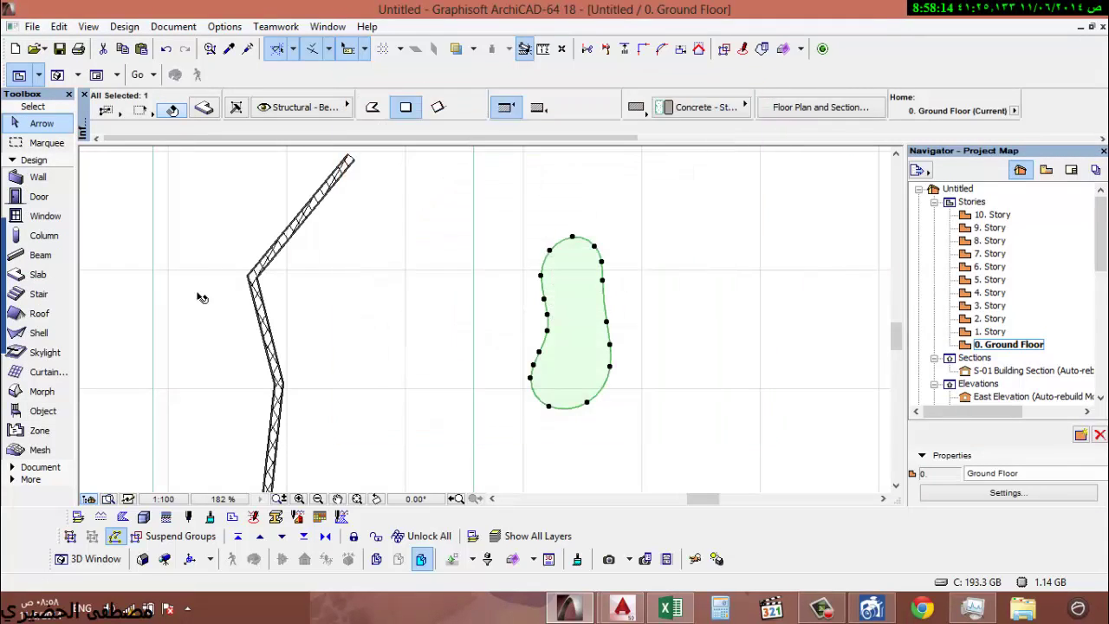
# - Place the custom door New Door 2 from the Embedded Library in the uppermost zigzag wall segment at its default size
pyautogui.doubleClick(39, 196)
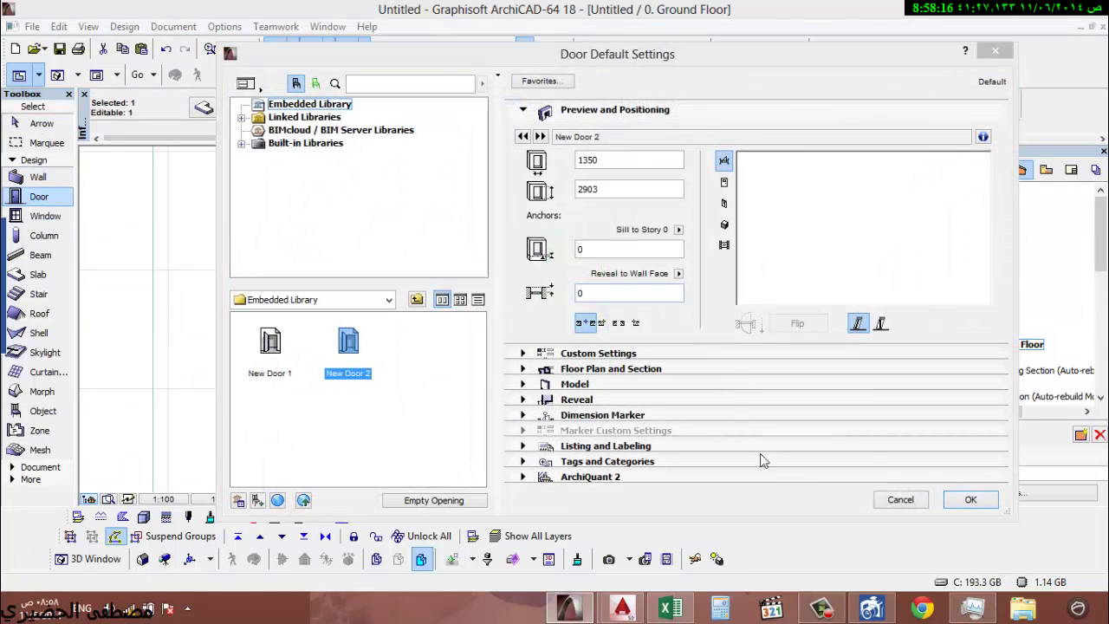
pyautogui.click(967, 500)
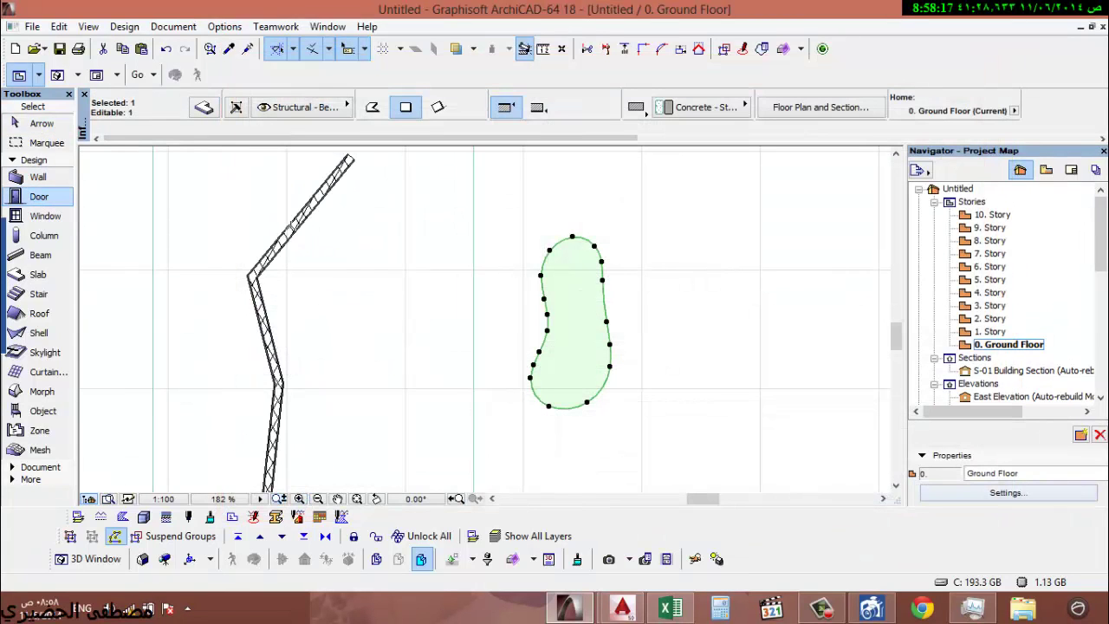
pyautogui.click(300, 213)
pyautogui.click(252, 246)
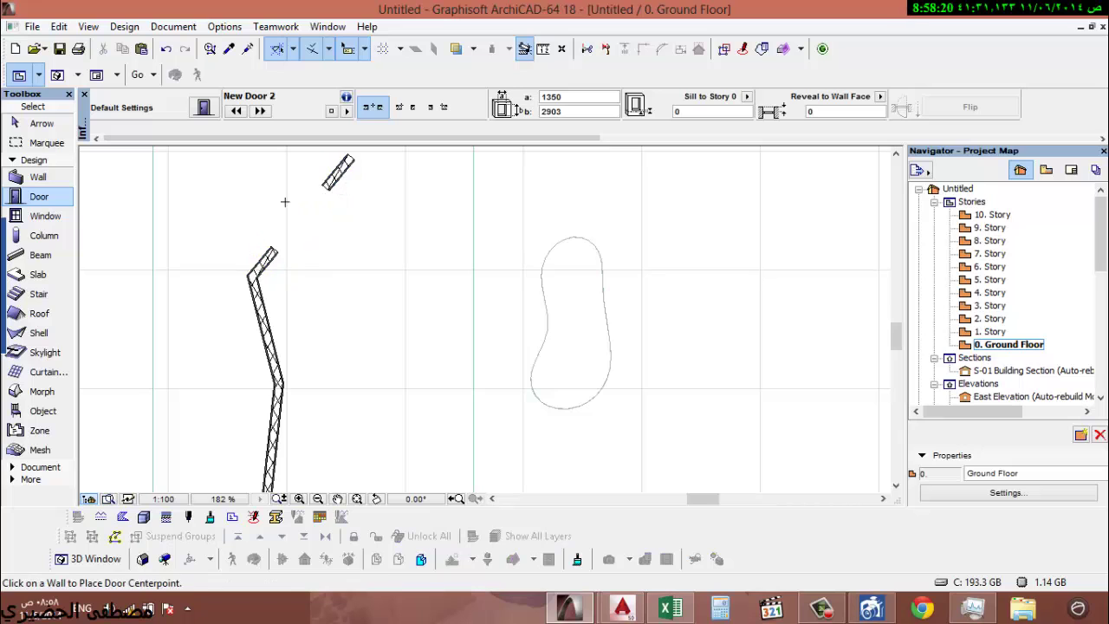
pyautogui.scroll(-3, 306, 248)
pyautogui.press('Escape')
# - Show only the rectangular slab and the zigzag walls in 3D and inspect the curved opening in the wall
pyautogui.moveTo(326, 179); pyautogui.dragTo(242, 416)
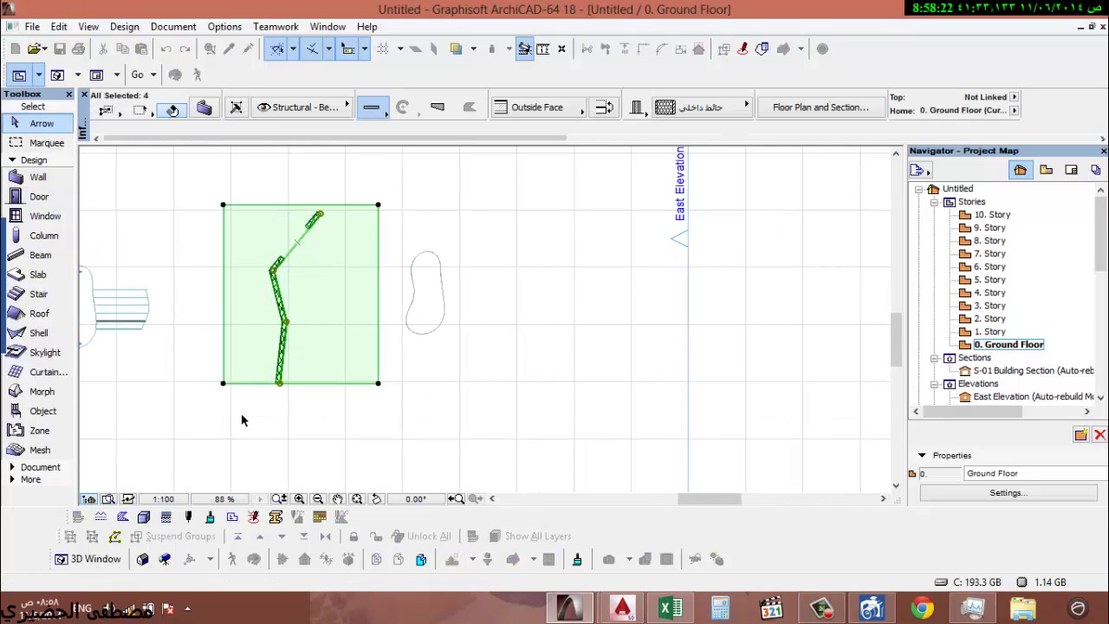
pyautogui.rightClick(241, 413)
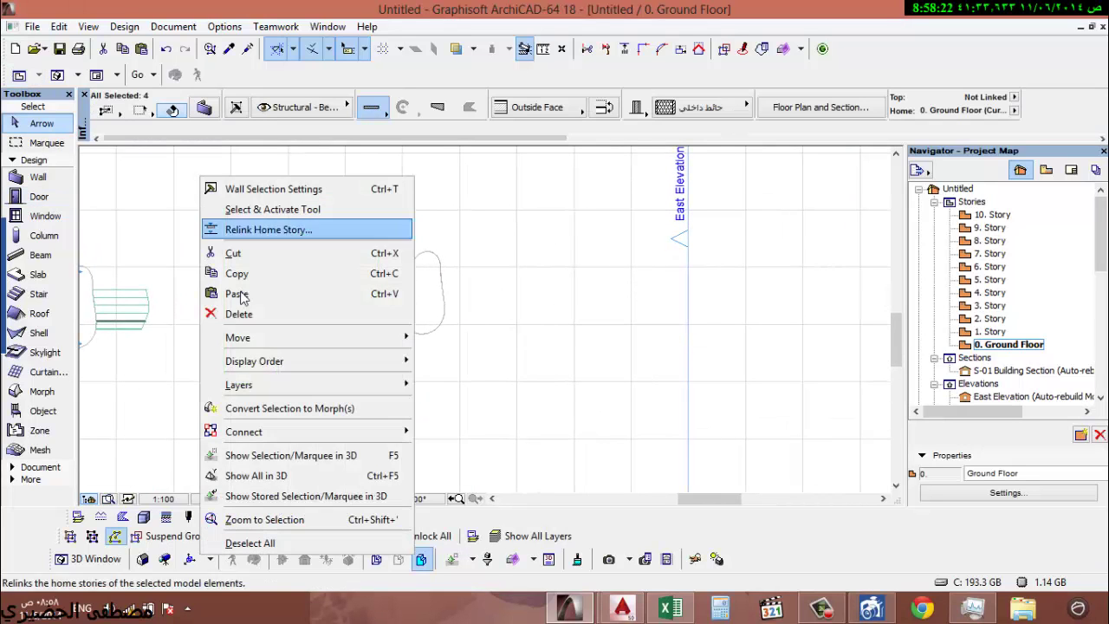
pyautogui.click(343, 456)
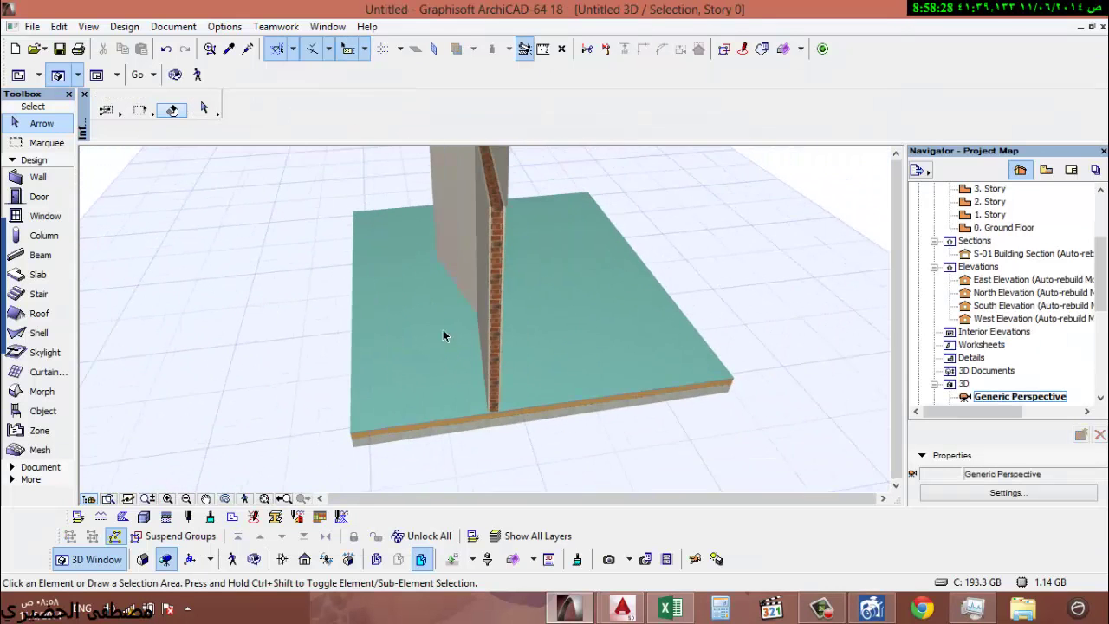
pyautogui.moveTo(443, 336); pyautogui.dragTo(663, 376)
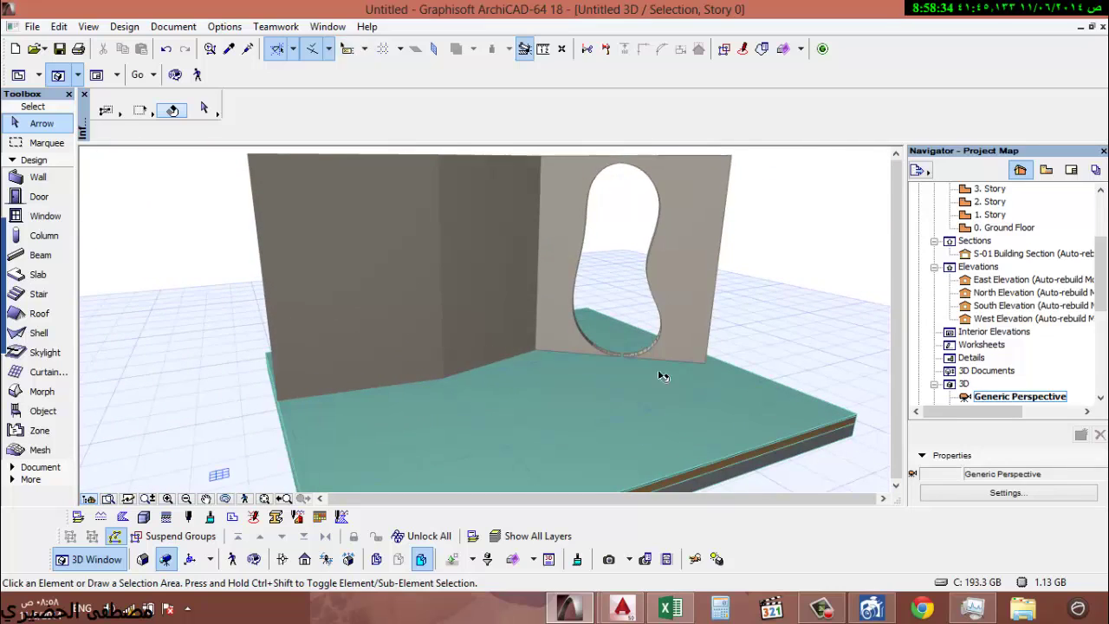
# - Return to the Ground Floor plan and apply the saved favorite "باب الشقه" to the default door settings
pyautogui.doubleClick(997, 227)
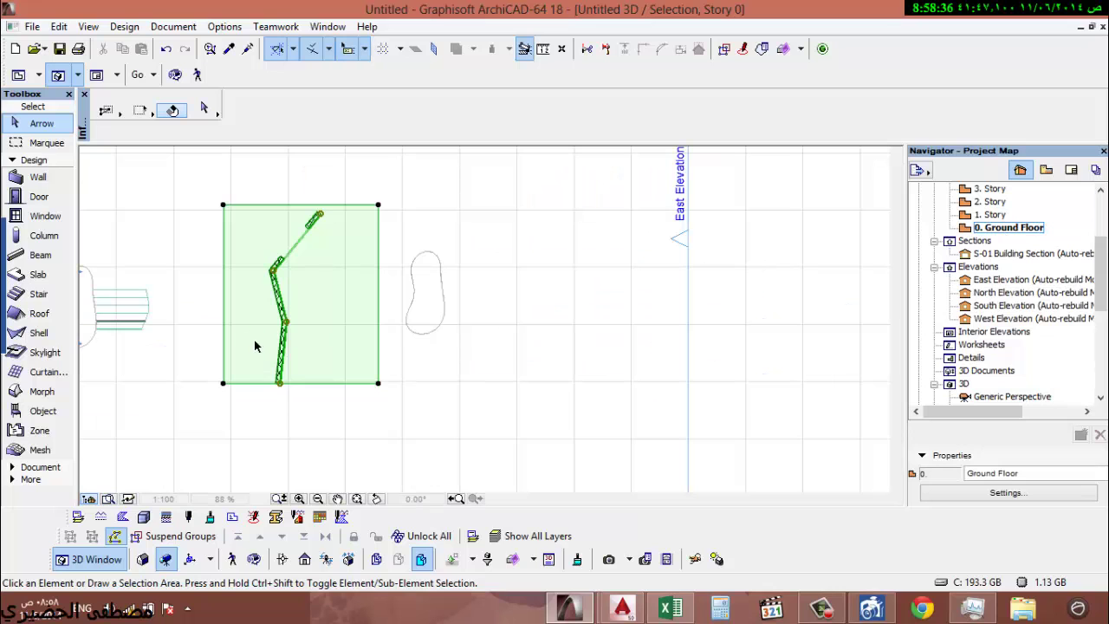
pyautogui.scroll(3, 257, 347)
pyautogui.click(265, 347)
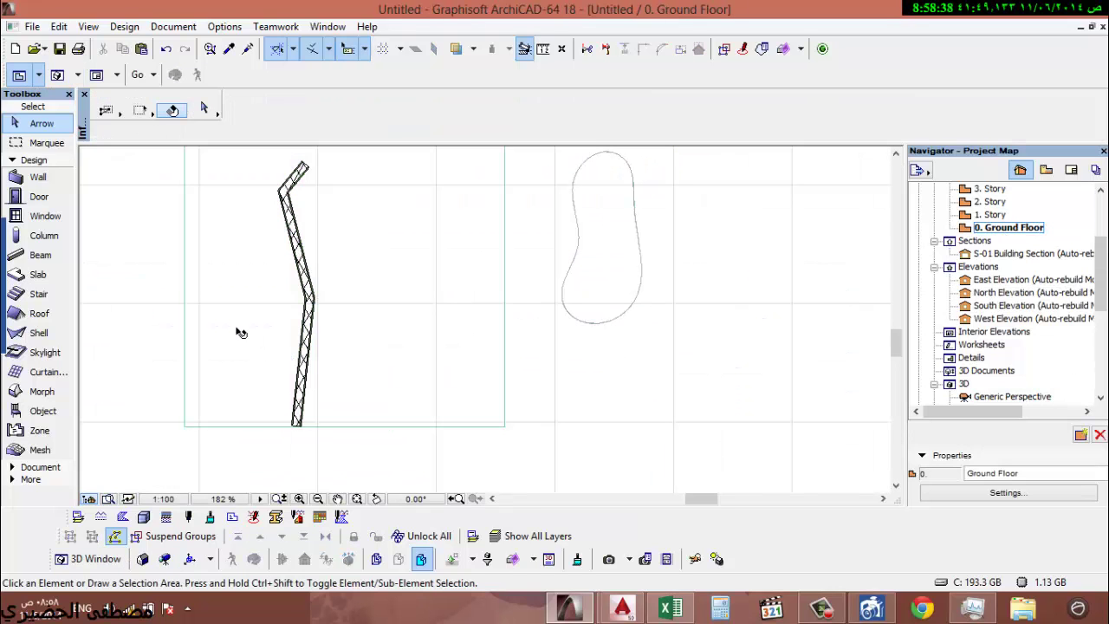
pyautogui.doubleClick(38, 196)
pyautogui.click(541, 81)
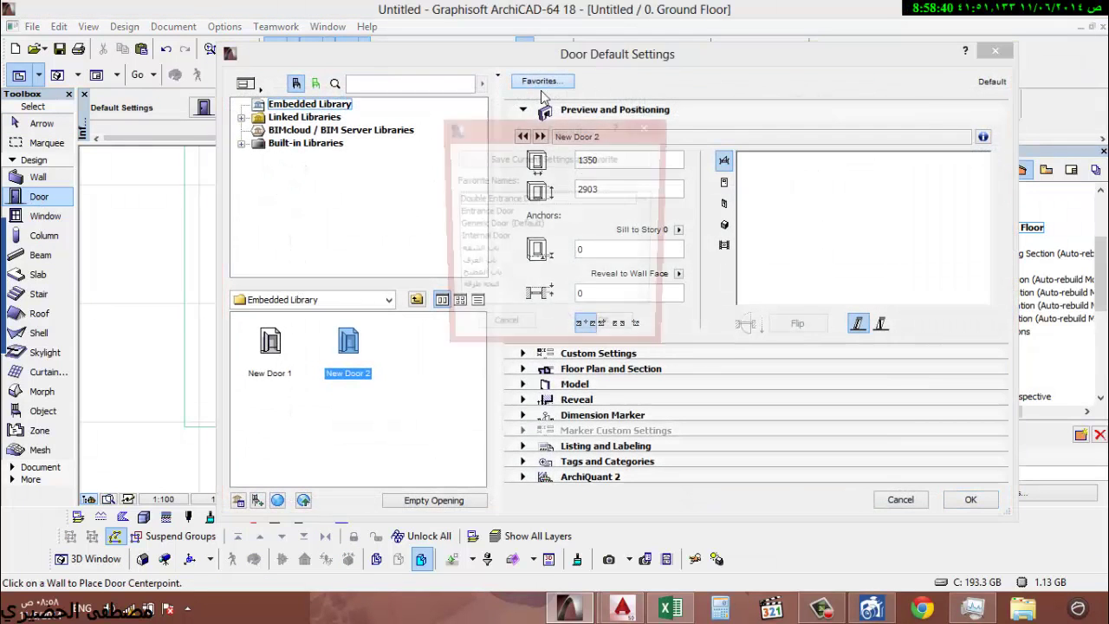
pyautogui.click(487, 264)
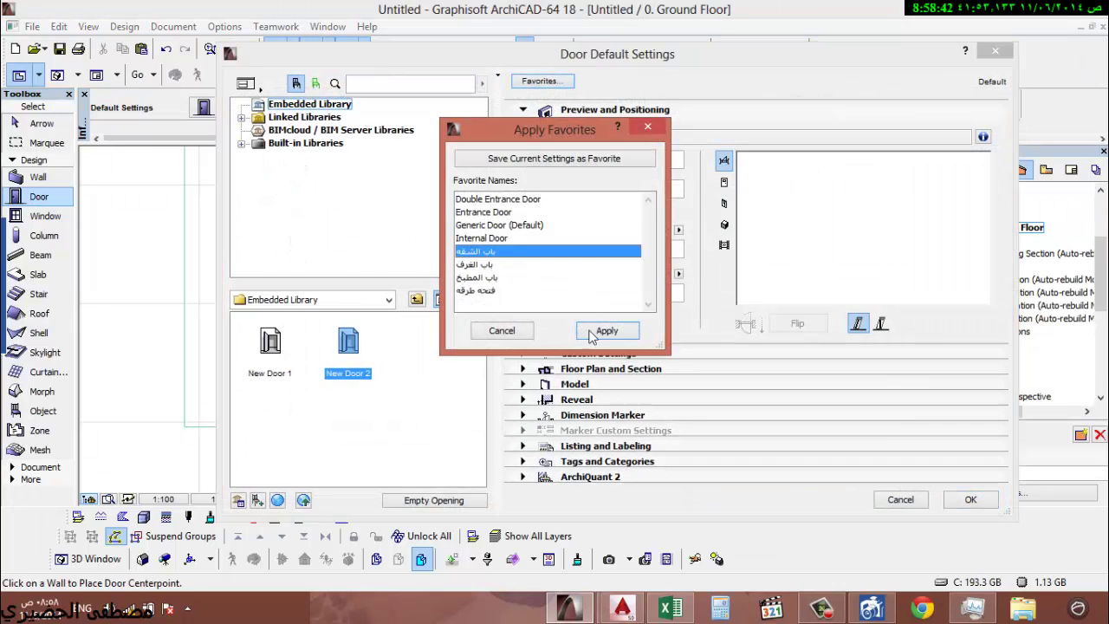
pyautogui.click(607, 330)
pyautogui.click(985, 507)
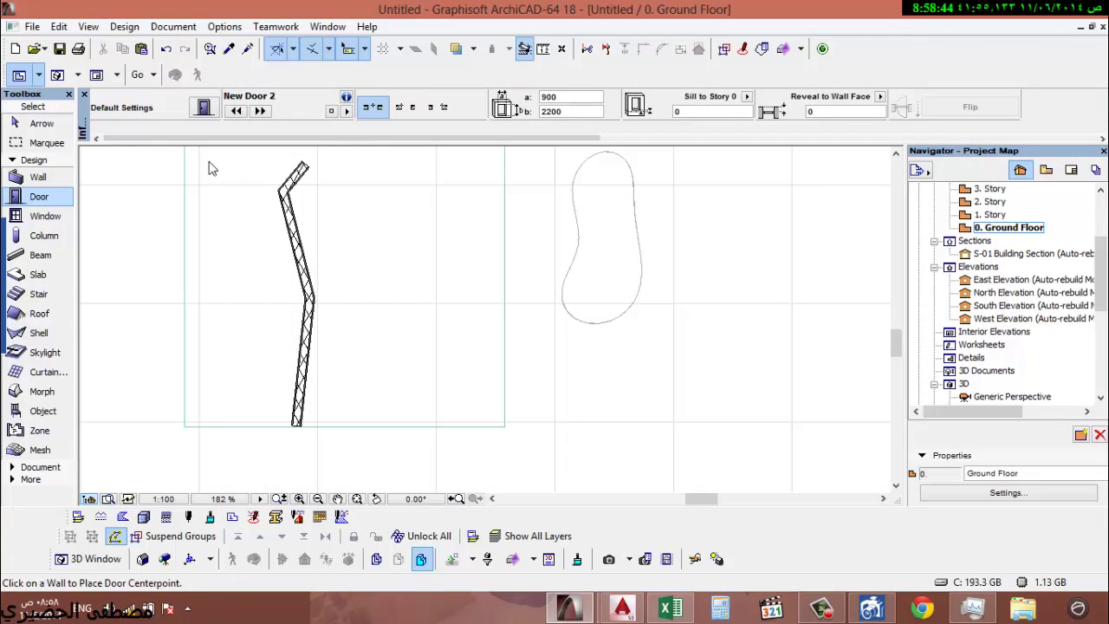
# - Place the favorite door in the middle zigzag wall segment, with its leaf swinging away from the curved slab
pyautogui.click(304, 254)
pyautogui.click(250, 262)
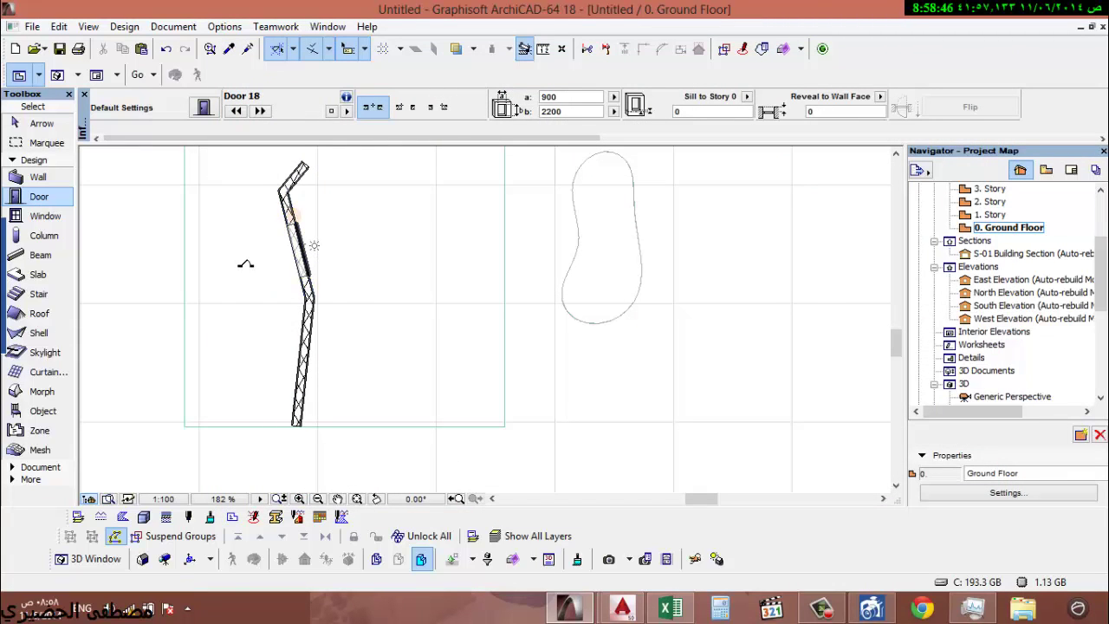
pyautogui.click(42, 123)
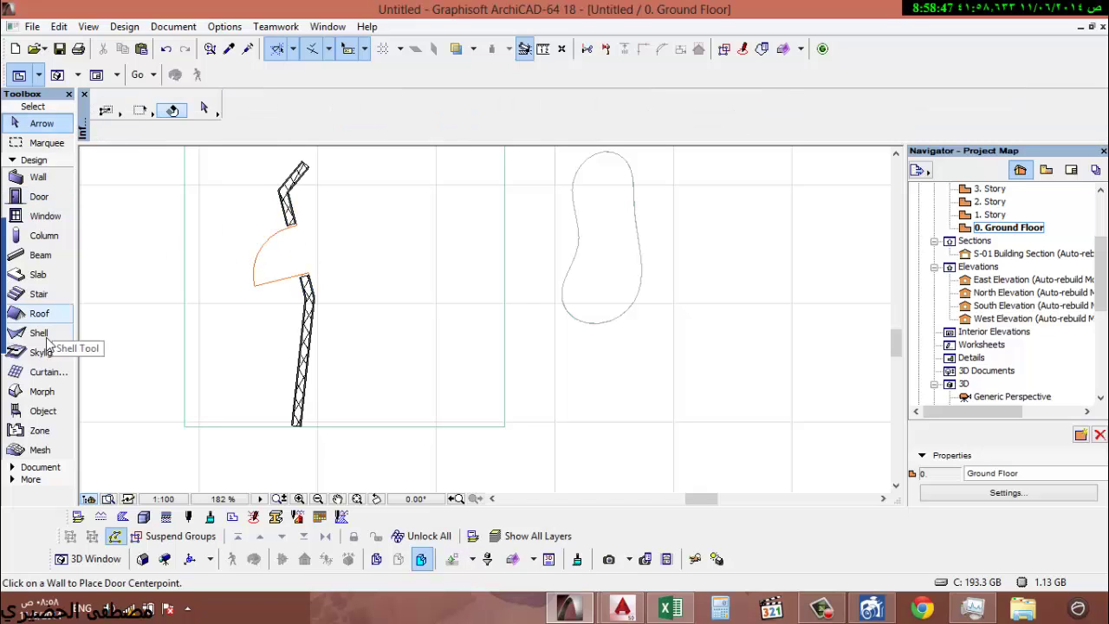
pyautogui.click(34, 467)
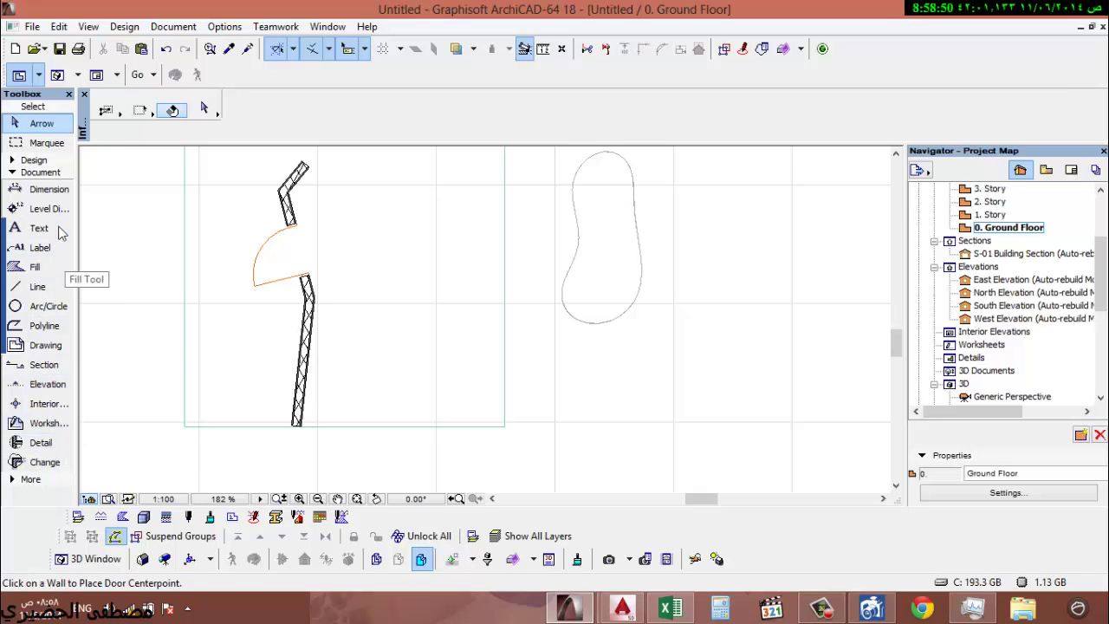
pyautogui.click(34, 480)
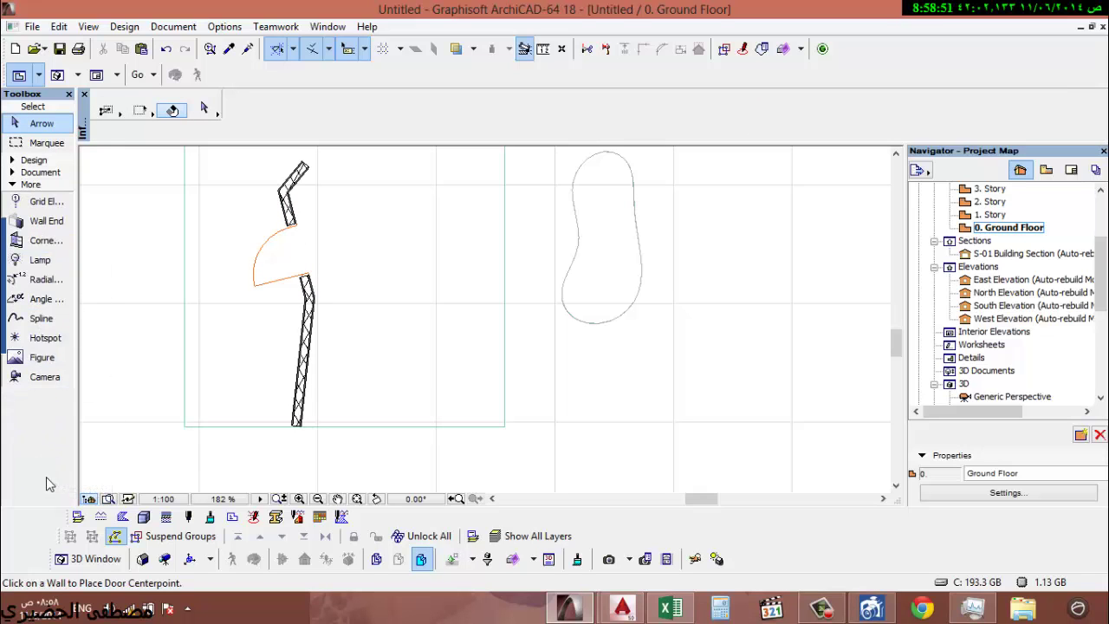
# - Draw a horizontal section line across the plan through the favorite door in the zigzag wall, looking upward in plan
pyautogui.click(40, 172)
pyautogui.click(43, 365)
pyautogui.click(158, 262)
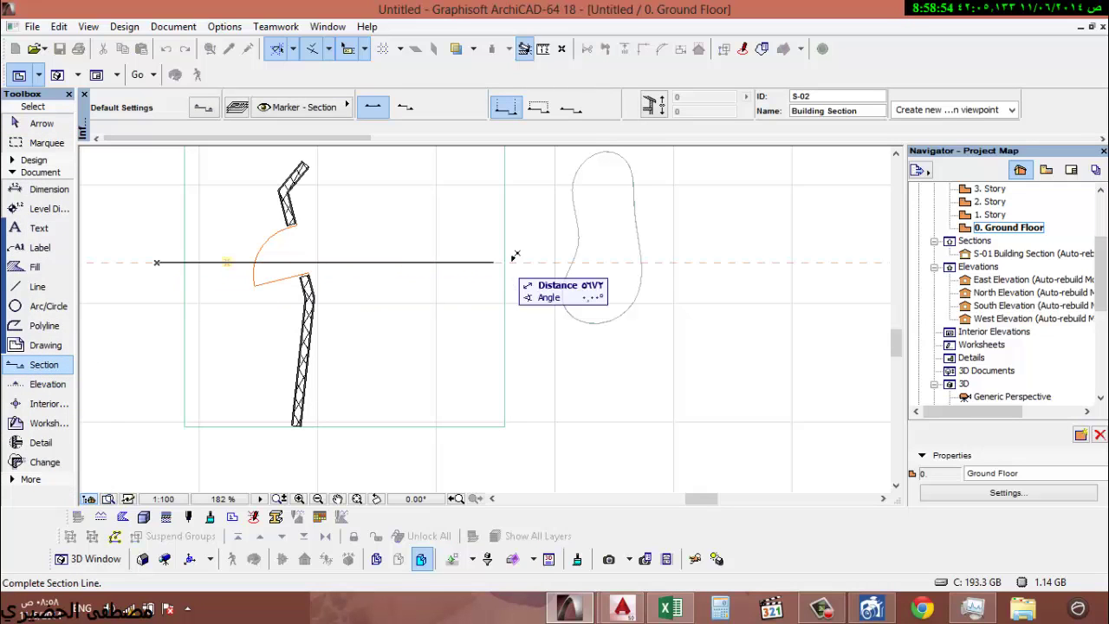
pyautogui.click(537, 263)
pyautogui.click(536, 203)
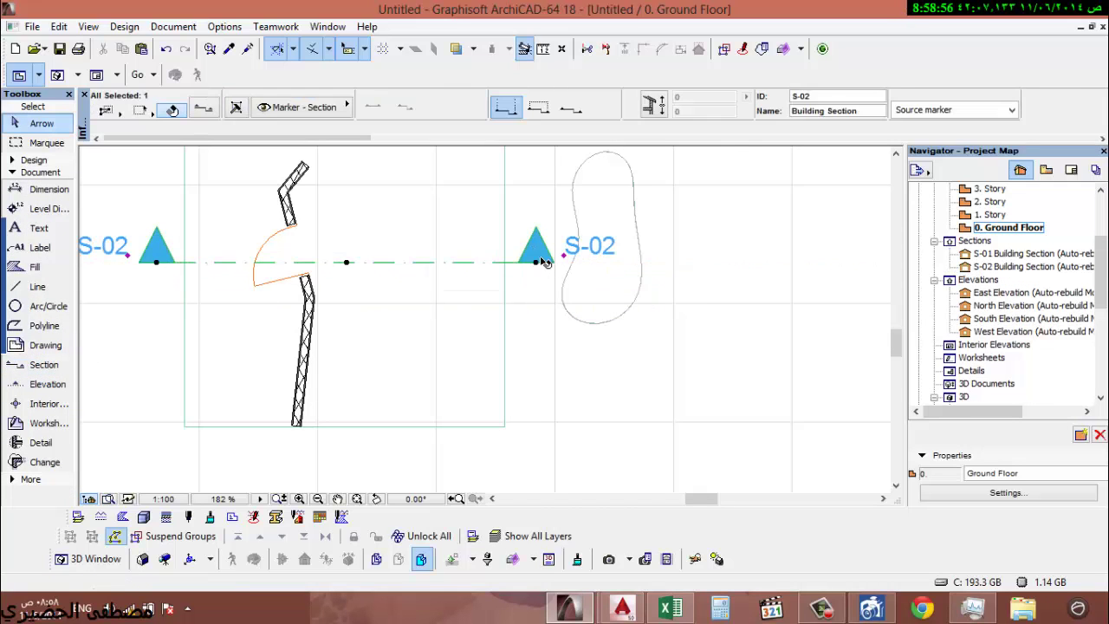
# - Set the new section's marker text size and marker head size to 1 mm each
pyautogui.hotkey('ctrl', 't')
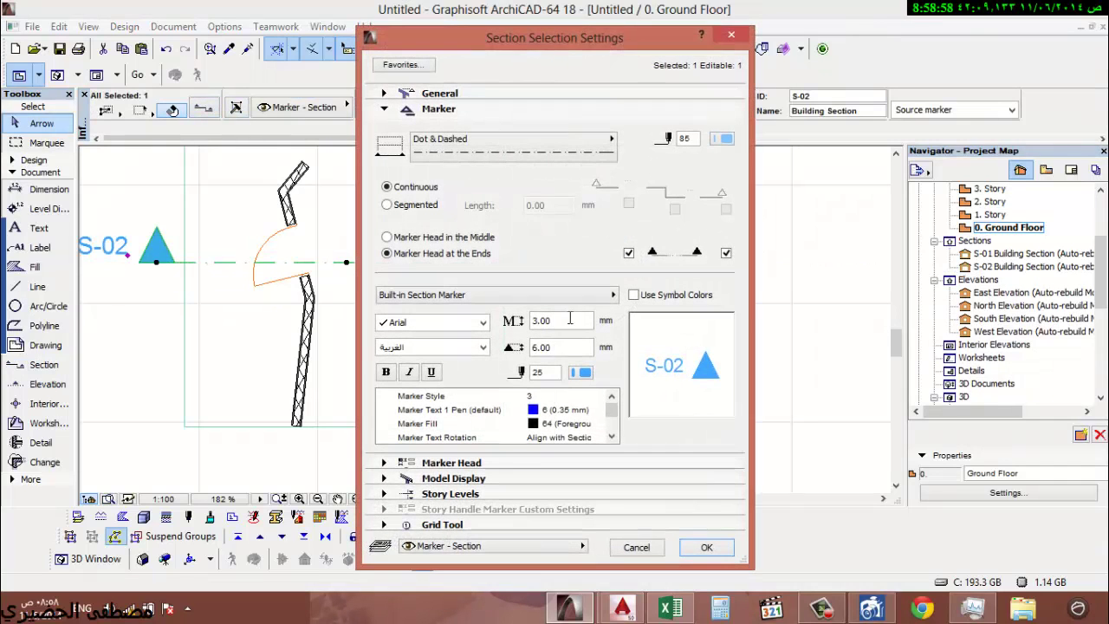
pyautogui.press('Tab')
pyautogui.write('1')
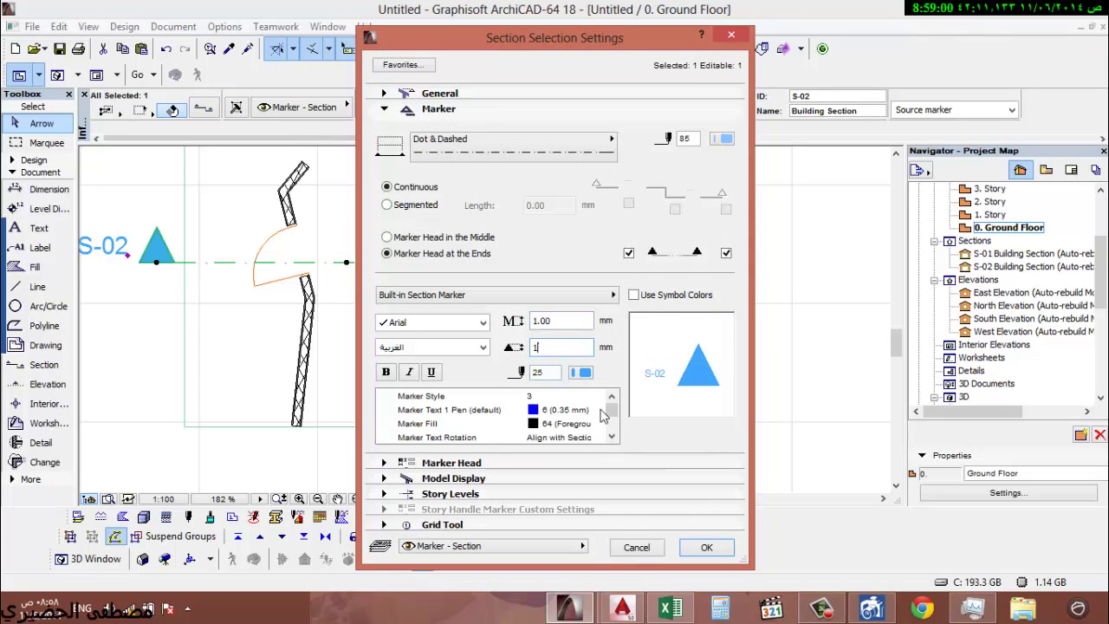
pyautogui.click(706, 547)
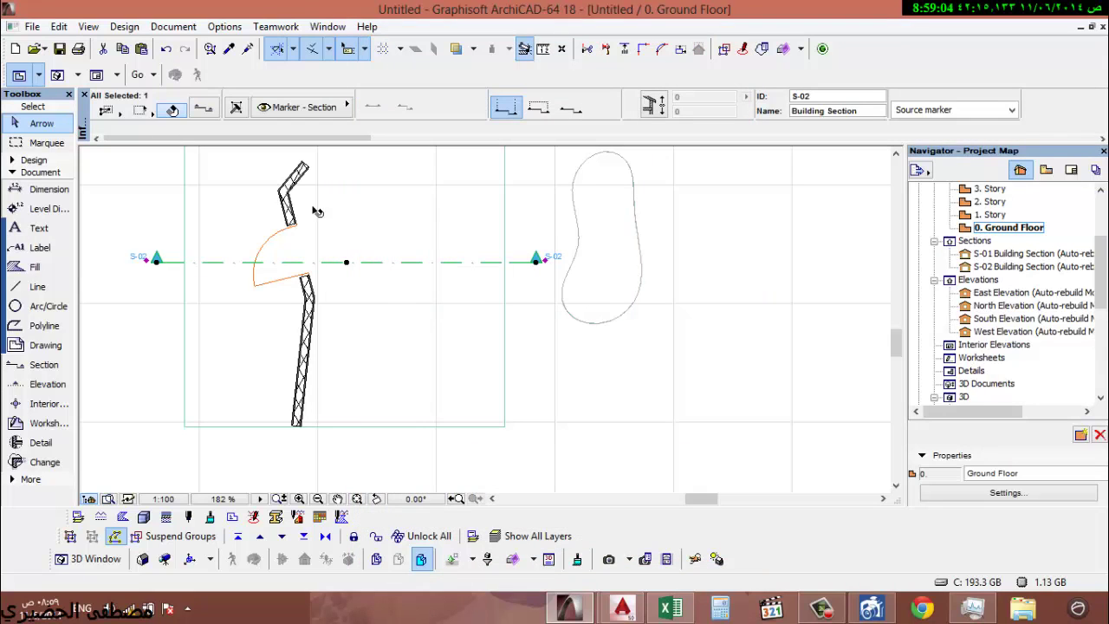
# - Open the S-02 building section and check the door's base where it meets the slab
pyautogui.rightClick(548, 230)
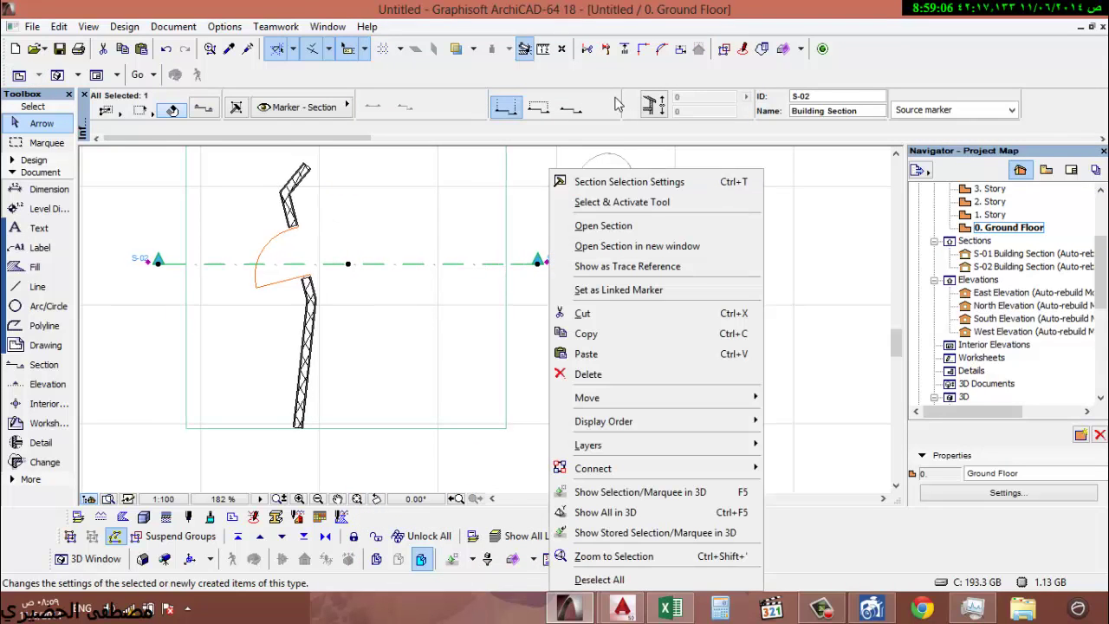
pyautogui.click(568, 221)
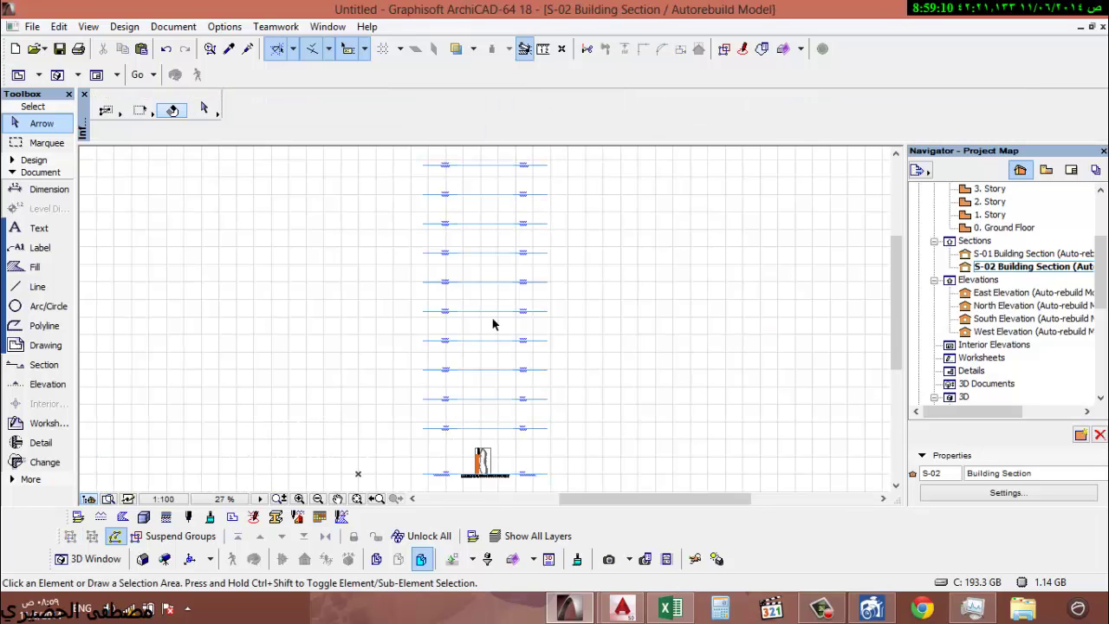
pyautogui.scroll(6, 516, 489)
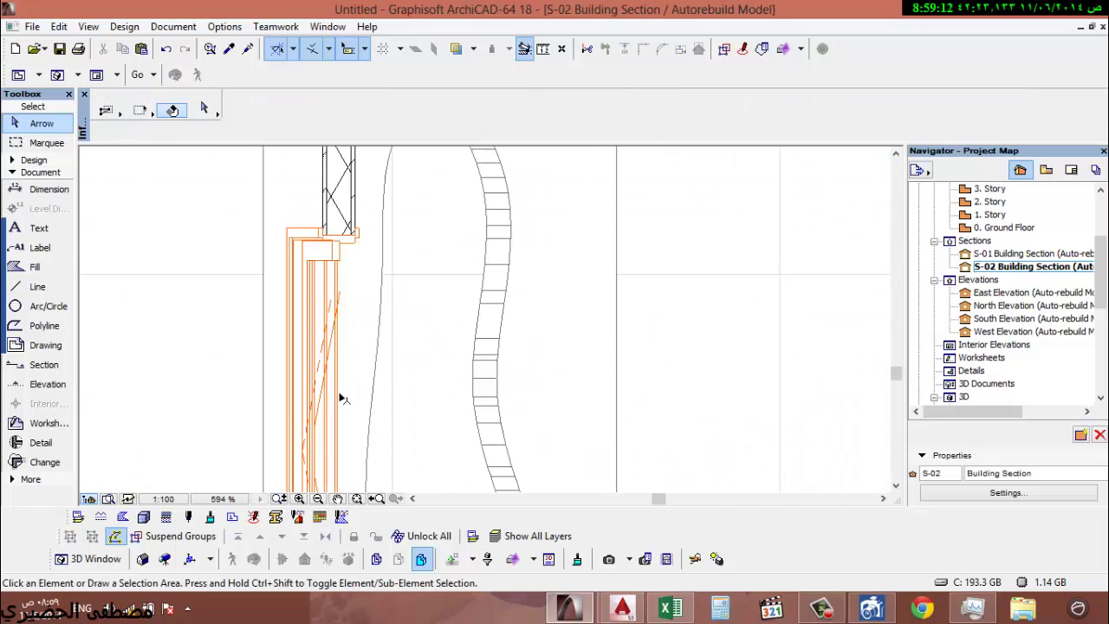
pyautogui.click(400, 159)
pyautogui.scroll(-1, 408, 390)
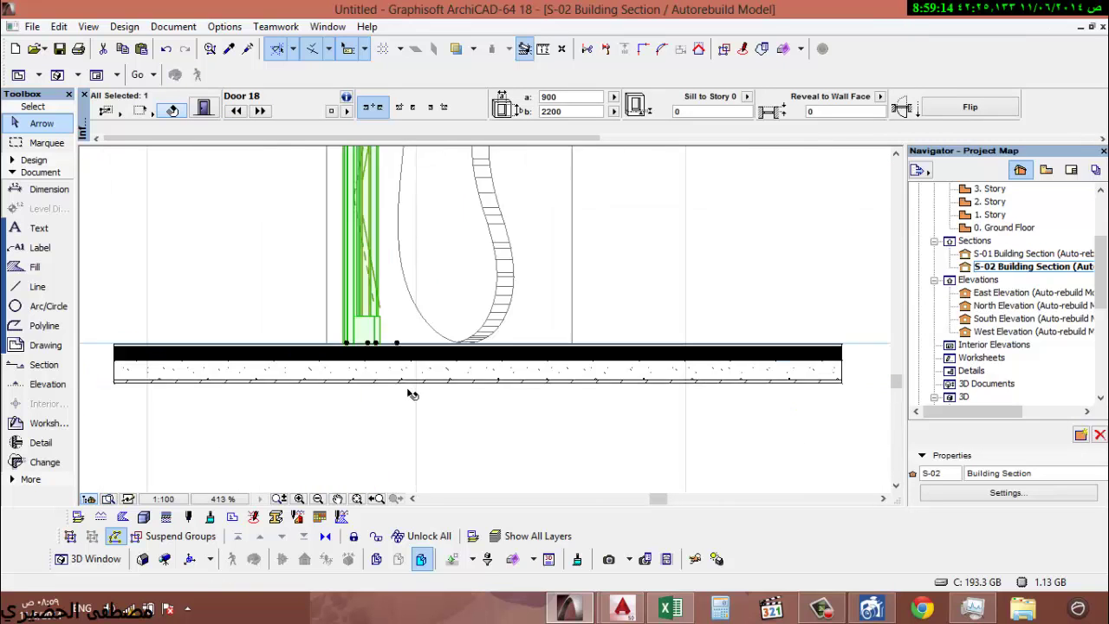
# - Set the rectangular slab's reference plane to its bottom face in the slab settings
pyautogui.scroll(2, 384, 317)
pyautogui.click(394, 311)
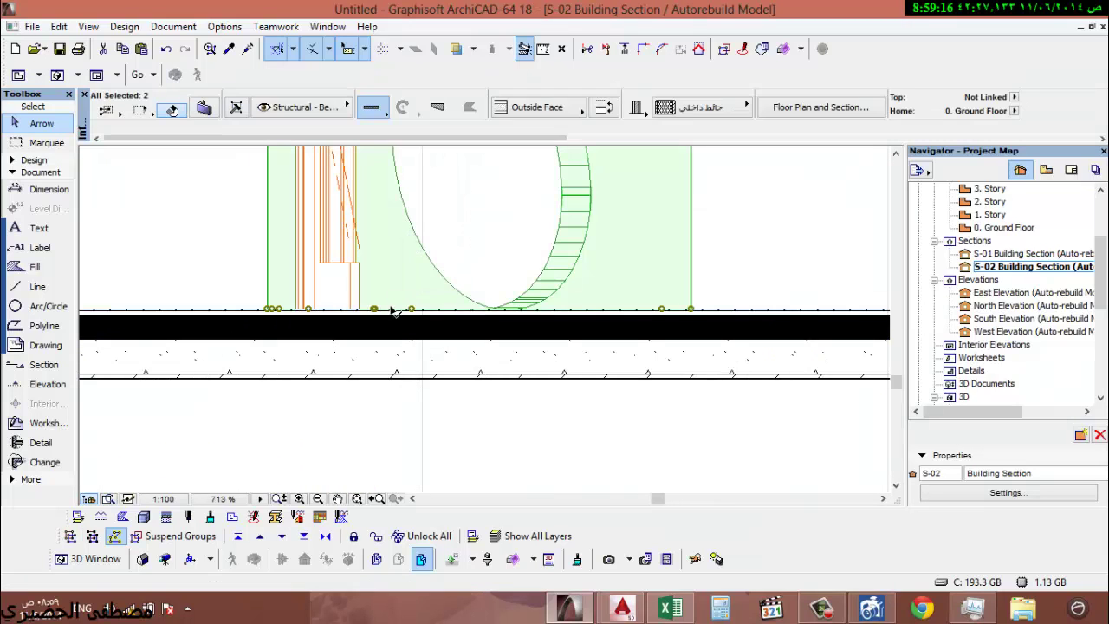
pyautogui.click(206, 108)
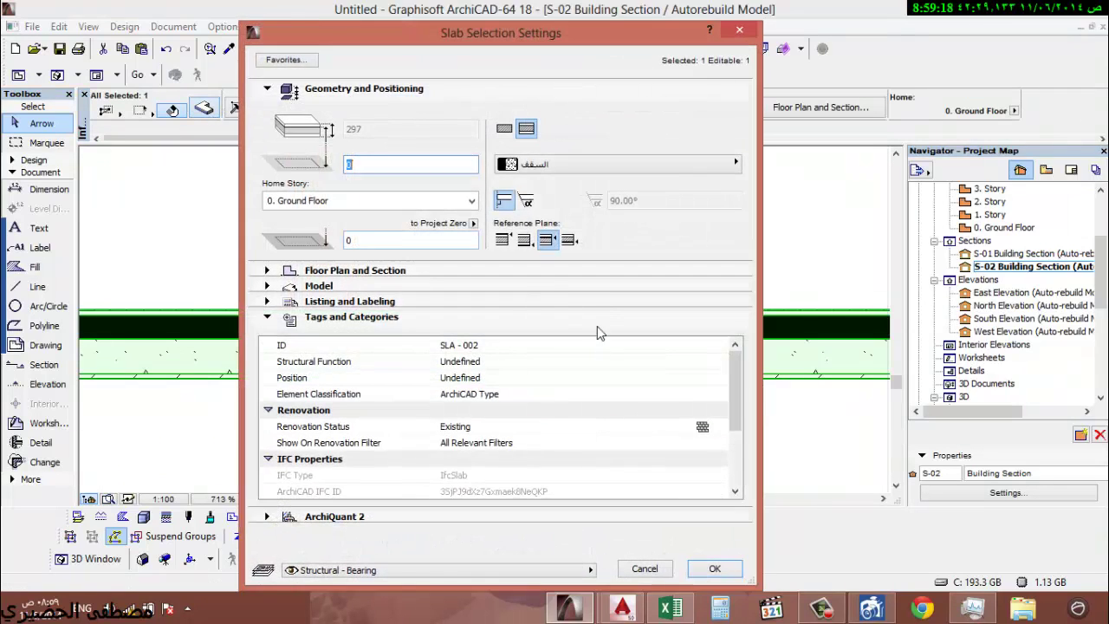
pyautogui.click(568, 240)
pyautogui.click(715, 569)
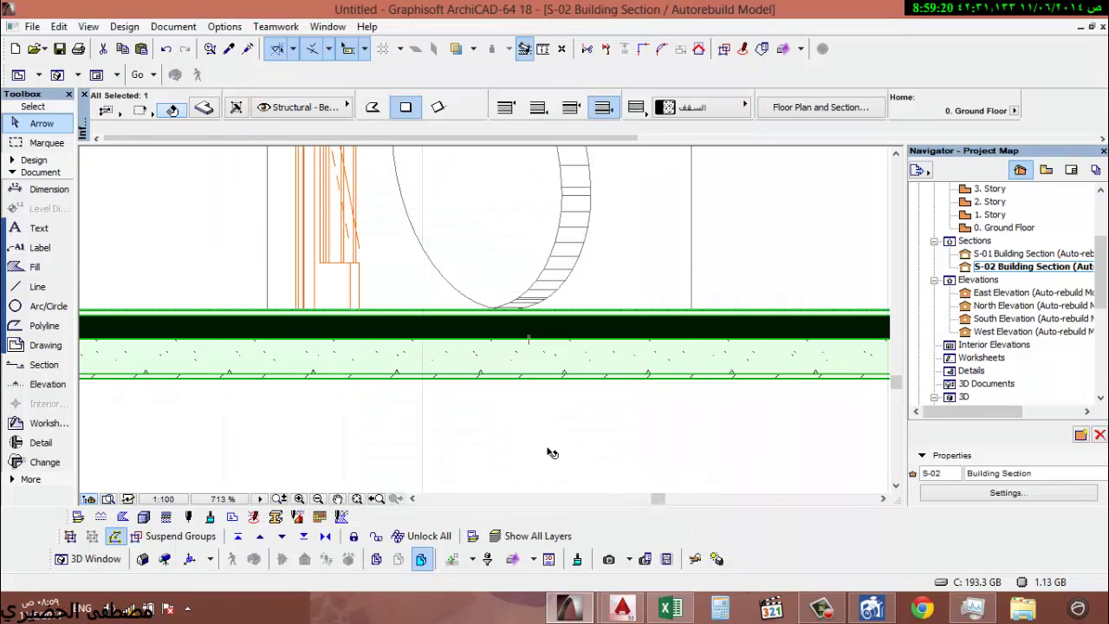
# - Stretch the lower end of the favorite door up to the slab's top surface in the section, for a 1903 door height
pyautogui.scroll(-2, 391, 334)
pyautogui.click(373, 396)
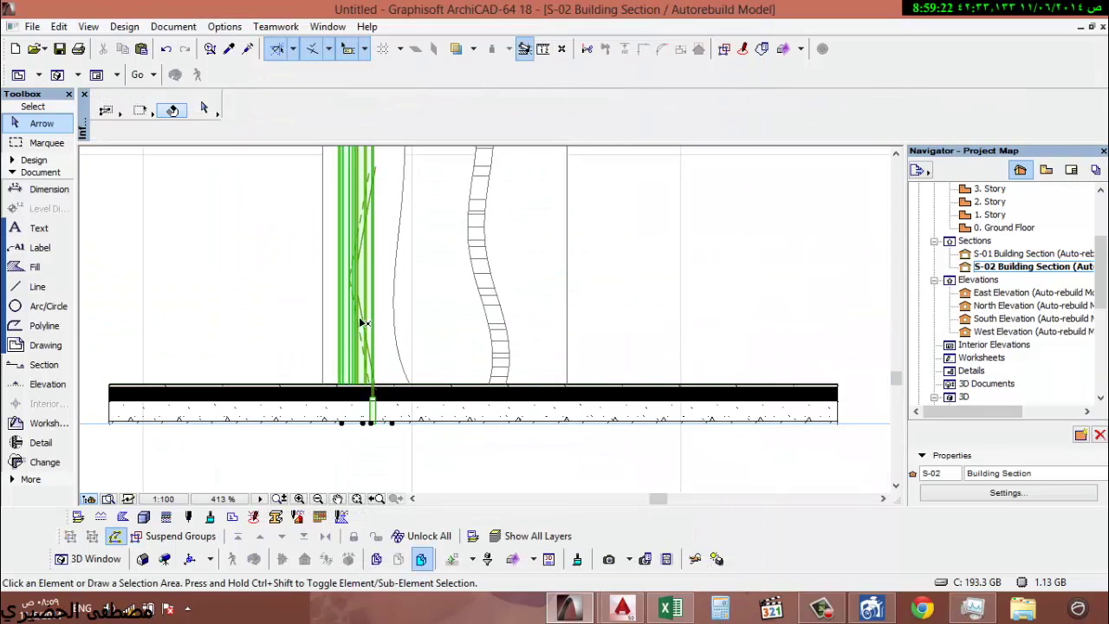
pyautogui.scroll(3, 386, 414)
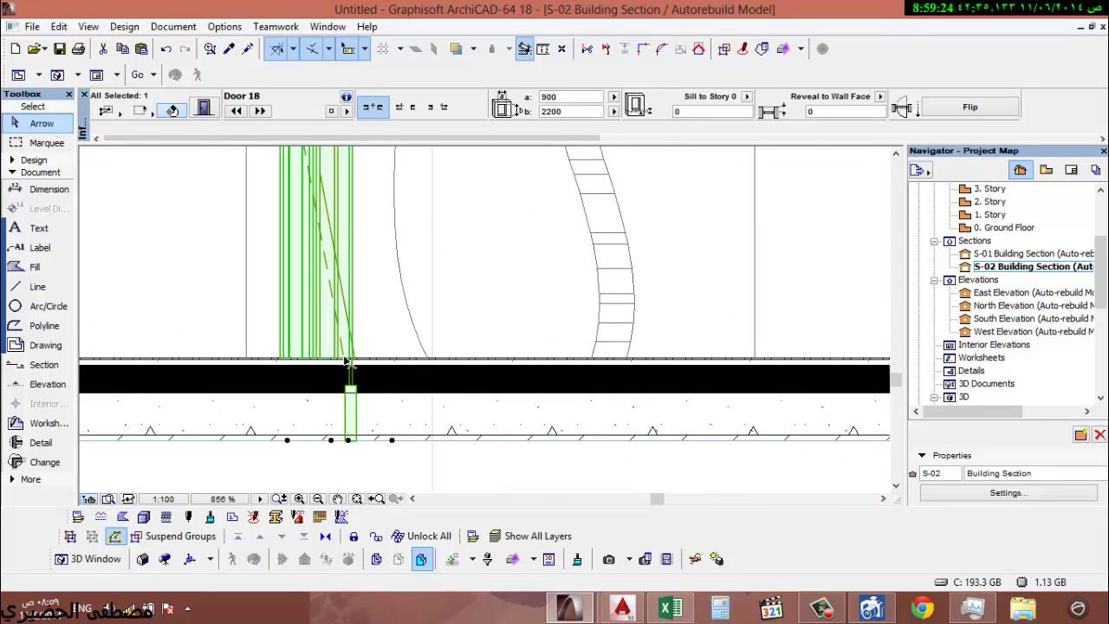
pyautogui.scroll(5, 382, 362)
pyautogui.scroll(-4, 394, 362)
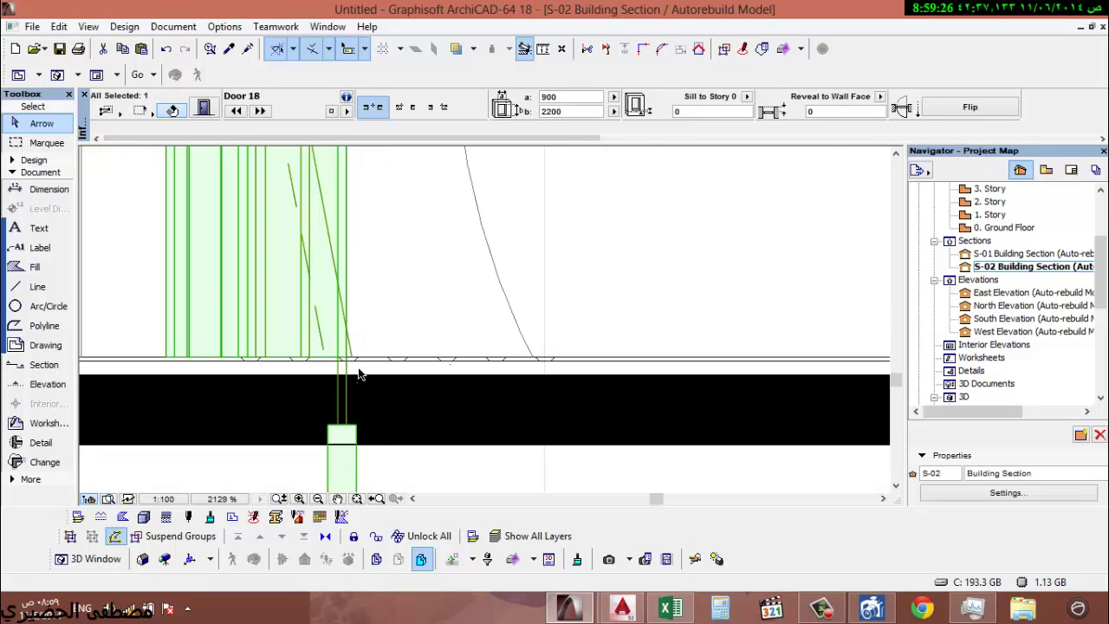
pyautogui.click(414, 407)
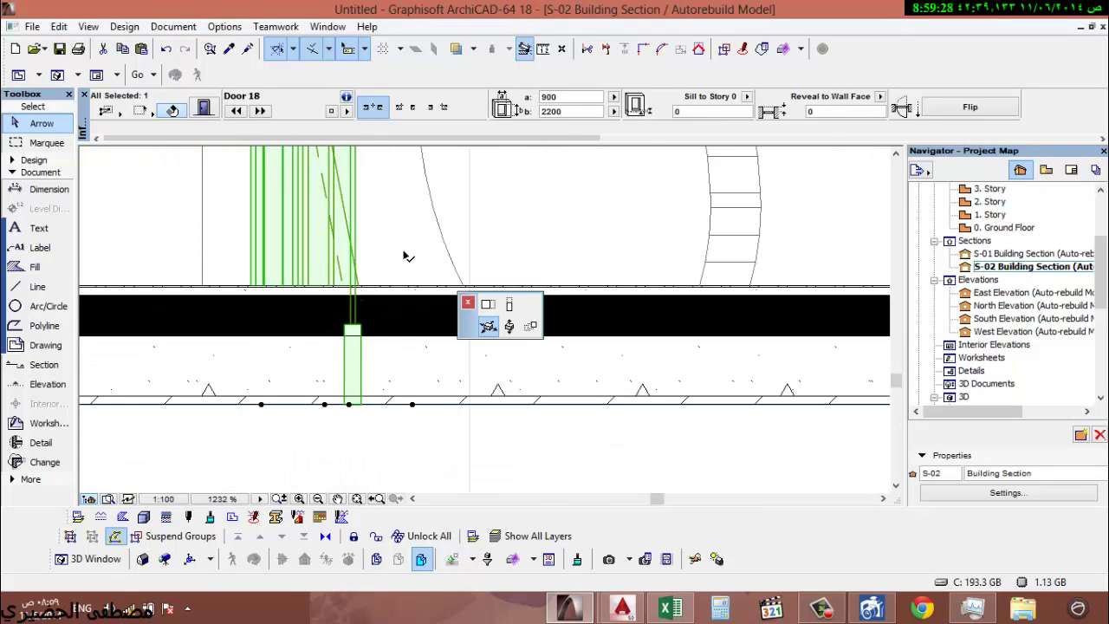
pyautogui.click(468, 303)
pyautogui.click(131, 124)
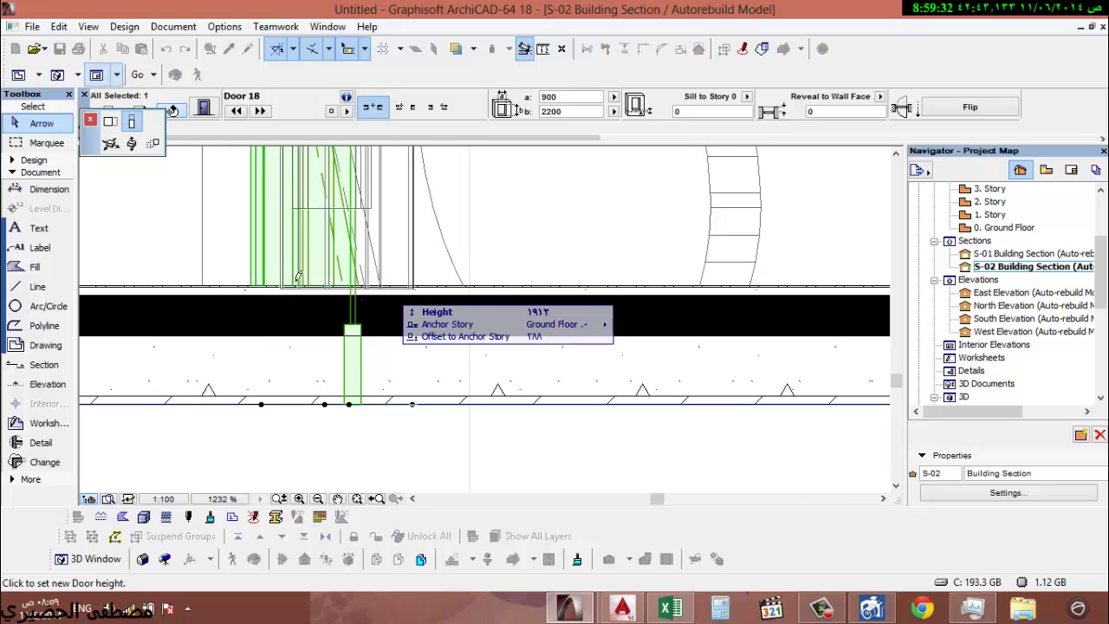
pyautogui.click(202, 284)
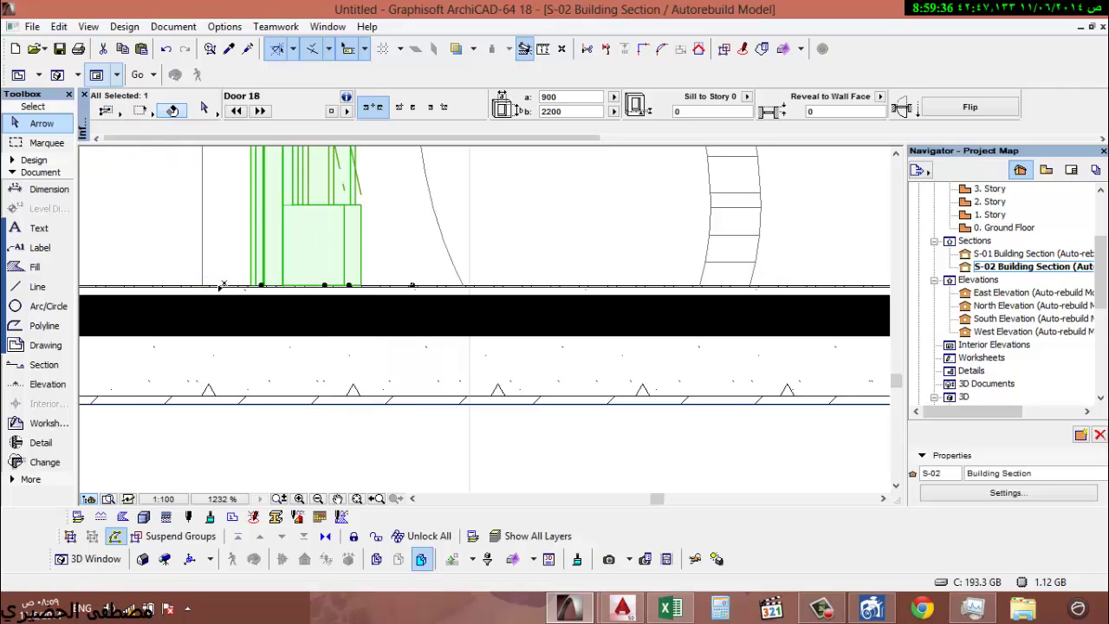
pyautogui.moveTo(663, 196); pyautogui.dragTo(585, 246, button='middle')
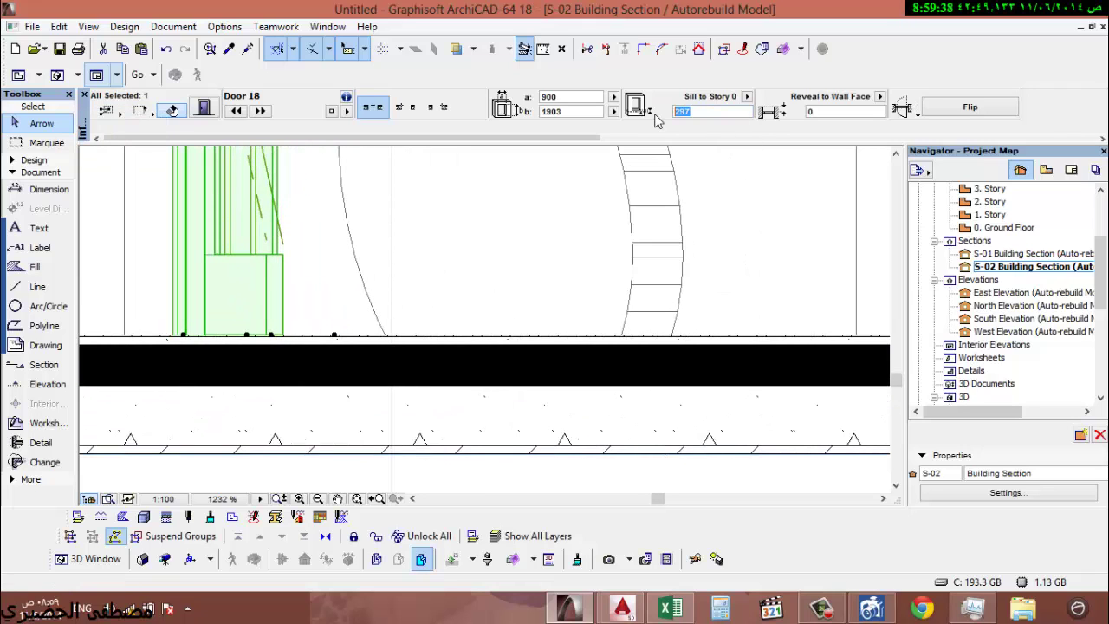
# - Examine the favorite door and the curved opening against the slab in section, and inspect the favorite door from both wall sides in 3D
pyautogui.scroll(-5, 370, 296)
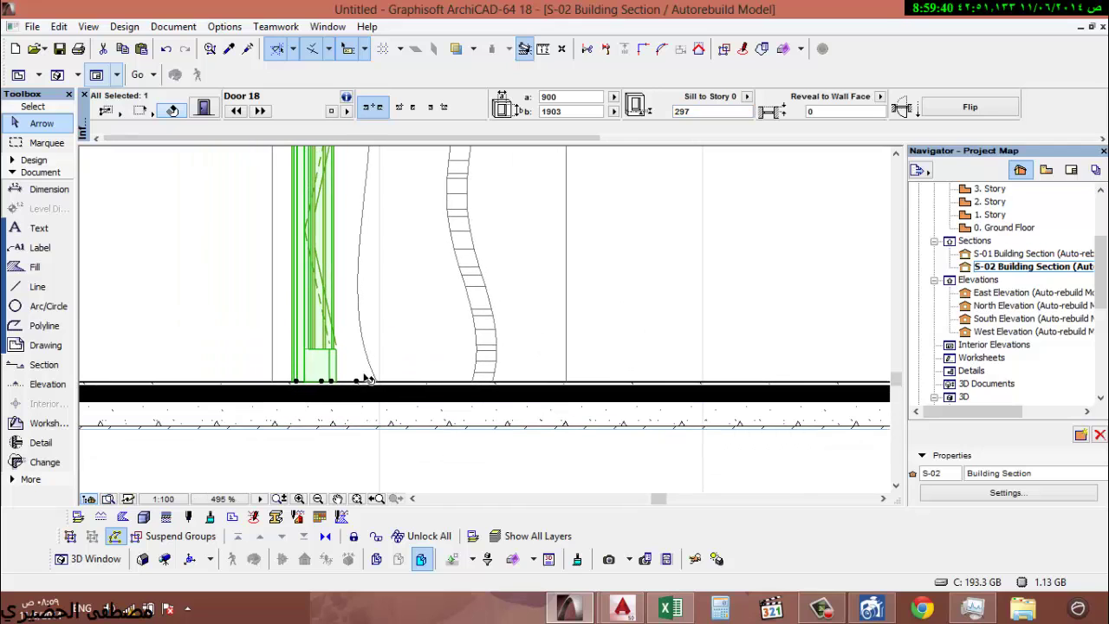
pyautogui.scroll(-5, 368, 315)
pyautogui.hotkey('ctrl', 'z')
pyautogui.scroll(5, 356, 282)
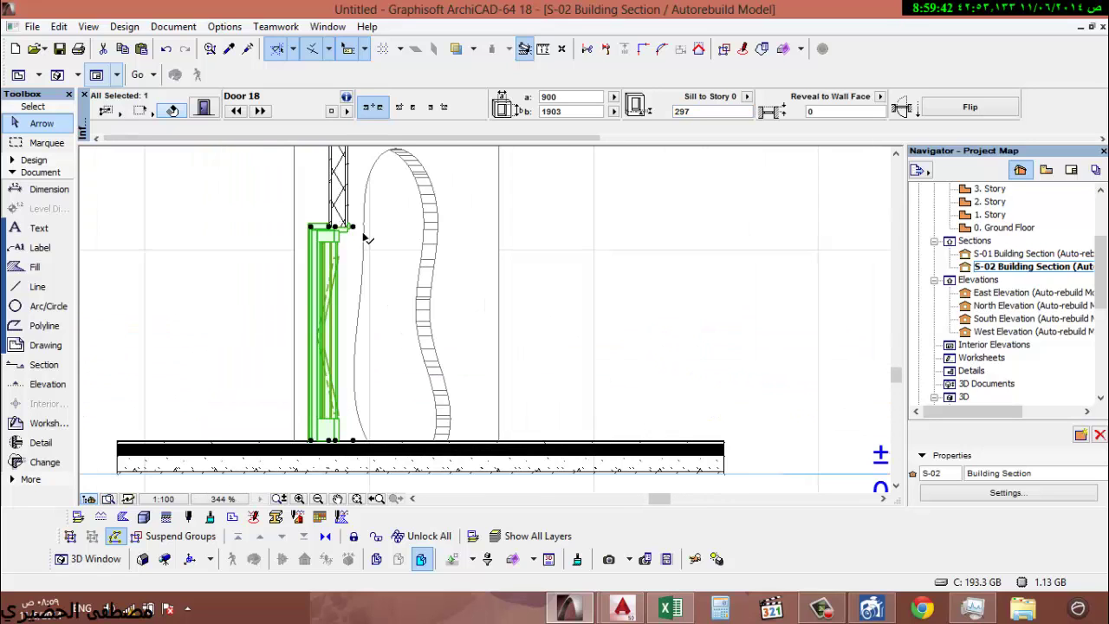
pyautogui.click(390, 192)
pyautogui.click(447, 418)
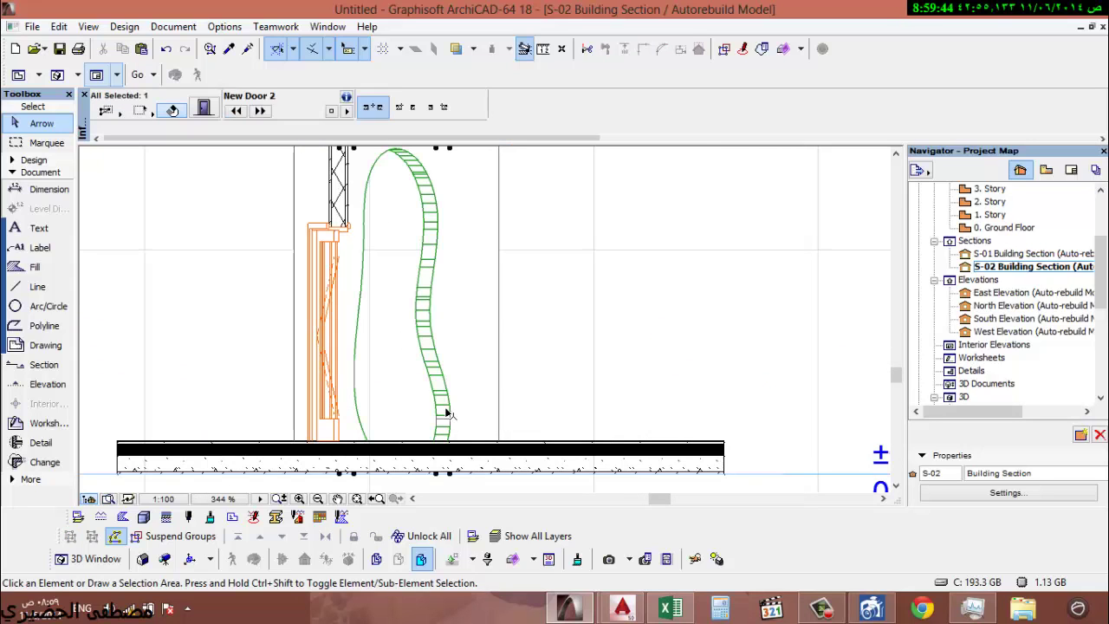
pyautogui.press('Escape')
pyautogui.press('F3')
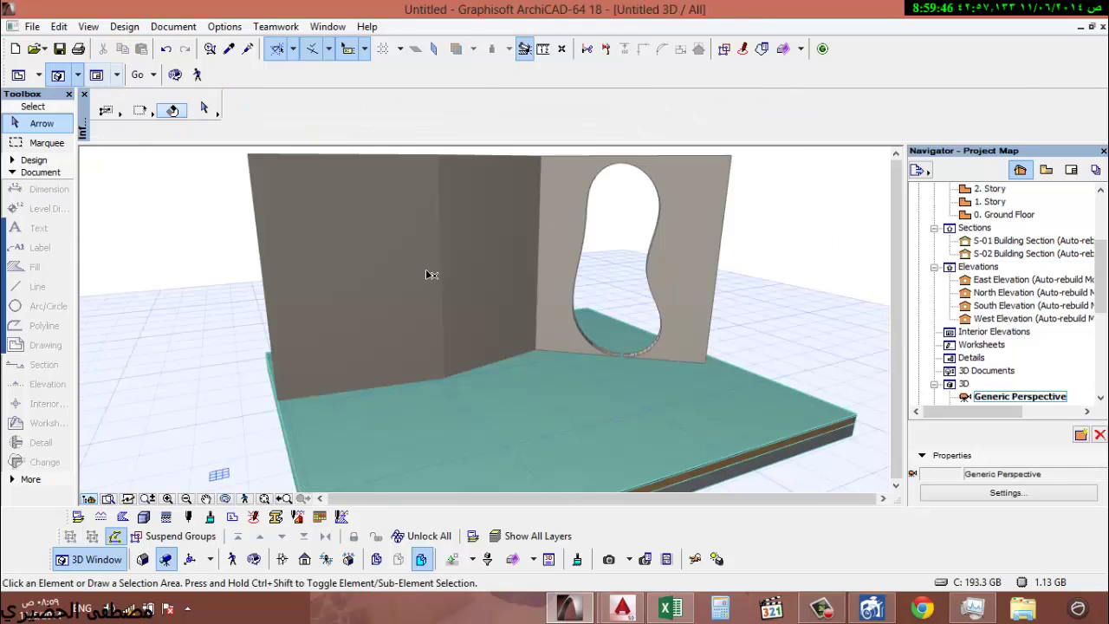
pyautogui.keyDown('shift'); pyautogui.moveTo(428, 272); pyautogui.dragTo(606, 347, button='middle'); pyautogui.keyUp('shift')
pyautogui.keyDown('shift'); pyautogui.moveTo(352, 298); pyautogui.dragTo(228, 297, button='middle'); pyautogui.keyUp('shift')
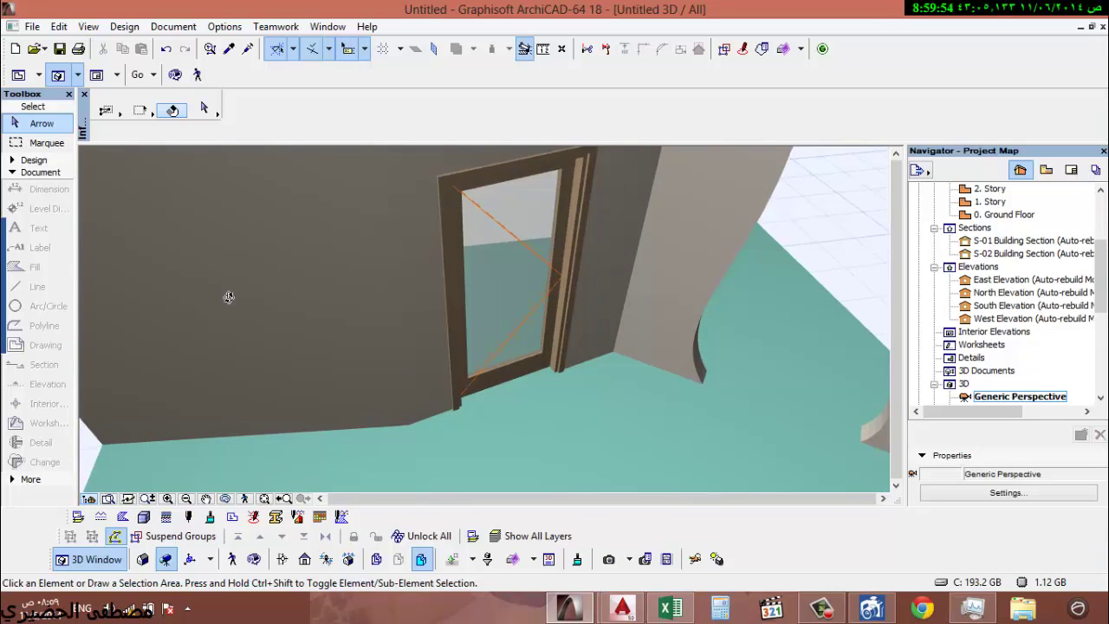
# - Return to the Ground Floor plan and look over the default window settings
pyautogui.doubleClick(1014, 217)
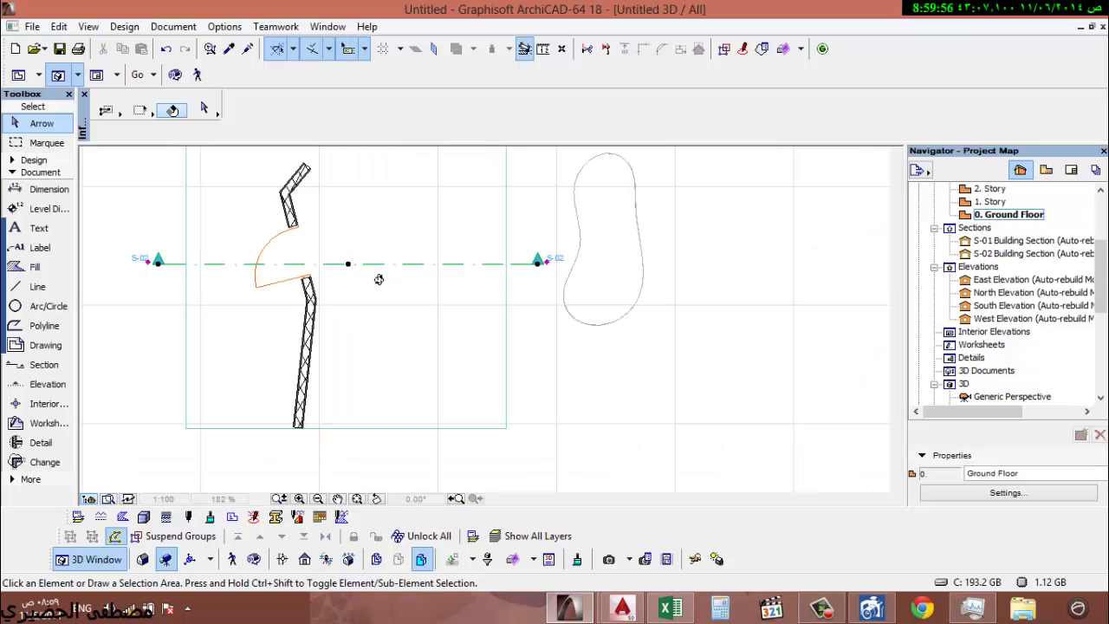
pyautogui.click(213, 264)
pyautogui.click(33, 160)
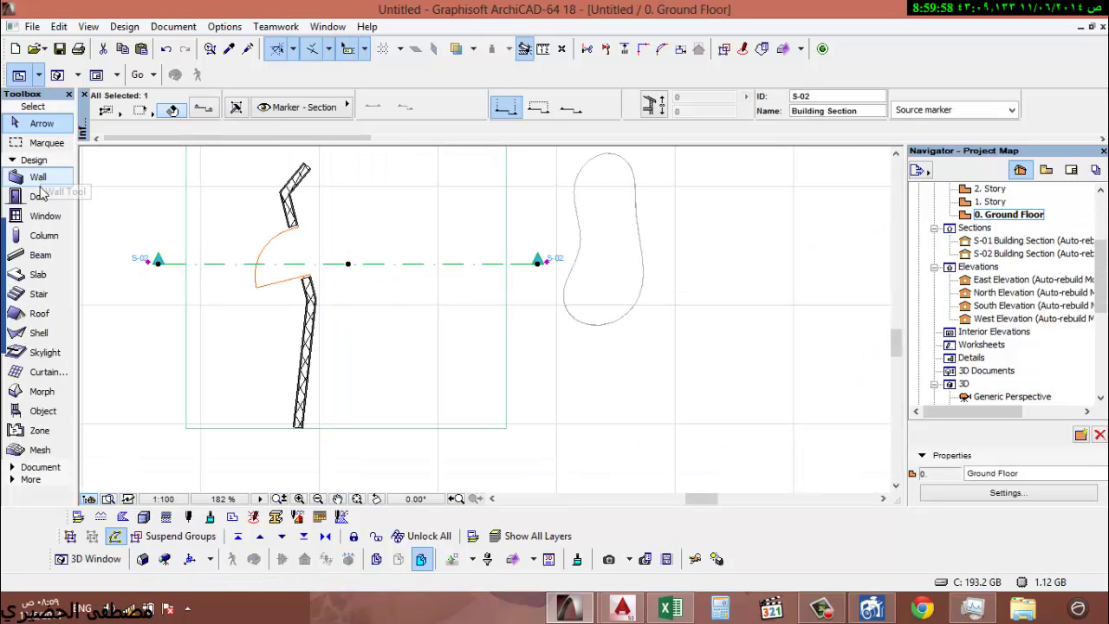
pyautogui.click(45, 220)
pyautogui.hotkey('ctrl', 't')
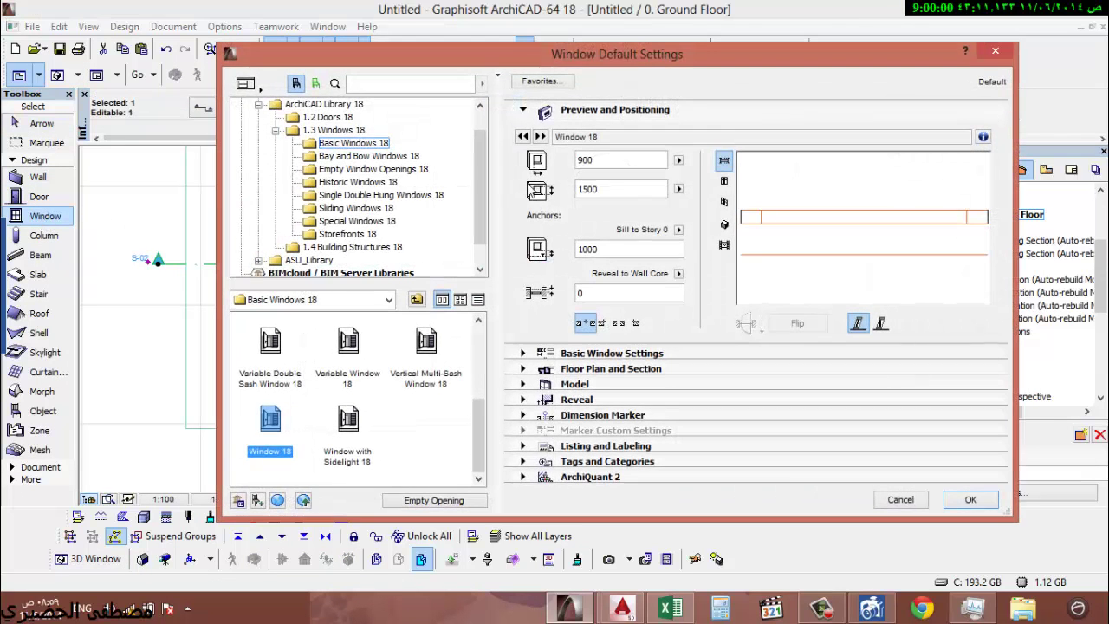
pyautogui.press('Escape')
# - Unlink the default column's two core dimensions and set them to 300 and 650
pyautogui.click(43, 236)
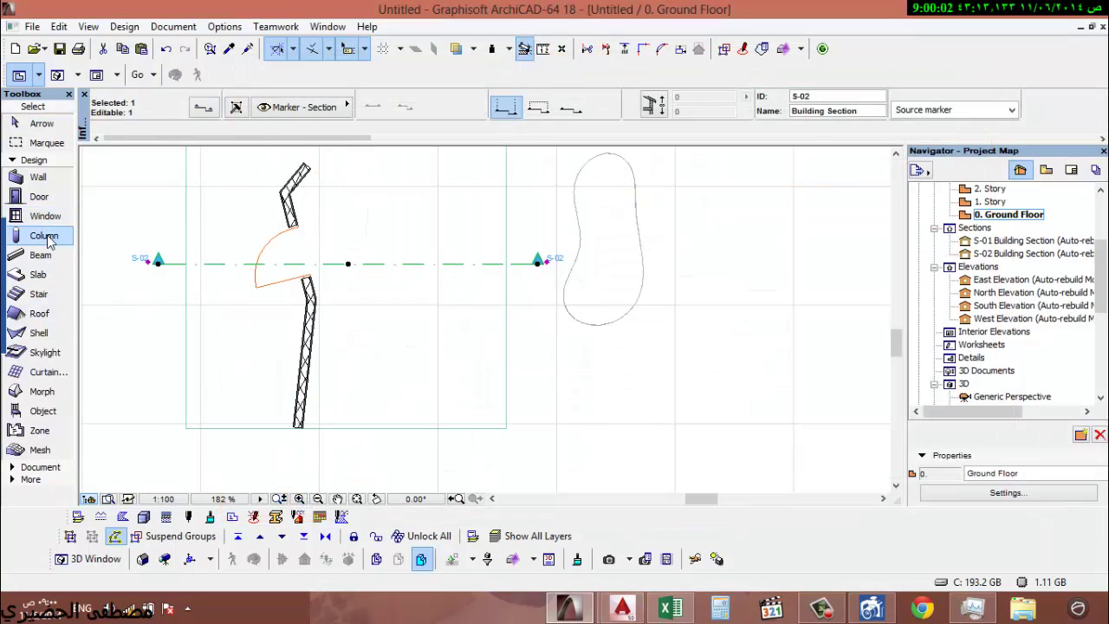
pyautogui.hotkey('ctrl', 't')
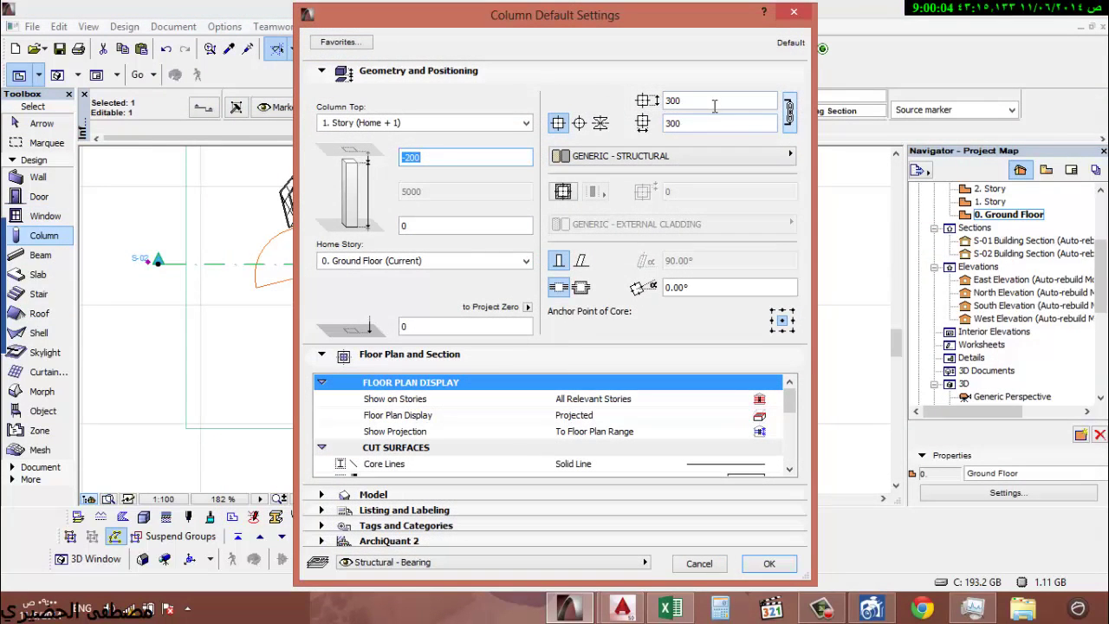
pyautogui.click(791, 113)
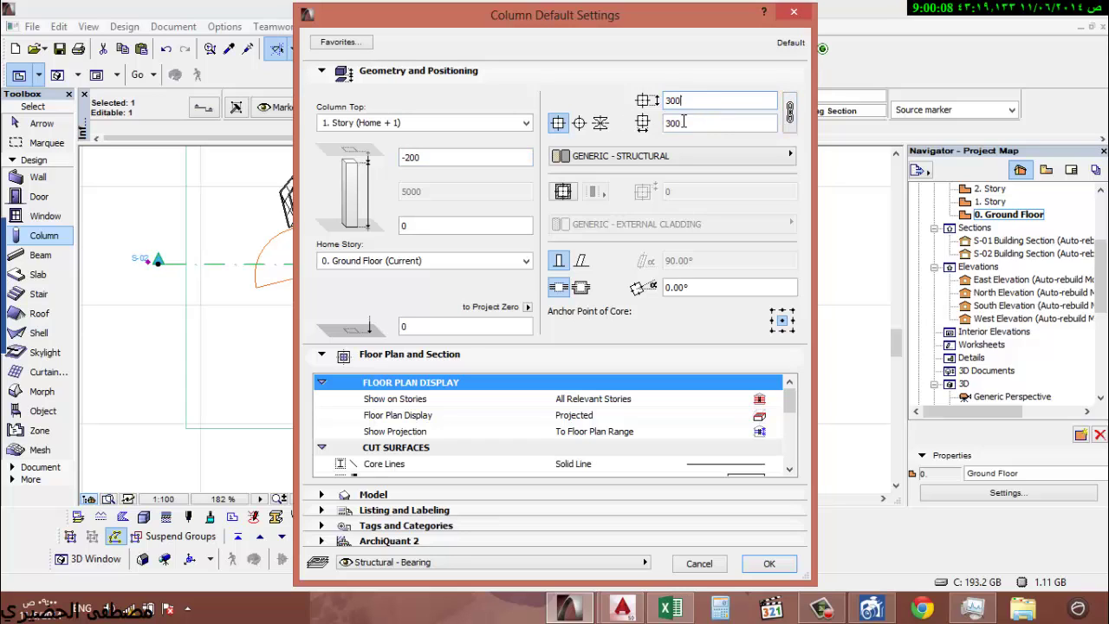
pyautogui.press('Tab')
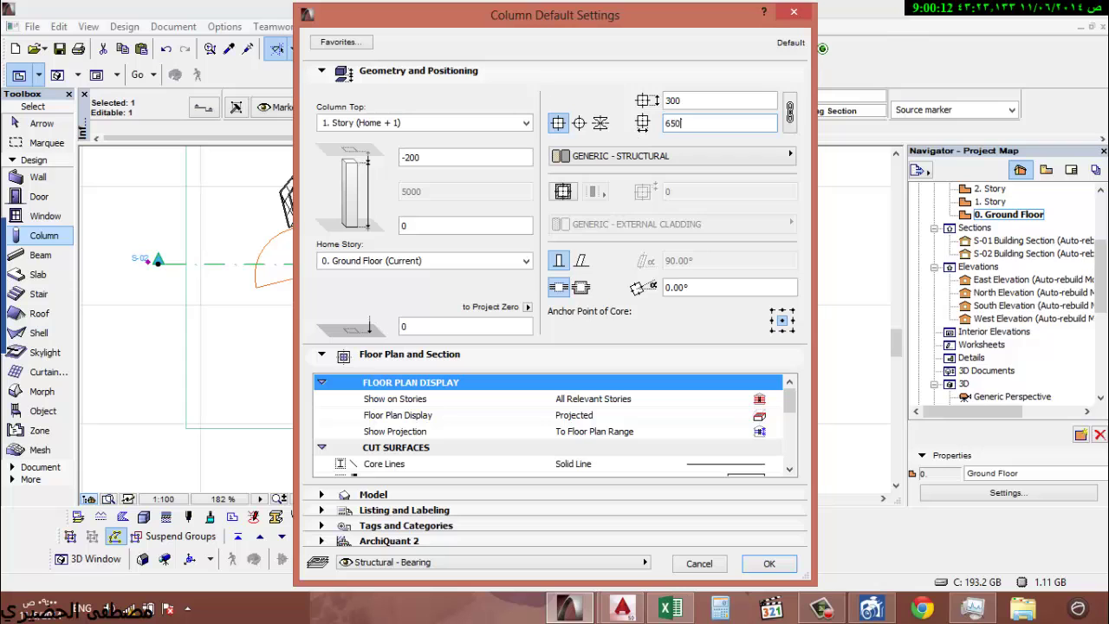
# - Look over the saved column favorites and the default column's element classification options, and cancel the column settings
pyautogui.click(351, 42)
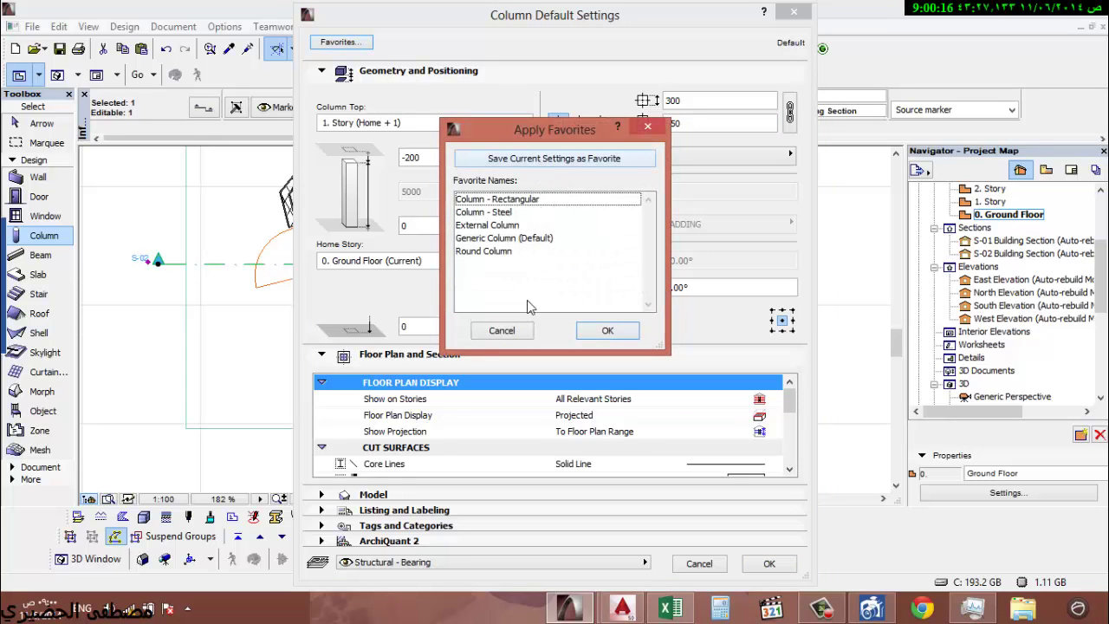
pyautogui.click(504, 330)
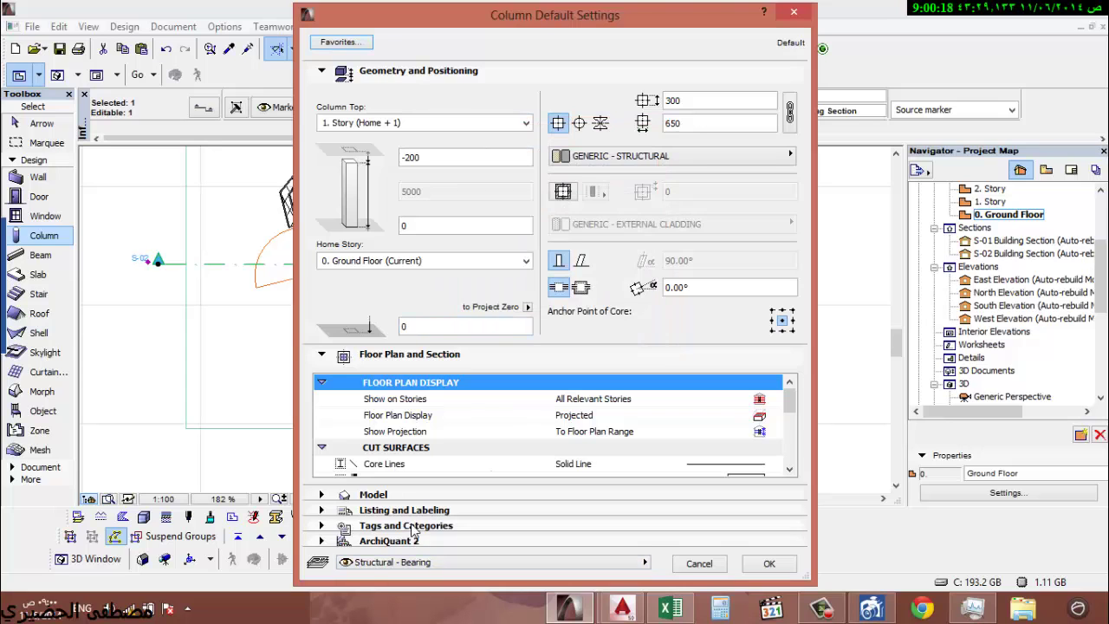
pyautogui.keyDown('ctrl'); pyautogui.click(406, 527); pyautogui.keyUp('ctrl')
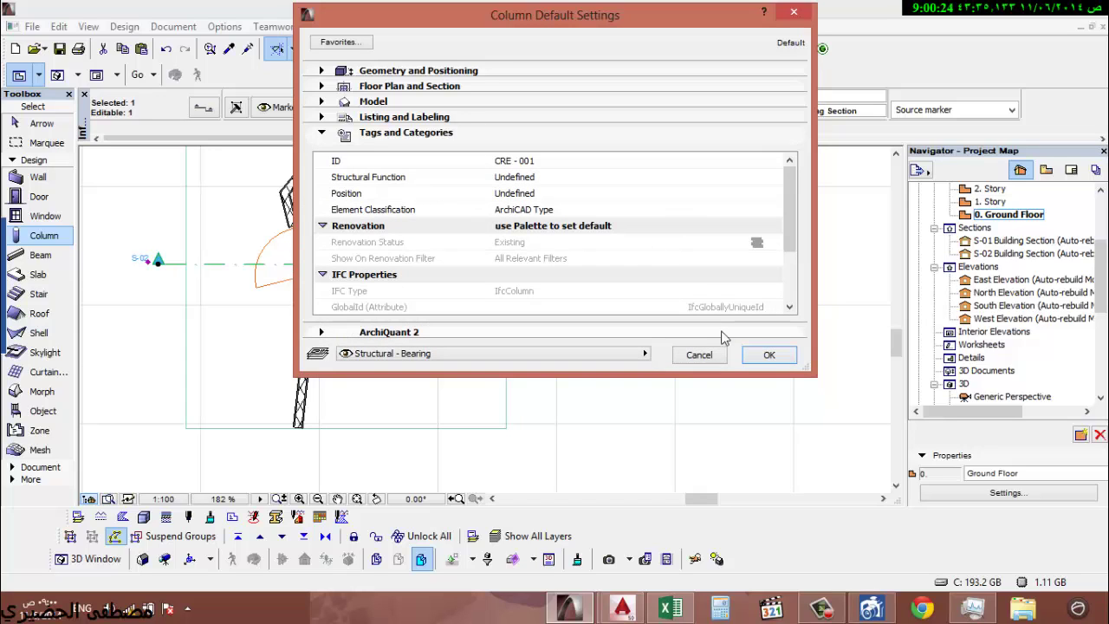
pyautogui.click(570, 213)
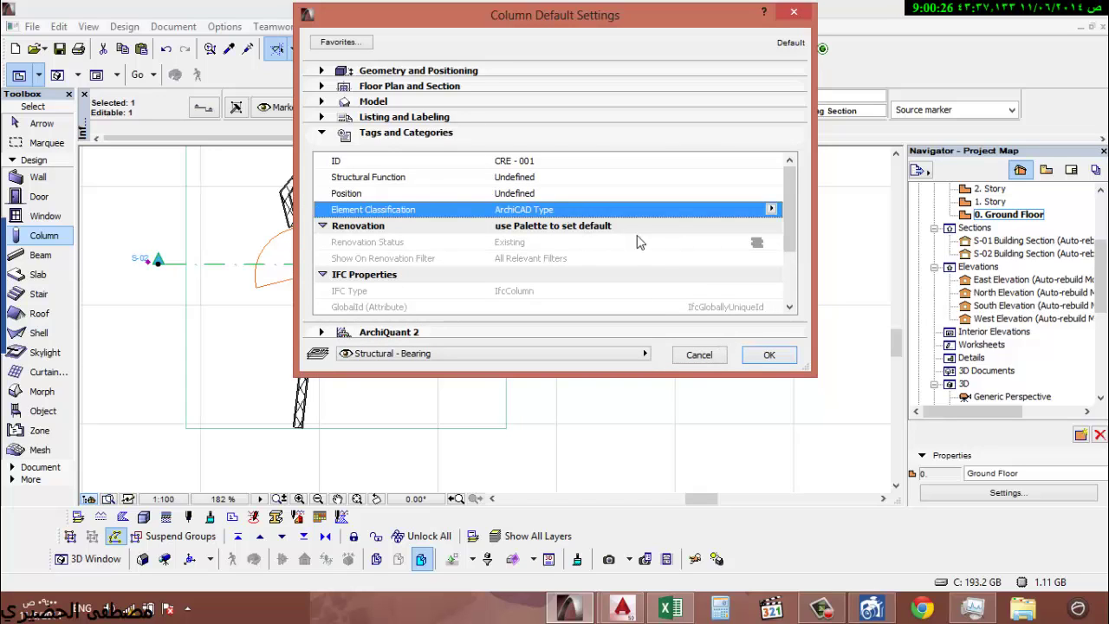
pyautogui.click(770, 193)
pyautogui.click(772, 209)
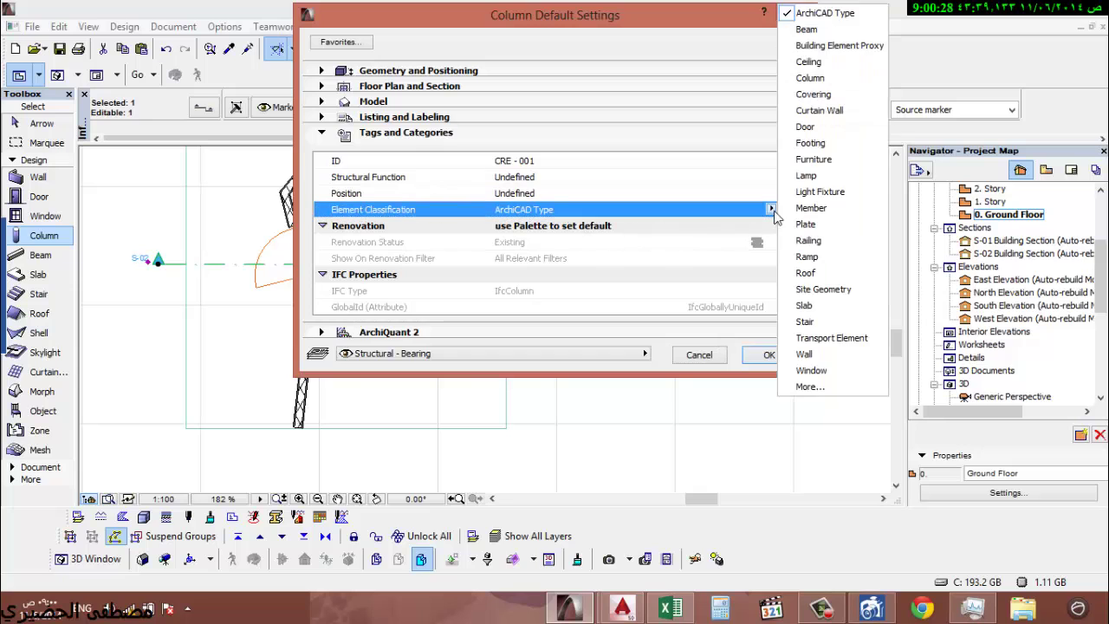
pyautogui.click(744, 352)
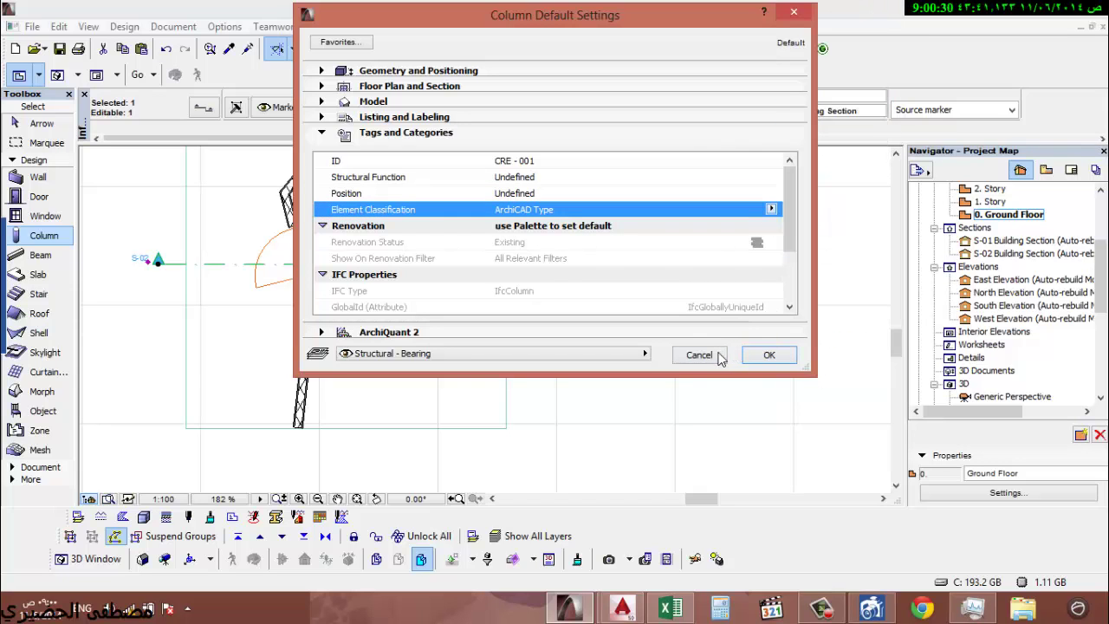
pyautogui.click(714, 354)
# - Start saving the project under a new file, with ArchiCAD Project Template (*.tpl) as the file type
pyautogui.moveTo(356, 211); pyautogui.dragTo(439, 226, button='middle')
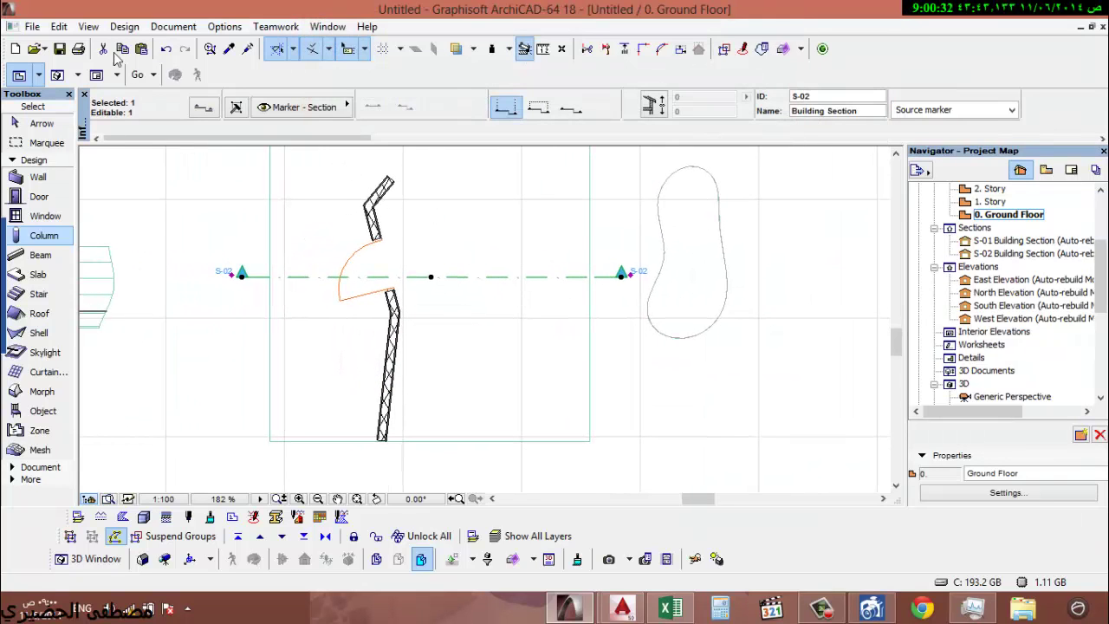
pyautogui.click(35, 25)
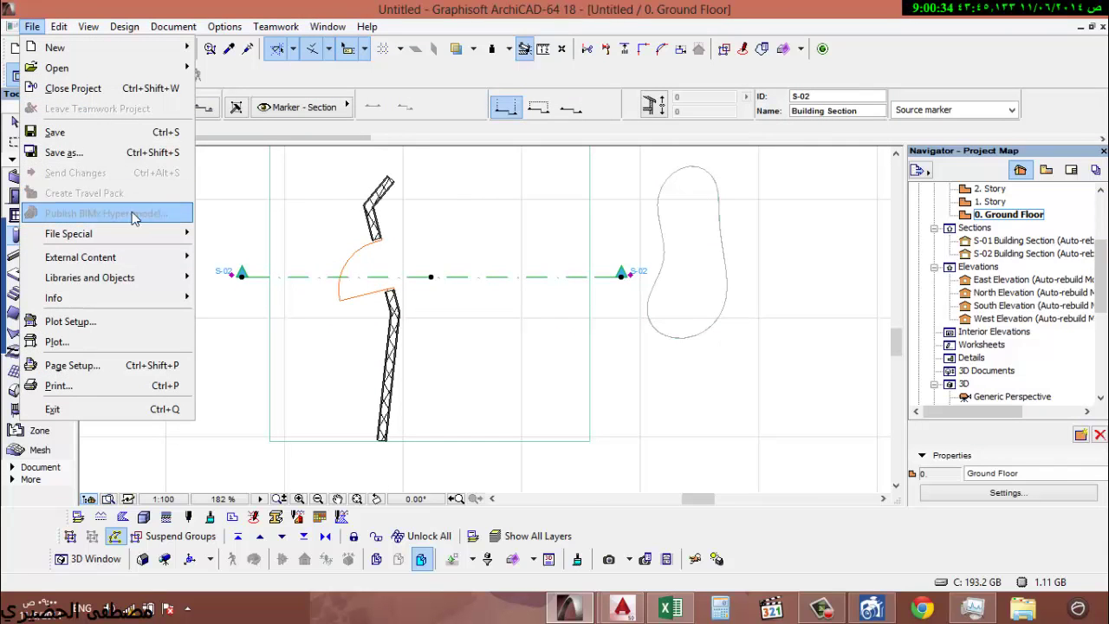
pyautogui.click(83, 156)
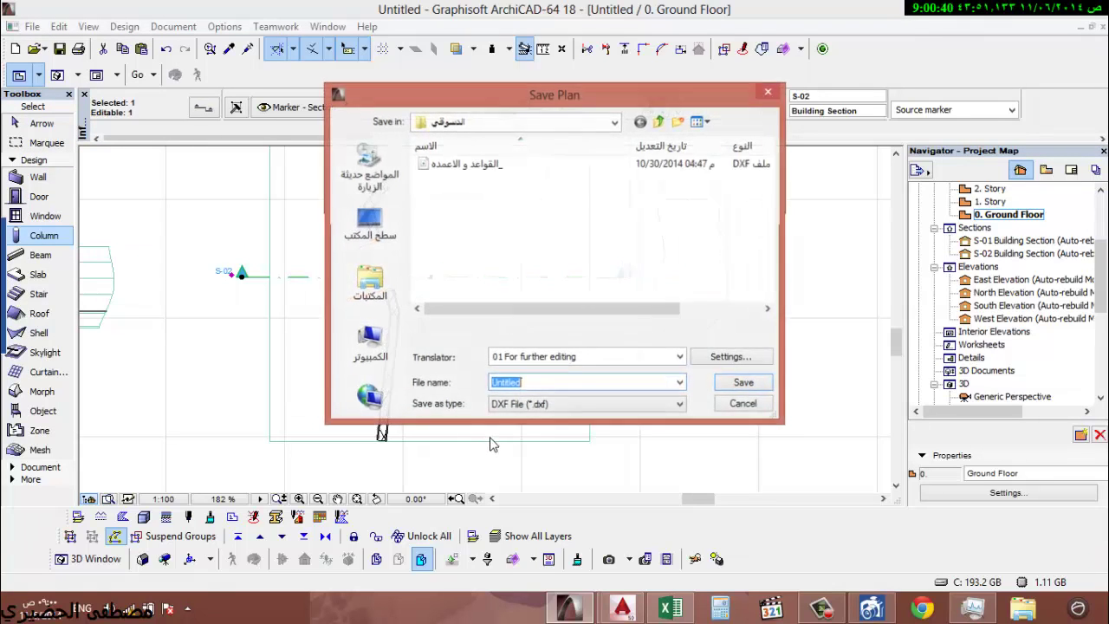
pyautogui.click(552, 404)
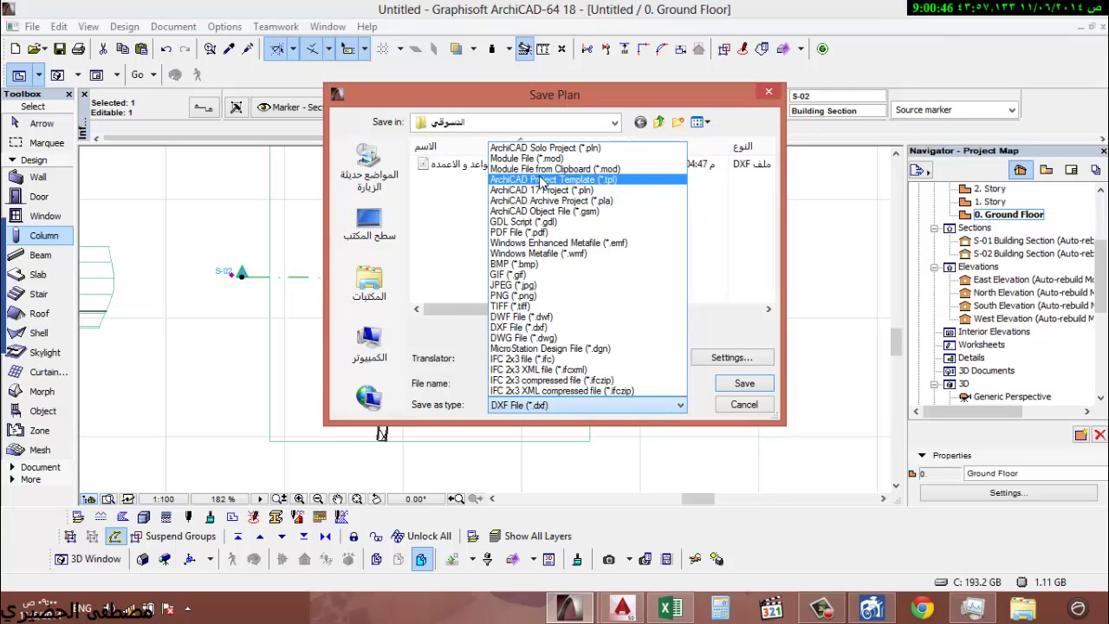
pyautogui.click(567, 180)
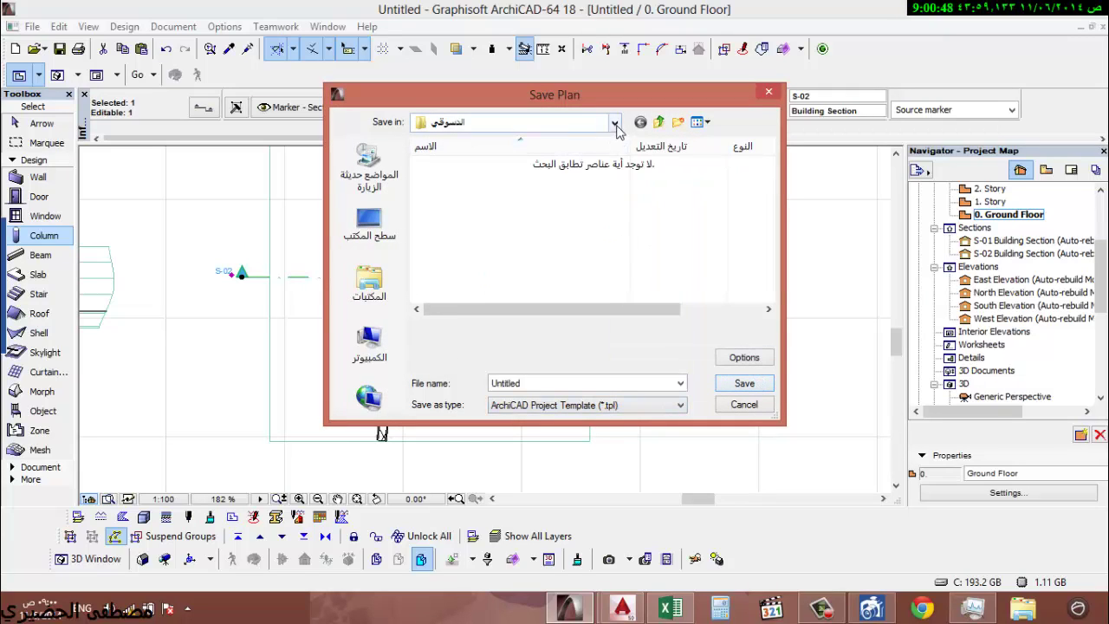
# - Set the template's save location to the مجلد جديد folder inside the ارشيكاد folder
pyautogui.click(659, 124)
pyautogui.click(659, 124)
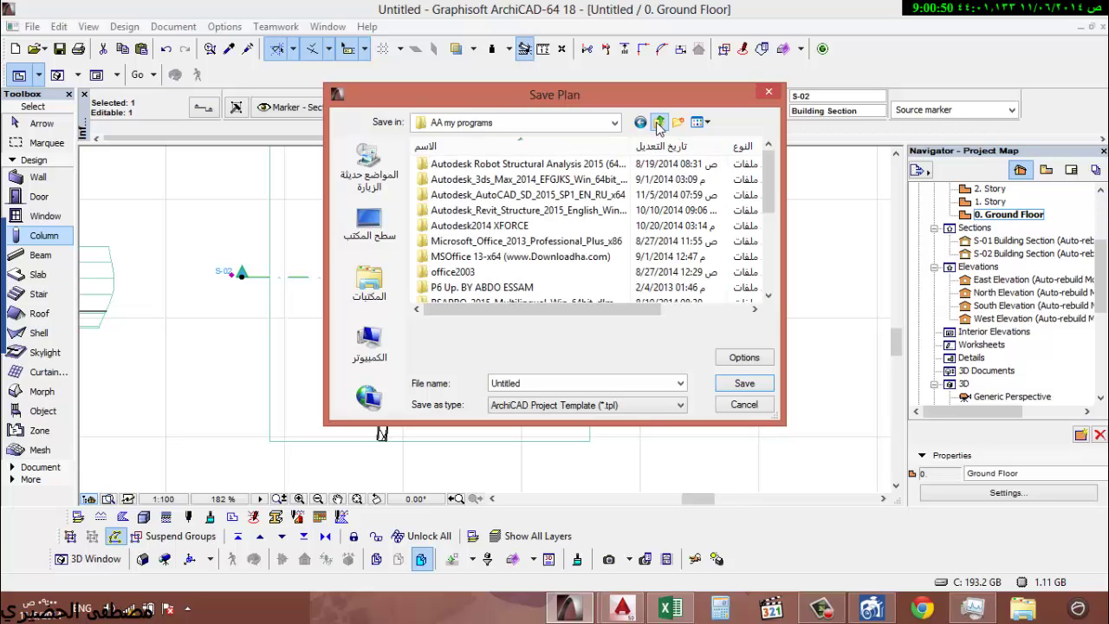
pyautogui.click(640, 122)
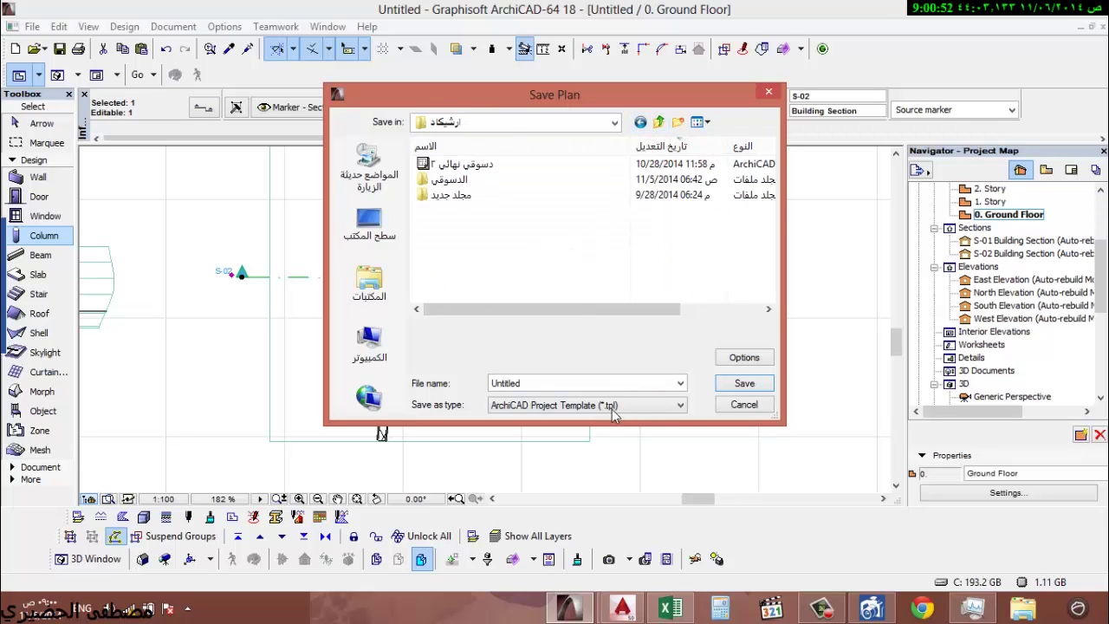
pyautogui.doubleClick(449, 198)
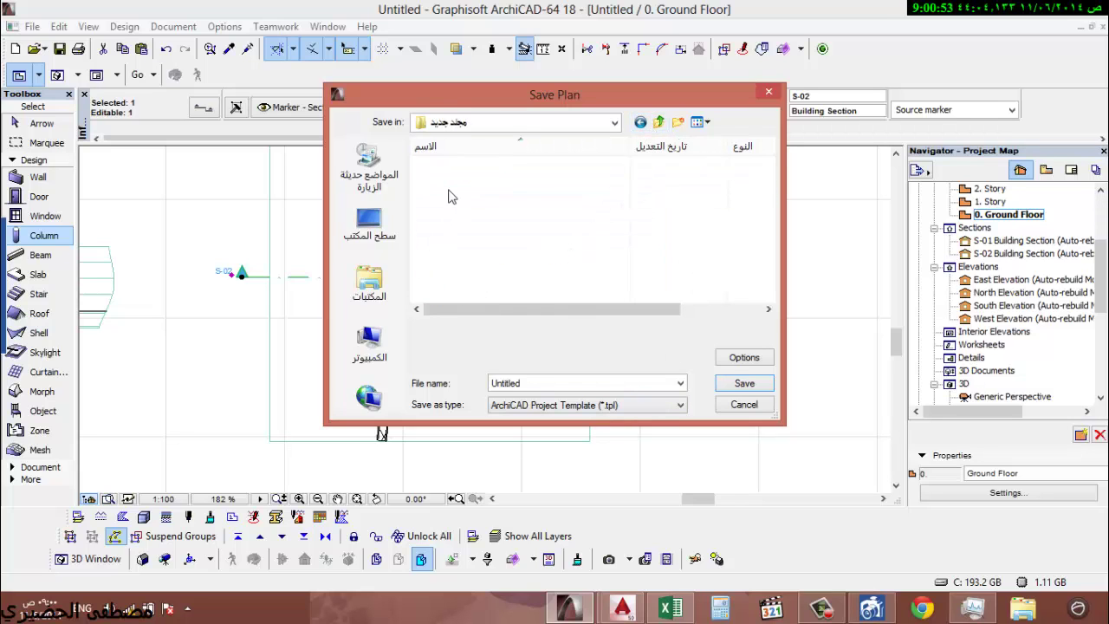
pyautogui.click(640, 123)
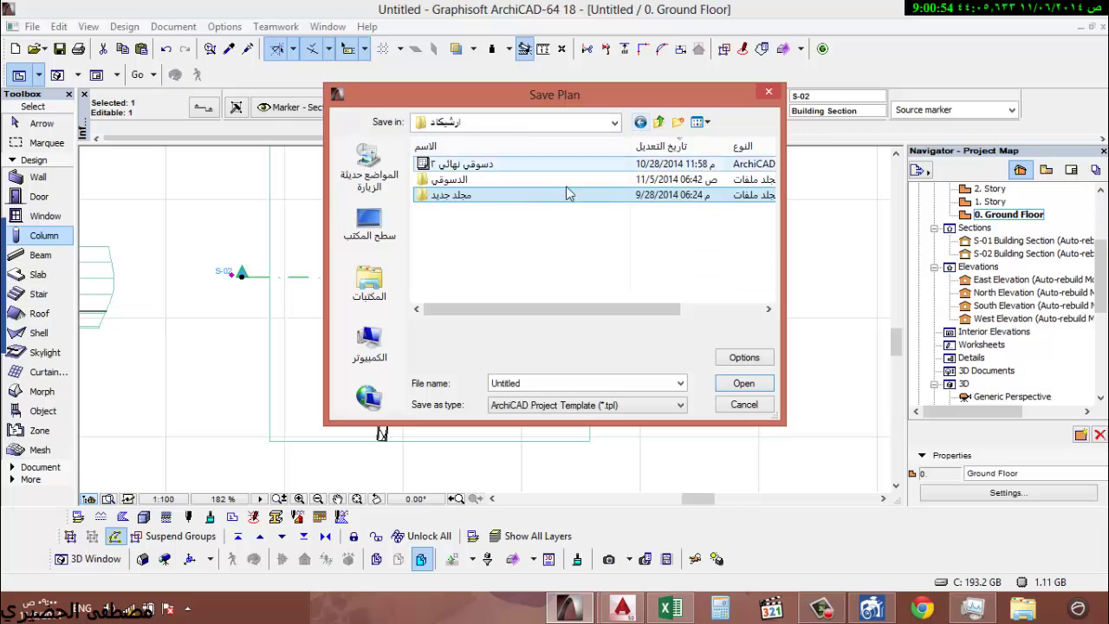
pyautogui.doubleClick(503, 200)
# - Name the template file ارشيكاد followed by the author's first name, and save it
pyautogui.moveTo(541, 382); pyautogui.dragTo(430, 387)
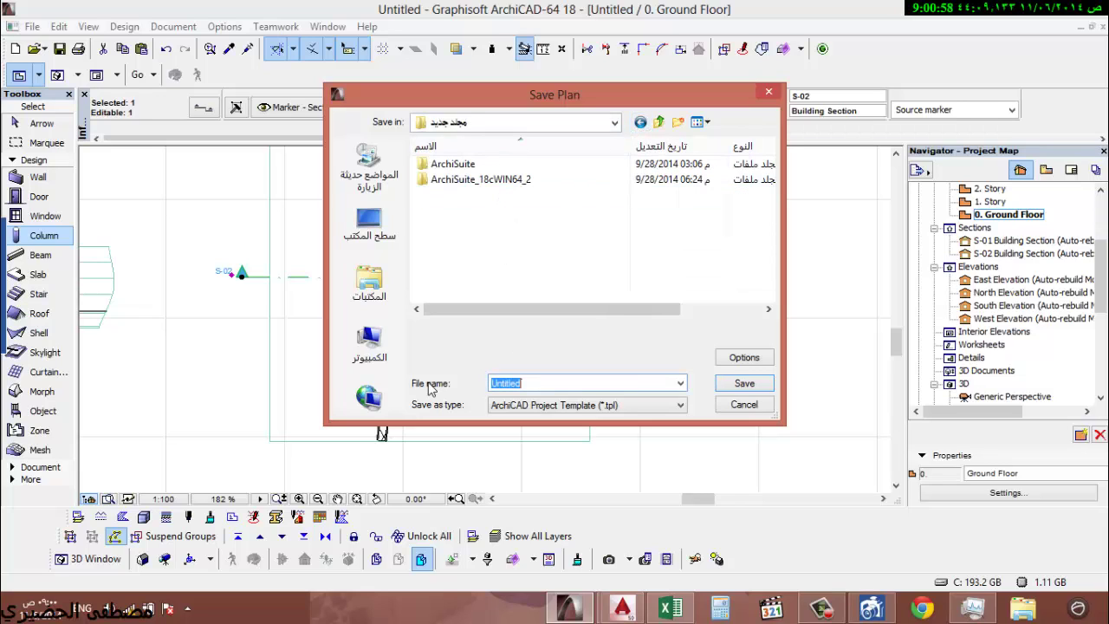
pyautogui.write('lwtd')
pyautogui.press('BackSpace')
pyautogui.press('BackSpace')
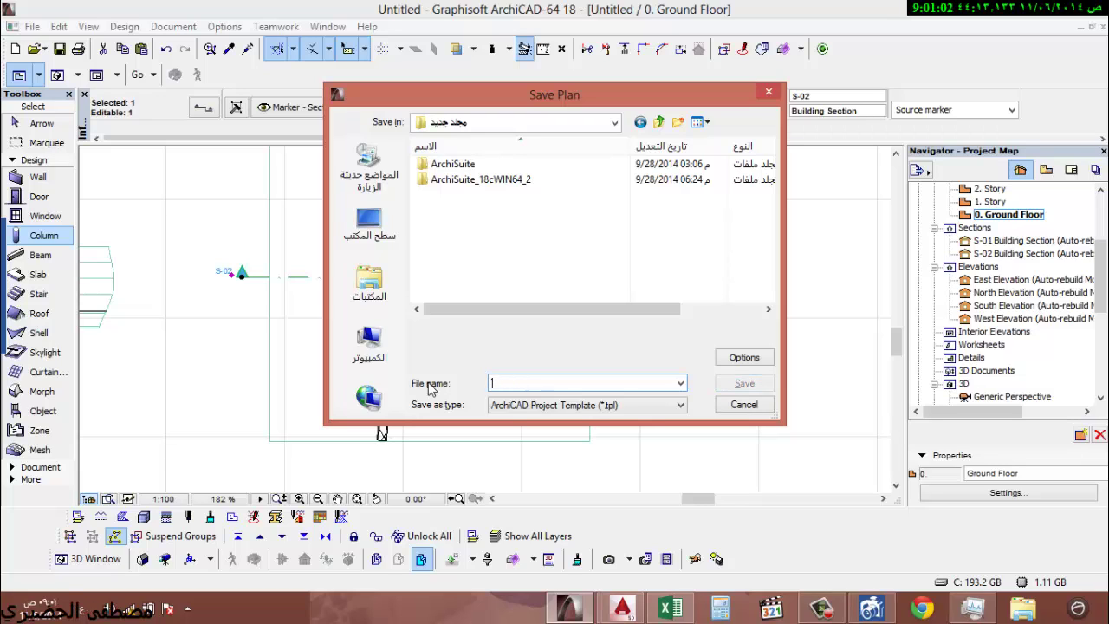
pyautogui.write('مصنا')
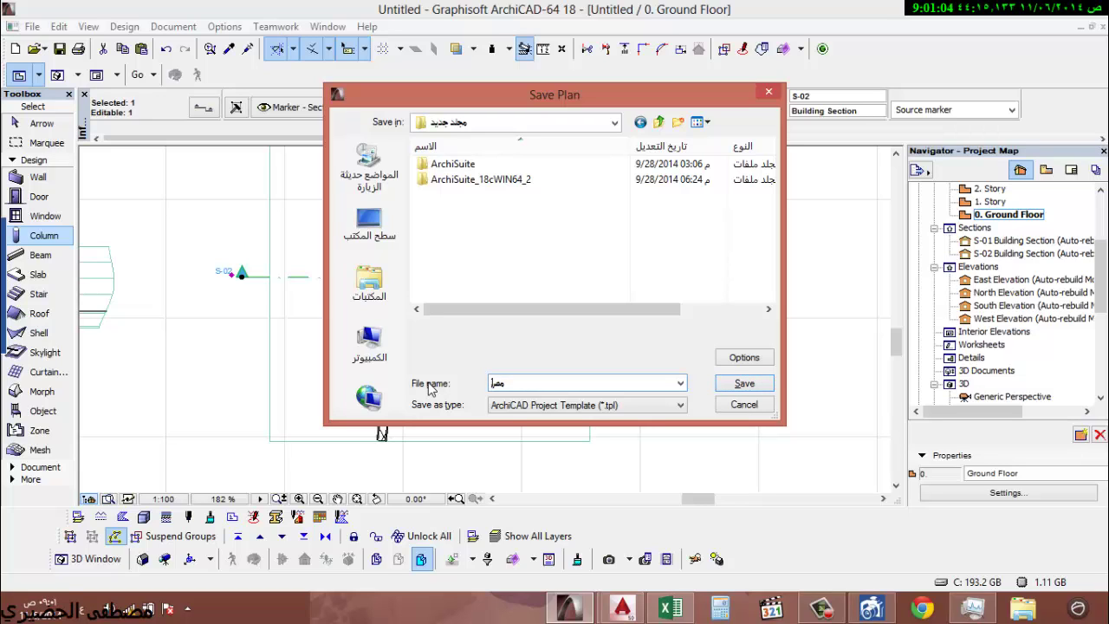
pyautogui.press('BackSpace')
pyautogui.write('ارشيكاد مصطفى')
pyautogui.click(744, 383)
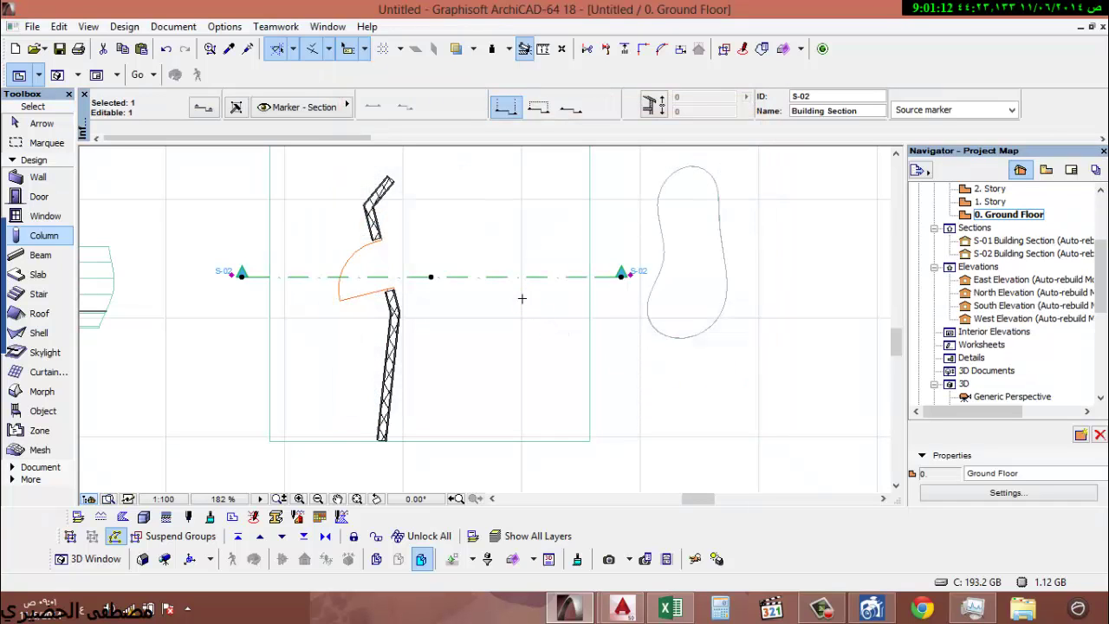
# - Start a new project based on a template and browse for a custom template file
pyautogui.moveTo(447, 262); pyautogui.dragTo(456, 285, button='middle')
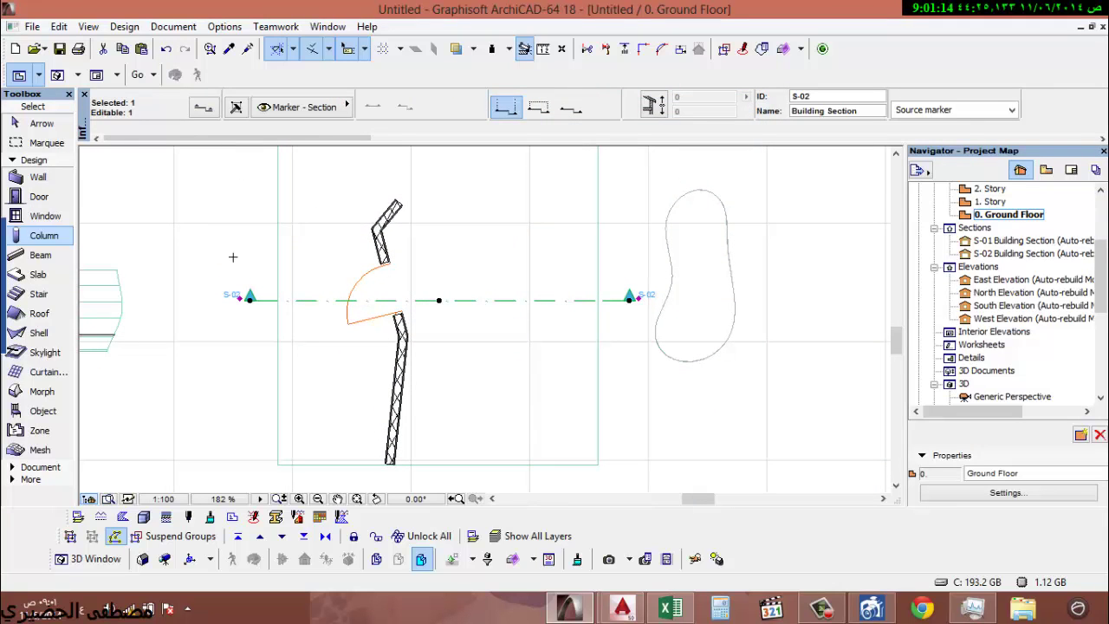
pyautogui.click(31, 26)
pyautogui.moveTo(74, 75)
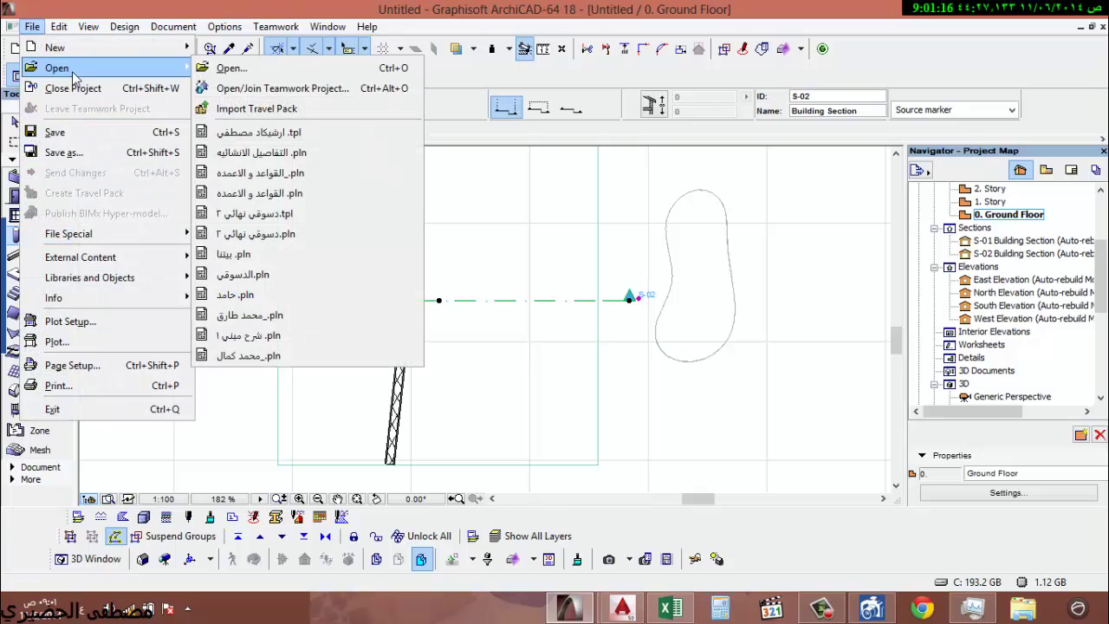
pyautogui.moveTo(56, 47)
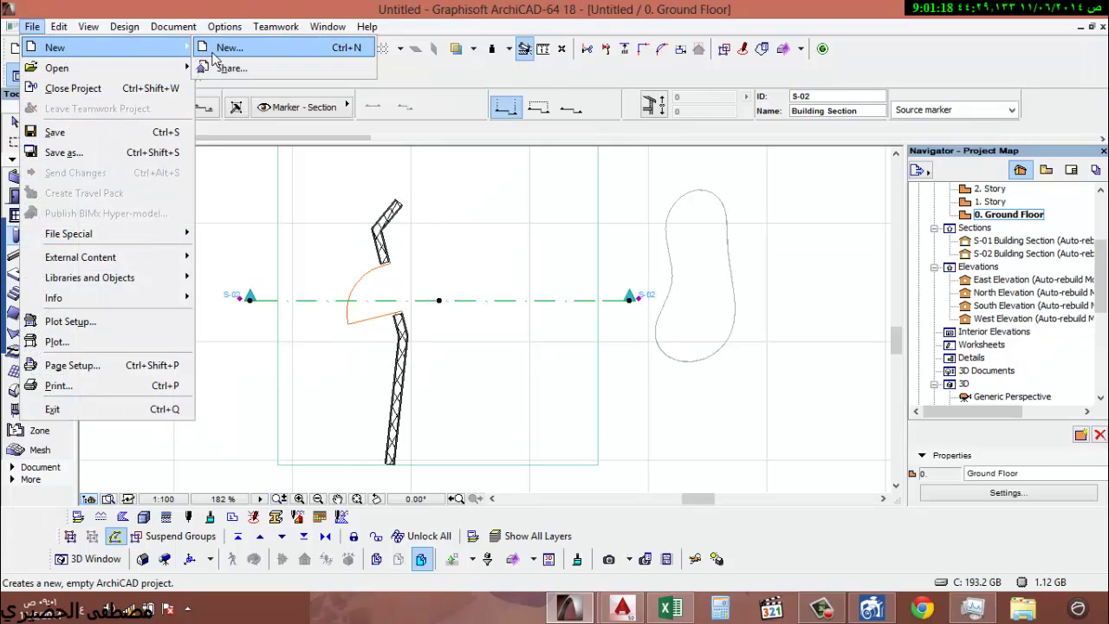
pyautogui.click(227, 47)
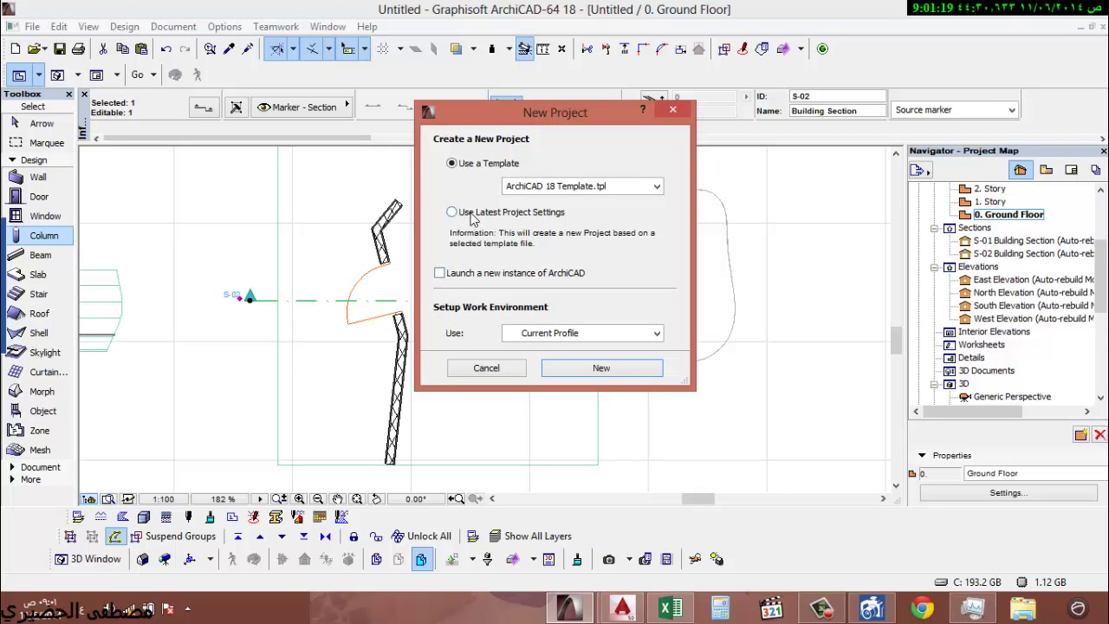
pyautogui.click(574, 186)
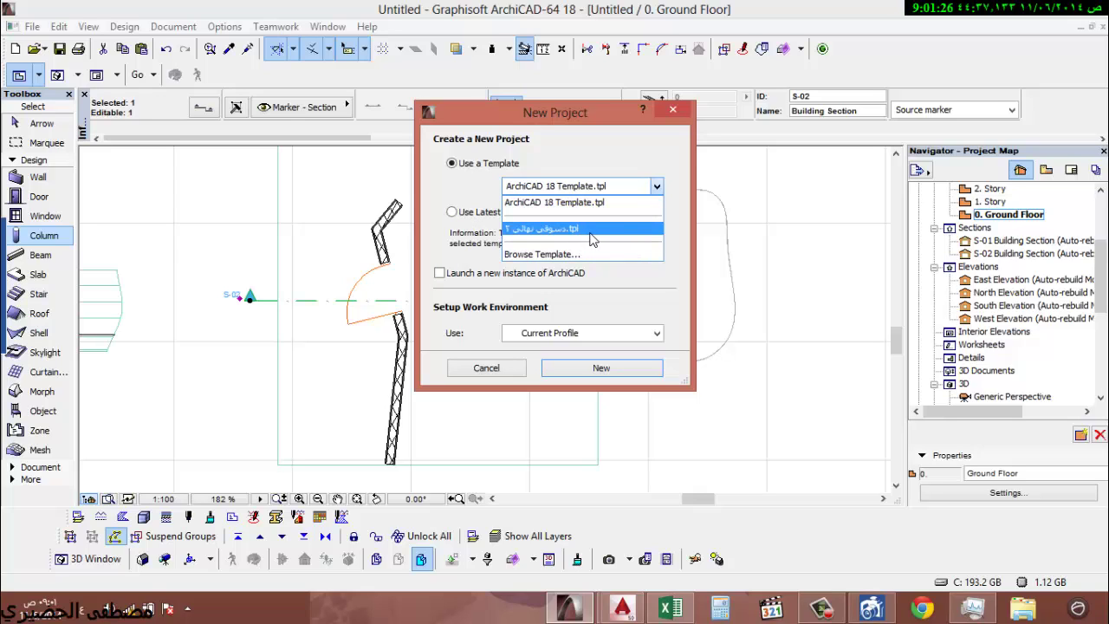
pyautogui.click(576, 254)
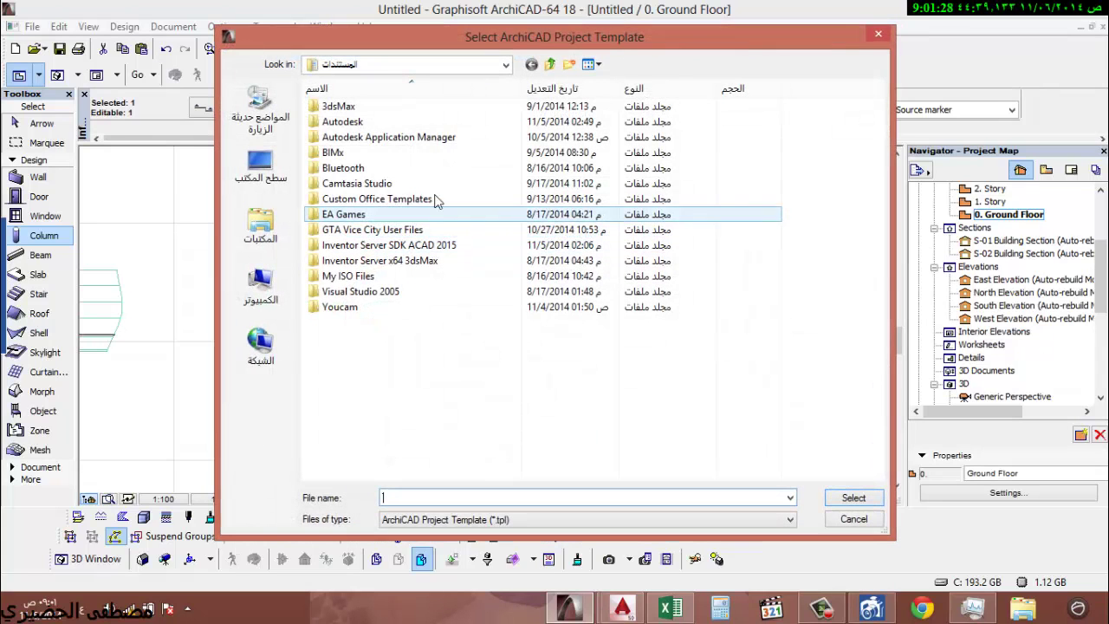
# - Select the newly saved ارشيكاد template from AA my programs, ارشيكاد, مجلد جديد on drive C: for the new project
pyautogui.click(505, 65)
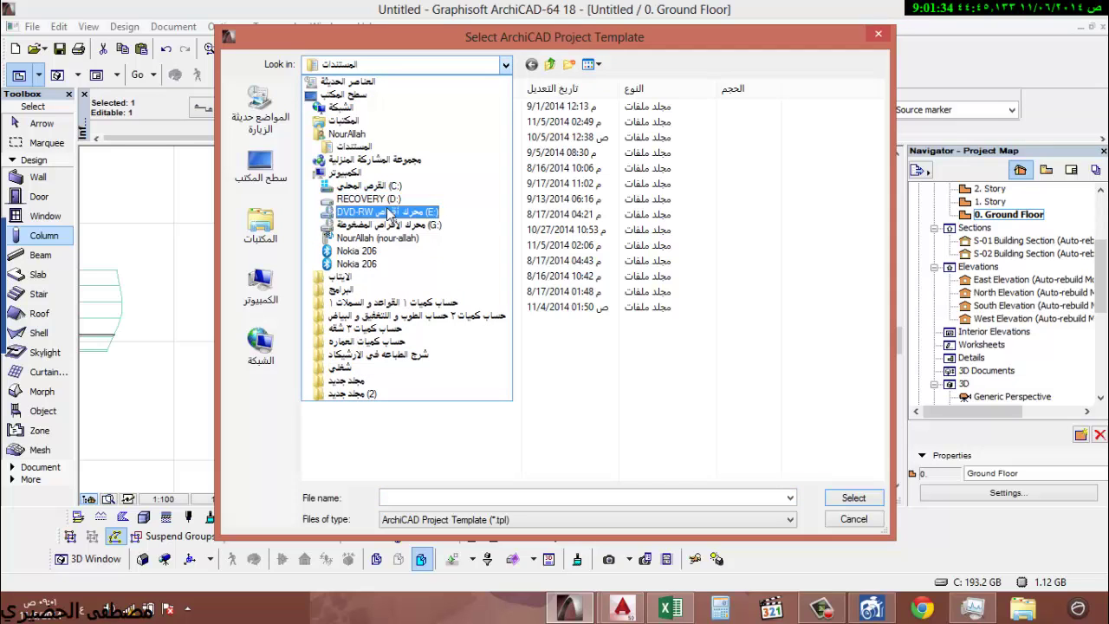
pyautogui.press('Up')
pyautogui.press('Up')
pyautogui.press('Return')
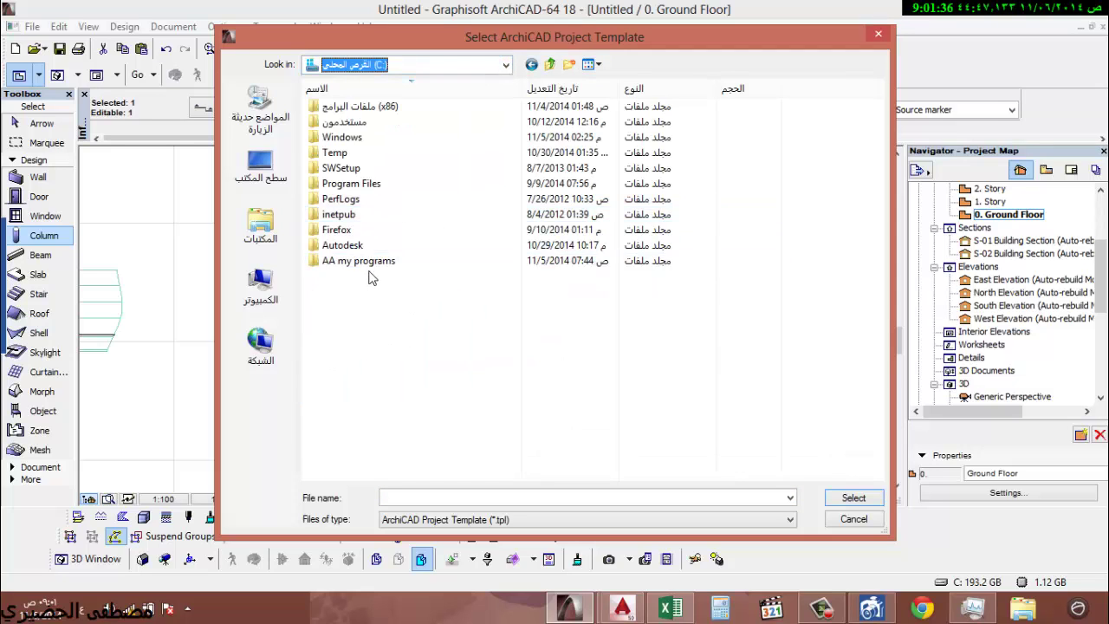
pyautogui.doubleClick(369, 262)
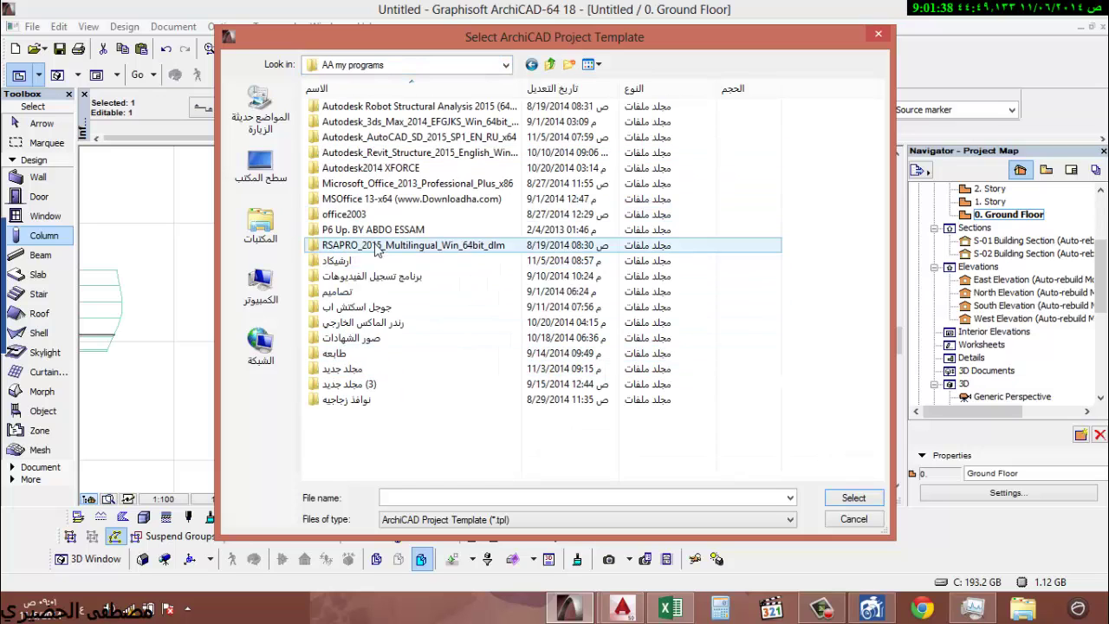
pyautogui.doubleClick(375, 260)
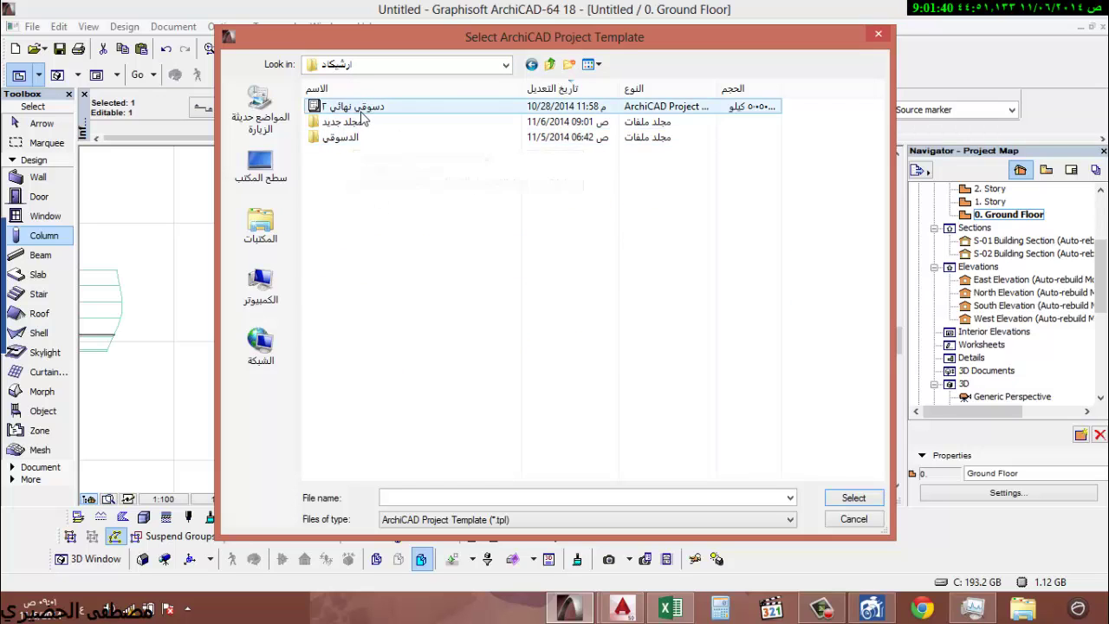
pyautogui.doubleClick(351, 122)
pyautogui.click(372, 139)
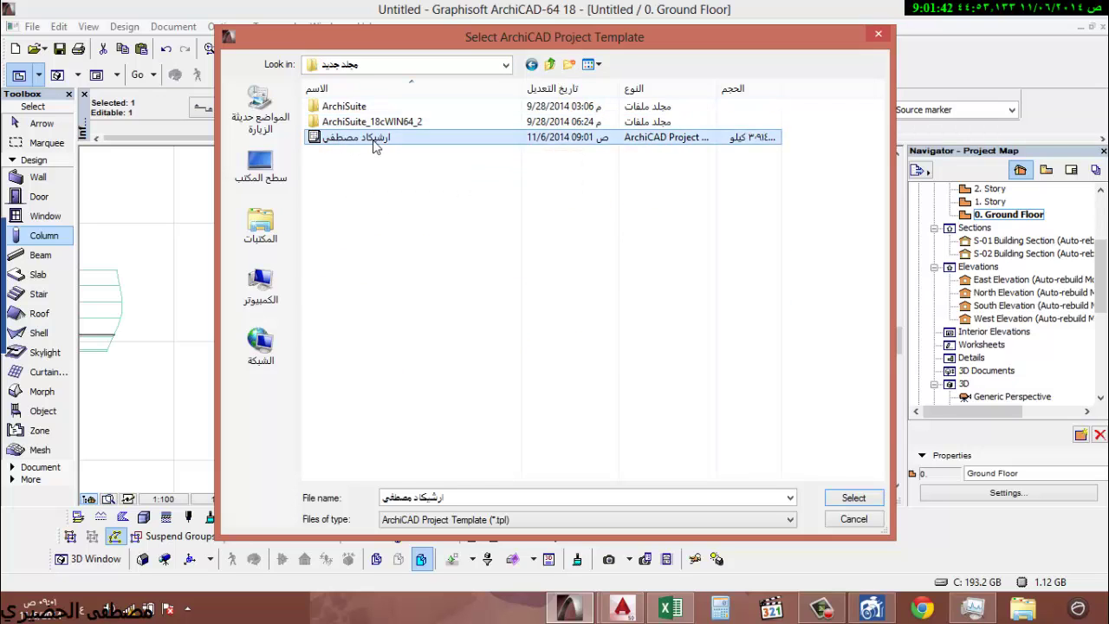
pyautogui.click(853, 500)
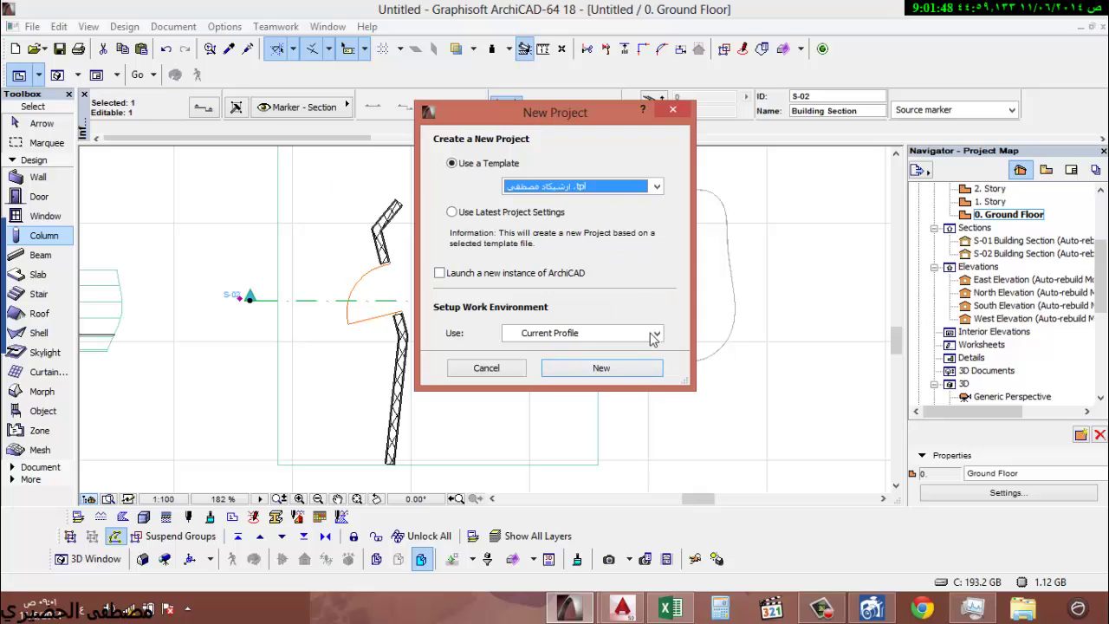
# - Create the new project from the selected template without saving the current project, and view its whole floor plan
pyautogui.click(601, 368)
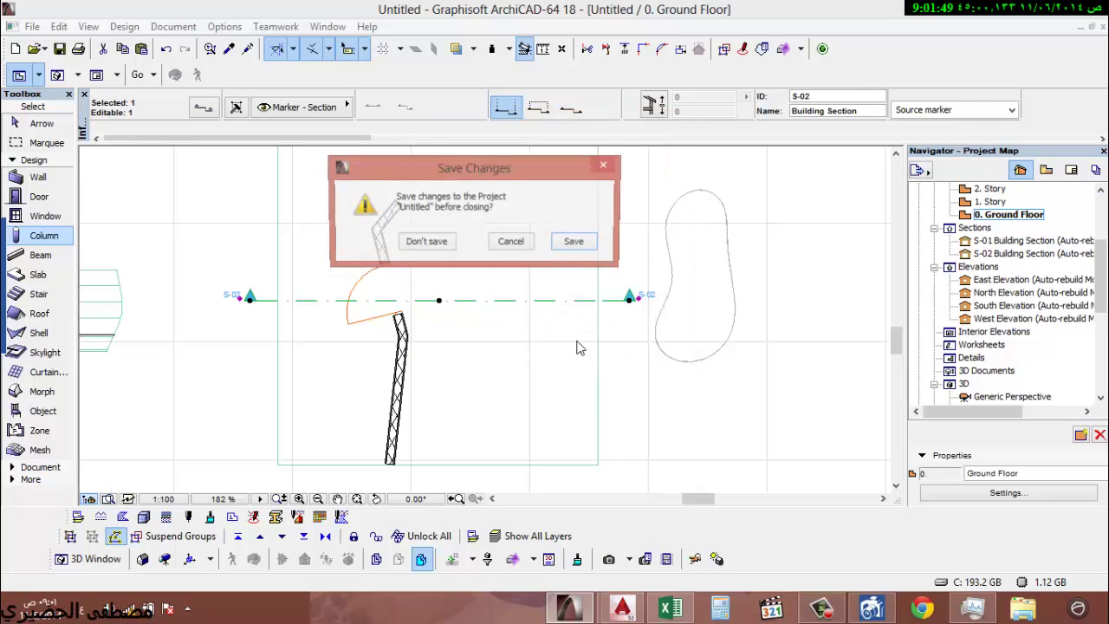
pyautogui.click(426, 242)
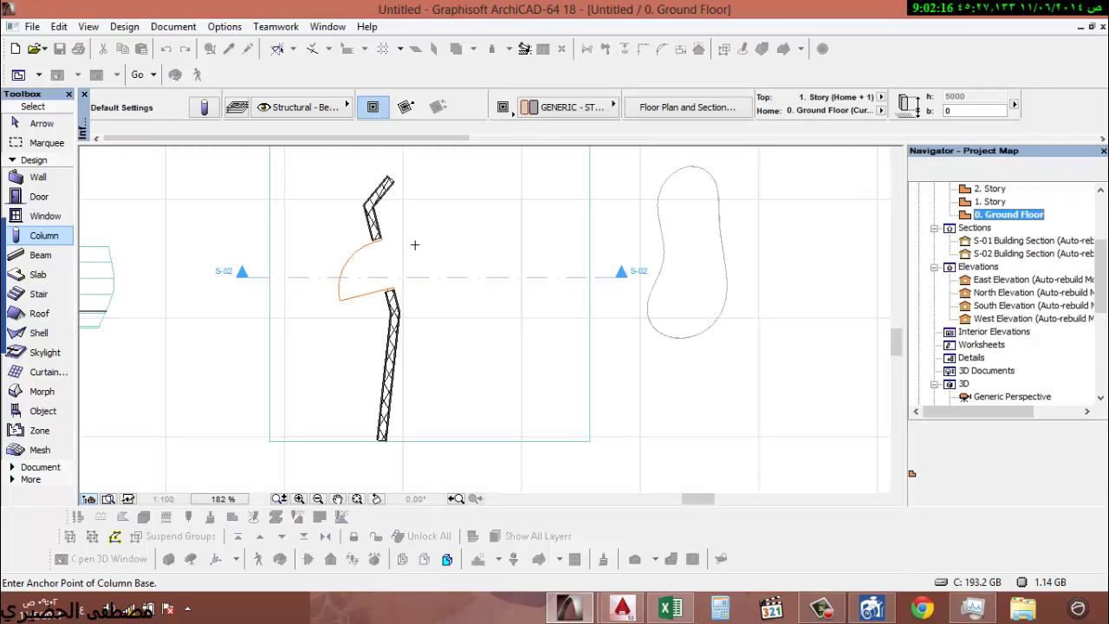
pyautogui.scroll(-5, 414, 245)
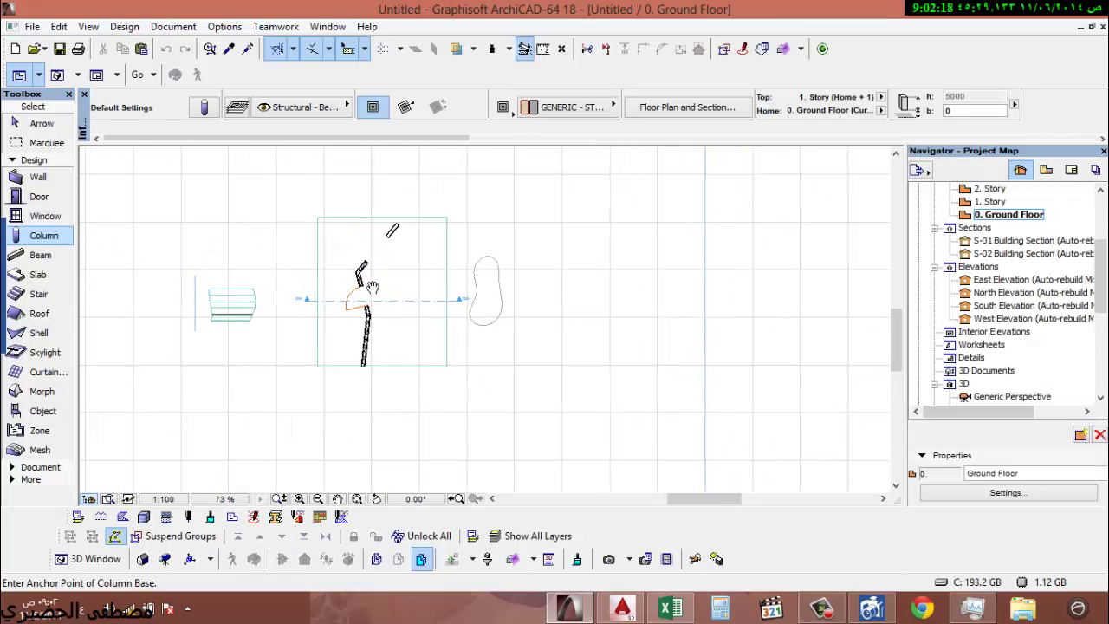
pyautogui.moveTo(387, 301); pyautogui.dragTo(451, 279, button='middle')
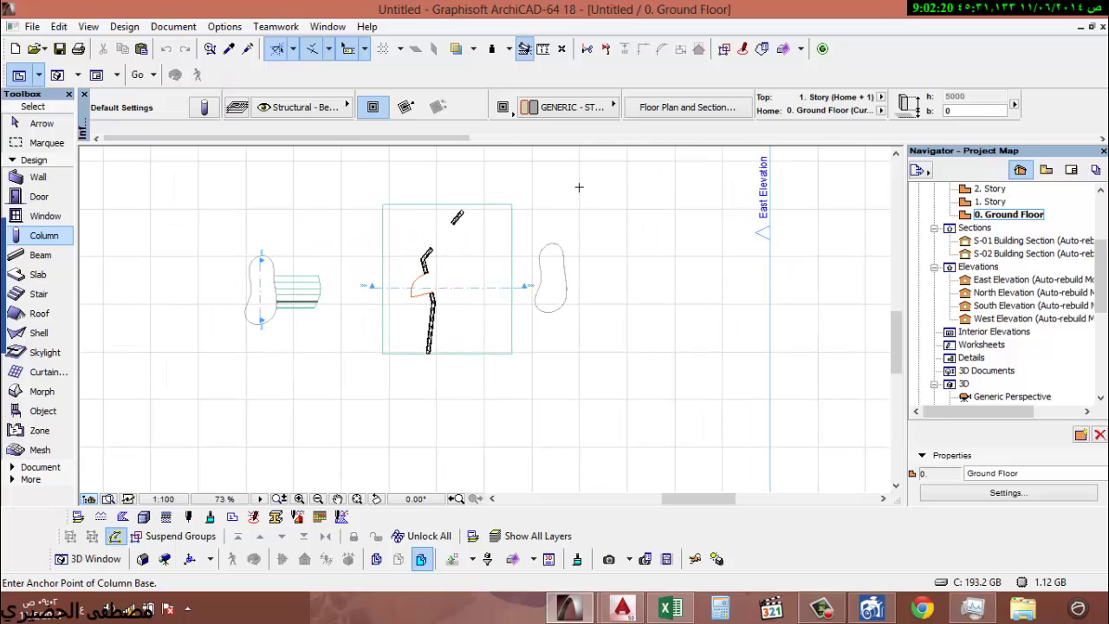
# - Delete all the drawn elements between the elevation markers on the ground floor plan, including both sections and their viewpoints
pyautogui.press('Escape')
pyautogui.moveTo(581, 178); pyautogui.dragTo(192, 395)
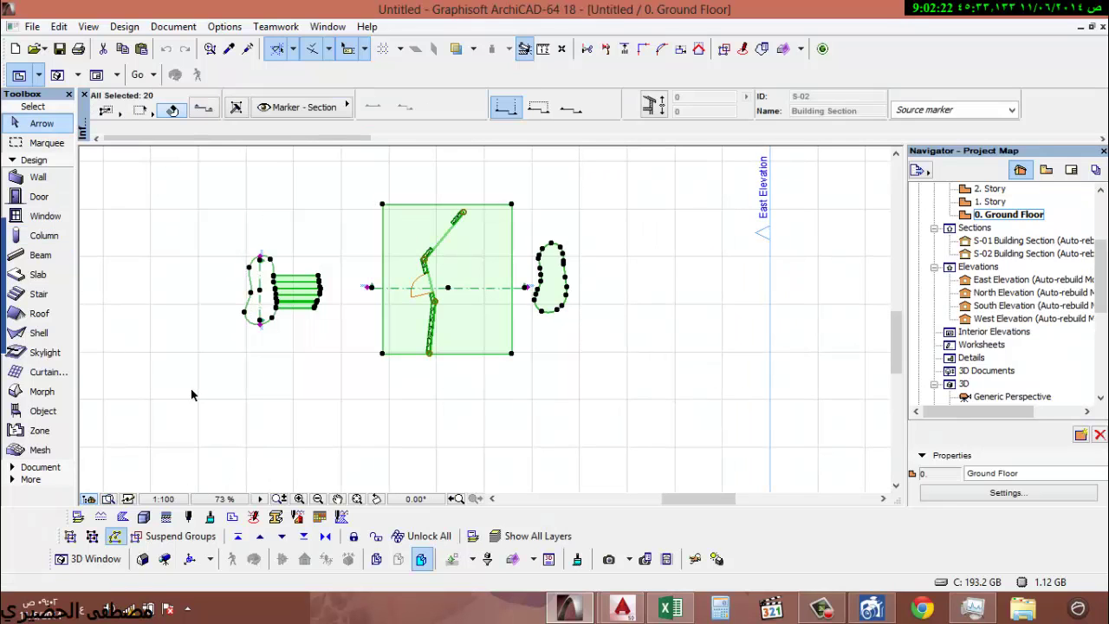
pyautogui.press('Delete')
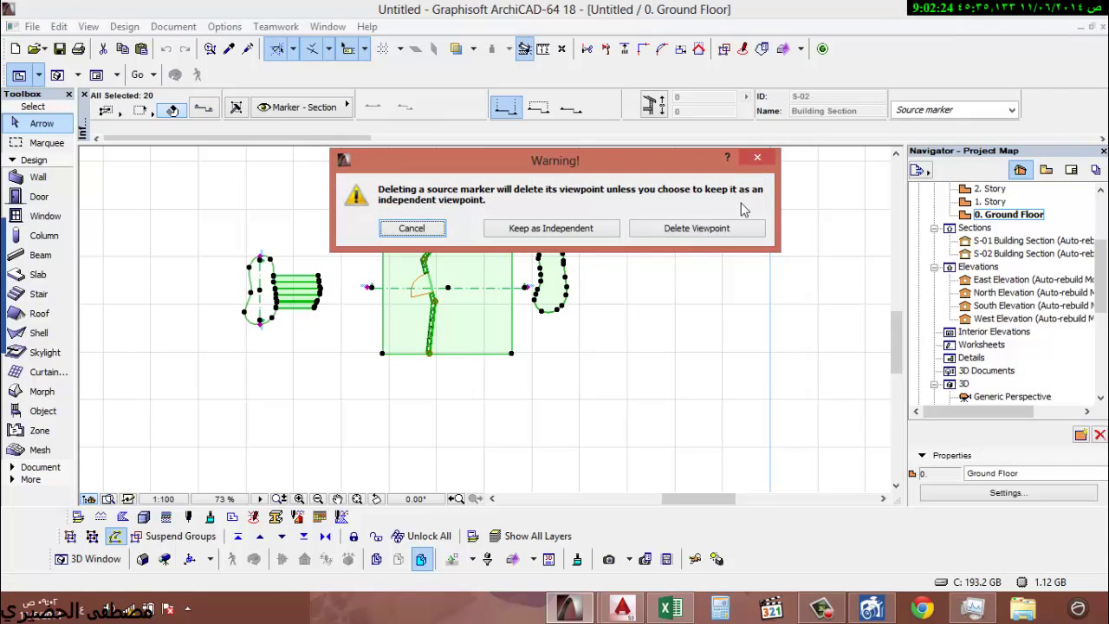
pyautogui.click(695, 231)
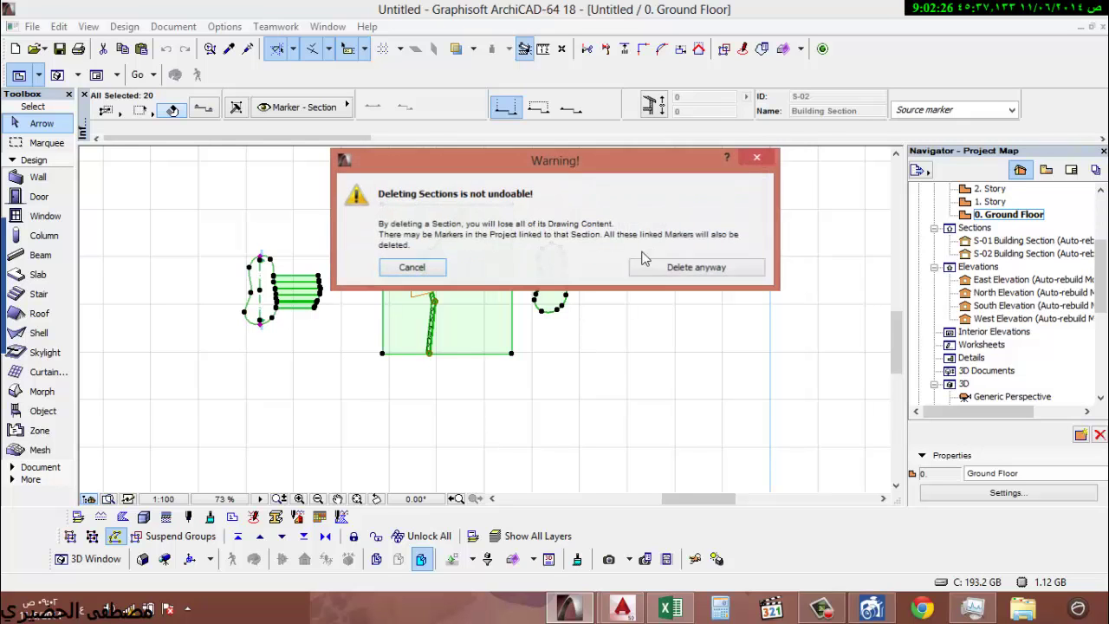
pyautogui.click(709, 265)
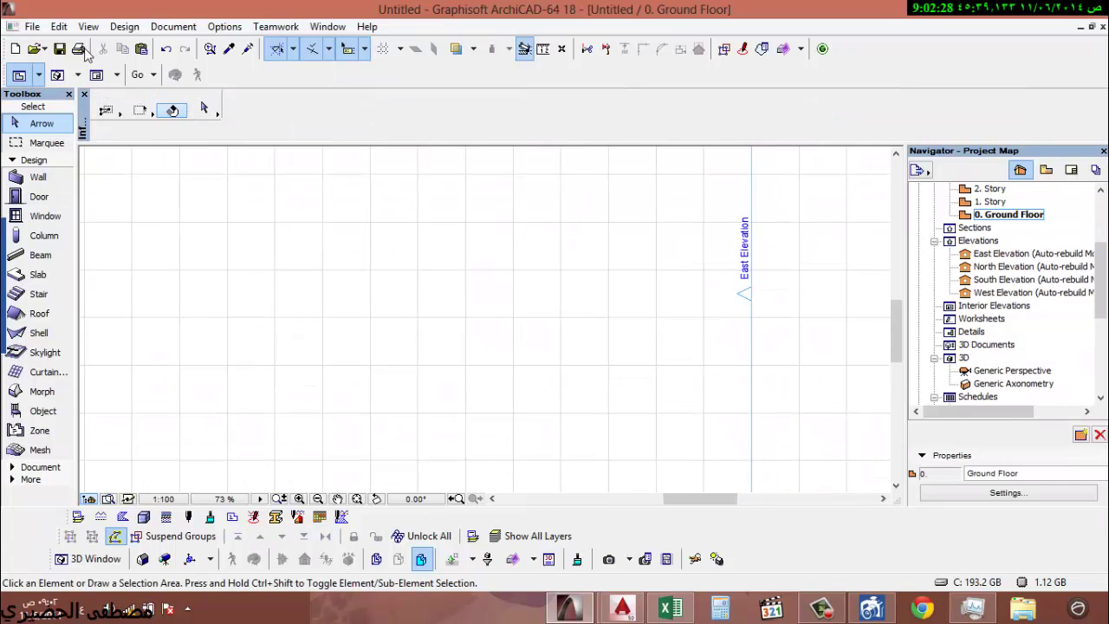
# - Save the emptied project as an ArchiCAD Project Template, overwriting the existing ارشيكاد template in the مجلد جديد folder
pyautogui.click(32, 26)
pyautogui.click(86, 154)
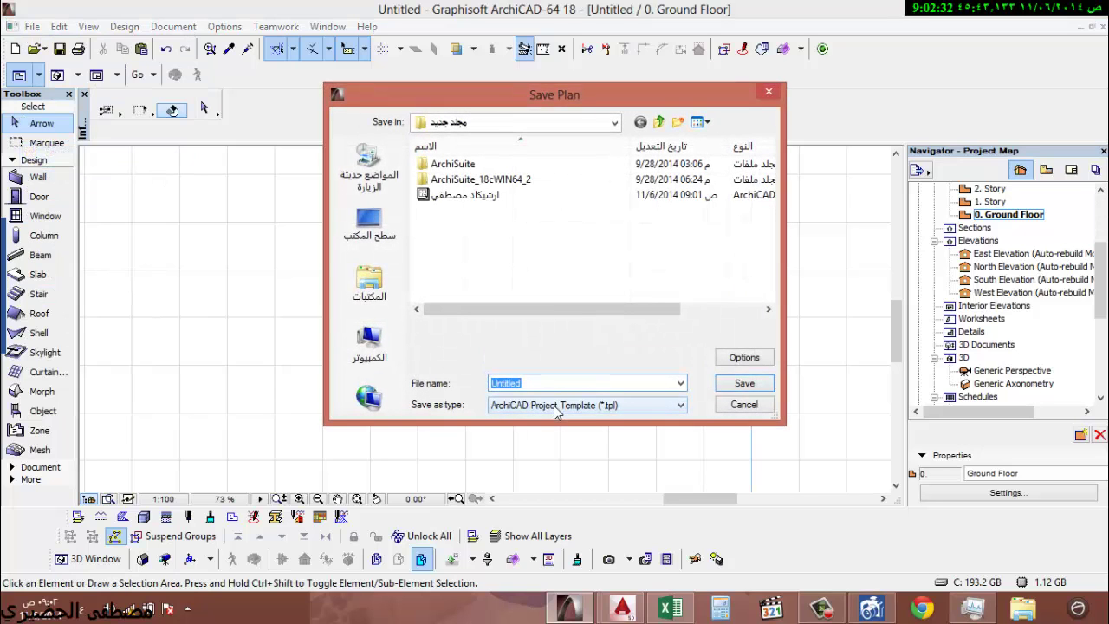
pyautogui.click(466, 194)
pyautogui.click(744, 383)
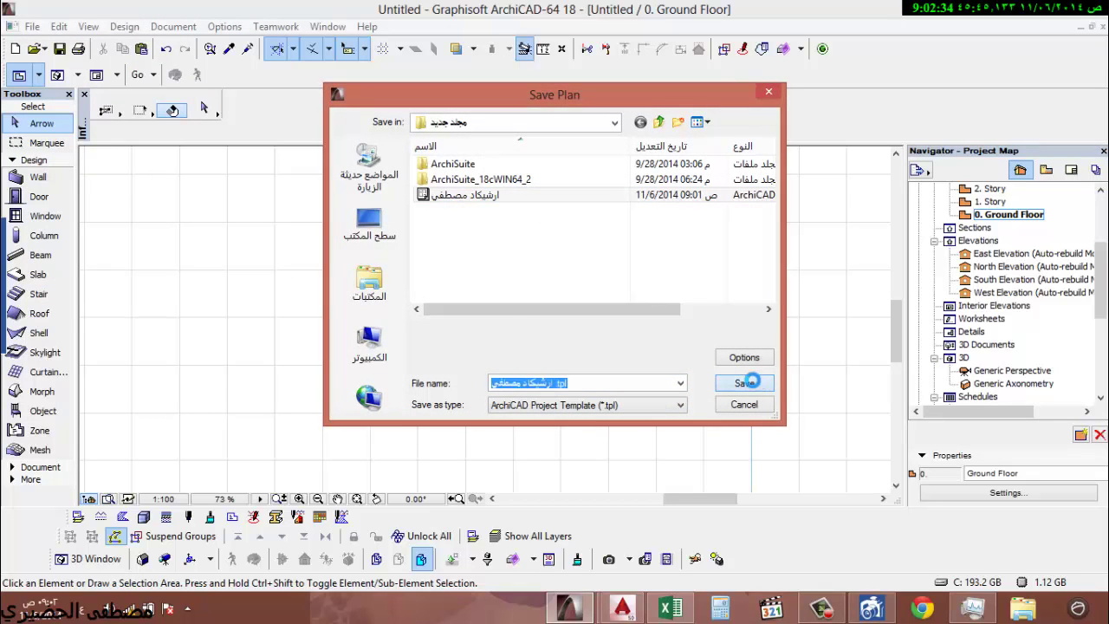
pyautogui.click(503, 309)
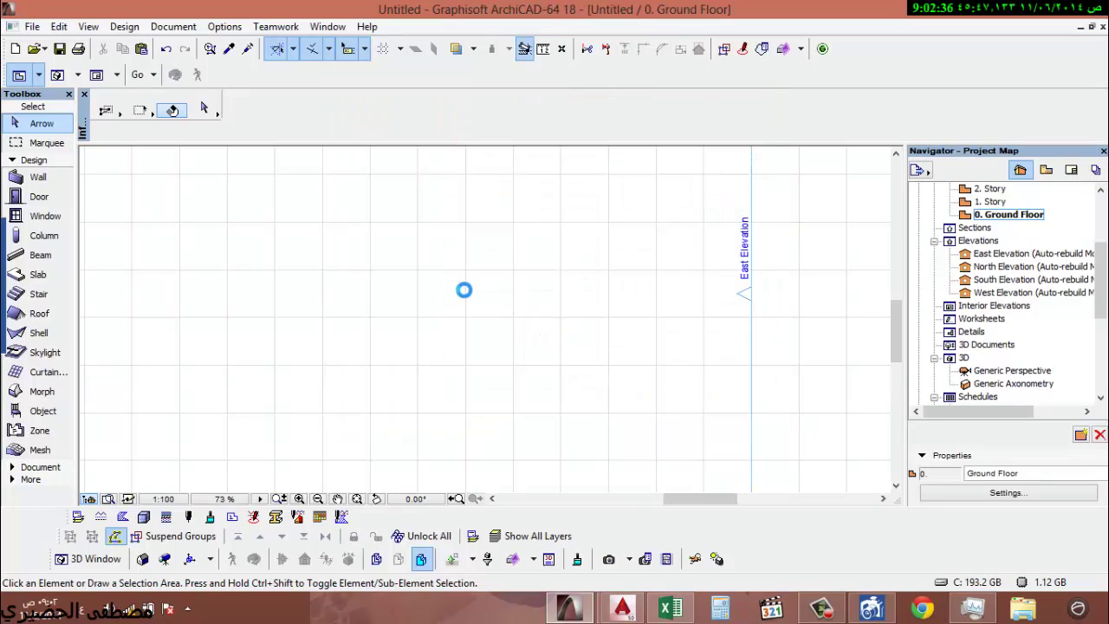
# - Create a new project from the updated ارشيكاد template, discarding changes to the current project
pyautogui.click(33, 26)
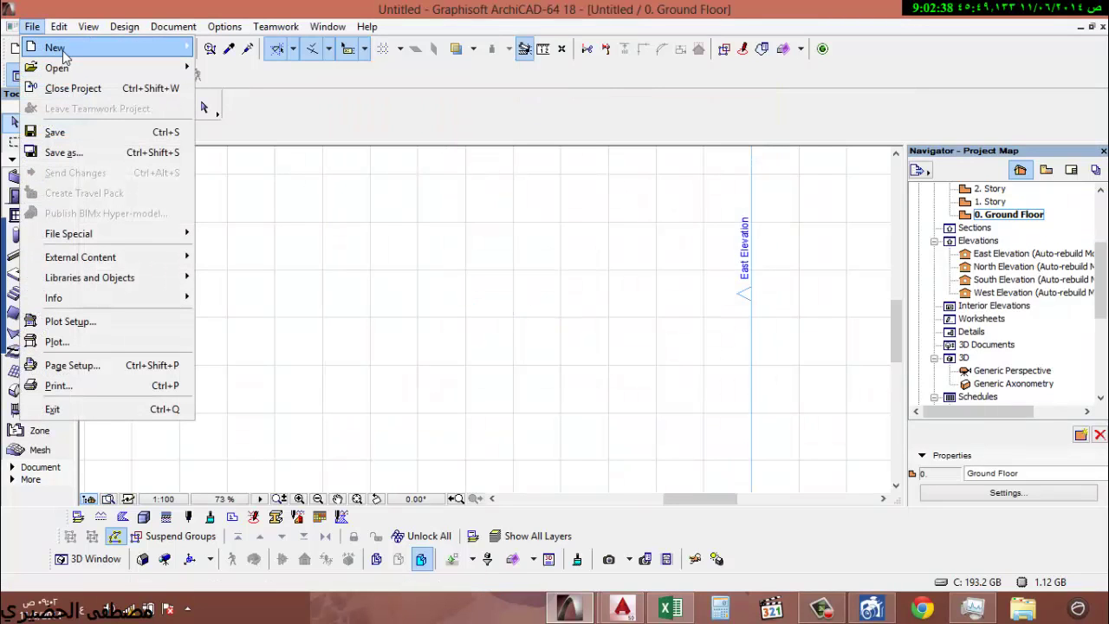
pyautogui.moveTo(62, 49)
pyautogui.click(330, 48)
pyautogui.click(520, 187)
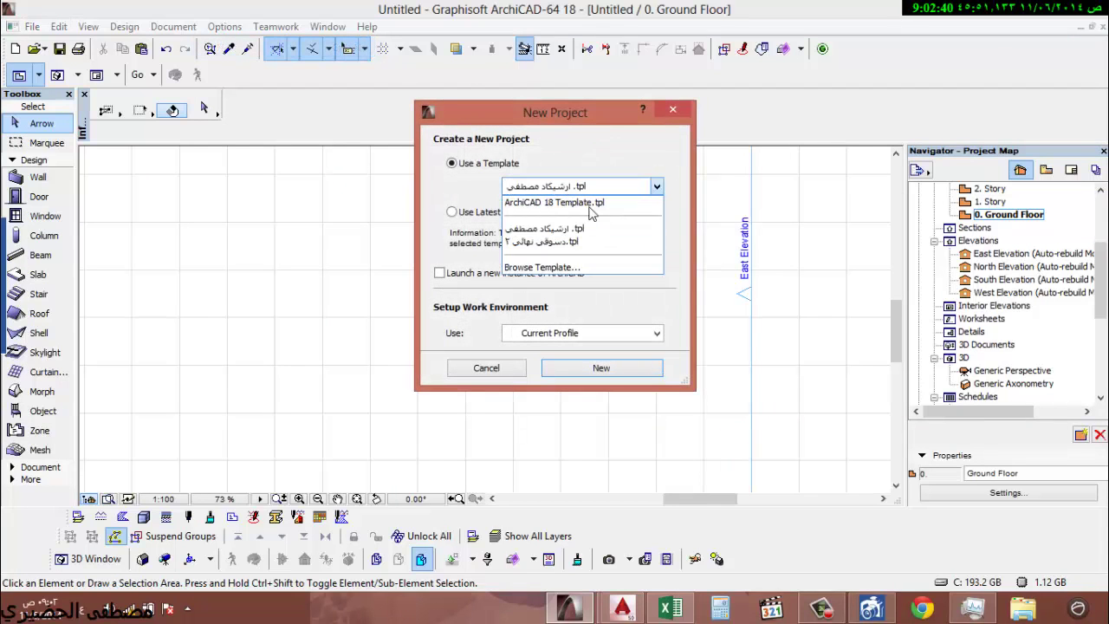
pyautogui.click(519, 197)
pyautogui.click(609, 368)
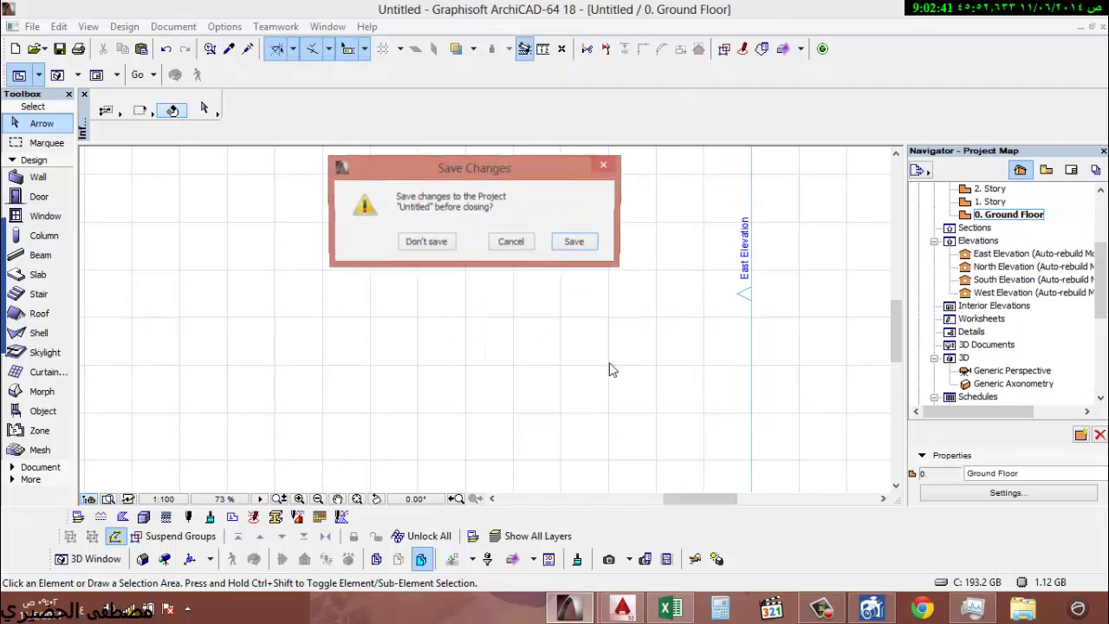
pyautogui.click(439, 242)
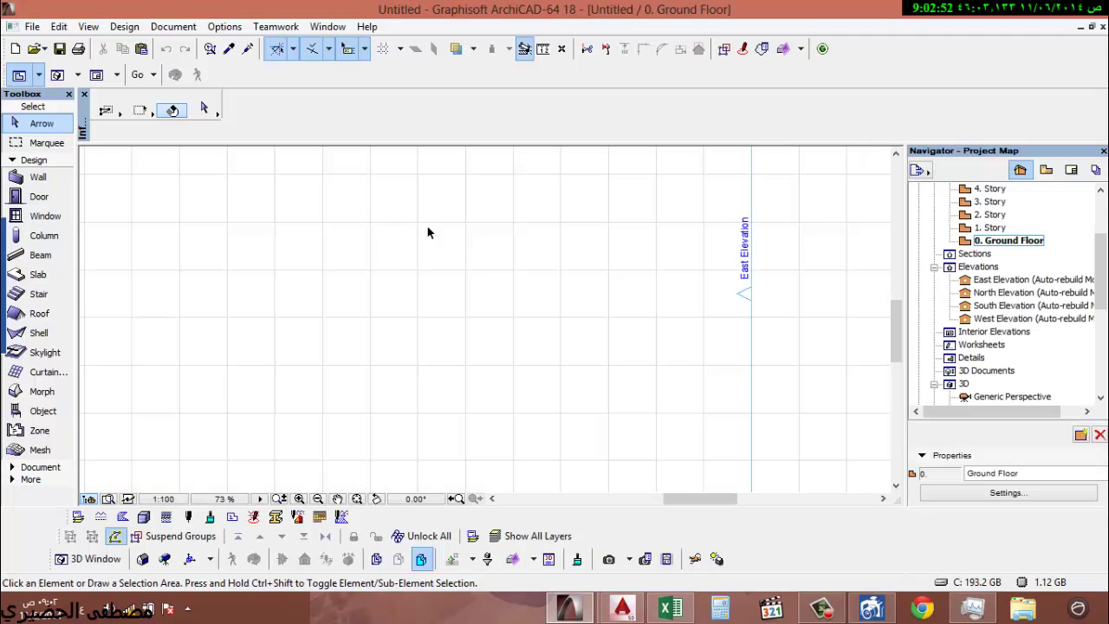
# - Check the story settings and the building materials list of the new project without changing anything
pyautogui.scroll(-1, 443, 264)
pyautogui.click(1047, 496)
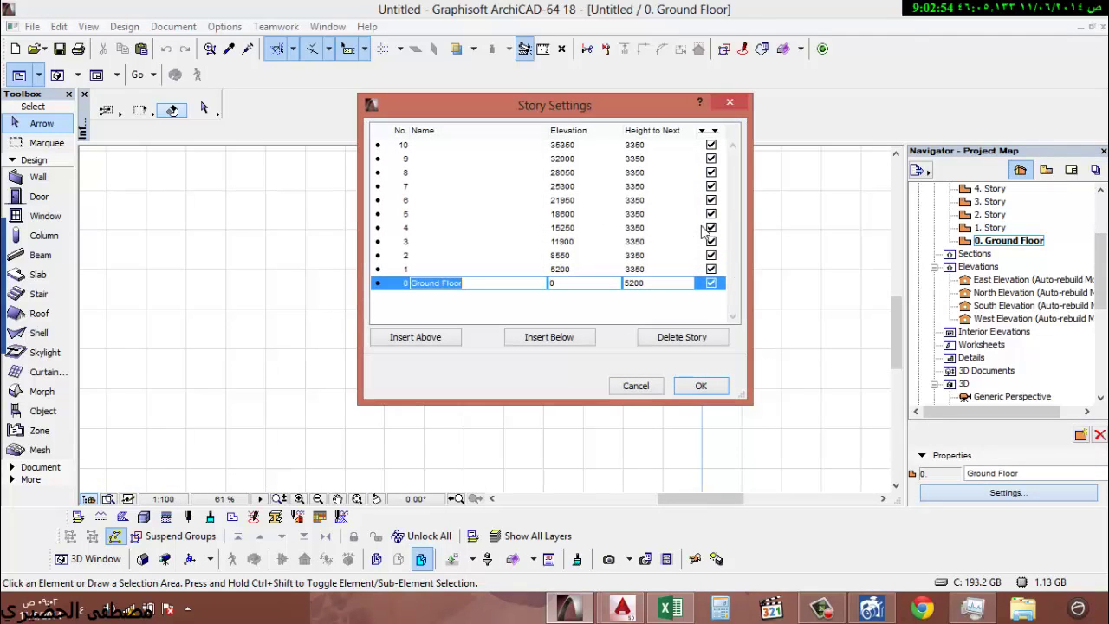
pyautogui.press('Escape')
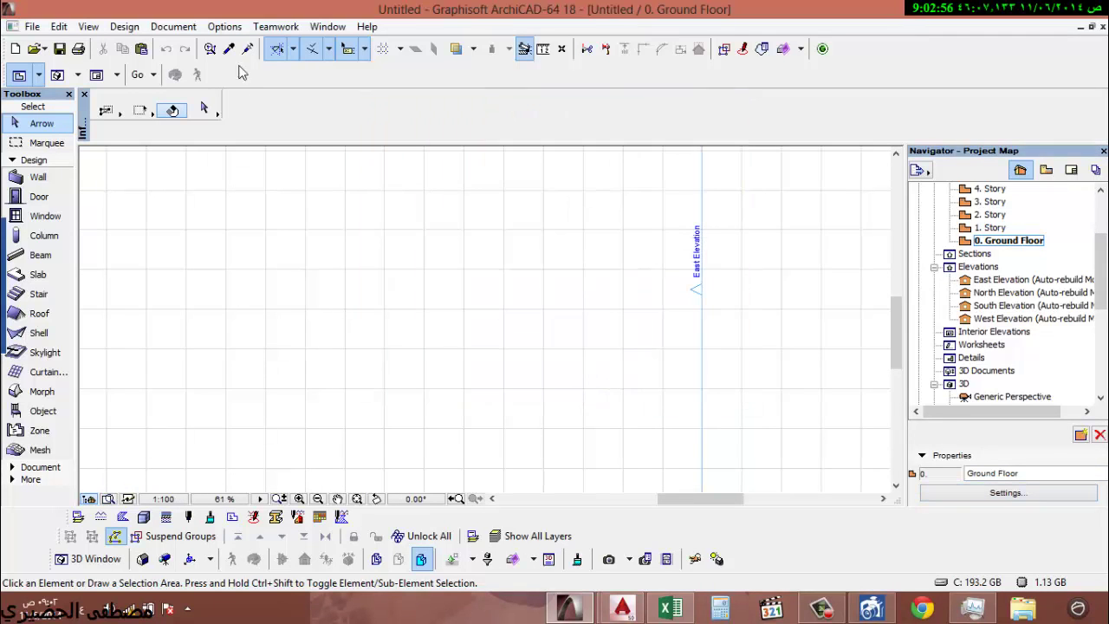
pyautogui.click(144, 517)
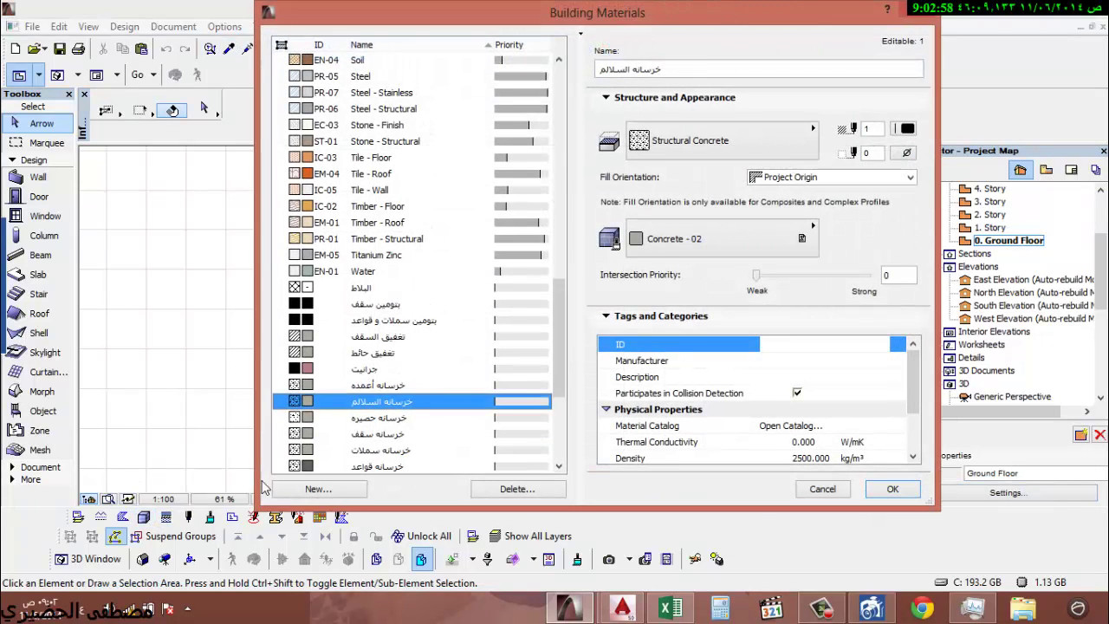
pyautogui.press('Escape')
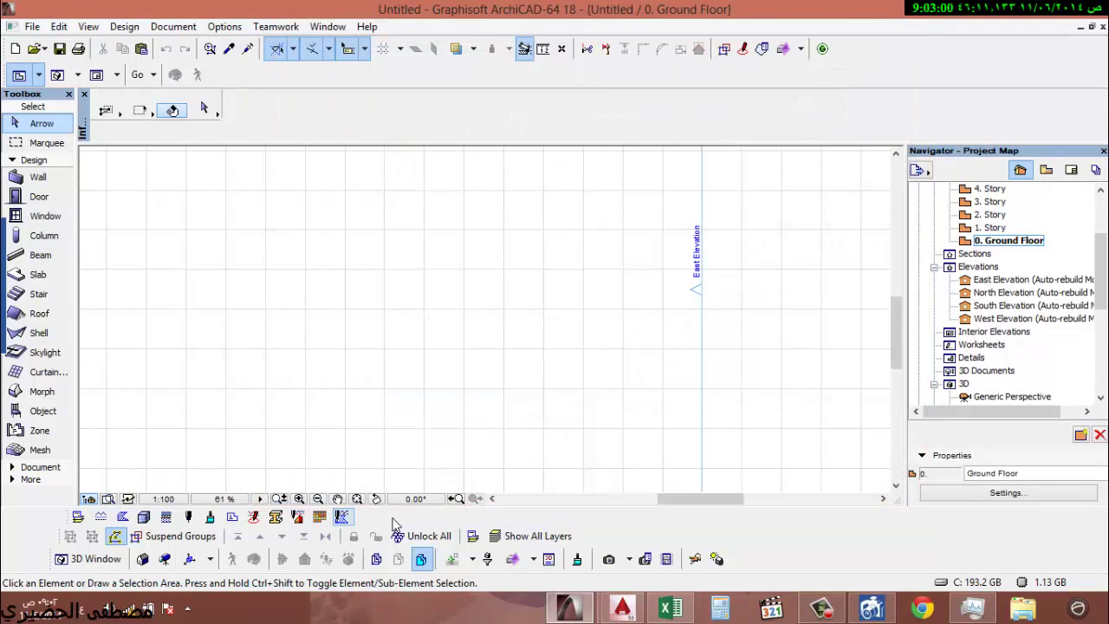
# - Review the available composite structures, the elevation markers on the plan and the set of Document tools
pyautogui.click(165, 517)
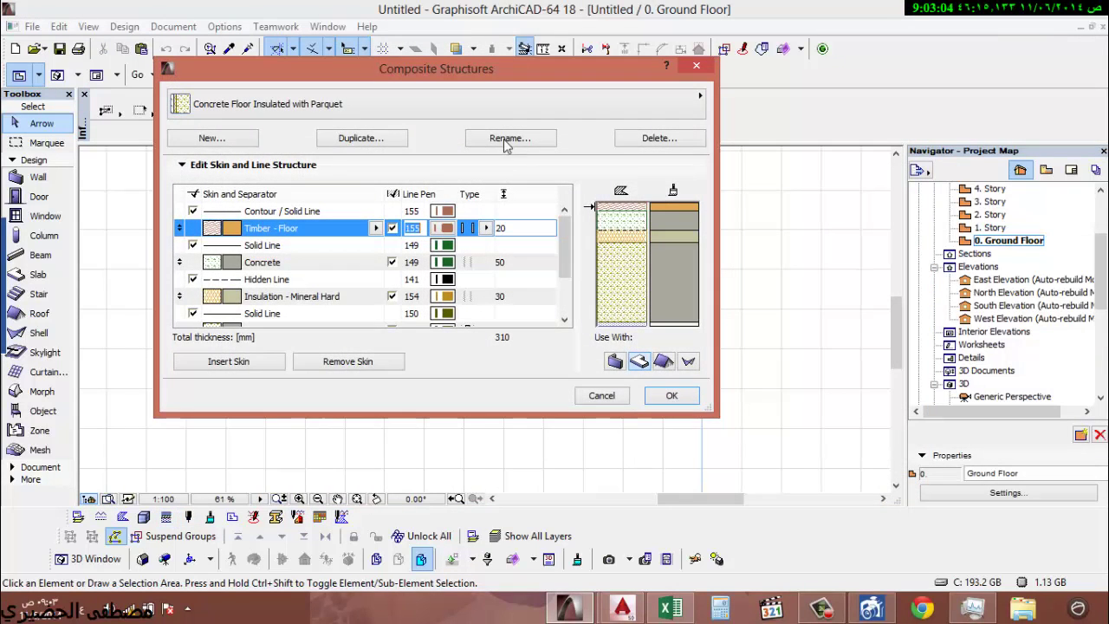
pyautogui.click(499, 108)
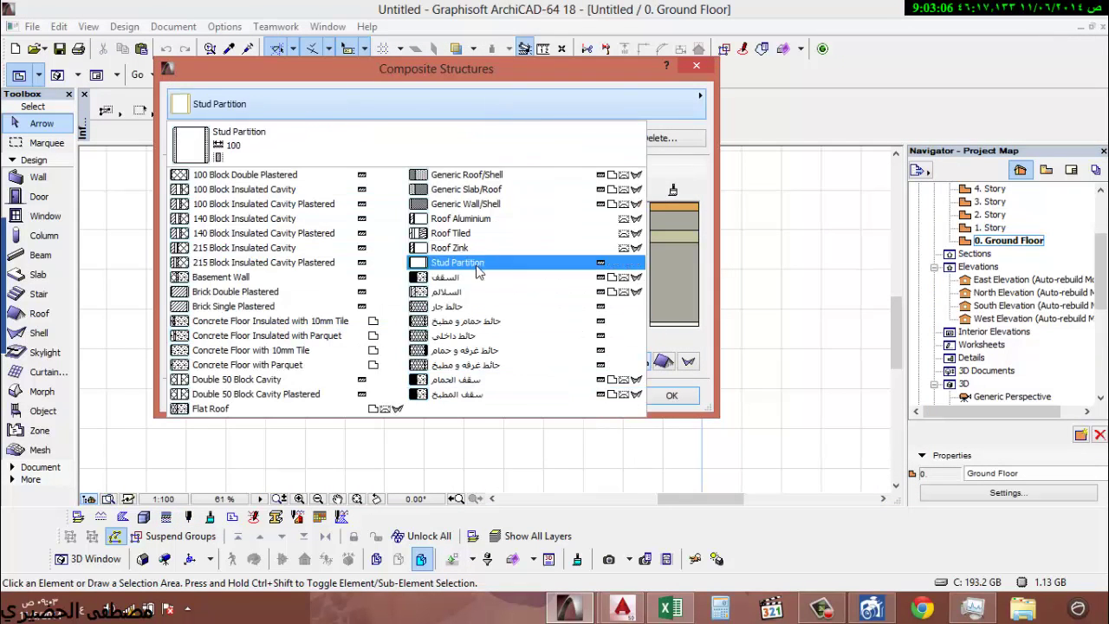
pyautogui.click(562, 395)
pyautogui.click(669, 397)
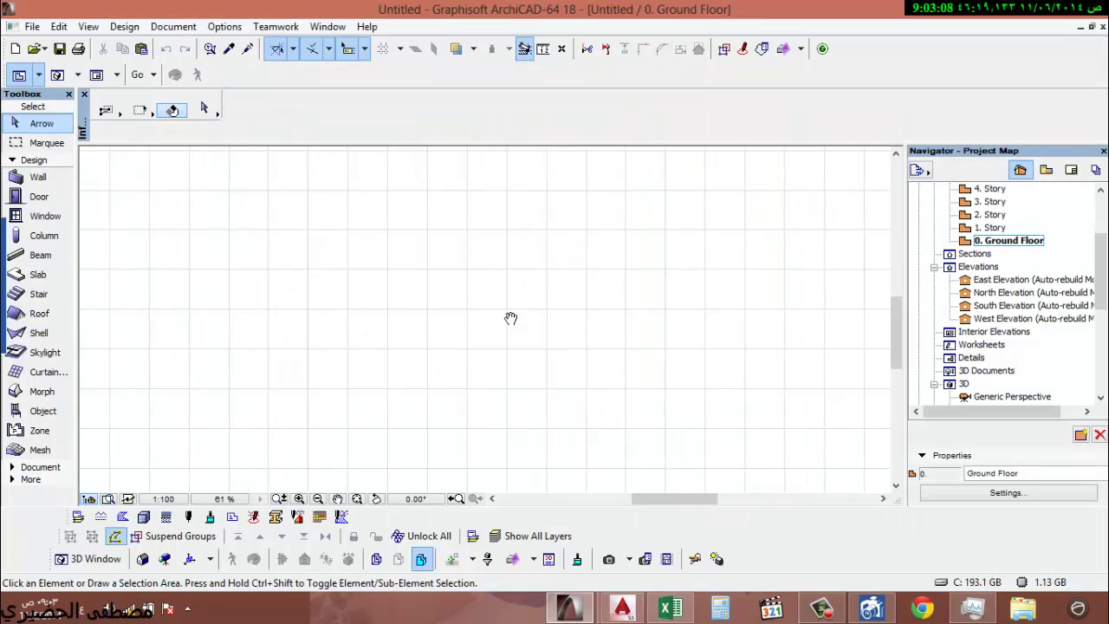
pyautogui.scroll(-3, 506, 318)
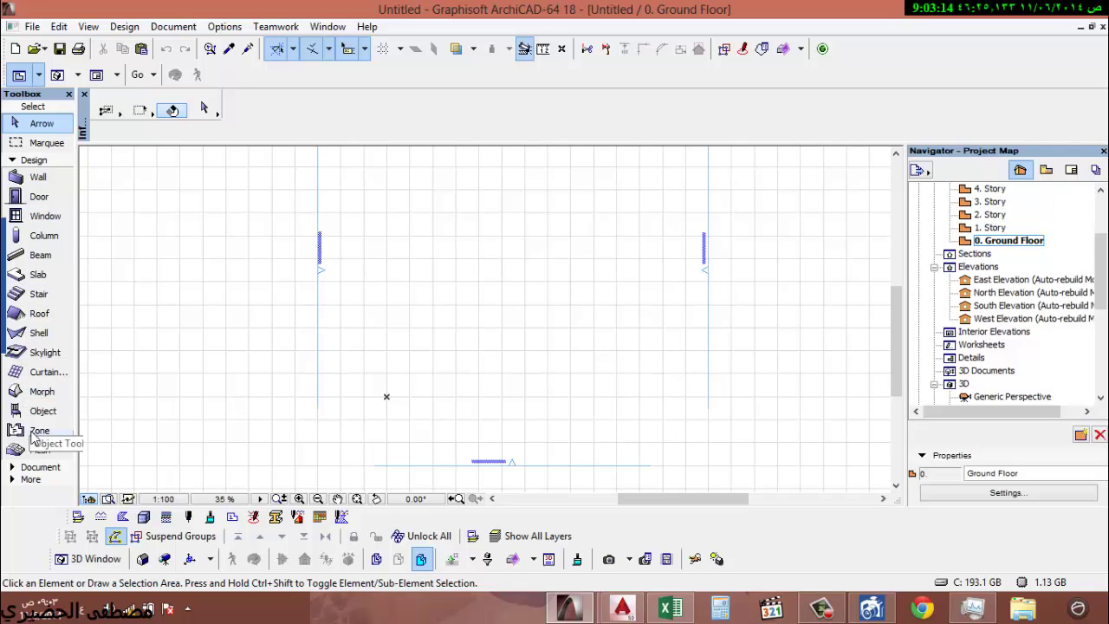
pyautogui.click(28, 466)
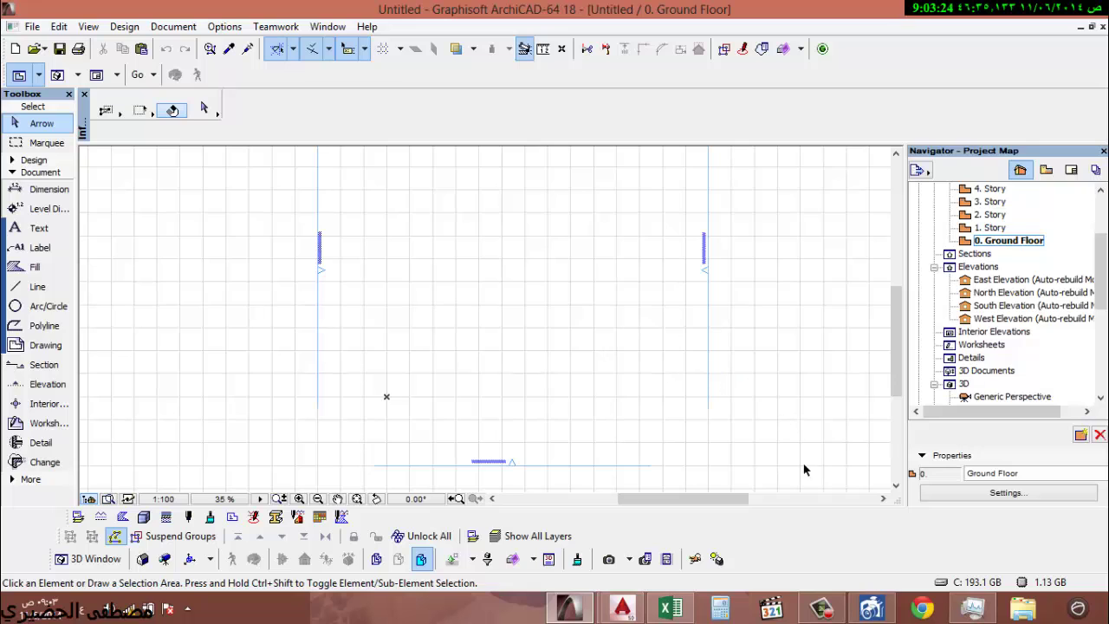
pyautogui.click(821, 606)
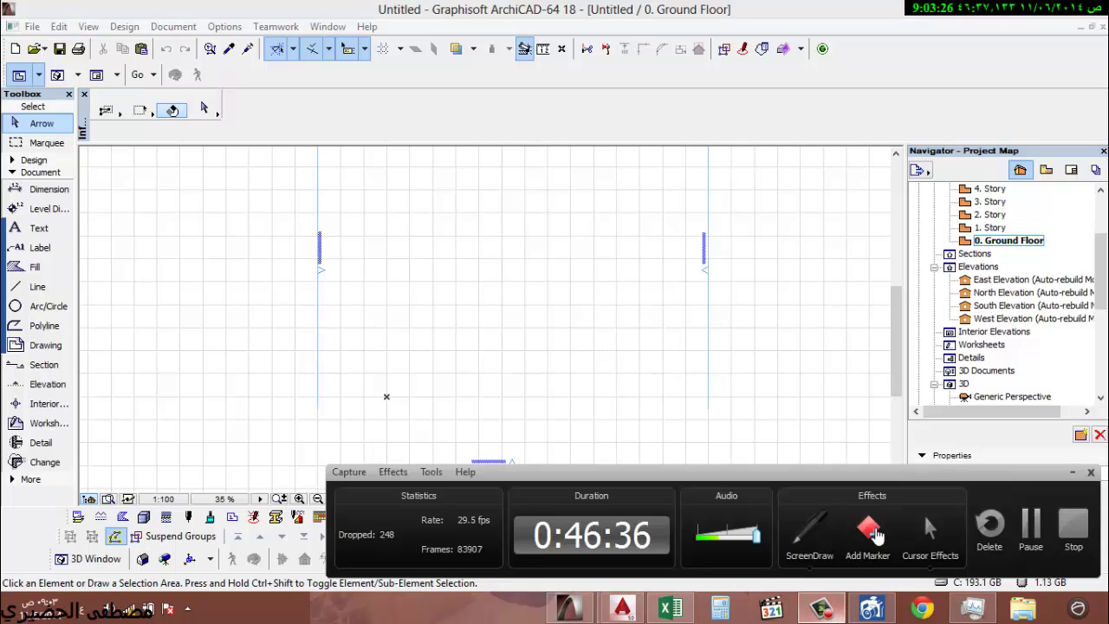
pyautogui.click(1073, 524)
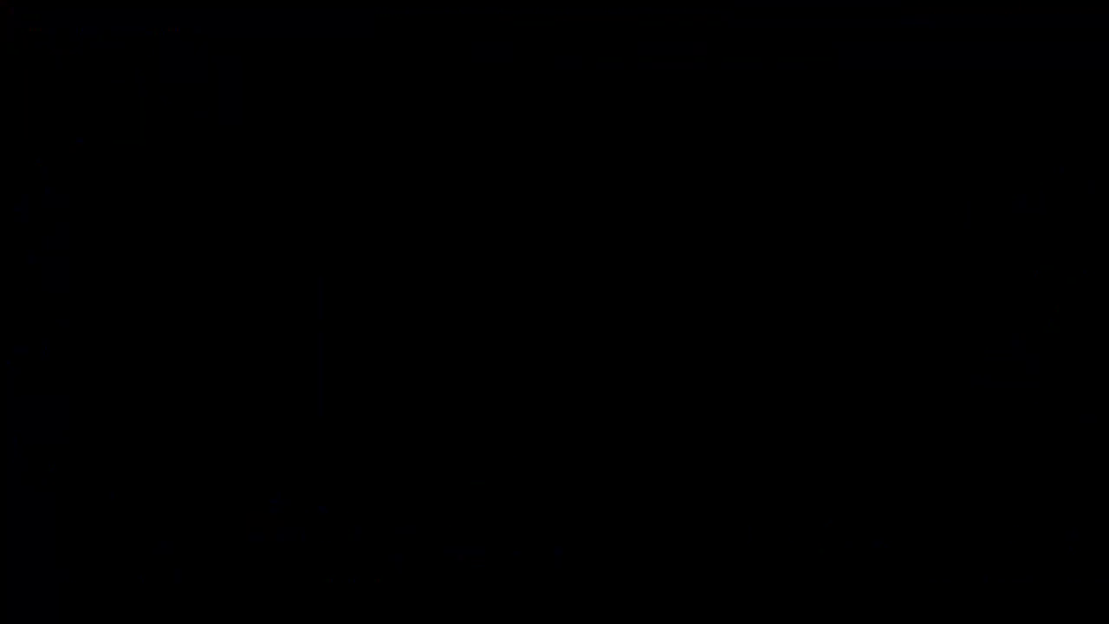